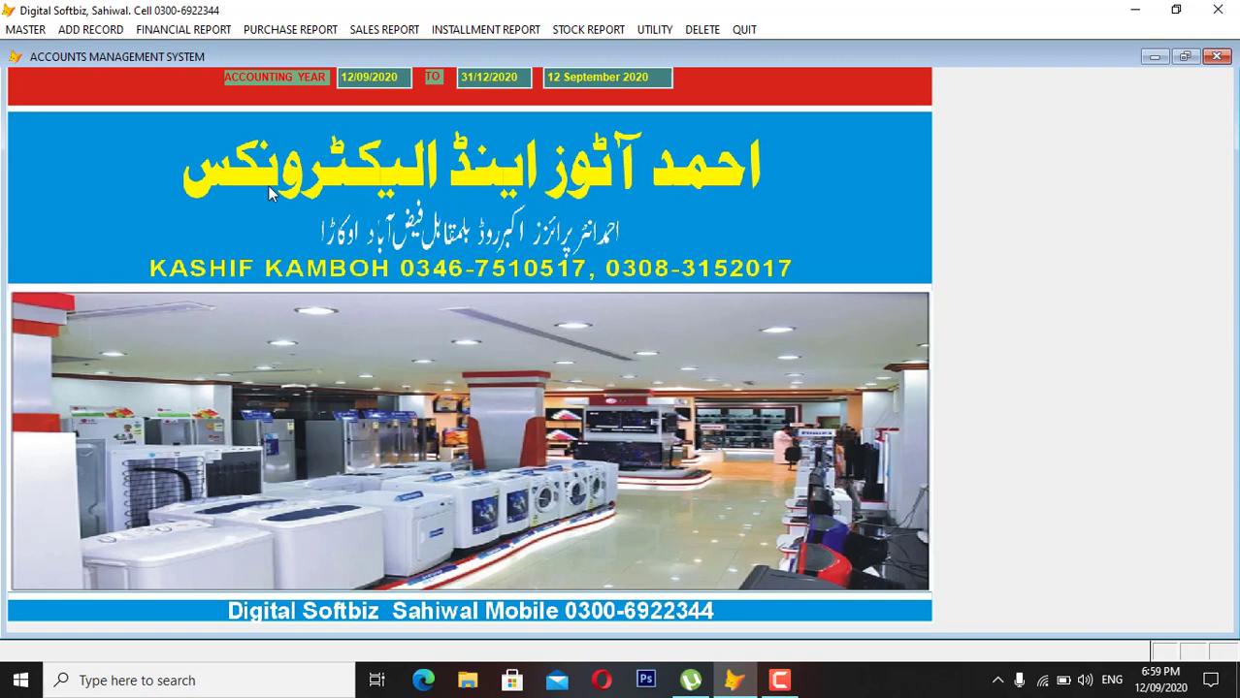
{"action": "left_click", "coordinate": [26, 34]}
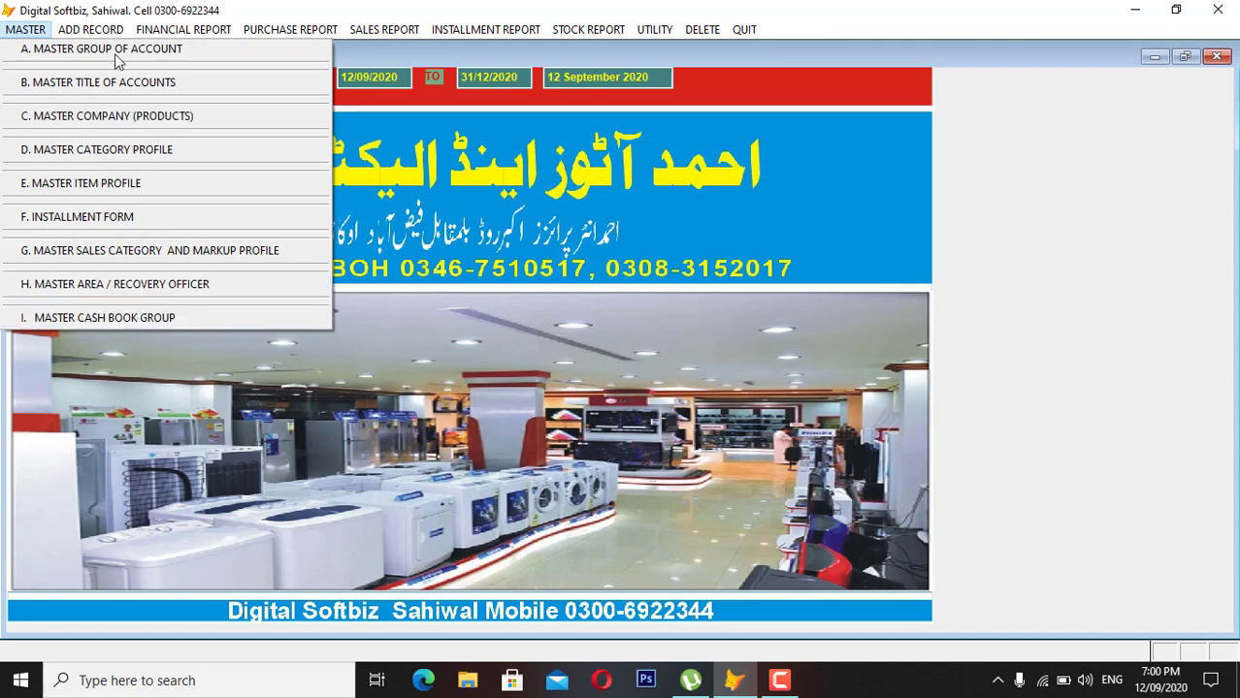
{"action": "mouse_move", "coordinate": [100, 32]}
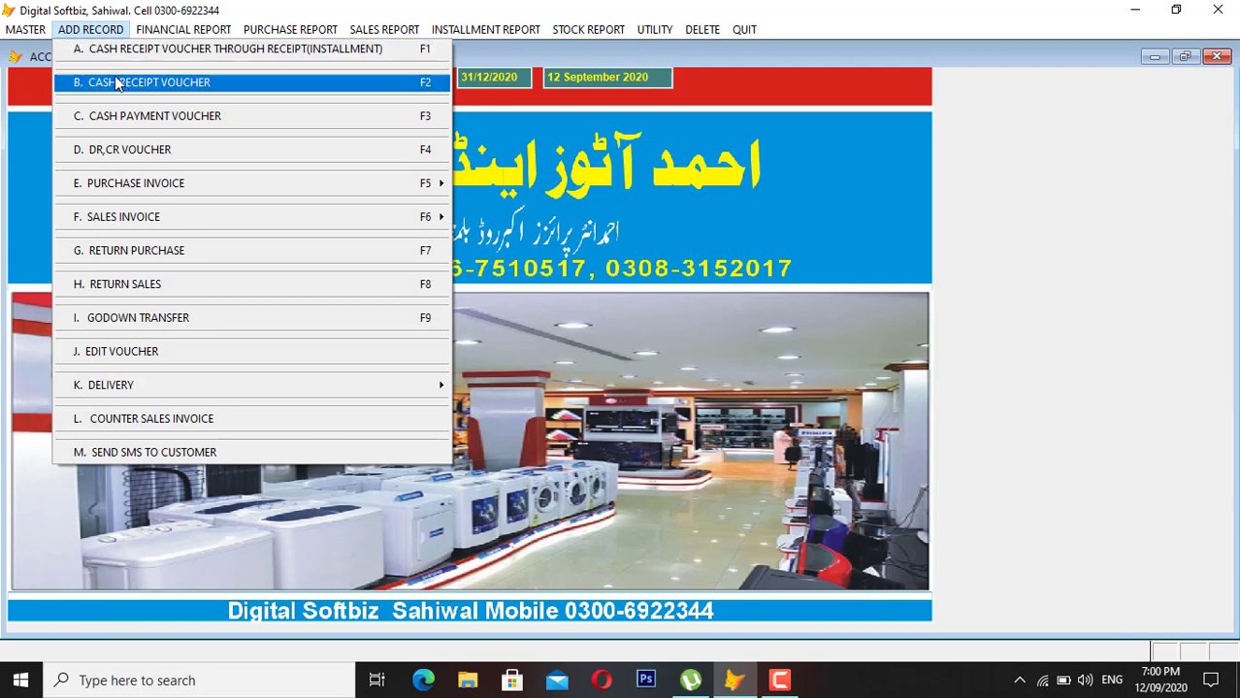
{"action": "left_click", "coordinate": [136, 196]}
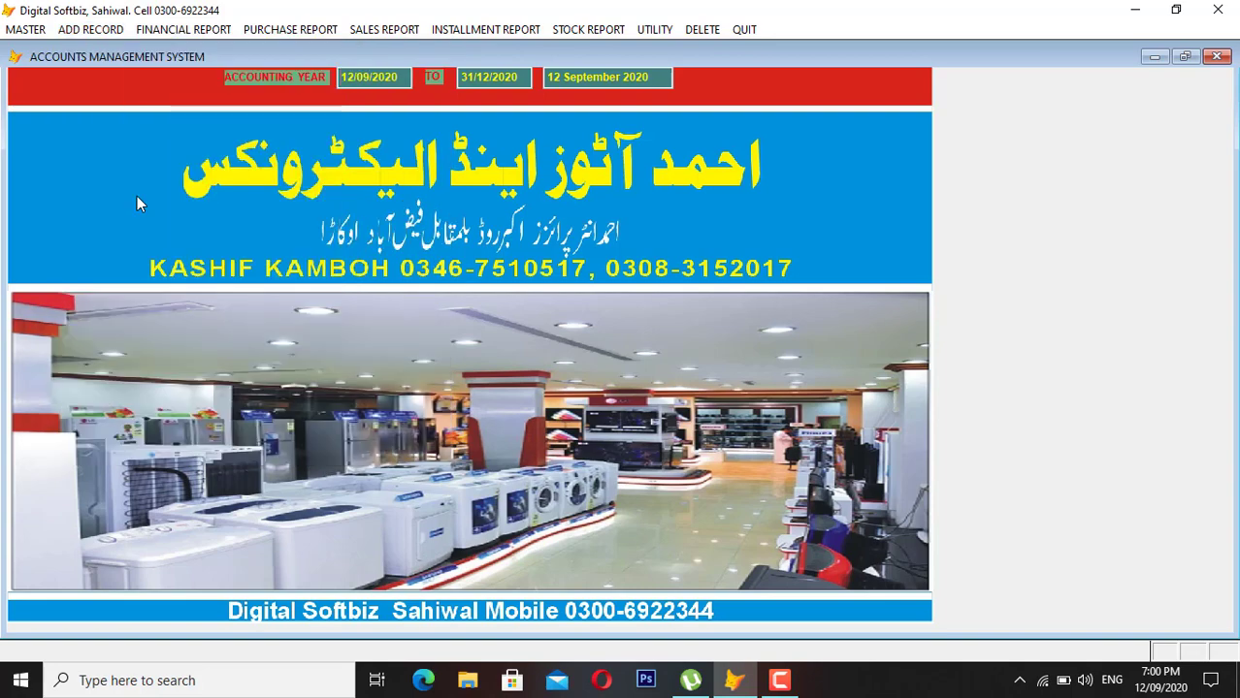
Open the Master Group of Accounts form and display the full list of groups.
{"action": "left_click", "coordinate": [39, 32]}
{"action": "left_click", "coordinate": [39, 49]}
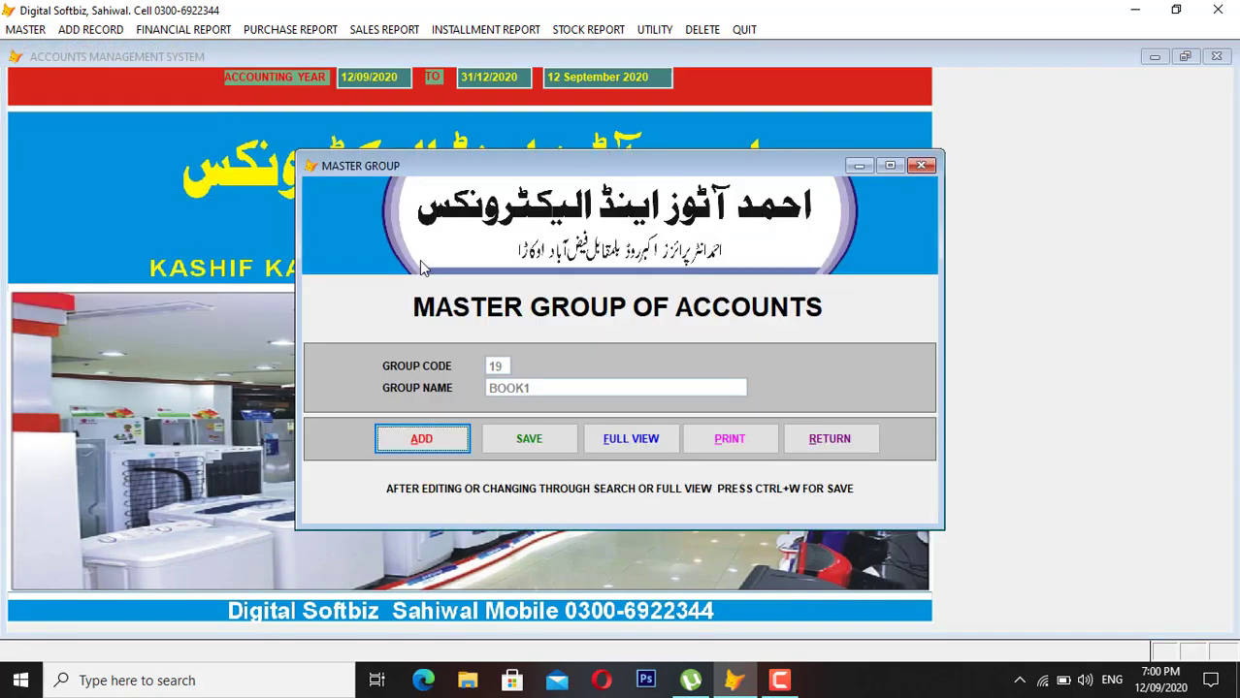
{"action": "left_click", "coordinate": [626, 438]}
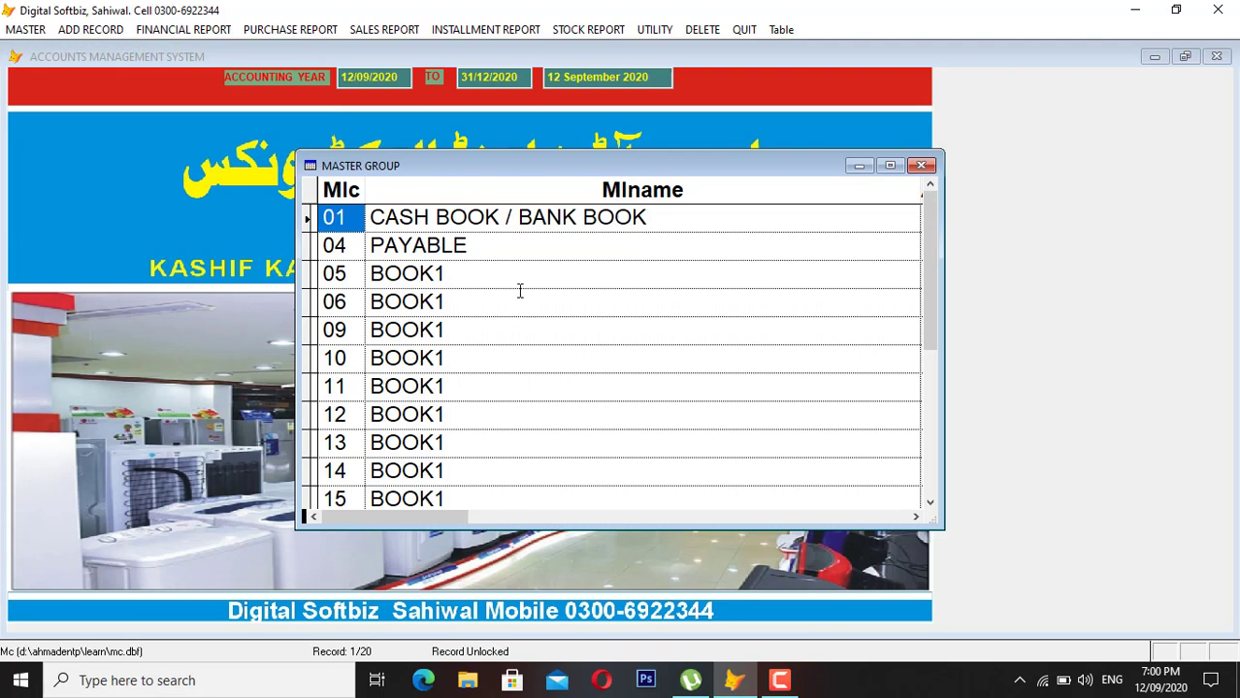
Examine the codes and names of the Cash Book / Bank Book, Payable and first BOOK1 groups in the list.
{"action": "left_click", "coordinate": [651, 214]}
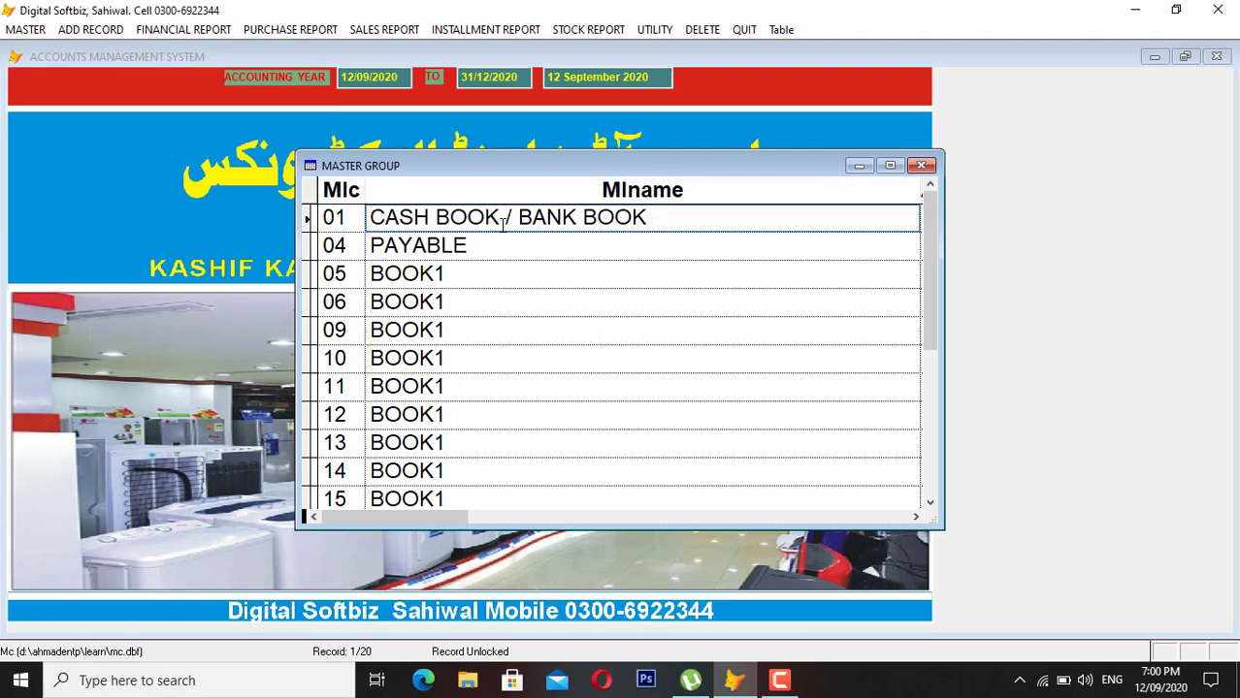
{"action": "left_click_drag", "start_coordinate": [500, 221], "coordinate": [368, 217]}
{"action": "left_click", "coordinate": [336, 217]}
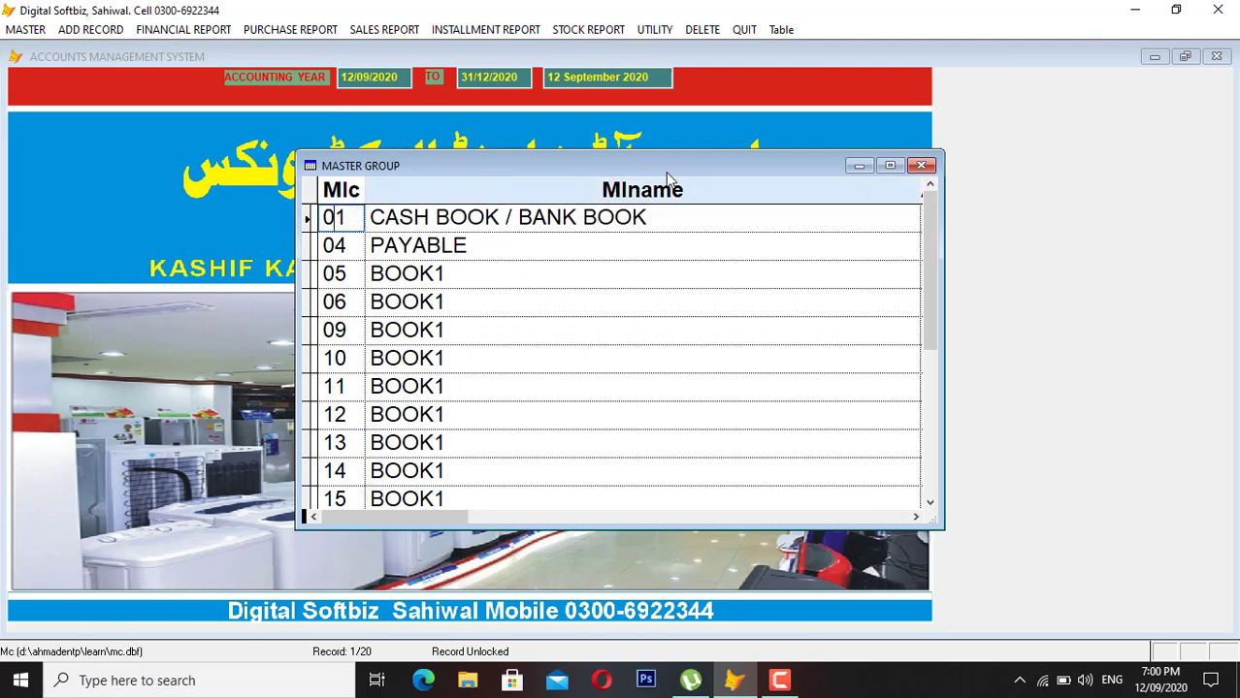
{"action": "left_click_drag", "start_coordinate": [672, 215], "coordinate": [521, 210]}
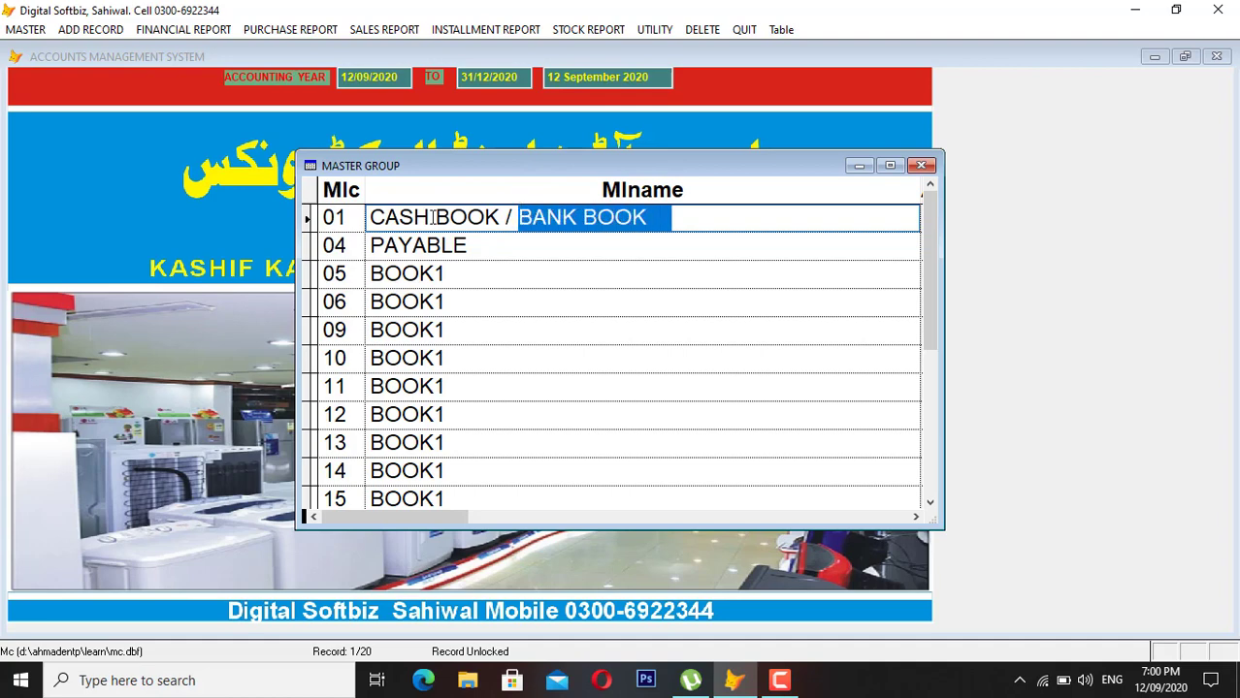
{"action": "left_click", "coordinate": [362, 248]}
{"action": "left_click_drag", "start_coordinate": [482, 245], "coordinate": [371, 246]}
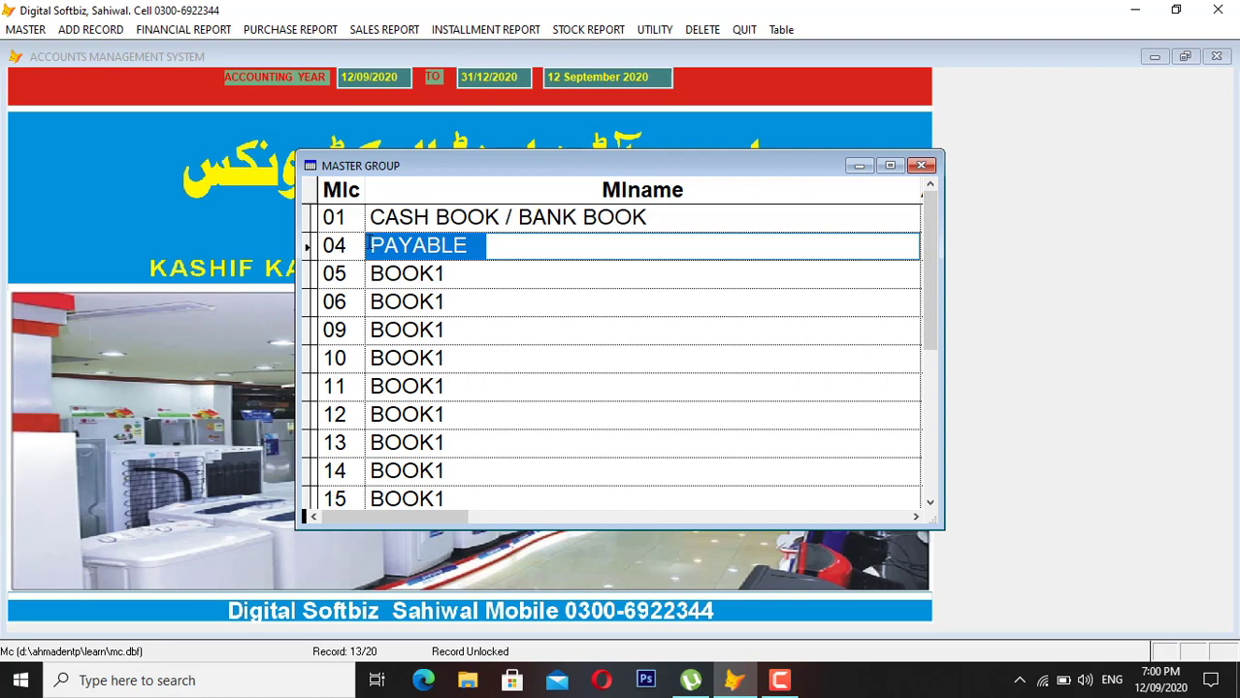
{"action": "left_click", "coordinate": [353, 245]}
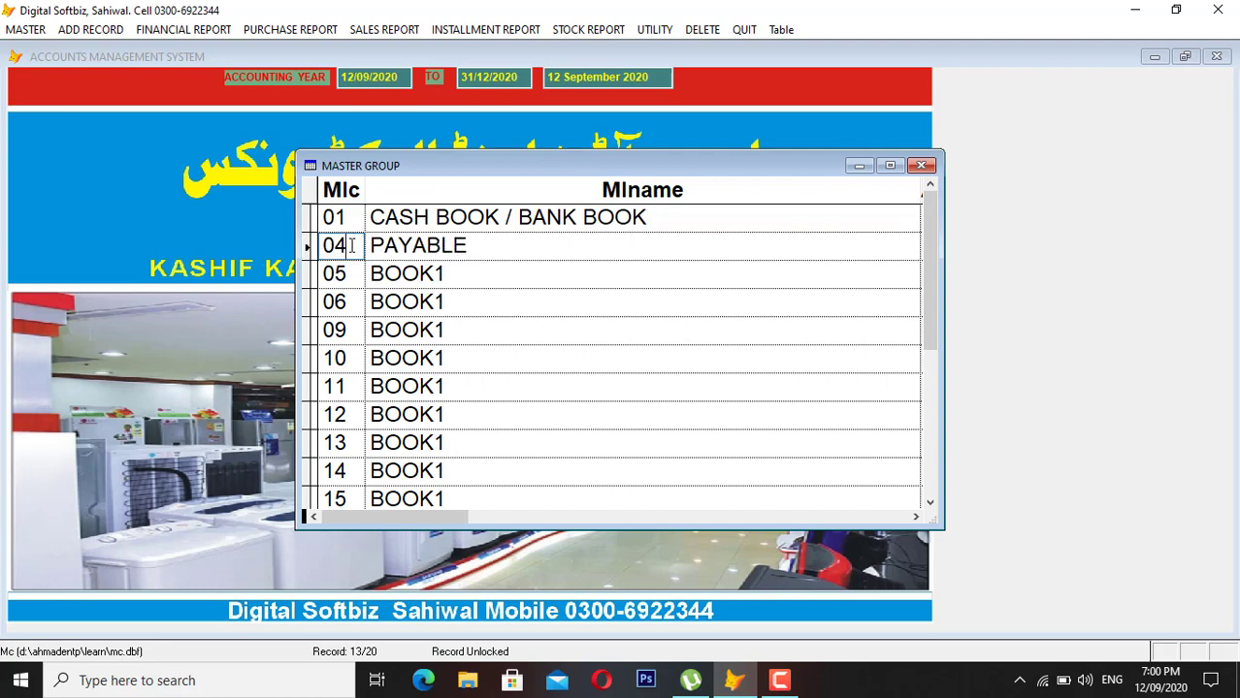
{"action": "left_click", "coordinate": [467, 270]}
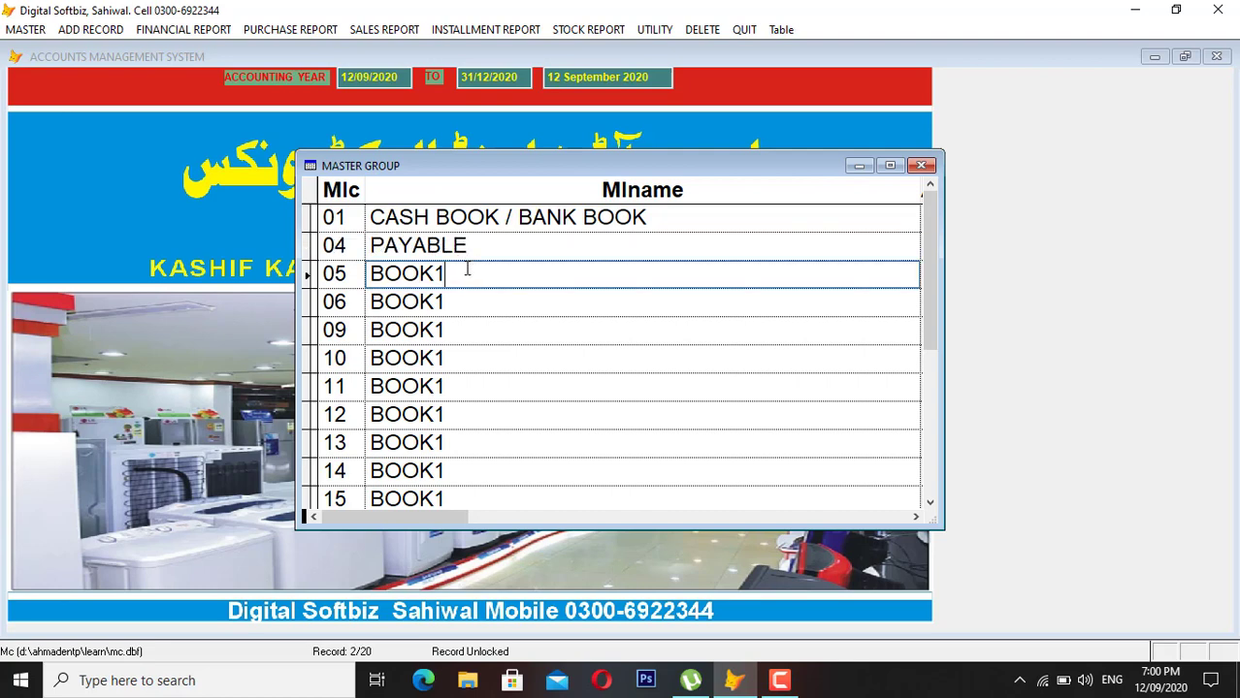
{"action": "left_click", "coordinate": [349, 277]}
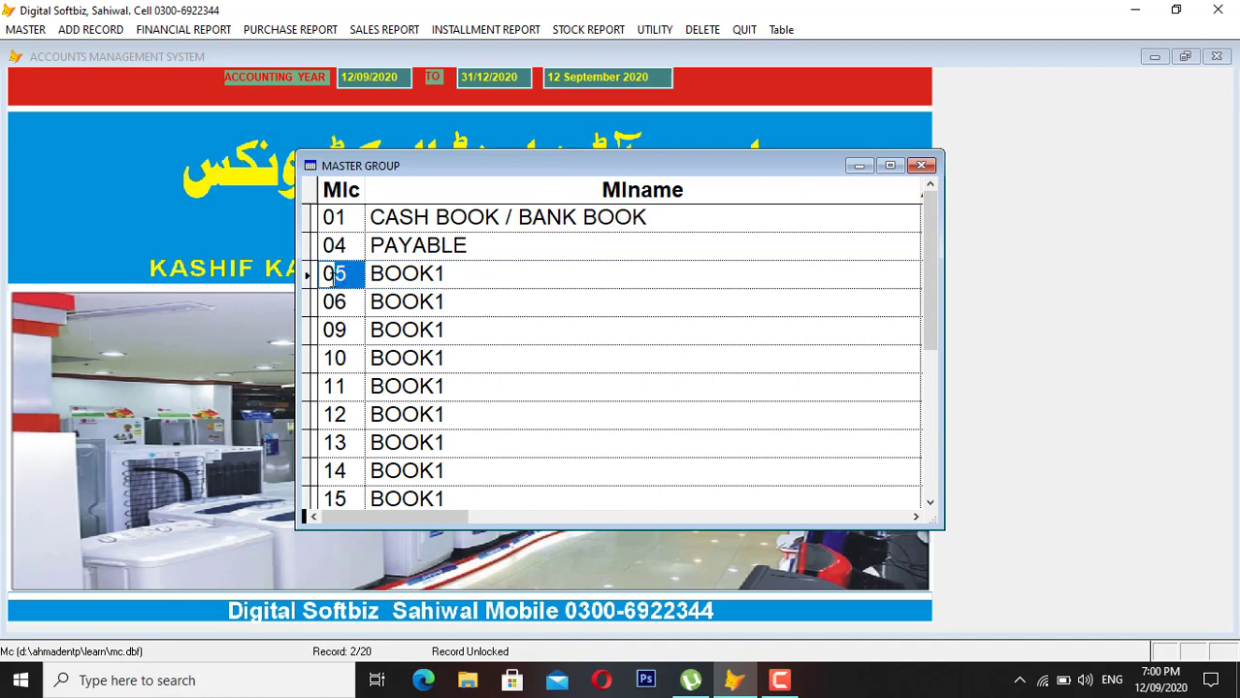
{"action": "left_click", "coordinate": [452, 274]}
{"action": "left_click_drag", "start_coordinate": [452, 274], "coordinate": [374, 273]}
{"action": "left_click", "coordinate": [349, 274]}
Rename the account group with code 06 as BOOK2.
{"action": "left_click_drag", "start_coordinate": [453, 299], "coordinate": [361, 293]}
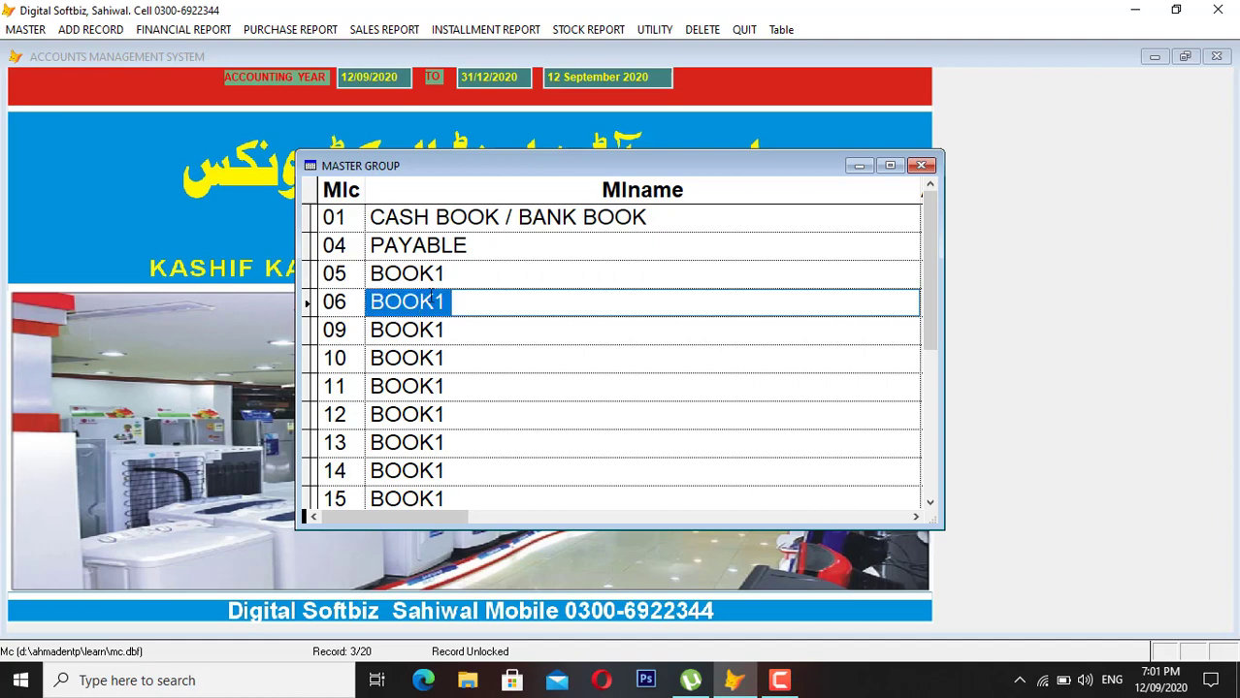
{"action": "left_click", "coordinate": [448, 300]}
{"action": "key", "text": "BackSpace"}
{"action": "type", "text": "2"}
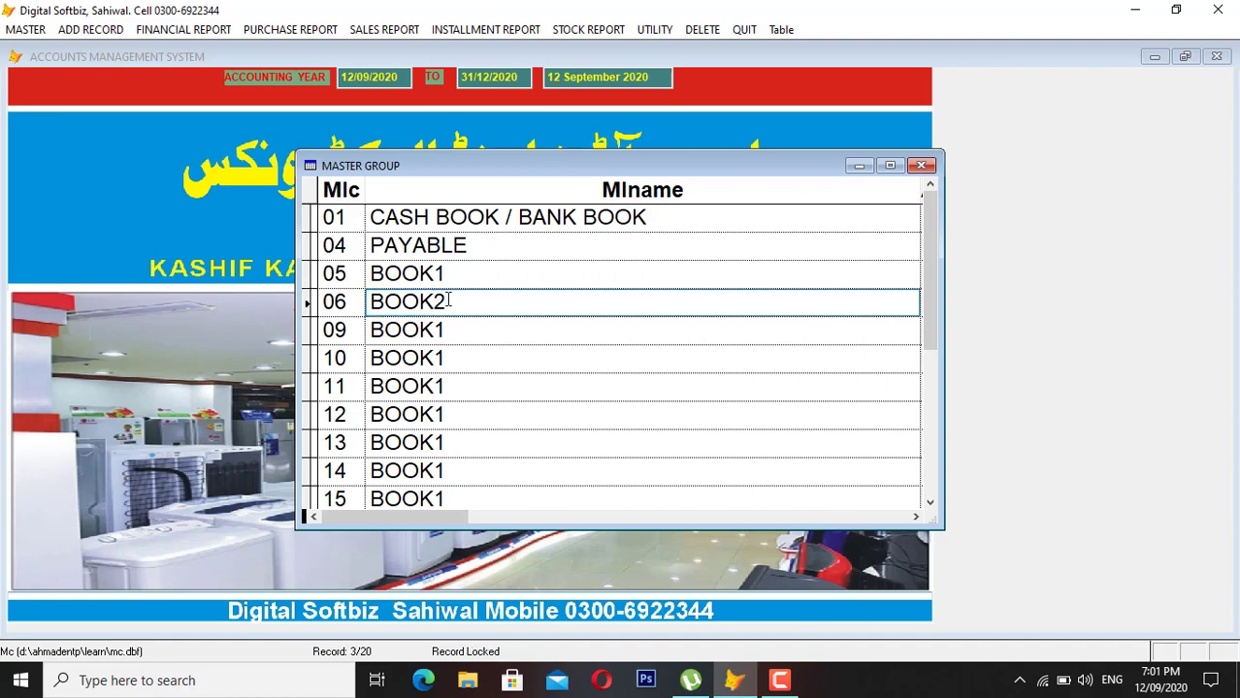
{"action": "left_click", "coordinate": [356, 331]}
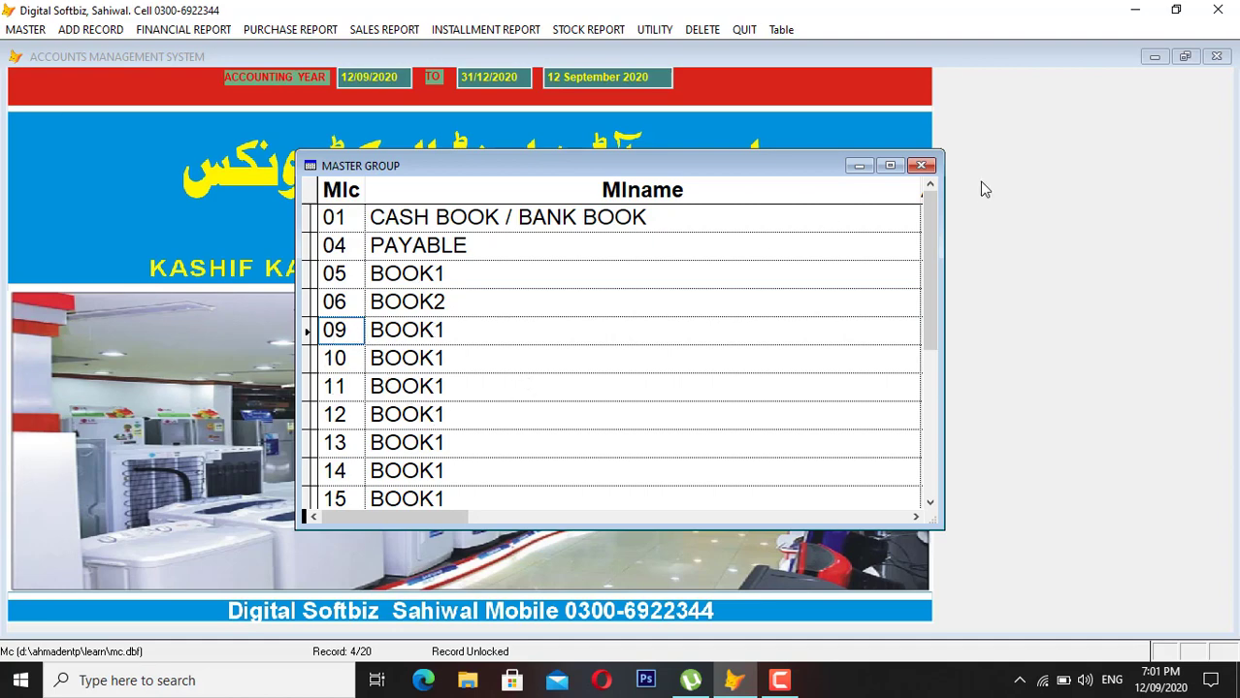
Examine the remaining account groups, including Investment, Purchase, Sales and Expenses, down to the end of the list.
{"action": "left_click", "coordinate": [512, 278]}
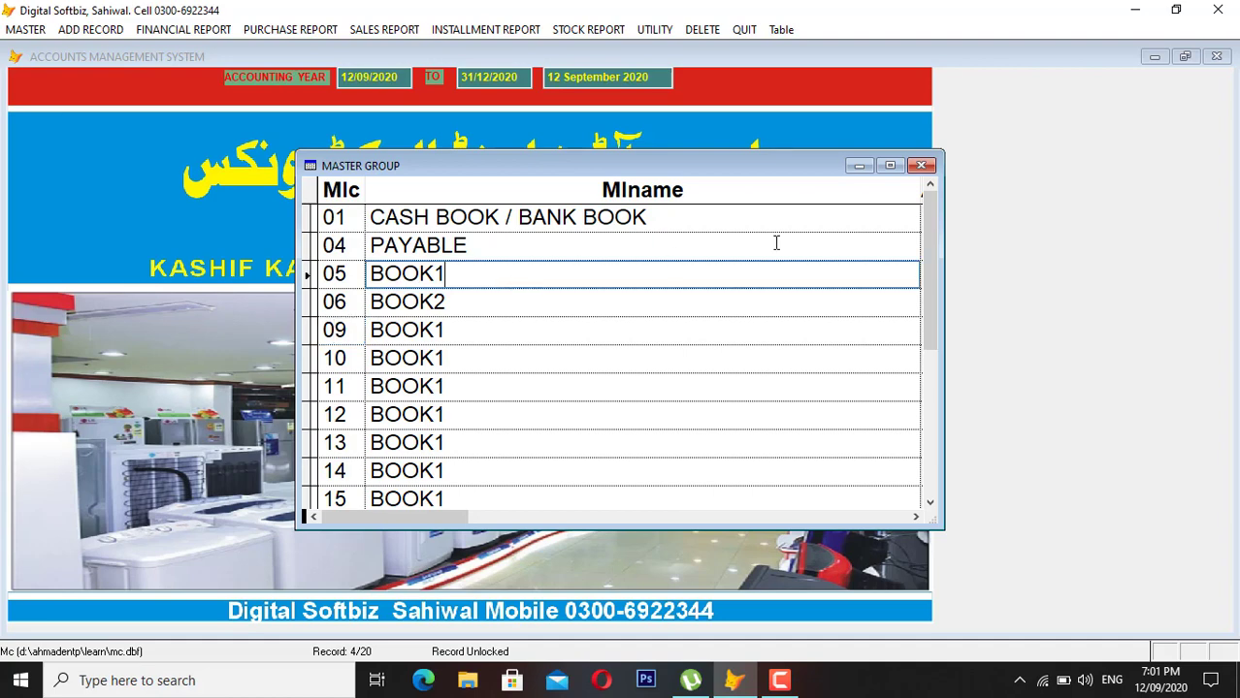
{"action": "left_click_drag", "start_coordinate": [934, 249], "coordinate": [932, 340]}
{"action": "left_click", "coordinate": [314, 386]}
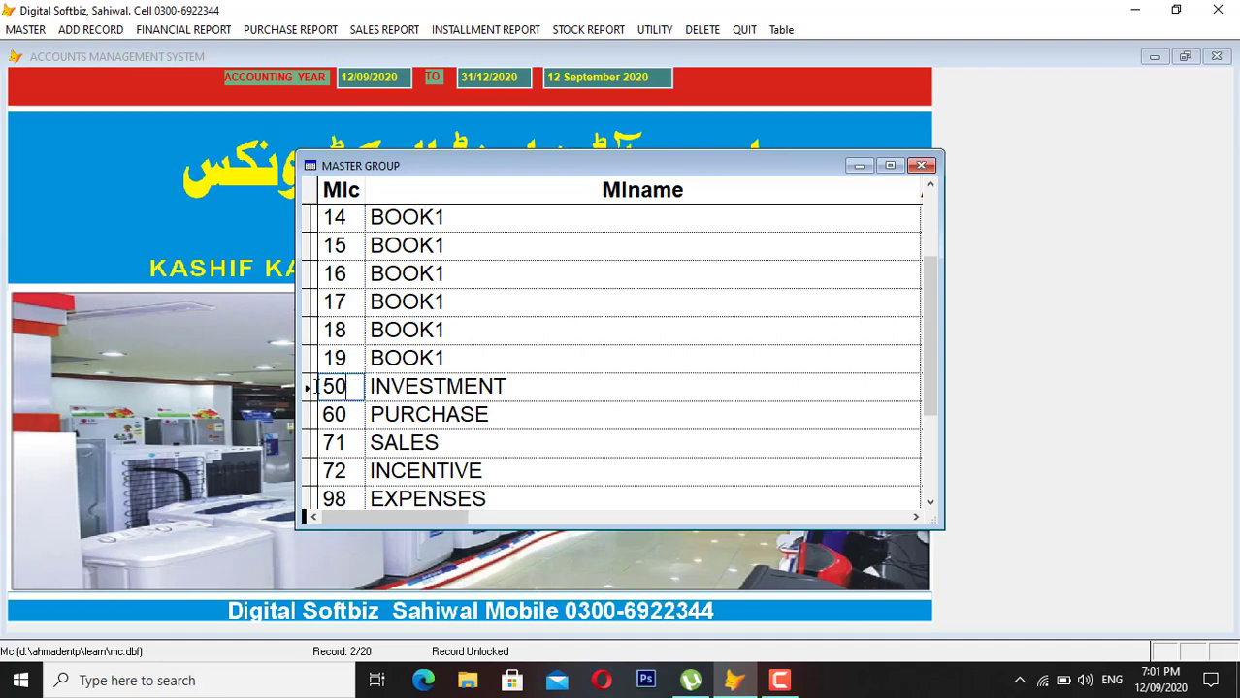
{"action": "left_click", "coordinate": [437, 392]}
{"action": "left_click", "coordinate": [384, 417]}
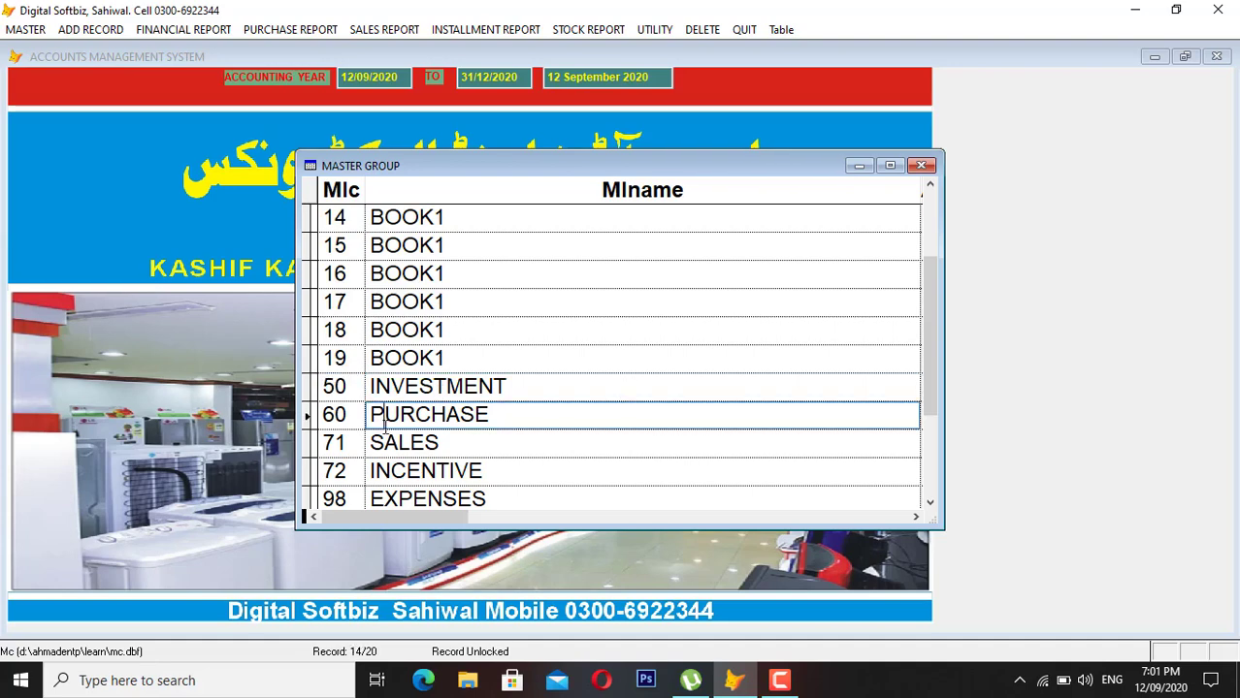
{"action": "left_click", "coordinate": [383, 444]}
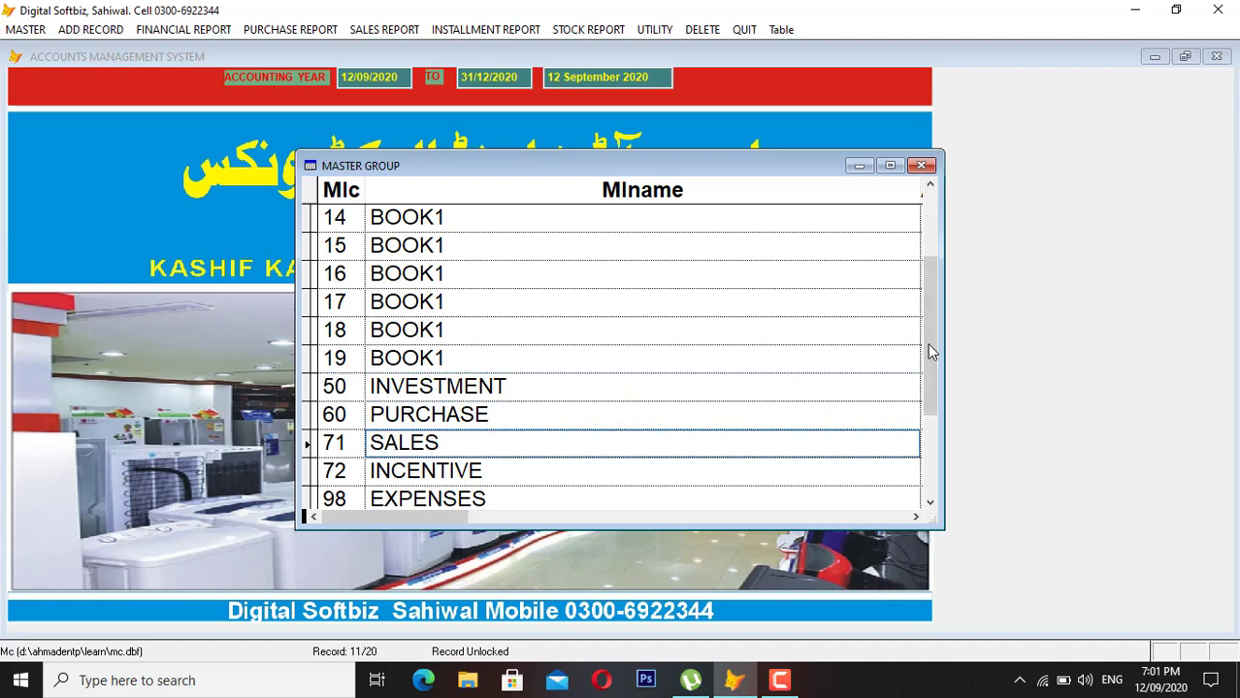
{"action": "scroll", "coordinate": [929, 351], "scroll_direction": "down", "scroll_amount": 1}
{"action": "left_click", "coordinate": [501, 420]}
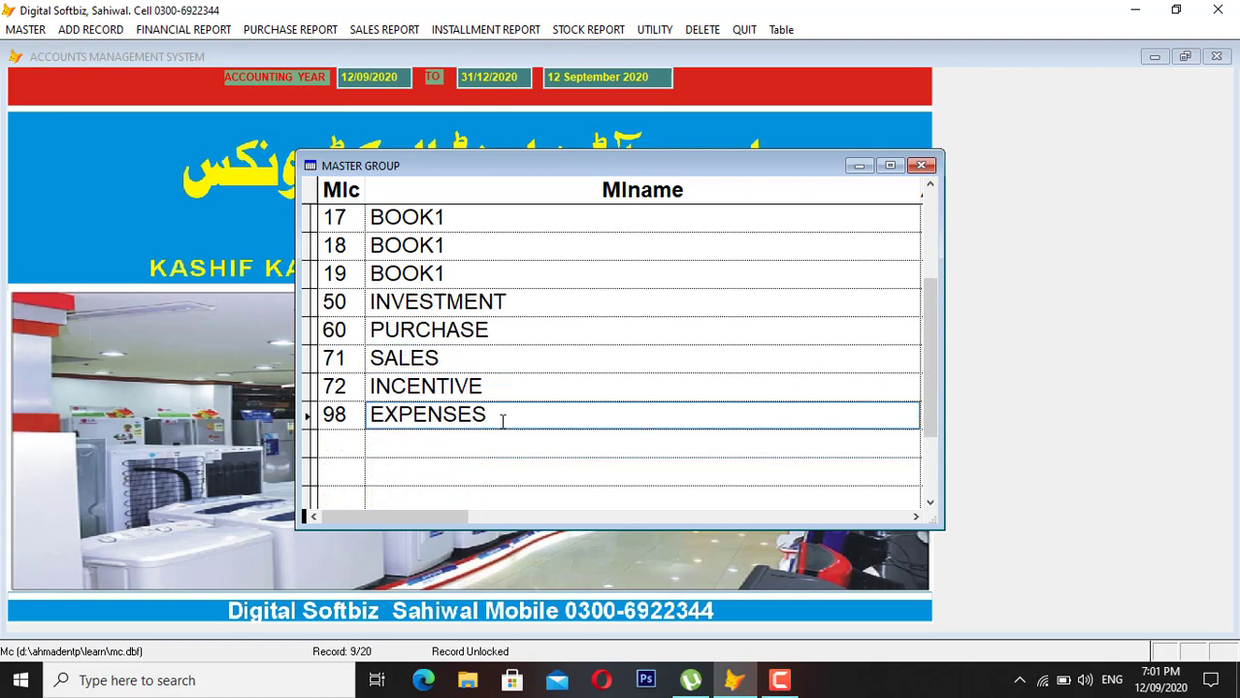
Save the edited group list, leave the group form and open the Master Title of Accounts form.
{"action": "key", "text": "ctrl+w"}
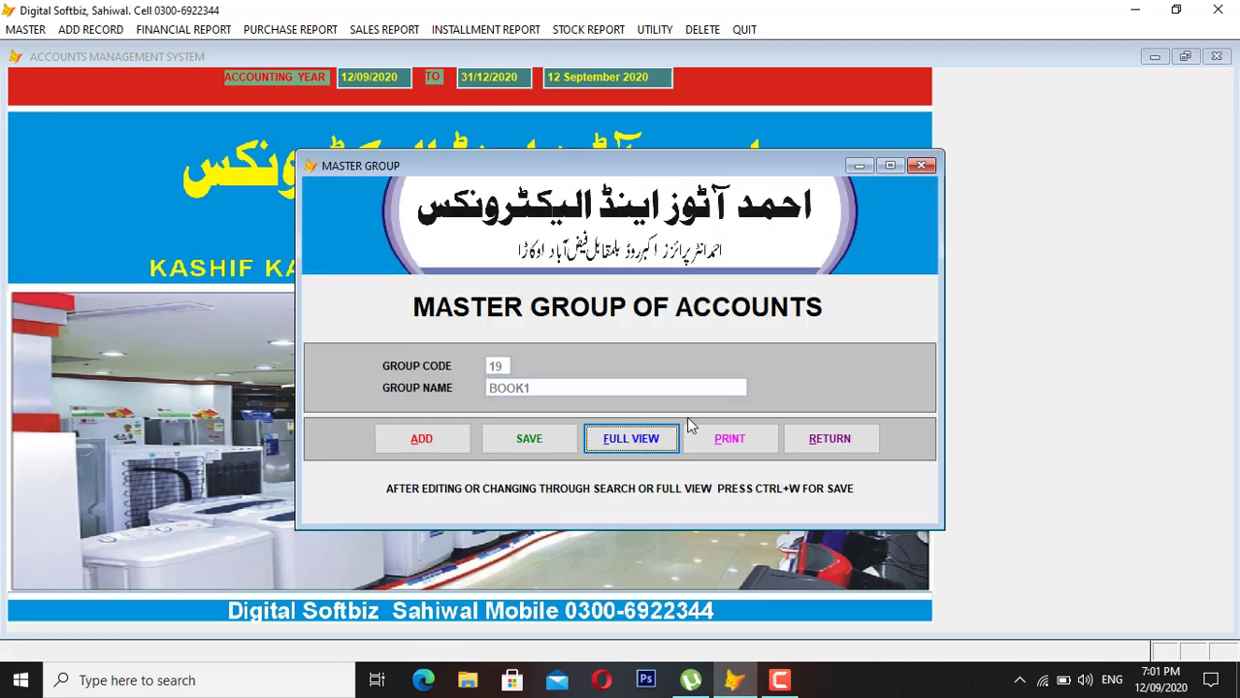
{"action": "left_click", "coordinate": [830, 436]}
{"action": "left_click", "coordinate": [25, 29]}
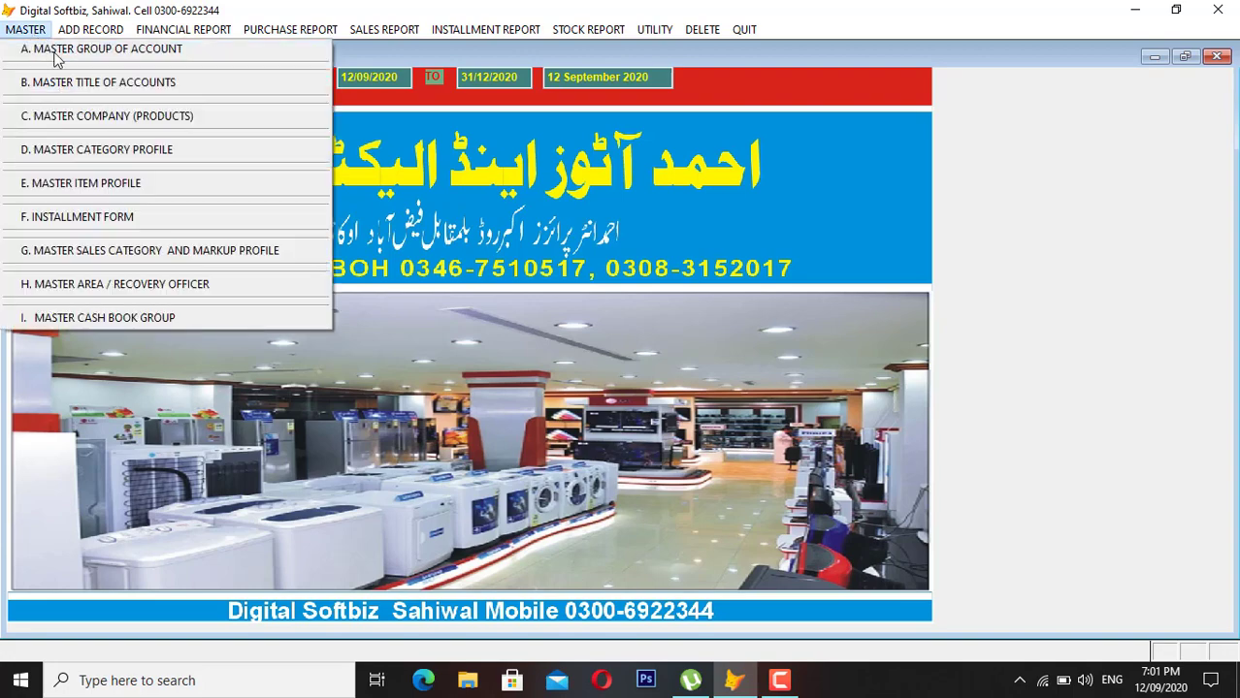
{"action": "left_click", "coordinate": [110, 86]}
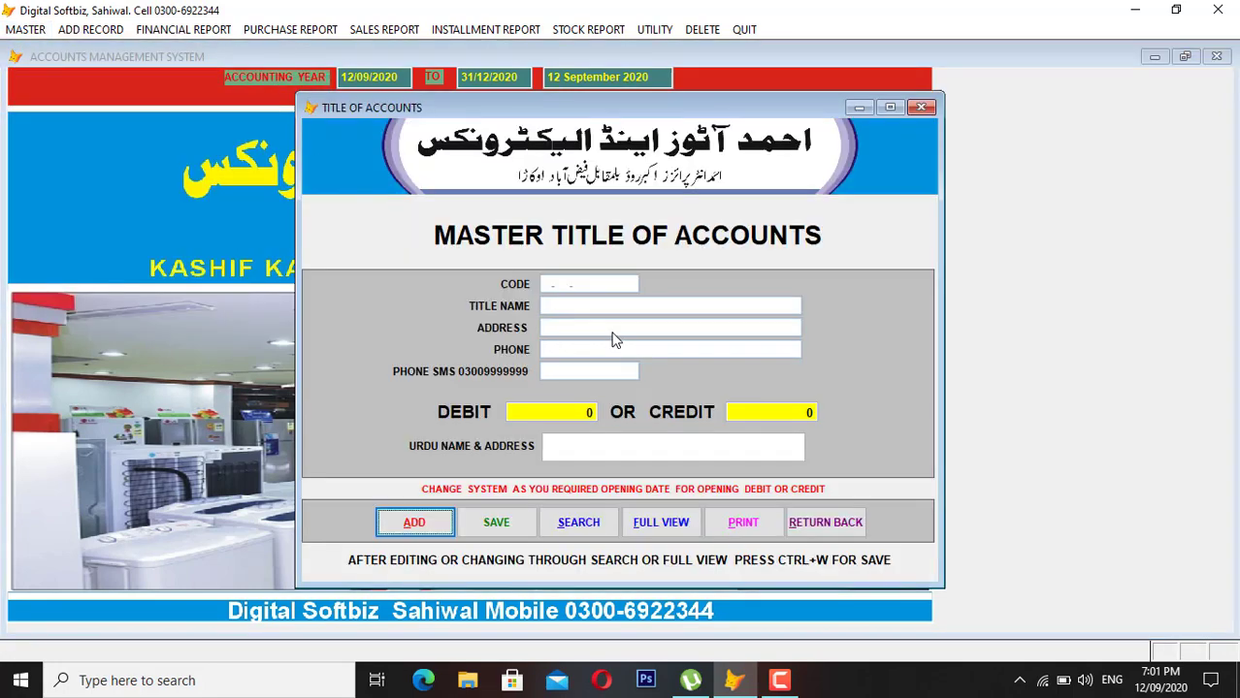
Try to add a new account title with code 04-0001-00.
{"action": "left_click", "coordinate": [430, 529]}
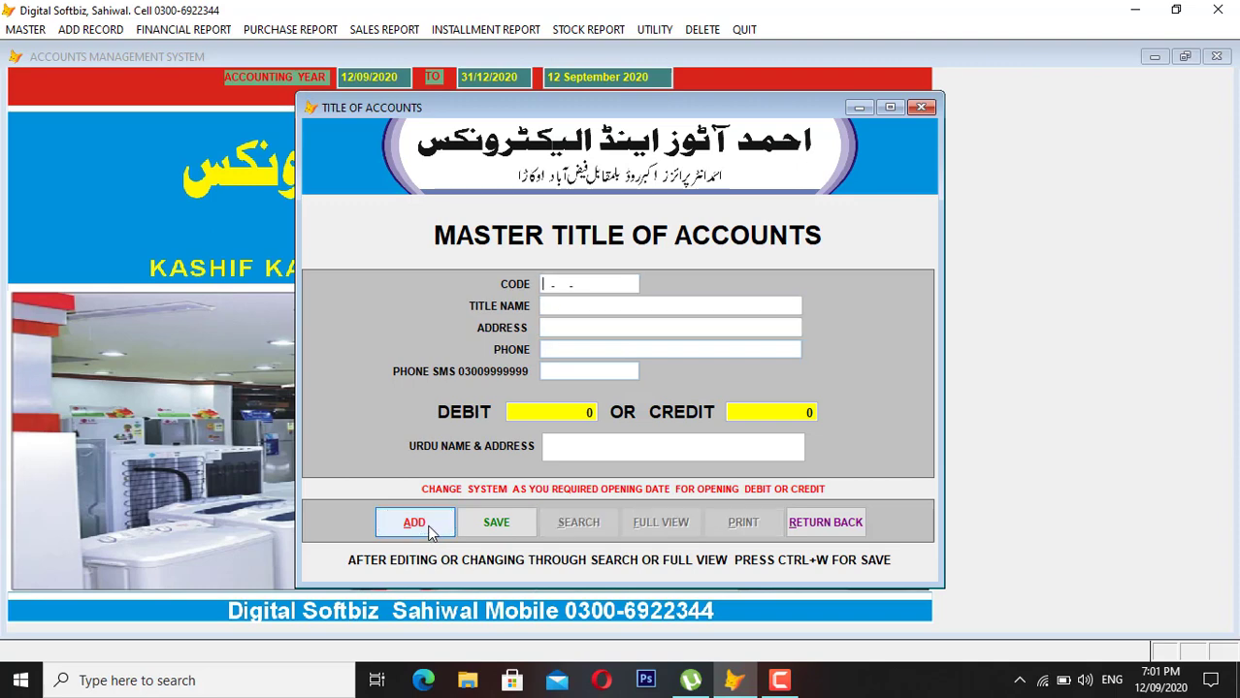
{"action": "type", "text": "04-0001-00"}
{"action": "key", "text": "Return"}
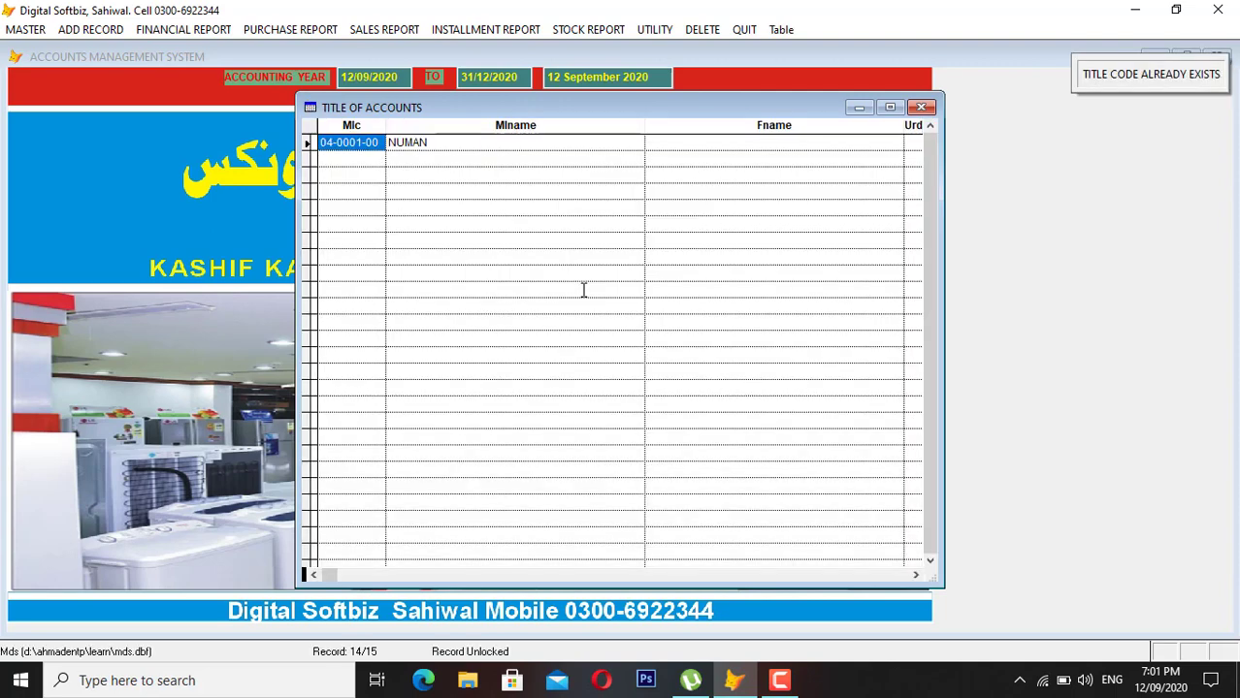
{"action": "key", "text": "Escape"}
Start a new account title with code 04-0002-00 and title name PEL COMPANY, leaving address and phone empty.
{"action": "left_click", "coordinate": [433, 522]}
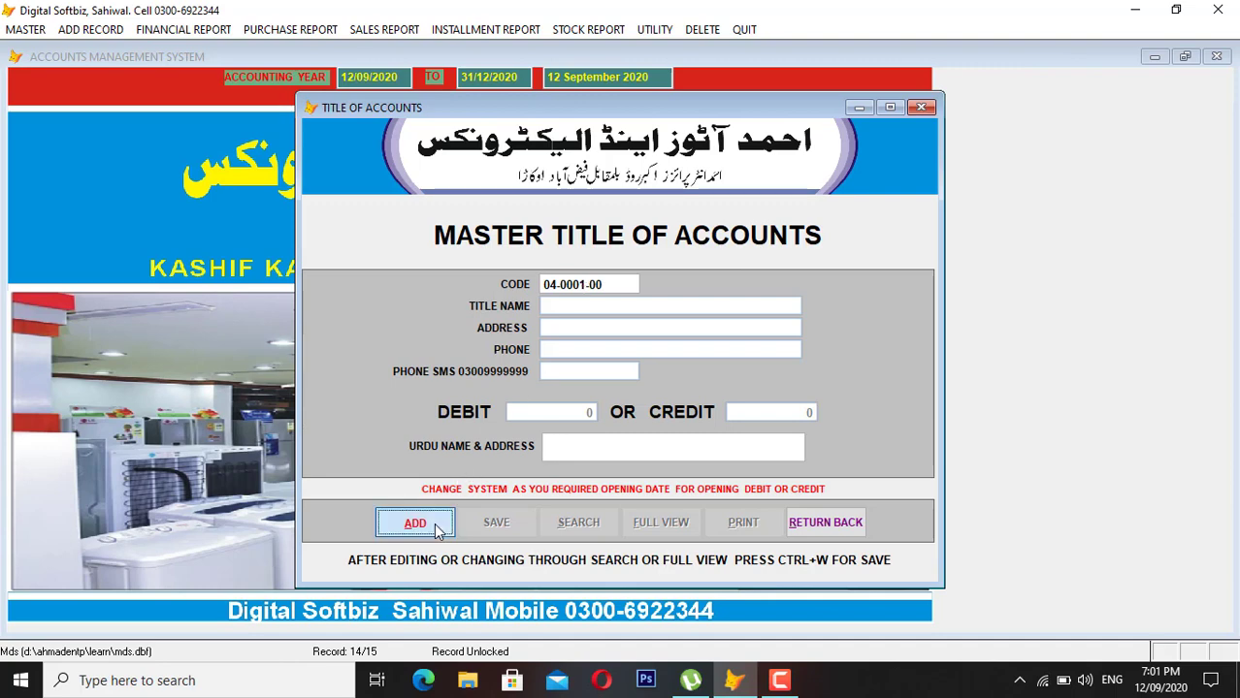
{"action": "type", "text": "04-0"}
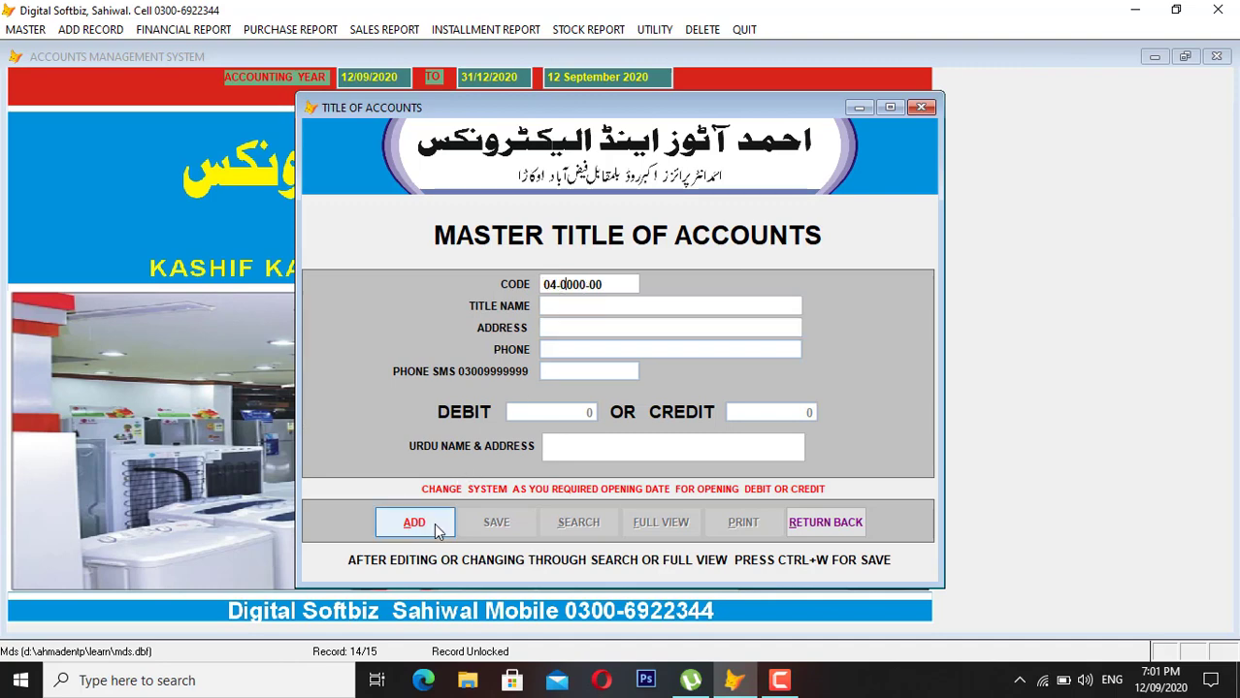
{"action": "type", "text": "002"}
{"action": "key", "text": "Return"}
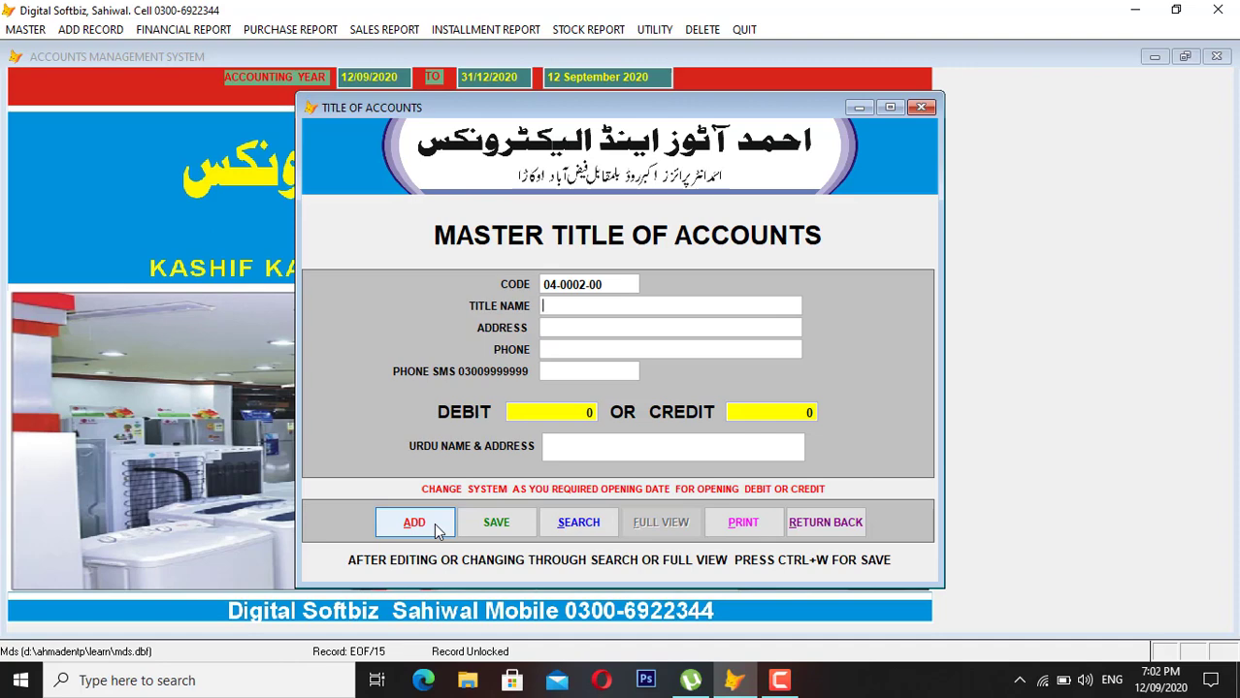
{"action": "type", "text": "PEL COMPANY"}
{"action": "key", "text": "Return"}
{"action": "key", "text": "Return"}
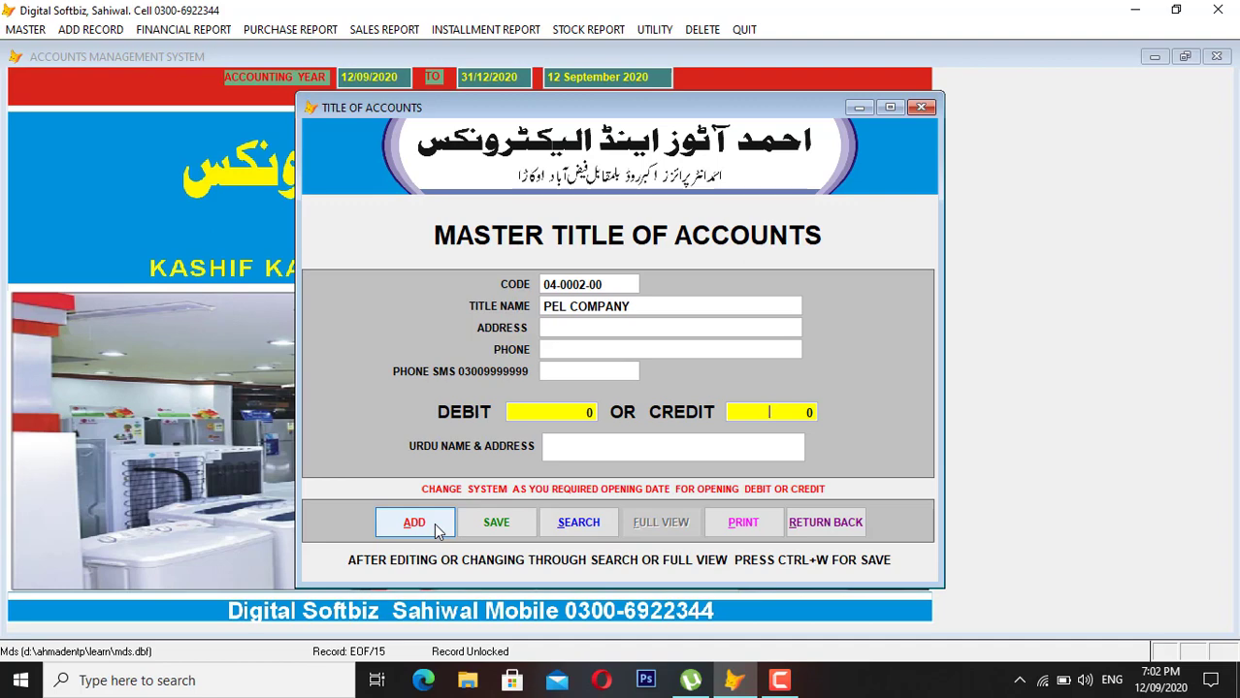
Enter an opening credit of 300,000 for PEL COMPANY and save the account title.
{"action": "type", "text": "300.000"}
{"action": "key", "text": "Return"}
{"action": "key", "text": "Return"}
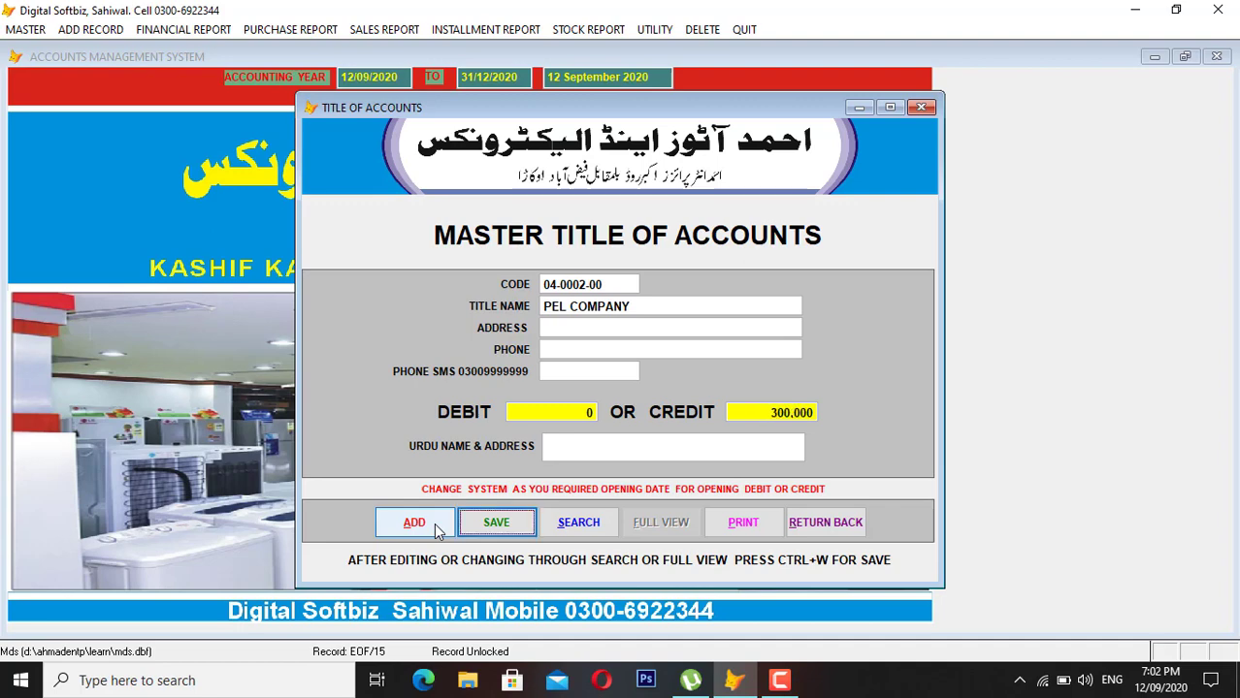
{"action": "key", "text": "Return"}
{"action": "key", "text": "Return"}
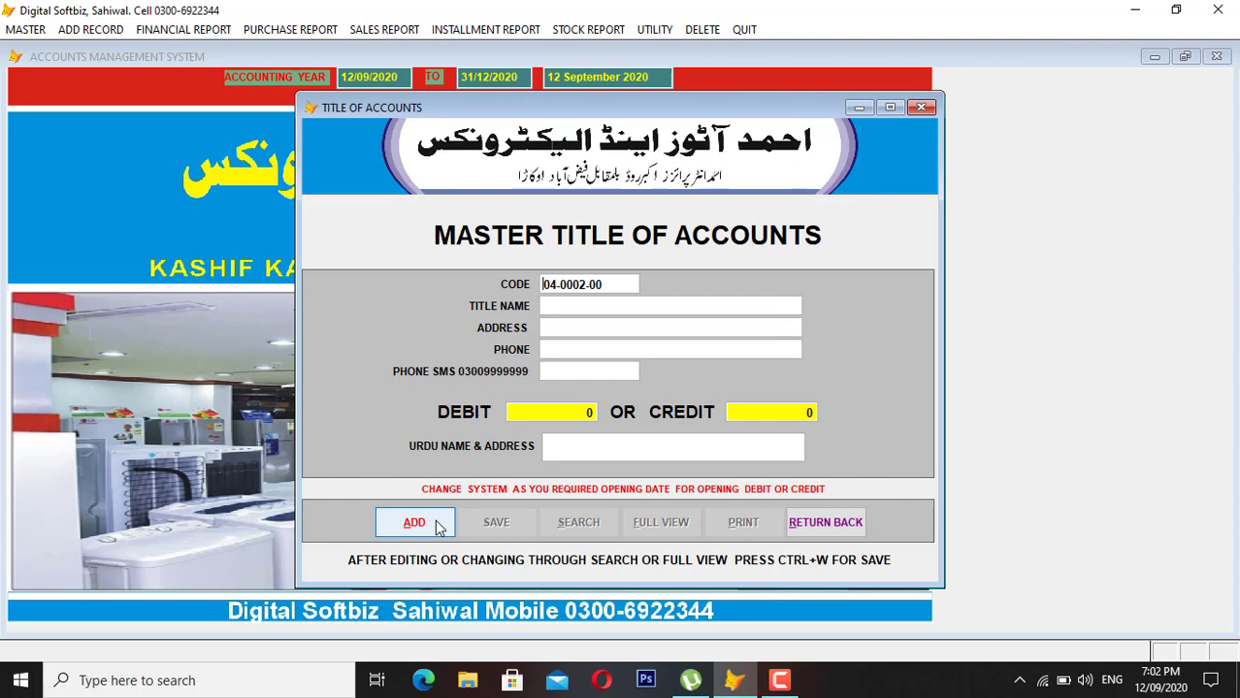
Start another account title and try code 05-0001-00 for it.
{"action": "type", "text": "05-0001"}
{"action": "left_click", "coordinate": [436, 527]}
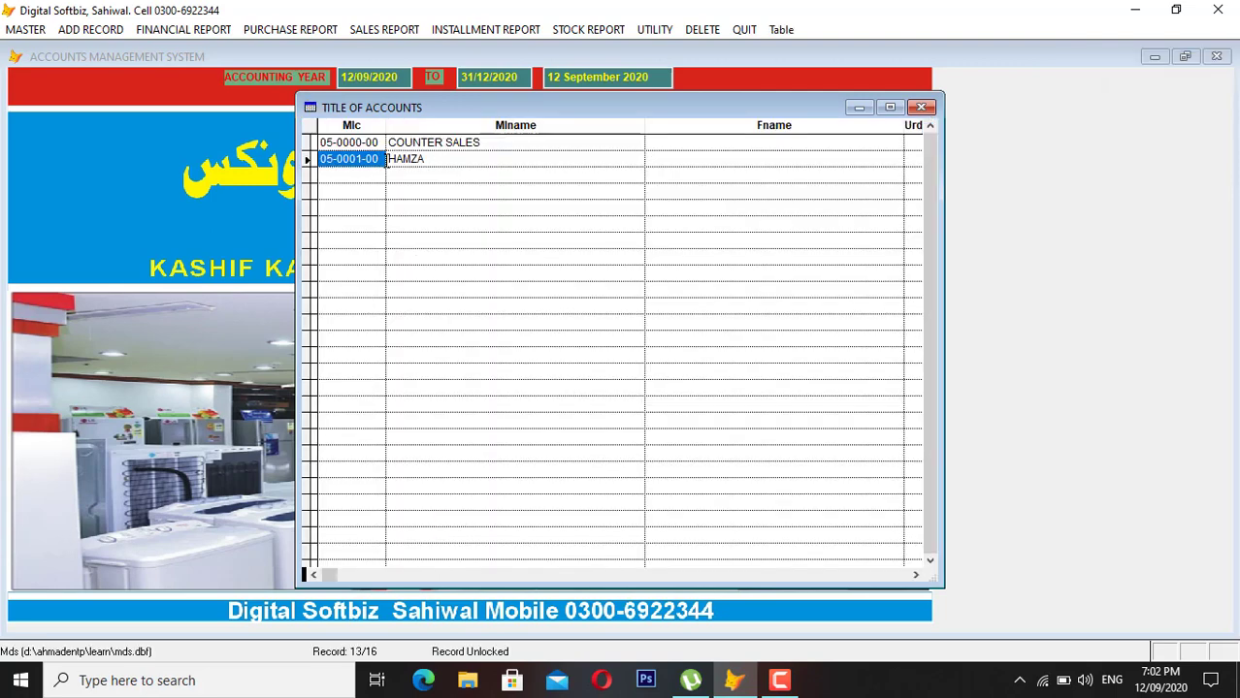
{"action": "key", "text": "Escape"}
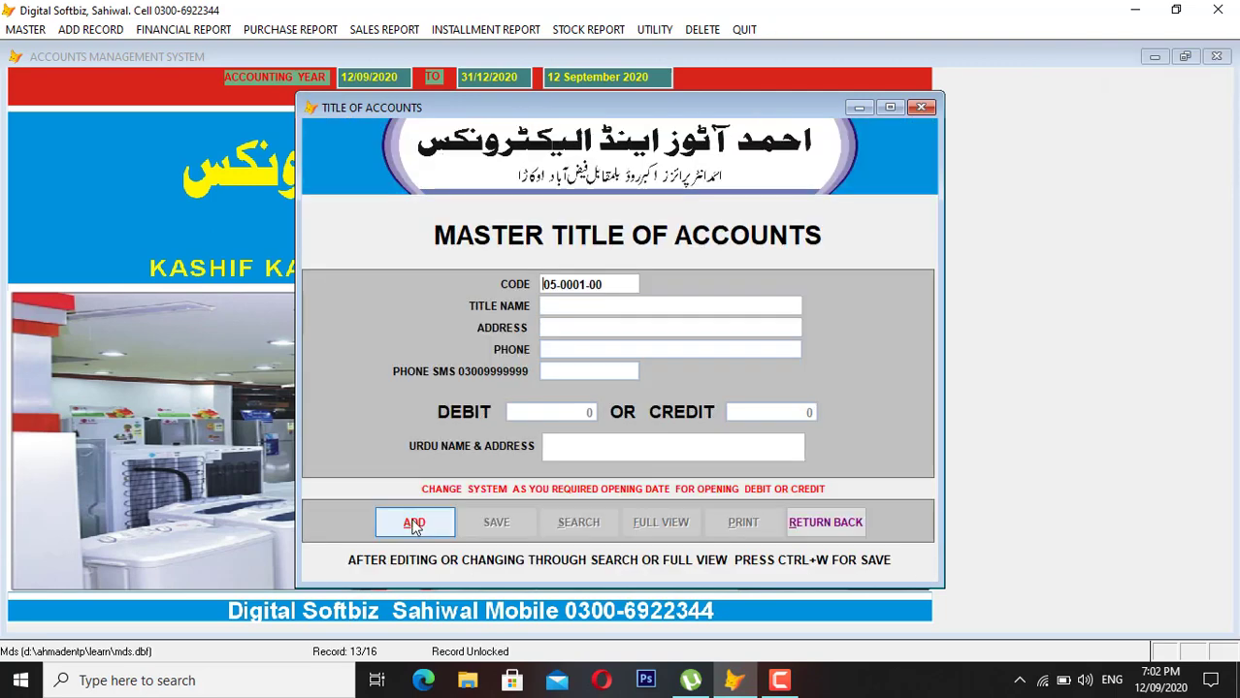
Set the new account title's code to 05-0002-00 and fill in the customer's name and phone number.
{"action": "key", "text": "Right"}
{"action": "key", "text": "Right"}
{"action": "type", "text": "02"}
{"action": "key", "text": "Return"}
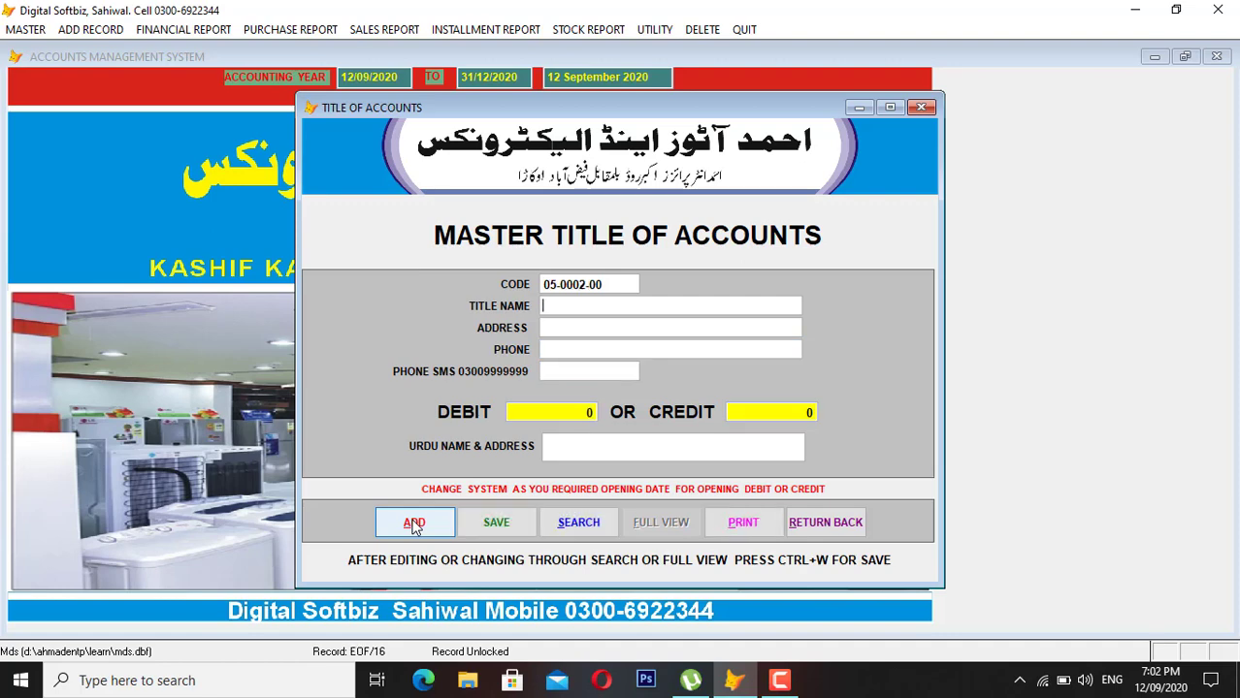
{"action": "type", "text": "JAMIL"}
{"action": "type", "text": "033333"}
{"action": "key", "text": "Return"}
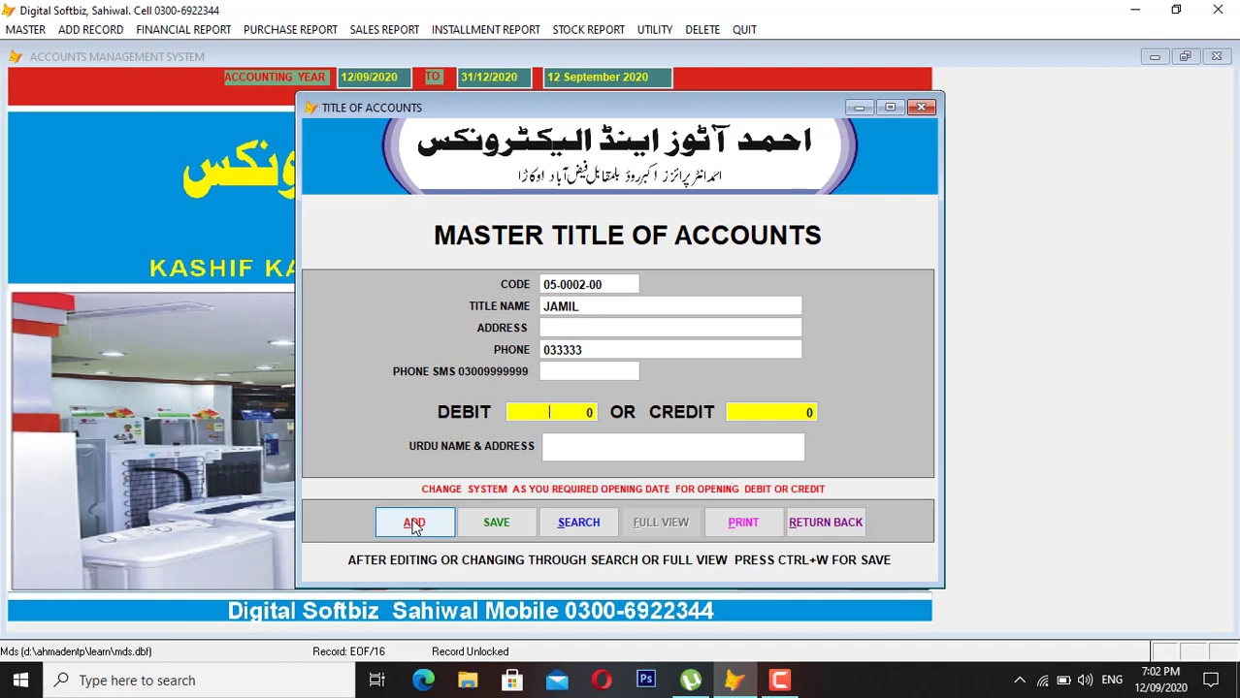
Enter an opening debit of 70,000 for the new customer account and save the account title.
{"action": "type", "text": "70000"}
{"action": "key", "text": "Return"}
{"action": "key", "text": "Return"}
{"action": "key", "text": "Return"}
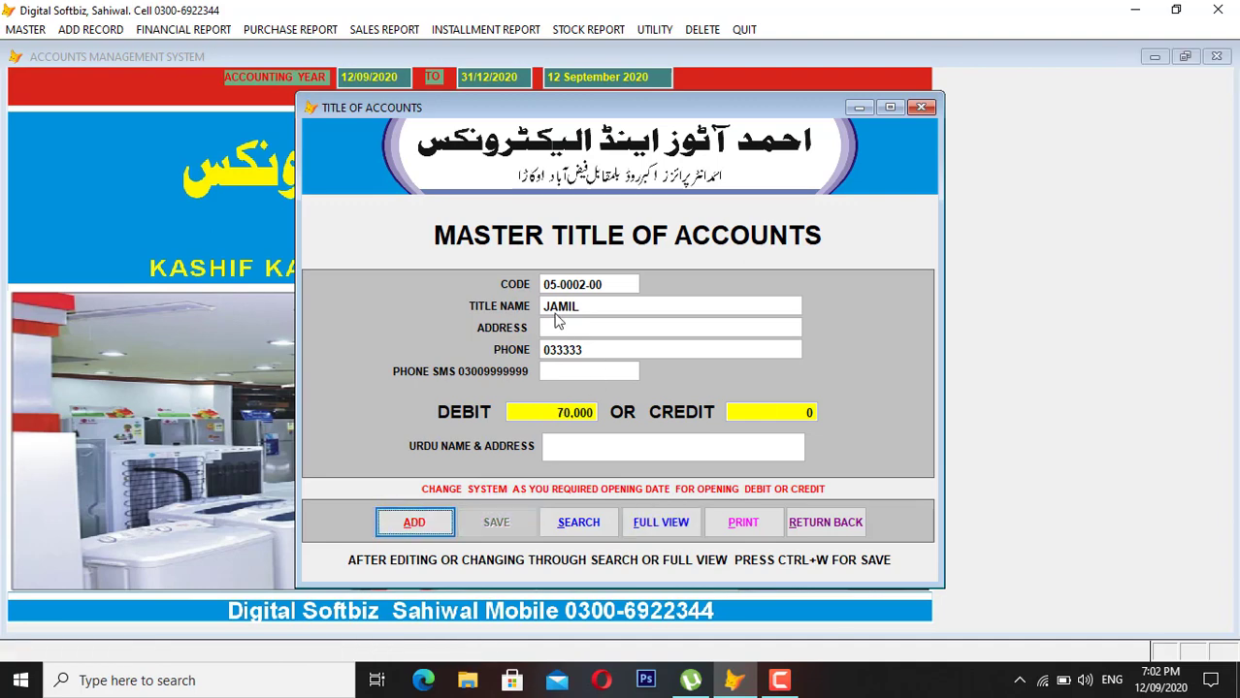
Check the new supplier and customer entries in the full list of account titles, then close the title form.
{"action": "left_click", "coordinate": [661, 523]}
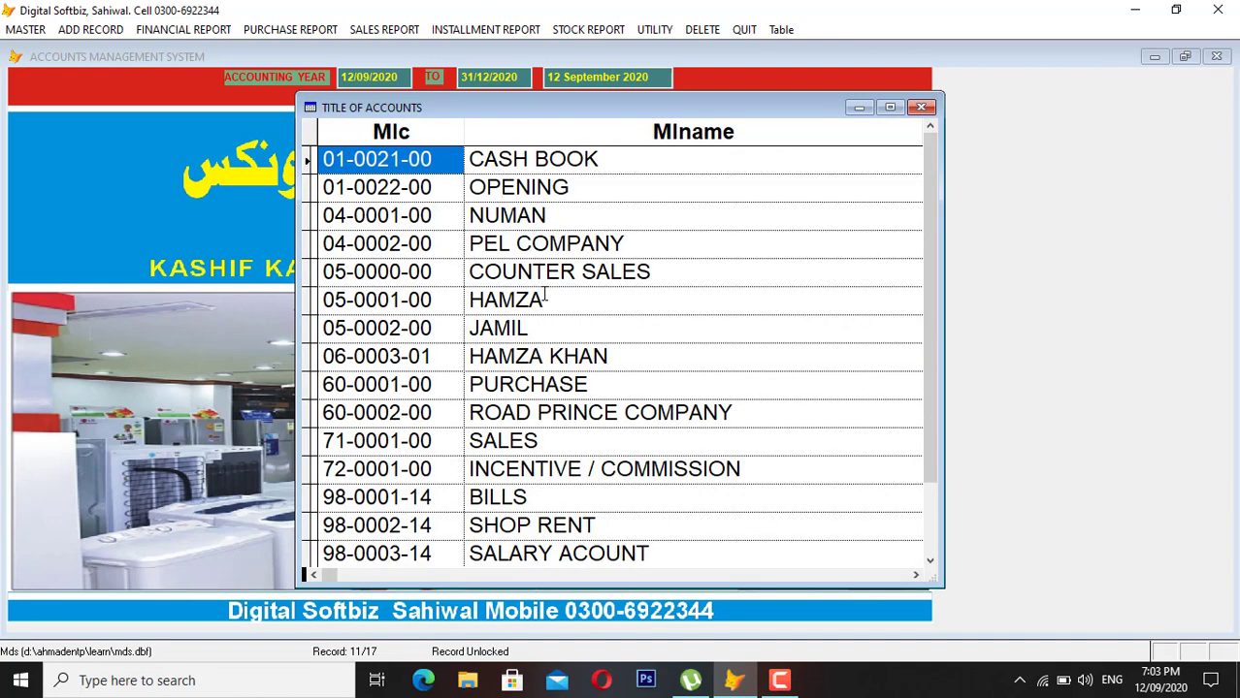
{"action": "left_click", "coordinate": [544, 297]}
{"action": "left_click", "coordinate": [548, 320]}
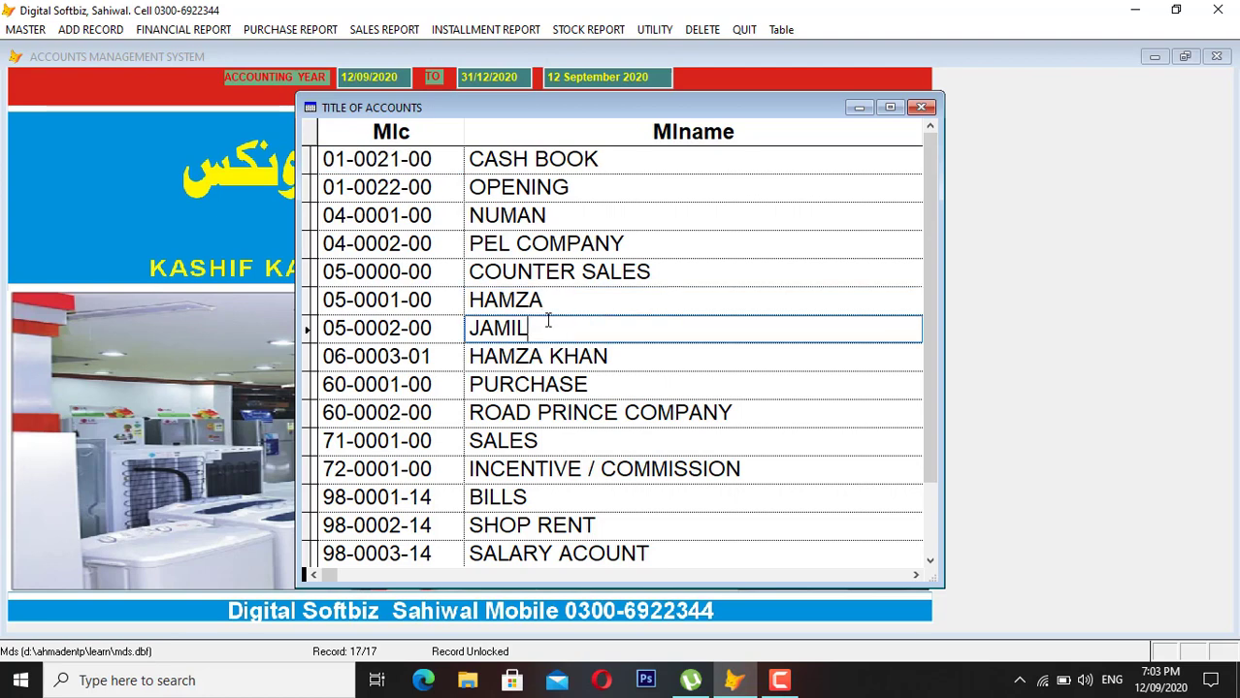
{"action": "left_click", "coordinate": [622, 240]}
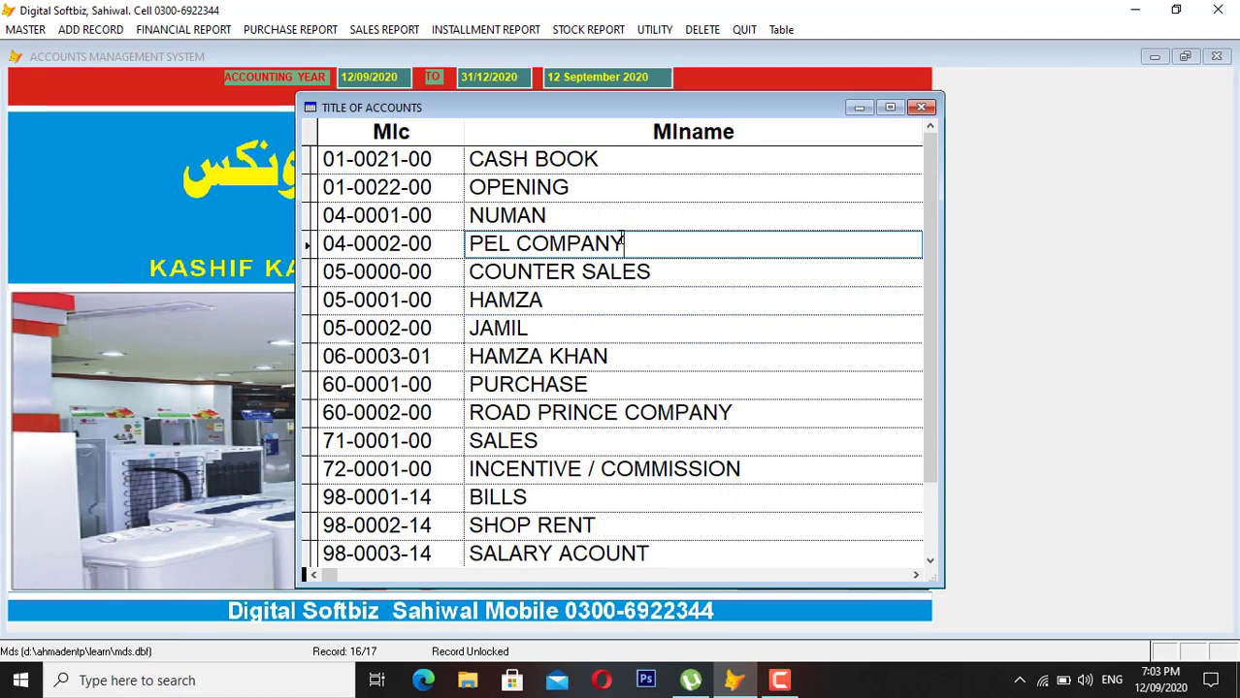
{"action": "key", "text": "Escape"}
{"action": "left_click", "coordinate": [820, 524]}
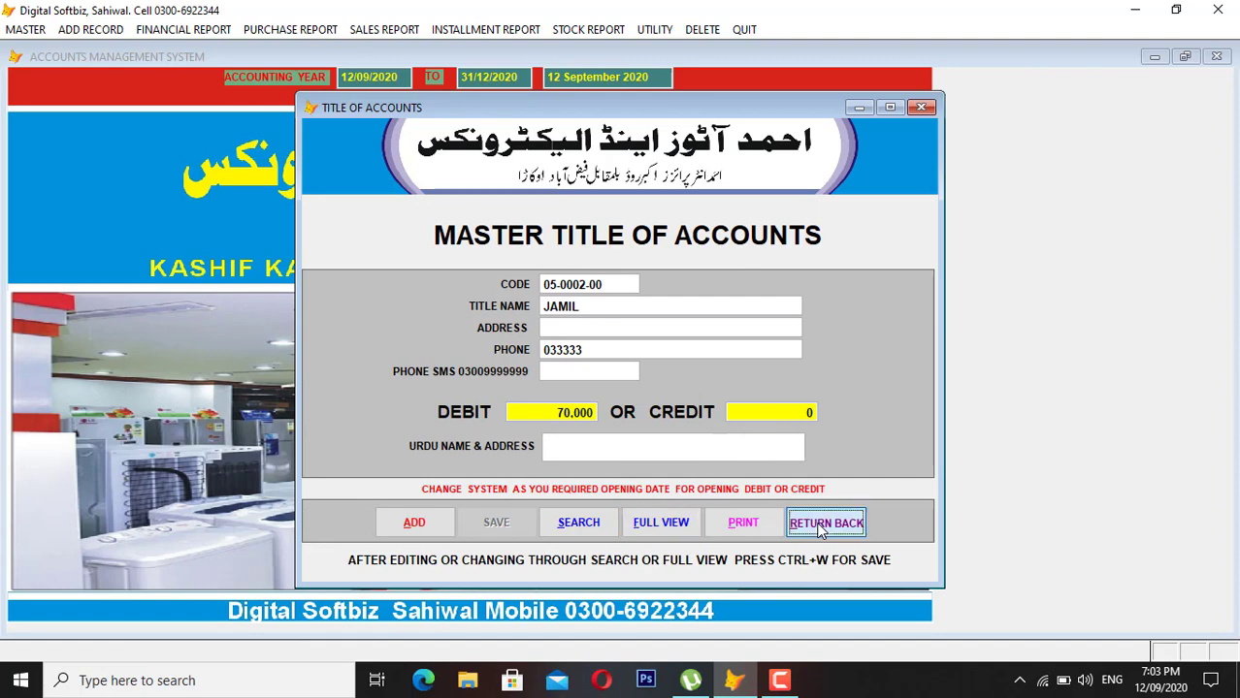
Preview the ledger report of PEL COMPANY for 01/07/2015 to 12/09/2020 and check its opening credit entry.
{"action": "left_click", "coordinate": [206, 32]}
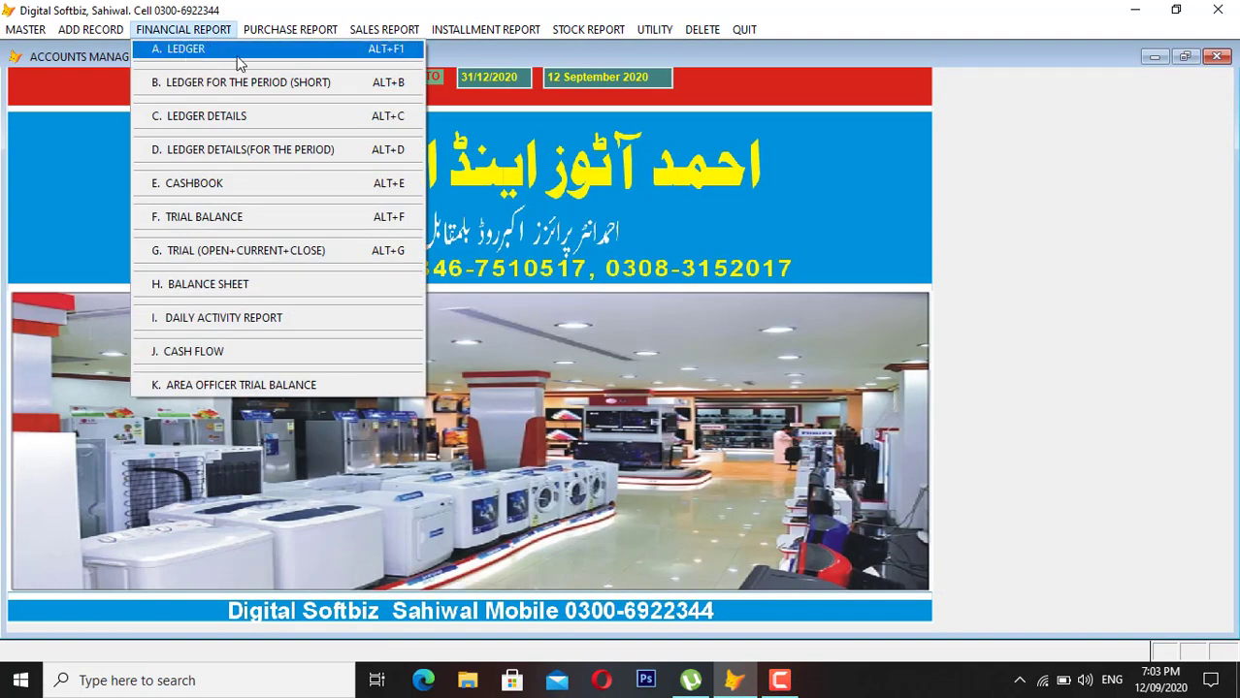
{"action": "left_click", "coordinate": [237, 56]}
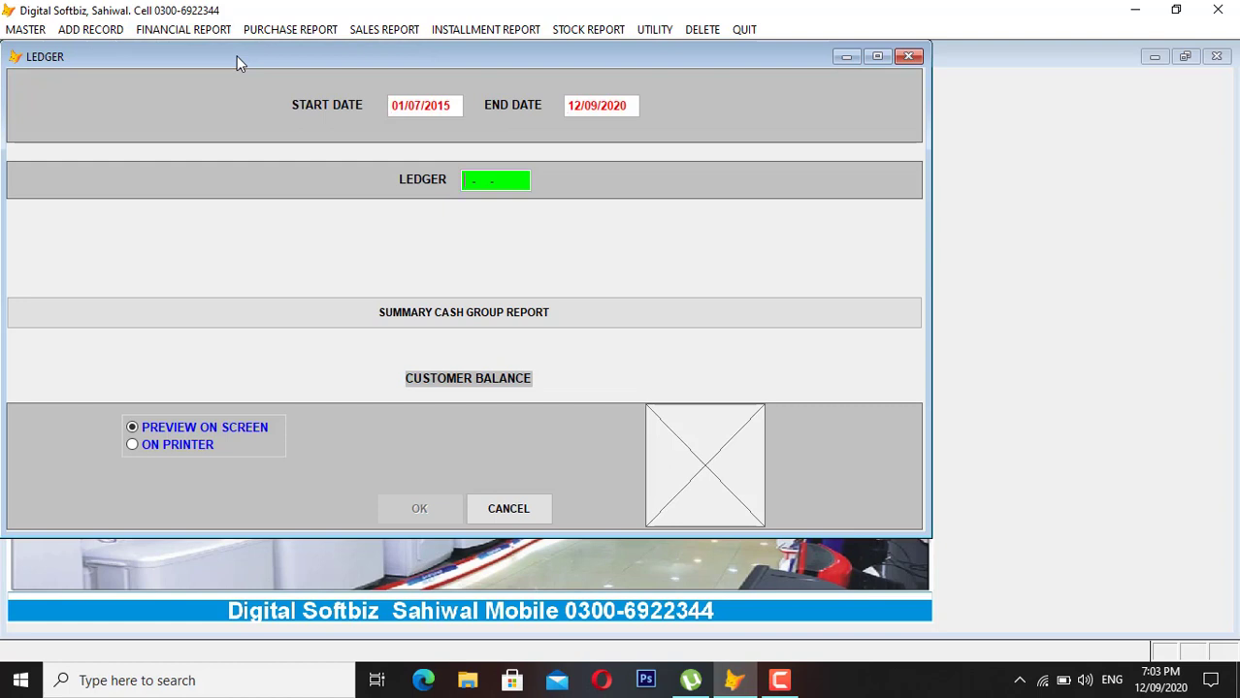
{"action": "key", "text": "Return"}
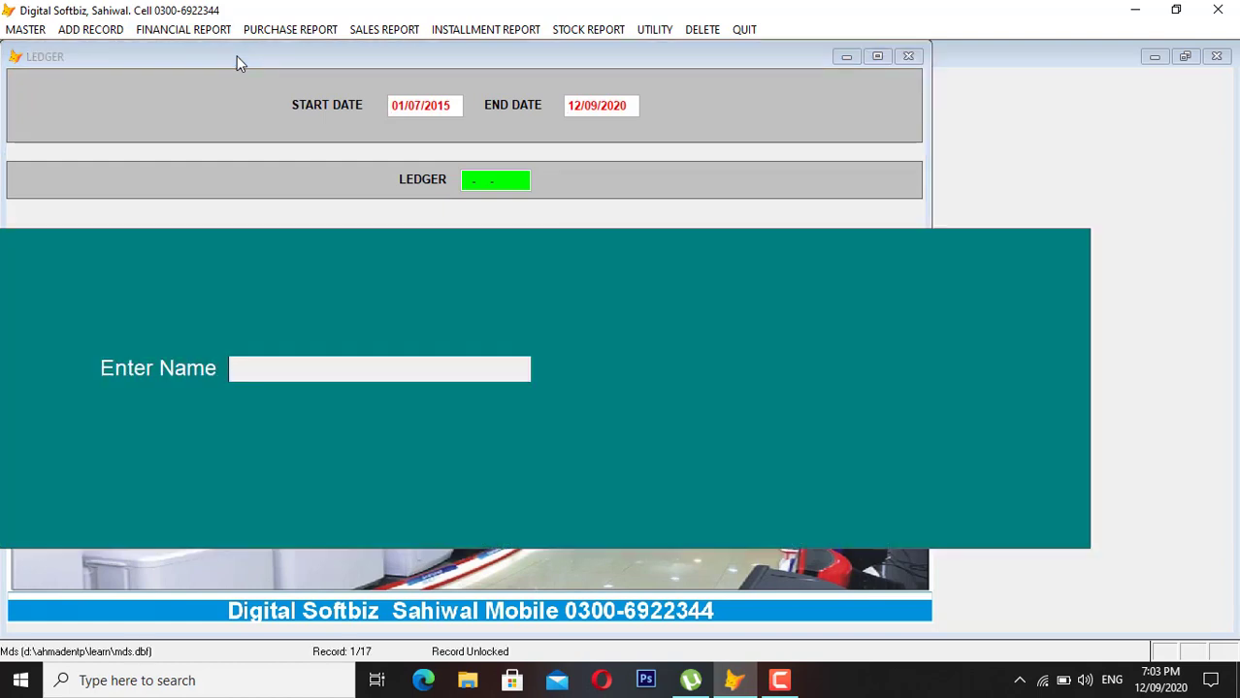
{"action": "type", "text": "PEL"}
{"action": "key", "text": "Return"}
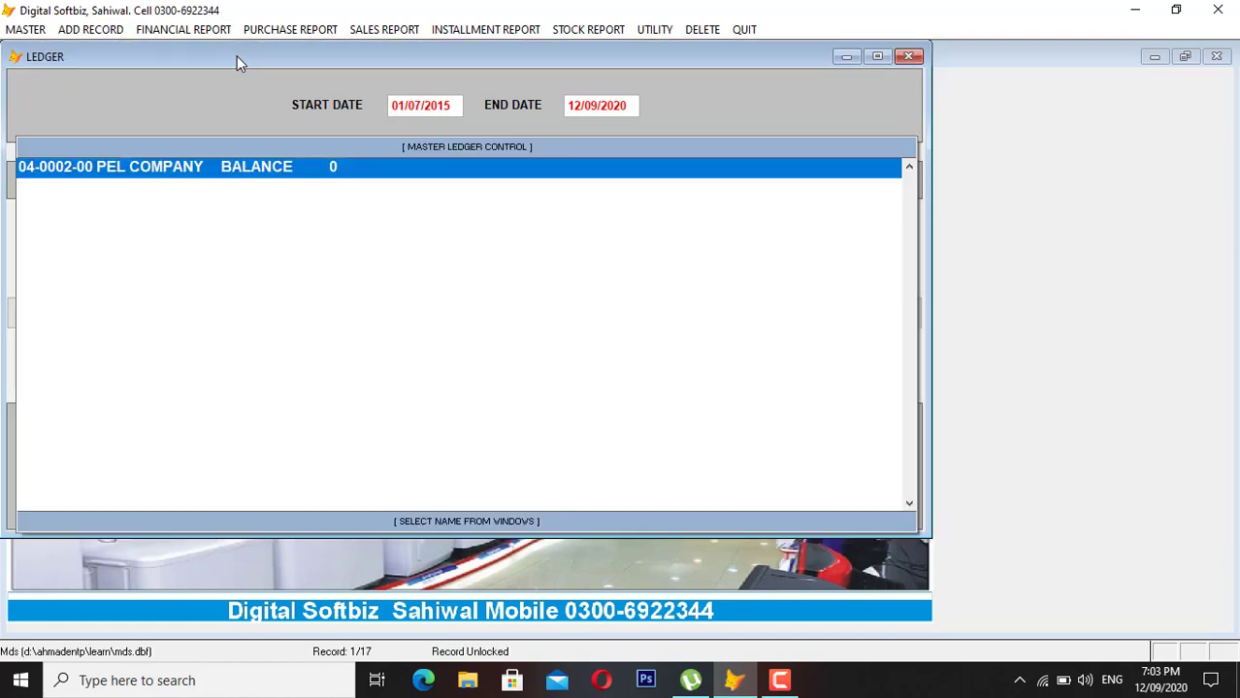
{"action": "key", "text": "Return"}
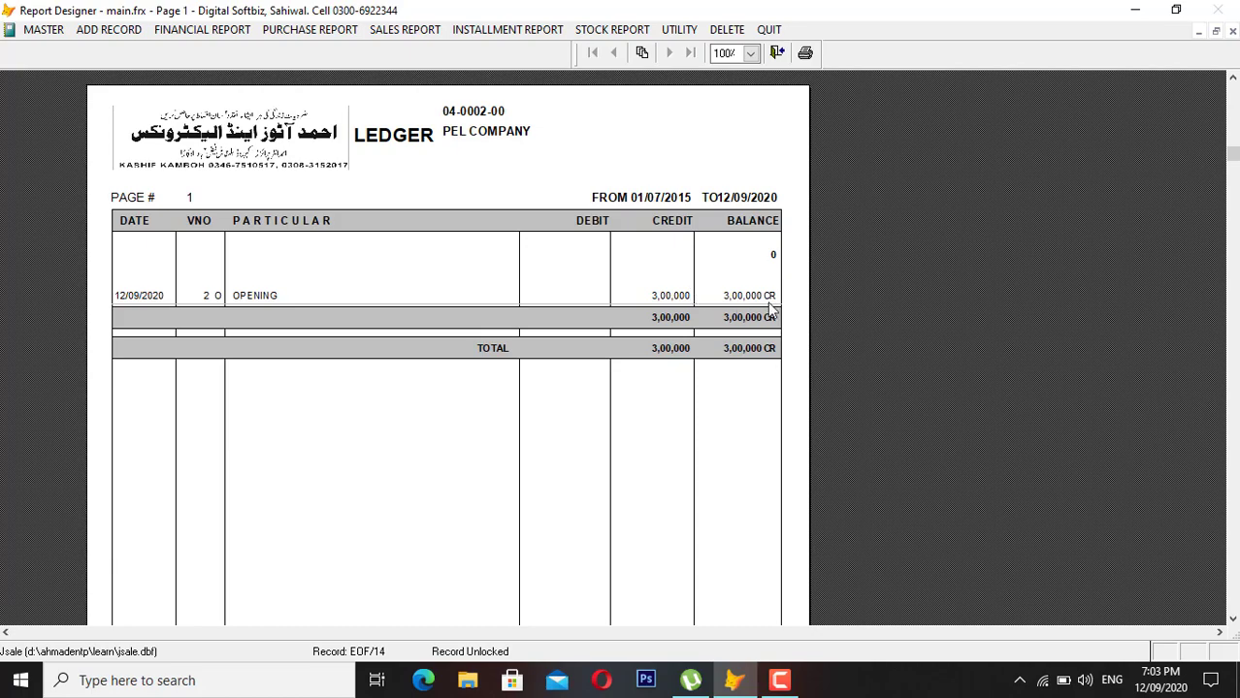
{"action": "key", "text": "Escape"}
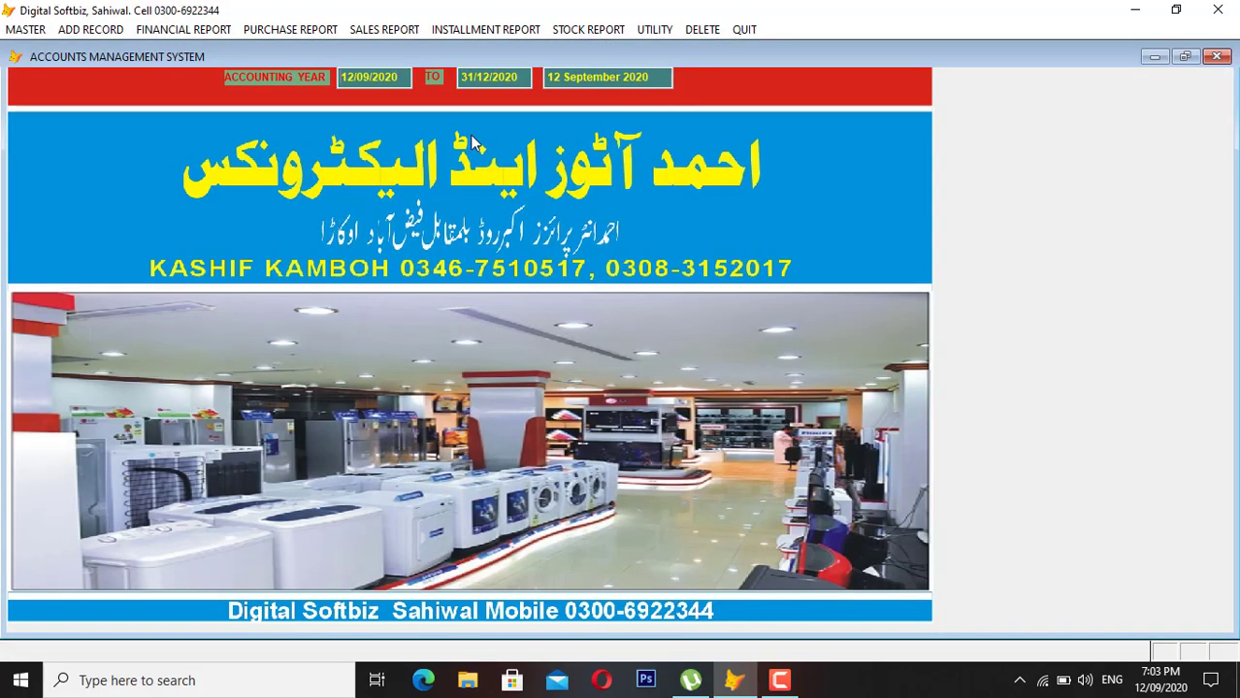
Preview the ledger report of customer account 05-0002-00 for the same period, check its opening debit entry, and close it.
{"action": "left_click", "coordinate": [223, 29]}
{"action": "left_click", "coordinate": [237, 50]}
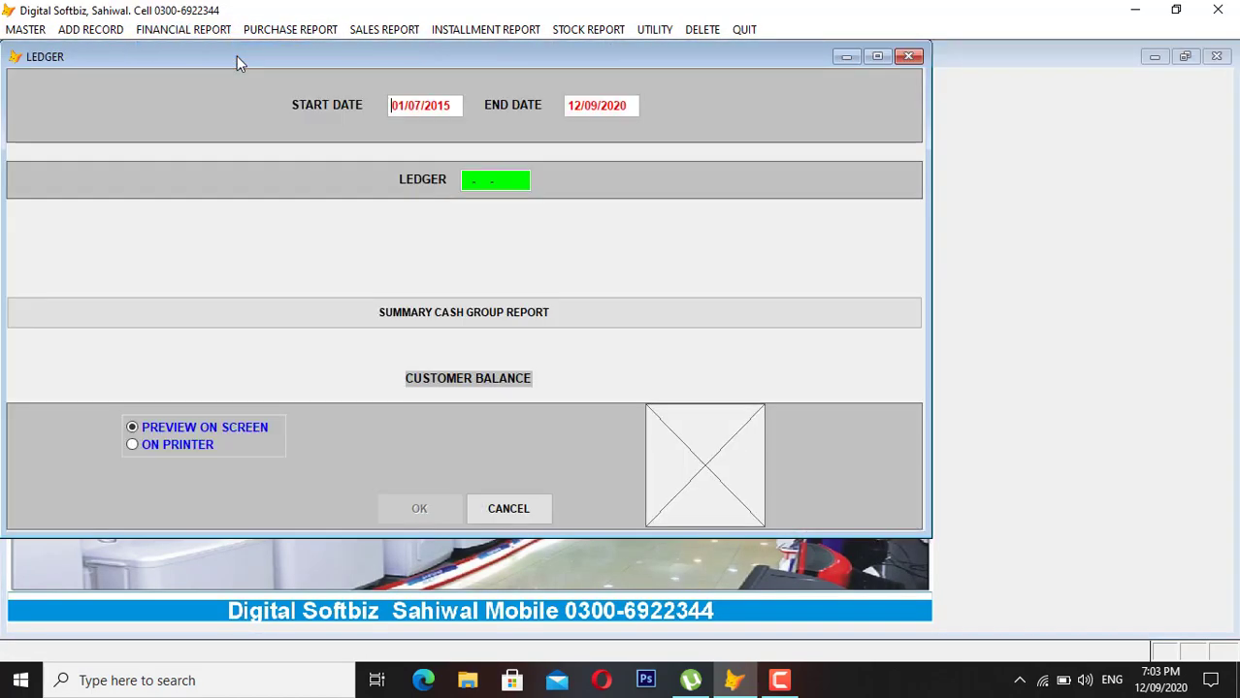
{"action": "key", "text": "Return"}
{"action": "key", "text": "Return"}
{"action": "type", "text": "J"}
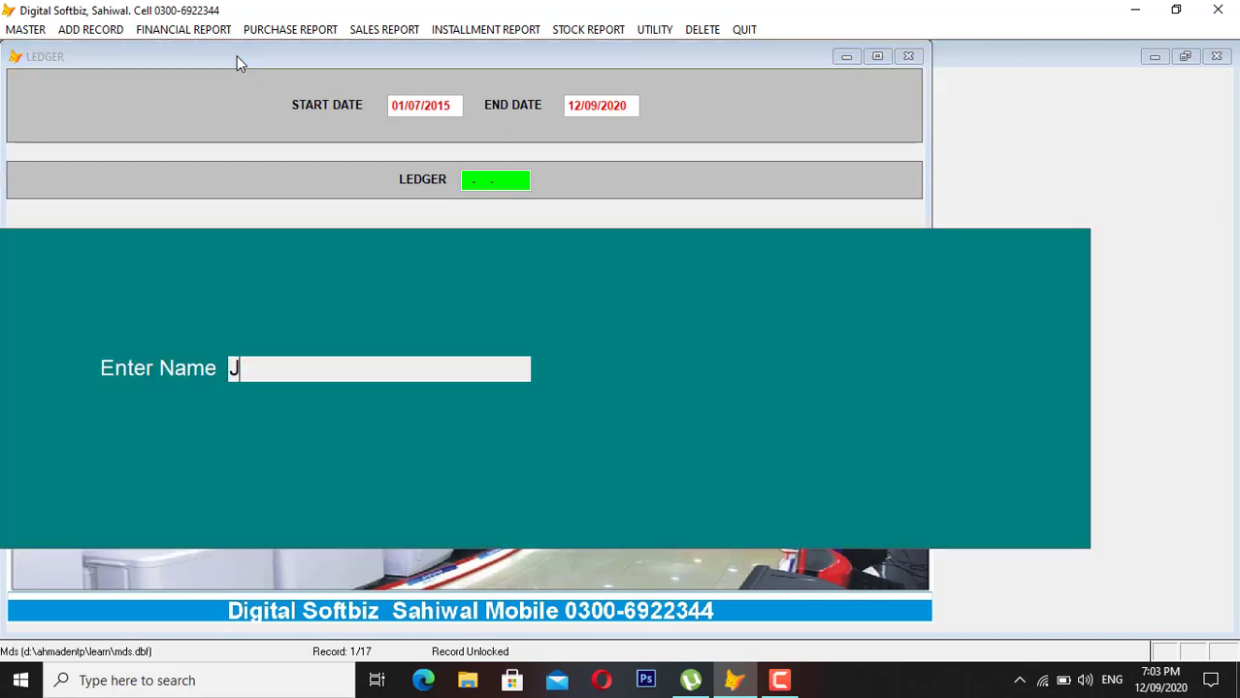
{"action": "type", "text": "AMIL"}
{"action": "key", "text": "Return"}
{"action": "key", "text": "Return"}
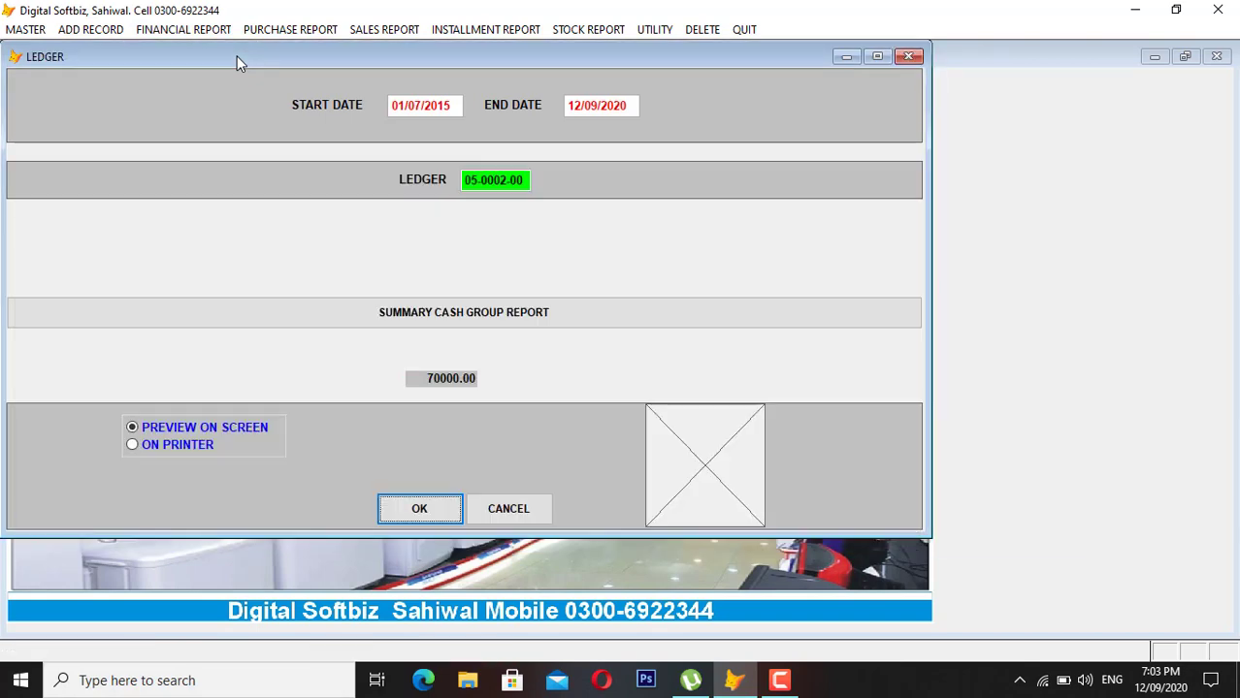
{"action": "key", "text": "Return"}
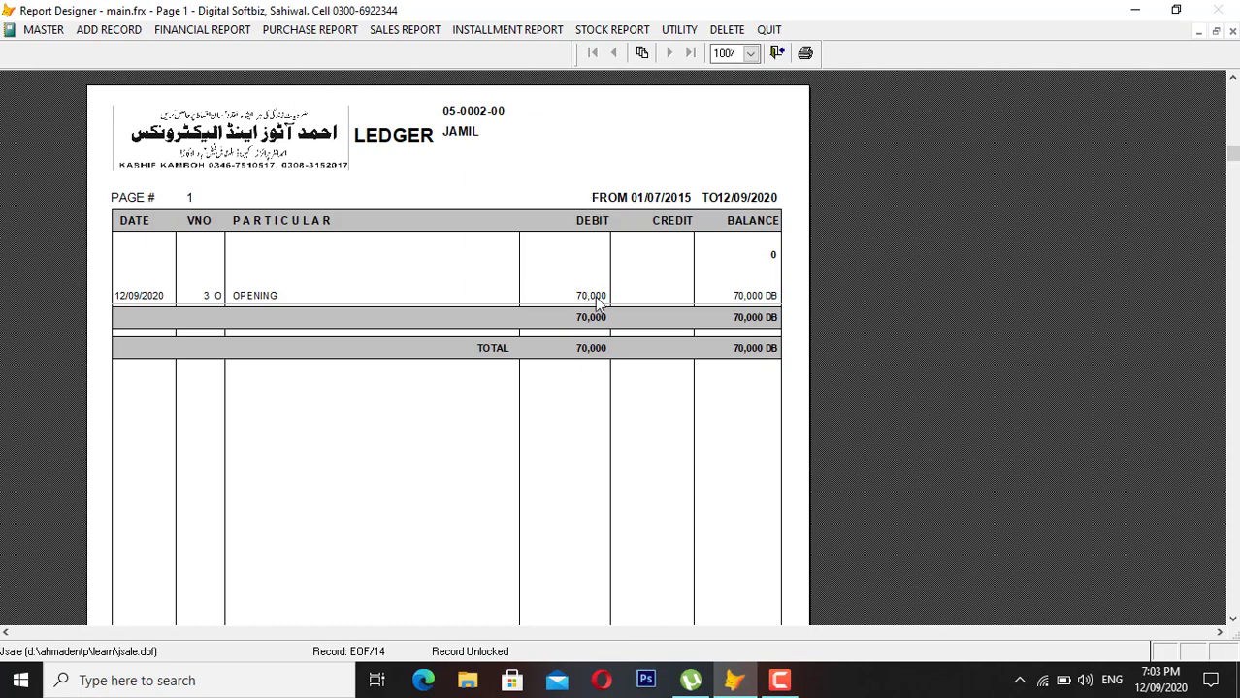
{"action": "key", "text": "Escape"}
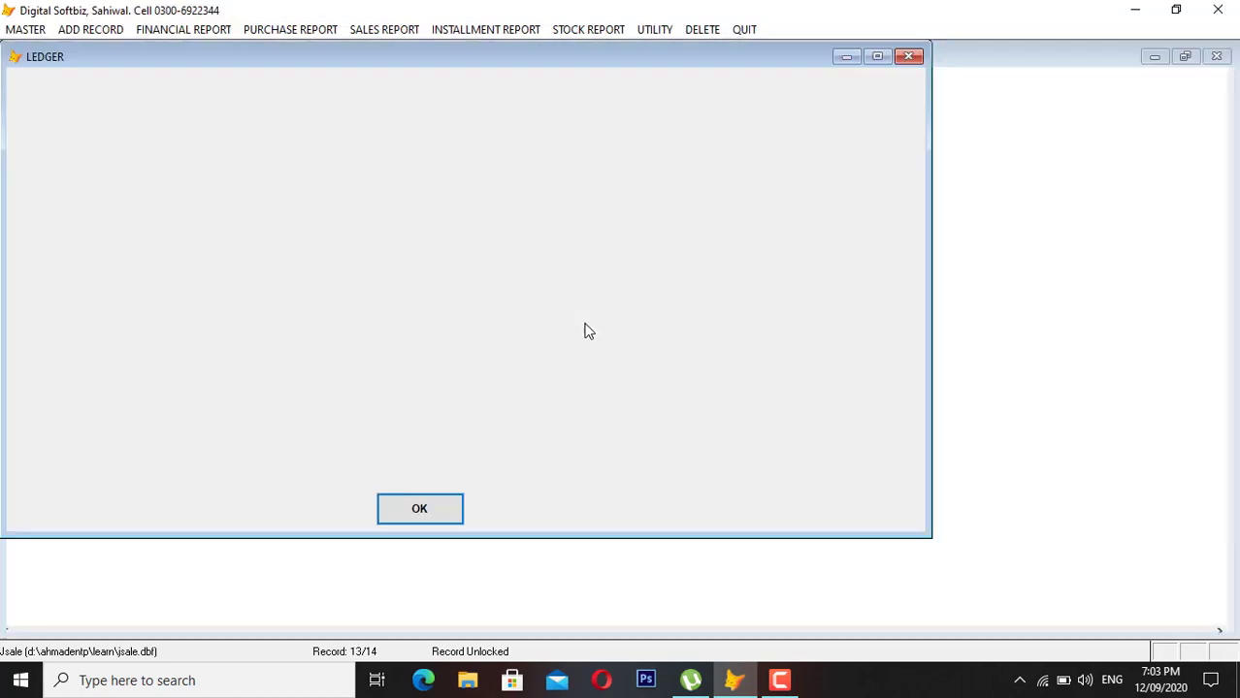
{"action": "key", "text": "Escape"}
Preview the cash book for 12/09/2020 and check the day's cash balance.
{"action": "left_click", "coordinate": [184, 29]}
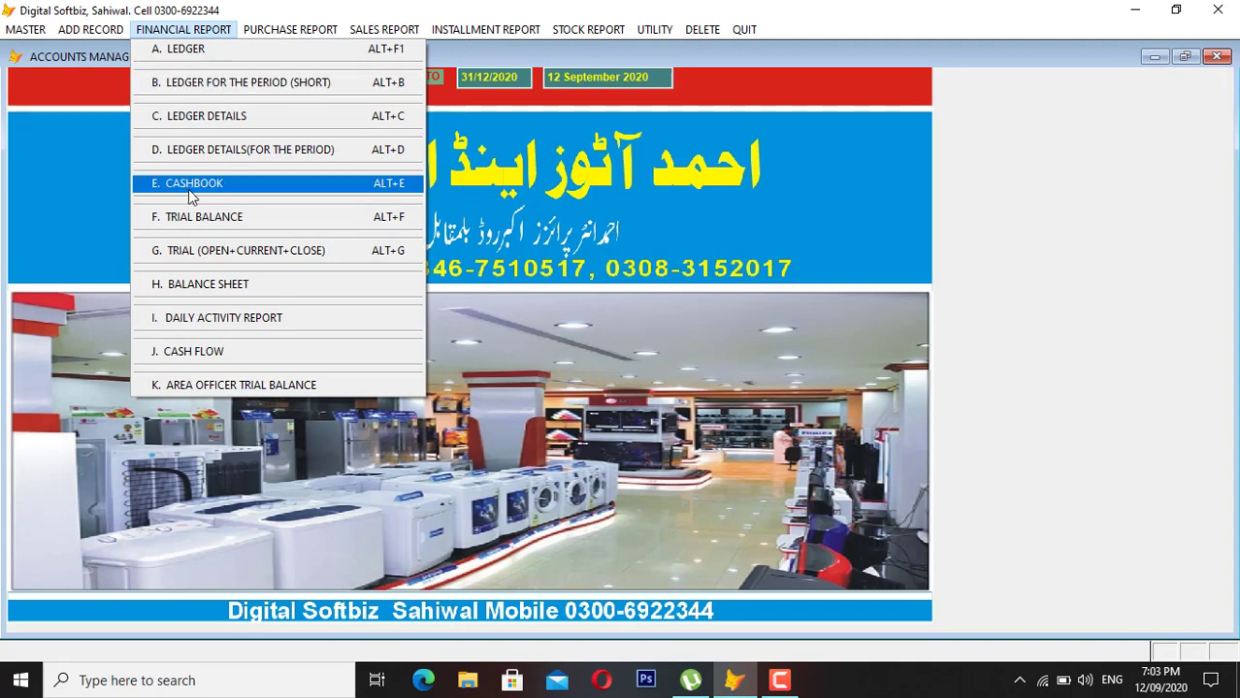
{"action": "left_click", "coordinate": [195, 184]}
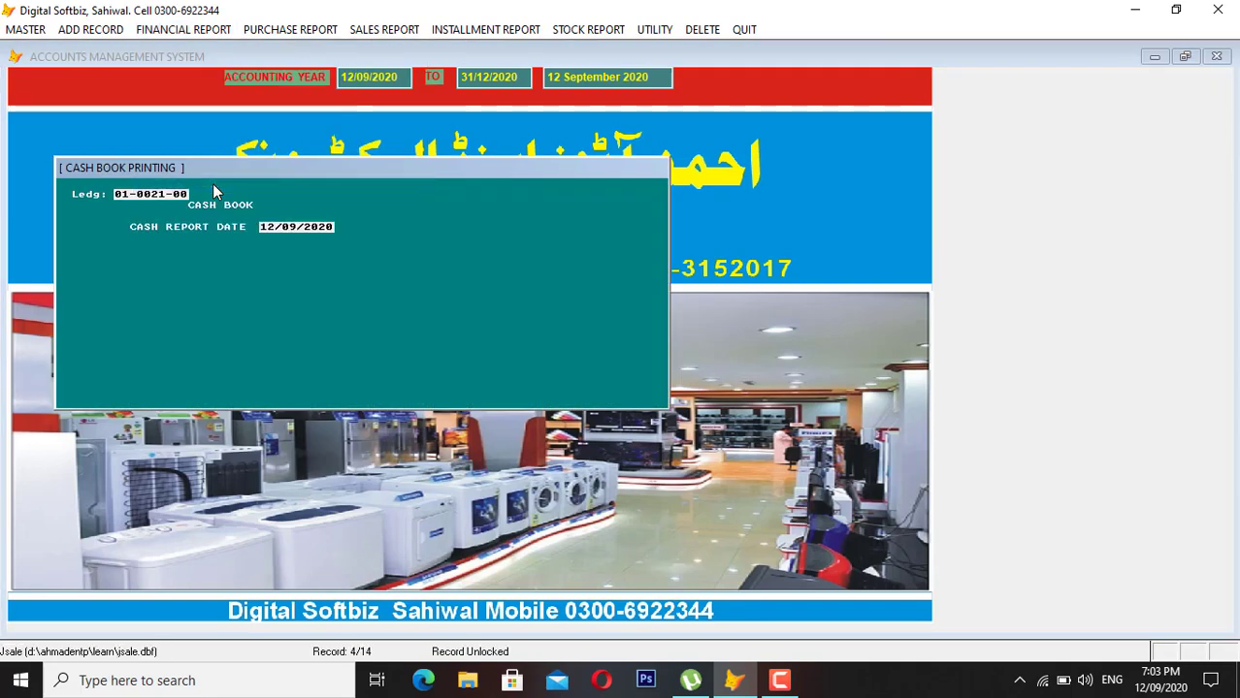
{"action": "key", "text": "Return"}
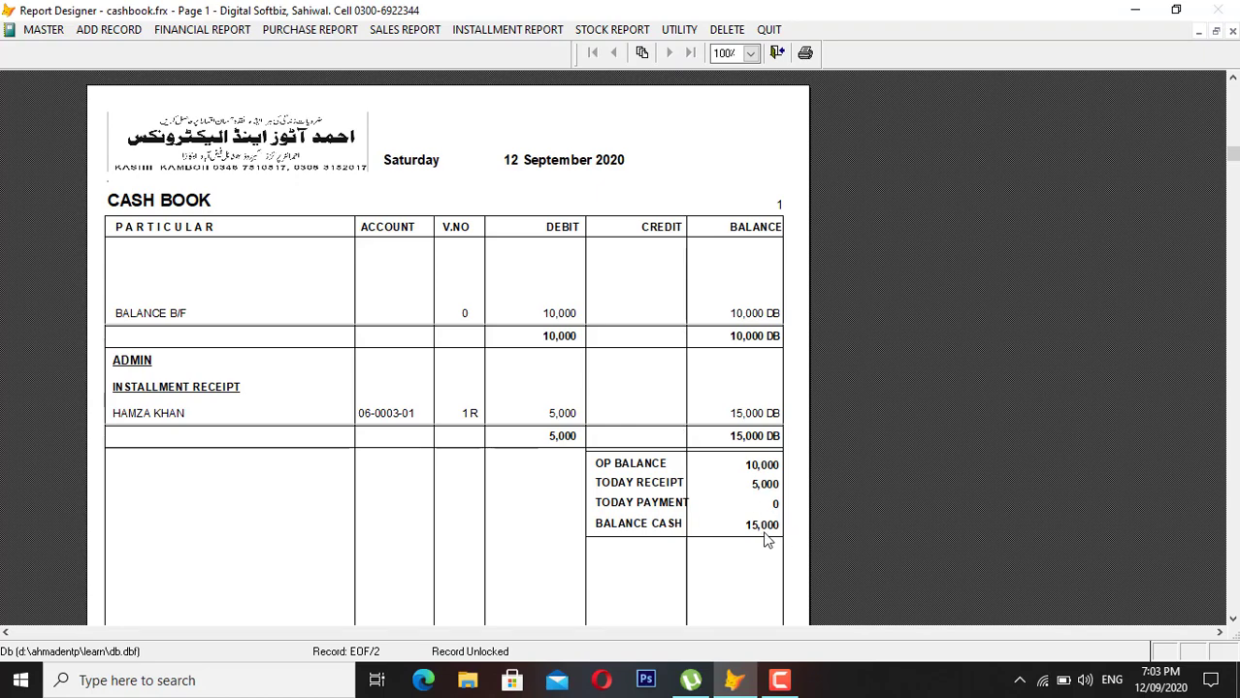
{"action": "key", "text": "Escape"}
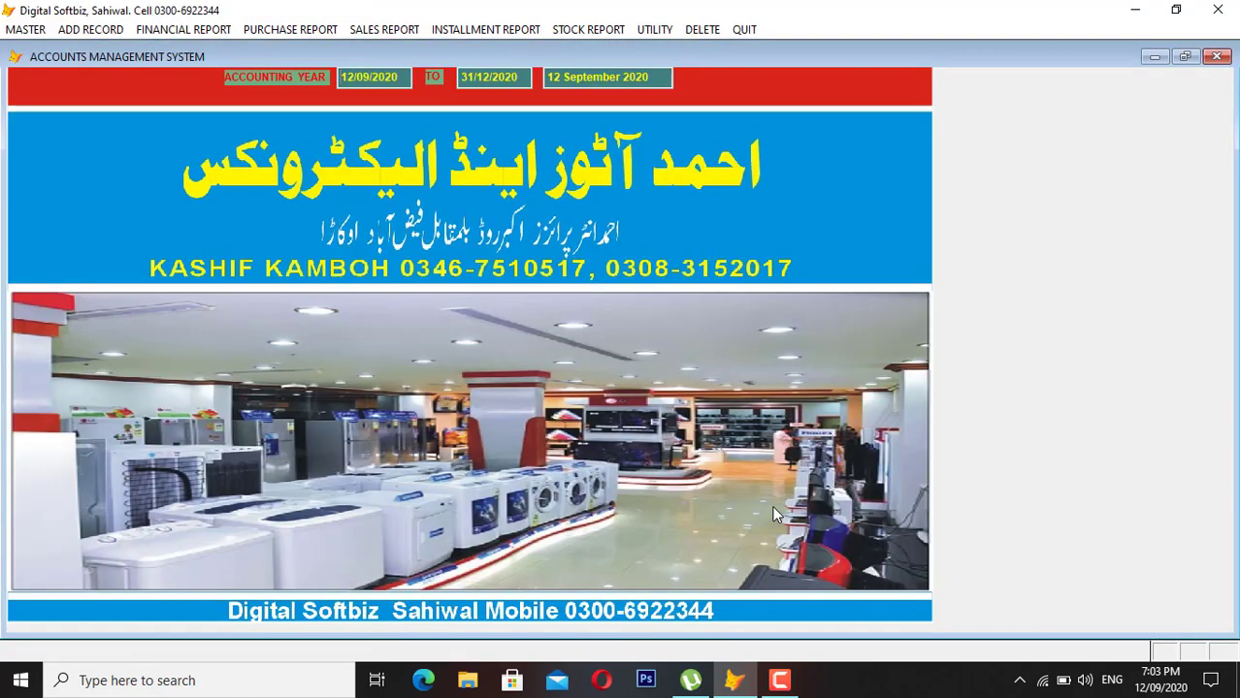
Start a cash receipt voucher dated 12/09/2020 and select customer account 05-0002-00 by searching for the customer's name.
{"action": "left_click", "coordinate": [88, 32]}
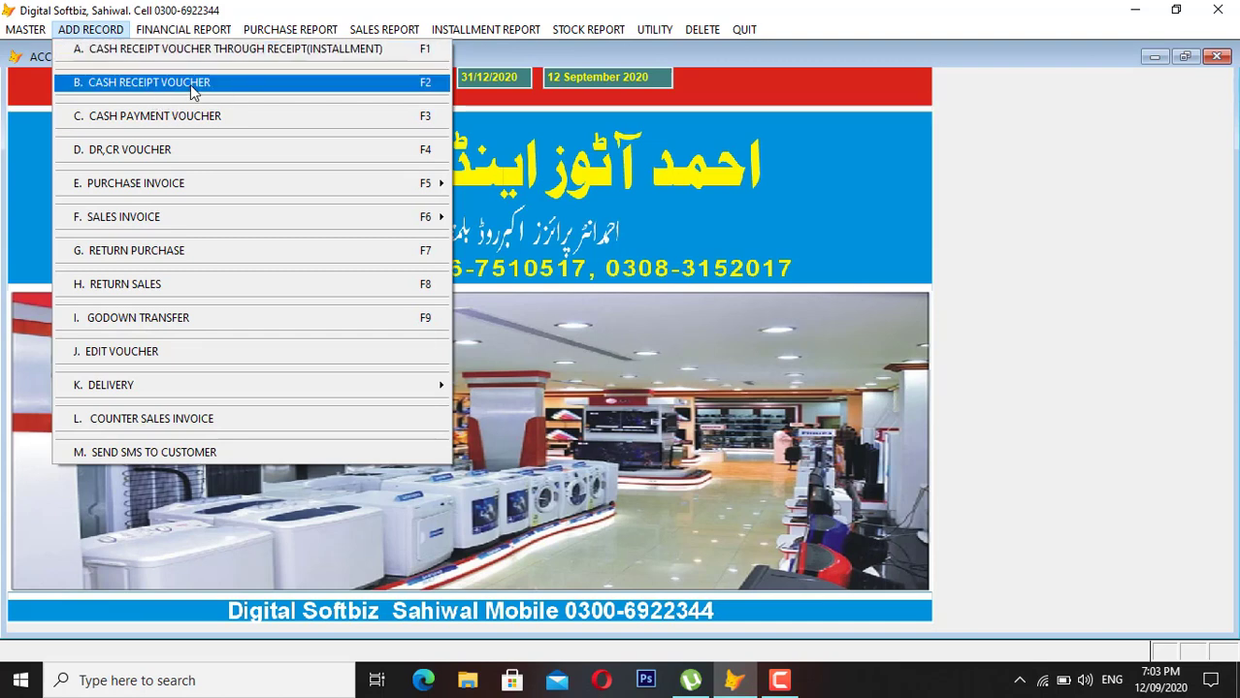
{"action": "left_click", "coordinate": [138, 83]}
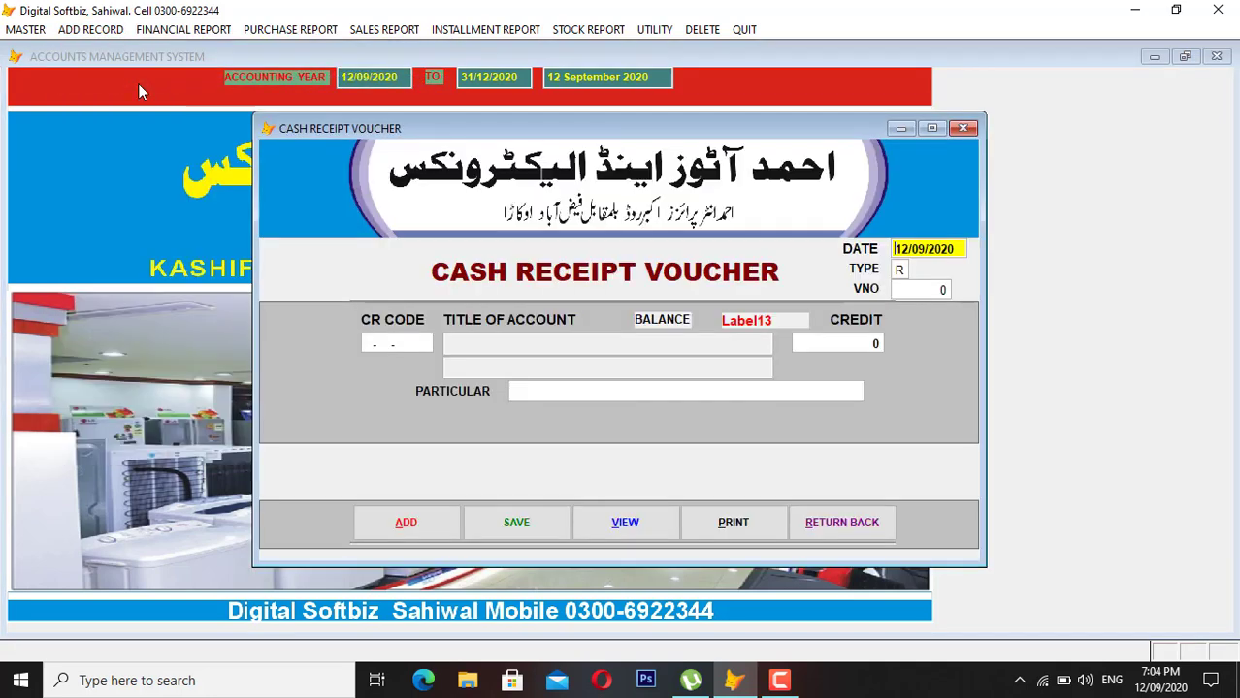
{"action": "key", "text": "Return"}
{"action": "key", "text": "Return"}
{"action": "key", "text": "Return"}
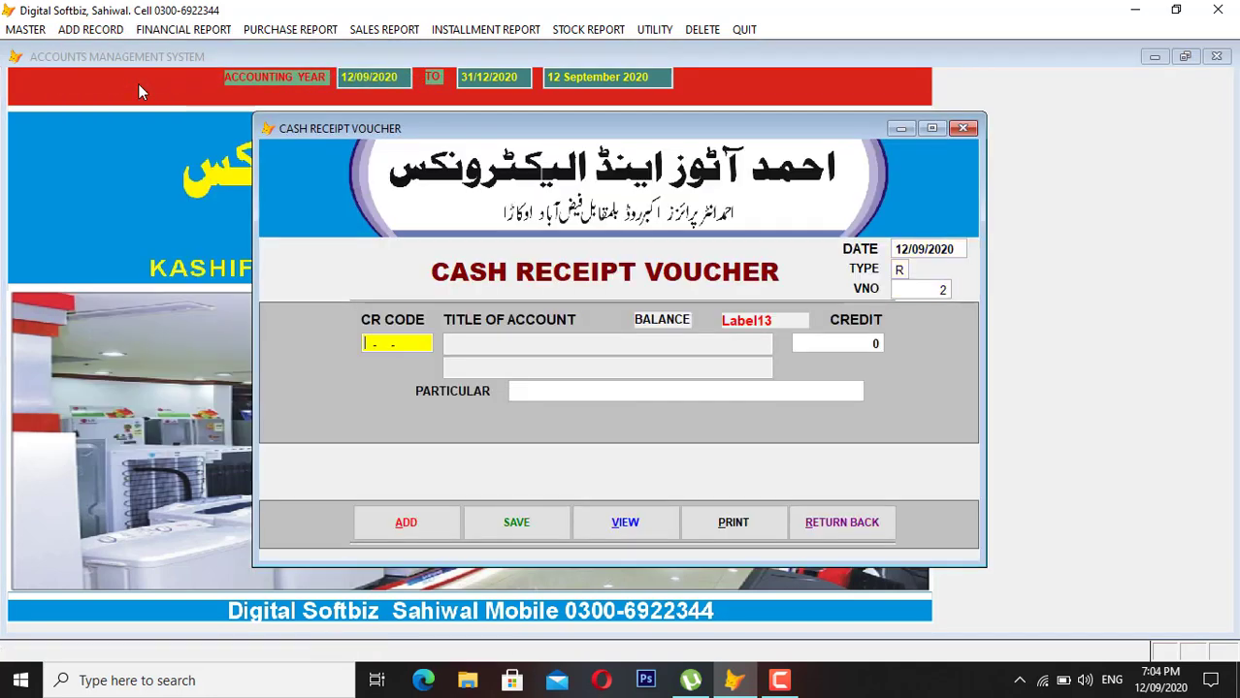
{"action": "key", "text": "Return"}
{"action": "type", "text": "JAM"}
{"action": "key", "text": "Return"}
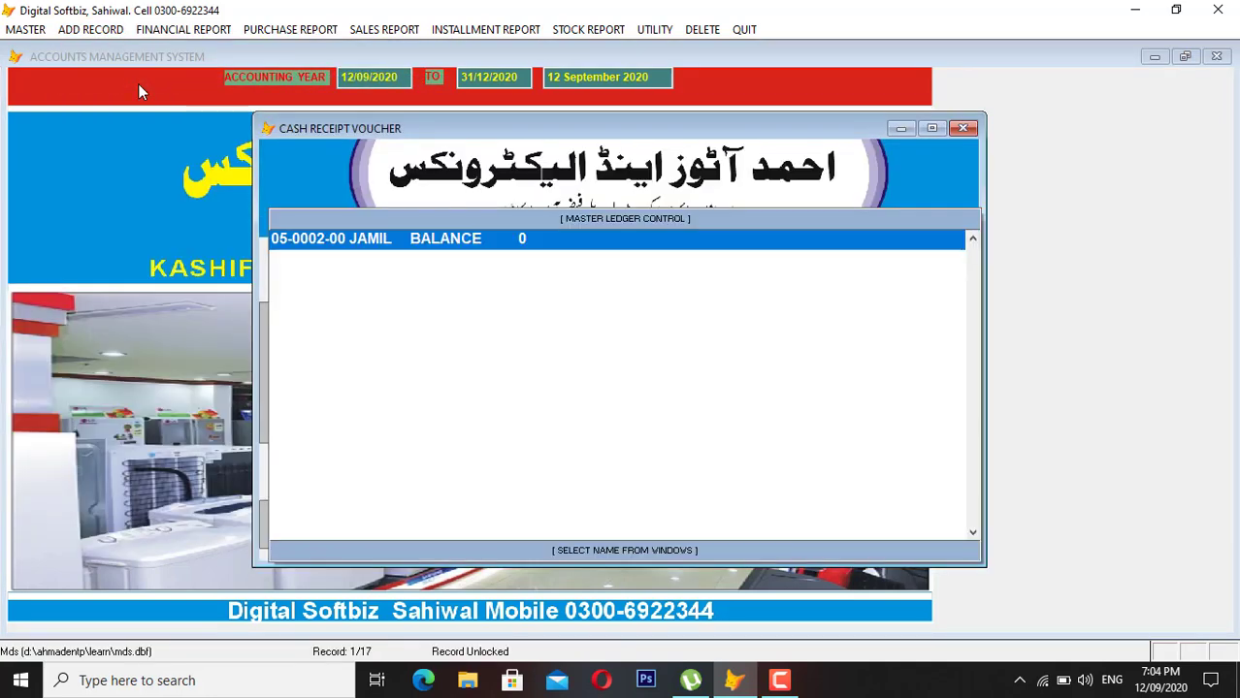
{"action": "key", "text": "Return"}
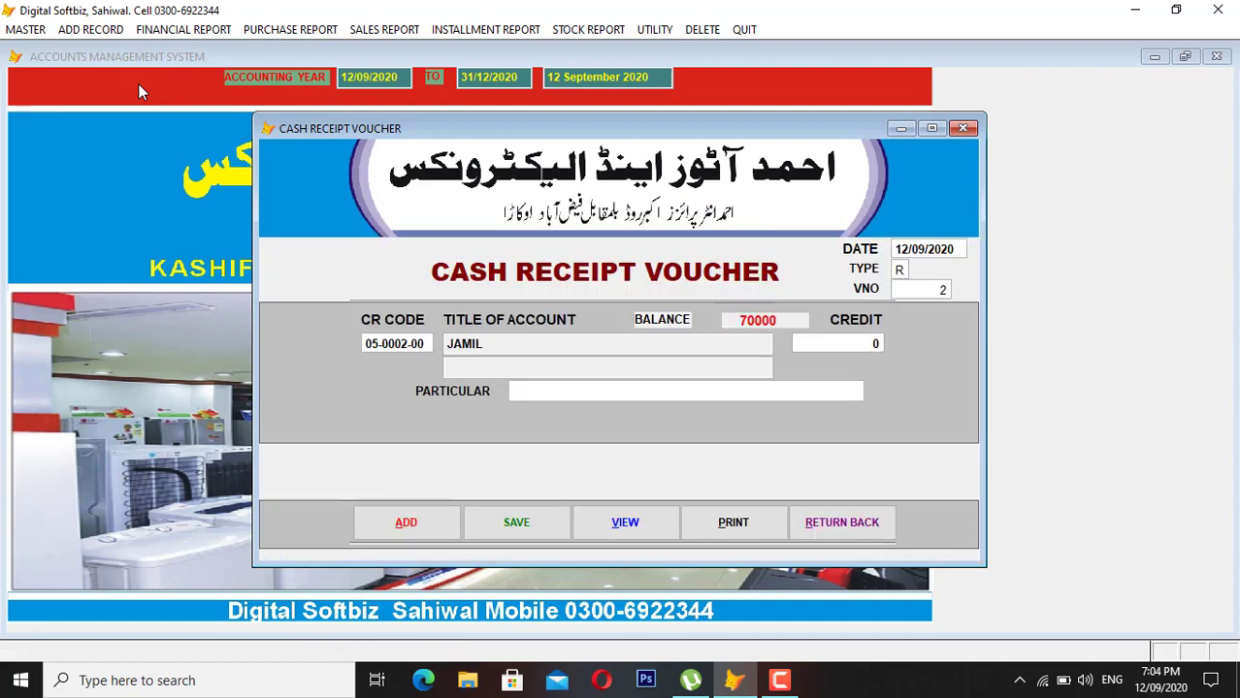
Enter a credit of 70,000 with the particular "cash", save the cash receipt voucher and close its form.
{"action": "key", "text": "Return"}
{"action": "type", "text": "70,000"}
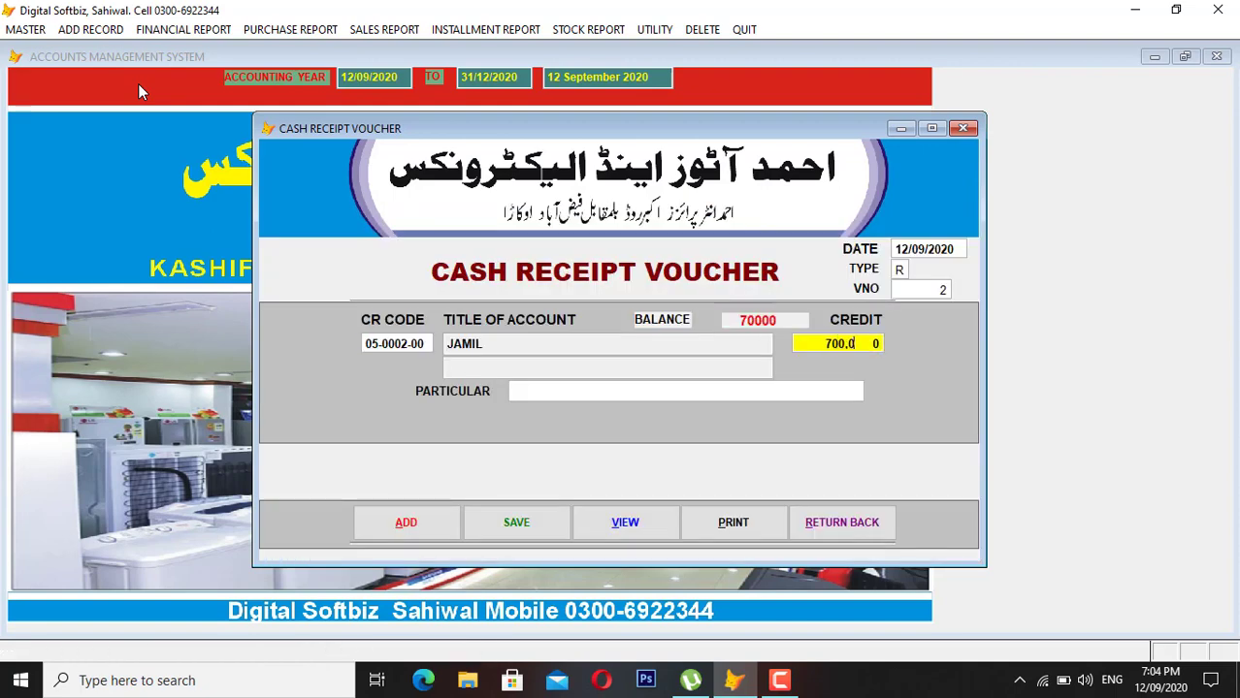
{"action": "key", "text": "Return"}
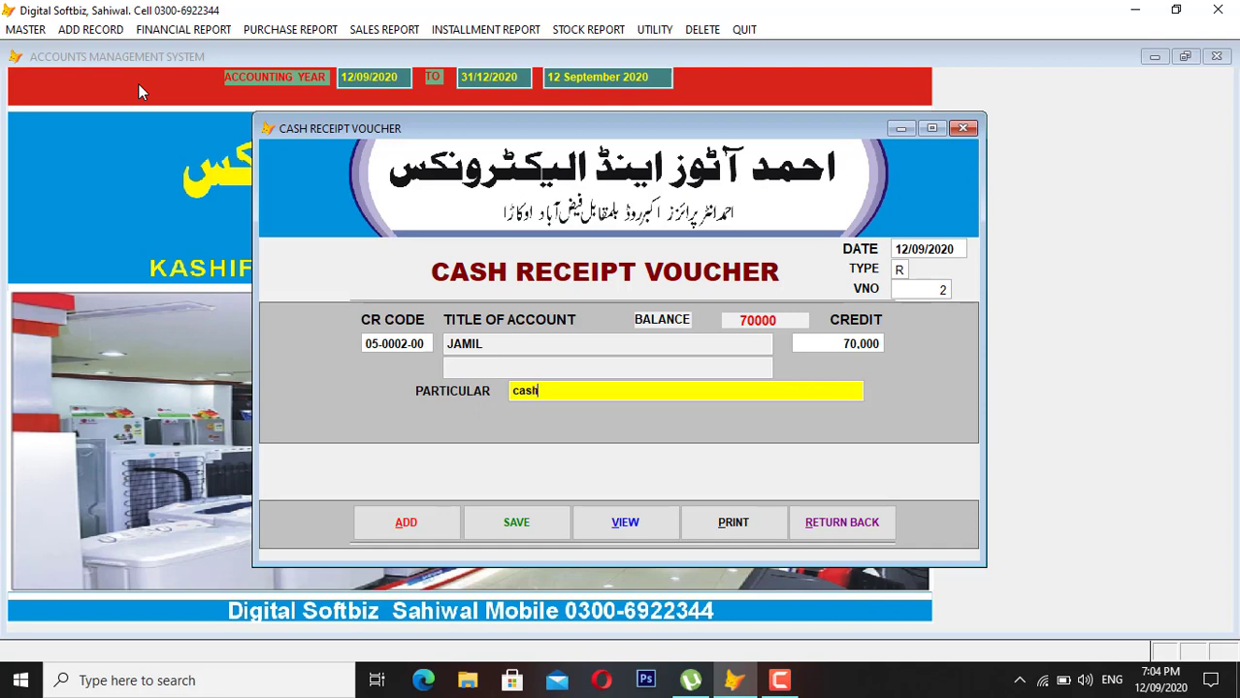
{"action": "key", "text": "Return"}
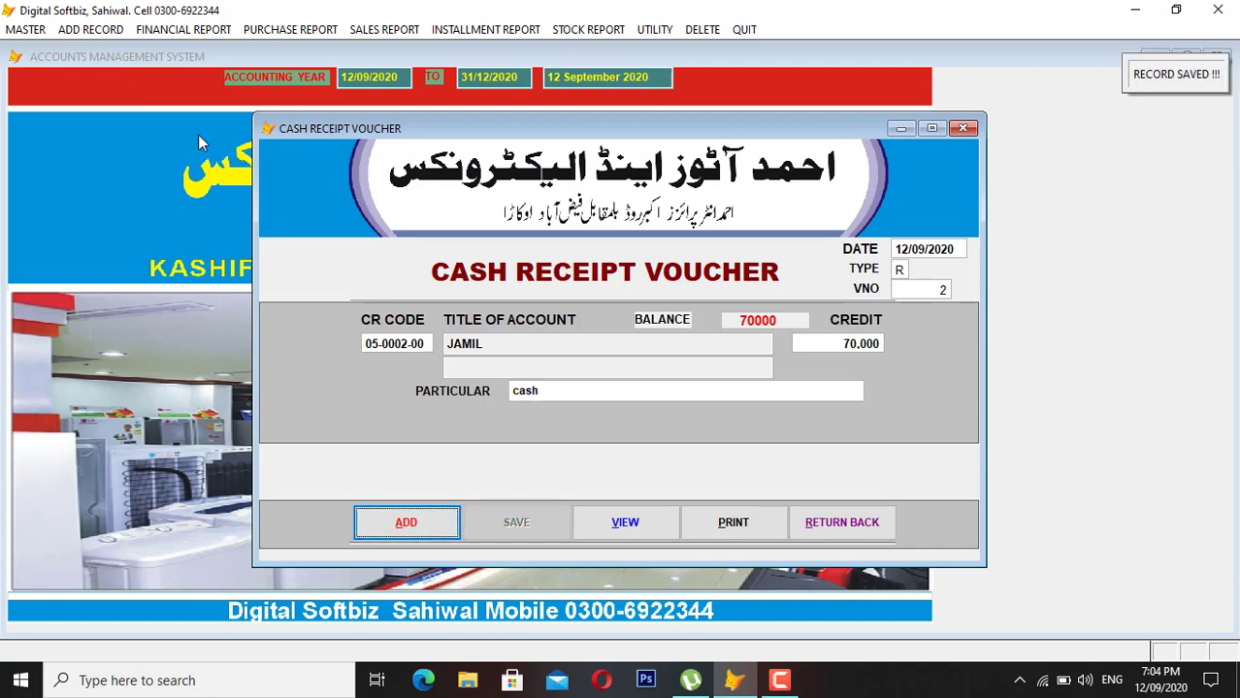
{"action": "left_click", "coordinate": [828, 521]}
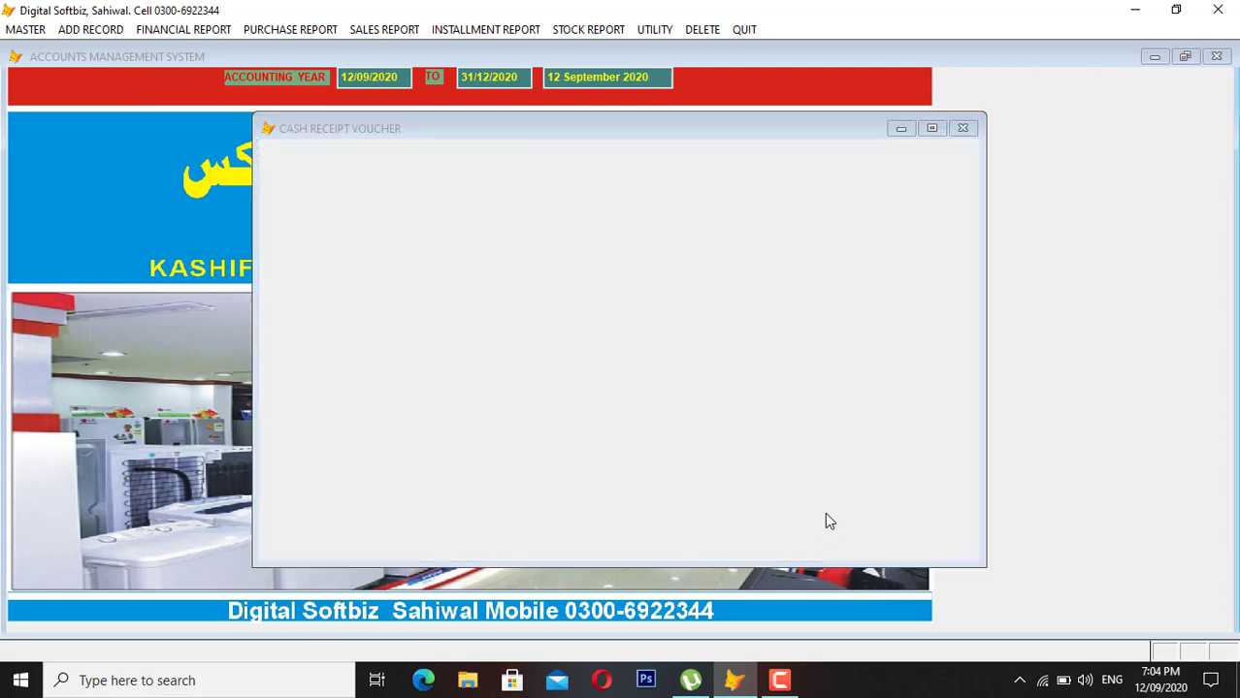
Preview the 12/09/2020 cash book again to examine the new cash receipt entry and the closing summary.
{"action": "left_click", "coordinate": [184, 29]}
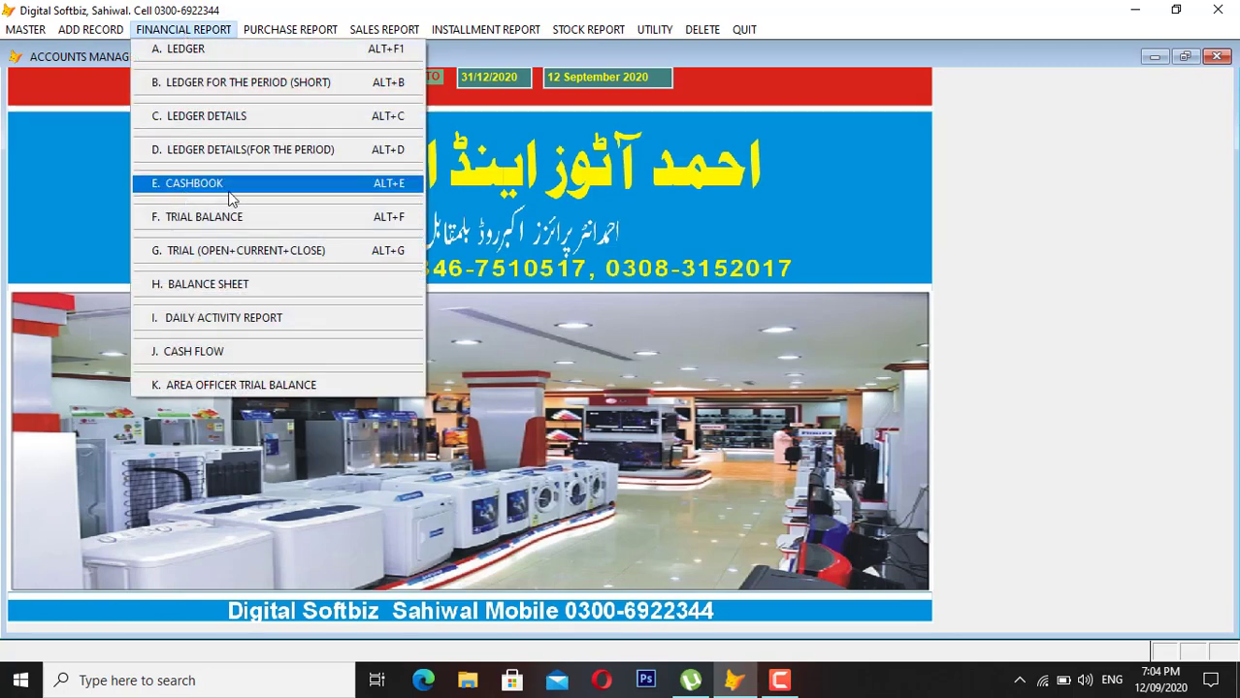
{"action": "left_click", "coordinate": [249, 189]}
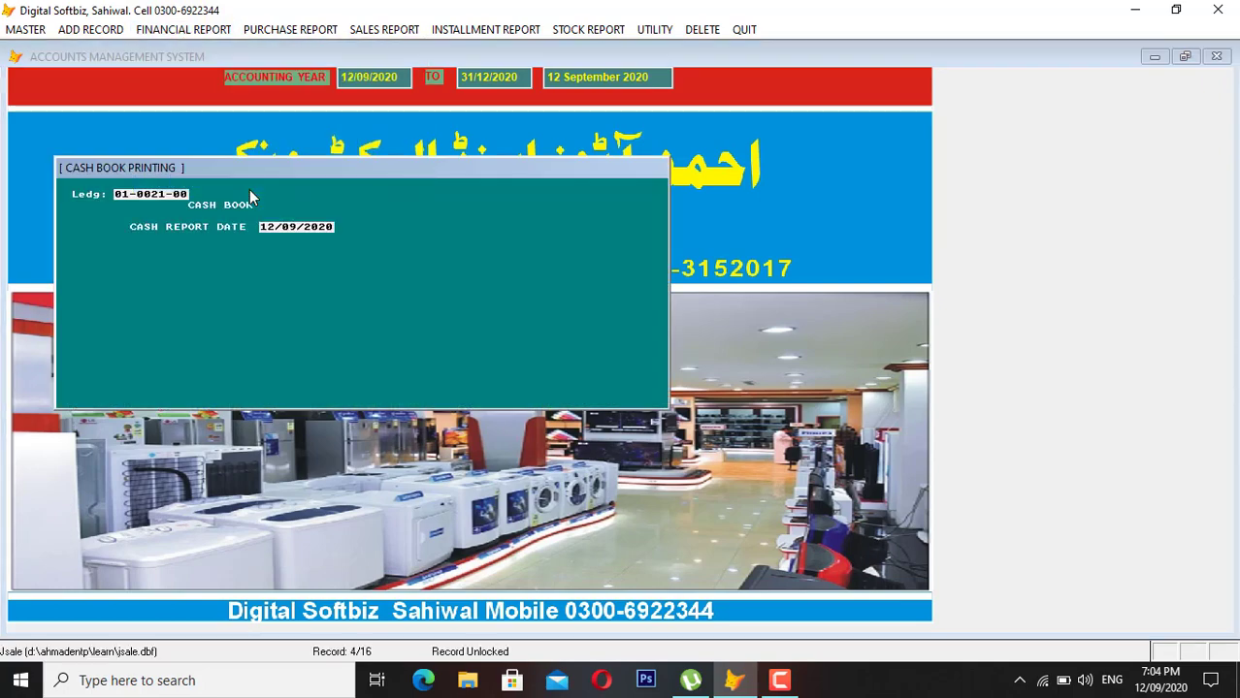
{"action": "key", "text": "Return"}
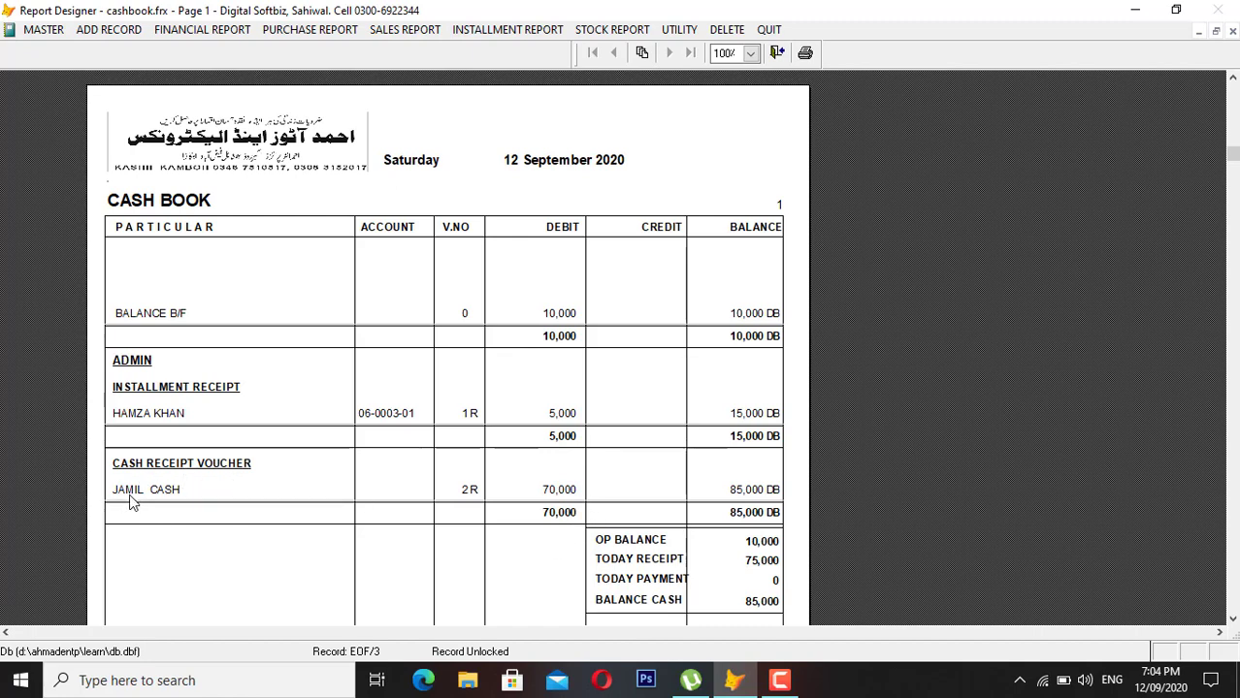
{"action": "scroll", "coordinate": [727, 571], "scroll_direction": "down", "scroll_amount": 1}
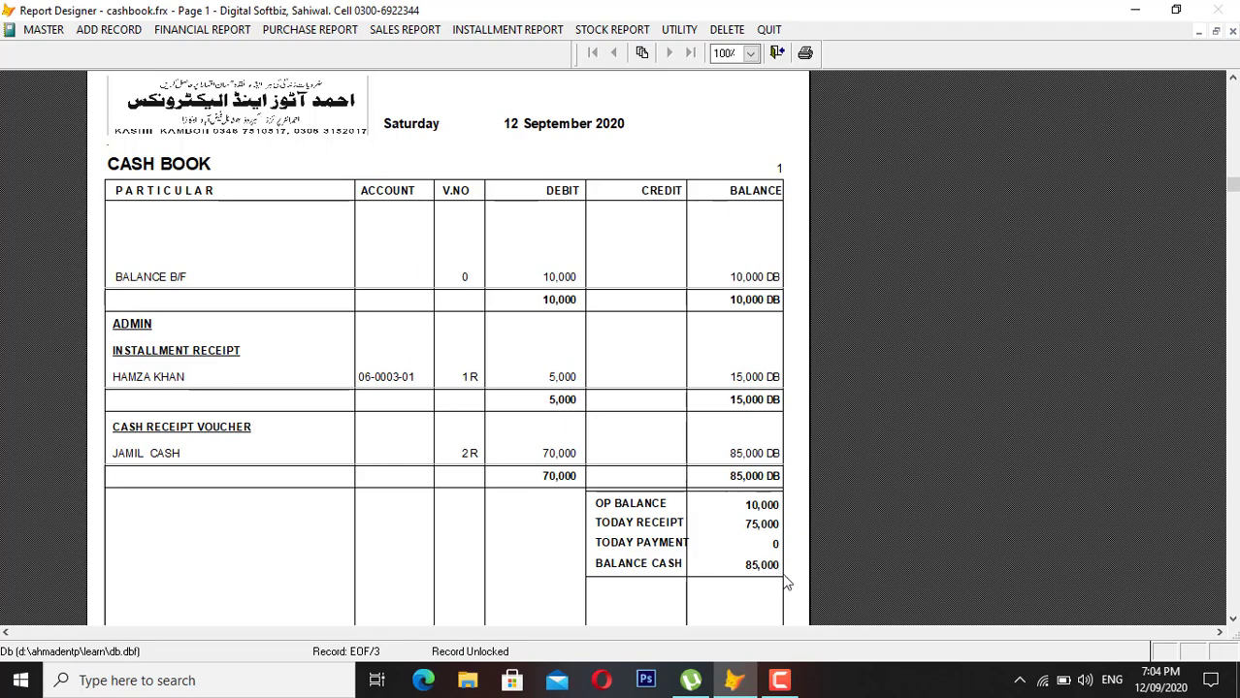
{"action": "key", "text": "Escape"}
{"action": "key", "text": "Escape"}
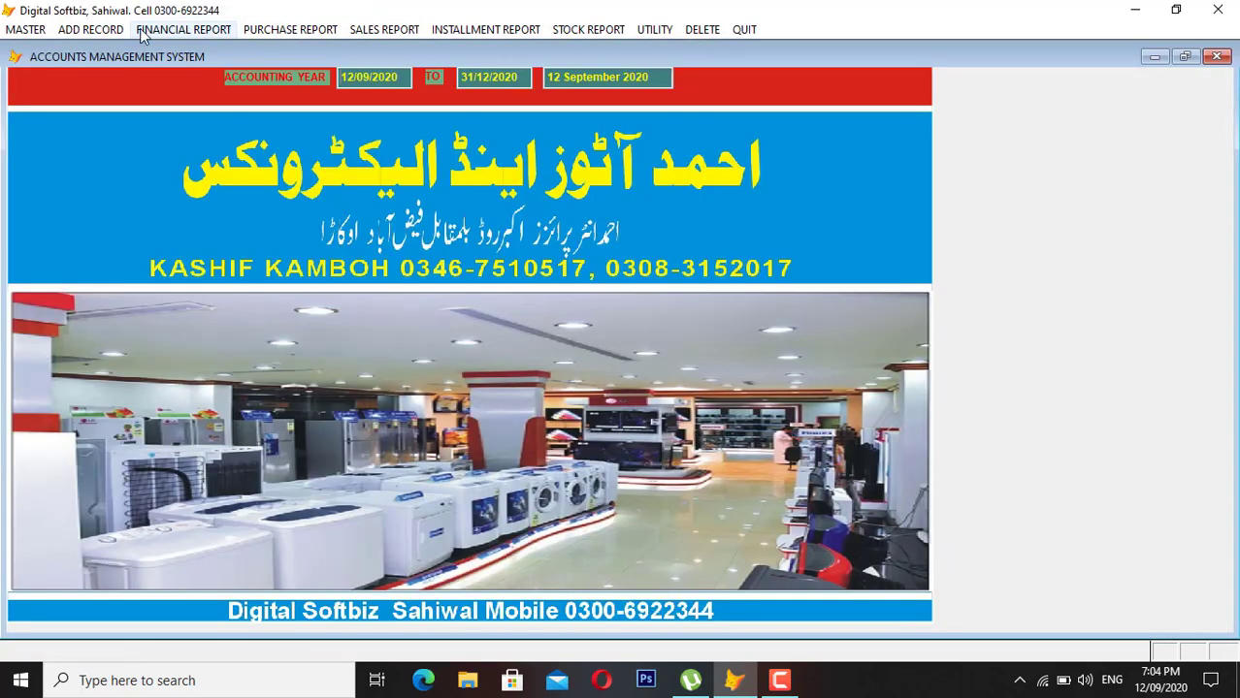
Start a cash payment voucher dated 12/09/2020 and select the PEL COMPANY account by searching for "PEL".
{"action": "left_click", "coordinate": [113, 37]}
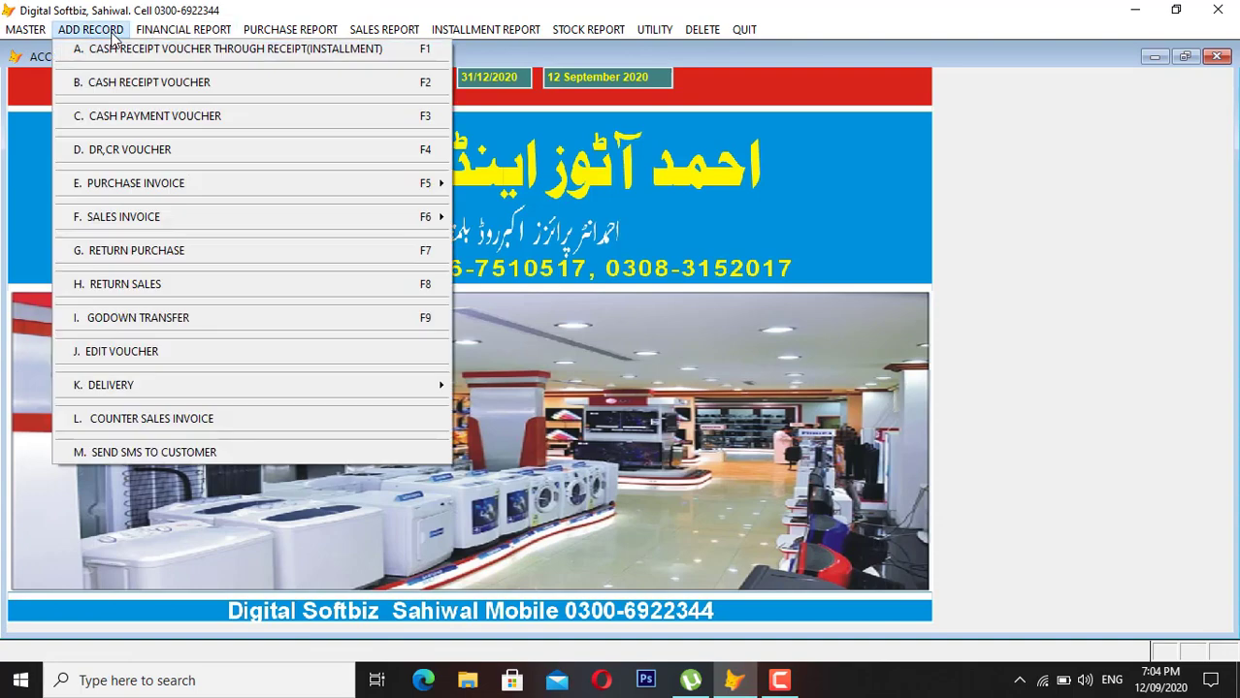
{"action": "left_click", "coordinate": [178, 118]}
{"action": "key", "text": "Return"}
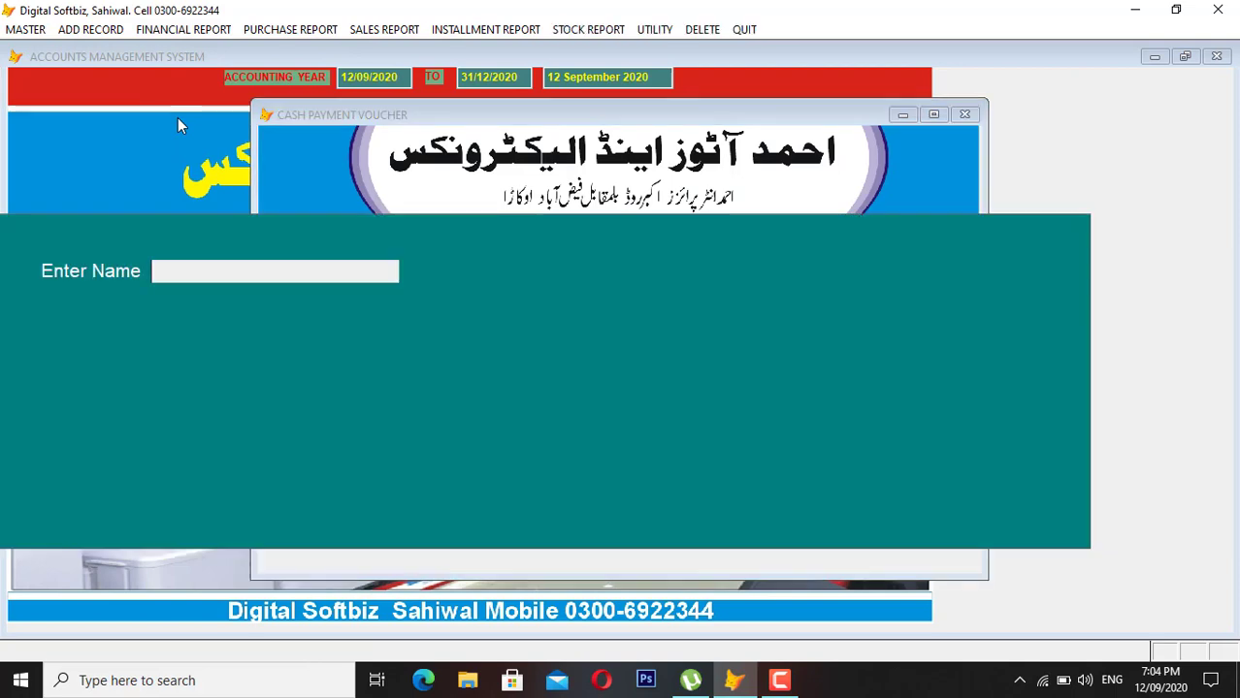
{"action": "type", "text": "PEL"}
{"action": "key", "text": "Return"}
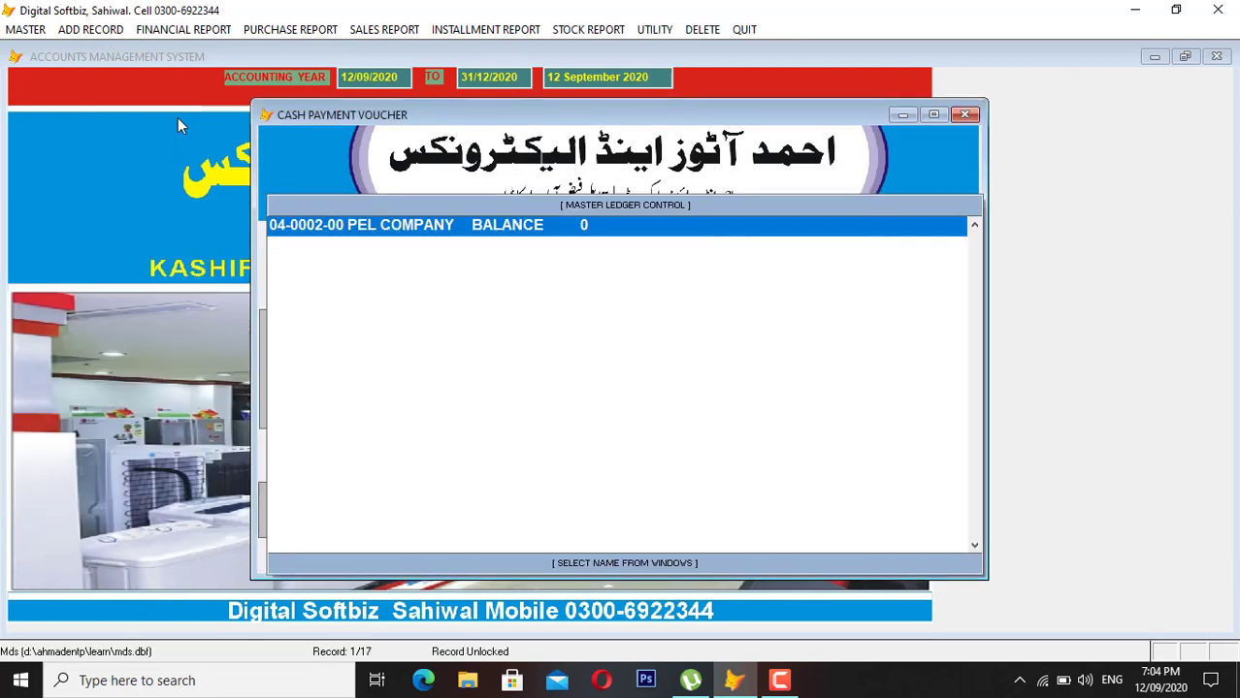
{"action": "key", "text": "Return"}
{"action": "key", "text": "Return"}
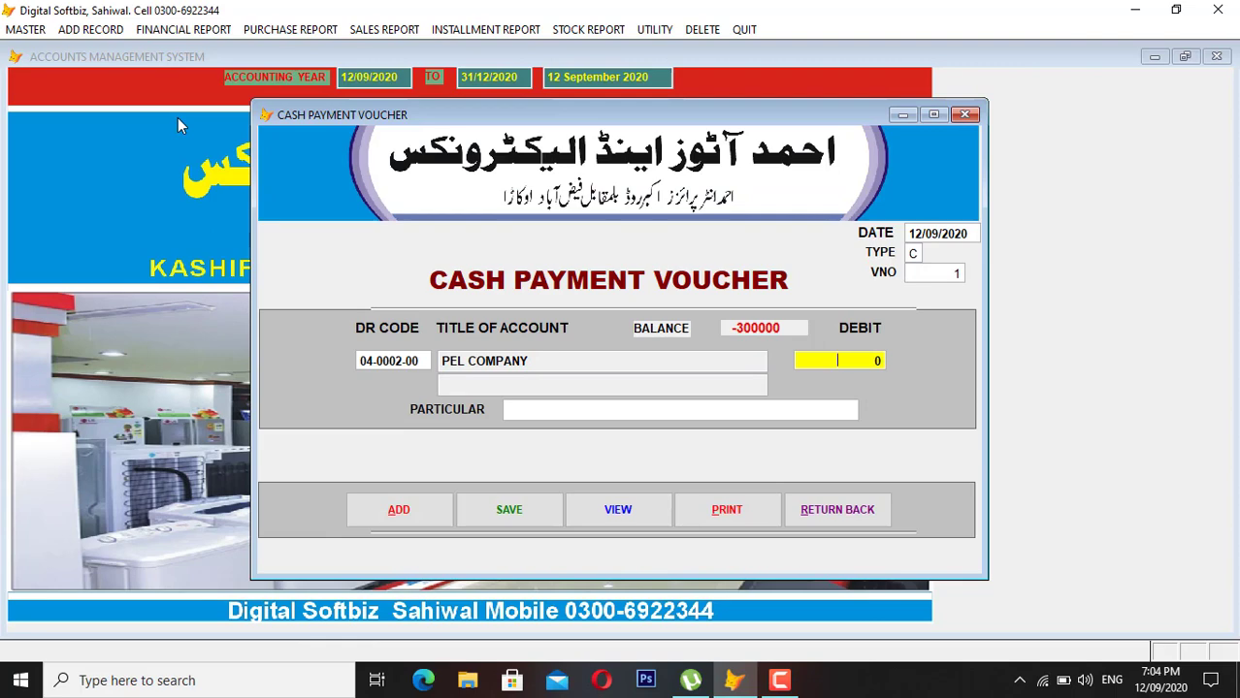
Enter a debit of 80,000 with the particular "cash", save the cash payment voucher and close its form.
{"action": "type", "text": "80,000"}
{"action": "key", "text": "Return"}
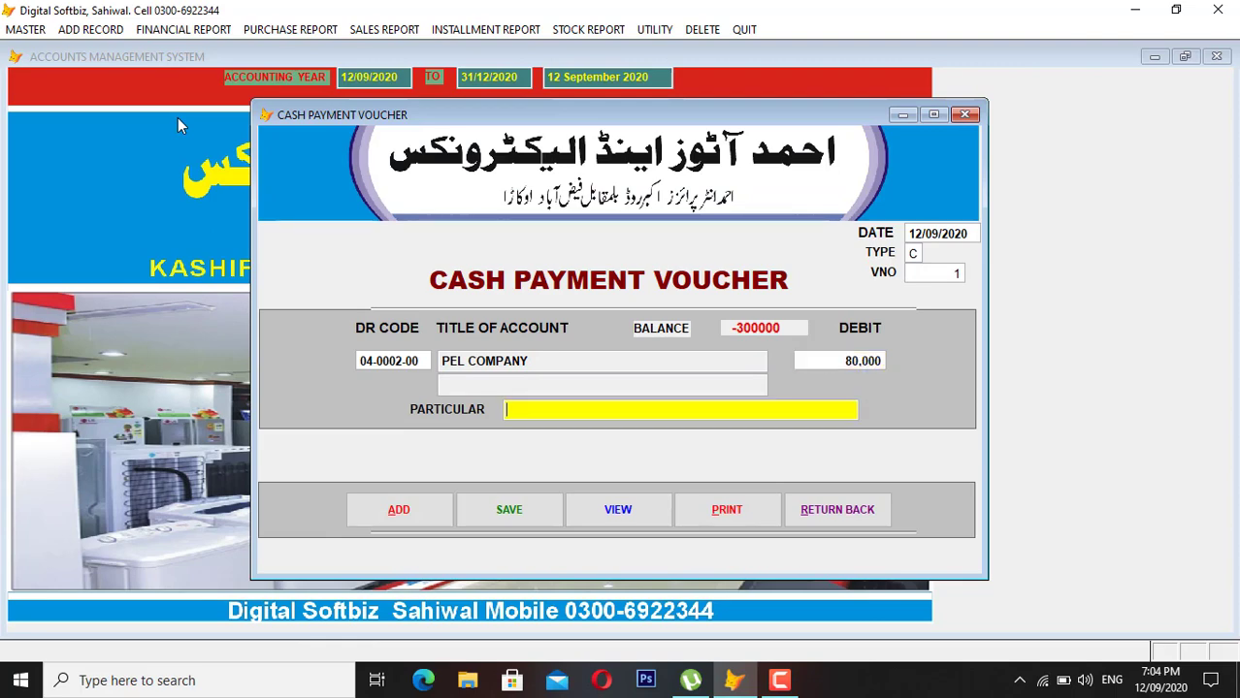
{"action": "key", "text": "Return"}
{"action": "key", "text": "Return"}
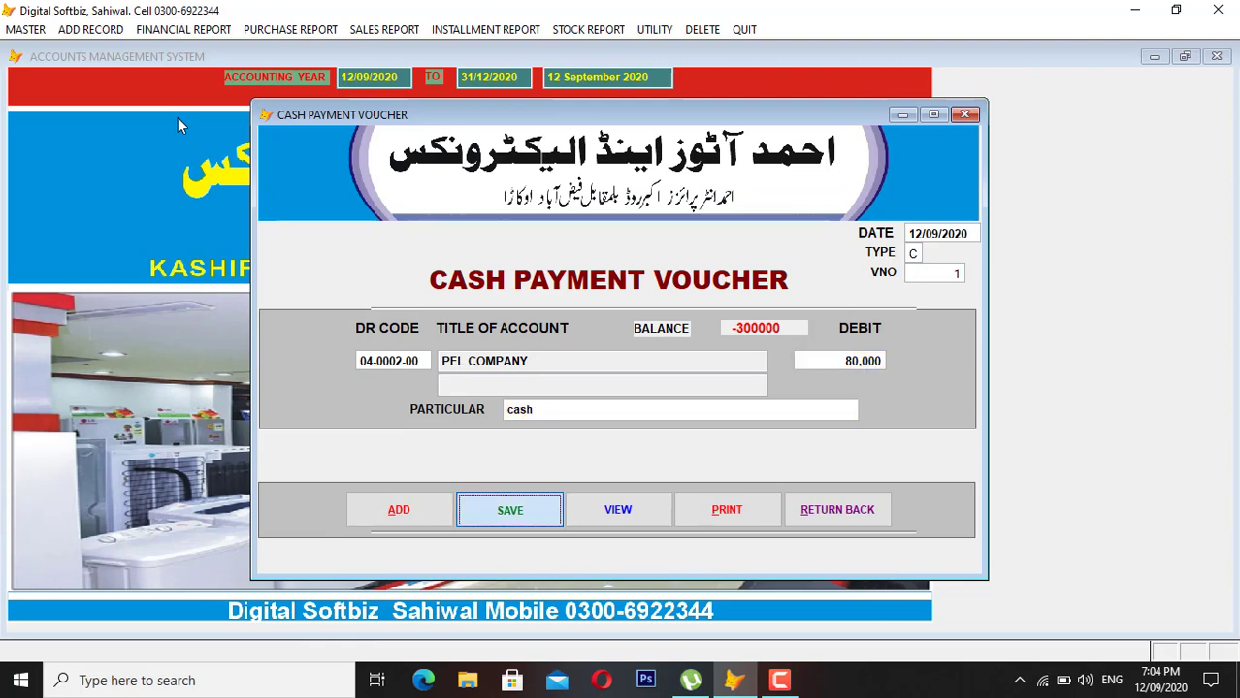
{"action": "left_click", "coordinate": [806, 502]}
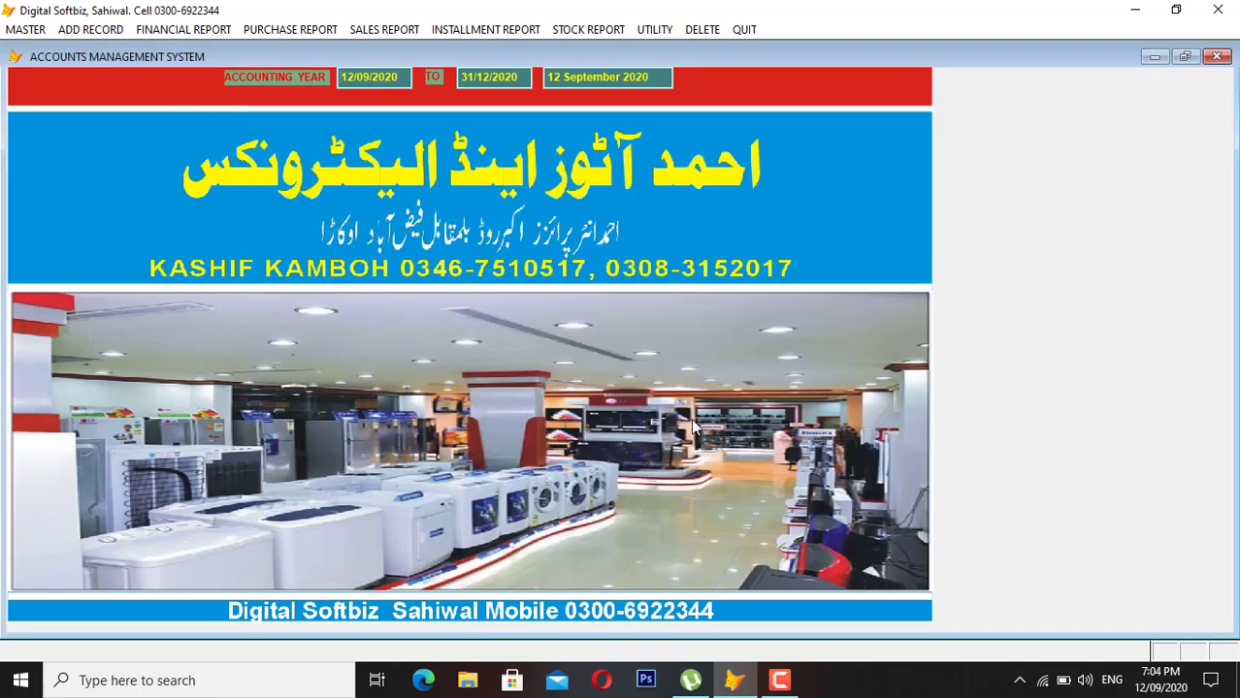
Preview the 12/09/2020 cash book to examine the PEL COMPANY payment and the closing summary, and close the report.
{"action": "left_click", "coordinate": [211, 30]}
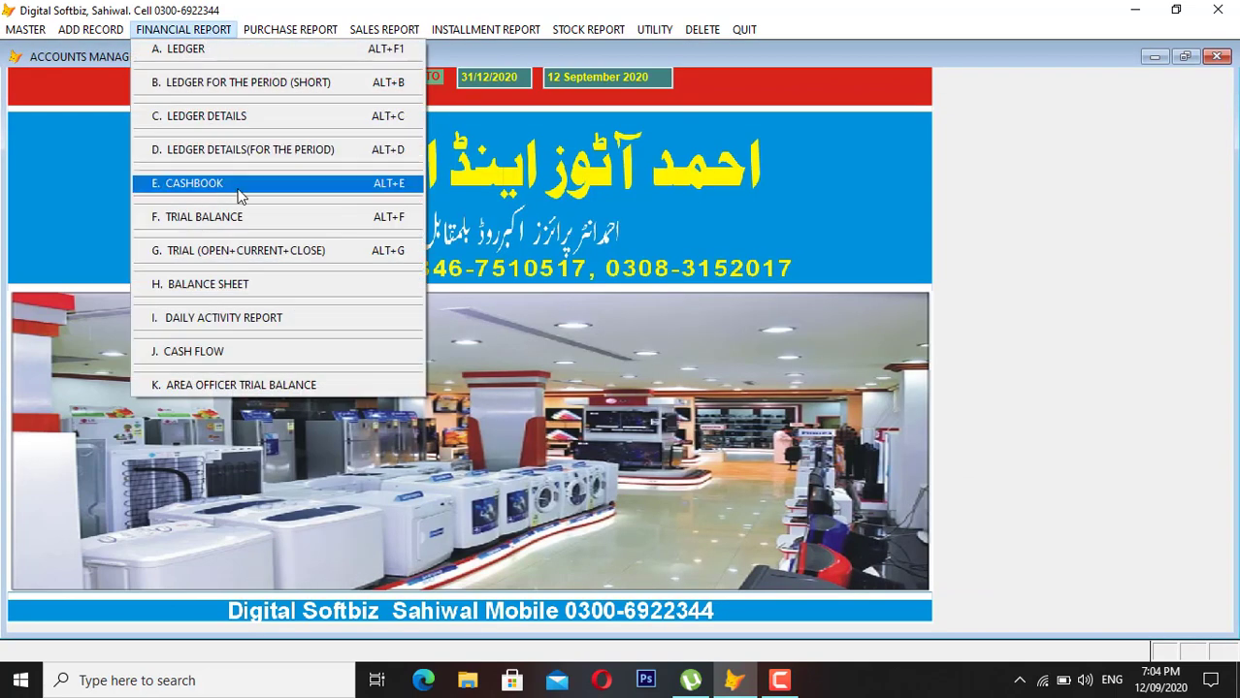
{"action": "left_click", "coordinate": [254, 194]}
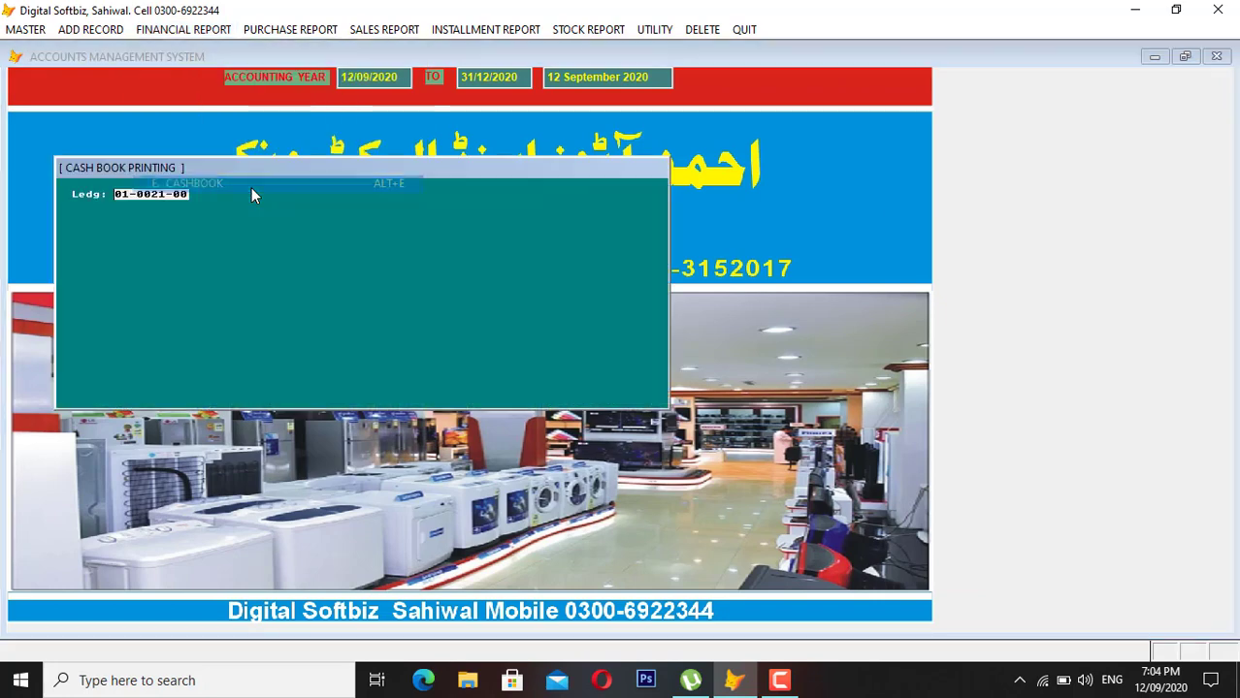
{"action": "key", "text": "Return"}
{"action": "key", "text": "Return"}
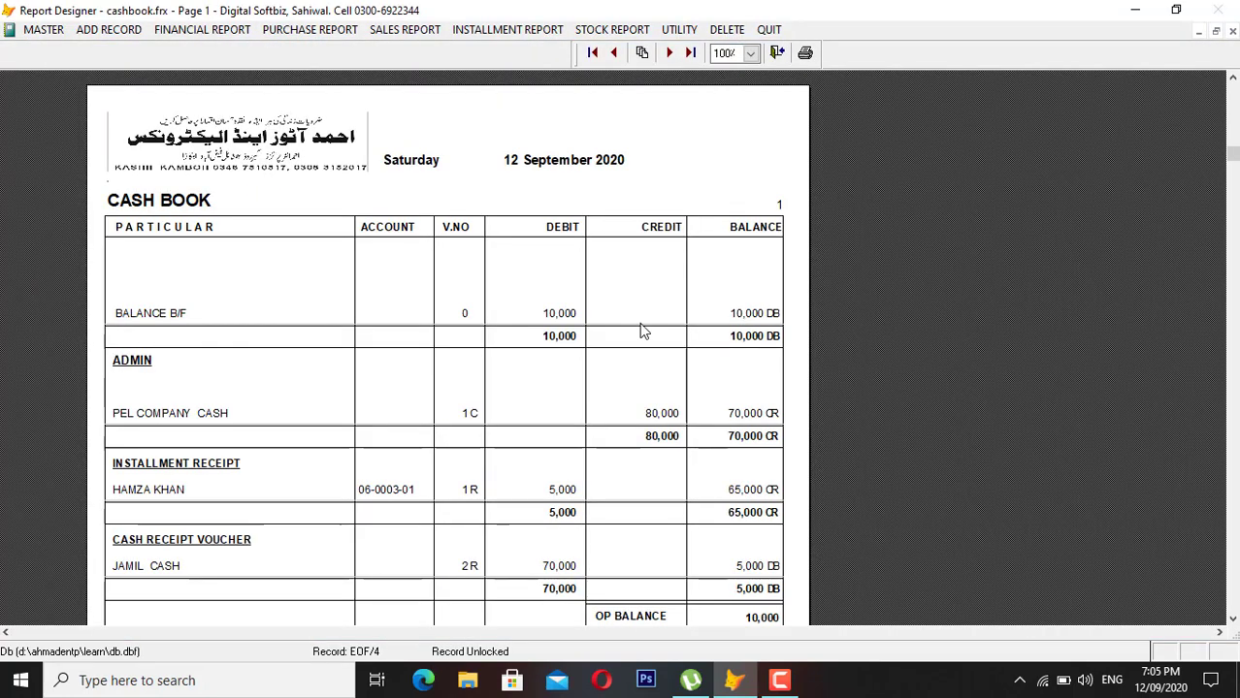
{"action": "scroll", "coordinate": [630, 459], "scroll_direction": "down", "scroll_amount": 1}
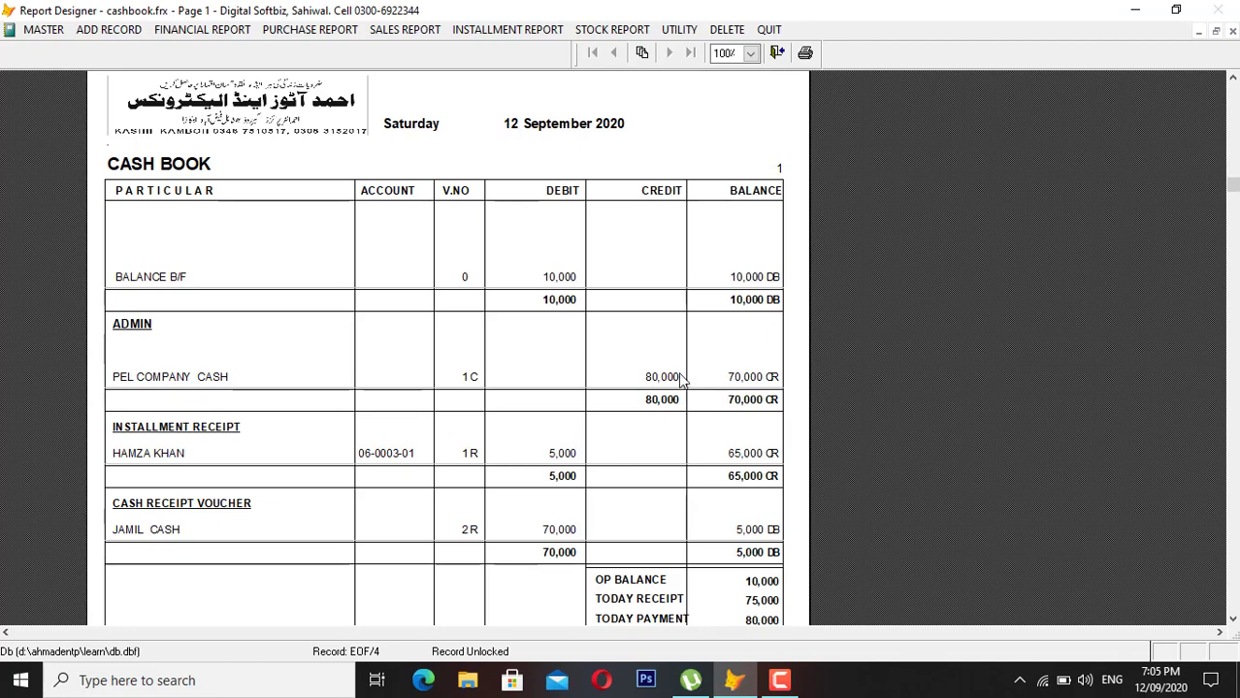
{"action": "scroll", "coordinate": [669, 388], "scroll_direction": "down", "scroll_amount": 2}
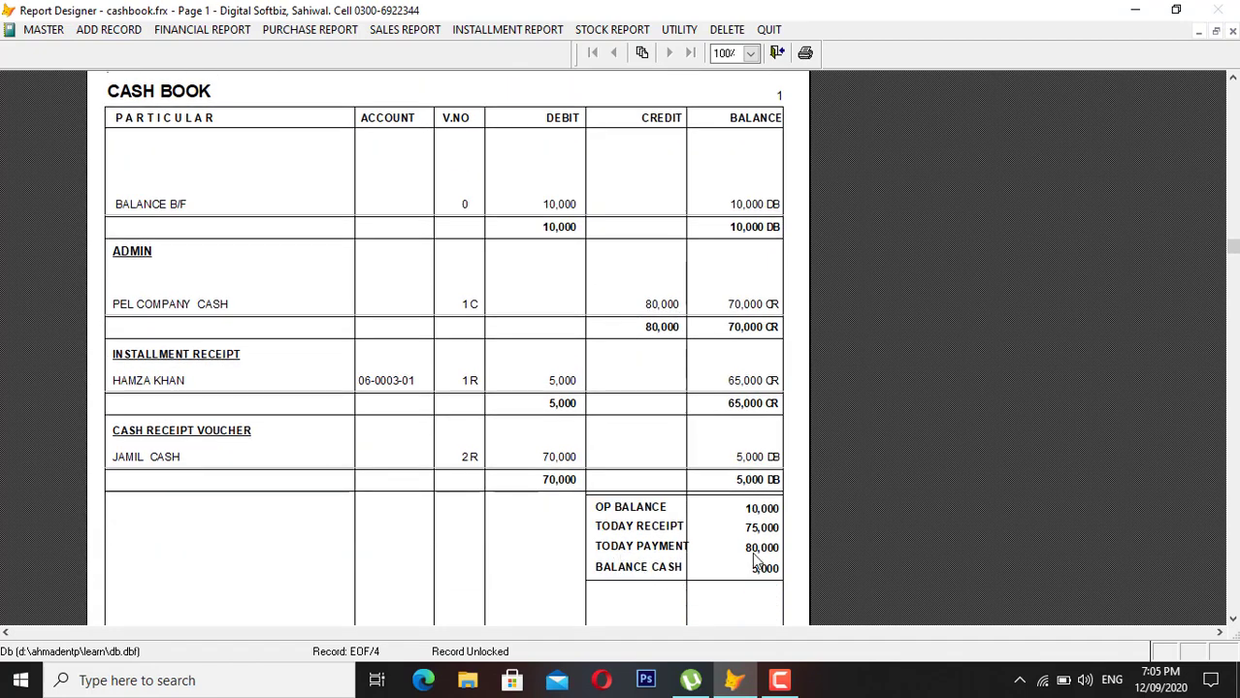
{"action": "key", "text": "Escape"}
{"action": "key", "text": "Escape"}
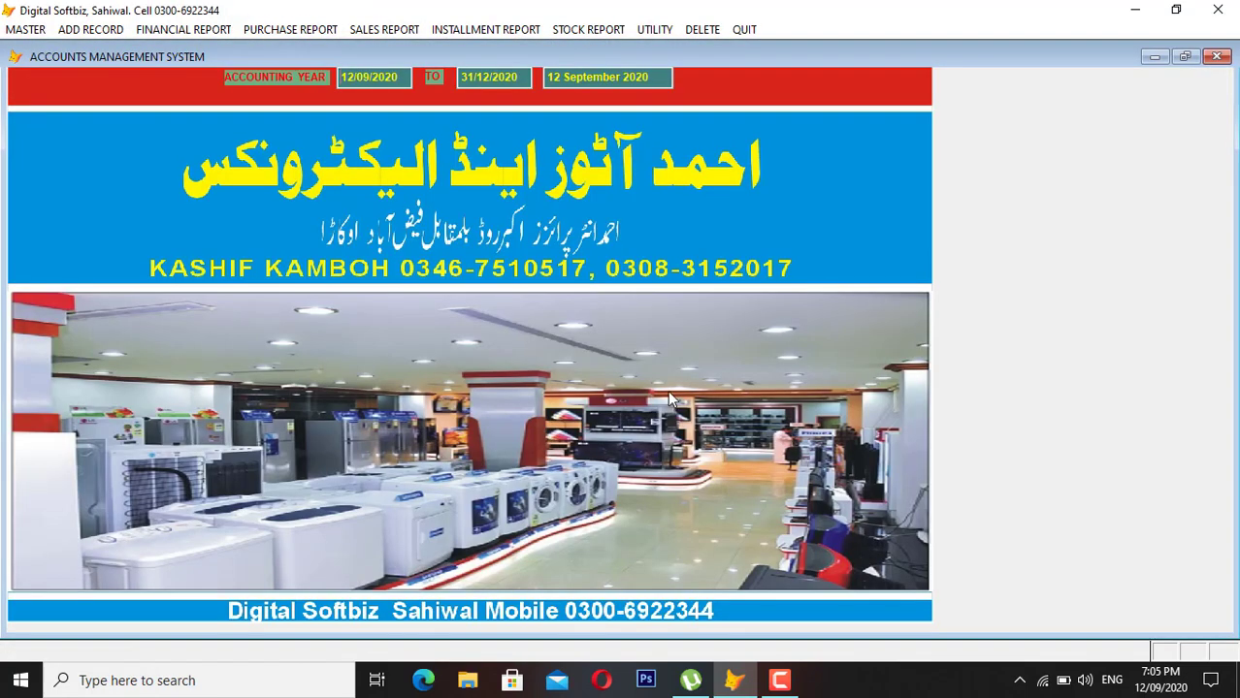
Preview the PEL COMPANY ledger from 01/07/2015 to 12/09/2020 to check the cash payment and remaining balance, and close it.
{"action": "left_click", "coordinate": [212, 39]}
{"action": "left_click", "coordinate": [211, 47]}
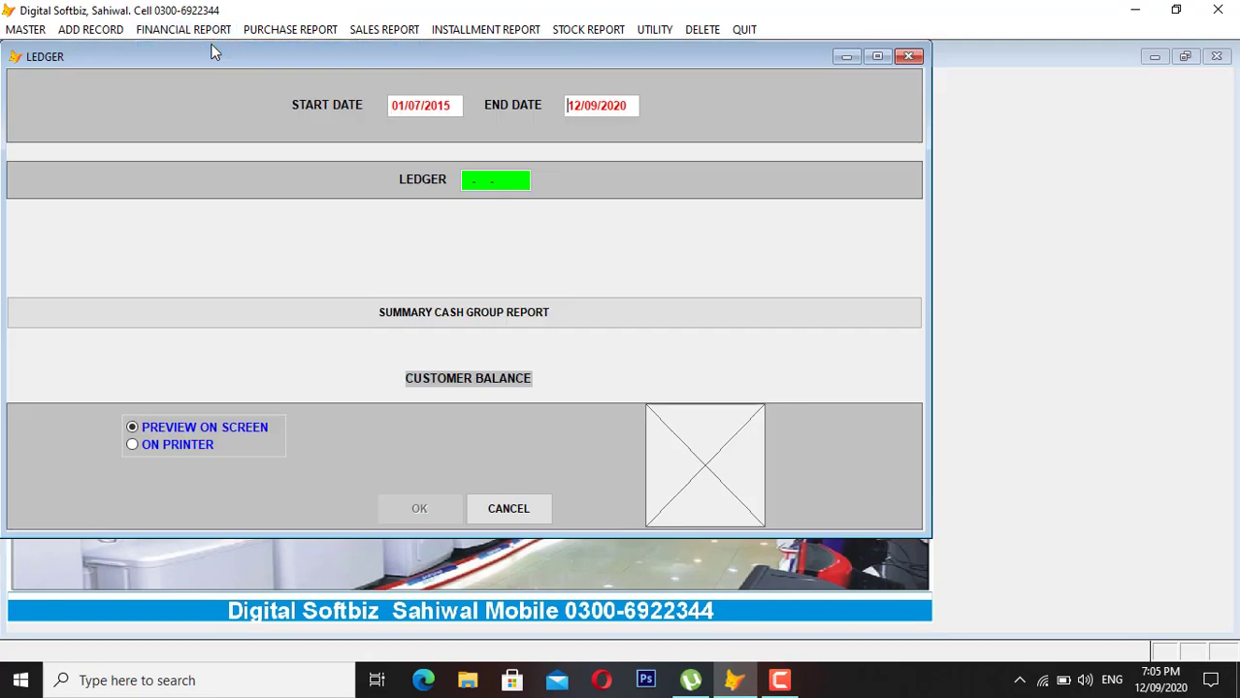
{"action": "key", "text": "Return"}
{"action": "type", "text": "PEL"}
{"action": "key", "text": "Return"}
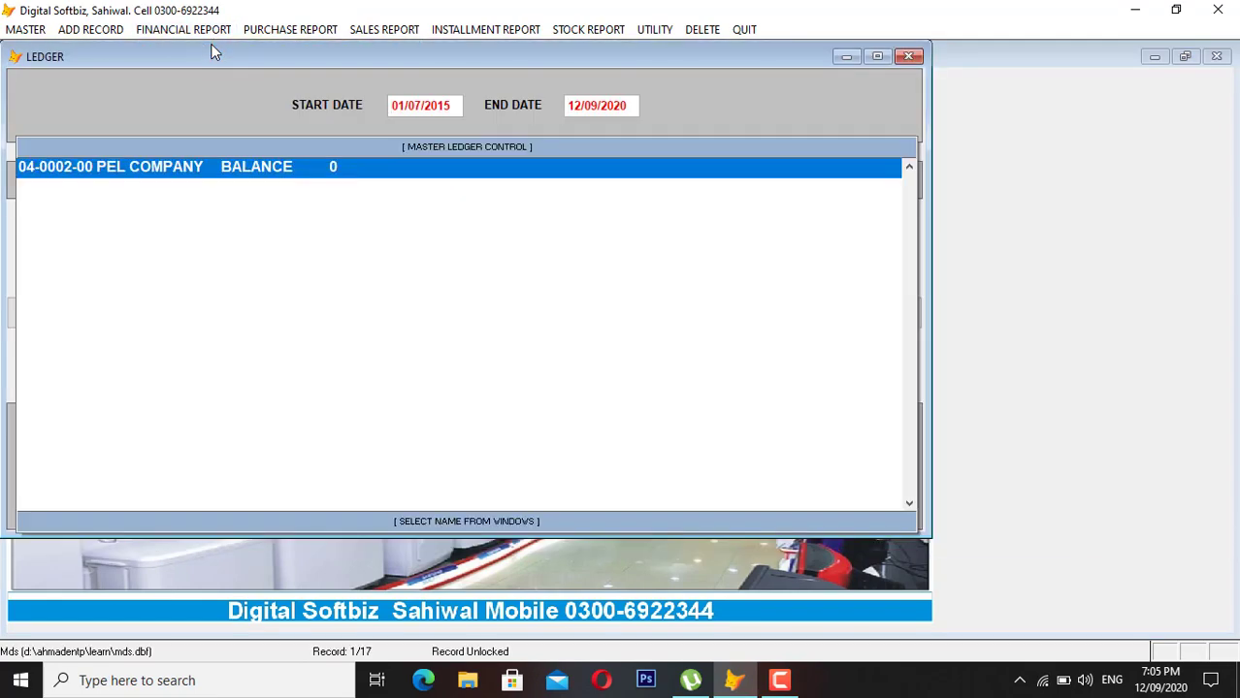
{"action": "key", "text": "Return"}
{"action": "key", "text": "Return"}
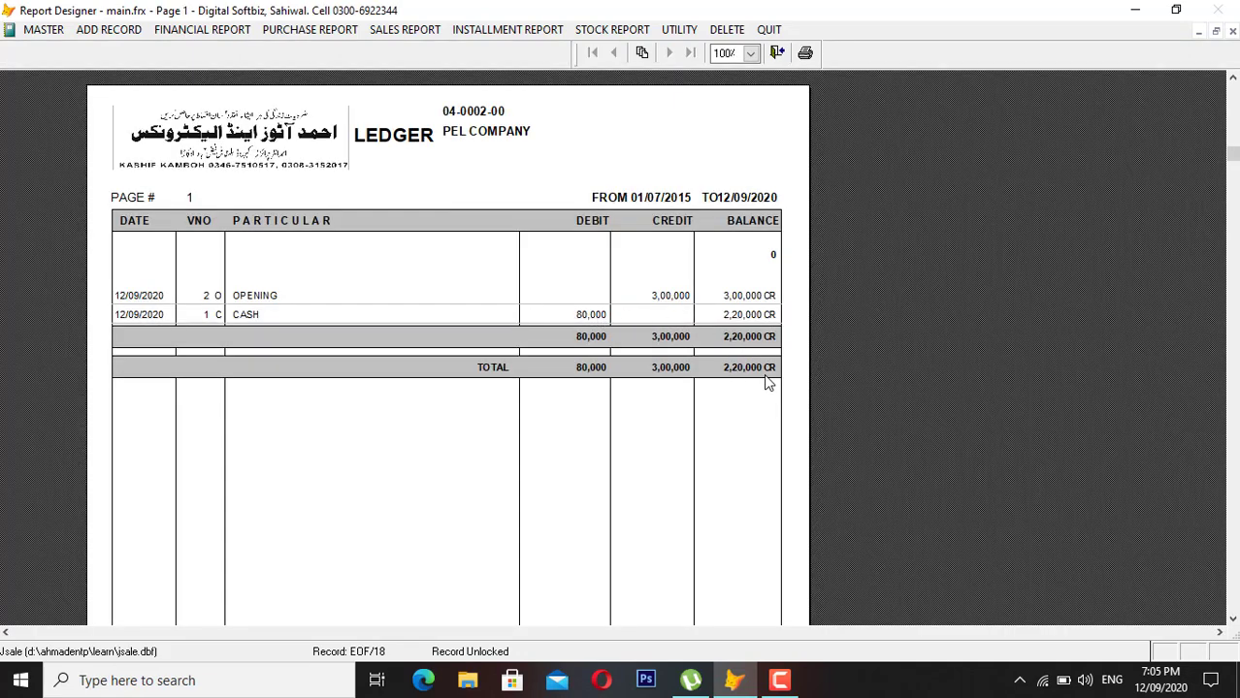
{"action": "key", "text": "Escape"}
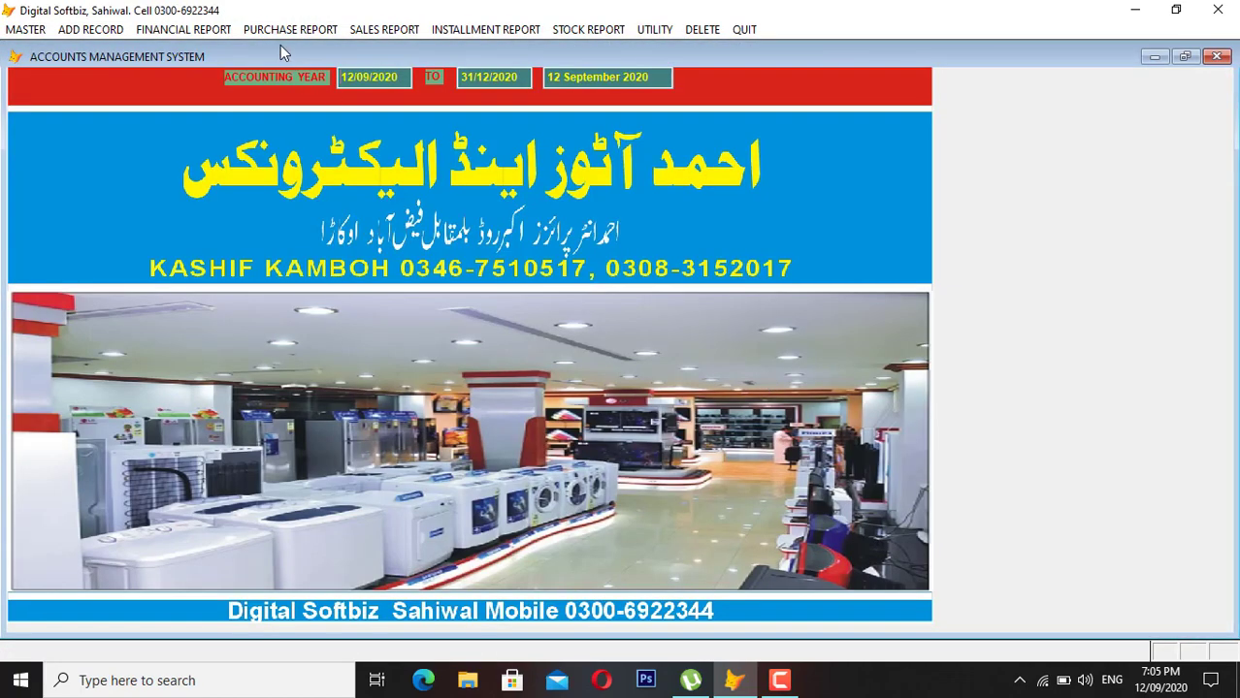
Reopen the 12/09/2020 cash book preview, check the closing cash summary at the end of the page and close it.
{"action": "left_click", "coordinate": [173, 32]}
{"action": "left_click", "coordinate": [211, 183]}
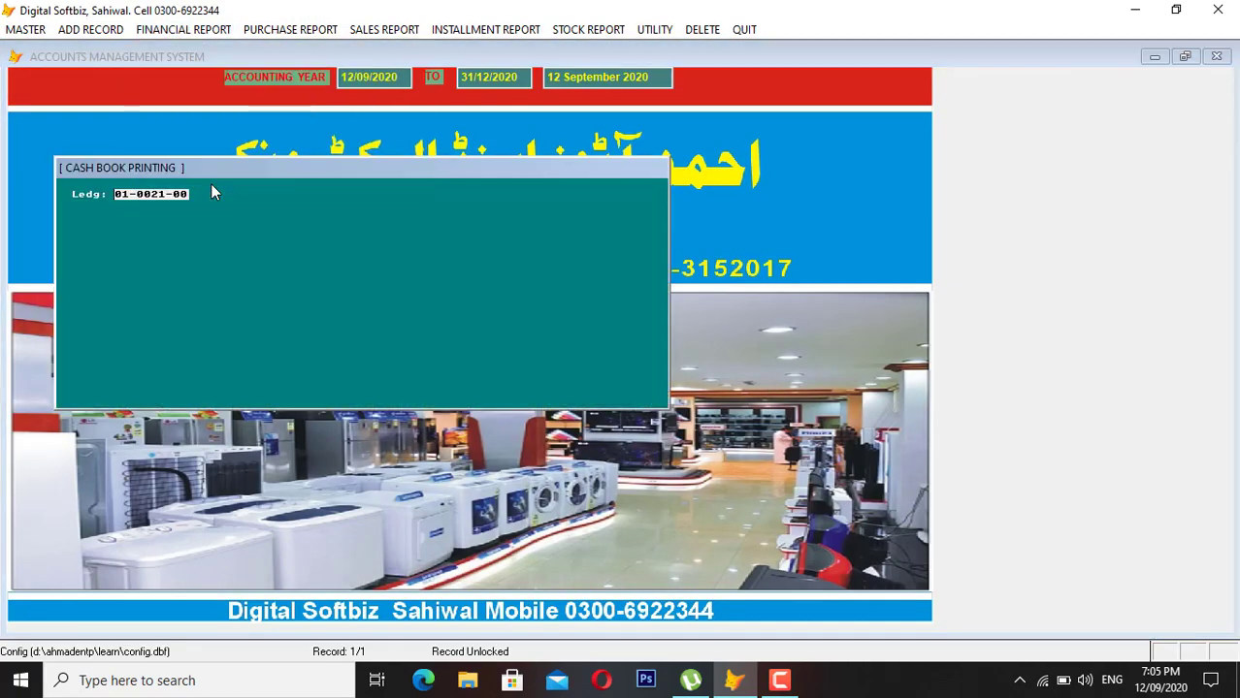
{"action": "key", "text": "Return"}
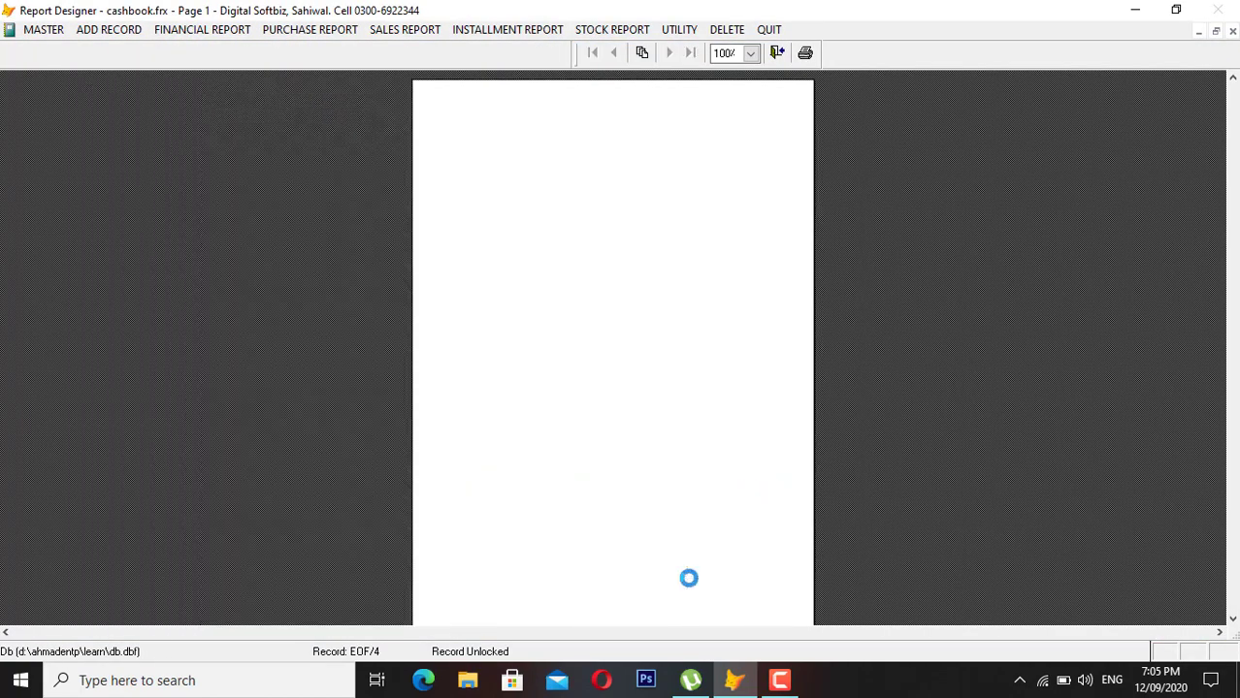
{"action": "left_click", "coordinate": [759, 605]}
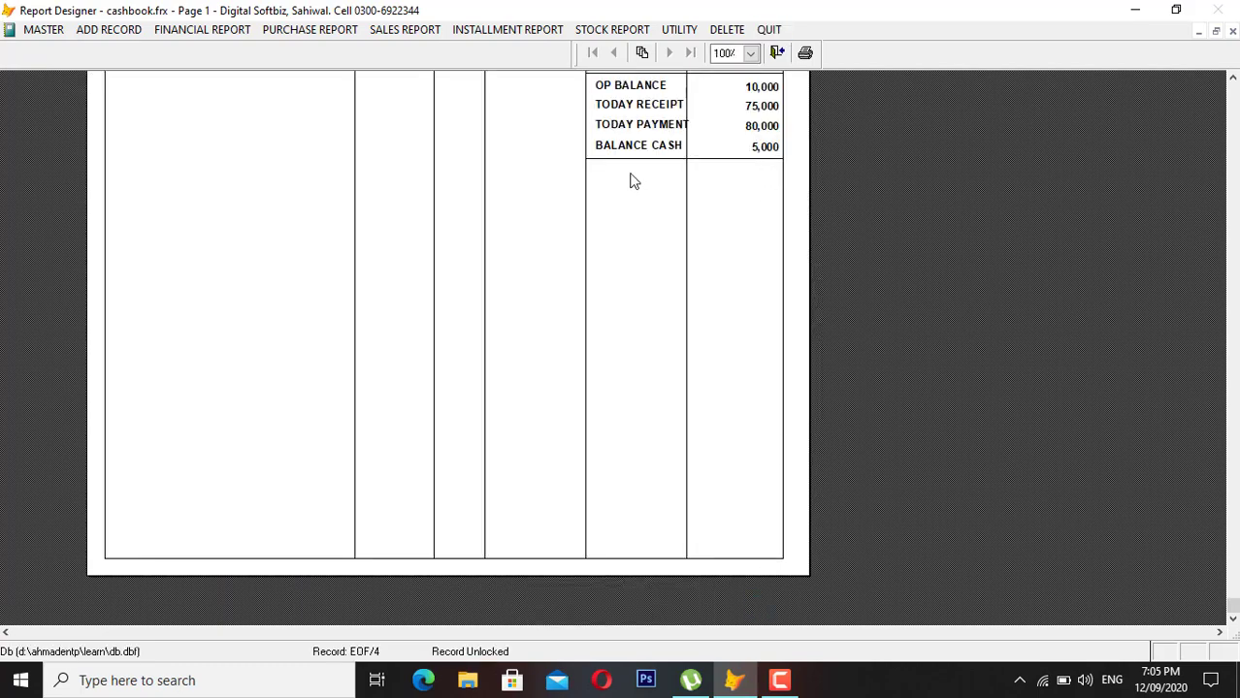
{"action": "key", "text": "Escape"}
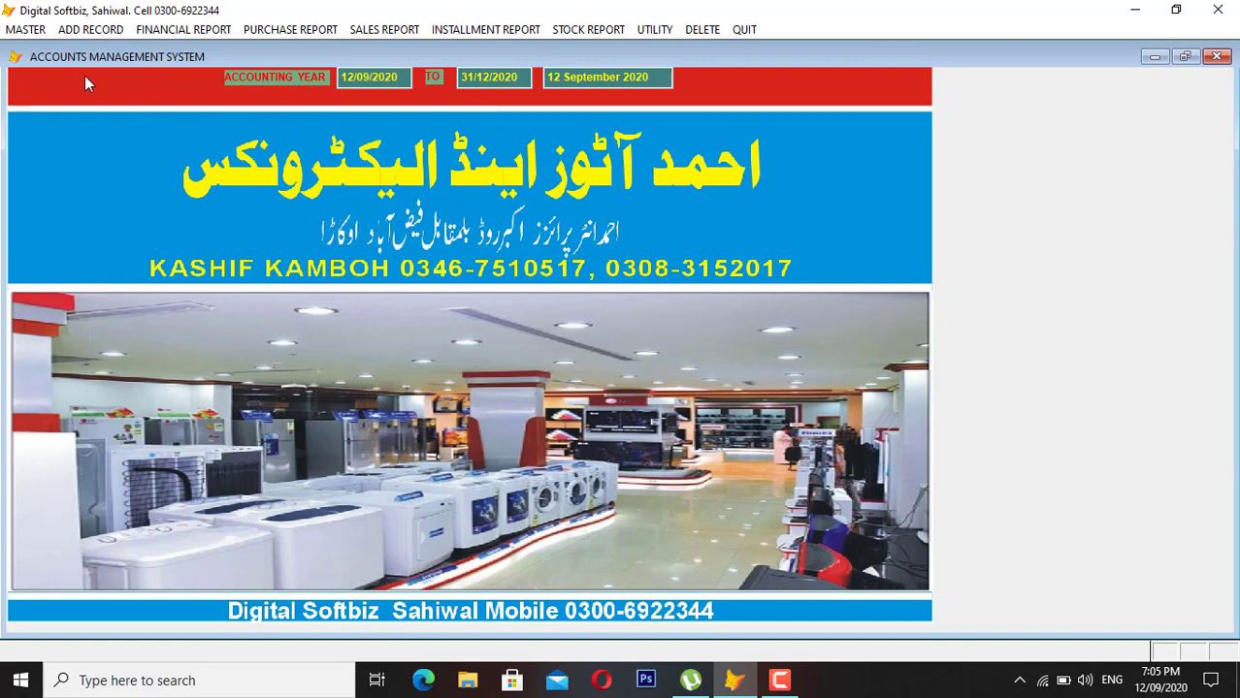
View the full list of master account groups to find the cash book / bank book group, and close the form.
{"action": "left_click", "coordinate": [27, 29]}
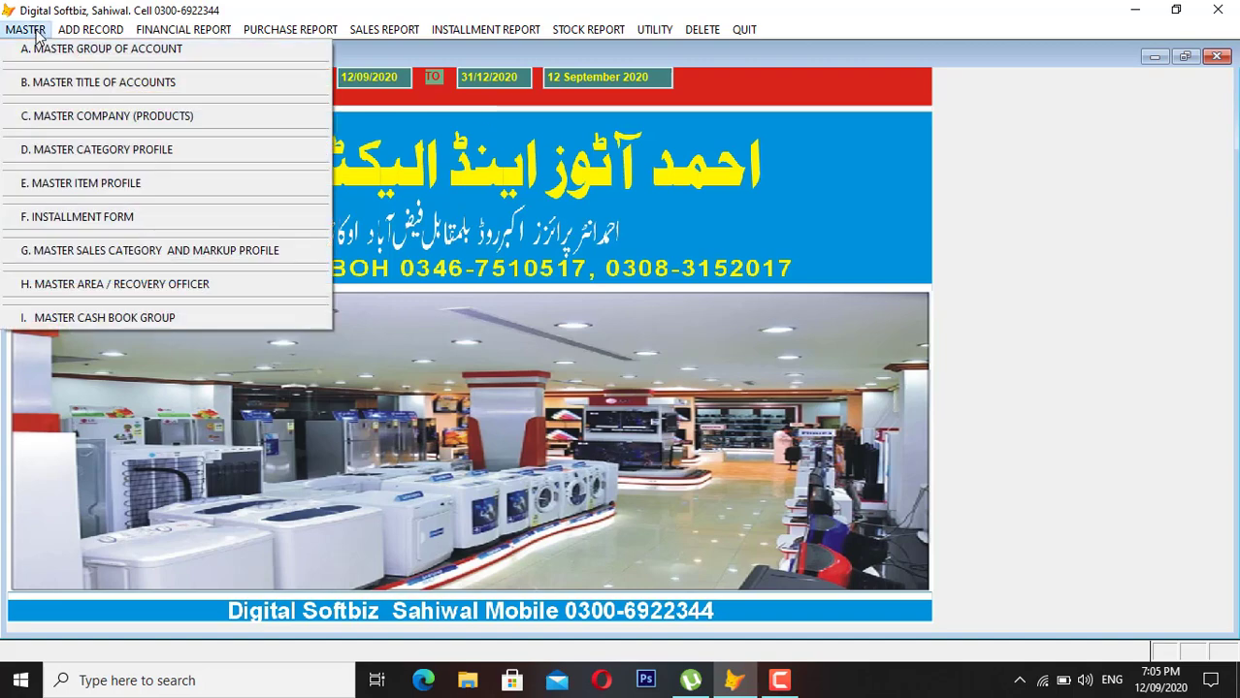
{"action": "left_click", "coordinate": [53, 48]}
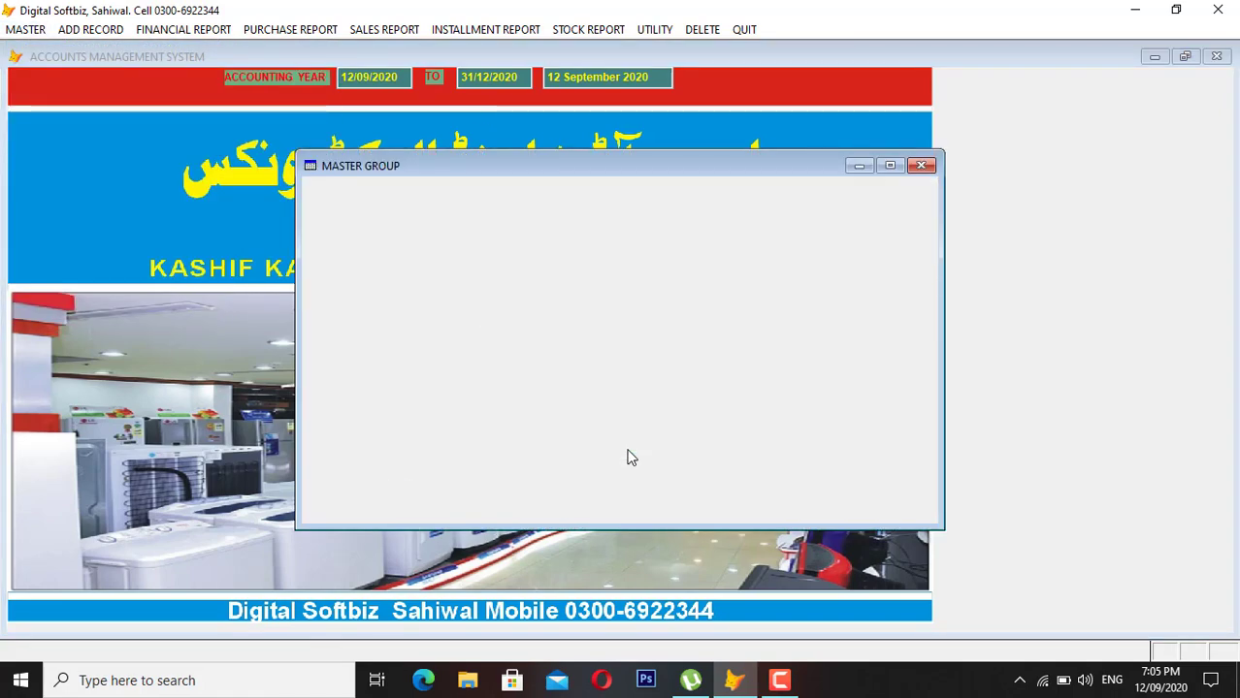
{"action": "left_click_drag", "start_coordinate": [655, 217], "coordinate": [517, 218]}
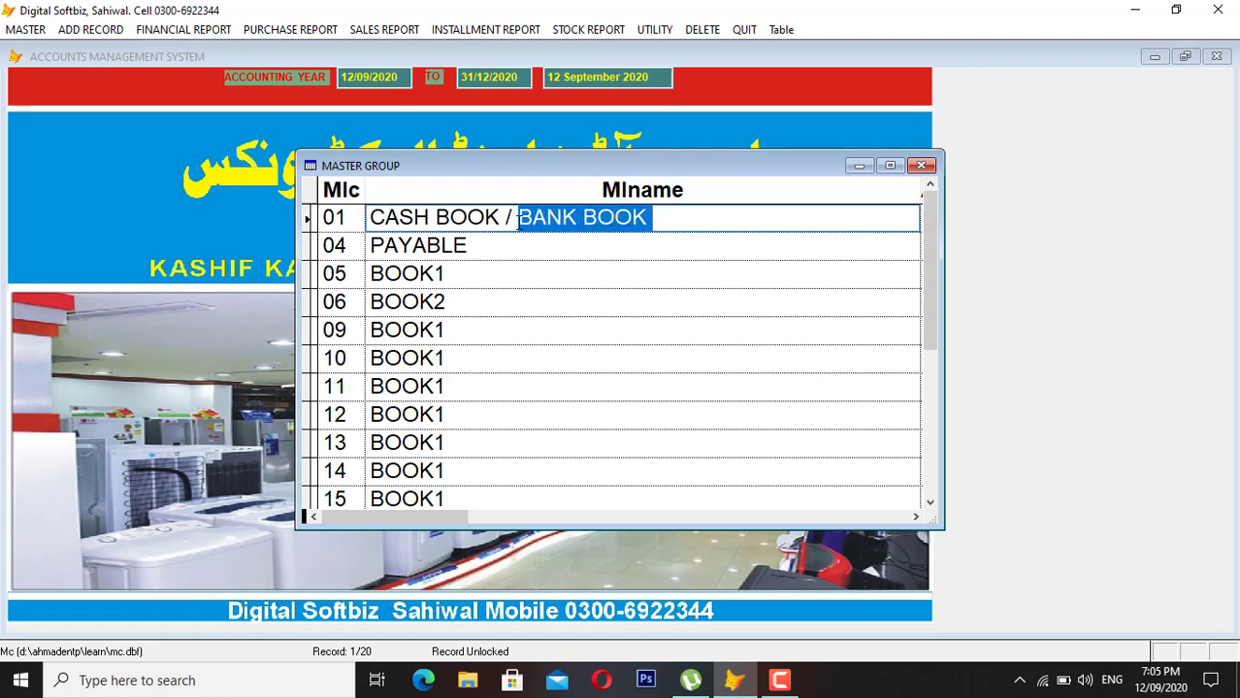
{"action": "double_click", "coordinate": [603, 276]}
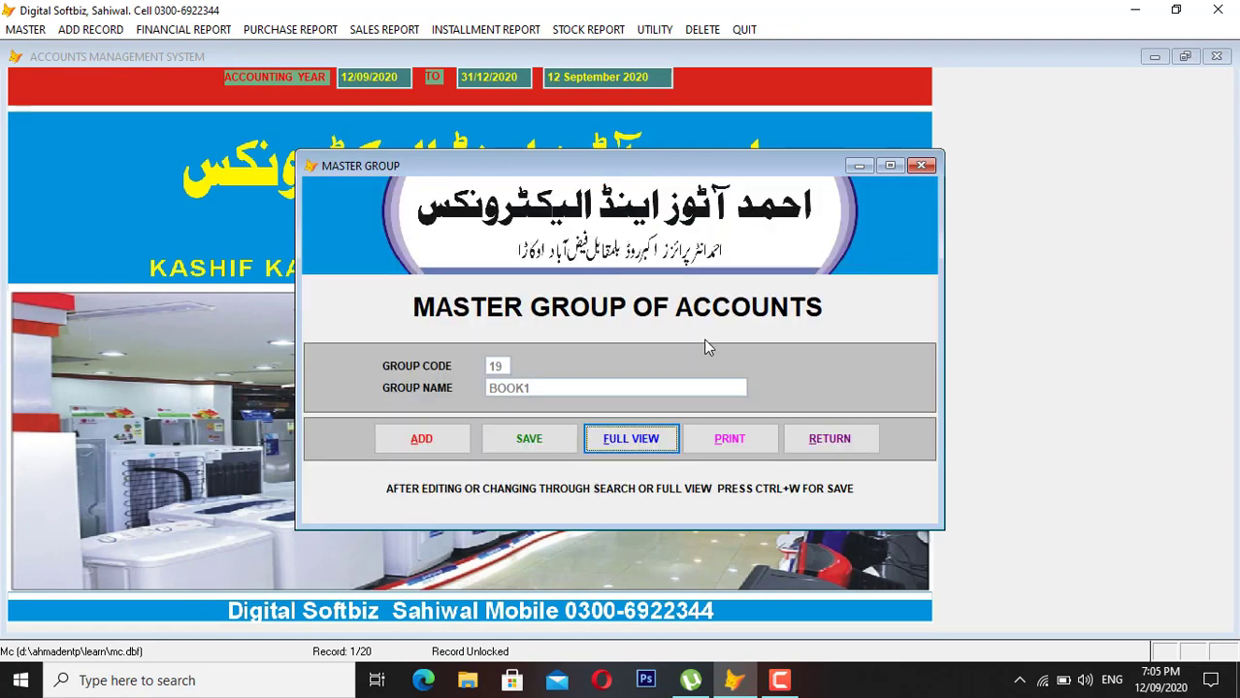
{"action": "left_click", "coordinate": [874, 440]}
Start a new account title with code 01-0001-00, named MCB BANK A/C followed by the bank account number.
{"action": "left_click", "coordinate": [25, 29]}
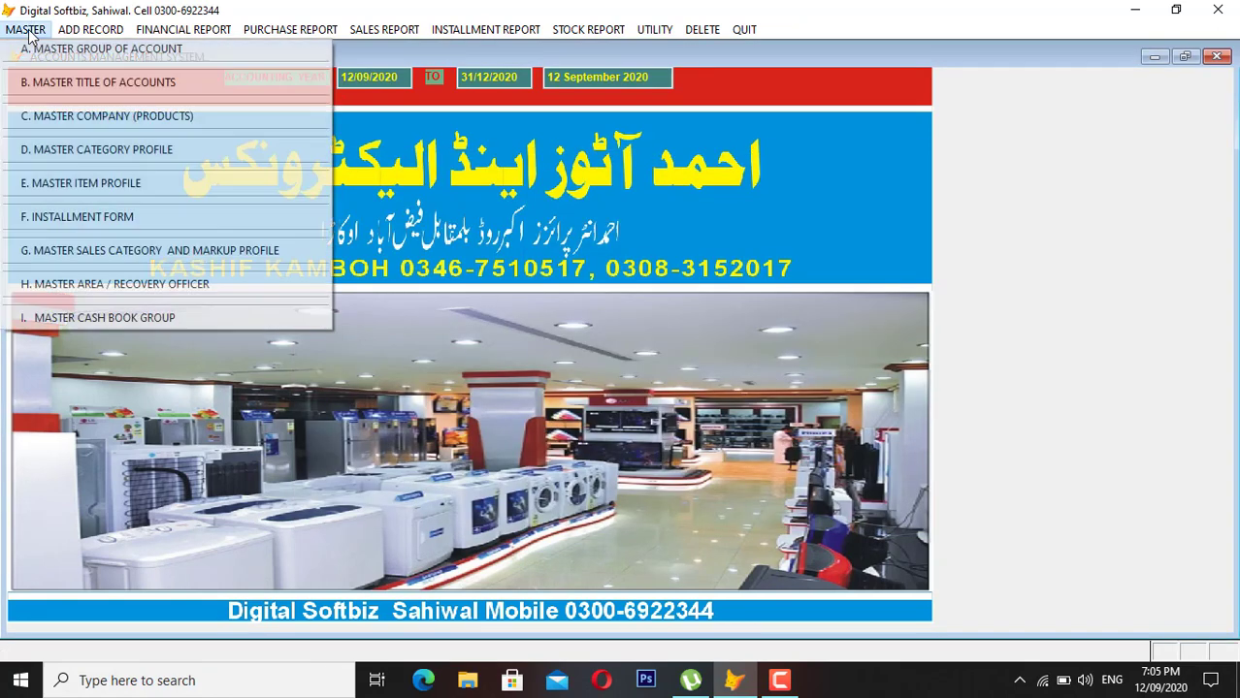
{"action": "left_click", "coordinate": [60, 81]}
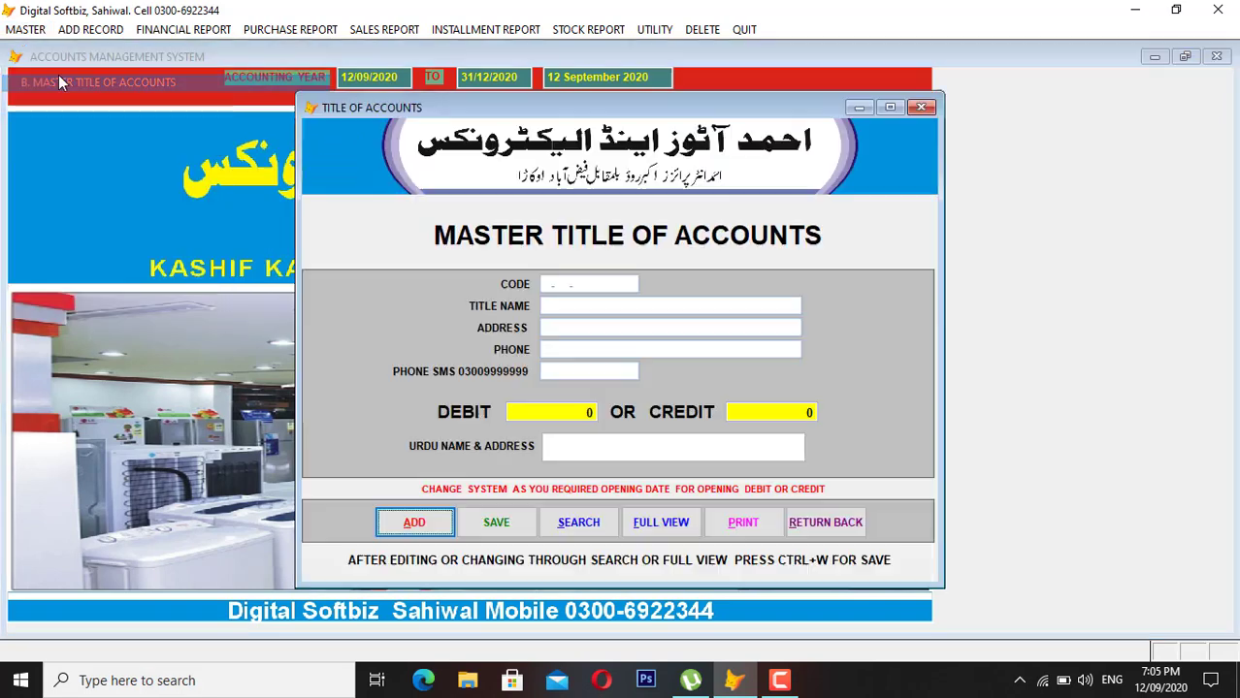
{"action": "left_click", "coordinate": [424, 523]}
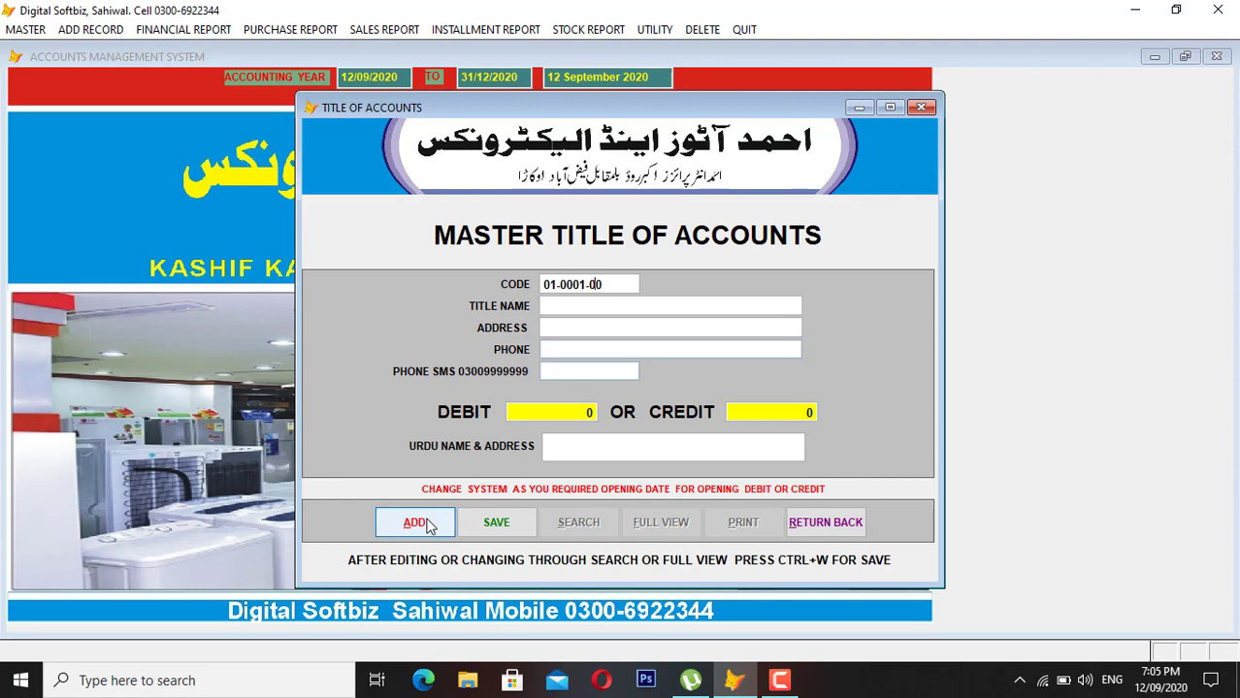
{"action": "key", "text": "Return"}
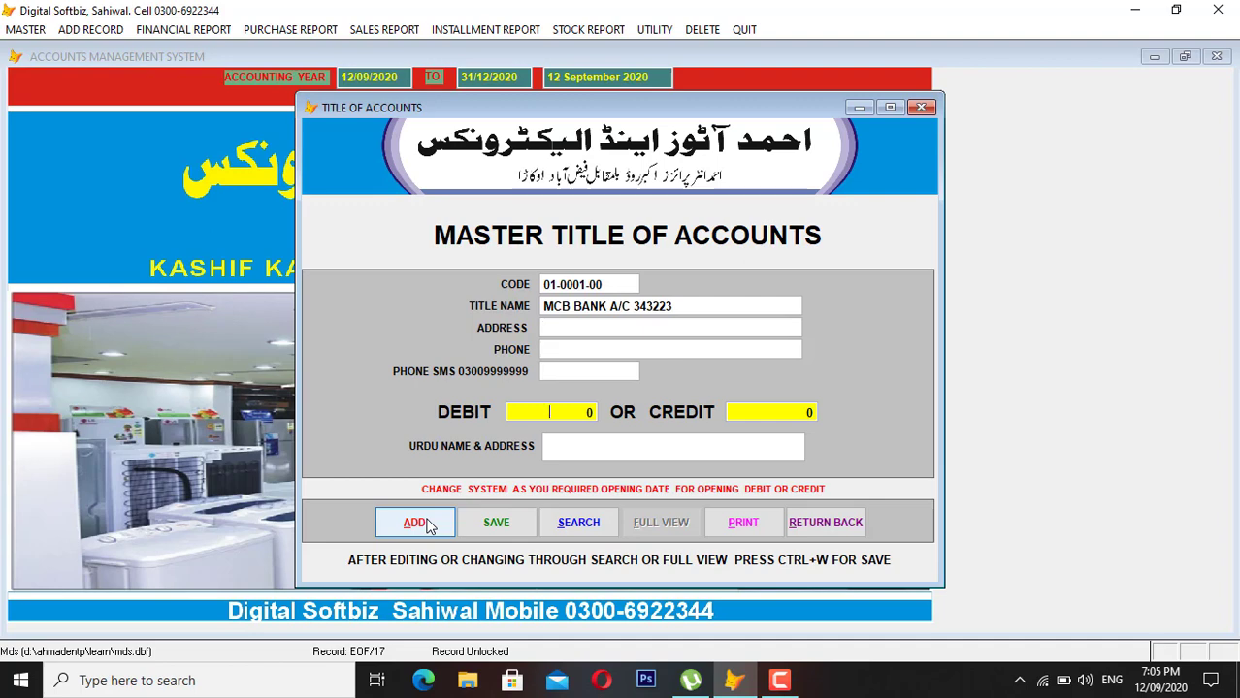
Enter an opening debit of 500,000 for the MCB bank account, save the record and close the account titles form.
{"action": "type", "text": "000000 0"}
{"action": "key", "text": "Return"}
{"action": "key", "text": "Return"}
{"action": "key", "text": "Return"}
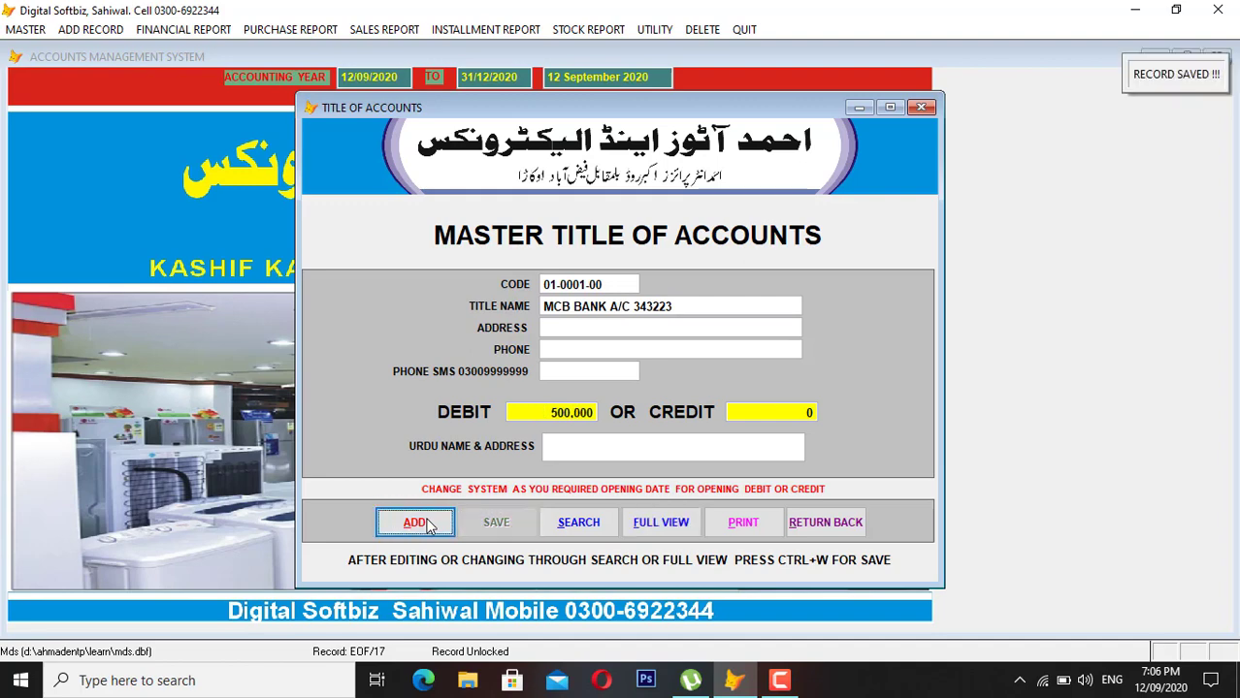
{"action": "left_click", "coordinate": [849, 525]}
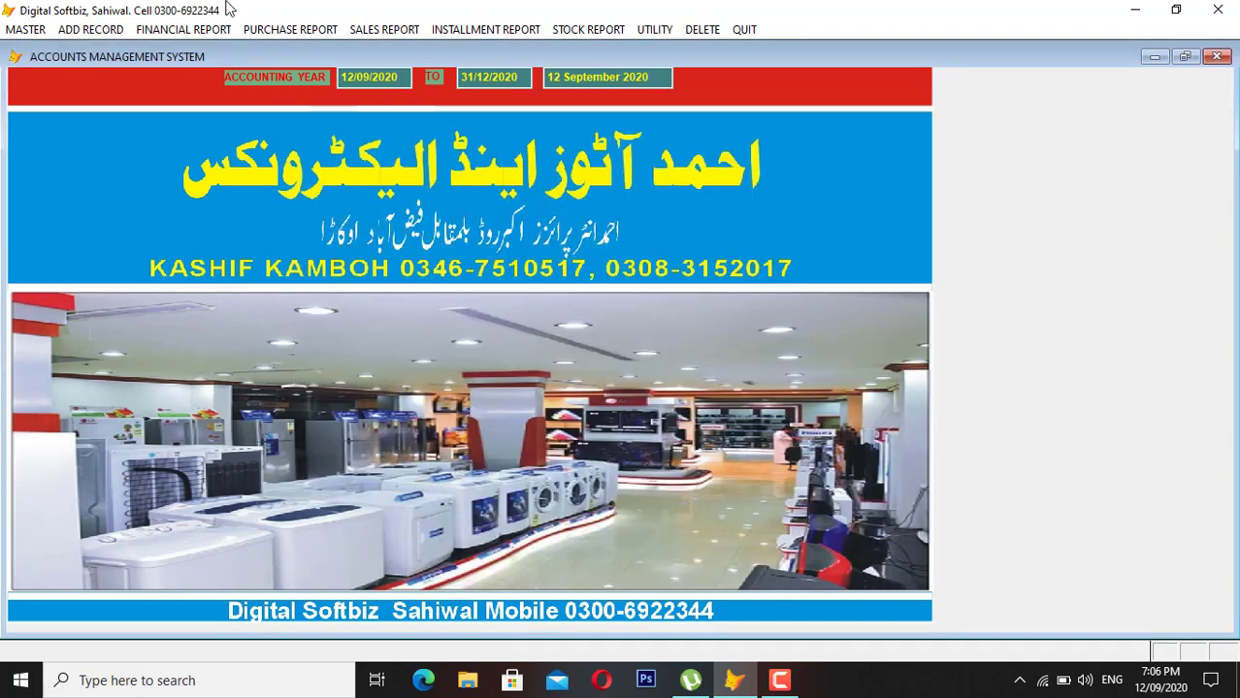
Preview the ledger of the MCB bank account from 01/07/2015 to 12/09/2020 to check its opening entry.
{"action": "left_click", "coordinate": [219, 31]}
{"action": "left_click", "coordinate": [227, 46]}
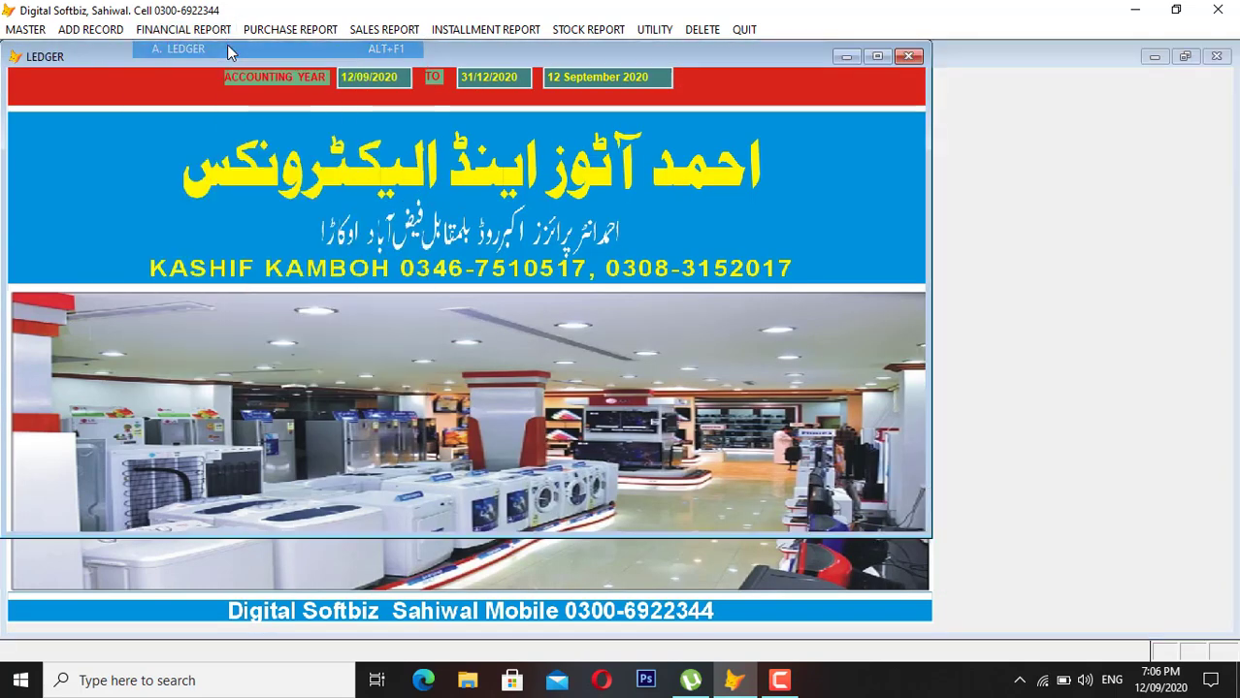
{"action": "key", "text": "Return"}
{"action": "key", "text": "Return"}
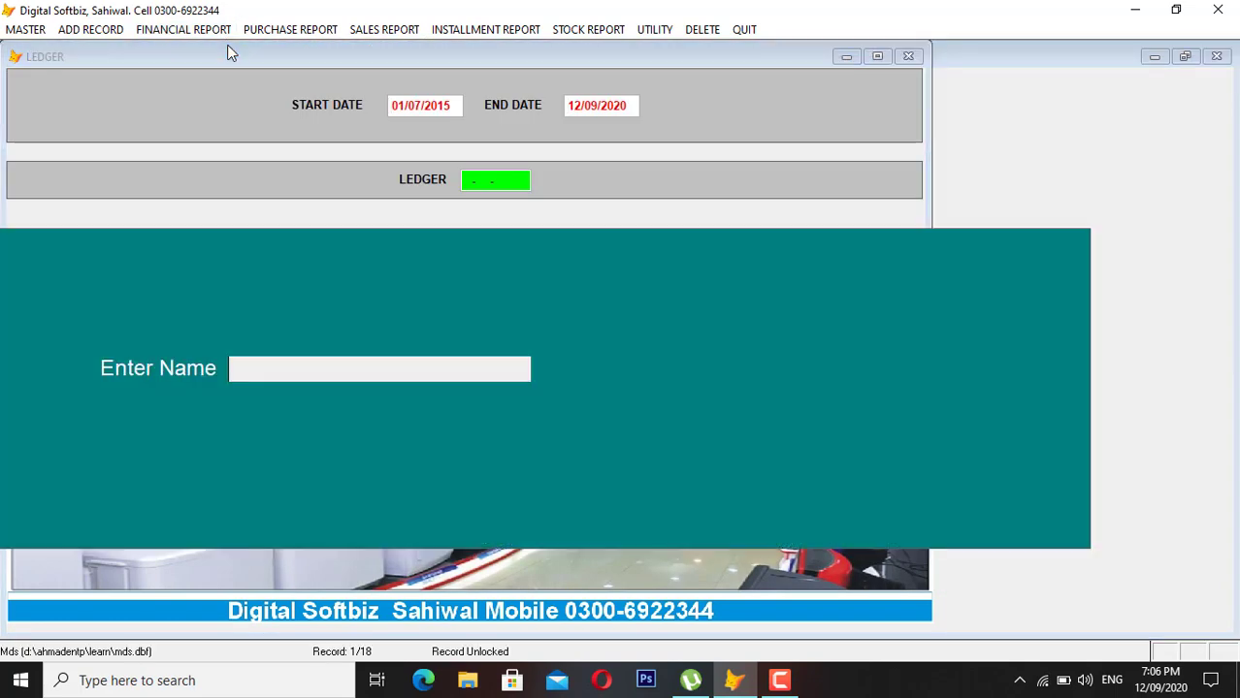
{"action": "type", "text": "MCB"}
{"action": "key", "text": "Return"}
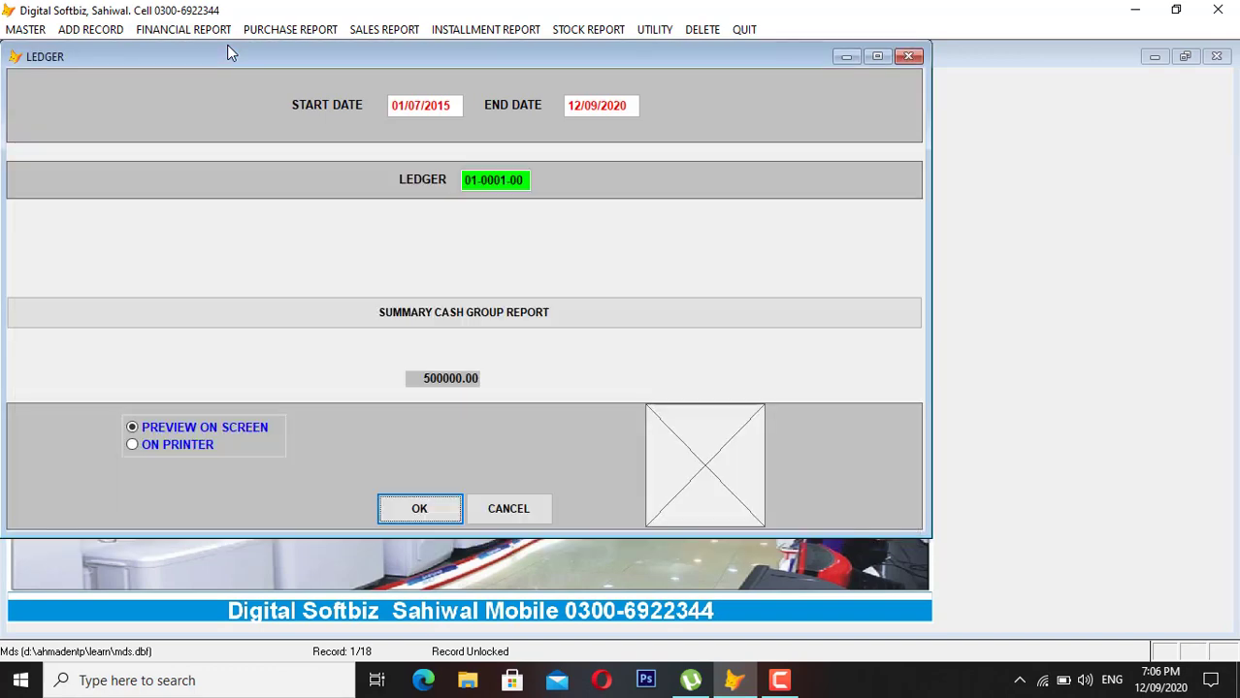
{"action": "key", "text": "Return"}
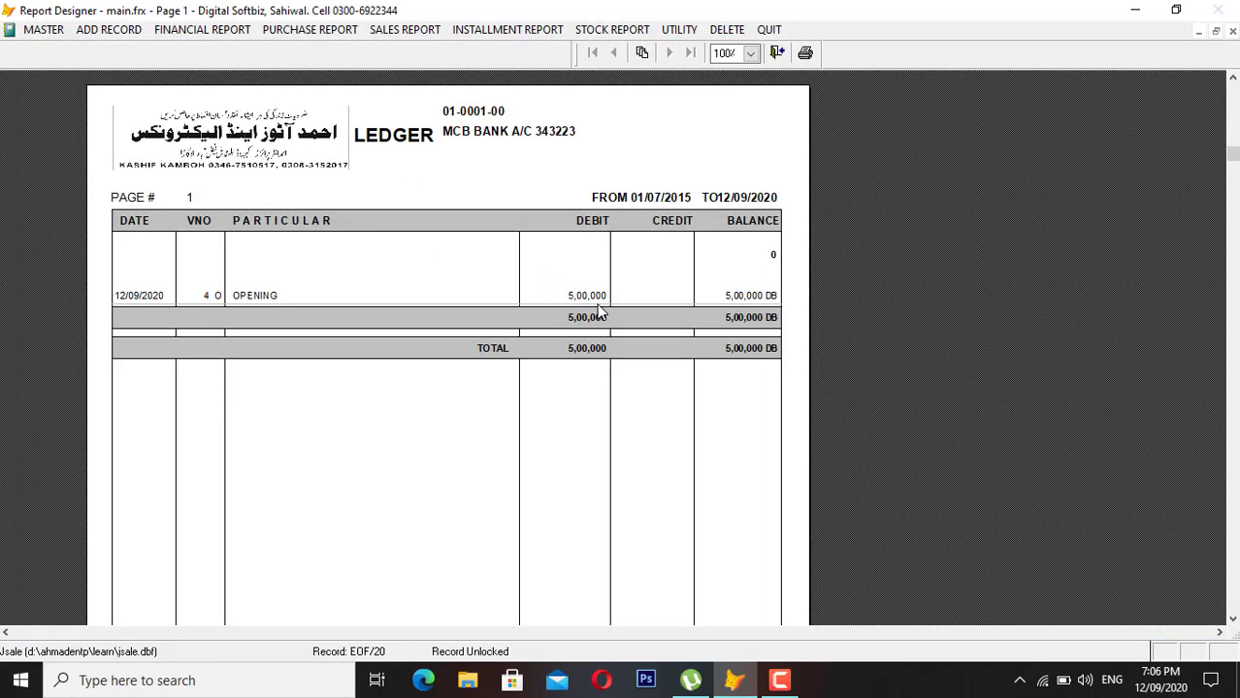
Close the ledger preview and start a debit/credit voucher dated 12/09/2020 with PEL COMPANY as the debit account.
{"action": "key", "text": "Escape"}
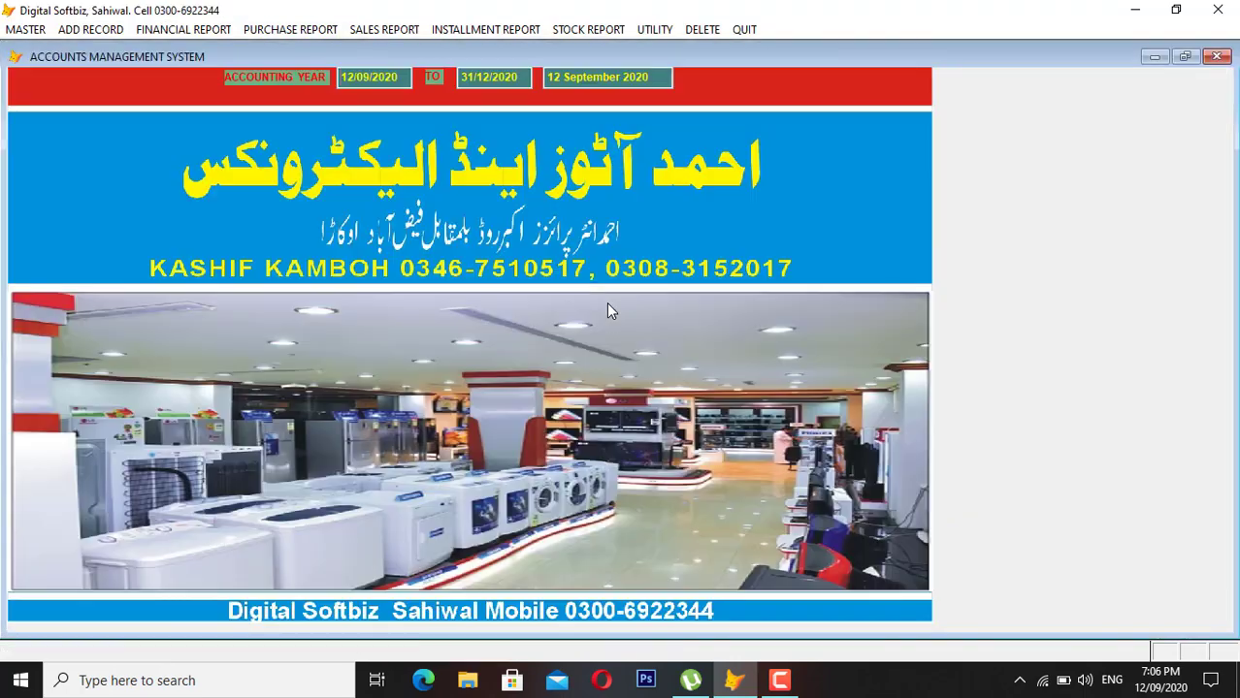
{"action": "left_click", "coordinate": [90, 29]}
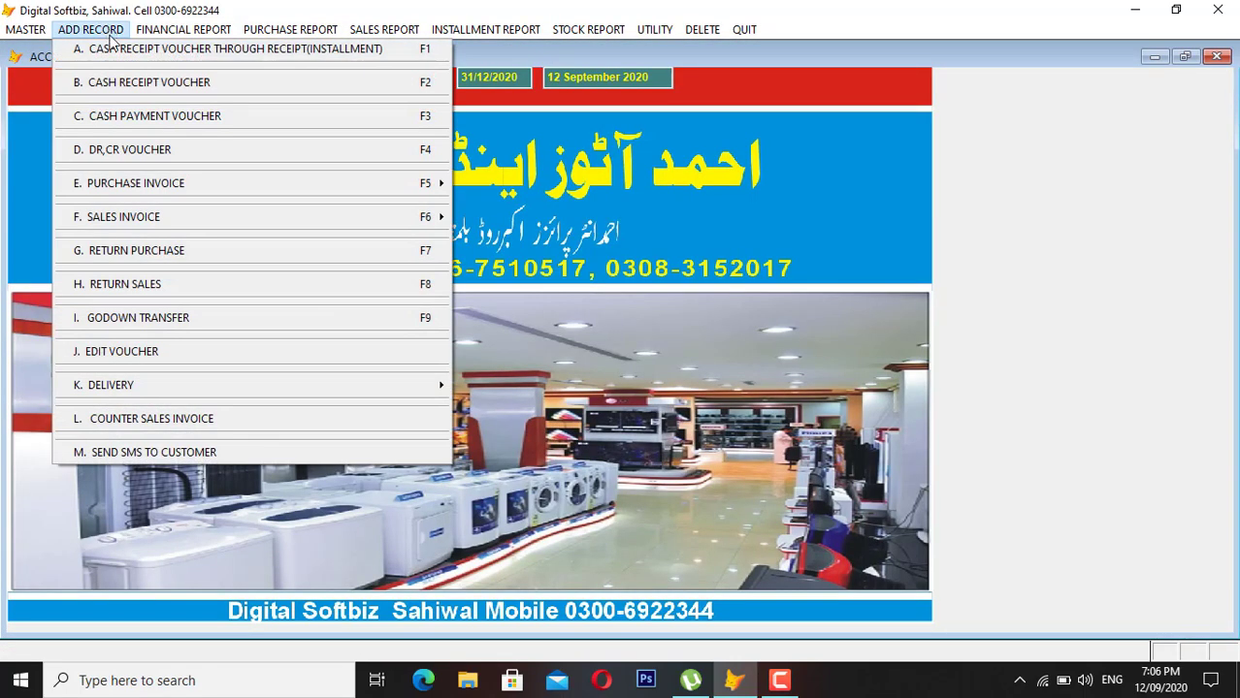
{"action": "left_click", "coordinate": [164, 157]}
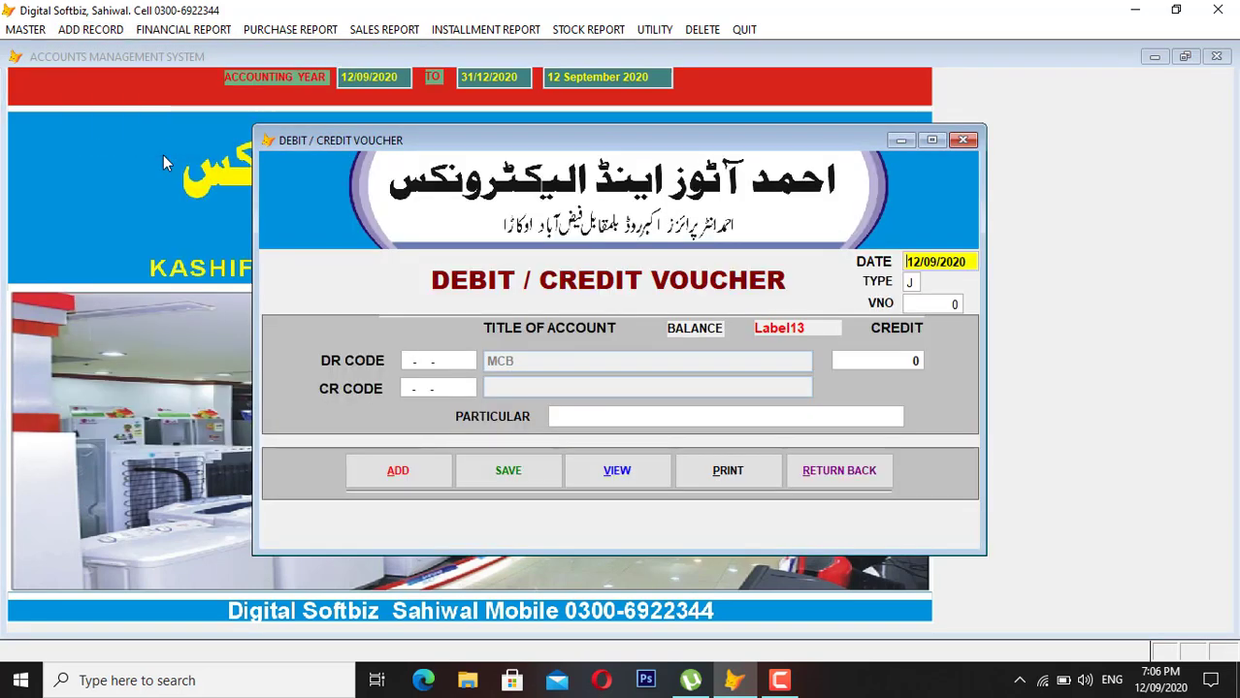
{"action": "key", "text": "Return"}
{"action": "key", "text": "Return"}
{"action": "key", "text": "Return"}
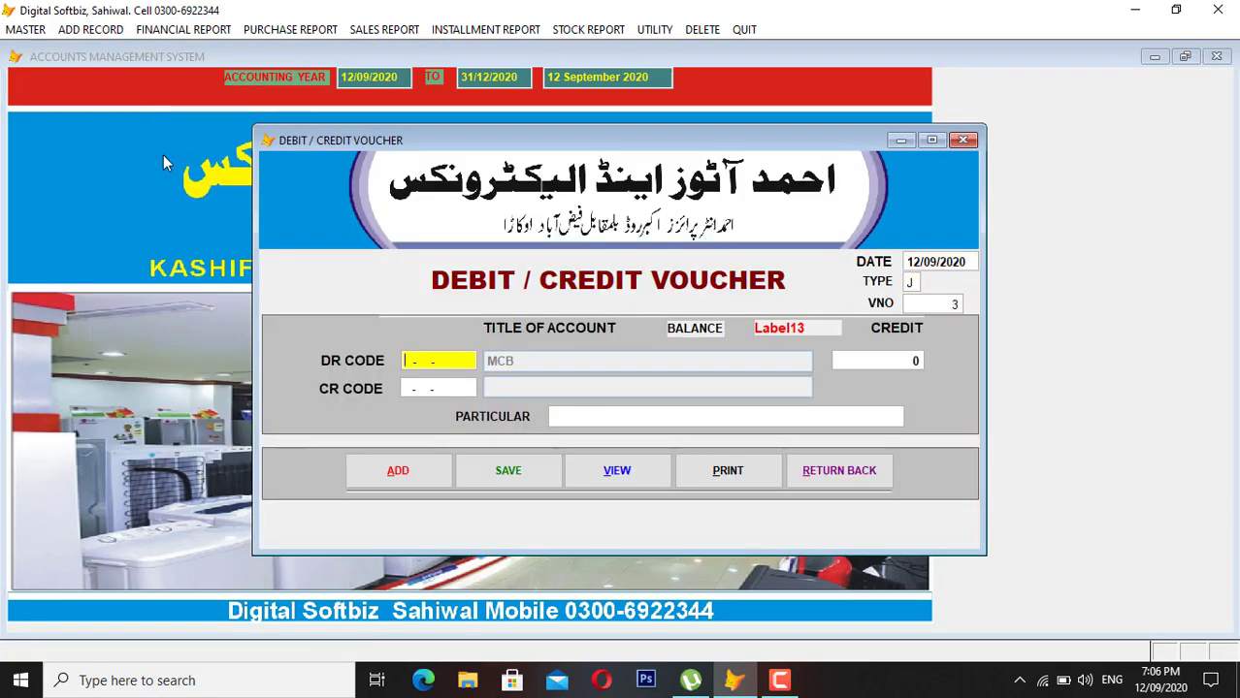
{"action": "key", "text": "Return"}
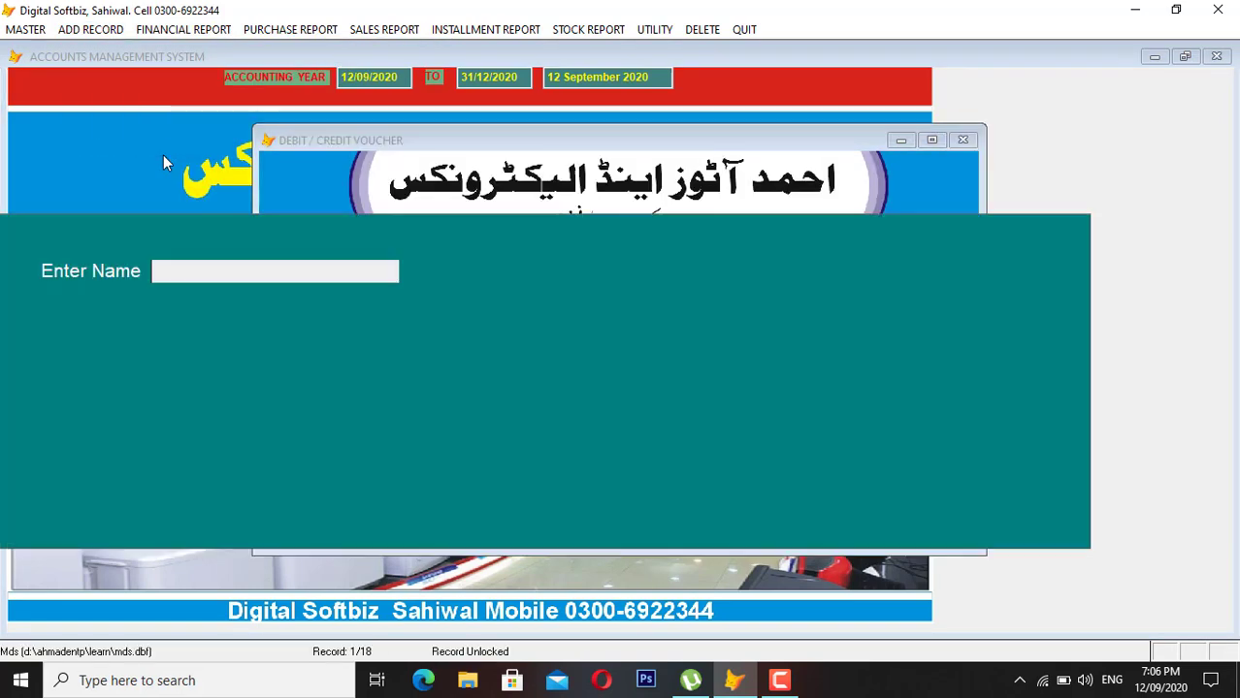
{"action": "type", "text": "PEL"}
{"action": "key", "text": "Return"}
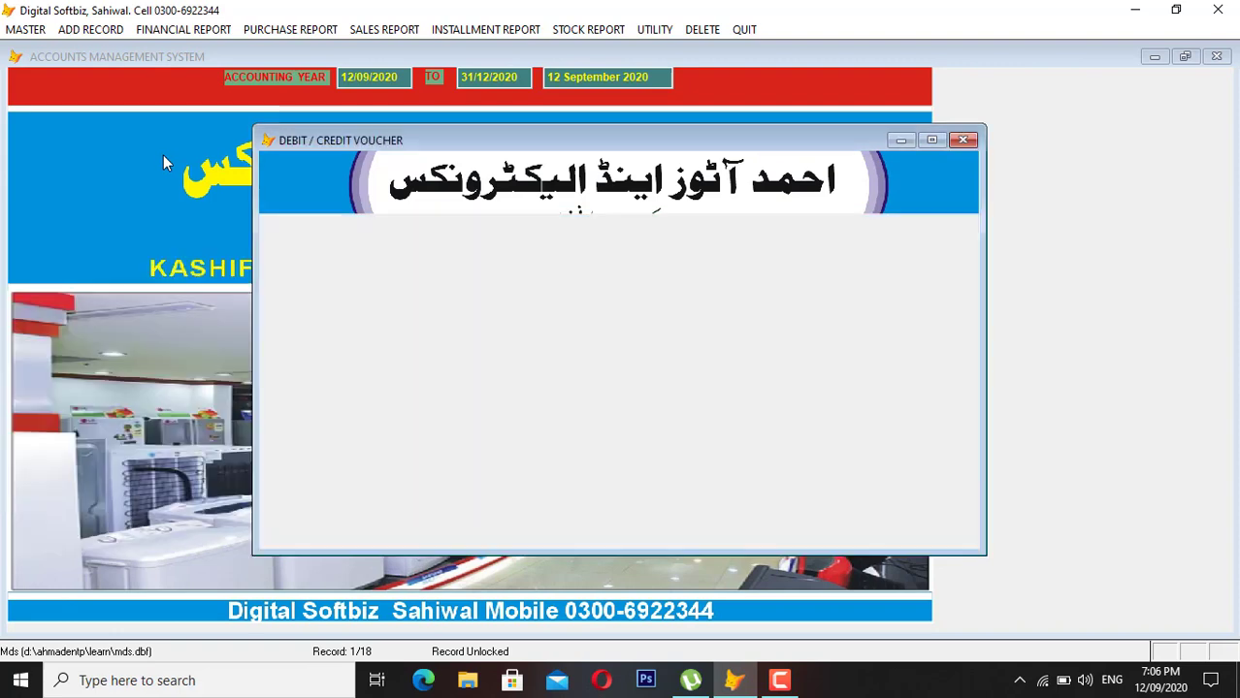
{"action": "key", "text": "Return"}
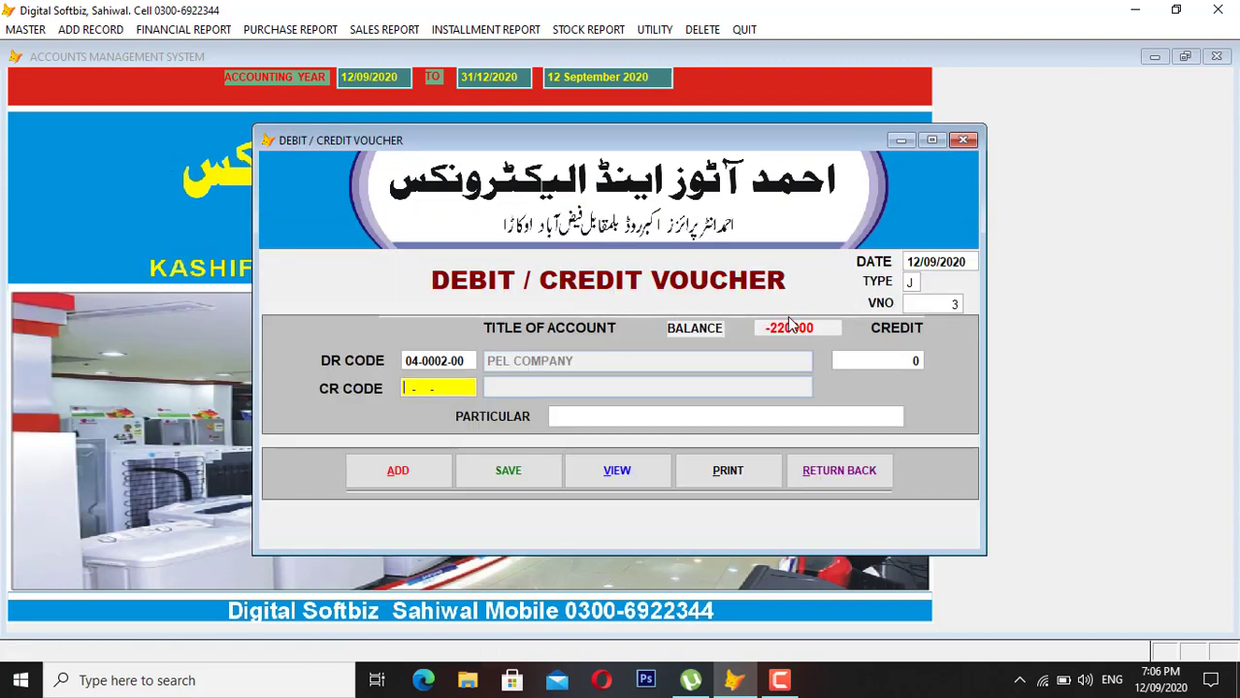
Set the MCB bank account, code 01-0001-00, as the voucher's credit account.
{"action": "key", "text": "Return"}
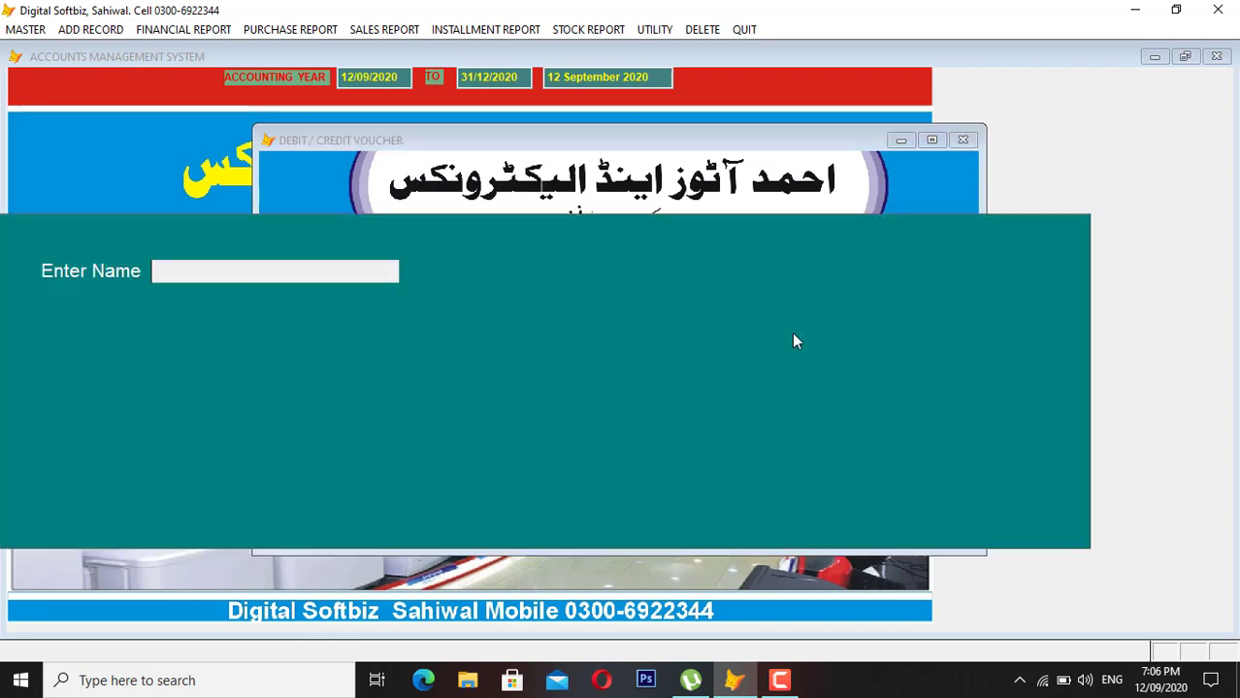
{"action": "type", "text": "MCB"}
{"action": "key", "text": "Return"}
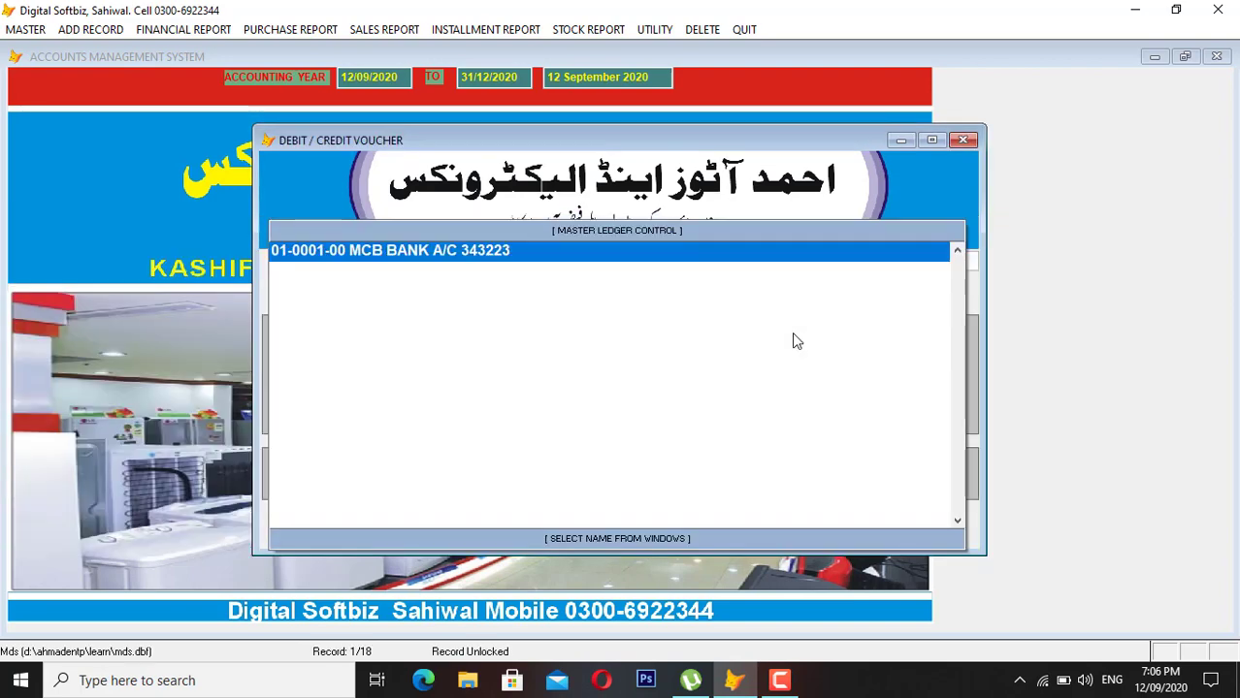
{"action": "key", "text": "Return"}
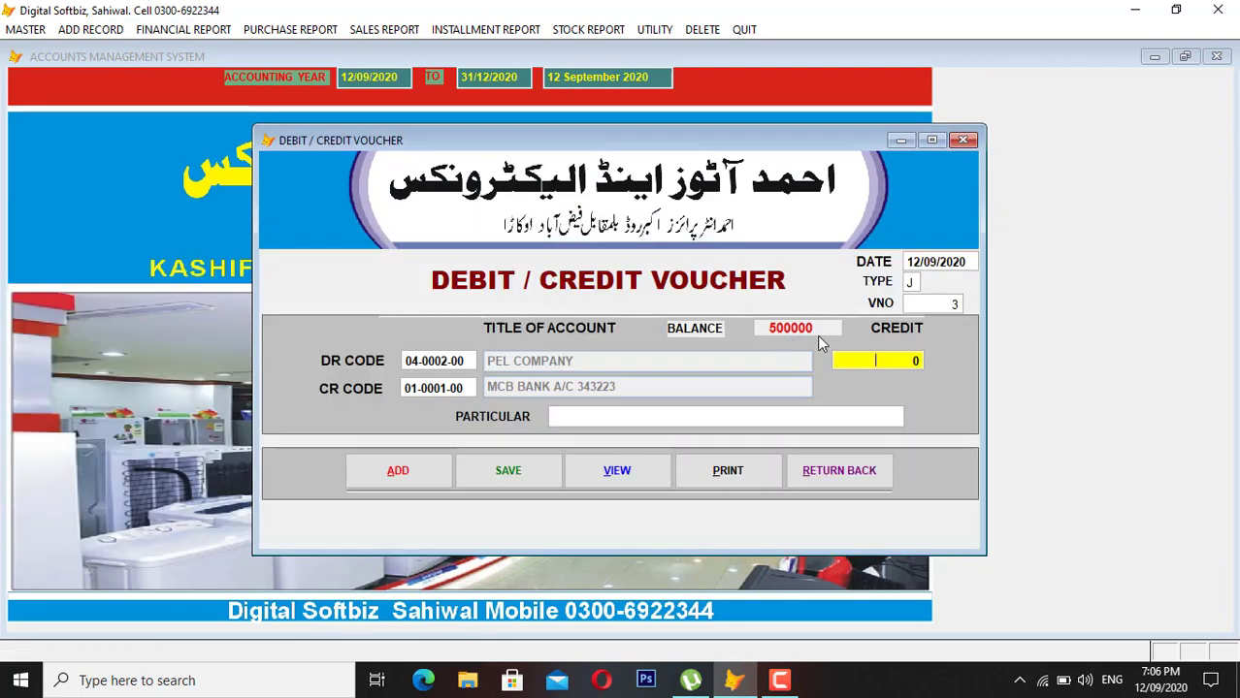
Enter an amount of 200,000 with the particular "online", save the voucher and close the form.
{"action": "type", "text": "200.000 0"}
{"action": "key", "text": "Return"}
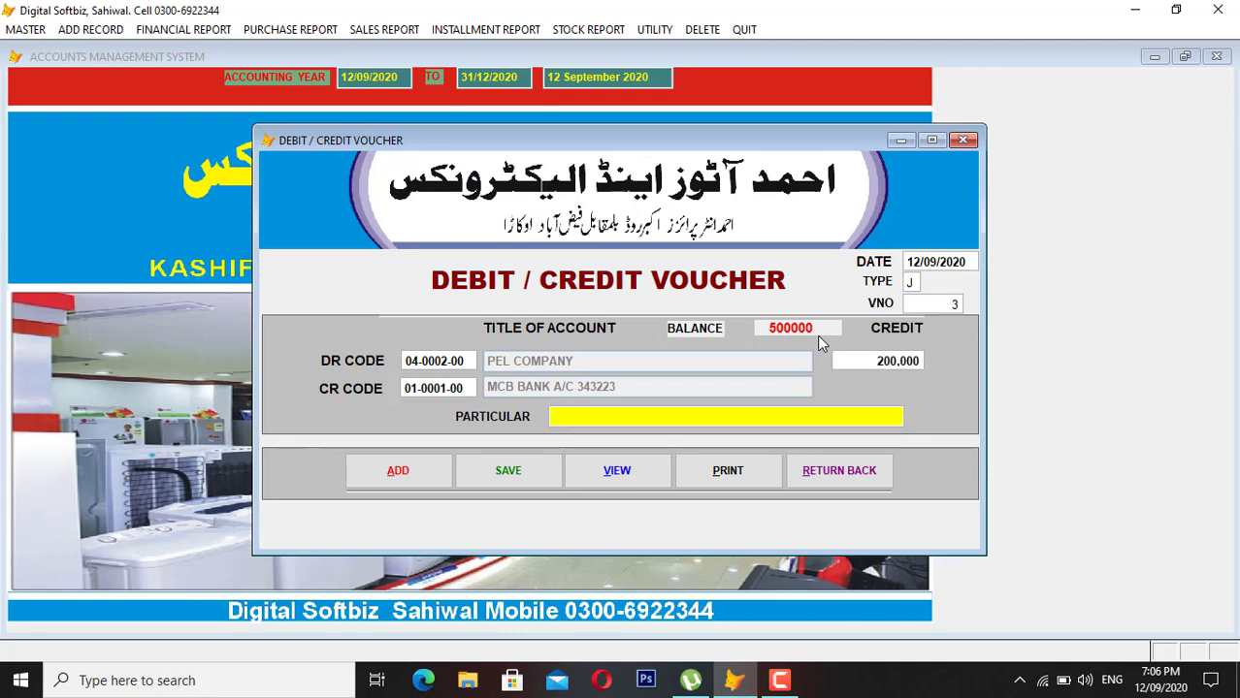
{"action": "key", "text": "Return"}
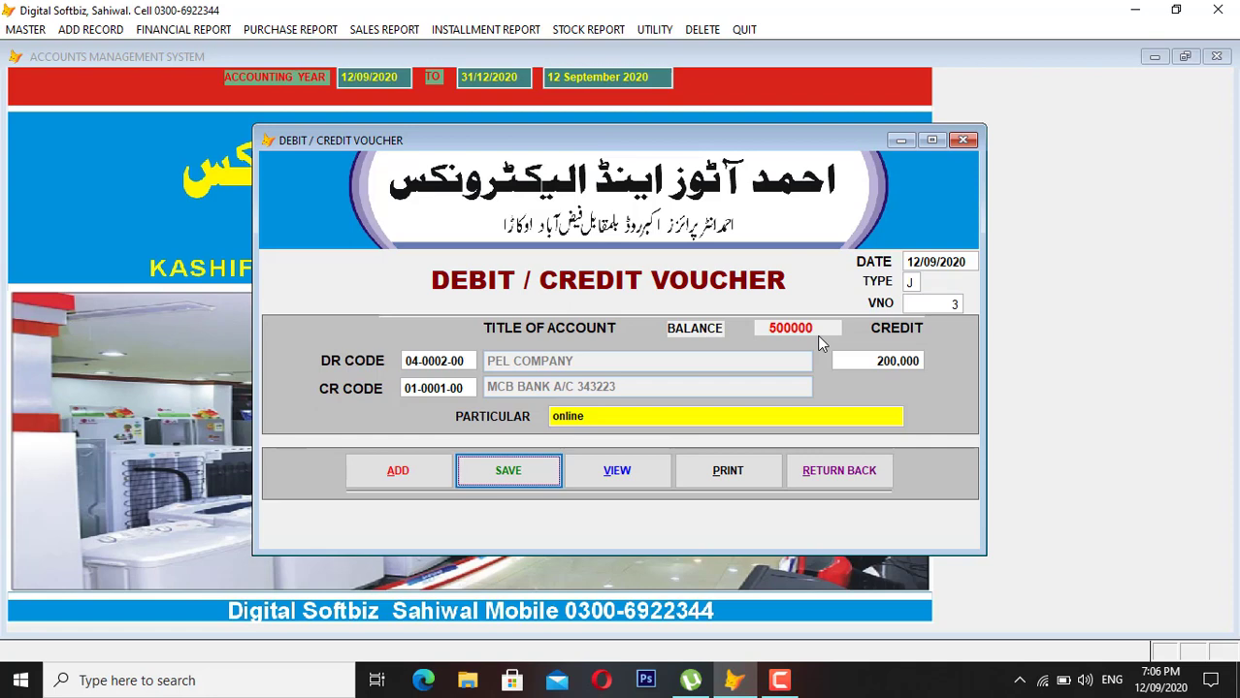
{"action": "key", "text": "Return"}
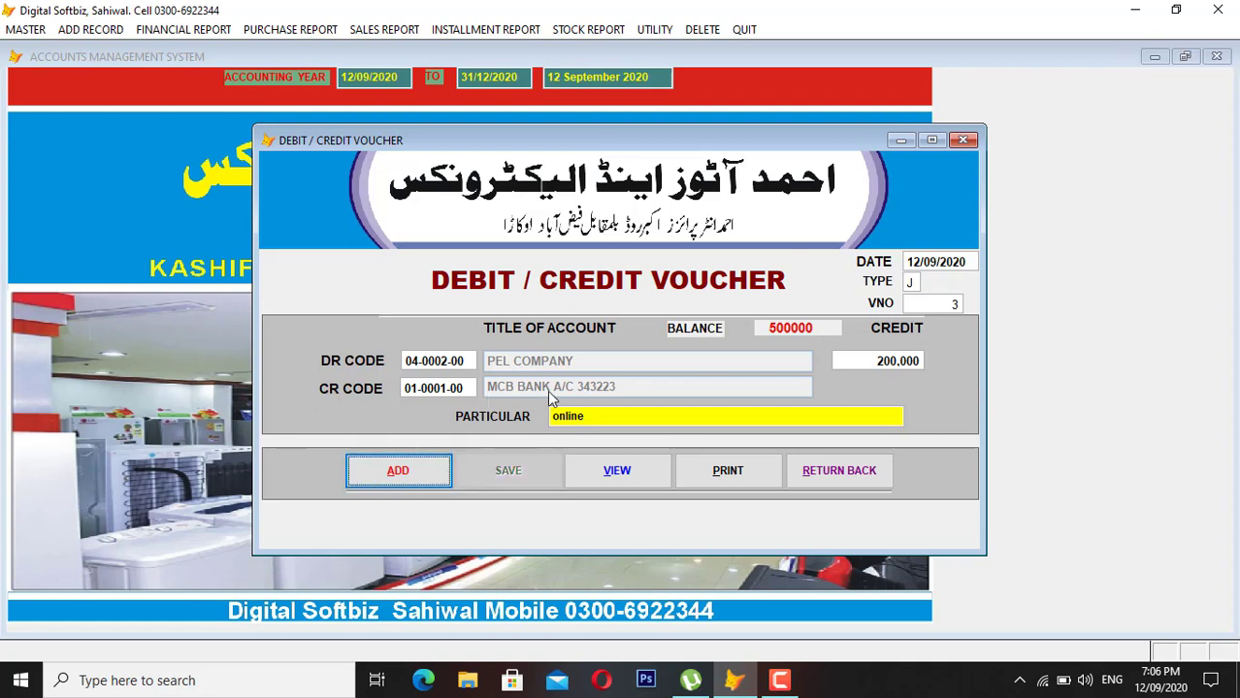
{"action": "left_click", "coordinate": [836, 473]}
Preview the cash book for 12 September 2020 to check its entries, and close the report.
{"action": "left_click", "coordinate": [226, 29]}
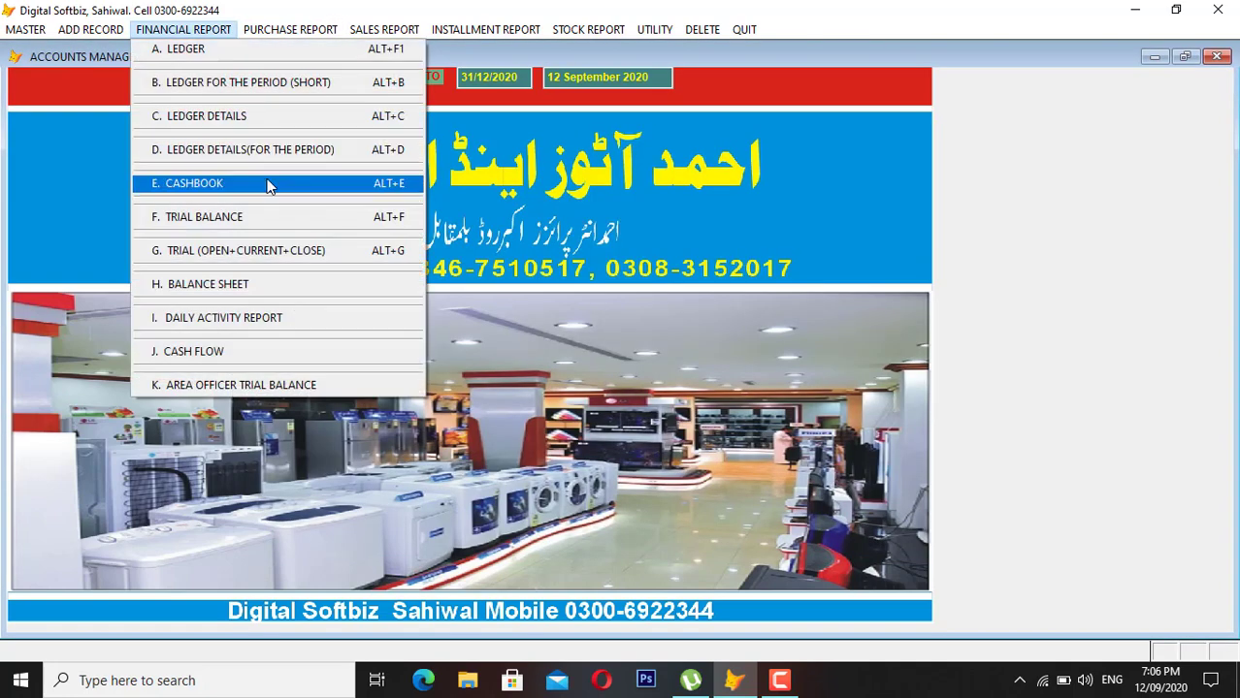
{"action": "left_click", "coordinate": [269, 184]}
{"action": "key", "text": "Return"}
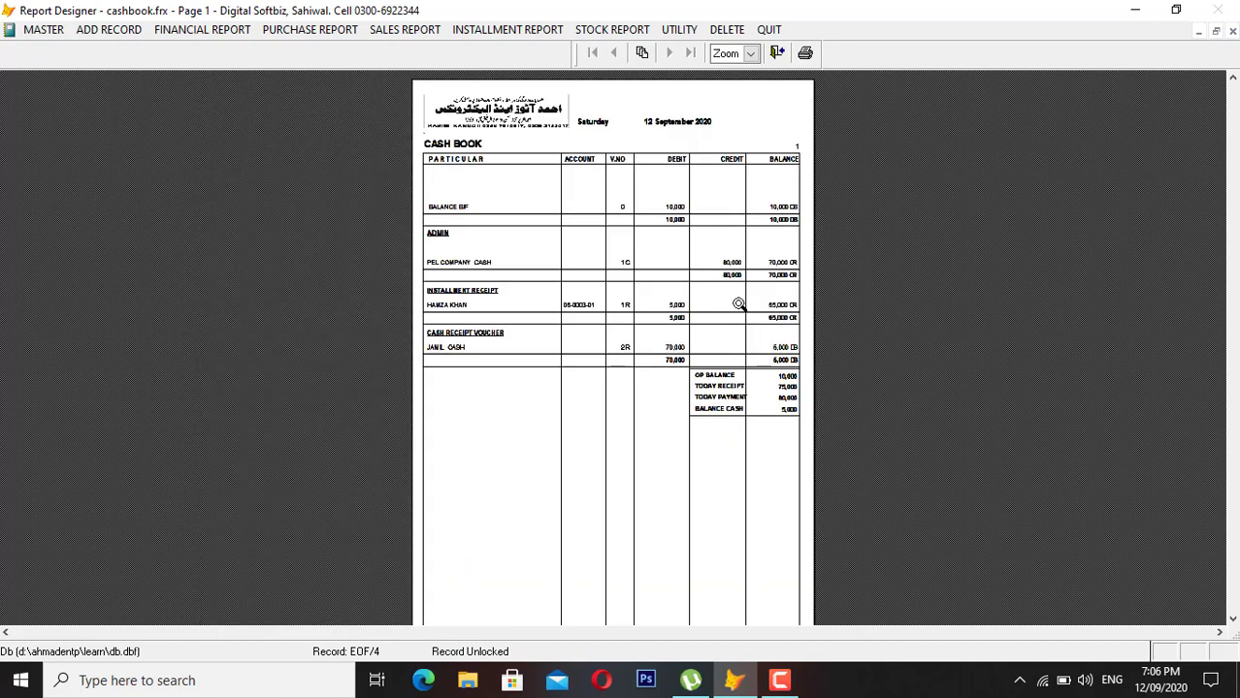
{"action": "left_click", "coordinate": [738, 305]}
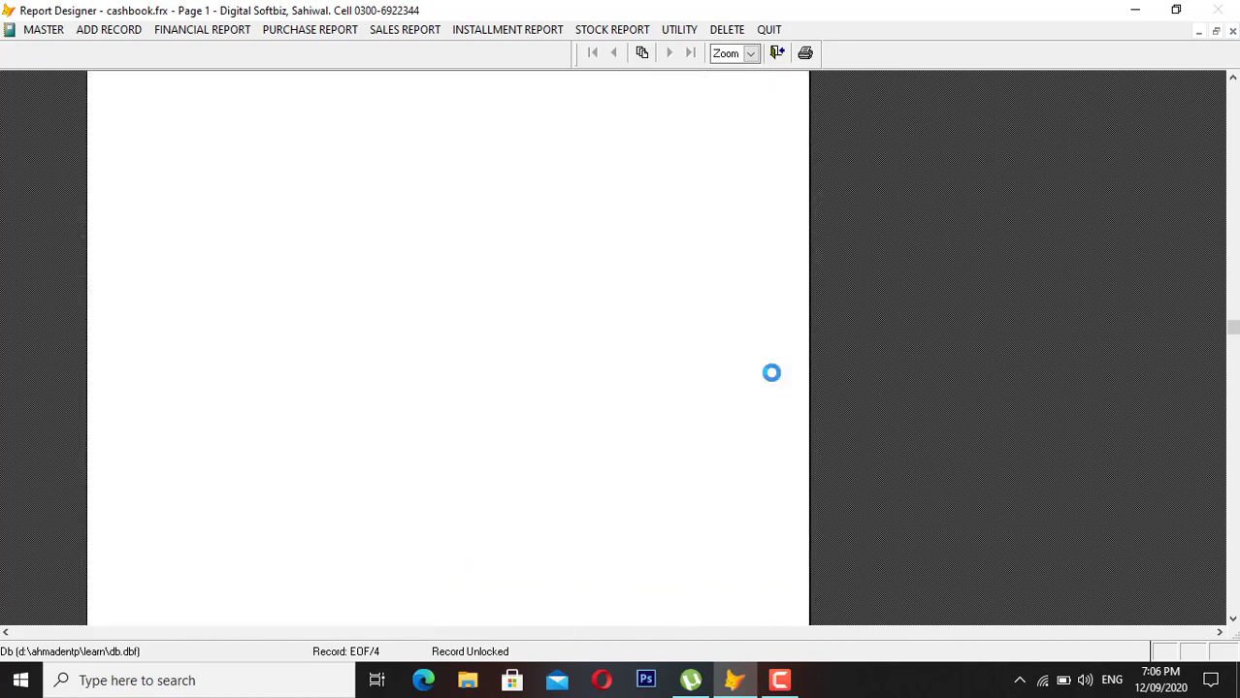
{"action": "key", "text": "Escape"}
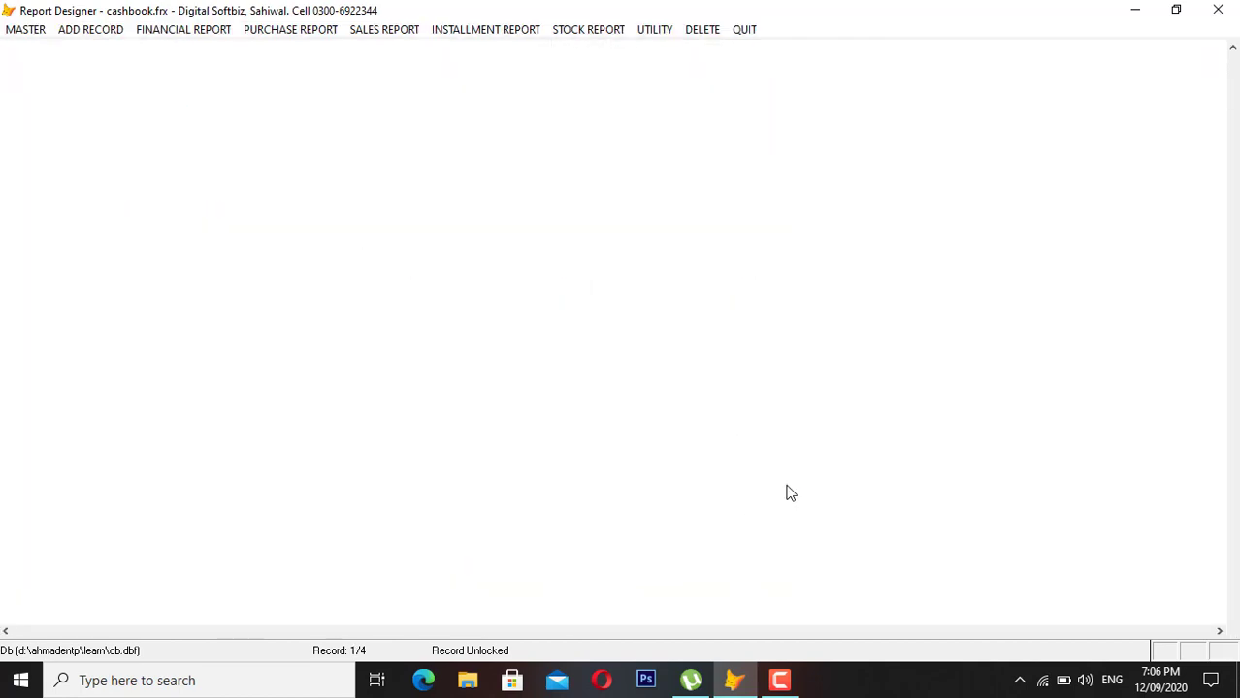
Preview the PEL COMPANY ledger from 01/07/2015 to 12/09/2020 to check the online payment and the balance.
{"action": "left_click", "coordinate": [194, 30]}
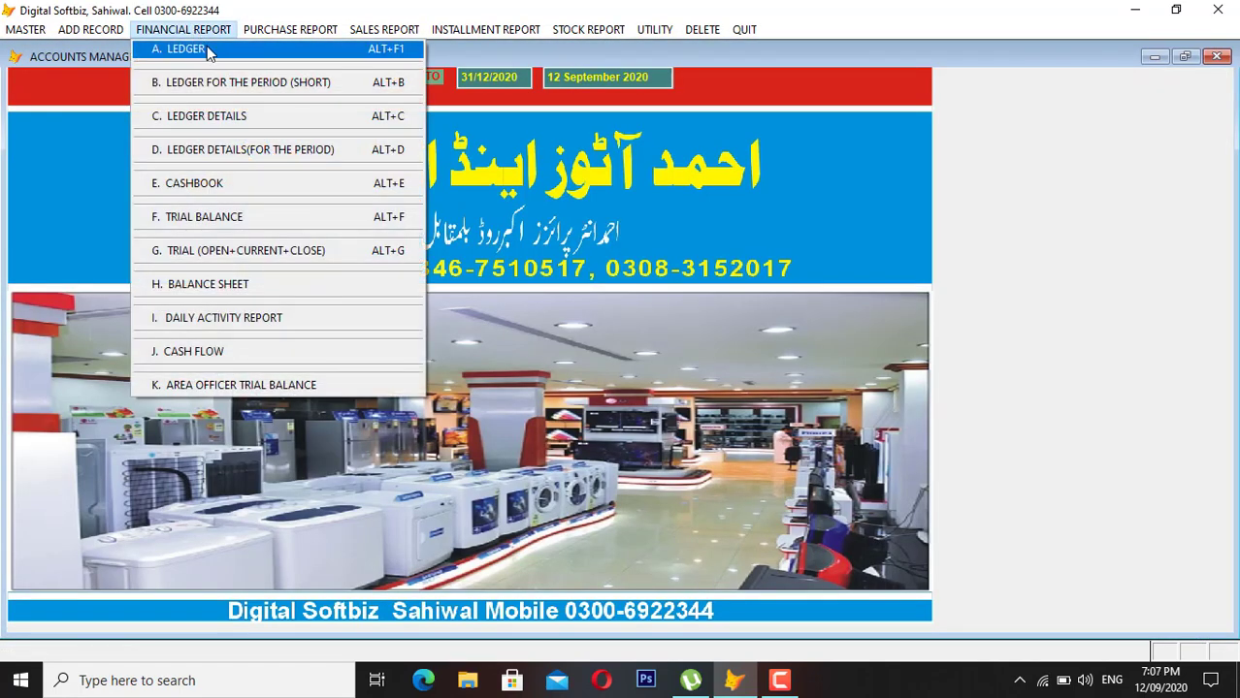
{"action": "left_click", "coordinate": [207, 46]}
{"action": "type", "text": "PE"}
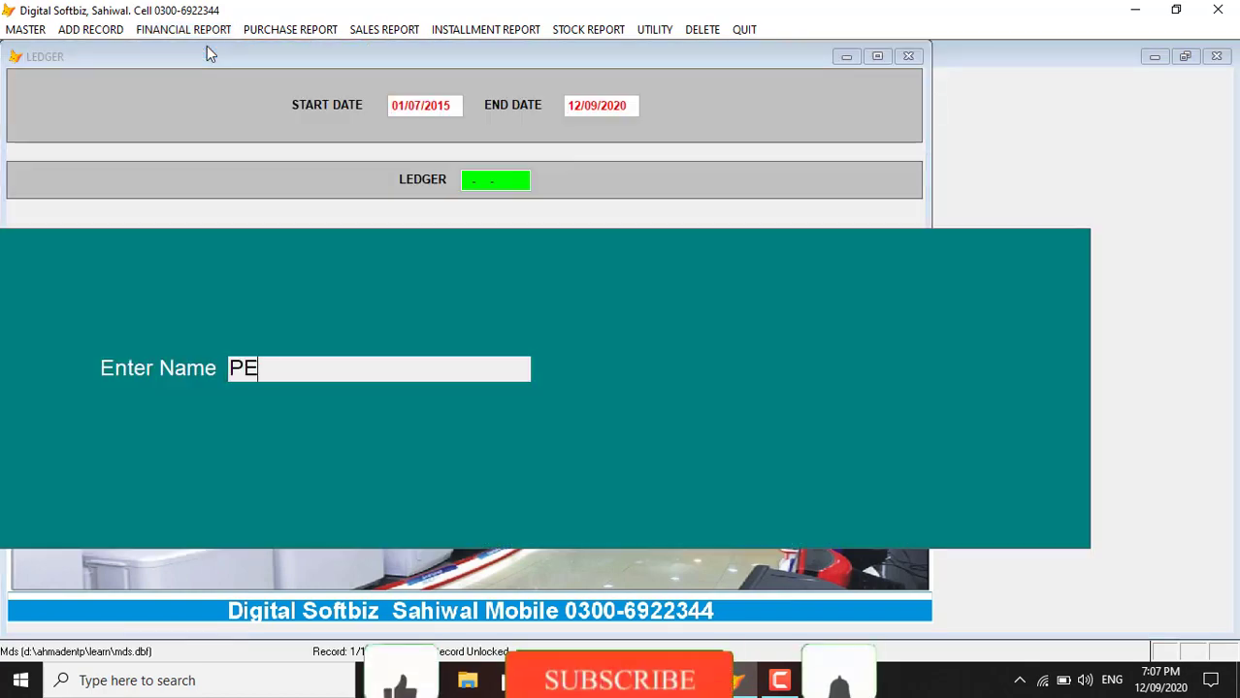
{"action": "key", "text": "Return"}
{"action": "key", "text": "Return"}
{"action": "key", "text": "Return"}
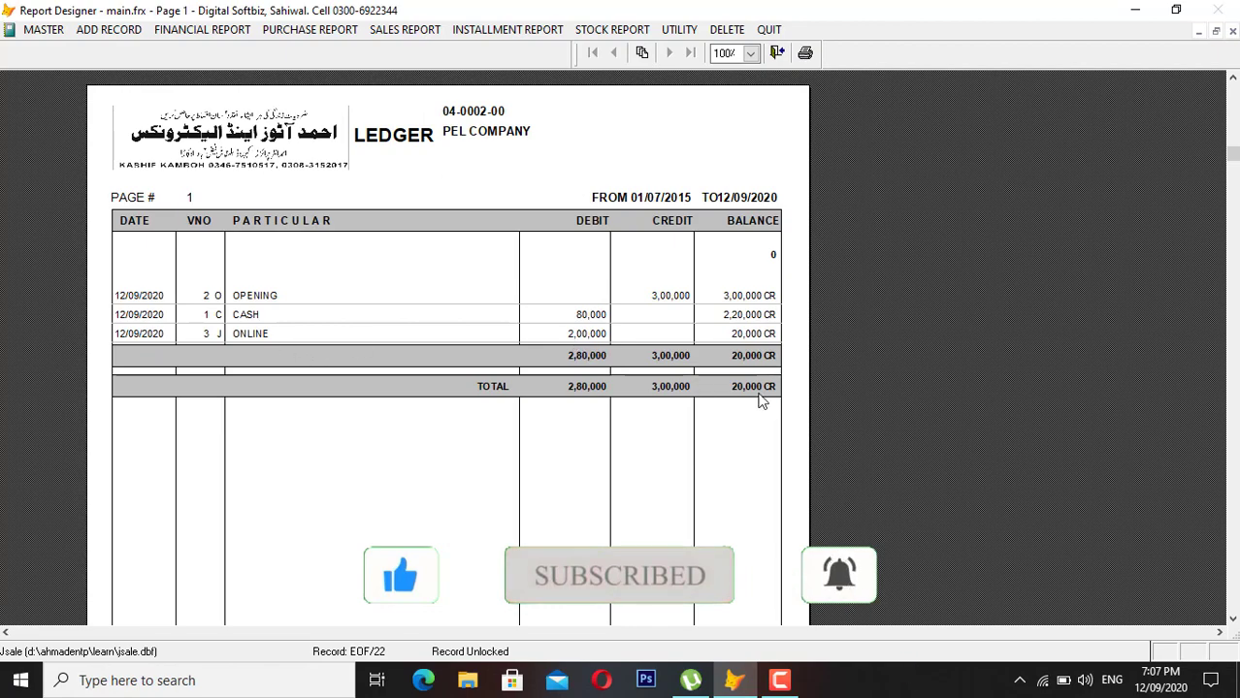
{"action": "key", "text": "Escape"}
Preview the MCB bank account ledger from 01/07/2015 to 12/09/2020 to check the credit entry for the transfer.
{"action": "left_click", "coordinate": [206, 30]}
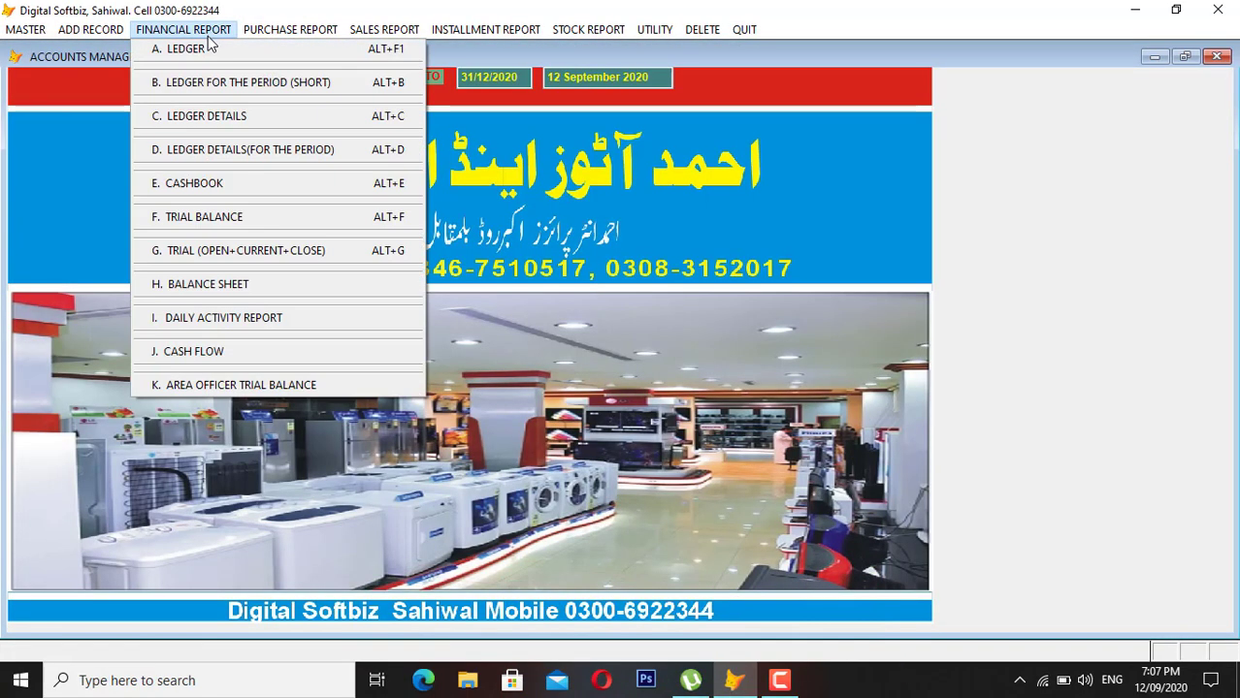
{"action": "left_click", "coordinate": [211, 49]}
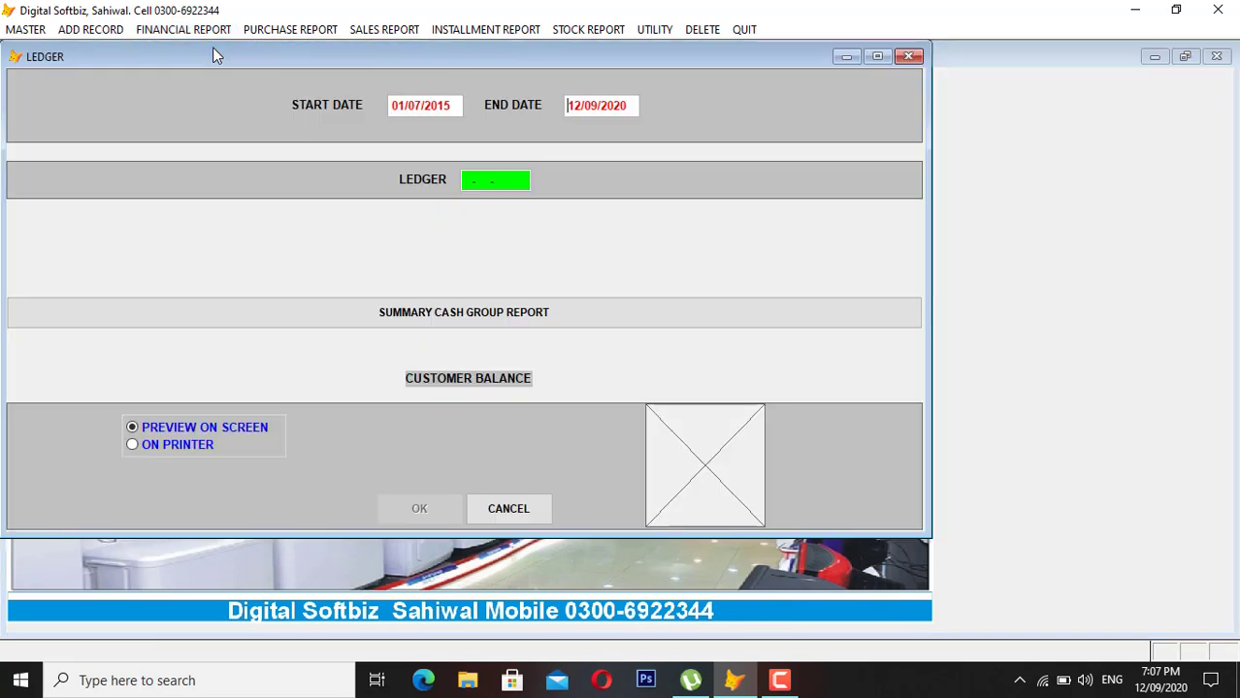
{"action": "type", "text": "MCB"}
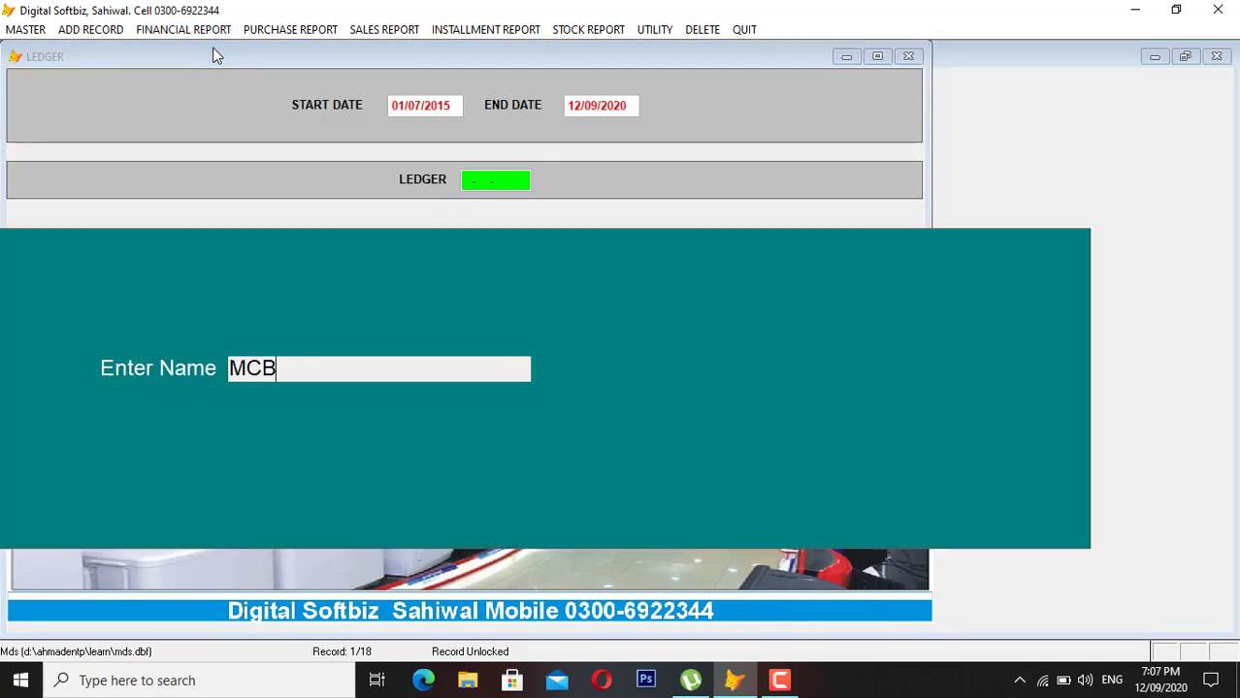
{"action": "key", "text": "Return"}
{"action": "key", "text": "Return"}
{"action": "key", "text": "Return"}
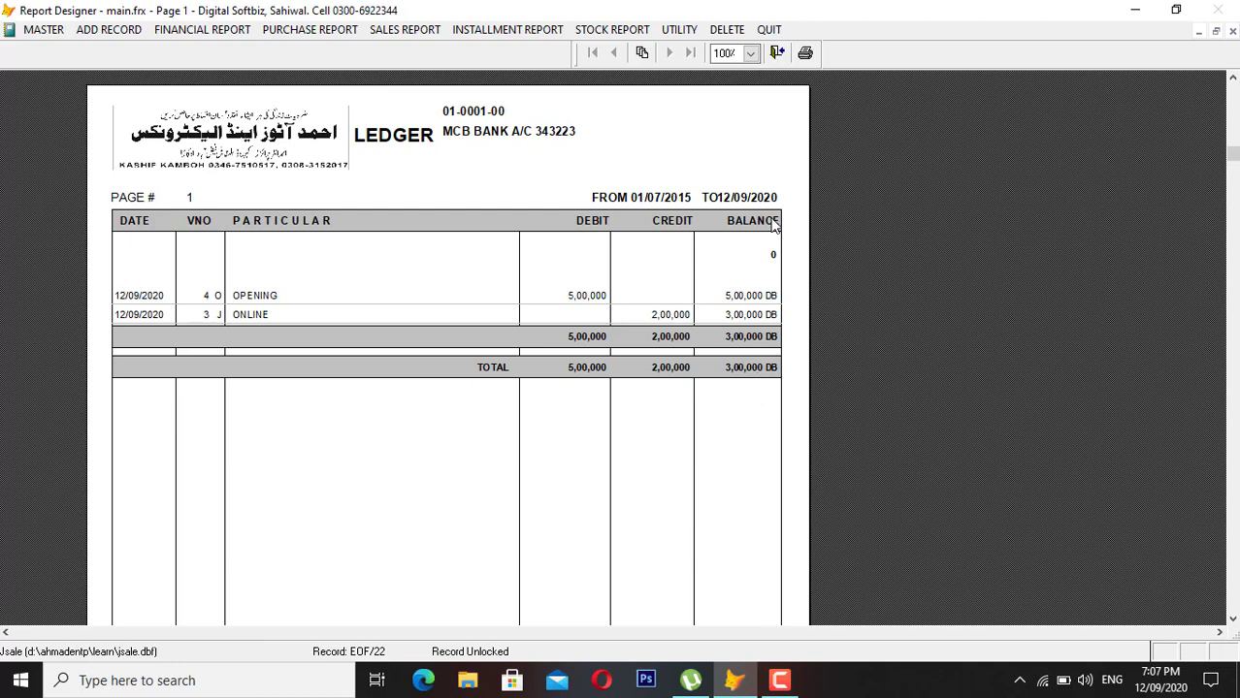
{"action": "key", "text": "Escape"}
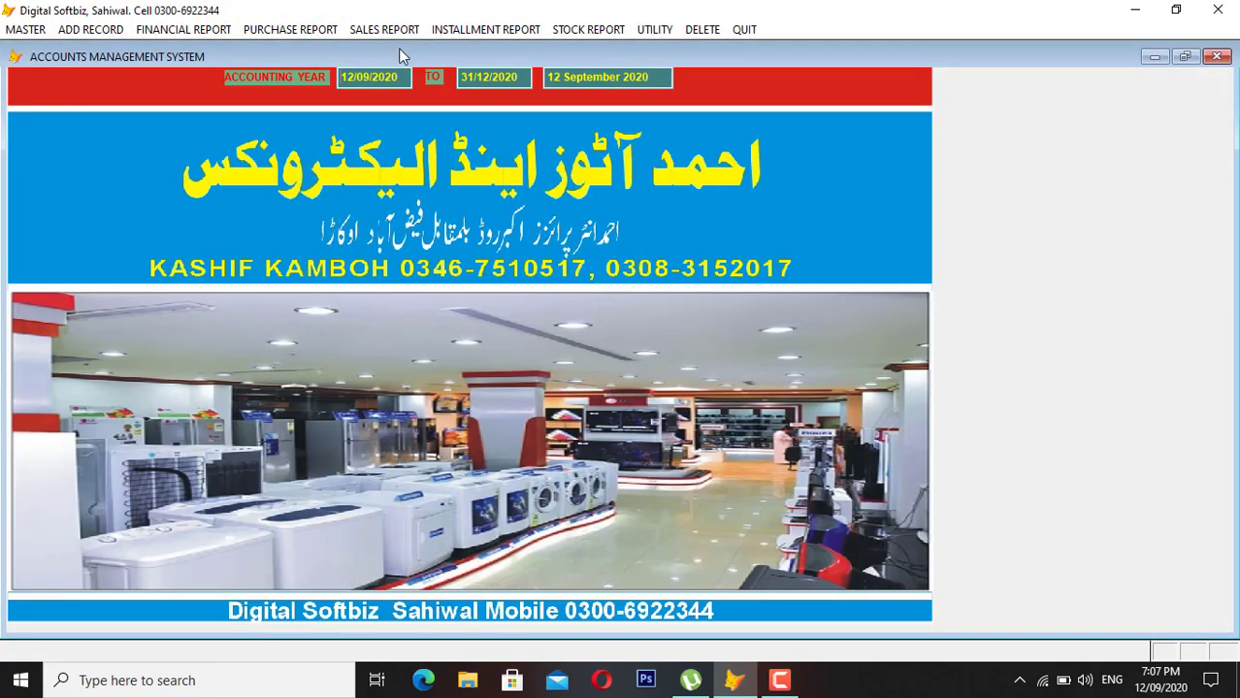
Open the master company profile and look through the full list of product companies, closing the list at the end.
{"action": "left_click", "coordinate": [26, 30]}
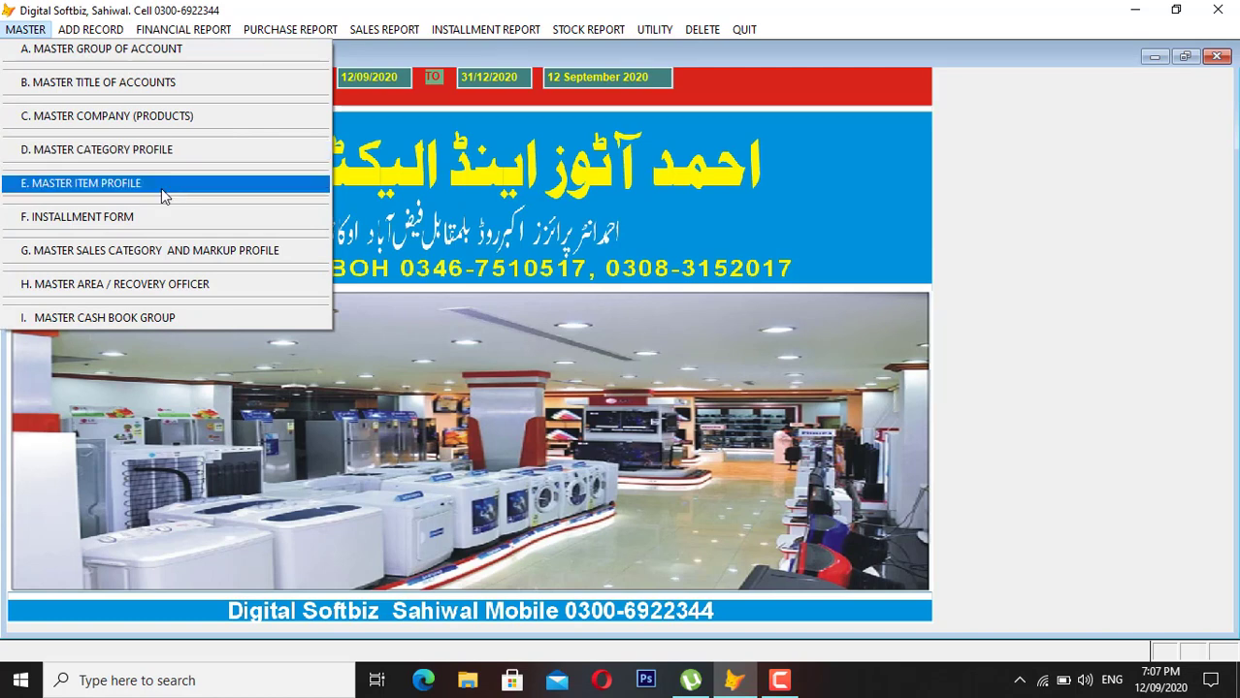
{"action": "left_click", "coordinate": [150, 118]}
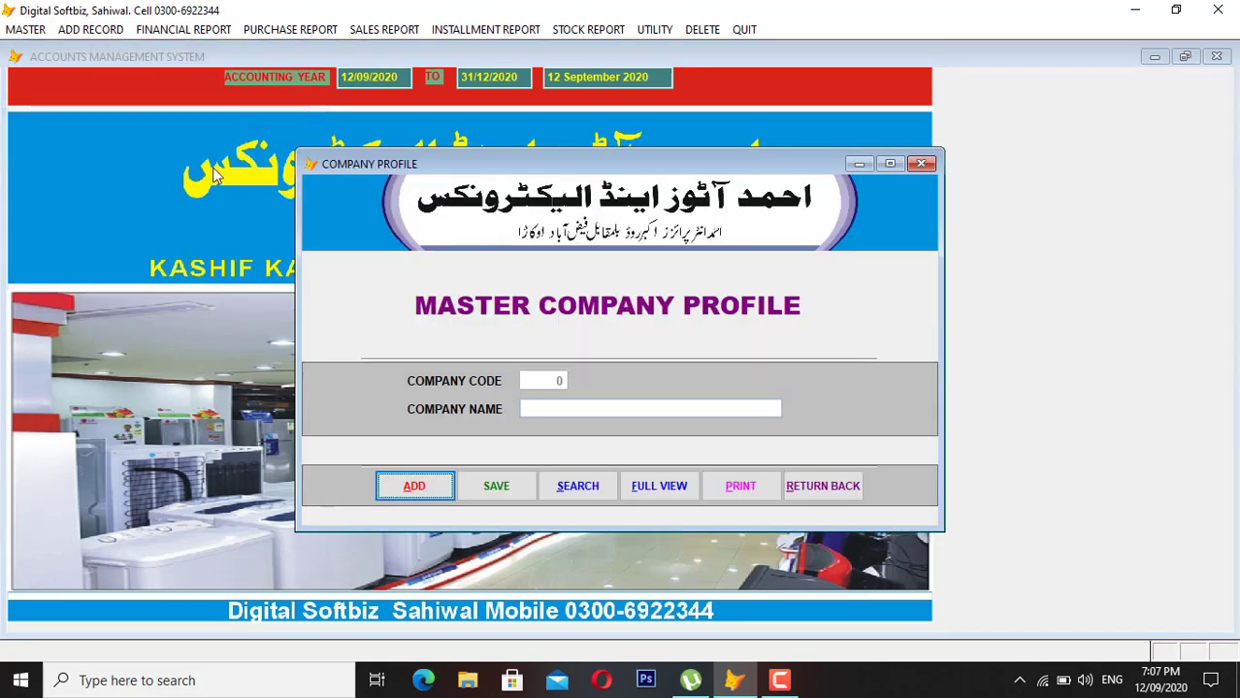
{"action": "left_click", "coordinate": [682, 497]}
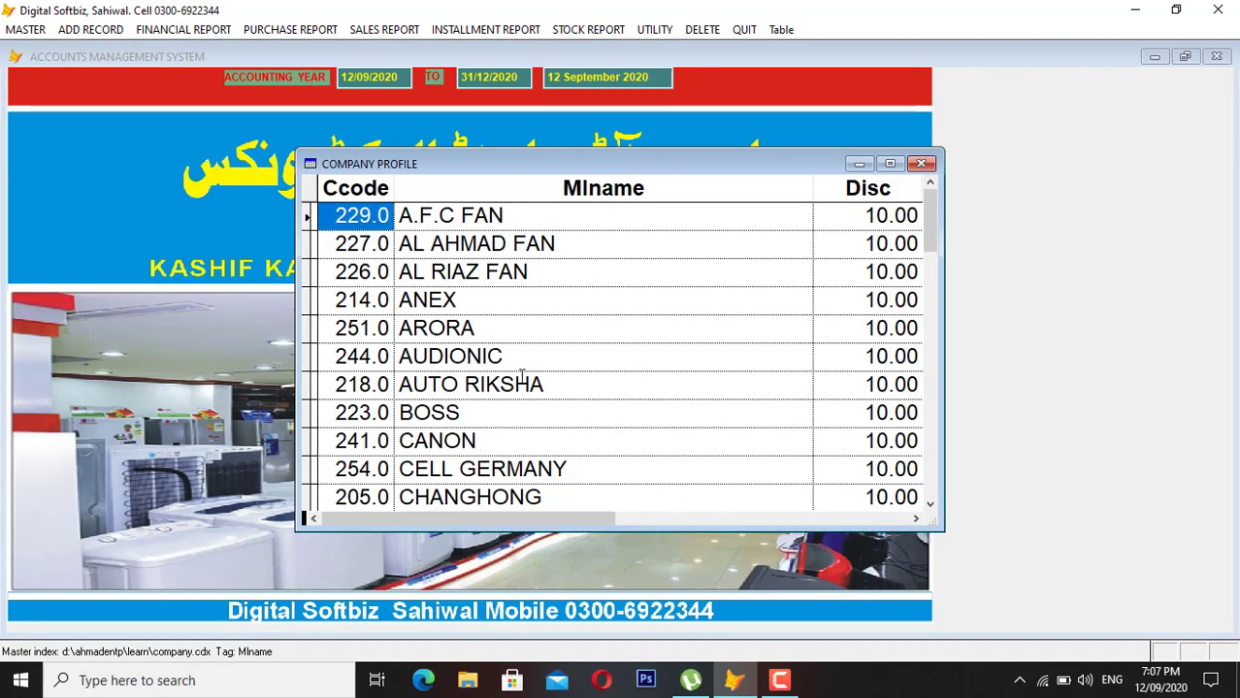
{"action": "scroll", "coordinate": [521, 377], "scroll_direction": "down", "scroll_amount": 2}
{"action": "left_click", "coordinate": [489, 273]}
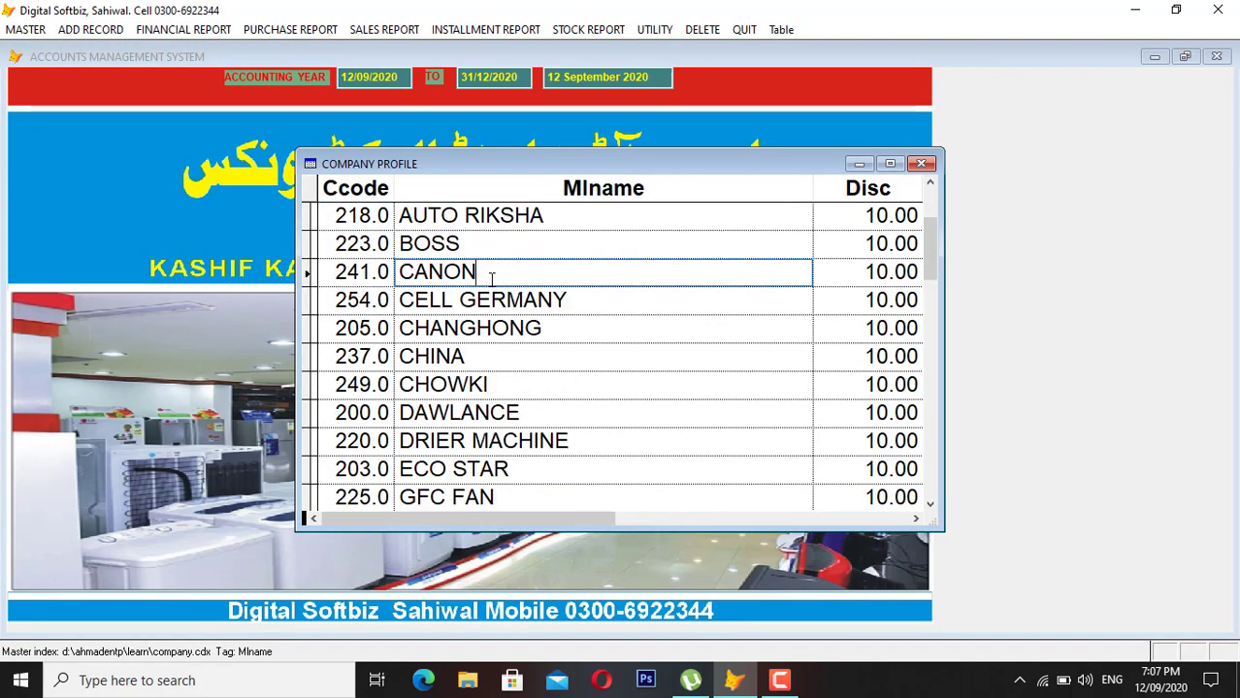
{"action": "left_click", "coordinate": [498, 248]}
{"action": "left_click", "coordinate": [501, 268]}
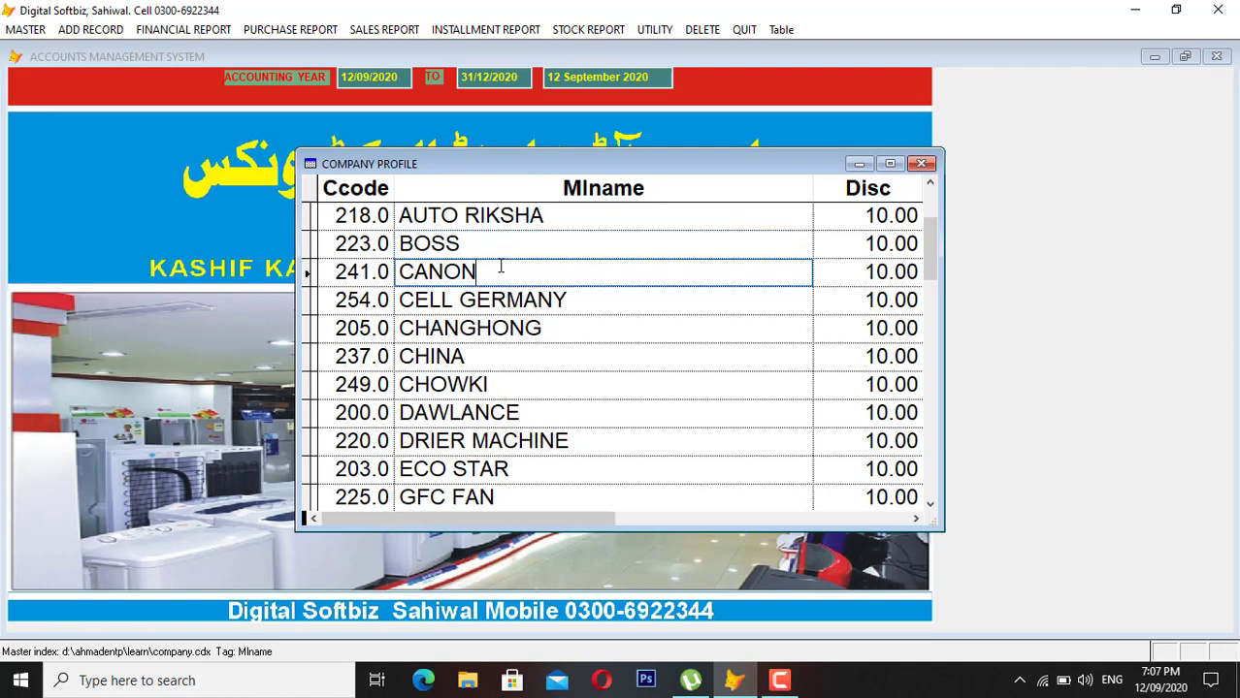
{"action": "left_click", "coordinate": [500, 330]}
{"action": "scroll", "coordinate": [511, 358], "scroll_direction": "down", "scroll_amount": 4}
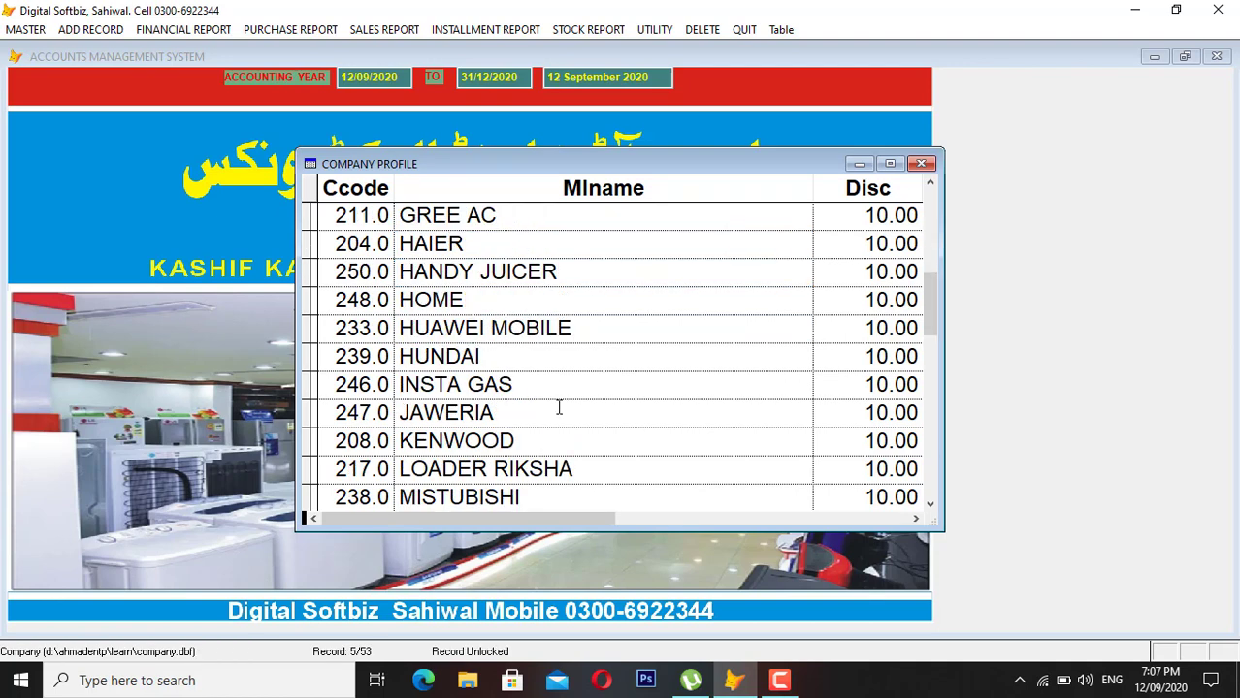
{"action": "scroll", "coordinate": [559, 408], "scroll_direction": "down", "scroll_amount": 4}
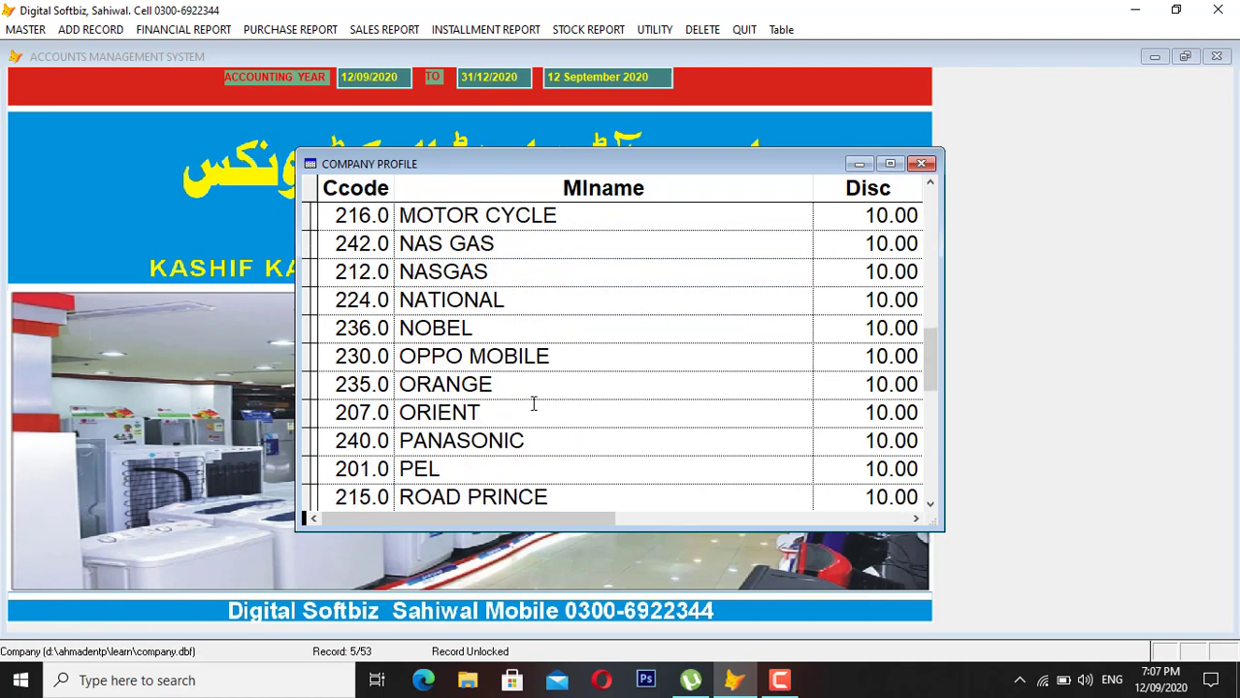
{"action": "left_click", "coordinate": [532, 403]}
{"action": "scroll", "coordinate": [582, 385], "scroll_direction": "down", "scroll_amount": 4}
{"action": "left_click", "coordinate": [530, 356]}
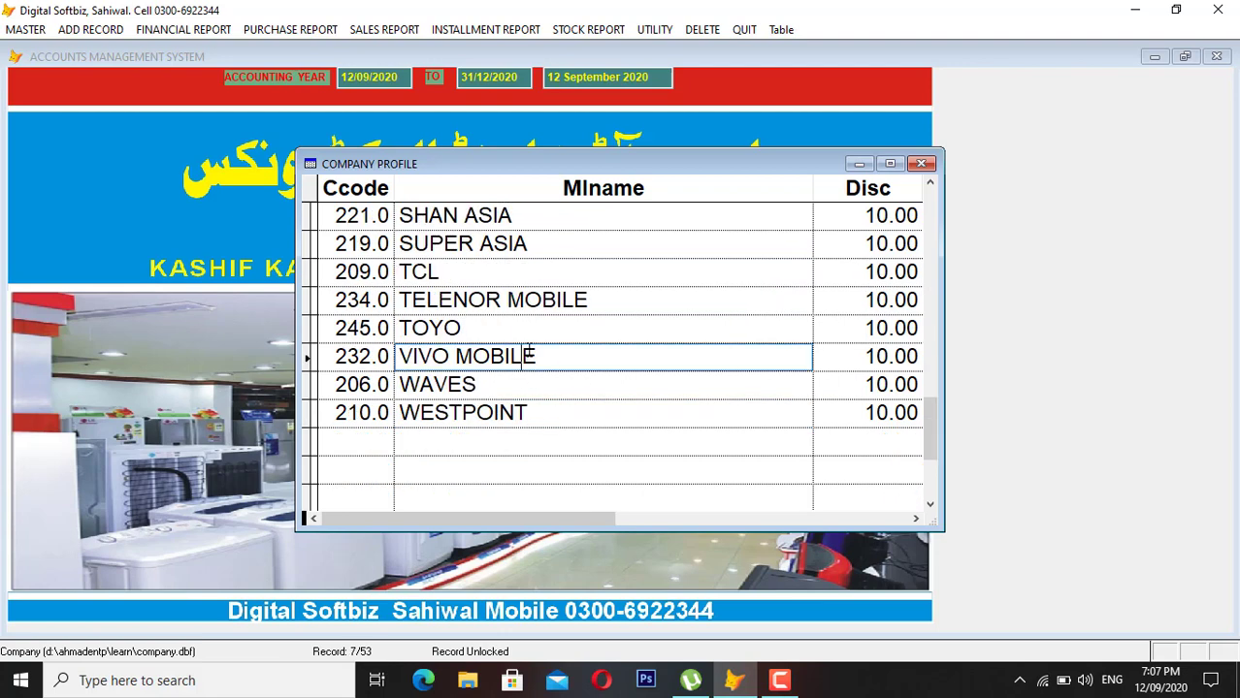
{"action": "left_click", "coordinate": [528, 329]}
{"action": "left_click", "coordinate": [530, 356]}
{"action": "left_click", "coordinate": [531, 279]}
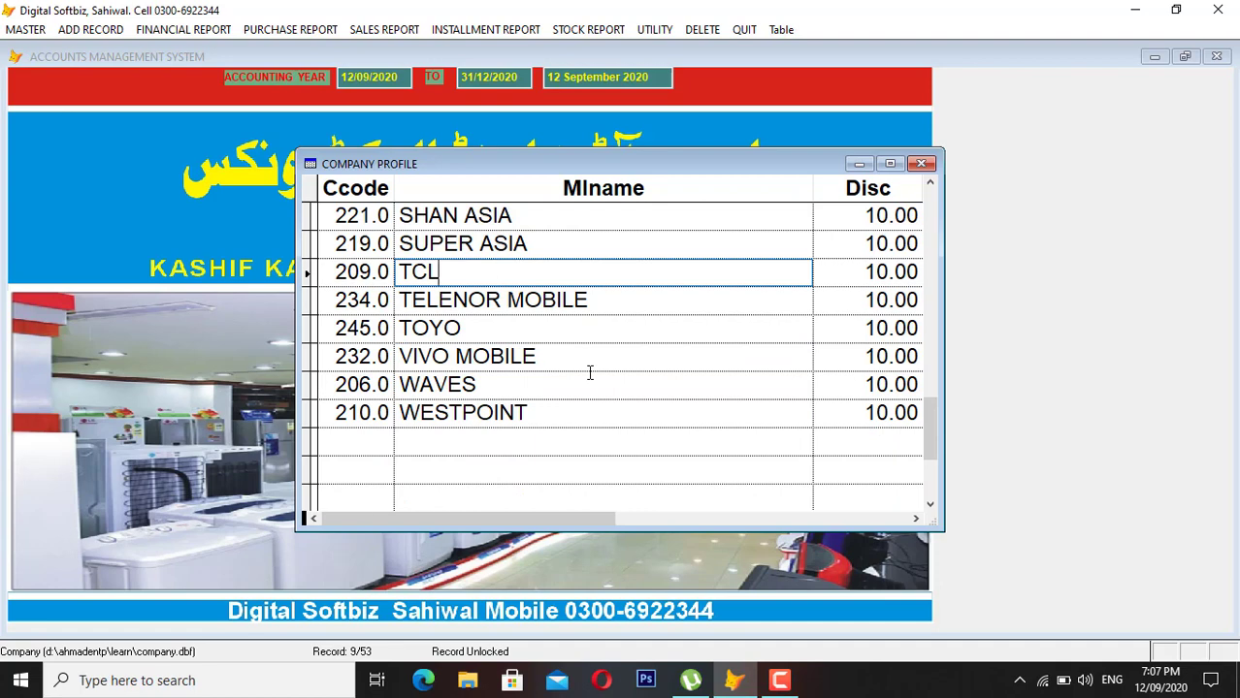
{"action": "key", "text": "Escape"}
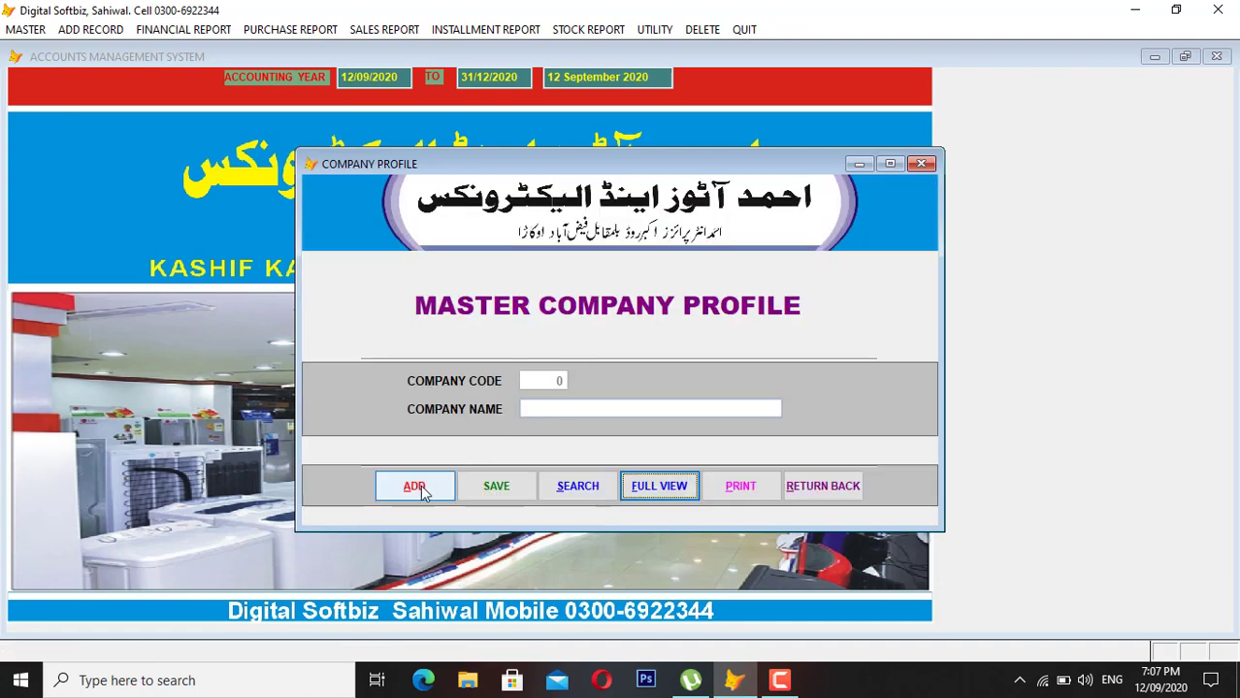
Add a product company named AISA GO PLUS to the master company profile, save it, and leave the form.
{"action": "left_click", "coordinate": [420, 494]}
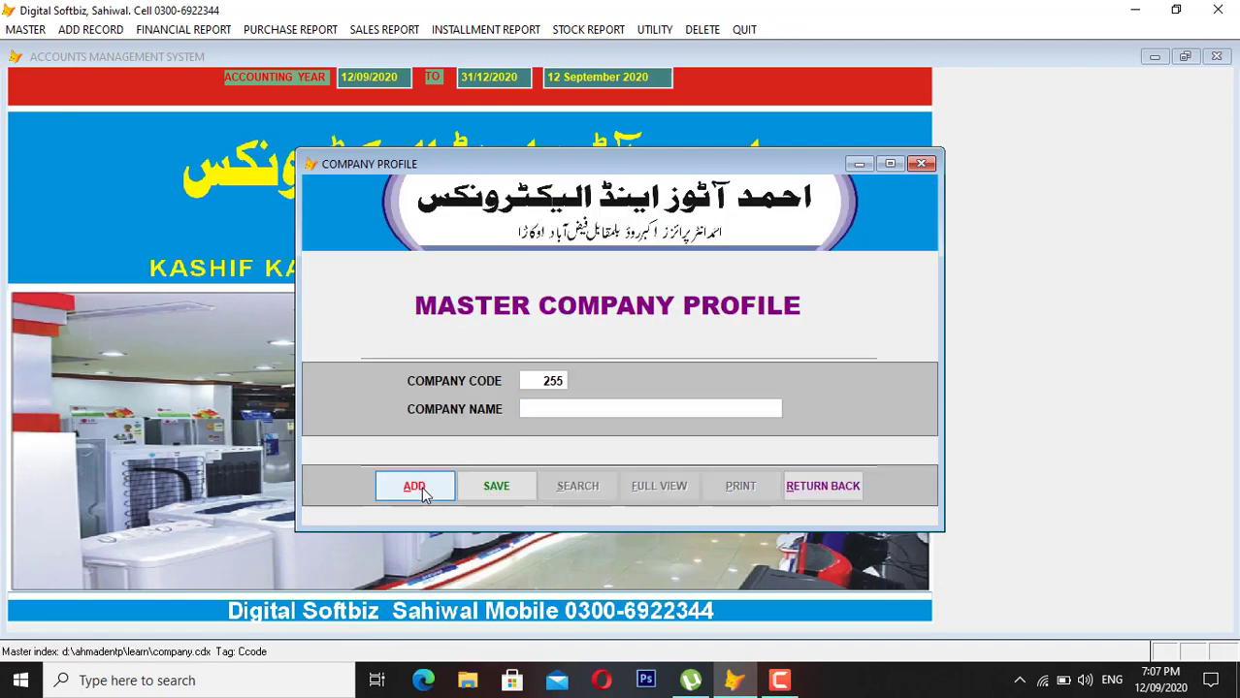
{"action": "type", "text": "A"}
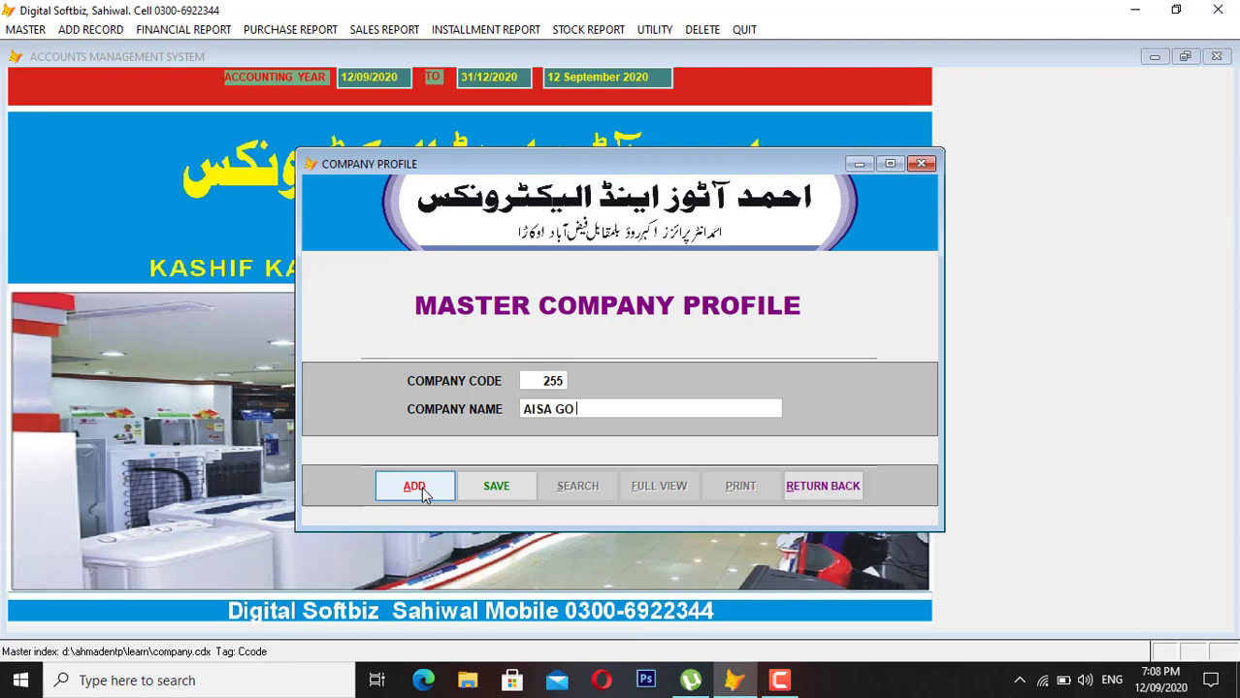
{"action": "type", "text": "ISA GO "}
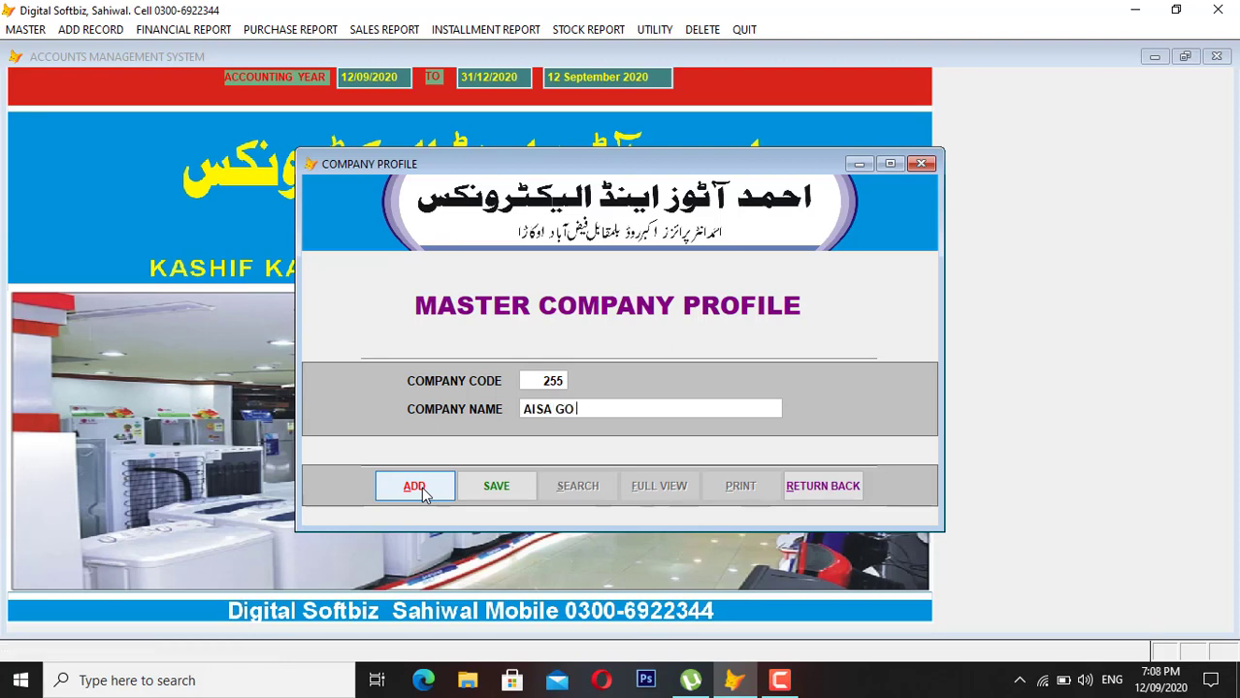
{"action": "type", "text": "PLUS"}
{"action": "key", "text": "Return"}
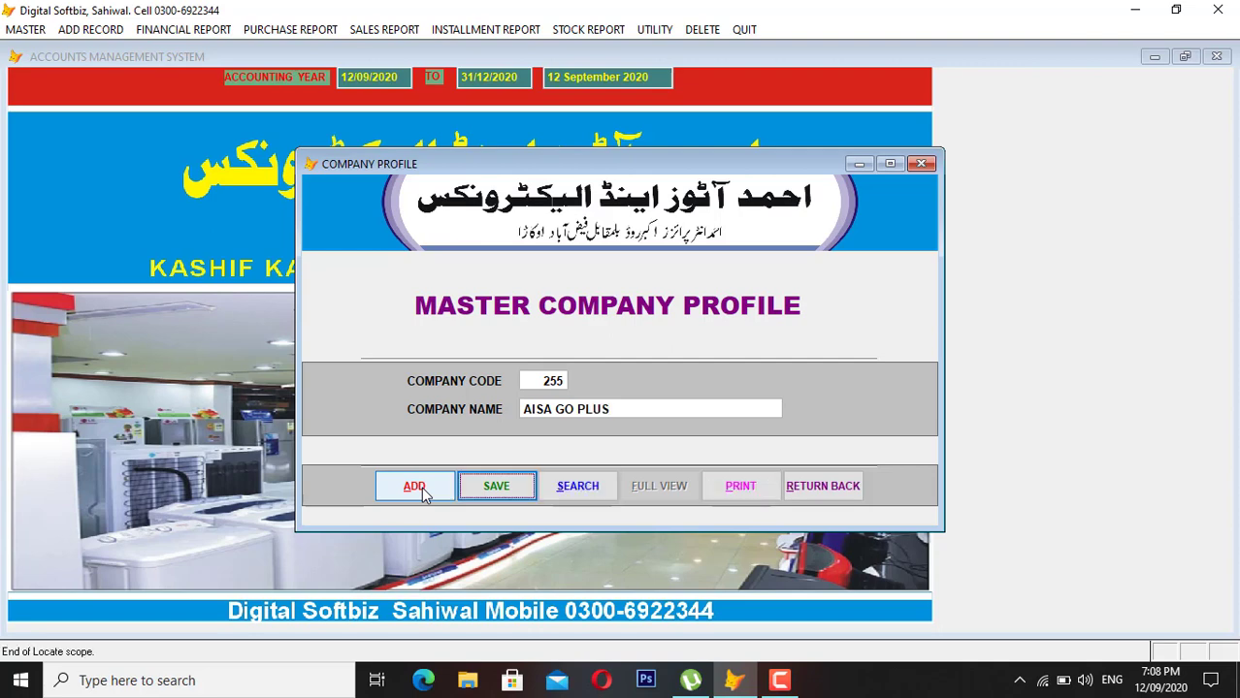
{"action": "key", "text": "Return"}
{"action": "left_click", "coordinate": [813, 485]}
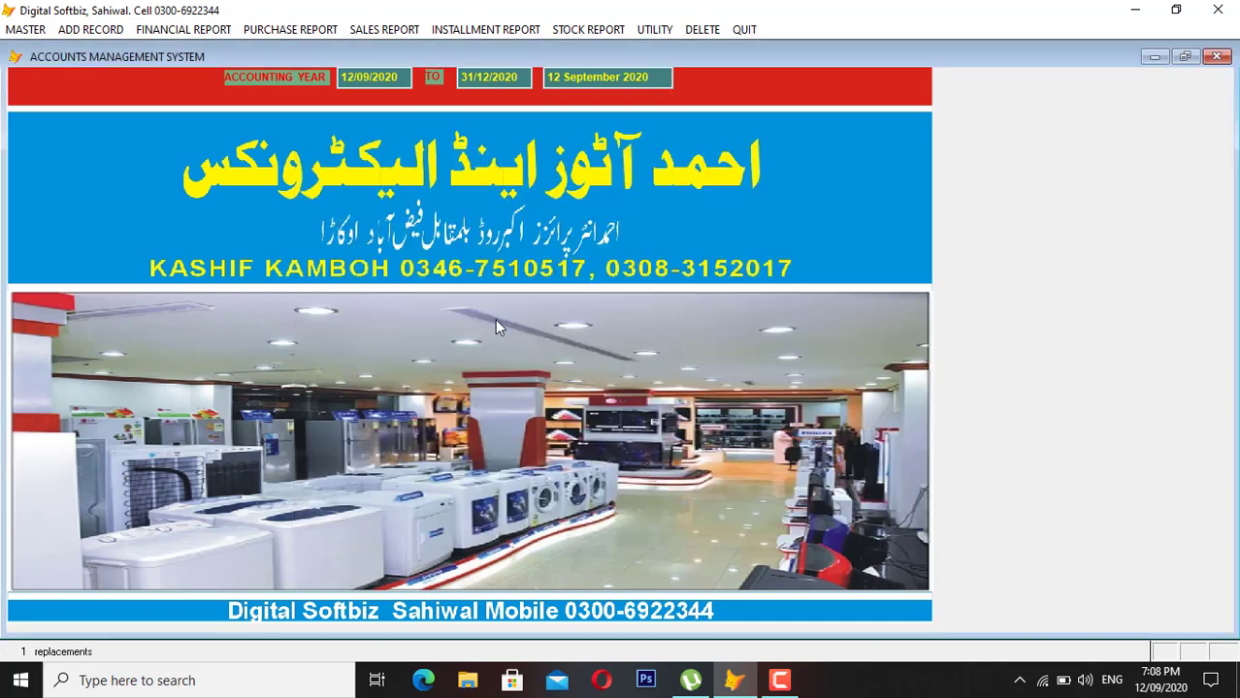
Open the master category profile and look through the full list of brands, closing the list at the end.
{"action": "left_click", "coordinate": [26, 29]}
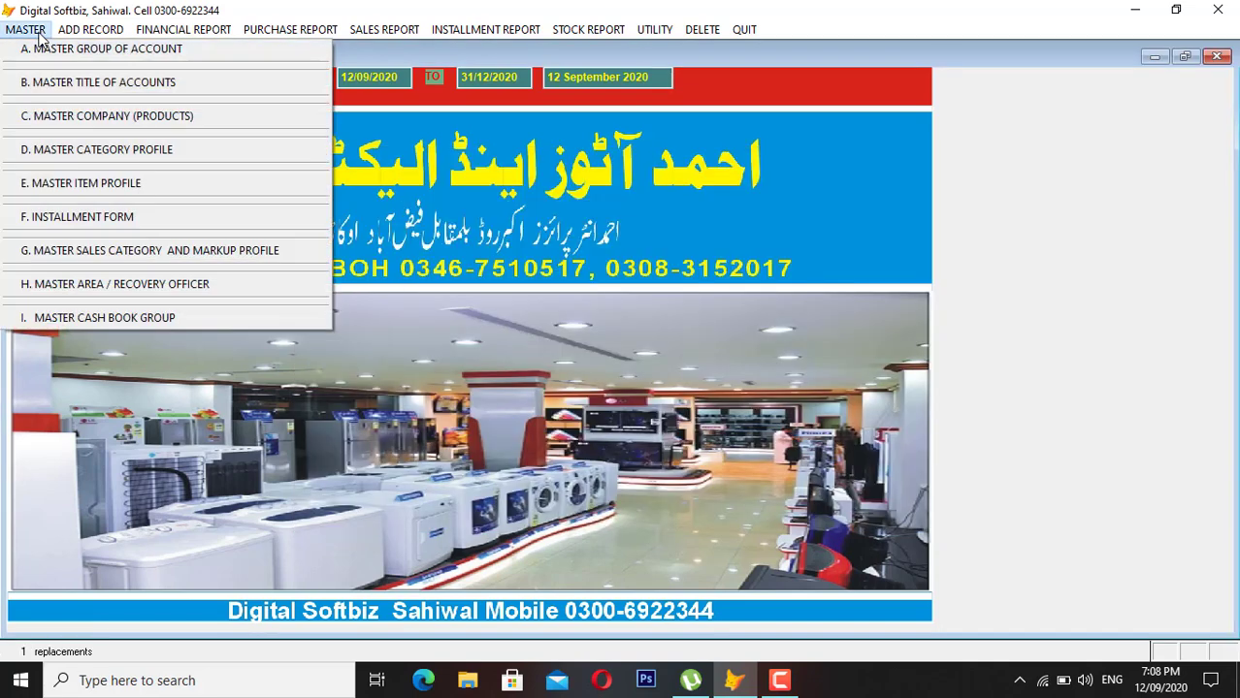
{"action": "left_click", "coordinate": [94, 155]}
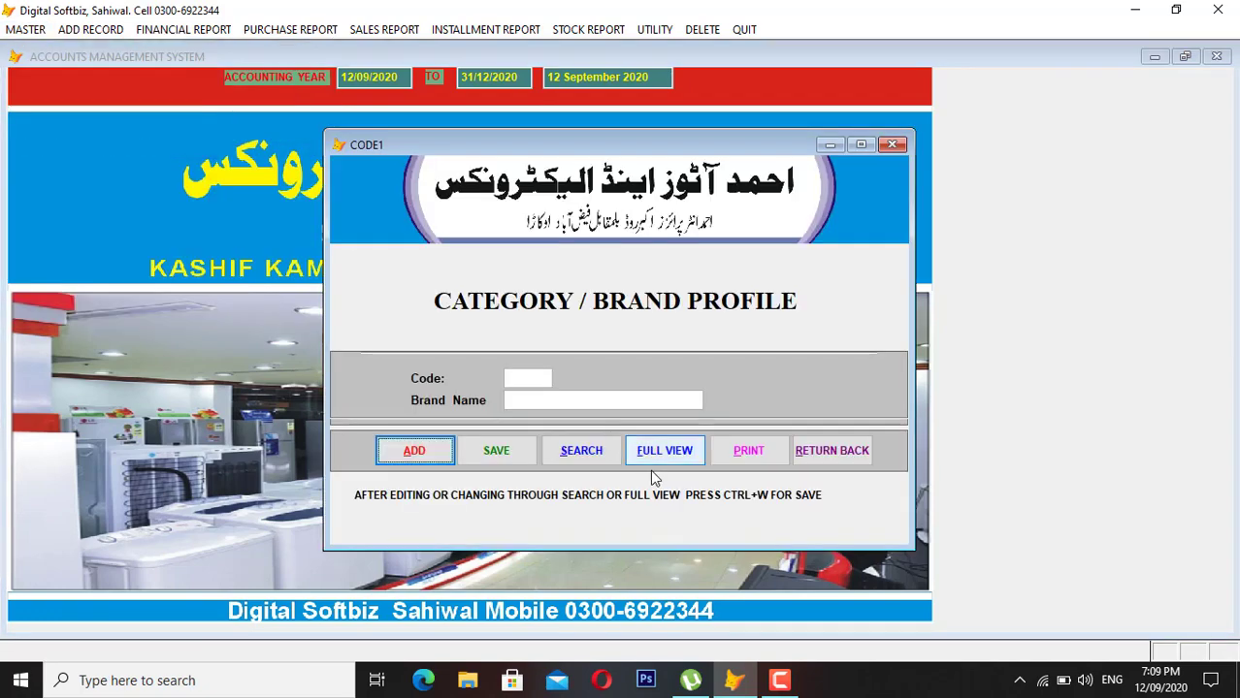
{"action": "left_click", "coordinate": [670, 458]}
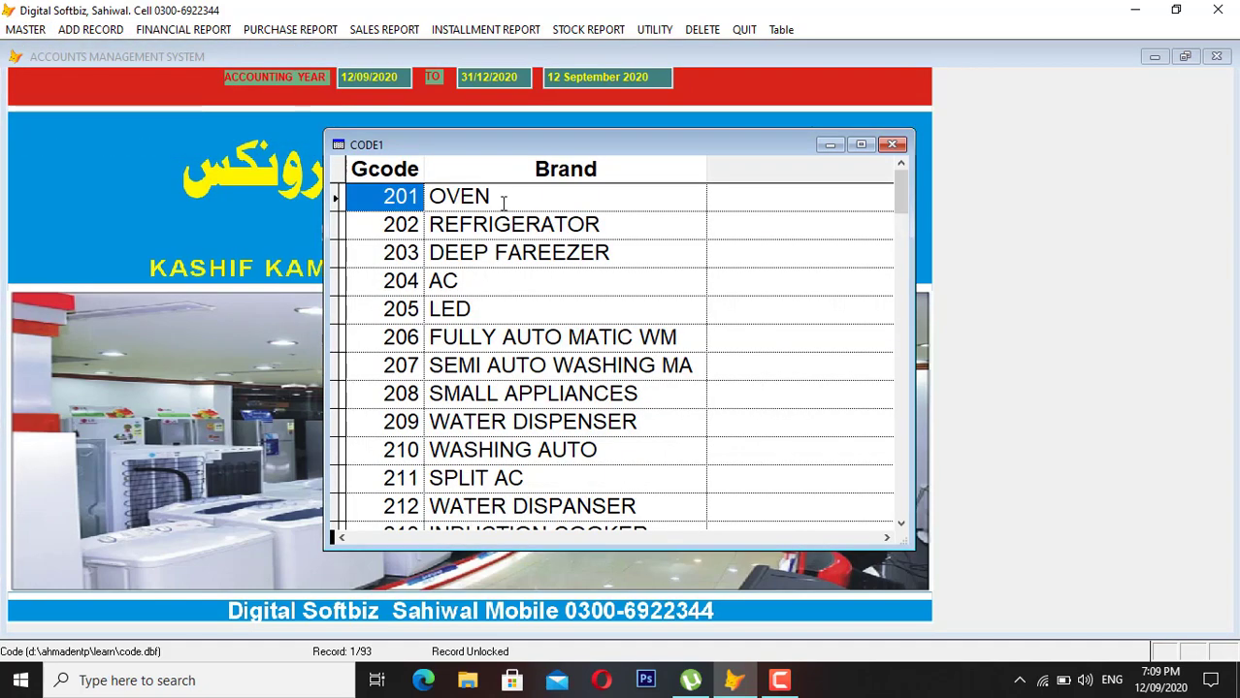
{"action": "left_click", "coordinate": [567, 221]}
{"action": "left_click_drag", "start_coordinate": [567, 221], "coordinate": [568, 225]}
{"action": "left_click", "coordinate": [536, 254]}
{"action": "left_click", "coordinate": [530, 310]}
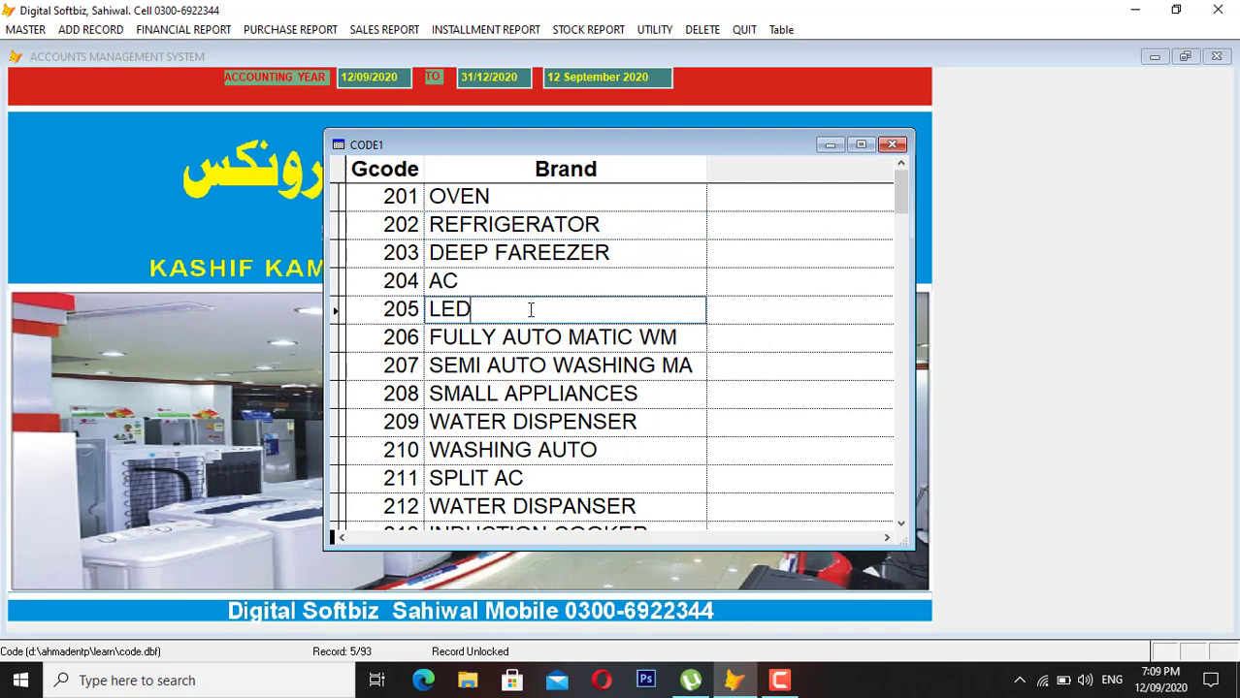
{"action": "scroll", "coordinate": [530, 330], "scroll_direction": "down", "scroll_amount": 11}
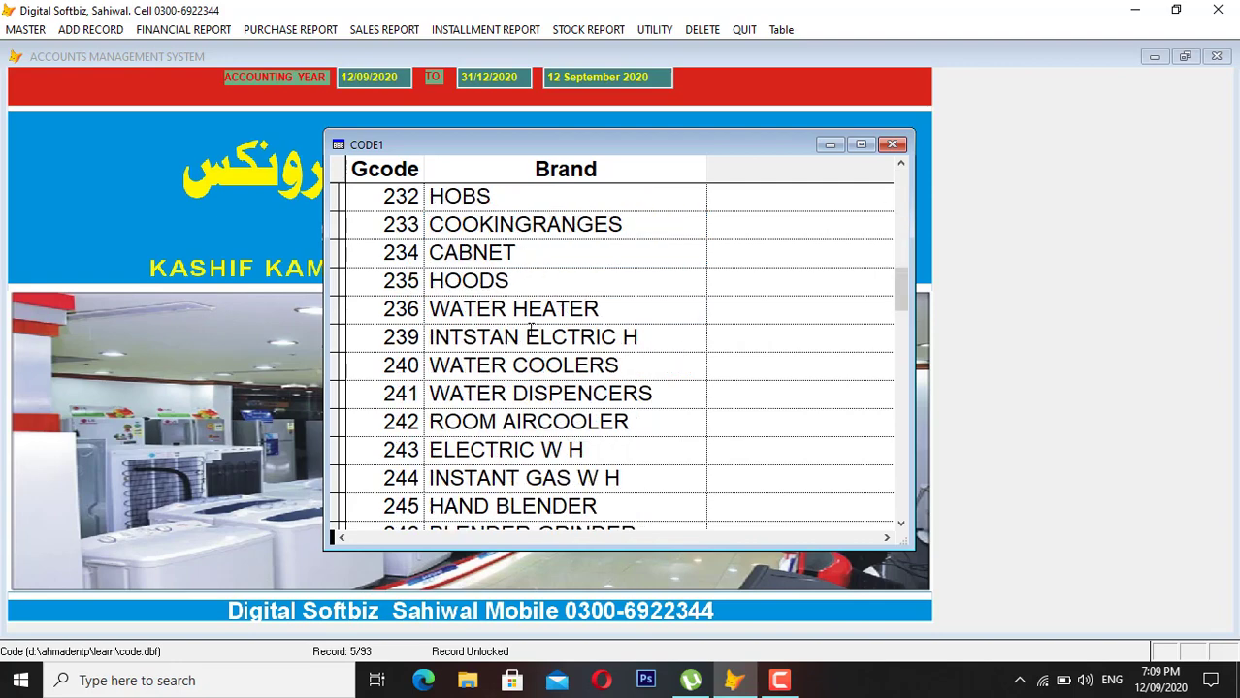
{"action": "key", "text": "ctrl+w"}
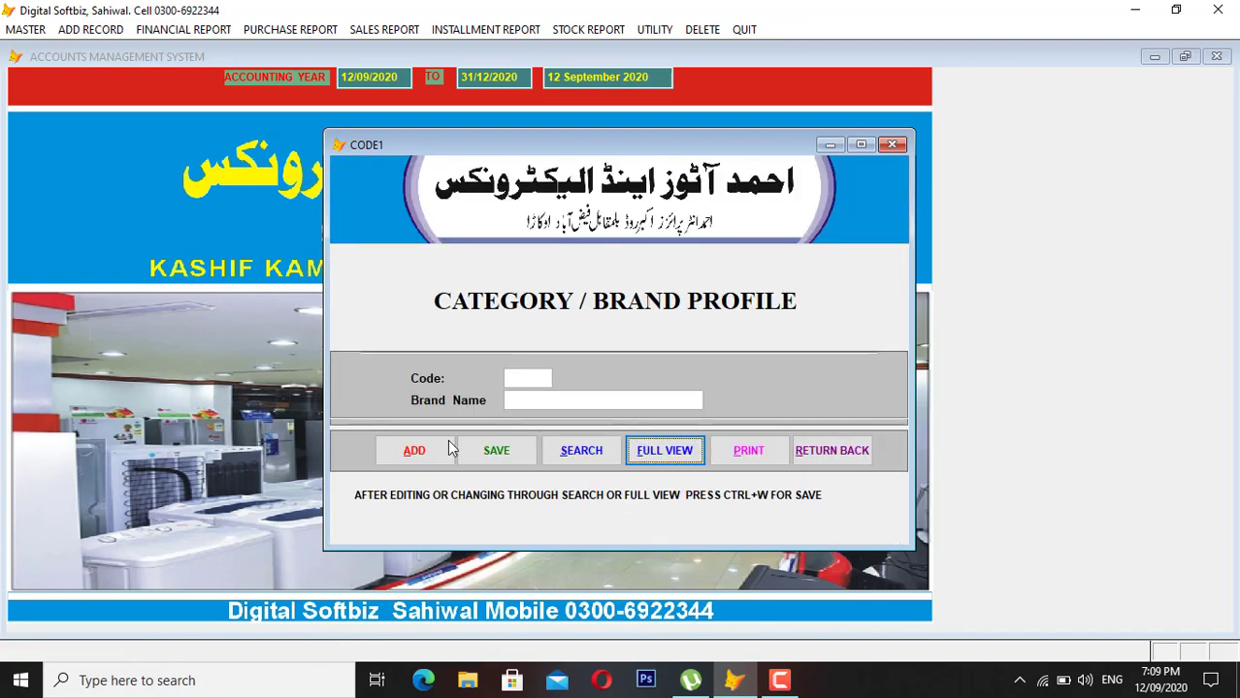
{"action": "left_click", "coordinate": [420, 467]}
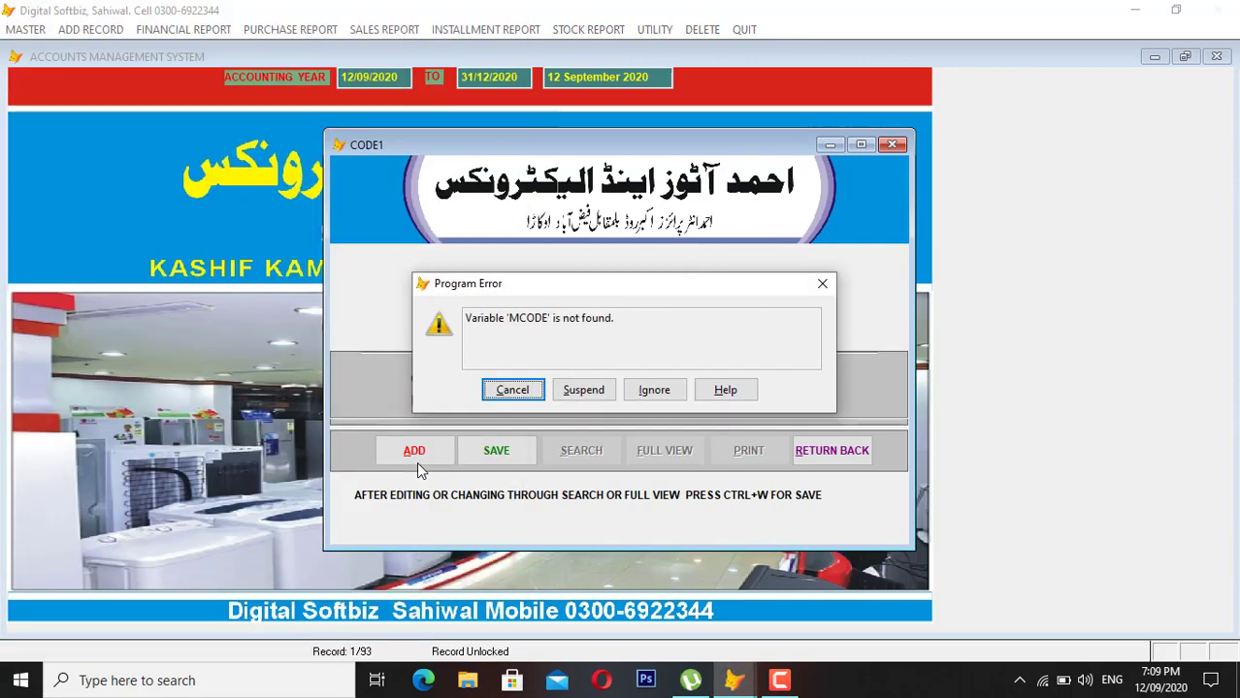
{"action": "left_click", "coordinate": [512, 390]}
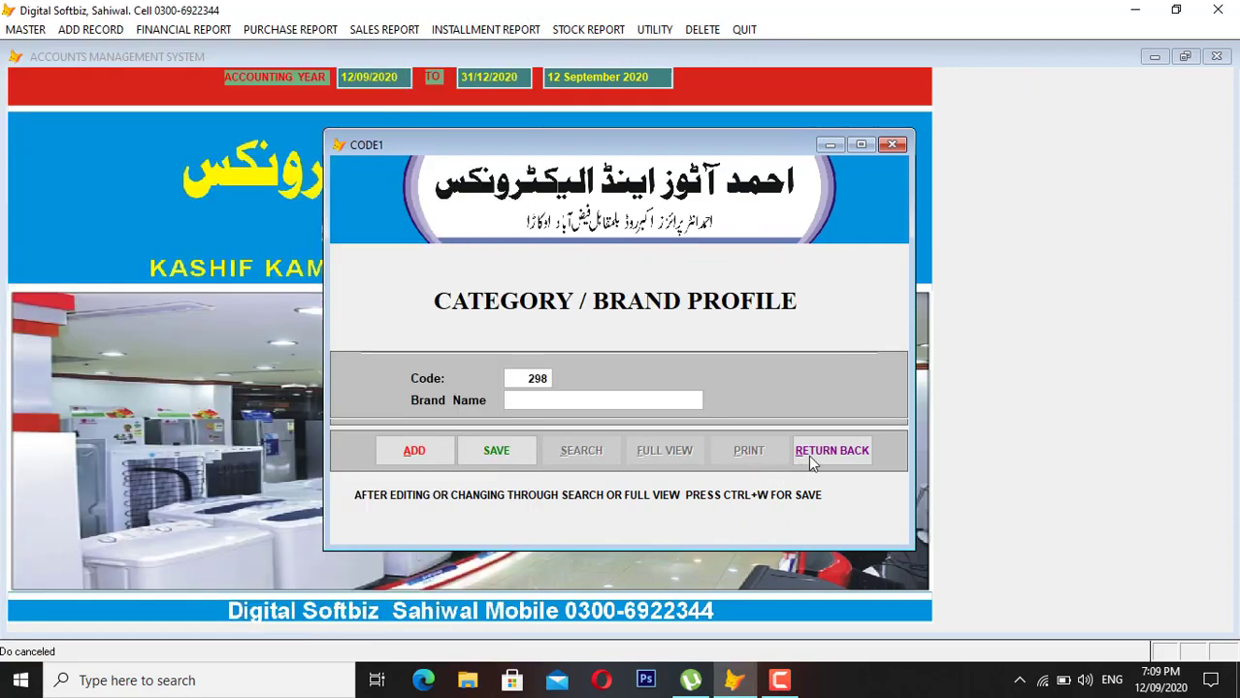
{"action": "left_click", "coordinate": [815, 454]}
Add a category with the brand name BIKE to the master category profile, save it, and leave the form.
{"action": "left_click", "coordinate": [27, 29]}
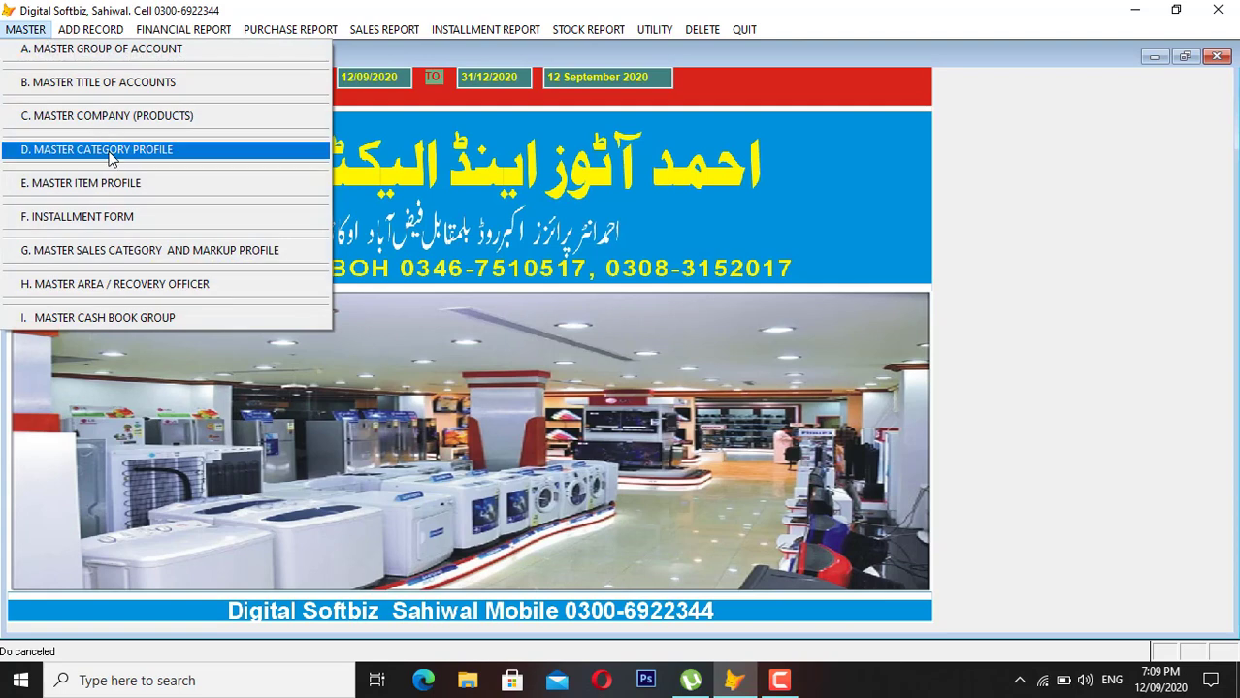
{"action": "left_click", "coordinate": [78, 150]}
{"action": "left_click", "coordinate": [443, 454]}
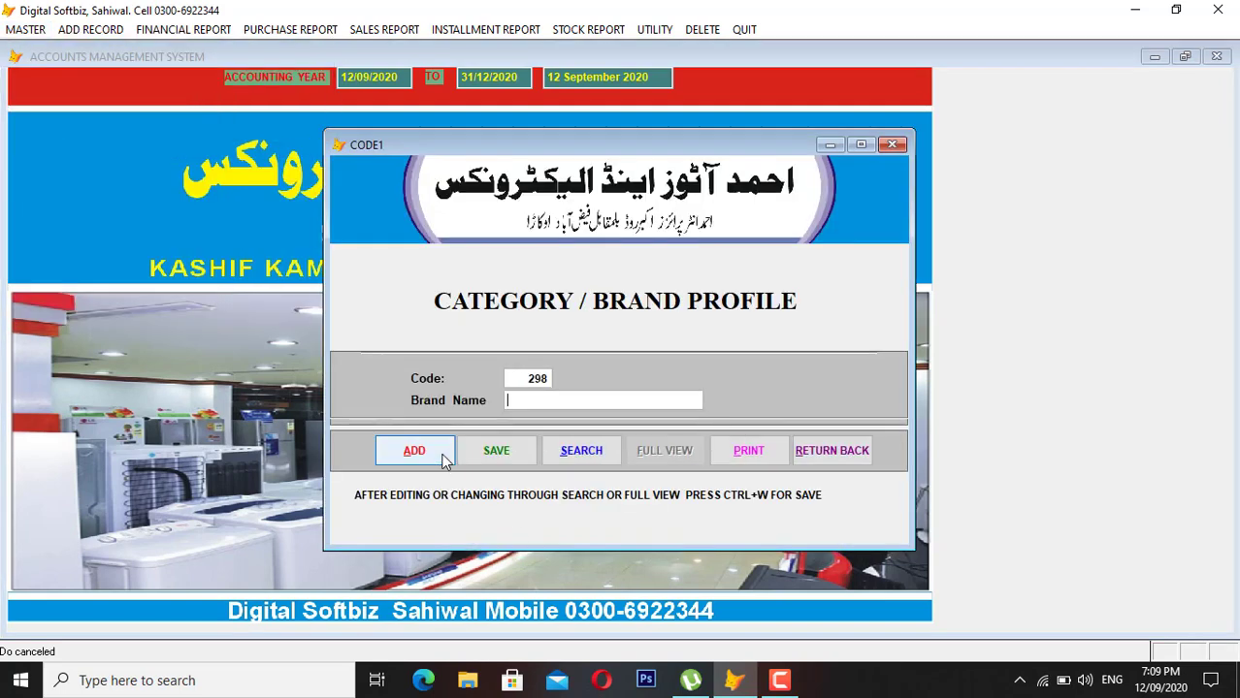
{"action": "type", "text": "BIKE"}
{"action": "key", "text": "Return"}
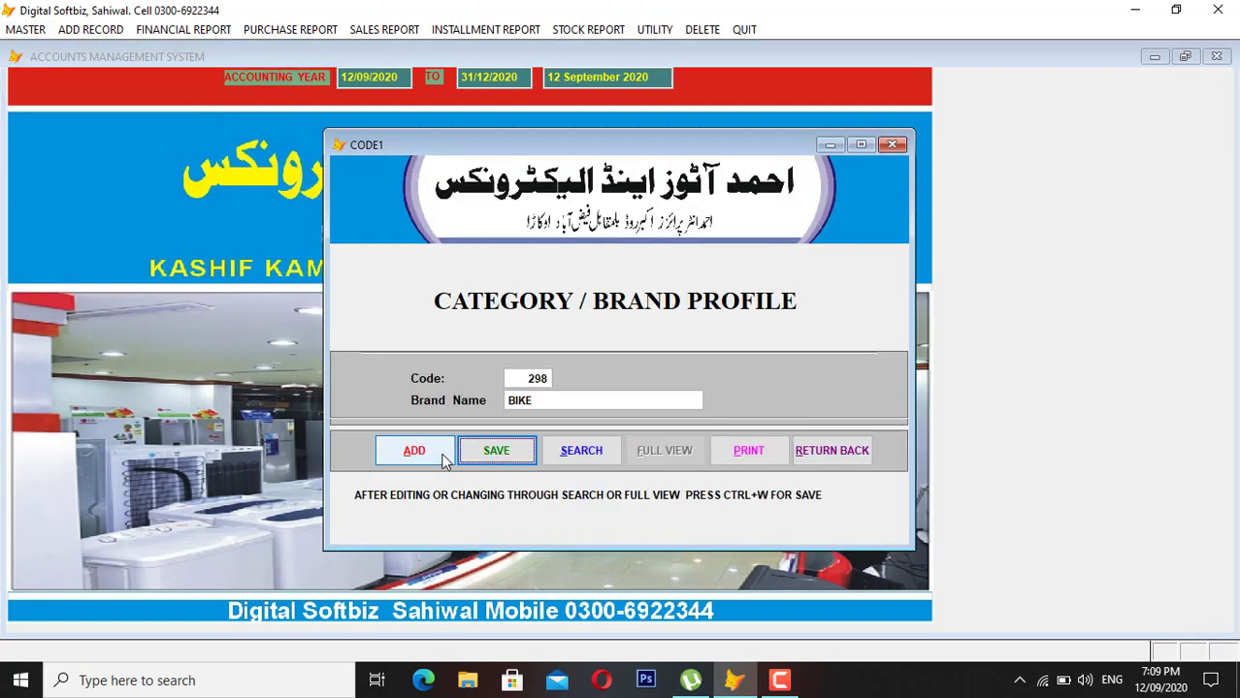
{"action": "key", "text": "Return"}
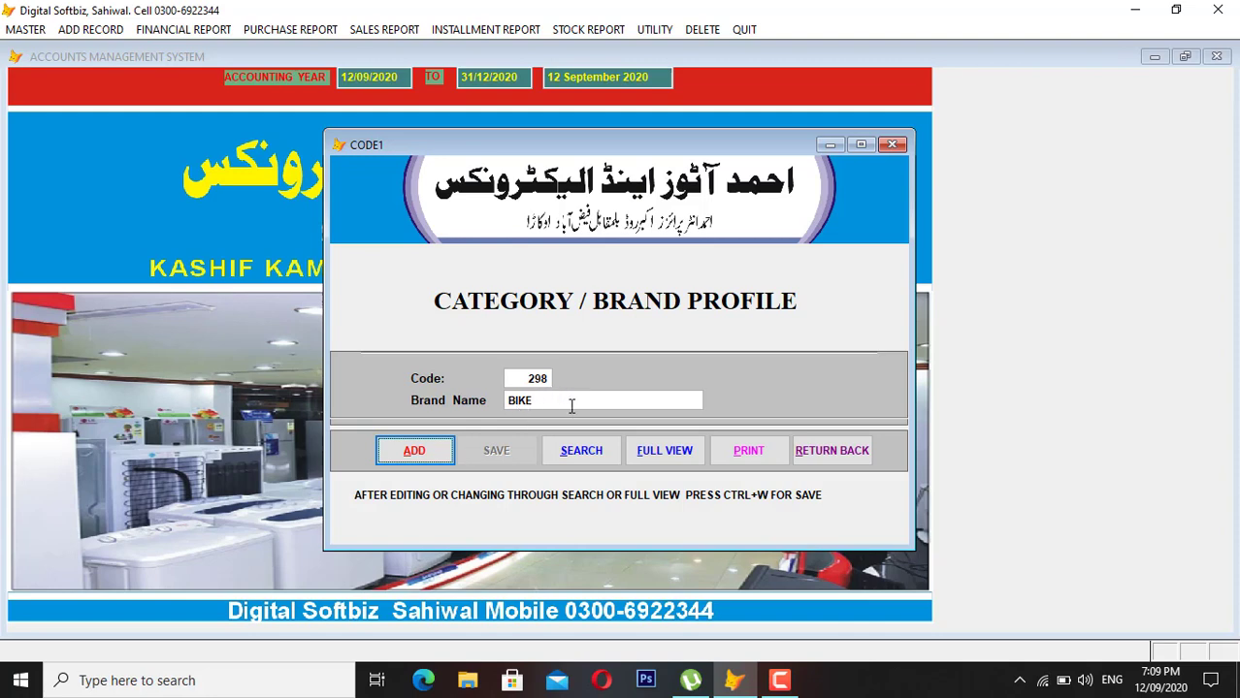
{"action": "left_click", "coordinate": [840, 451]}
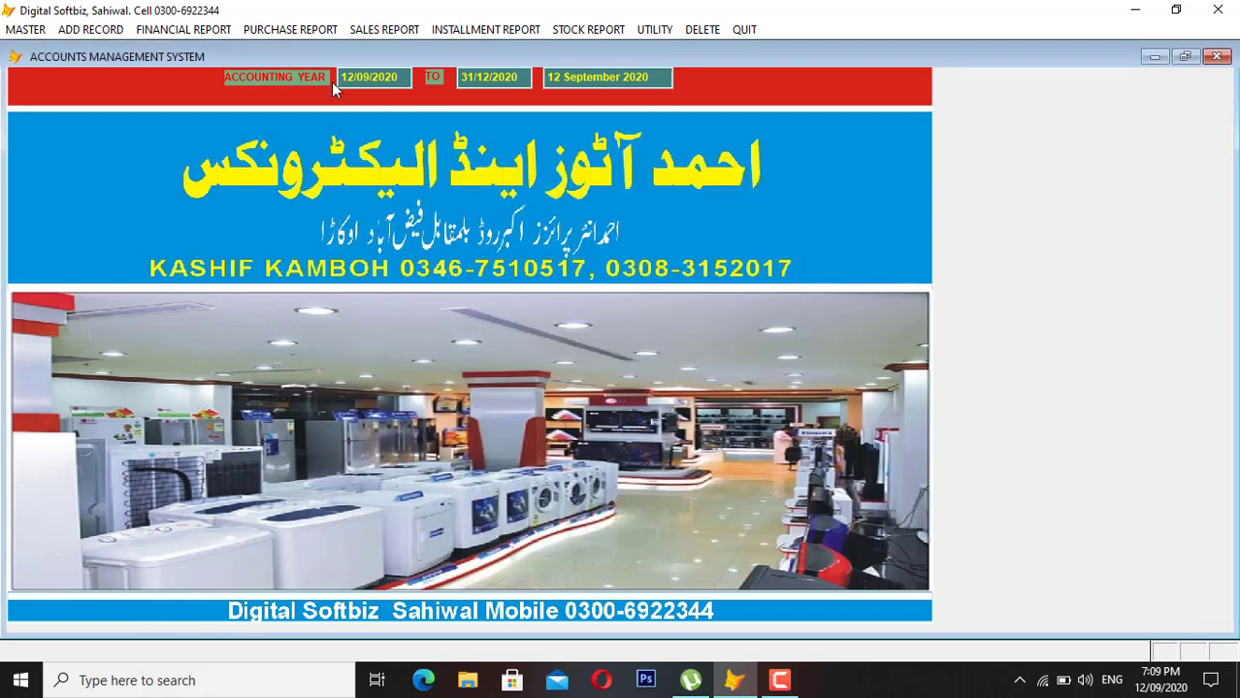
Open the master item profile and look through the full list of items and their categories, closing the list at the end.
{"action": "left_click", "coordinate": [26, 31]}
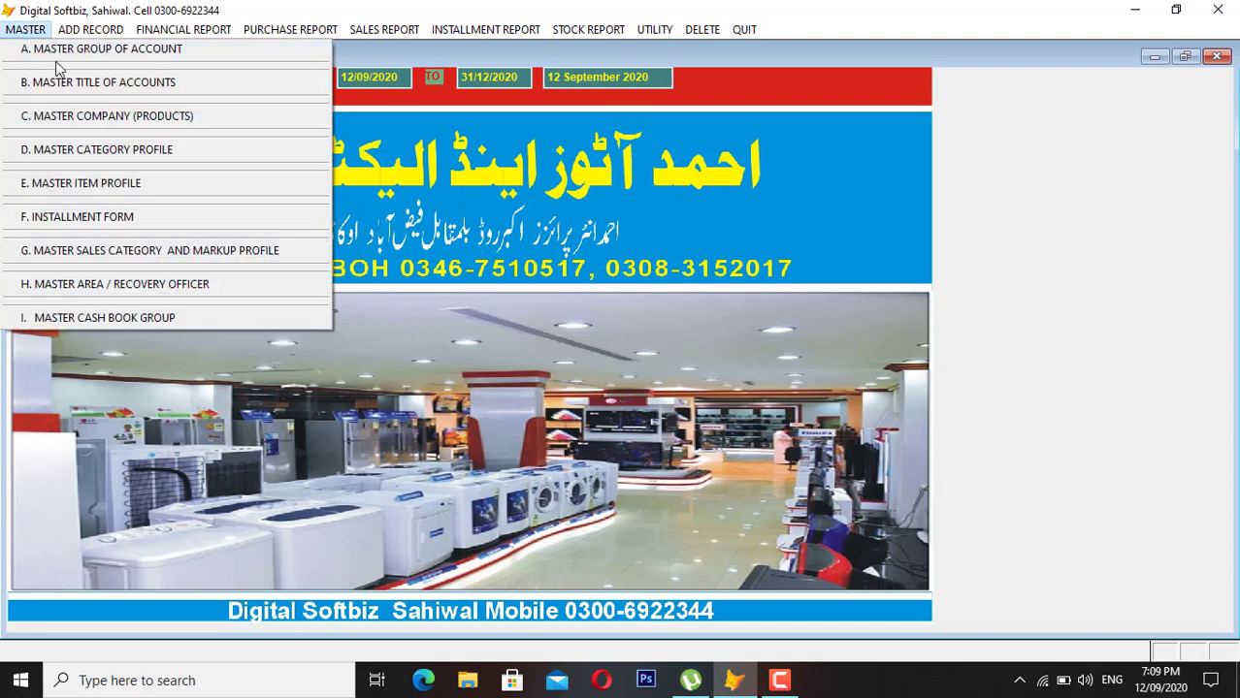
{"action": "left_click", "coordinate": [105, 186]}
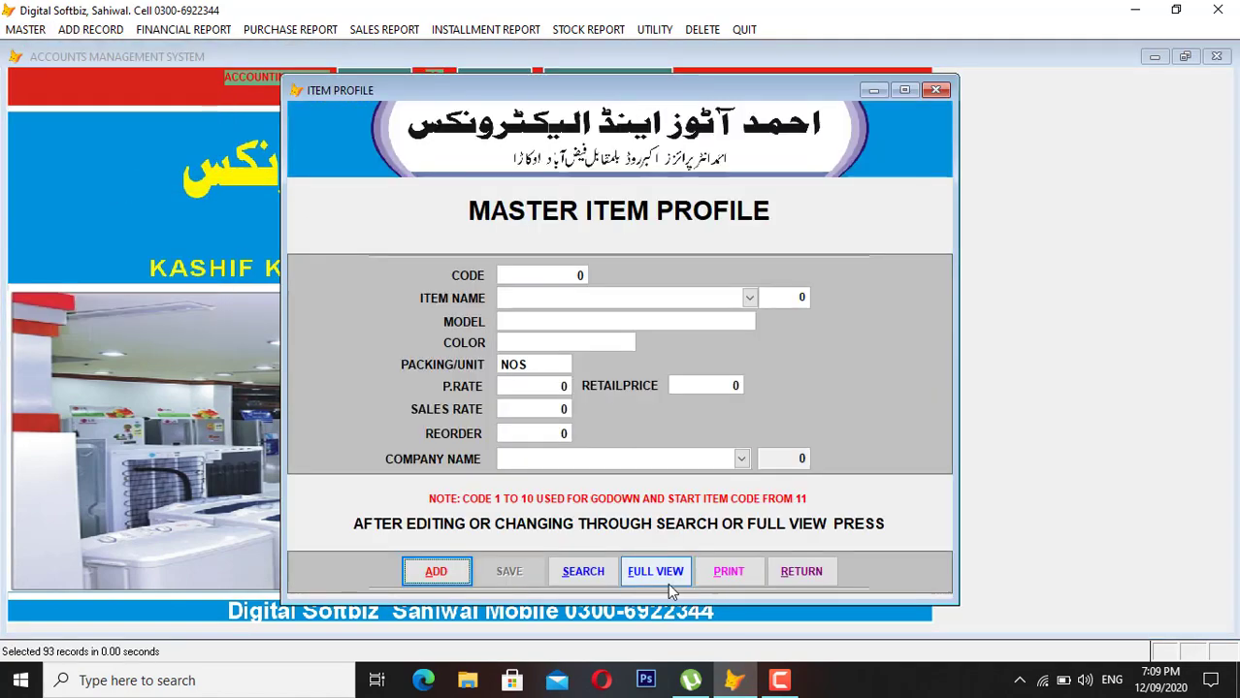
{"action": "left_click", "coordinate": [662, 577]}
{"action": "key", "text": "Down"}
{"action": "key", "text": "Down"}
{"action": "key", "text": "Down"}
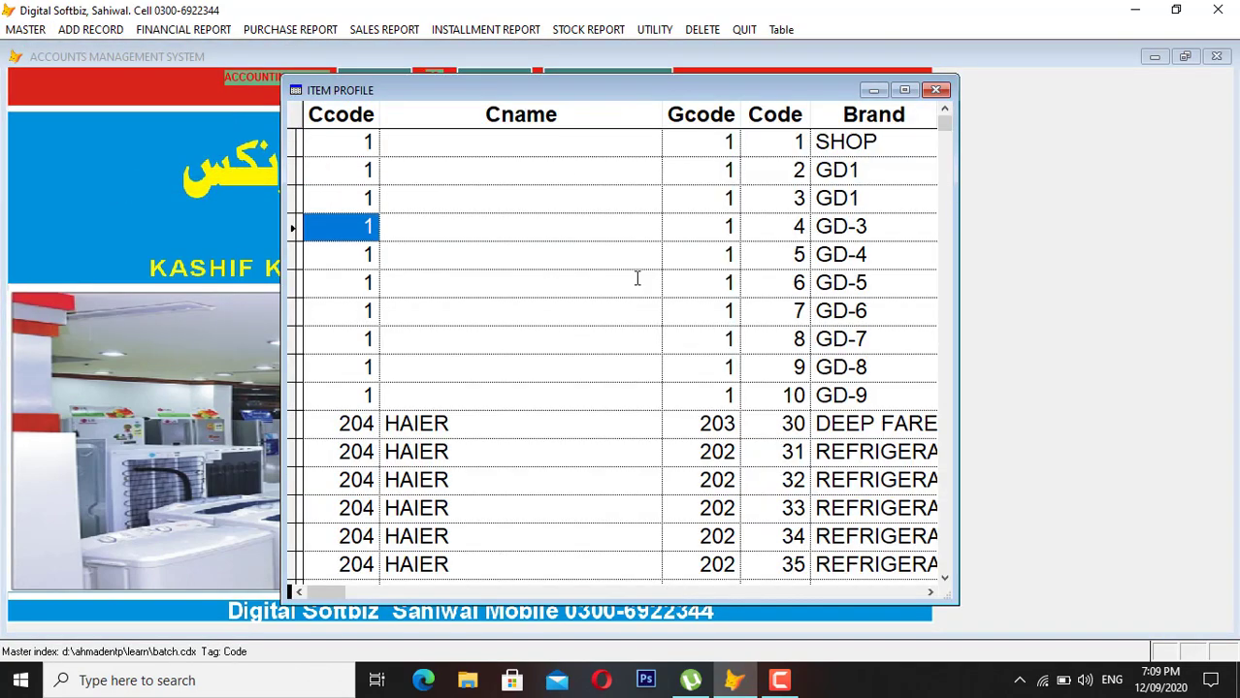
{"action": "key", "text": "Down"}
{"action": "key", "text": "Down"}
{"action": "key", "text": "Down"}
{"action": "key", "text": "Down"}
{"action": "key", "text": "Down"}
{"action": "key", "text": "Down"}
{"action": "key", "text": "Down"}
{"action": "key", "text": "Right"}
{"action": "key", "text": "Right"}
{"action": "key", "text": "Down"}
{"action": "key", "text": "Right"}
{"action": "key", "text": "Right"}
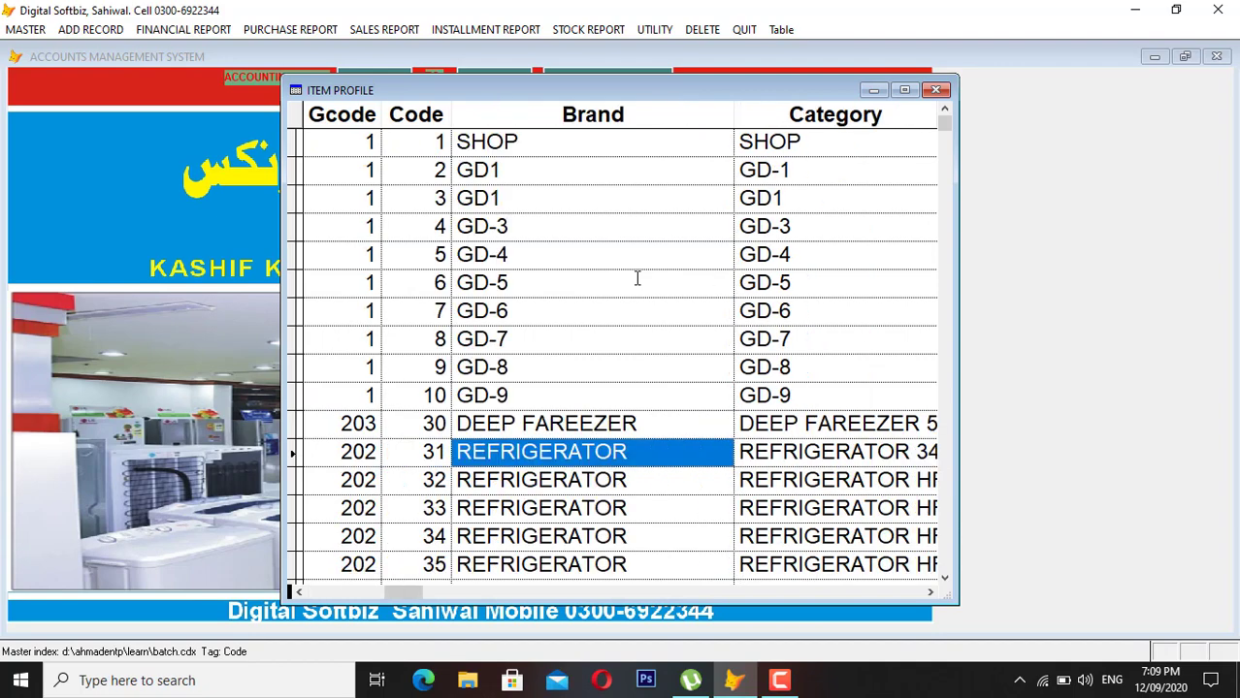
{"action": "key", "text": "Down"}
{"action": "key", "text": "Down"}
{"action": "key", "text": "Down"}
{"action": "key", "text": "Right"}
{"action": "key", "text": "Down"}
{"action": "key", "text": "Down"}
{"action": "key", "text": "Down"}
{"action": "key", "text": "Down"}
{"action": "key", "text": "Down"}
{"action": "key", "text": "Down"}
{"action": "key", "text": "Down"}
{"action": "key", "text": "Down"}
{"action": "key", "text": "Down"}
{"action": "key", "text": "Down"}
{"action": "key", "text": "Down"}
{"action": "key", "text": "Down"}
{"action": "key", "text": "Down"}
{"action": "key", "text": "Down"}
{"action": "key", "text": "Down"}
{"action": "key", "text": "Down"}
{"action": "key", "text": "Down"}
{"action": "key", "text": "Down"}
{"action": "key", "text": "Down"}
{"action": "key", "text": "Down"}
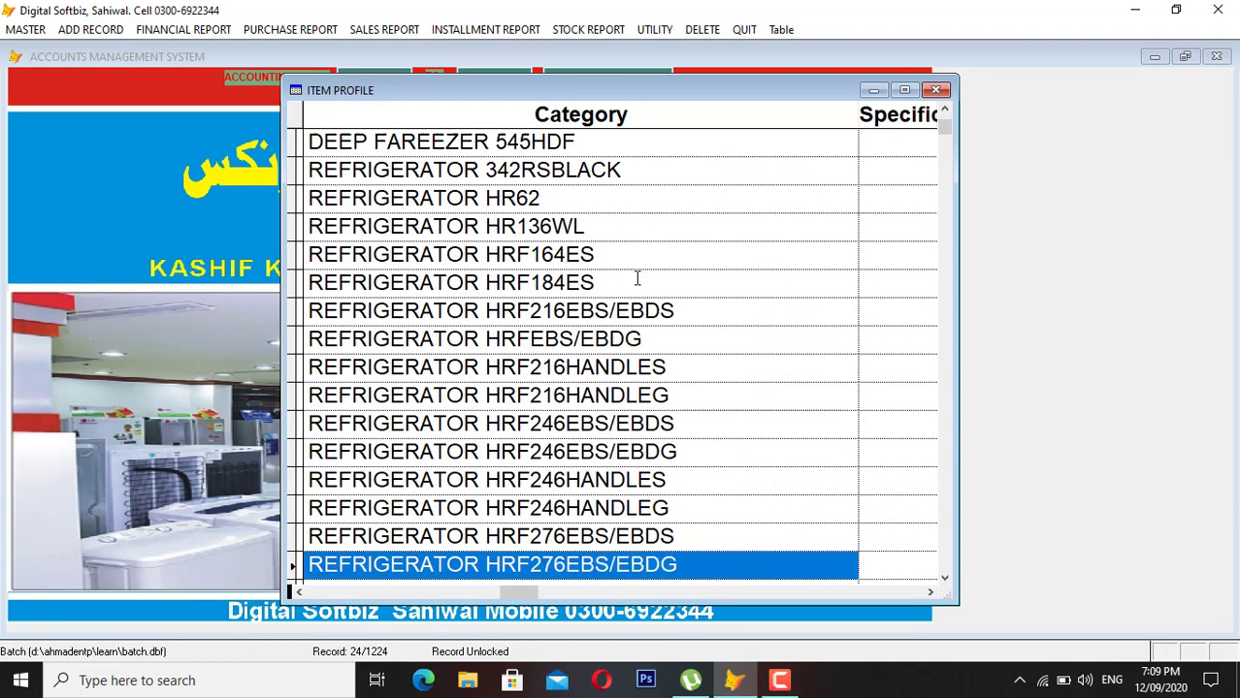
{"action": "key", "text": "Down"}
{"action": "key", "text": "Down"}
{"action": "key", "text": "Down"}
{"action": "key", "text": "Down"}
{"action": "key", "text": "Down"}
{"action": "key", "text": "Down"}
{"action": "key", "text": "Down"}
{"action": "key", "text": "Down"}
{"action": "key", "text": "Down"}
{"action": "key", "text": "Down"}
{"action": "key", "text": "Down"}
{"action": "key", "text": "Down"}
{"action": "key", "text": "Down"}
{"action": "key", "text": "Down"}
{"action": "key", "text": "Down"}
{"action": "key", "text": "Down"}
{"action": "key", "text": "Down"}
{"action": "key", "text": "Down"}
{"action": "key", "text": "Down"}
{"action": "key", "text": "Down"}
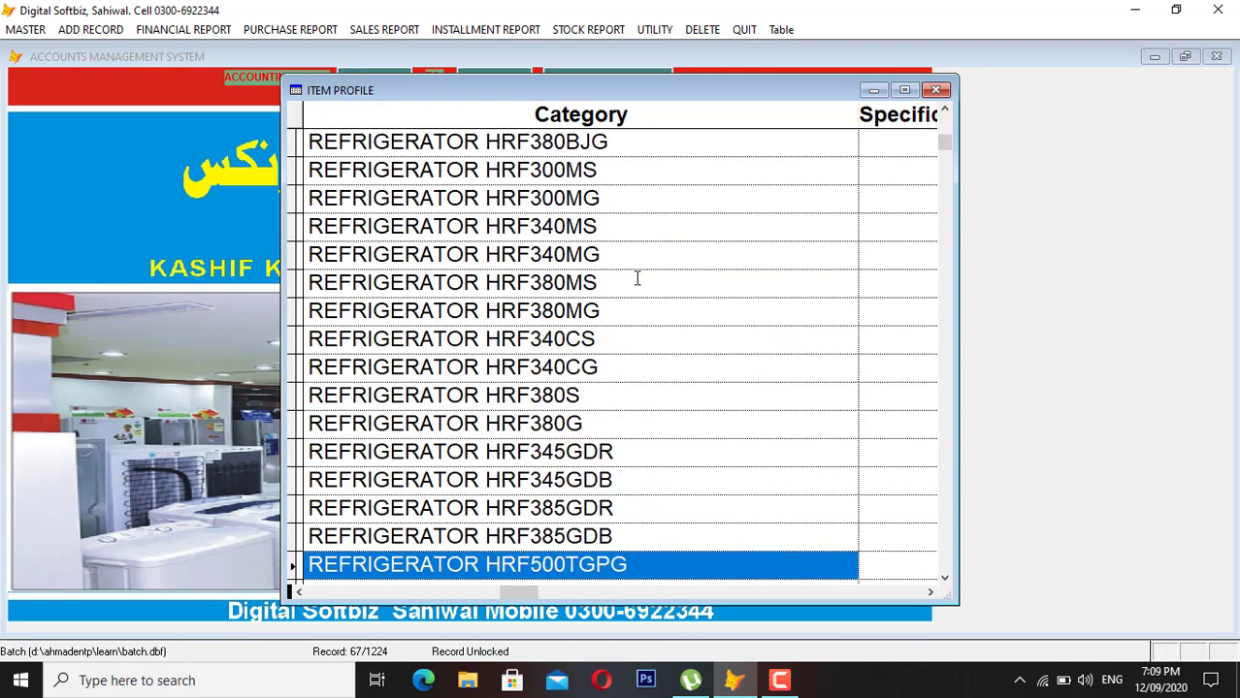
{"action": "key", "text": "Down"}
{"action": "key", "text": "Down"}
{"action": "key", "text": "Down"}
{"action": "key", "text": "Down"}
{"action": "key", "text": "Down"}
{"action": "key", "text": "Down"}
{"action": "key", "text": "Down"}
{"action": "key", "text": "Down"}
{"action": "key", "text": "Down"}
{"action": "key", "text": "Down"}
{"action": "key", "text": "Down"}
{"action": "key", "text": "Down"}
{"action": "key", "text": "Down"}
{"action": "key", "text": "Down"}
{"action": "key", "text": "Down"}
{"action": "key", "text": "Down"}
{"action": "key", "text": "Down"}
{"action": "key", "text": "Down"}
{"action": "key", "text": "Down"}
{"action": "key", "text": "Down"}
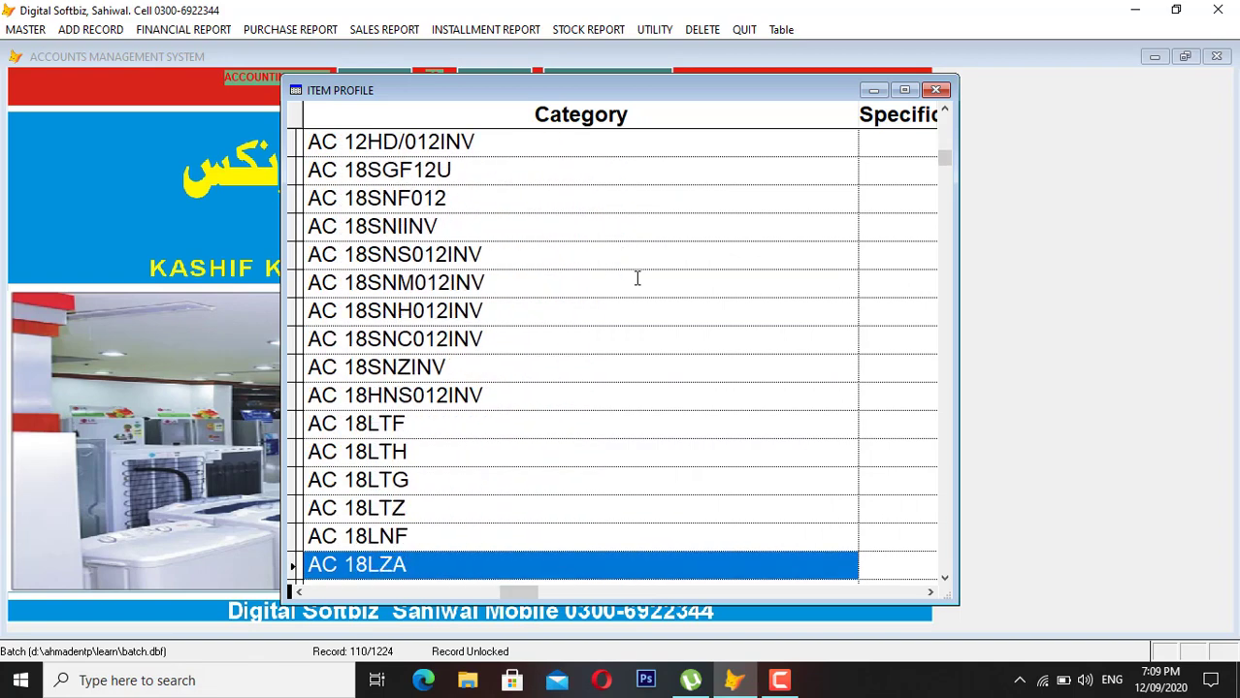
{"action": "key", "text": "Down"}
{"action": "key", "text": "Down"}
{"action": "key", "text": "Down"}
{"action": "key", "text": "Down"}
{"action": "key", "text": "Down"}
{"action": "key", "text": "Down"}
{"action": "key", "text": "Down"}
{"action": "key", "text": "Down"}
{"action": "key", "text": "Down"}
{"action": "key", "text": "Down"}
{"action": "key", "text": "Down"}
{"action": "key", "text": "Down"}
{"action": "key", "text": "Down"}
{"action": "key", "text": "Down"}
{"action": "key", "text": "Down"}
{"action": "key", "text": "Down"}
{"action": "key", "text": "Down"}
{"action": "key", "text": "Down"}
{"action": "key", "text": "Down"}
{"action": "key", "text": "Down"}
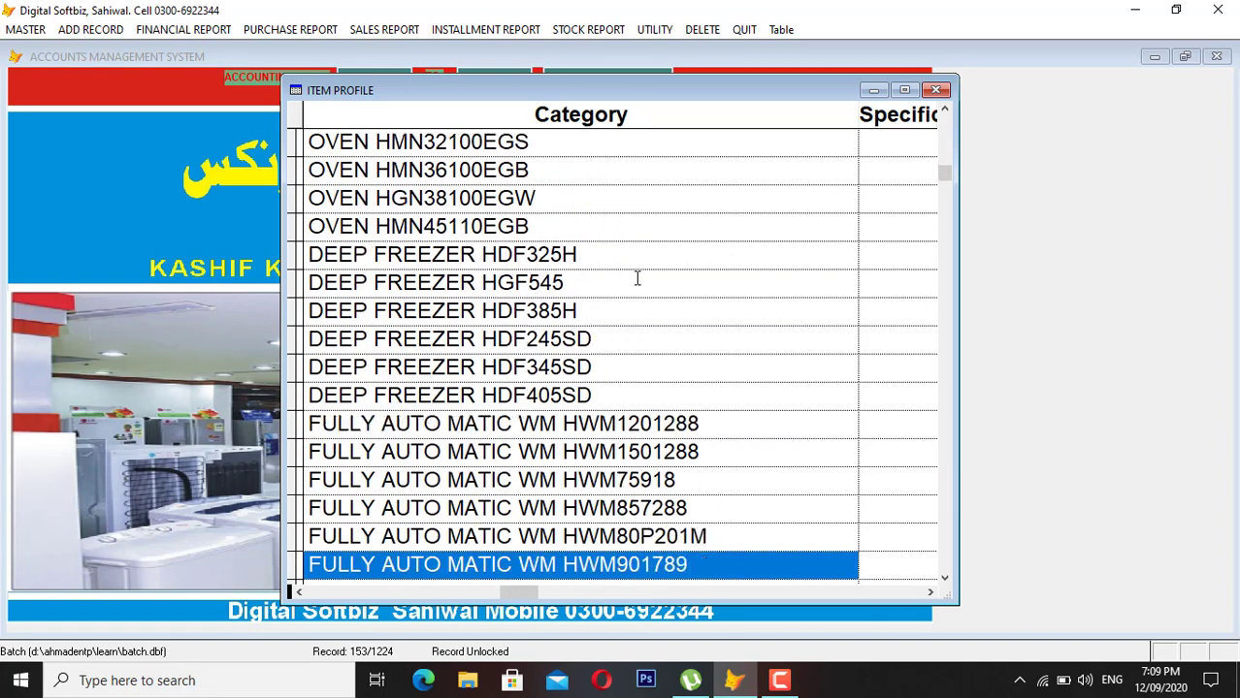
{"action": "key", "text": "Down"}
{"action": "key", "text": "Down"}
{"action": "key", "text": "Down"}
{"action": "key", "text": "Down"}
{"action": "key", "text": "Down"}
{"action": "key", "text": "Down"}
{"action": "key", "text": "Down"}
{"action": "key", "text": "Down"}
{"action": "key", "text": "Down"}
{"action": "key", "text": "Down"}
{"action": "key", "text": "Down"}
{"action": "key", "text": "Down"}
{"action": "key", "text": "Down"}
{"action": "key", "text": "Down"}
{"action": "key", "text": "Down"}
{"action": "key", "text": "Down"}
{"action": "key", "text": "Down"}
{"action": "key", "text": "Down"}
{"action": "key", "text": "Down"}
{"action": "key", "text": "Down"}
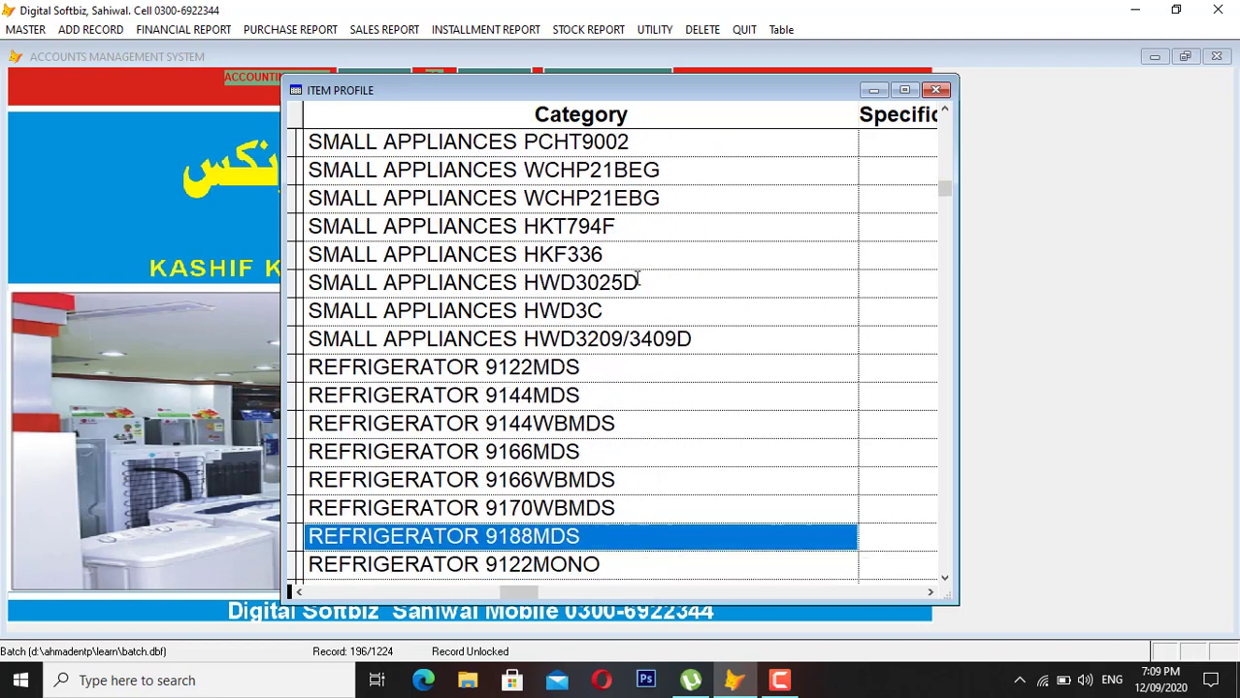
{"action": "key", "text": "Down"}
{"action": "key", "text": "Down"}
{"action": "key", "text": "Down"}
{"action": "key", "text": "Down"}
{"action": "key", "text": "Down"}
{"action": "key", "text": "Down"}
{"action": "key", "text": "Down"}
{"action": "key", "text": "Down"}
{"action": "key", "text": "Down"}
{"action": "key", "text": "Down"}
{"action": "key", "text": "Down"}
{"action": "key", "text": "Down"}
{"action": "key", "text": "Down"}
{"action": "key", "text": "Down"}
{"action": "key", "text": "Down"}
{"action": "key", "text": "Down"}
{"action": "key", "text": "Down"}
{"action": "key", "text": "Down"}
{"action": "key", "text": "Down"}
{"action": "key", "text": "Down"}
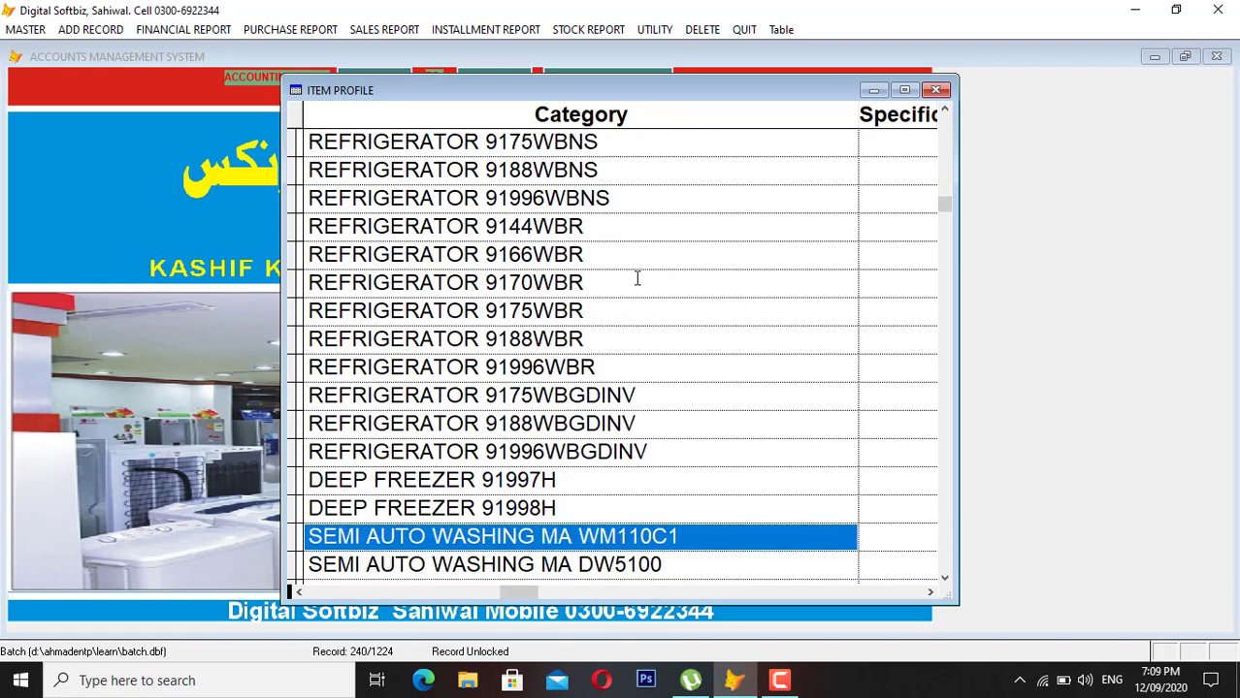
{"action": "key", "text": "Escape"}
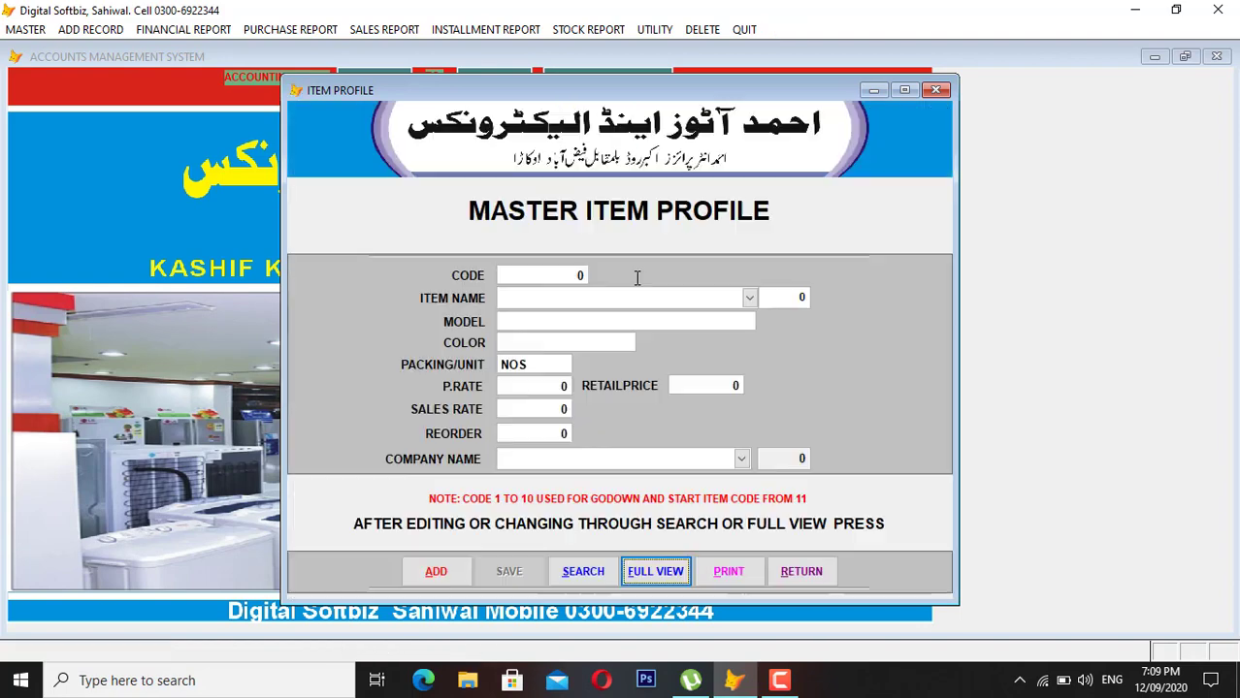
Start a new item in the master item profile with the item name BIKE and the model ASIA 2020.
{"action": "left_click", "coordinate": [455, 580]}
{"action": "key", "text": "Return"}
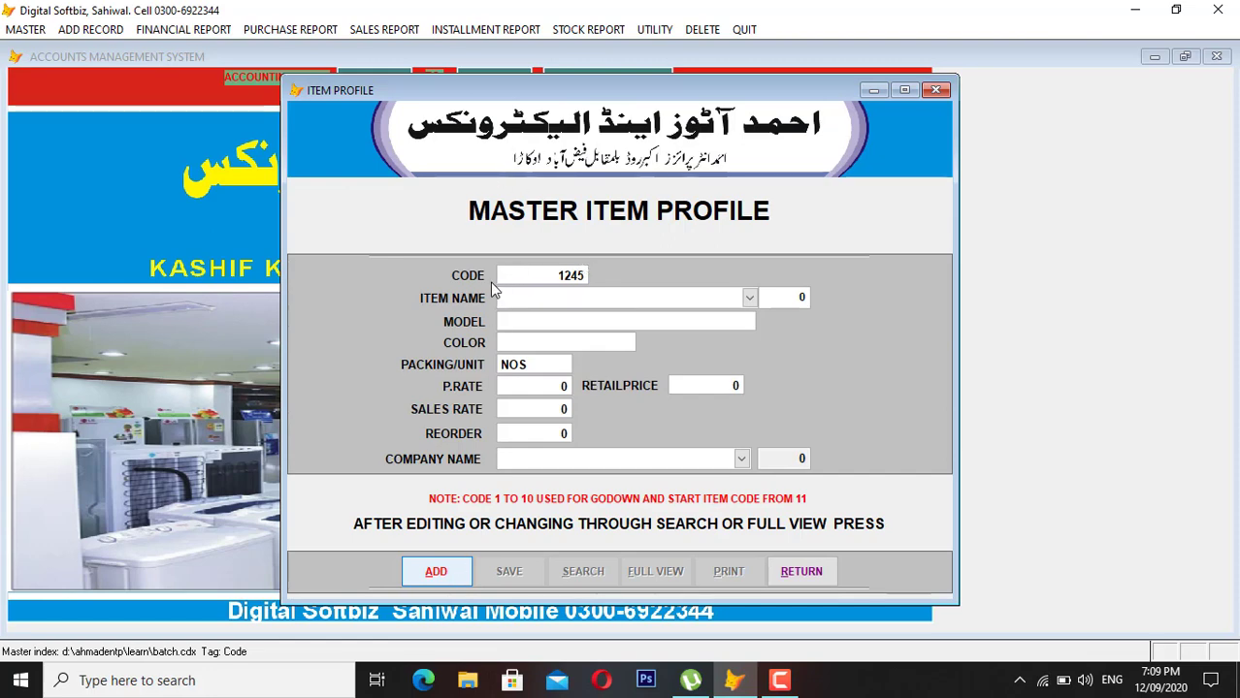
{"action": "left_click", "coordinate": [749, 298]}
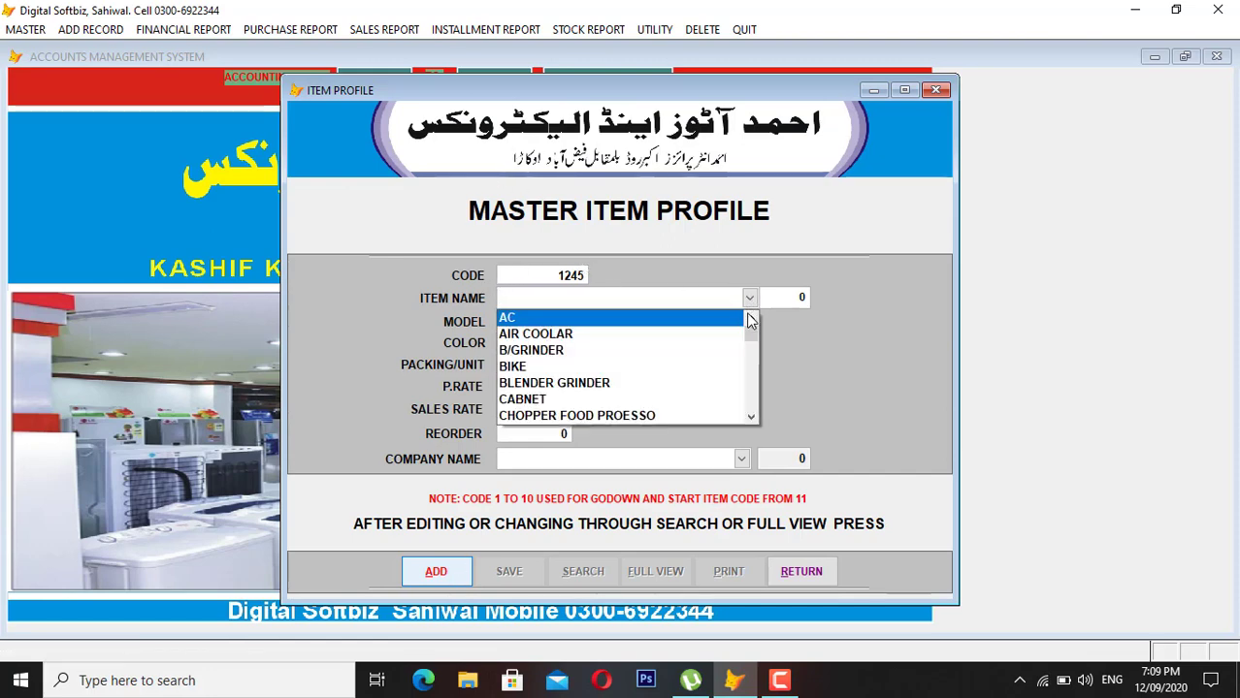
{"action": "left_click", "coordinate": [570, 368]}
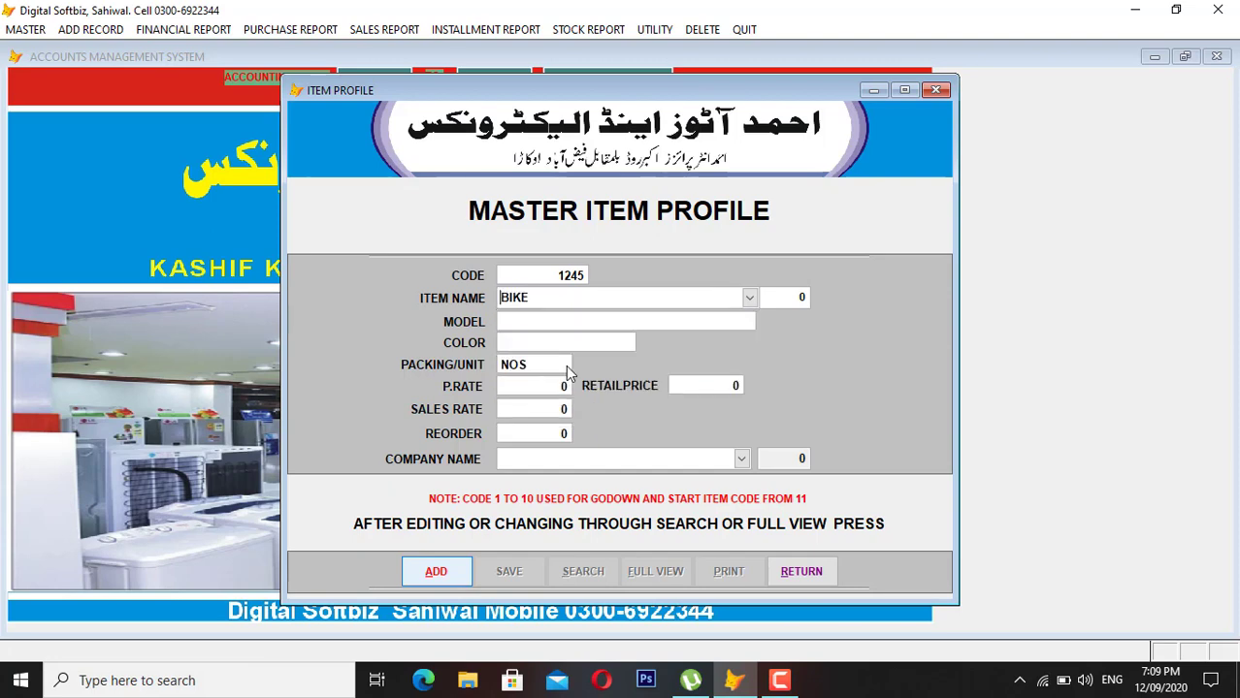
{"action": "key", "text": "Return"}
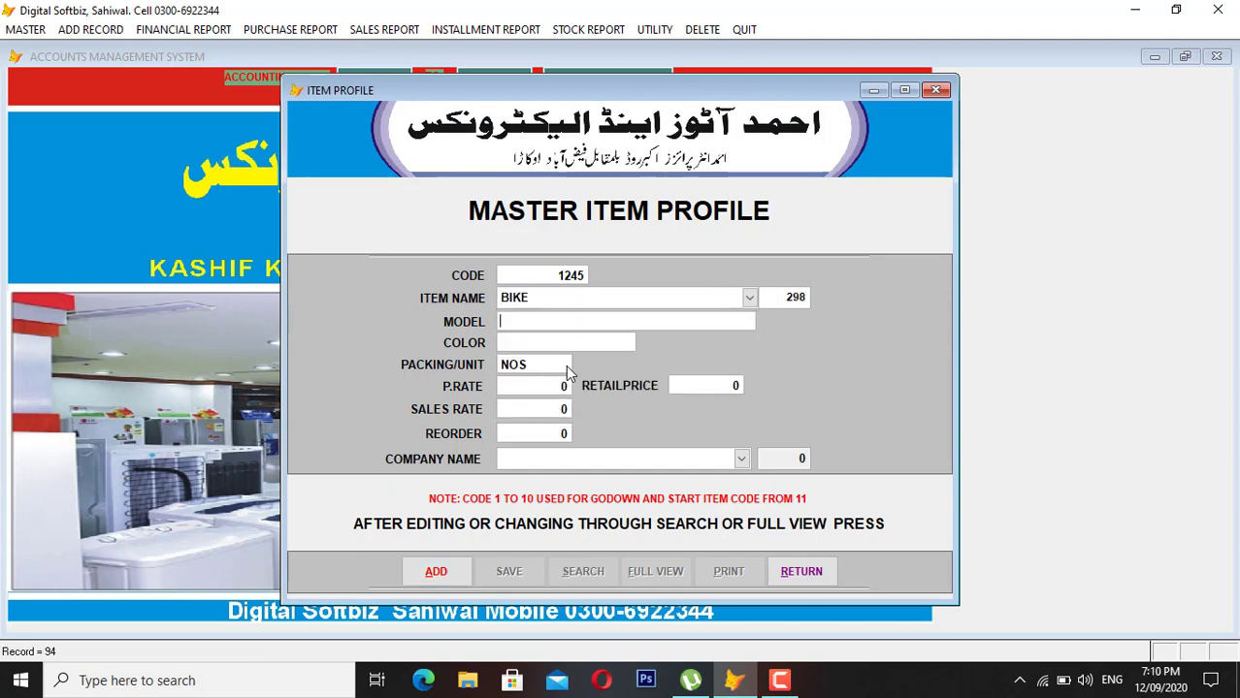
{"action": "type", "text": "ASIA 2020"}
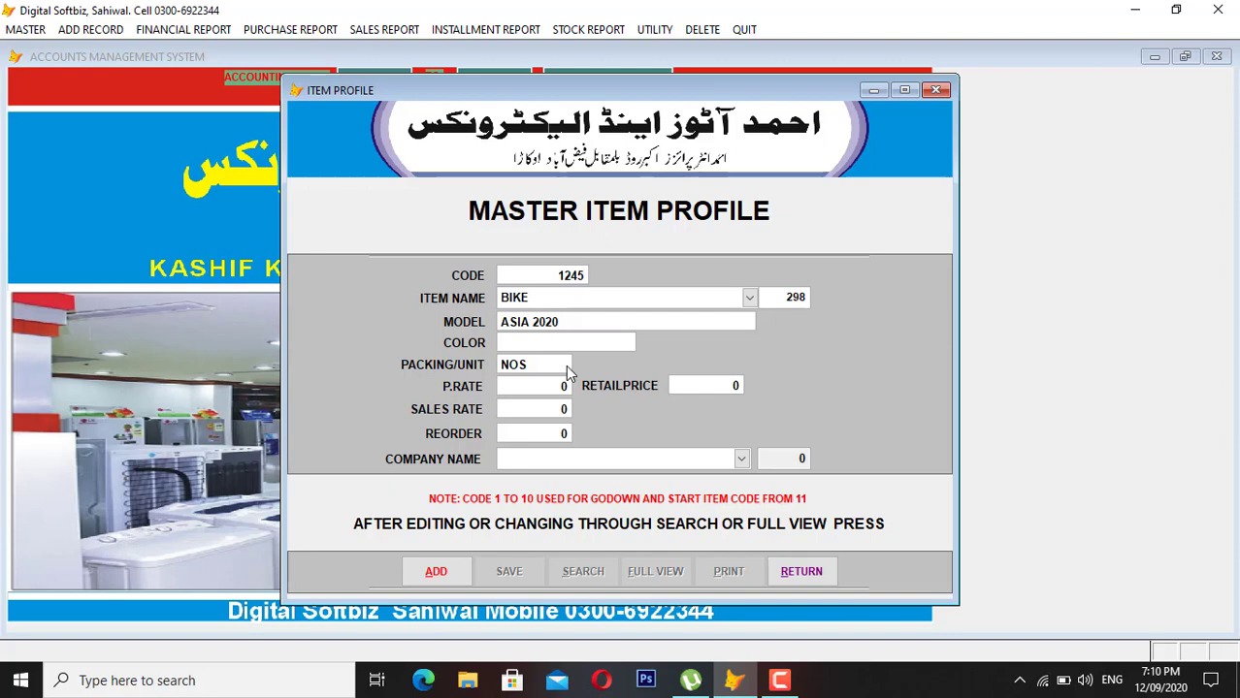
Set the new item's color to BLACK, purchase rate to 70,000, sales rate to 80,000 and reorder level to 5.
{"action": "type", "text": "BL"}
{"action": "type", "text": "7000000"}
{"action": "key", "text": "Return"}
{"action": "key", "text": "Return"}
{"action": "type", "text": "80,000"}
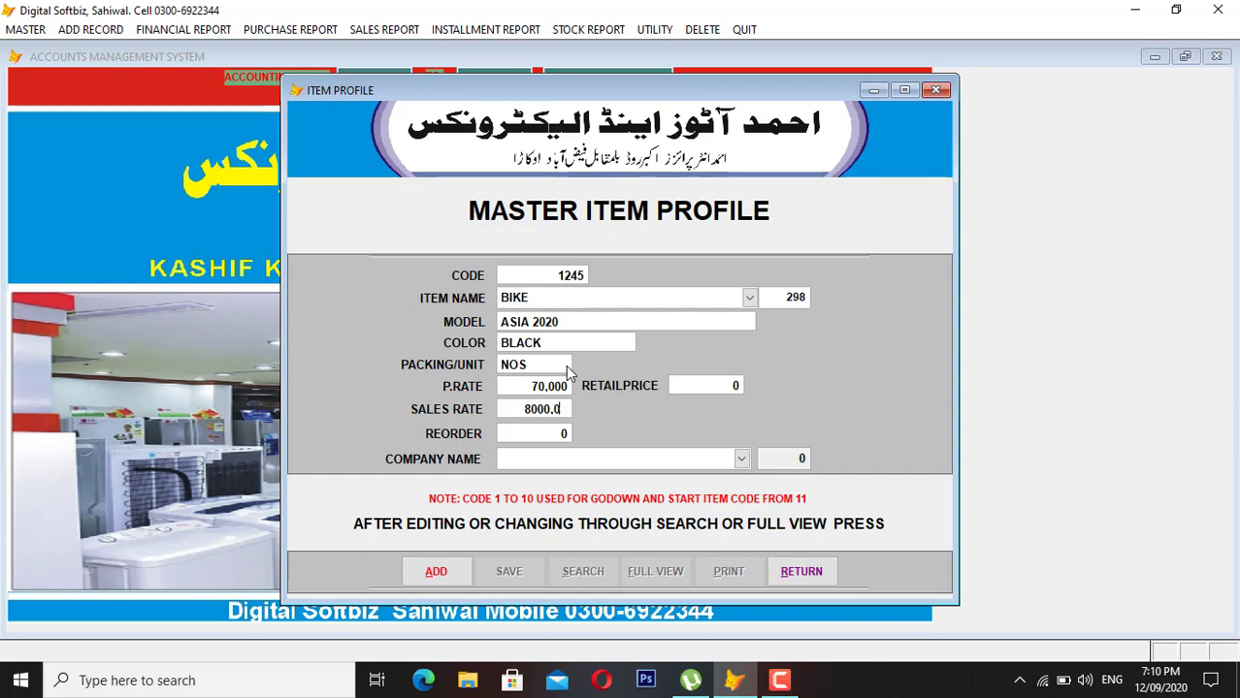
{"action": "key", "text": "Return"}
Assign the company AISA GO PLUS to the new bike item and save the record.
{"action": "left_click", "coordinate": [742, 460]}
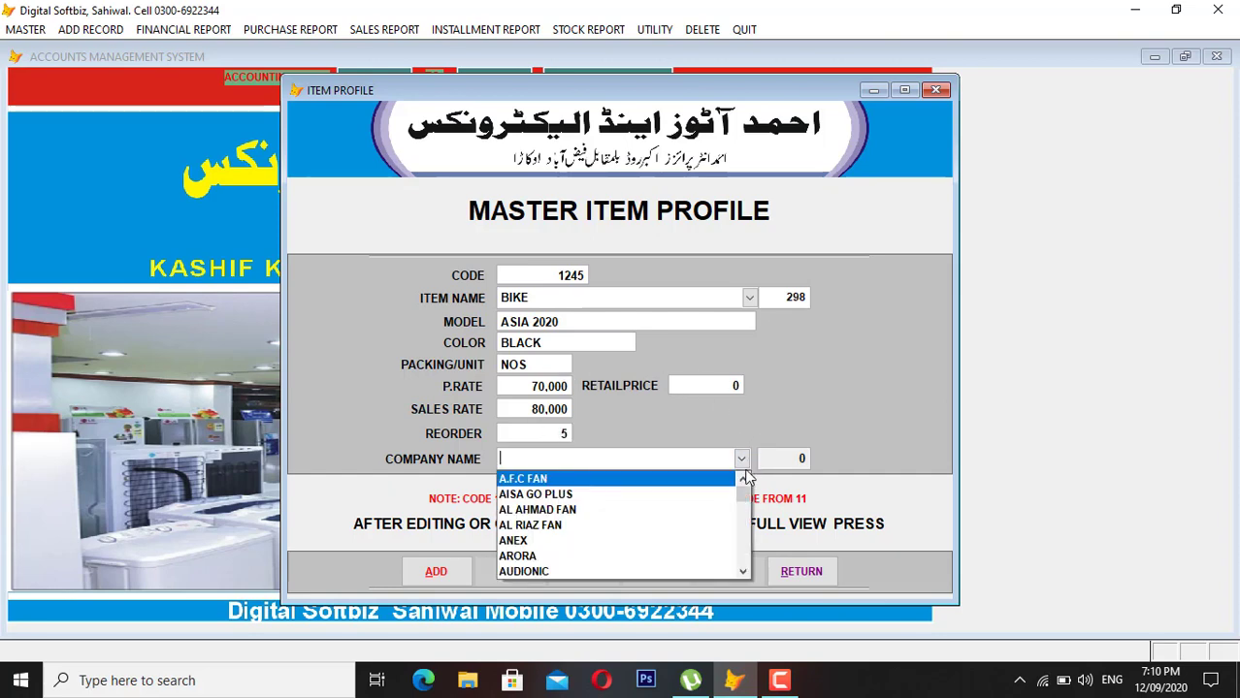
{"action": "left_click", "coordinate": [718, 495]}
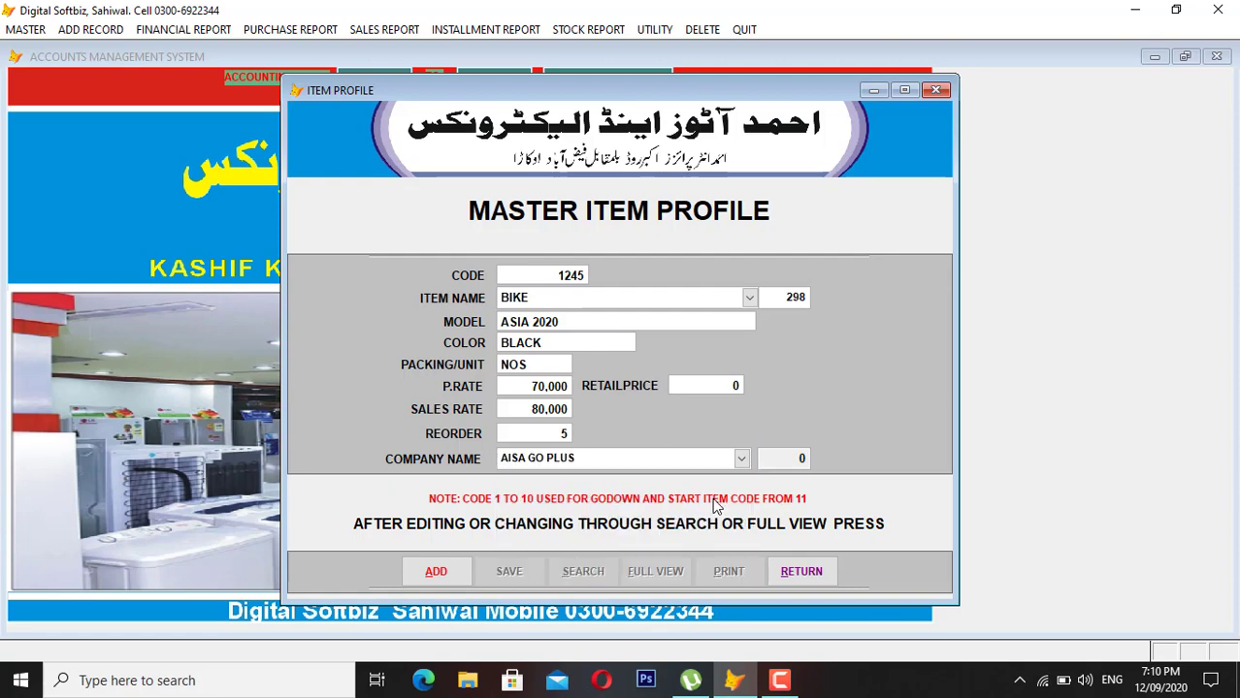
{"action": "key", "text": "Return"}
{"action": "key", "text": "Return"}
{"action": "key", "text": "Return"}
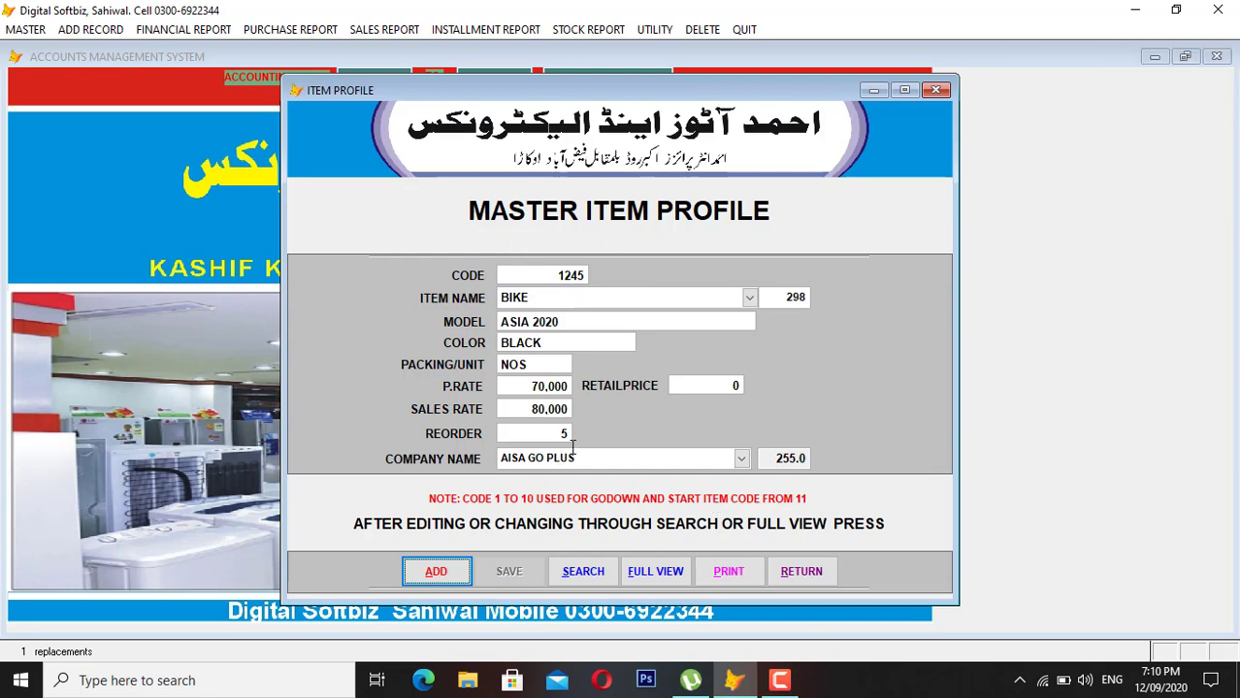
Close the item profile and open a bike purchase invoice.
{"action": "left_click", "coordinate": [801, 572]}
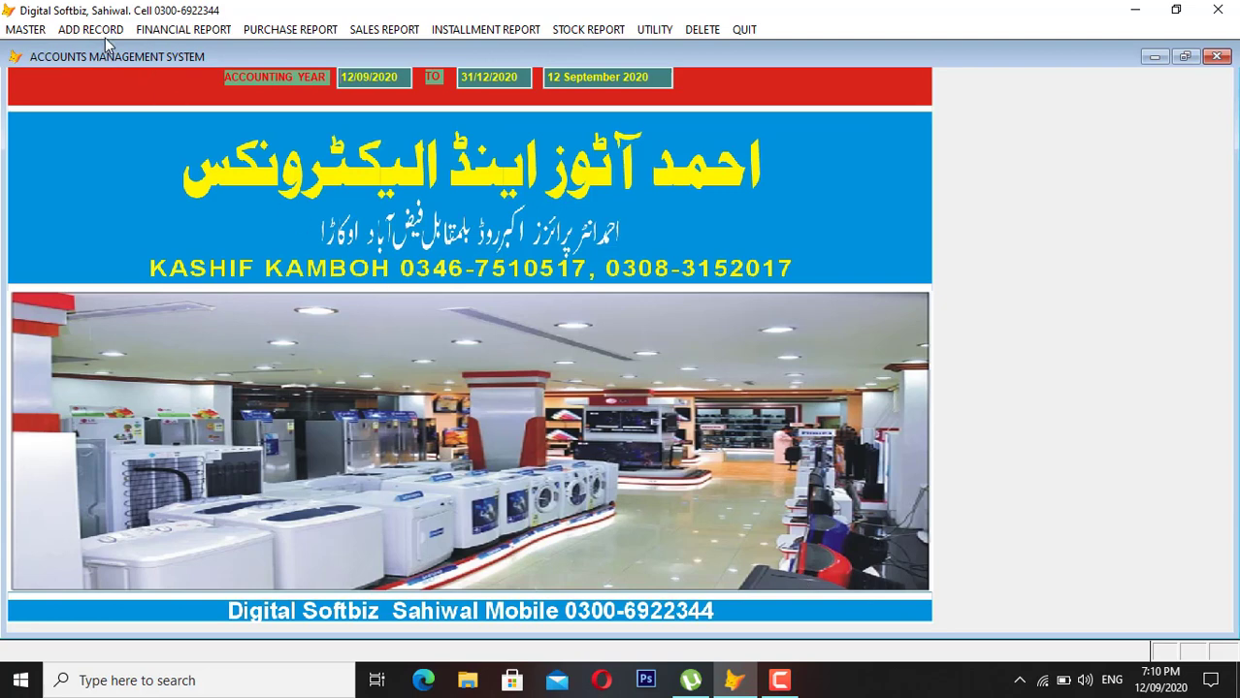
{"action": "left_click", "coordinate": [25, 29]}
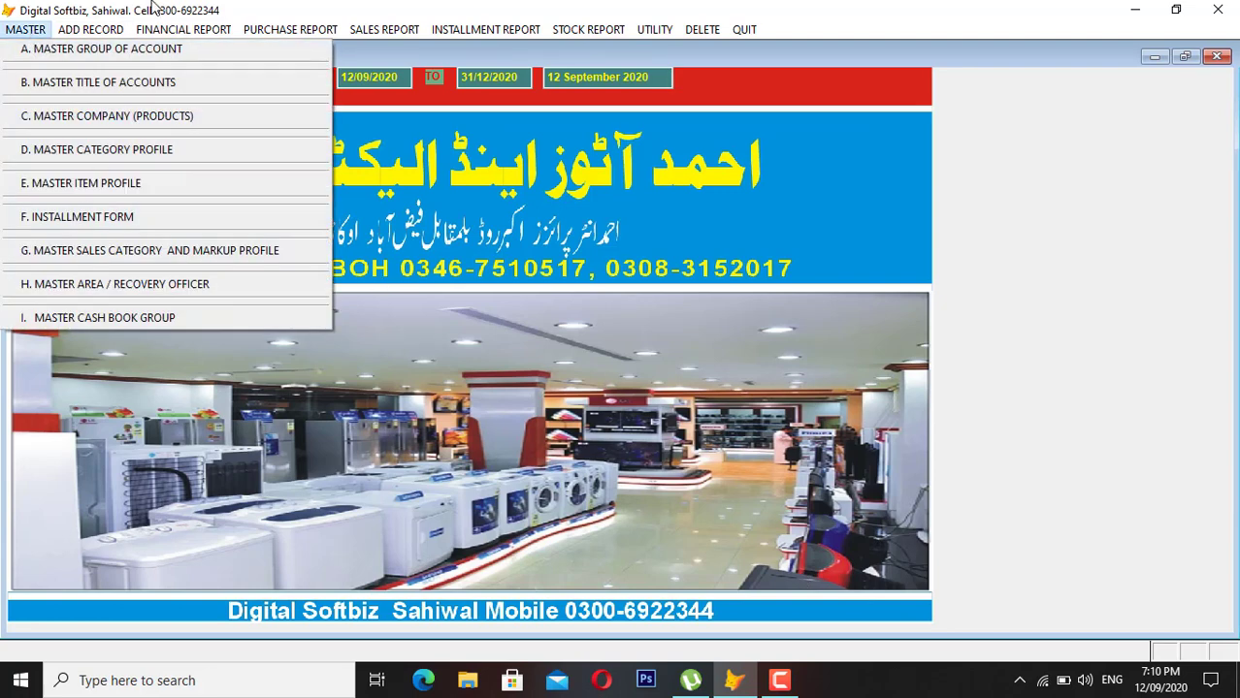
{"action": "mouse_move", "coordinate": [114, 34]}
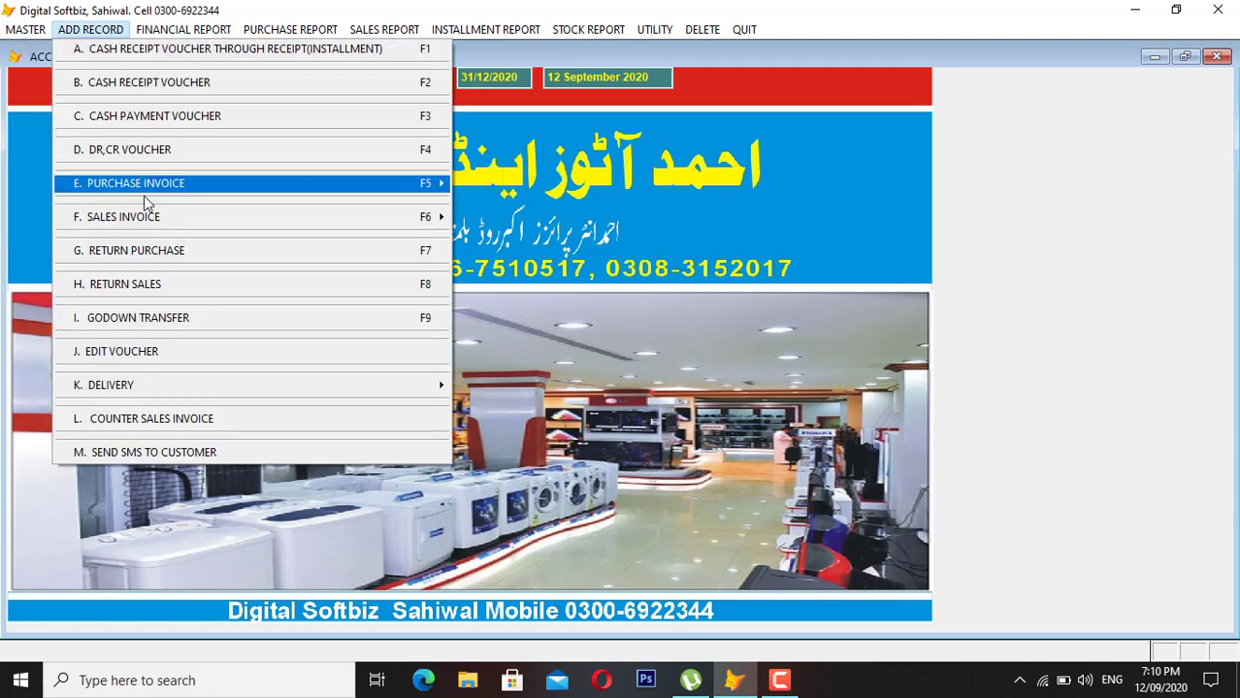
{"action": "mouse_move", "coordinate": [143, 186]}
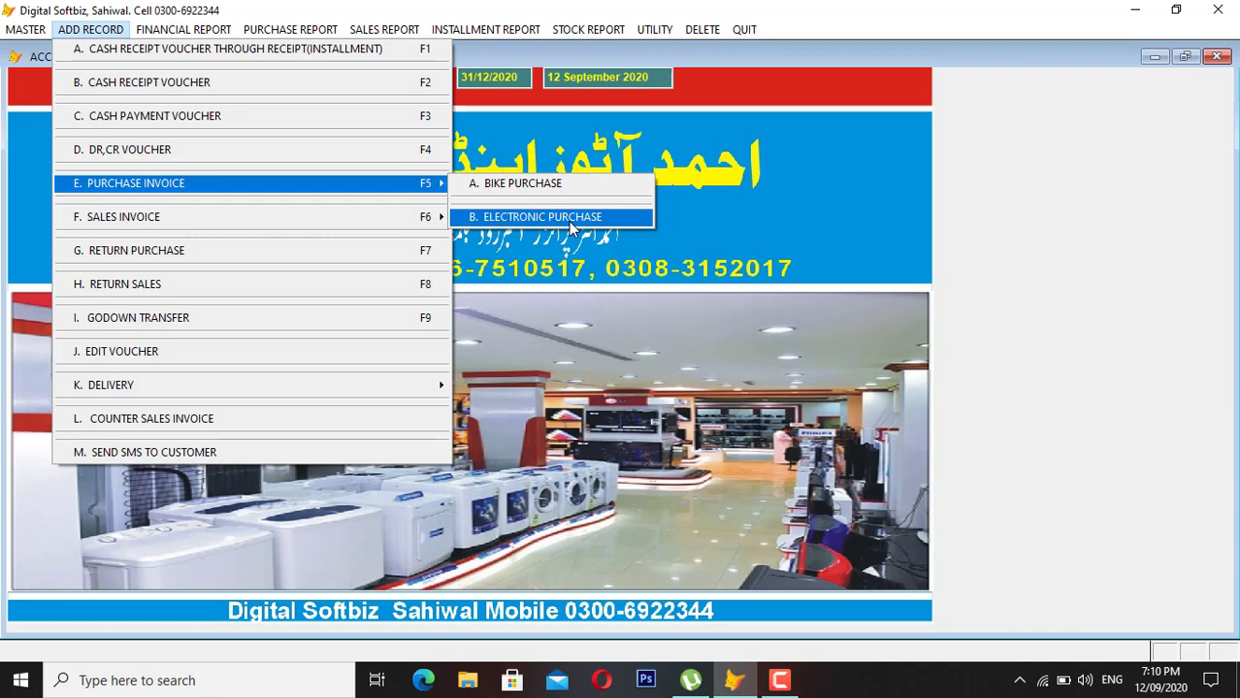
{"action": "left_click", "coordinate": [534, 192]}
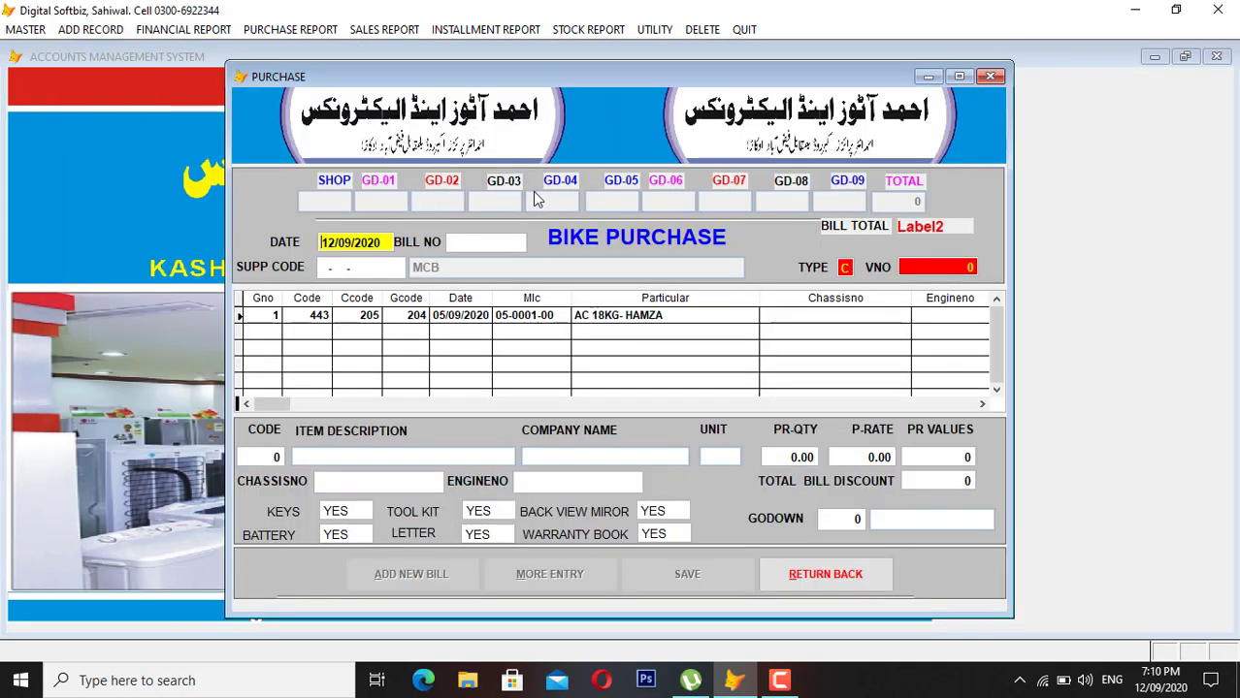
Keep the bill date 12/09/2020, leave the bill number blank, and select the supplier listed directly below the MCB bank account.
{"action": "key", "text": "Return"}
{"action": "key", "text": "Return"}
{"action": "key", "text": "Return"}
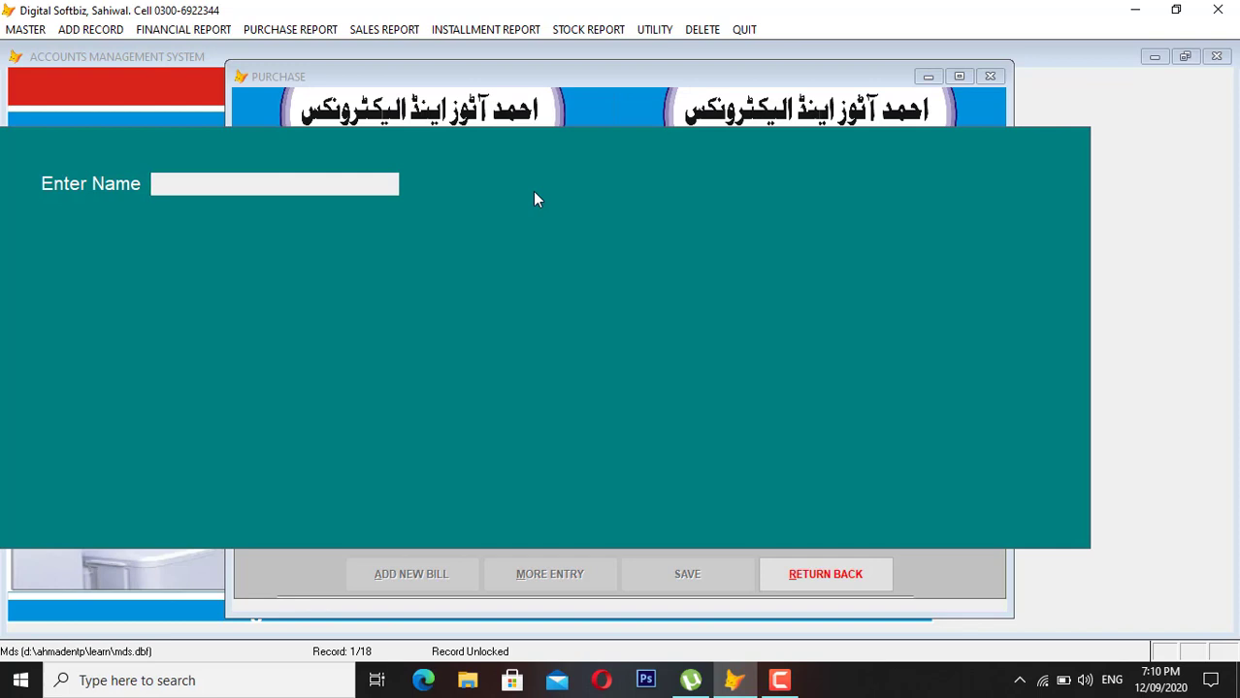
{"action": "key", "text": "Return"}
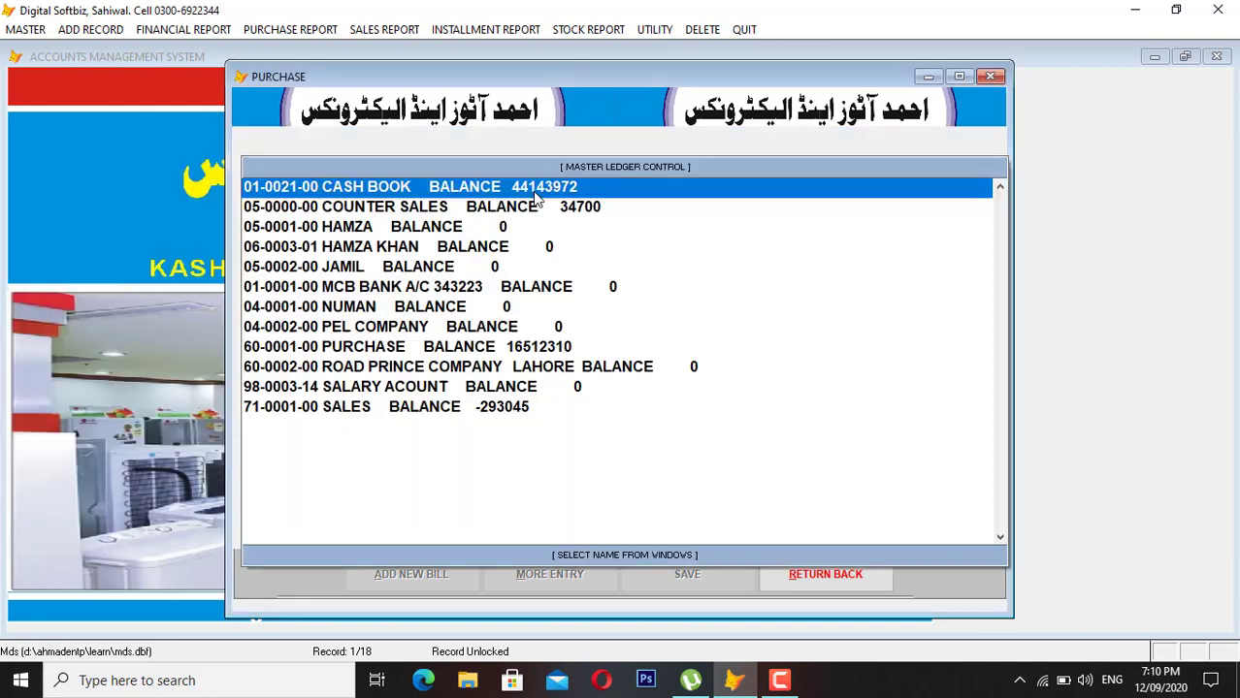
{"action": "key", "text": "Down"}
{"action": "key", "text": "Down"}
{"action": "key", "text": "Down"}
{"action": "key", "text": "Down"}
{"action": "key", "text": "Down"}
{"action": "key", "text": "Down"}
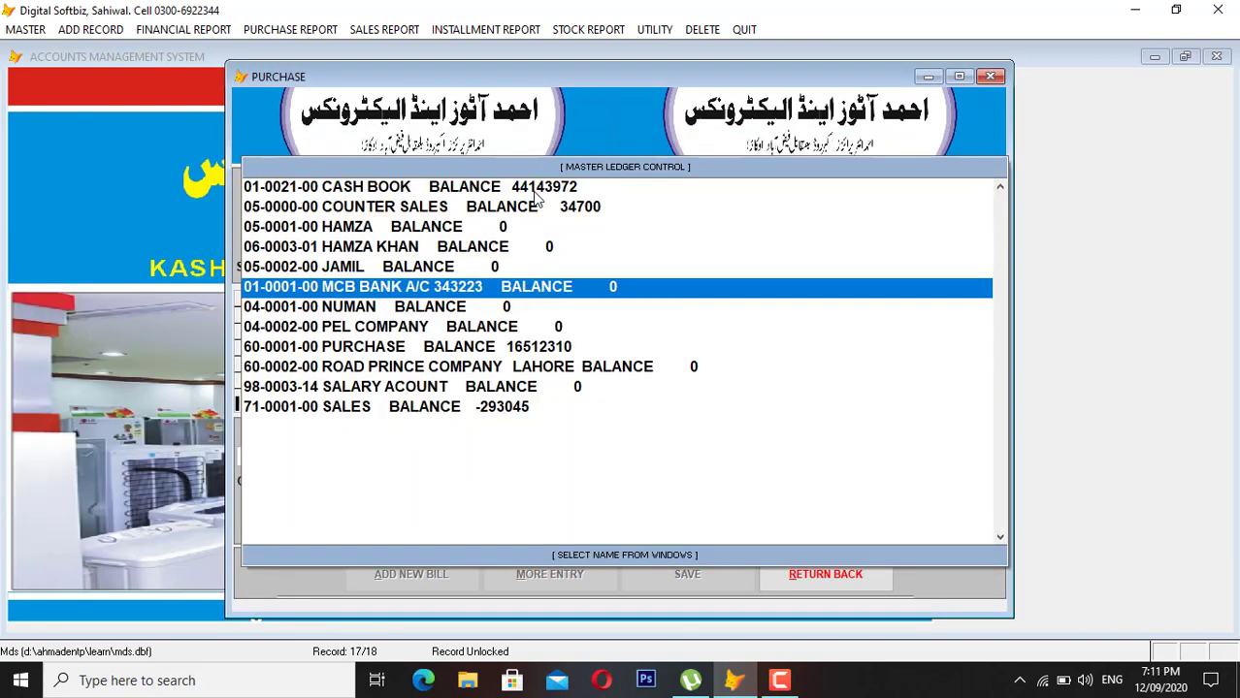
{"action": "key", "text": "Return"}
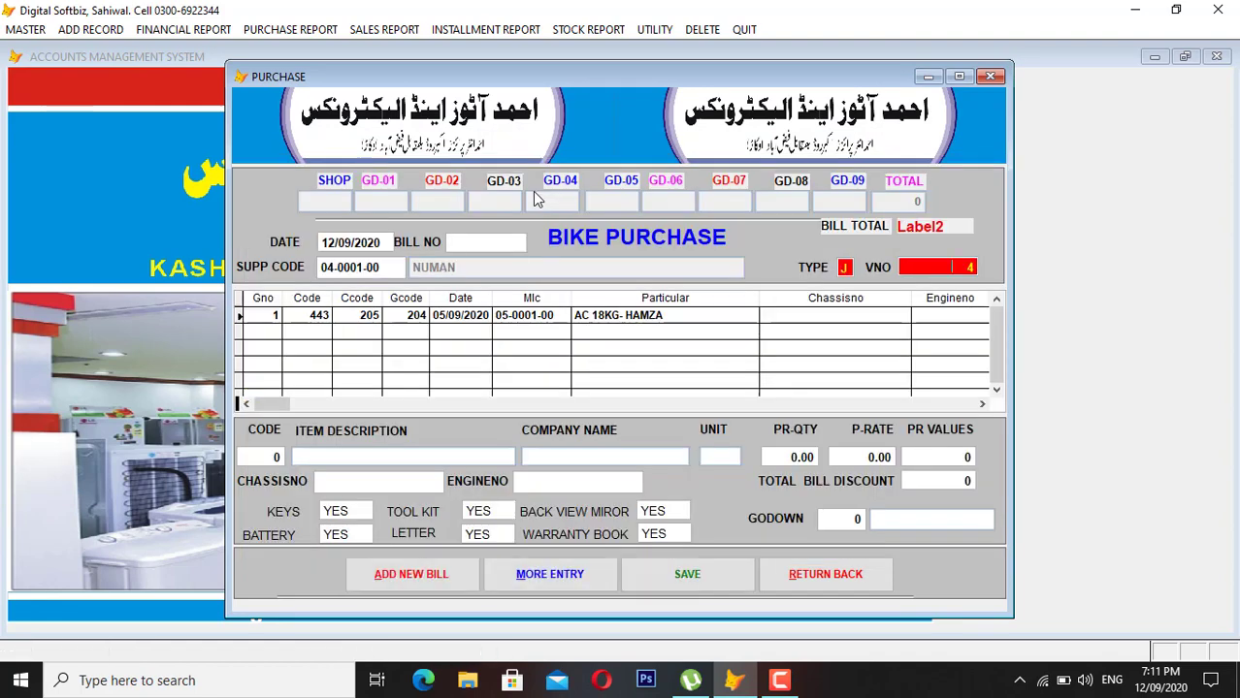
{"action": "key", "text": "Return"}
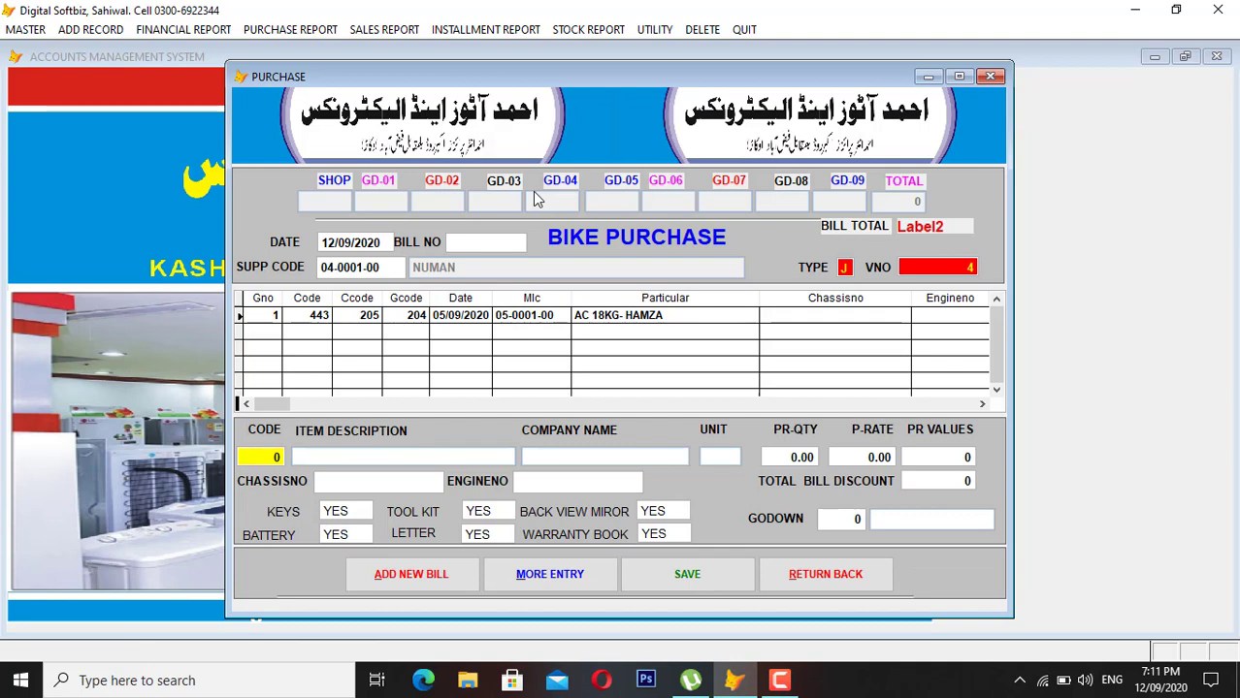
Search for ASIA and add the black ASIA 2020 bike with quantity 1 at rate 70000, leaving the bill discount at 0.
{"action": "key", "text": "Return"}
{"action": "type", "text": "ASIA"}
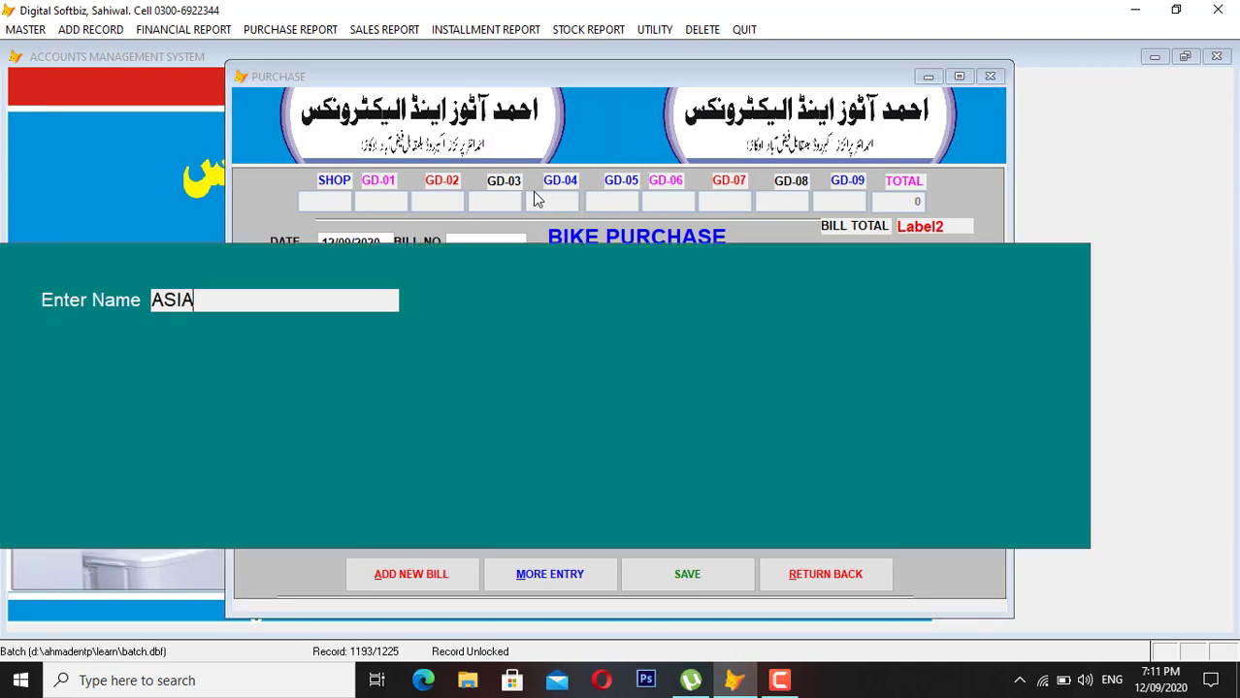
{"action": "key", "text": "Return"}
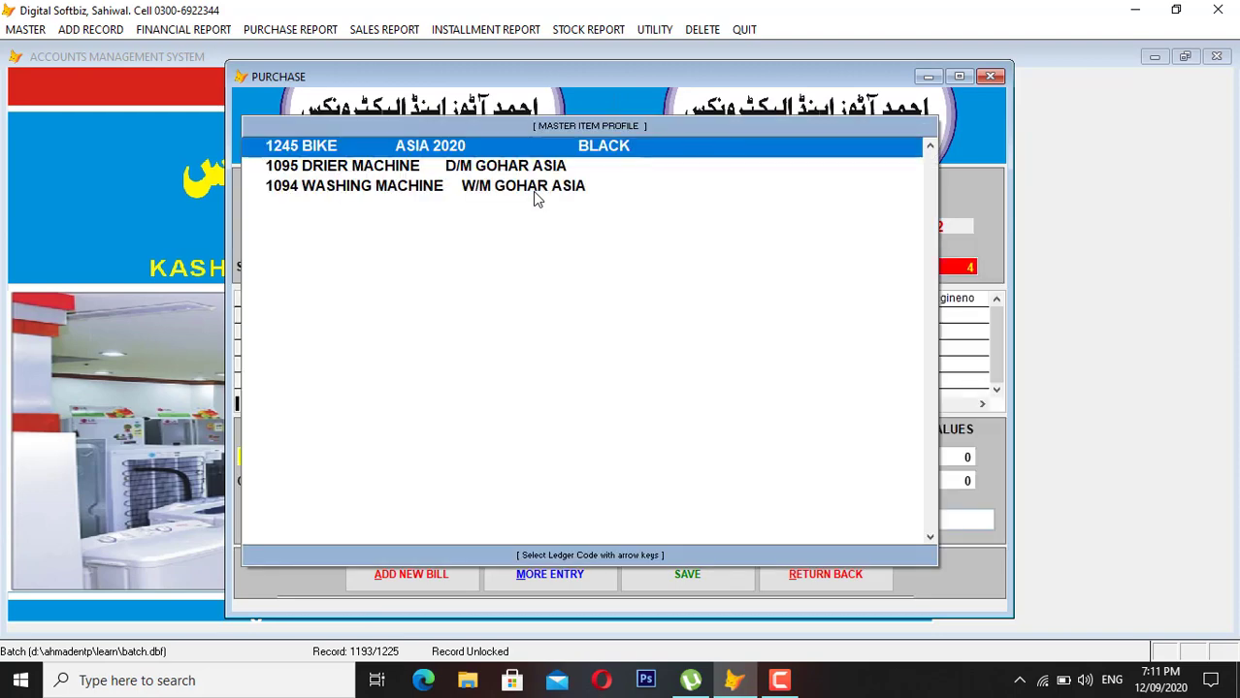
{"action": "key", "text": "Return"}
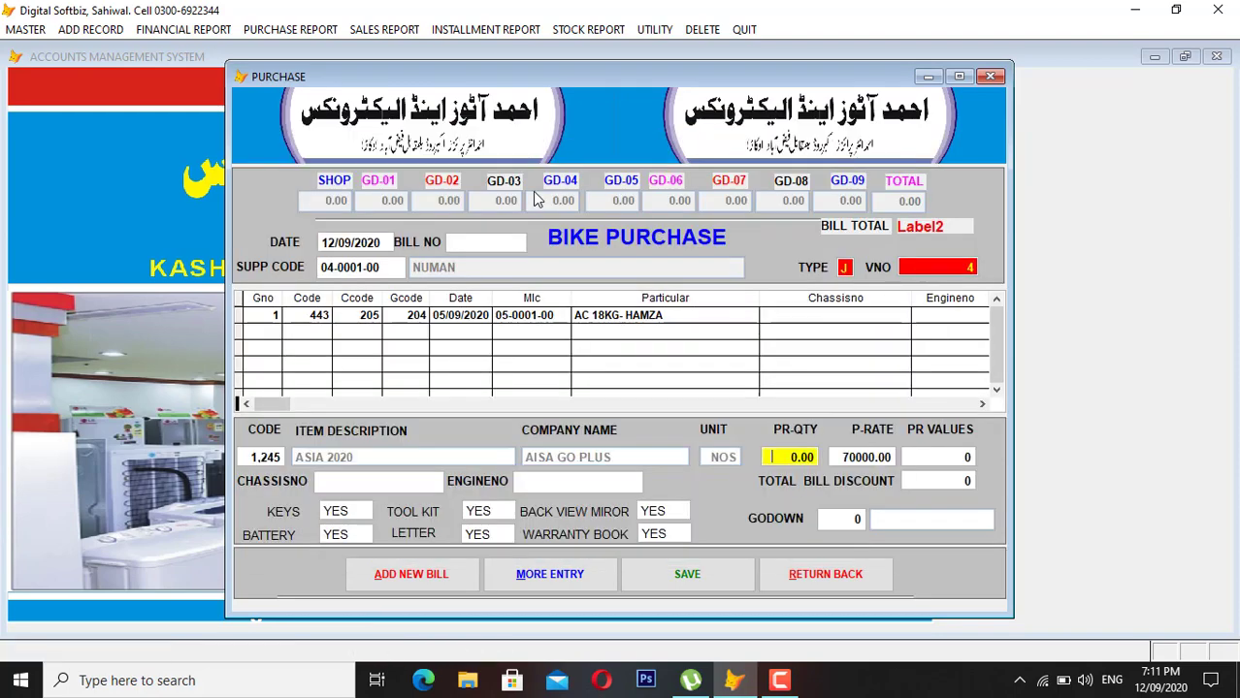
{"action": "type", "text": "1"}
{"action": "key", "text": "Return"}
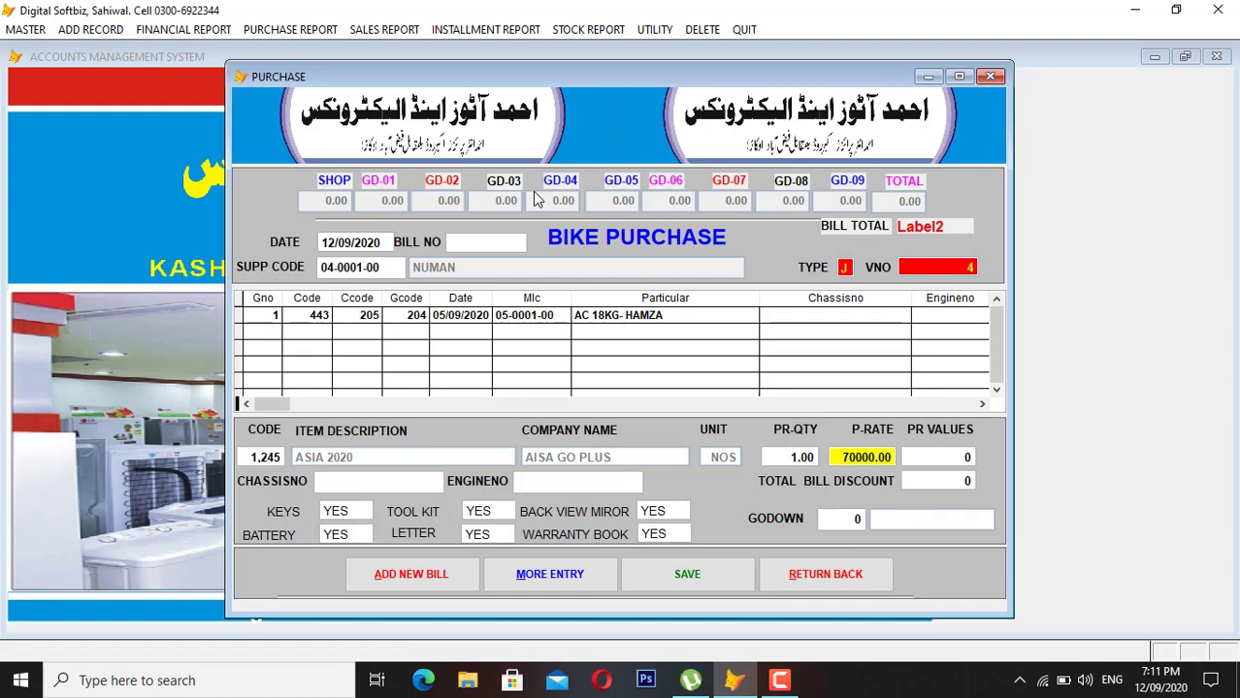
{"action": "key", "text": "Return"}
{"action": "key", "text": "Return"}
{"action": "key", "text": "Return"}
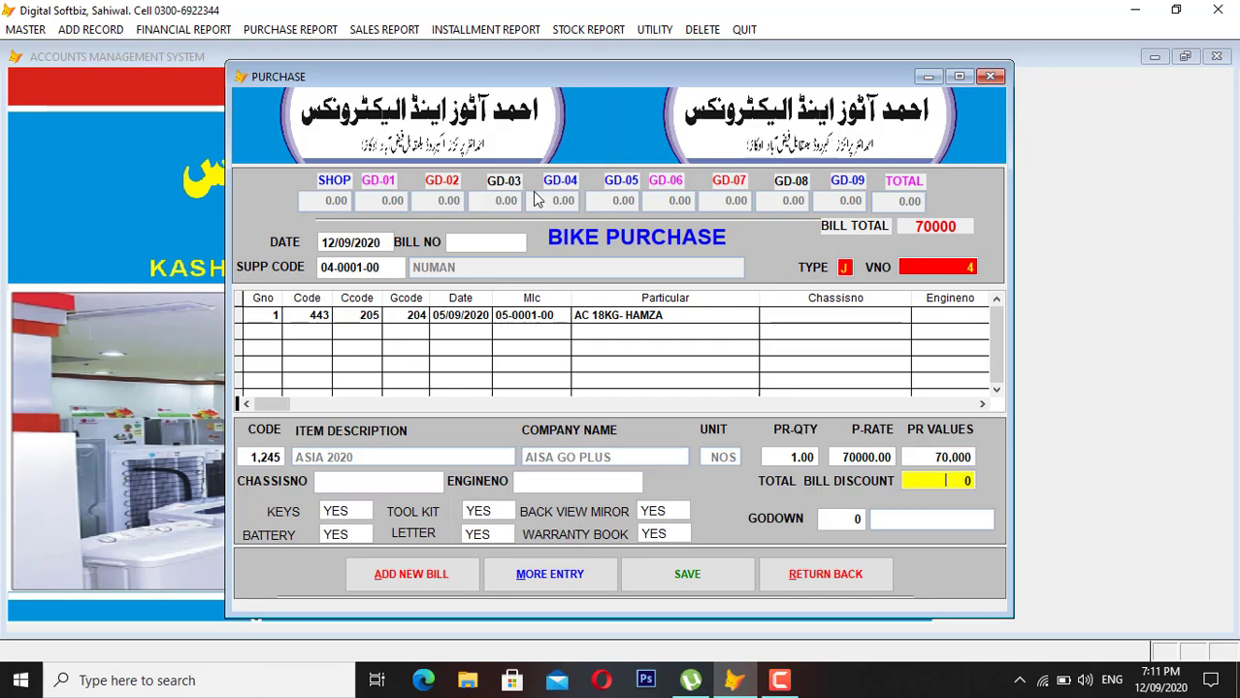
Enter chassis number 123456 and engine number 6576545 for the bike, keeping all accessory options set to YES.
{"action": "type", "text": "123456"}
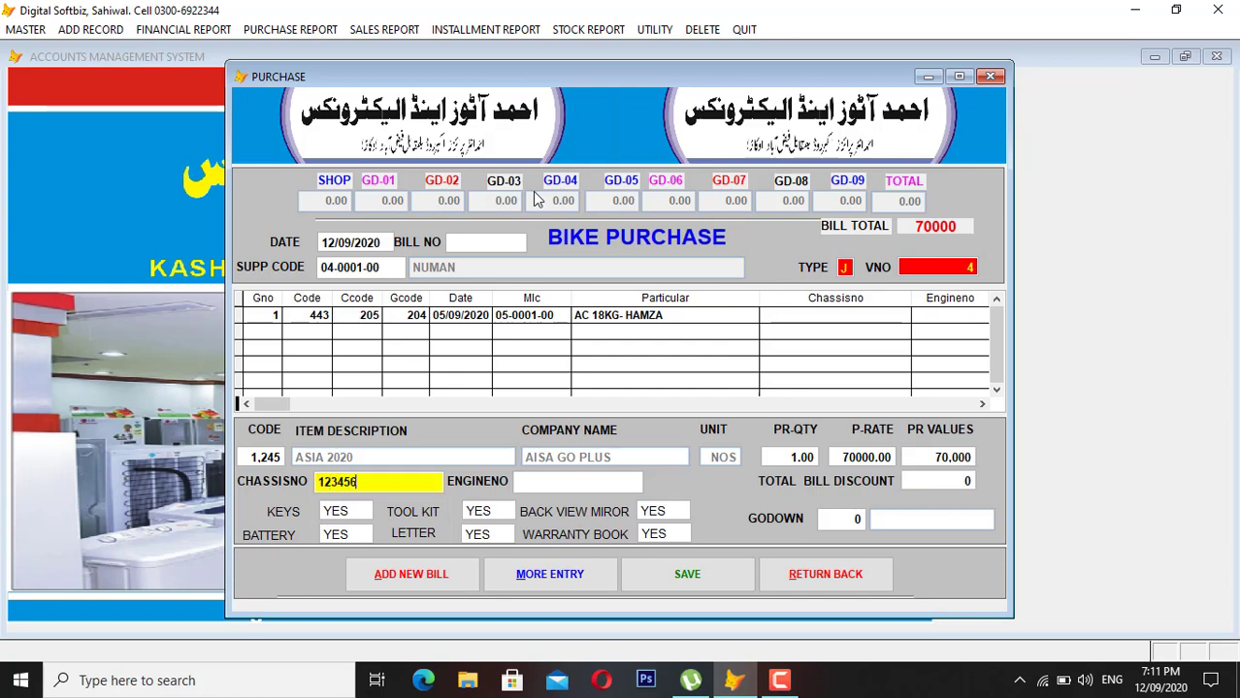
{"action": "key", "text": "Return"}
{"action": "type", "text": "6"}
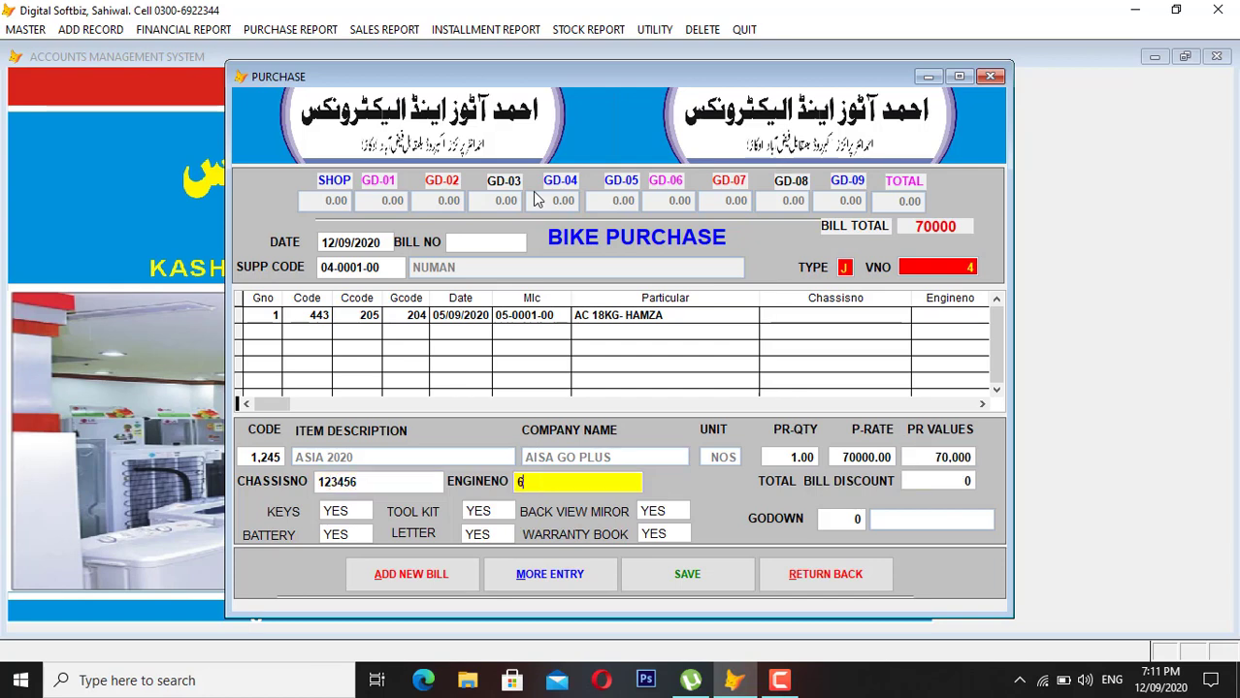
{"action": "type", "text": "576545"}
{"action": "key", "text": "Return"}
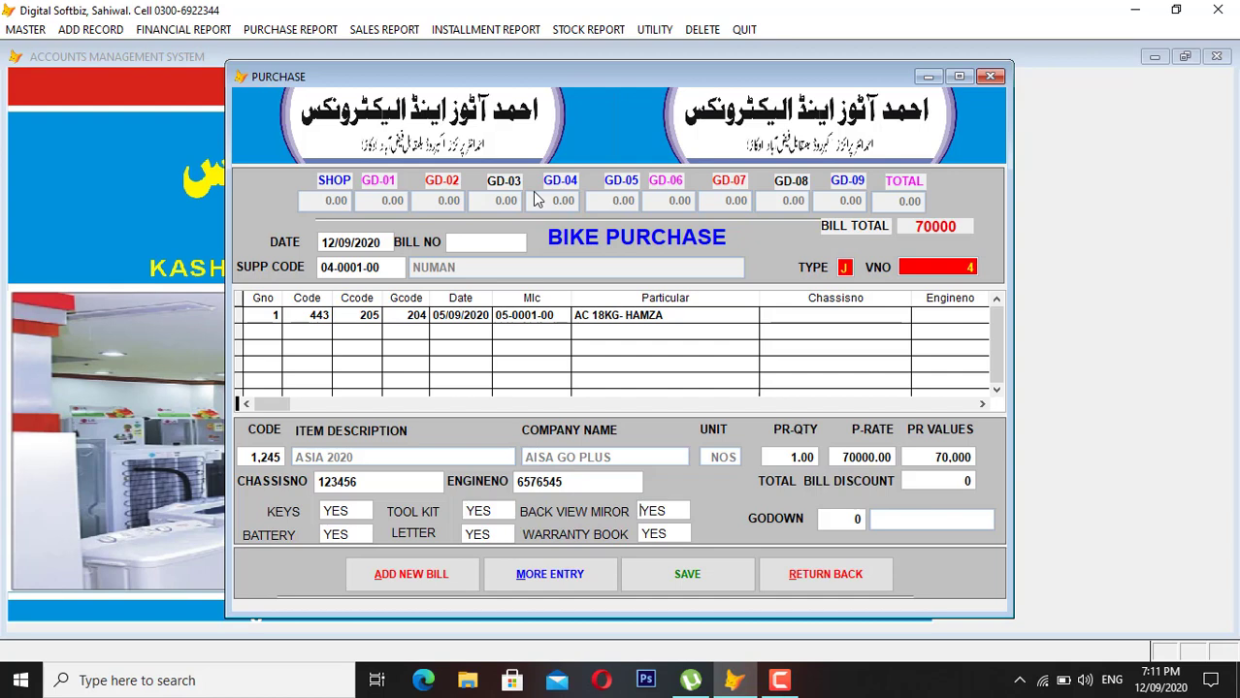
{"action": "key", "text": "Return"}
{"action": "key", "text": "Return"}
{"action": "key", "text": "Return"}
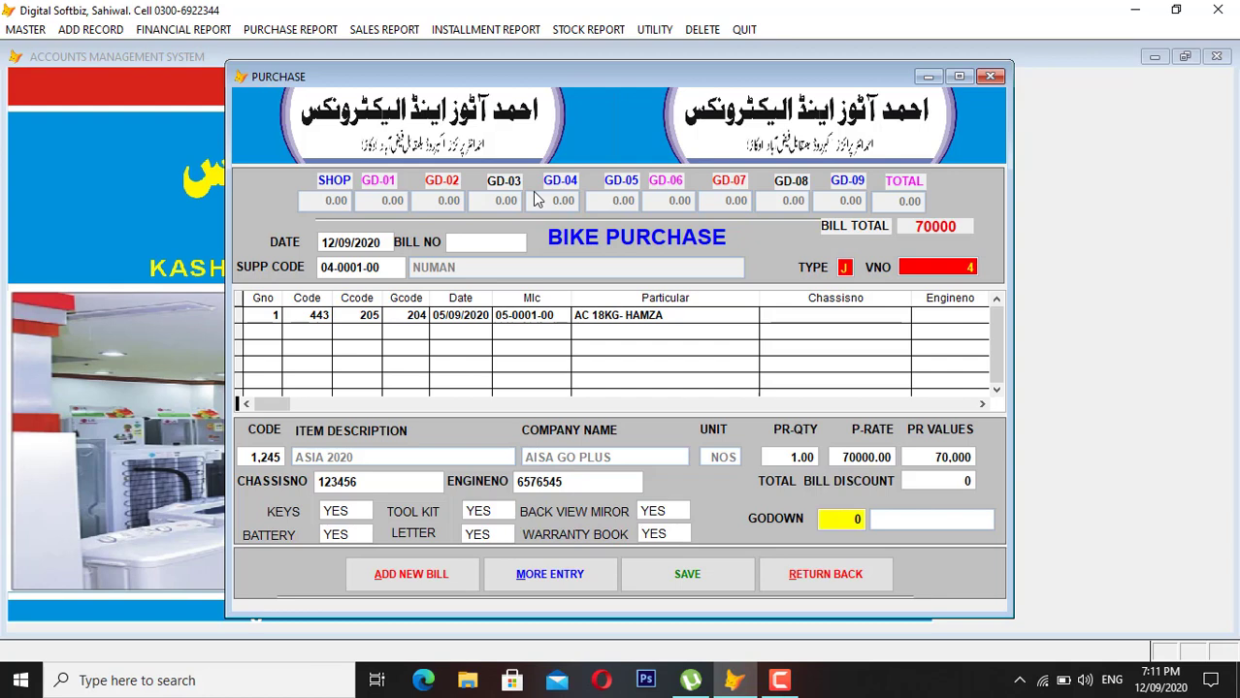
Set the godown to 1 (SHOP), save the bike purchase bill, and close the form.
{"action": "type", "text": "1"}
{"action": "key", "text": "Return"}
{"action": "key", "text": "Return"}
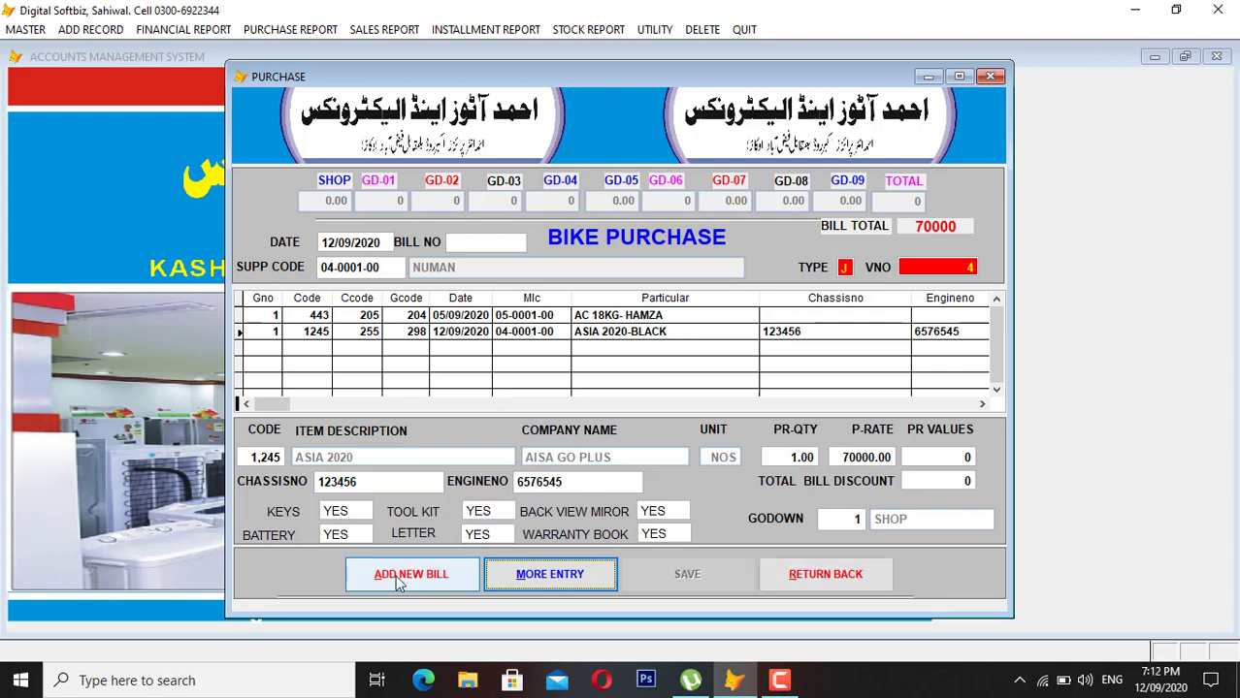
{"action": "left_click", "coordinate": [817, 582]}
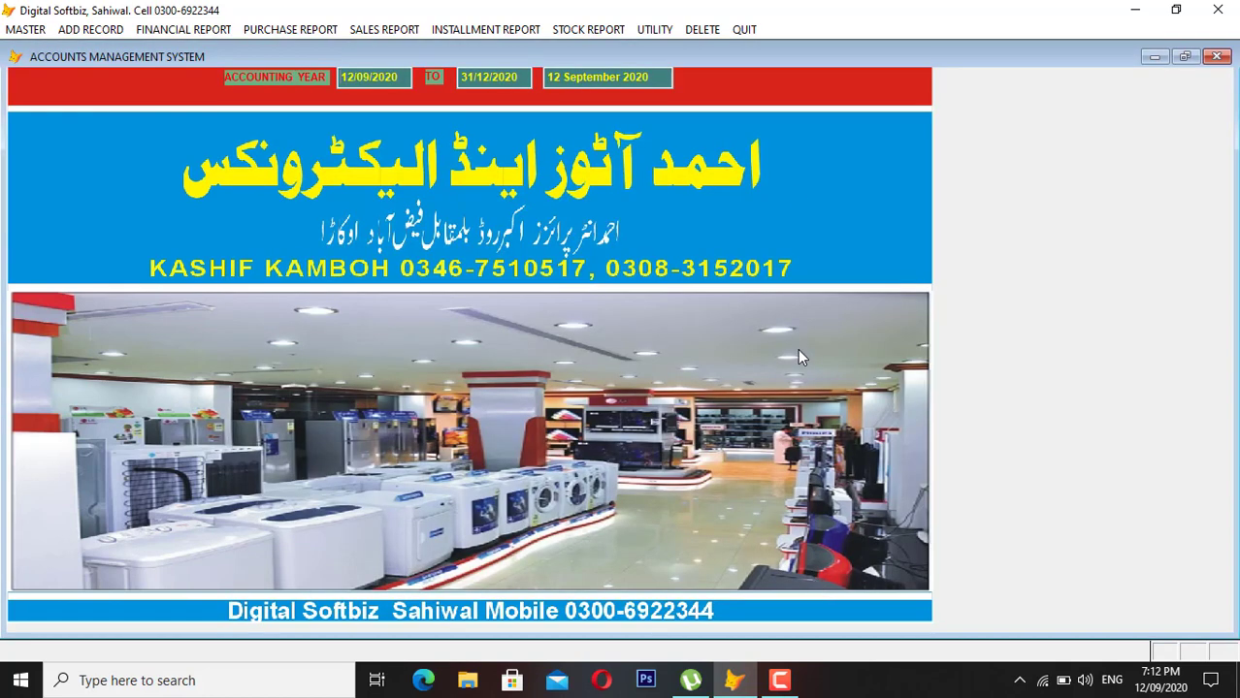
Open the stock in hand report, examine the item quantities and values, and close it.
{"action": "left_click", "coordinate": [587, 30]}
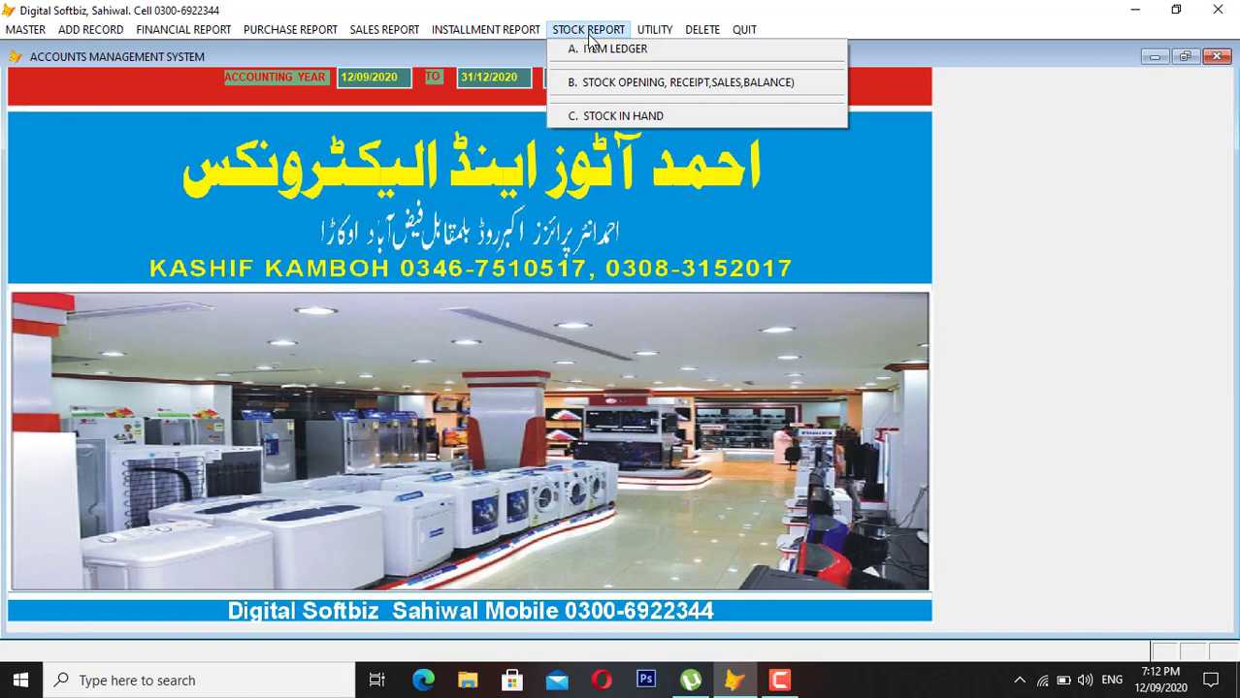
{"action": "left_click", "coordinate": [657, 117]}
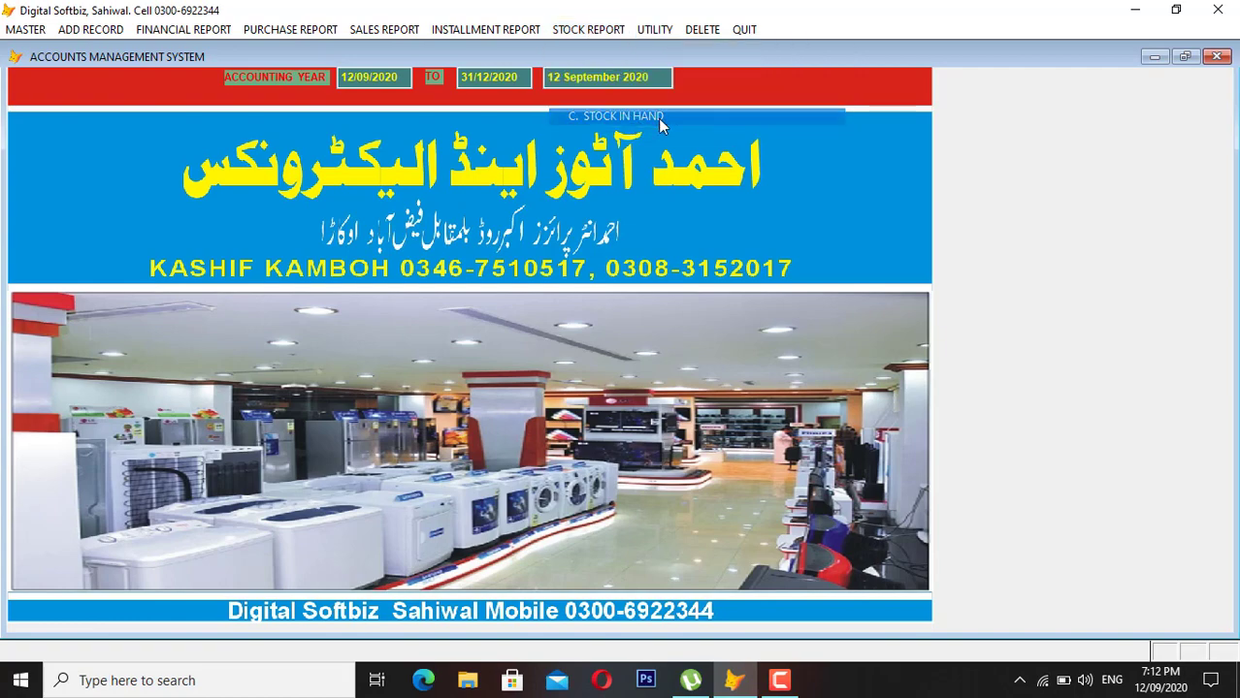
{"action": "key", "text": "Return"}
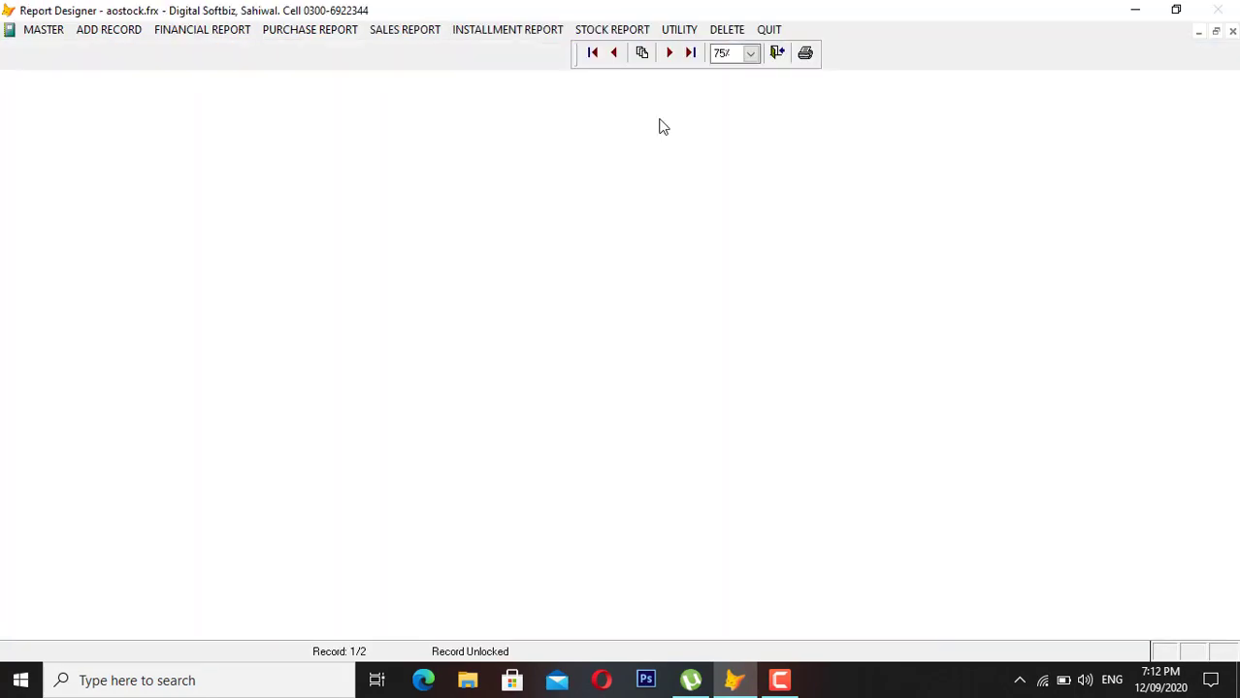
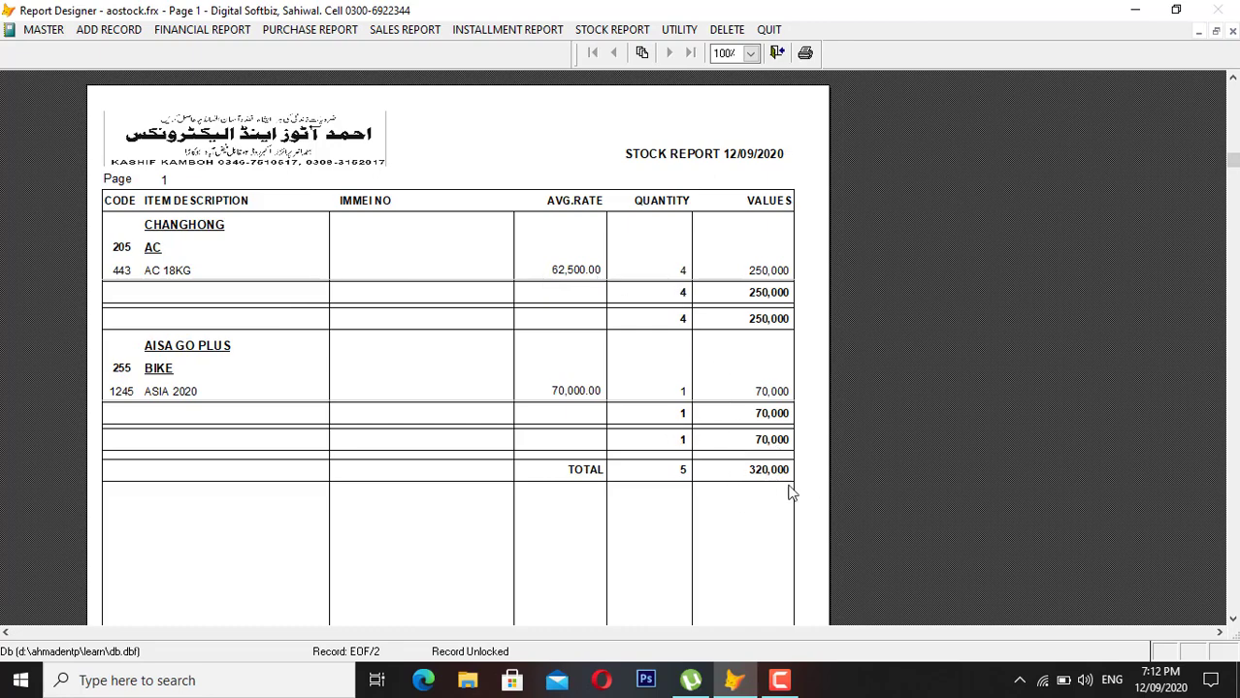
{"action": "key", "text": "Escape"}
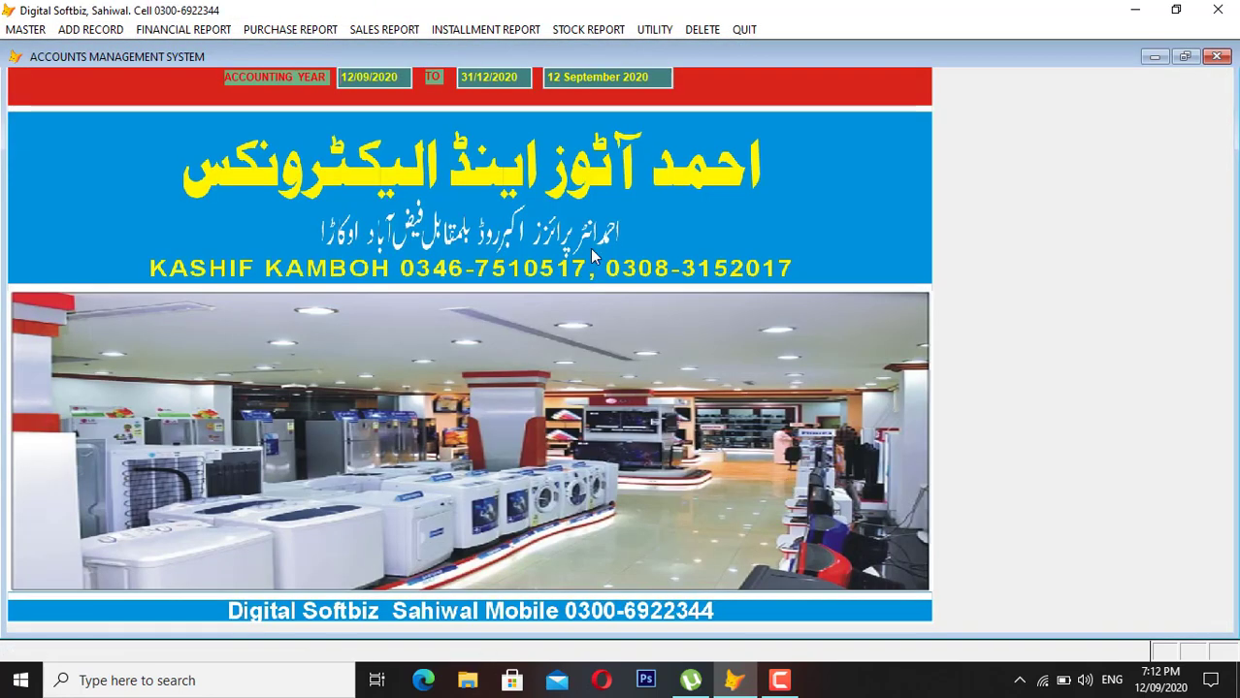
Open an electronic purchase invoice and select PEL COMPANY as the supplier, leaving the bill number blank.
{"action": "left_click", "coordinate": [97, 29]}
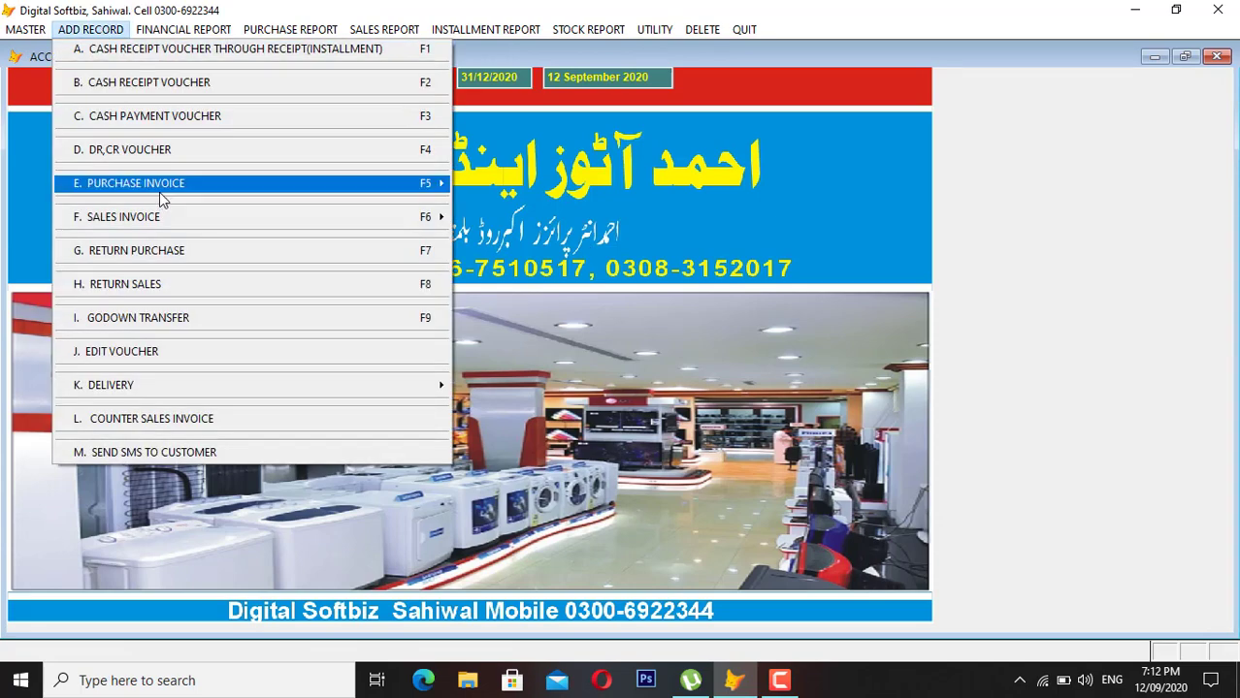
{"action": "mouse_move", "coordinate": [159, 192]}
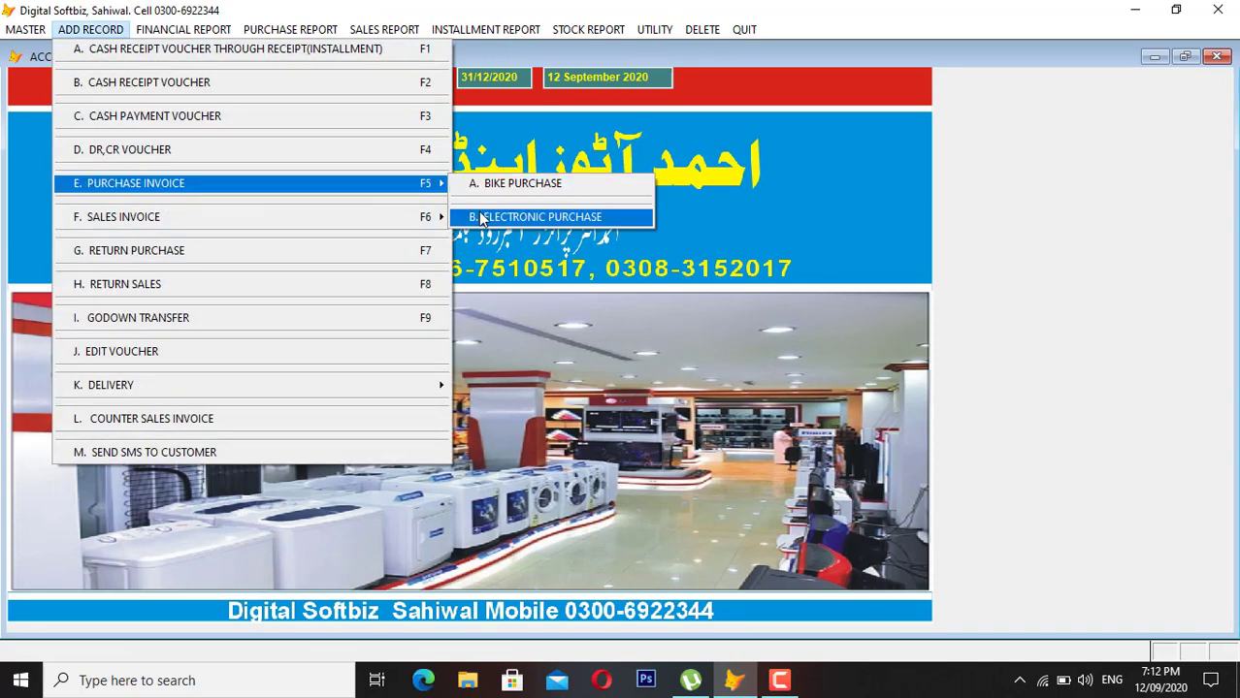
{"action": "left_click", "coordinate": [545, 217]}
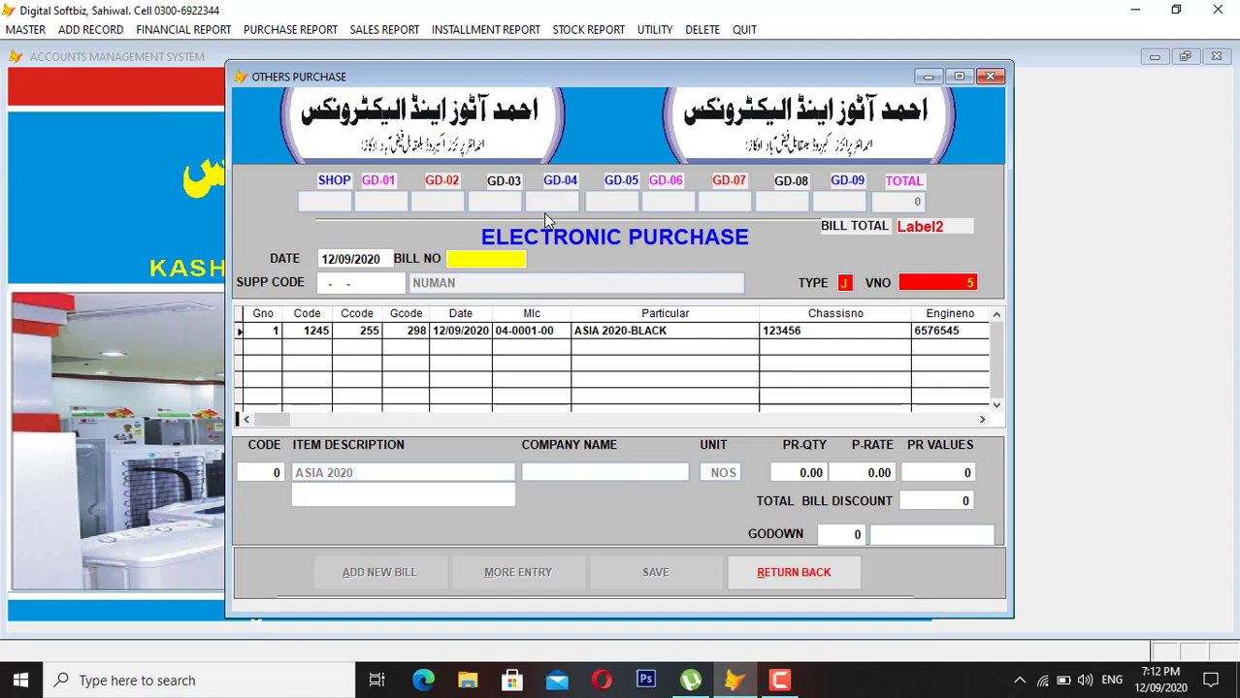
{"action": "key", "text": "Return"}
{"action": "key", "text": "Return"}
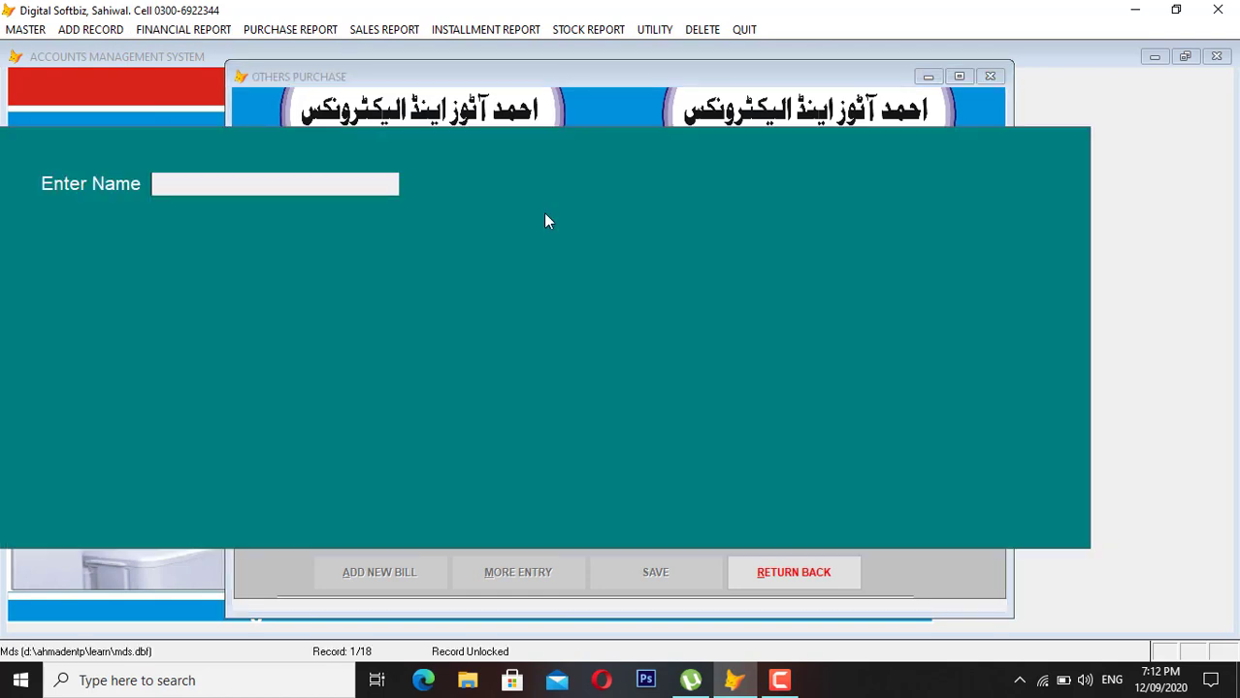
{"action": "type", "text": "PEL"}
{"action": "key", "text": "Return"}
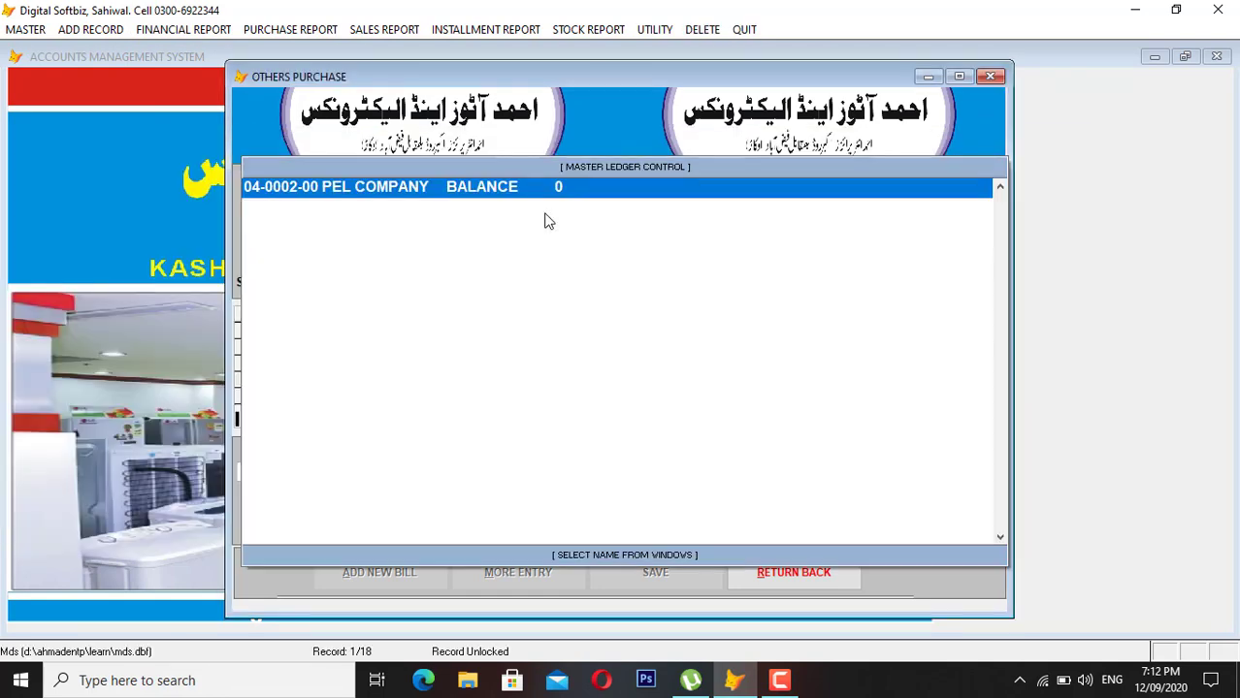
{"action": "key", "text": "Return"}
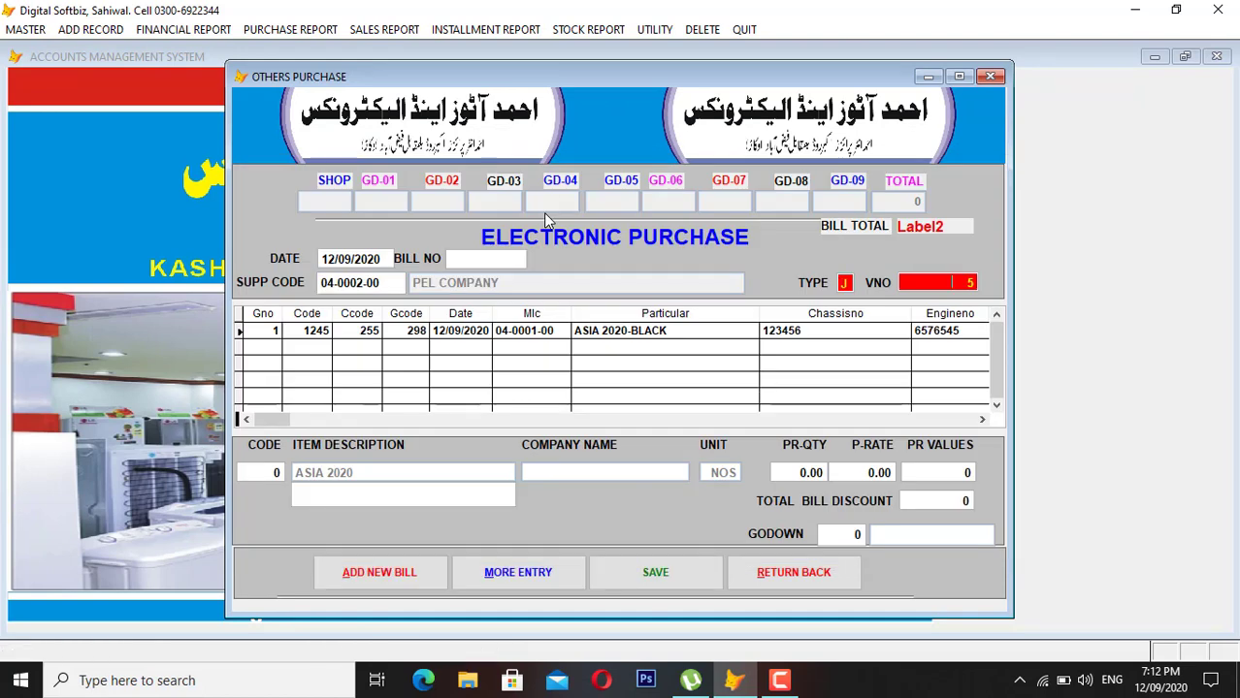
Look through the master item profile list for an electronic item to purchase.
{"action": "key", "text": "Return"}
{"action": "key", "text": "Return"}
{"action": "type", "text": "AIS"}
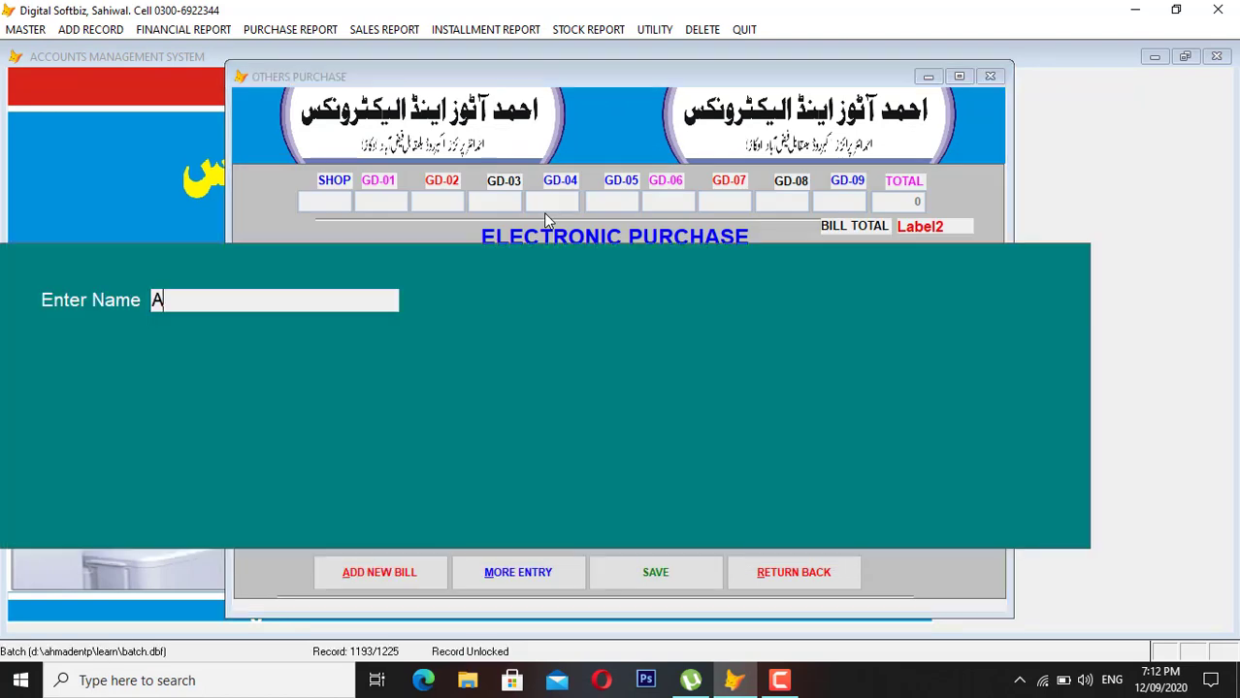
{"action": "key", "text": "BackSpace"}
{"action": "key", "text": "BackSpace"}
{"action": "type", "text": "C"}
{"action": "key", "text": "BackSpace"}
{"action": "key", "text": "BackSpace"}
{"action": "type", "text": "AC"}
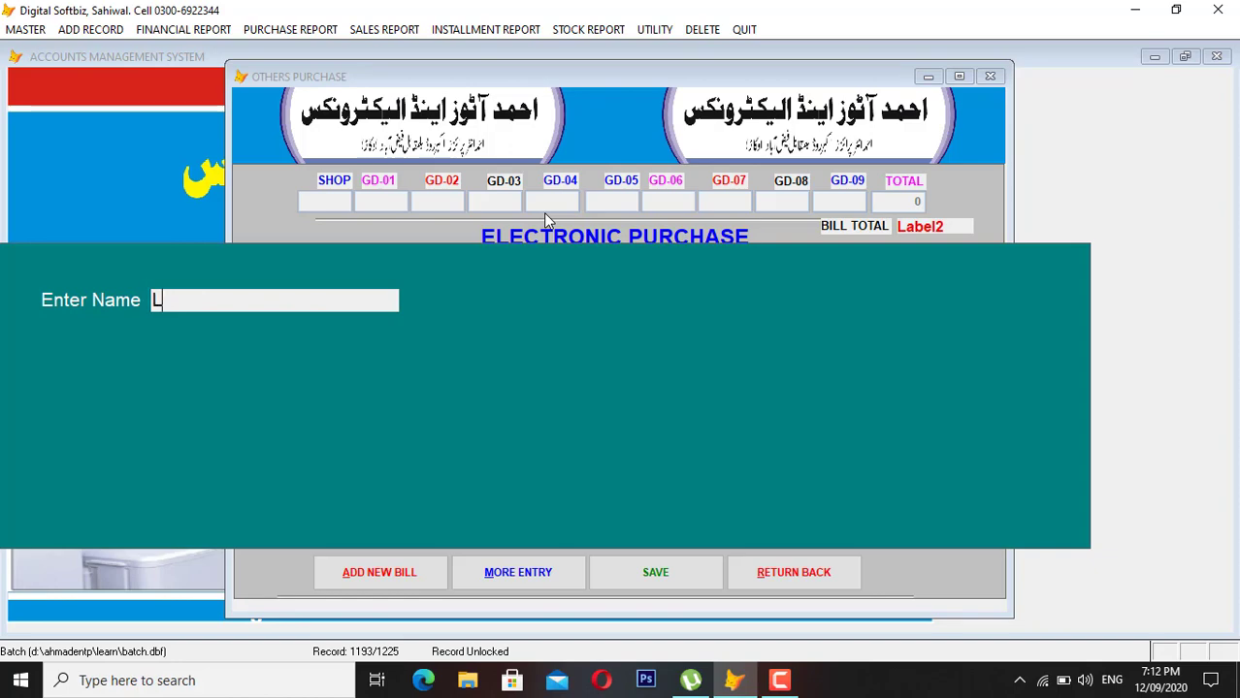
{"action": "key", "text": "Return"}
{"action": "key", "text": "Down"}
{"action": "key", "text": "Down"}
{"action": "key", "text": "Down"}
{"action": "key", "text": "Down"}
{"action": "key", "text": "Down"}
{"action": "key", "text": "Down"}
{"action": "key", "text": "Down"}
{"action": "key", "text": "Down"}
{"action": "key", "text": "Down"}
{"action": "key", "text": "Down"}
{"action": "key", "text": "Down"}
{"action": "key", "text": "Down"}
{"action": "key", "text": "Down"}
{"action": "key", "text": "Down"}
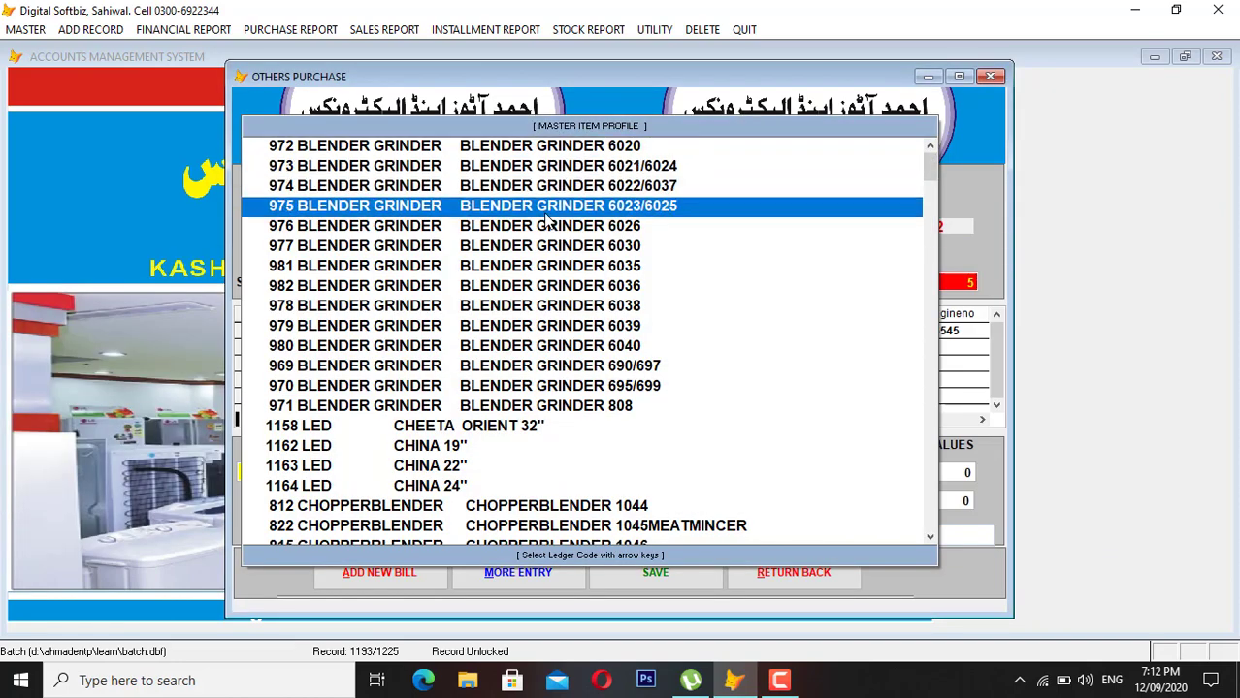
{"action": "key", "text": "Down"}
{"action": "key", "text": "Down"}
{"action": "key", "text": "Down"}
{"action": "key", "text": "Down"}
{"action": "key", "text": "Down"}
{"action": "key", "text": "Down"}
{"action": "key", "text": "Down"}
{"action": "key", "text": "Down"}
{"action": "key", "text": "Down"}
{"action": "key", "text": "Down"}
{"action": "key", "text": "Down"}
{"action": "key", "text": "Down"}
{"action": "key", "text": "Down"}
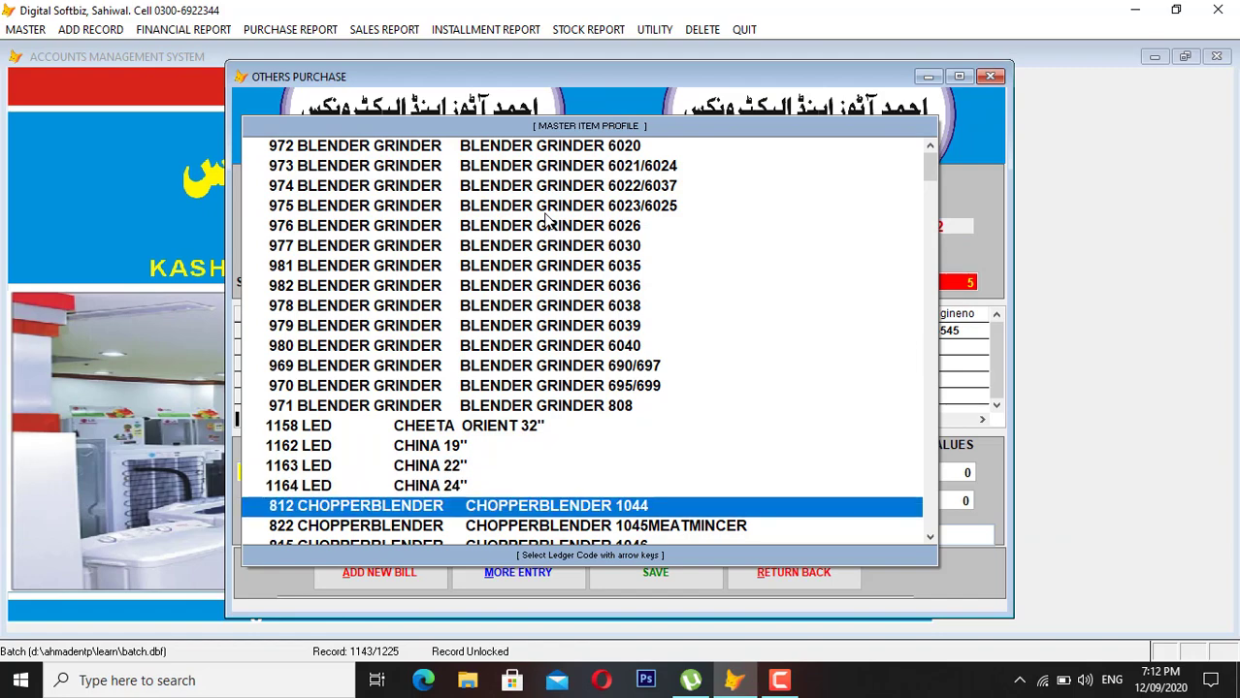
{"action": "key", "text": "Down"}
{"action": "key", "text": "Down"}
{"action": "key", "text": "Down"}
{"action": "key", "text": "Down"}
{"action": "key", "text": "Down"}
{"action": "key", "text": "Down"}
{"action": "key", "text": "Down"}
{"action": "key", "text": "Down"}
{"action": "key", "text": "Down"}
{"action": "key", "text": "Down"}
{"action": "key", "text": "Down"}
{"action": "key", "text": "Down"}
{"action": "key", "text": "Down"}
{"action": "key", "text": "Down"}
{"action": "key", "text": "Down"}
{"action": "key", "text": "Down"}
{"action": "key", "text": "Down"}
{"action": "key", "text": "Down"}
{"action": "key", "text": "Down"}
{"action": "key", "text": "Down"}
{"action": "key", "text": "Up"}
{"action": "key", "text": "Up"}
{"action": "key", "text": "Up"}
{"action": "key", "text": "Up"}
{"action": "key", "text": "Up"}
{"action": "key", "text": "Up"}
{"action": "key", "text": "Up"}
{"action": "key", "text": "Up"}
{"action": "key", "text": "Up"}
{"action": "key", "text": "Up"}
{"action": "key", "text": "Up"}
{"action": "key", "text": "Up"}
{"action": "key", "text": "Up"}
{"action": "key", "text": "Up"}
{"action": "key", "text": "Up"}
{"action": "key", "text": "Up"}
{"action": "key", "text": "Up"}
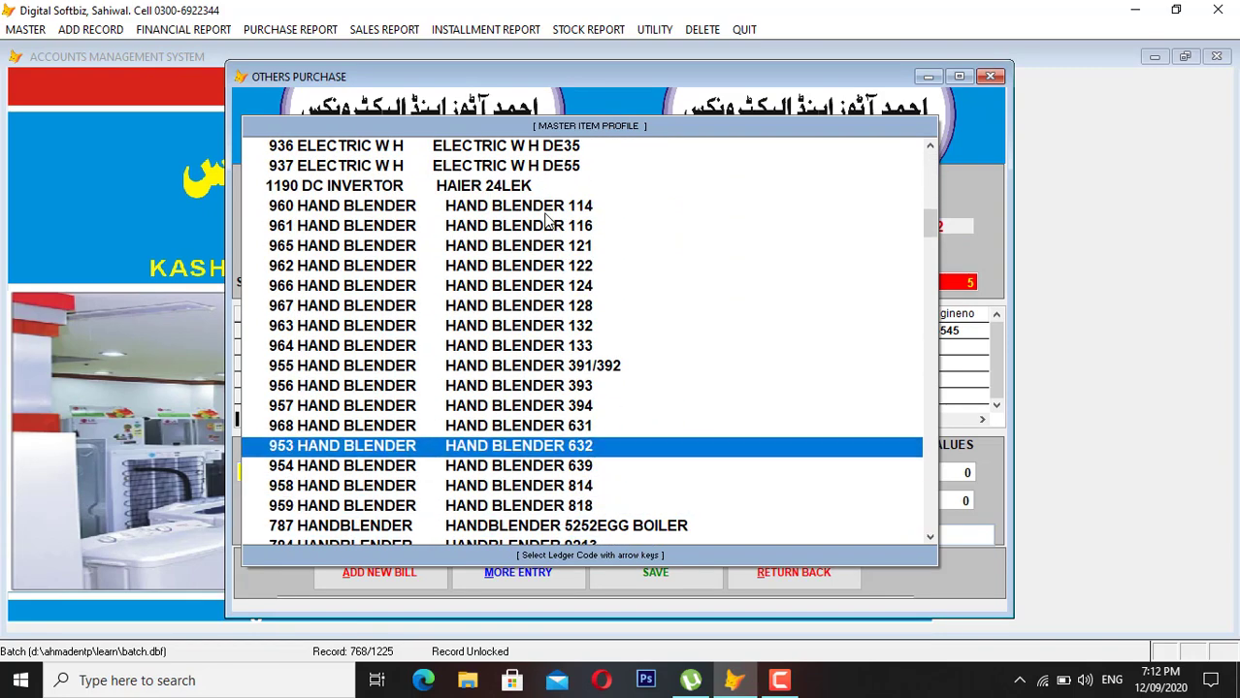
{"action": "key", "text": "Up"}
{"action": "key", "text": "Up"}
{"action": "key", "text": "Up"}
{"action": "key", "text": "Up"}
{"action": "key", "text": "Up"}
{"action": "key", "text": "Up"}
{"action": "key", "text": "Up"}
{"action": "key", "text": "Up"}
{"action": "key", "text": "Up"}
{"action": "key", "text": "Up"}
{"action": "key", "text": "Up"}
{"action": "key", "text": "Up"}
{"action": "key", "text": "Up"}
{"action": "key", "text": "Up"}
{"action": "key", "text": "Up"}
{"action": "key", "text": "Up"}
{"action": "key", "text": "Up"}
{"action": "key", "text": "Up"}
{"action": "key", "text": "Up"}
{"action": "key", "text": "Up"}
{"action": "key", "text": "Down"}
{"action": "key", "text": "Return"}
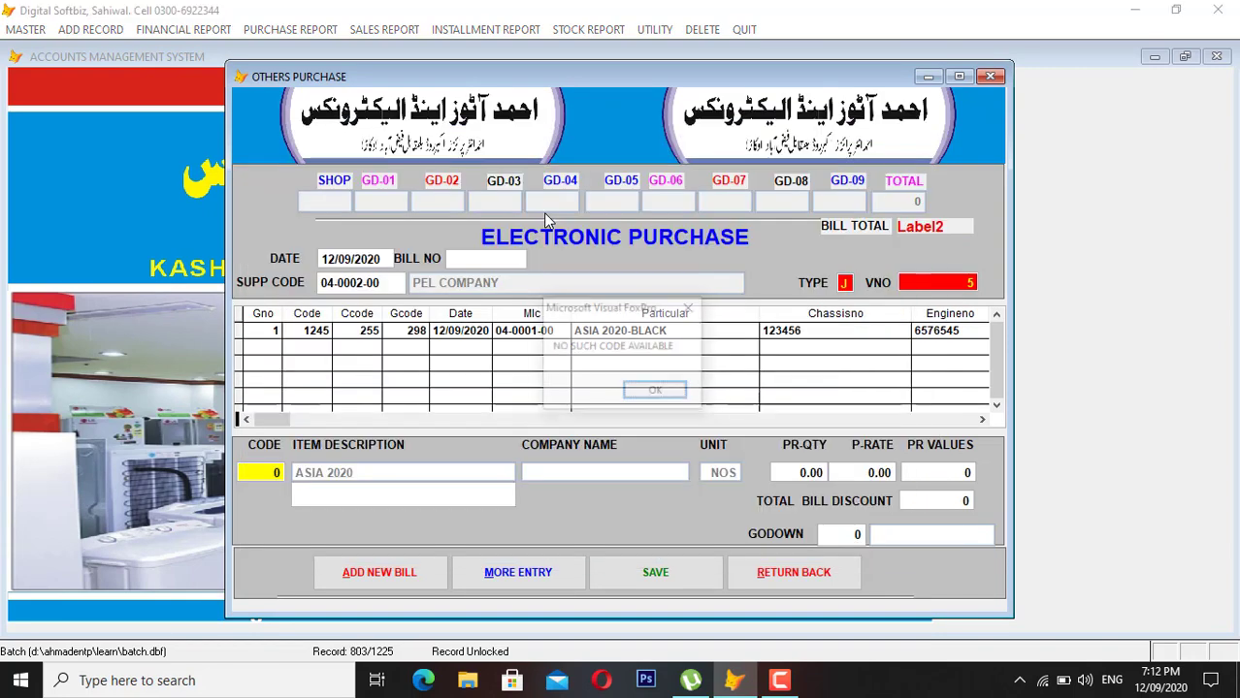
Search the item profiles for PEL and select the PEL 40BL LED as the purchased item.
{"action": "key", "text": "Return"}
{"action": "type", "text": "PEL"}
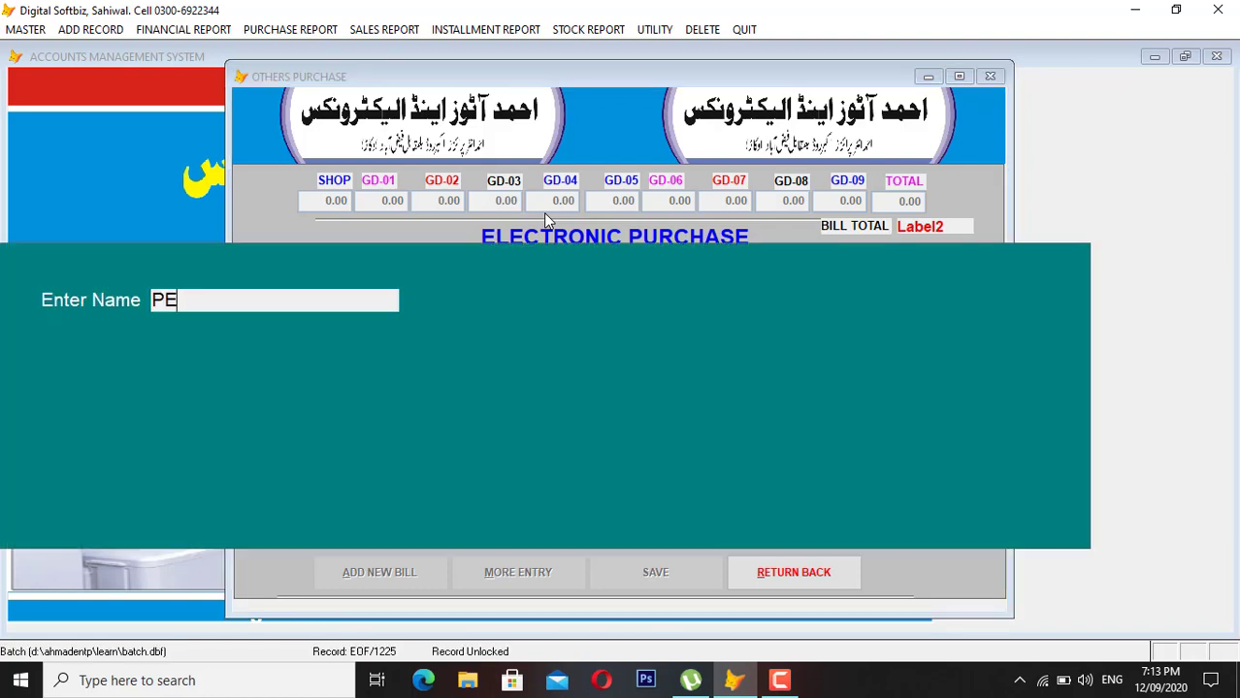
{"action": "key", "text": "Return"}
{"action": "key", "text": "Down"}
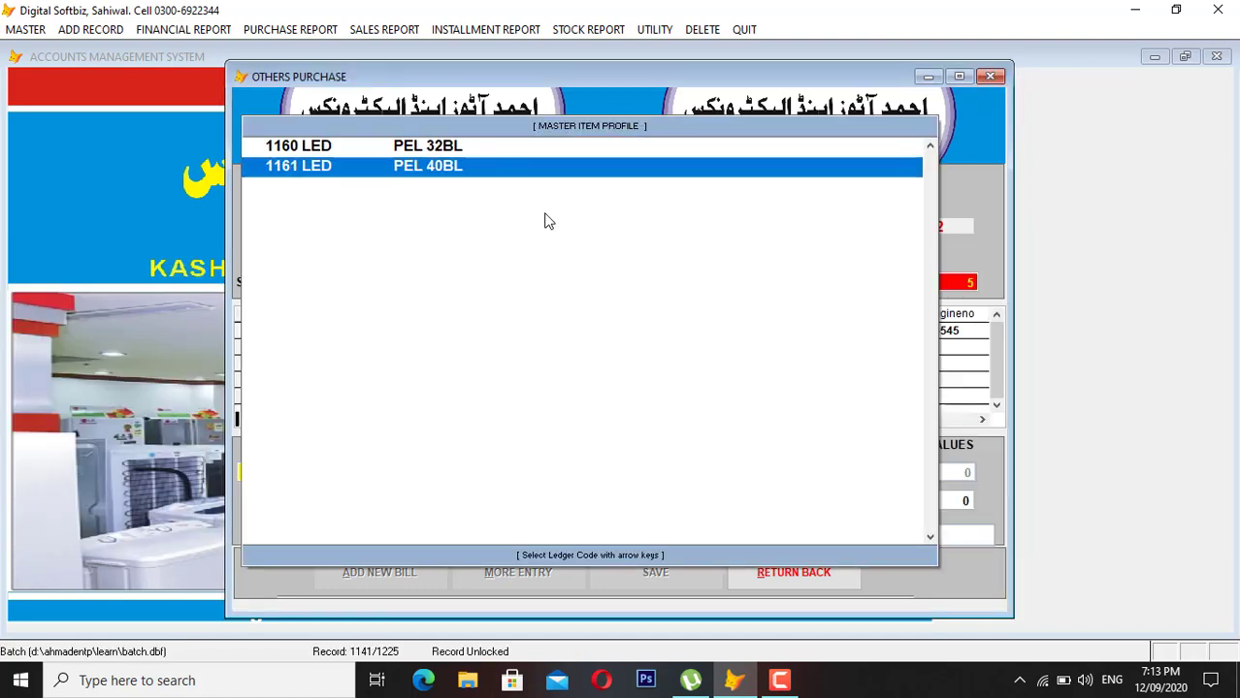
{"action": "key", "text": "Return"}
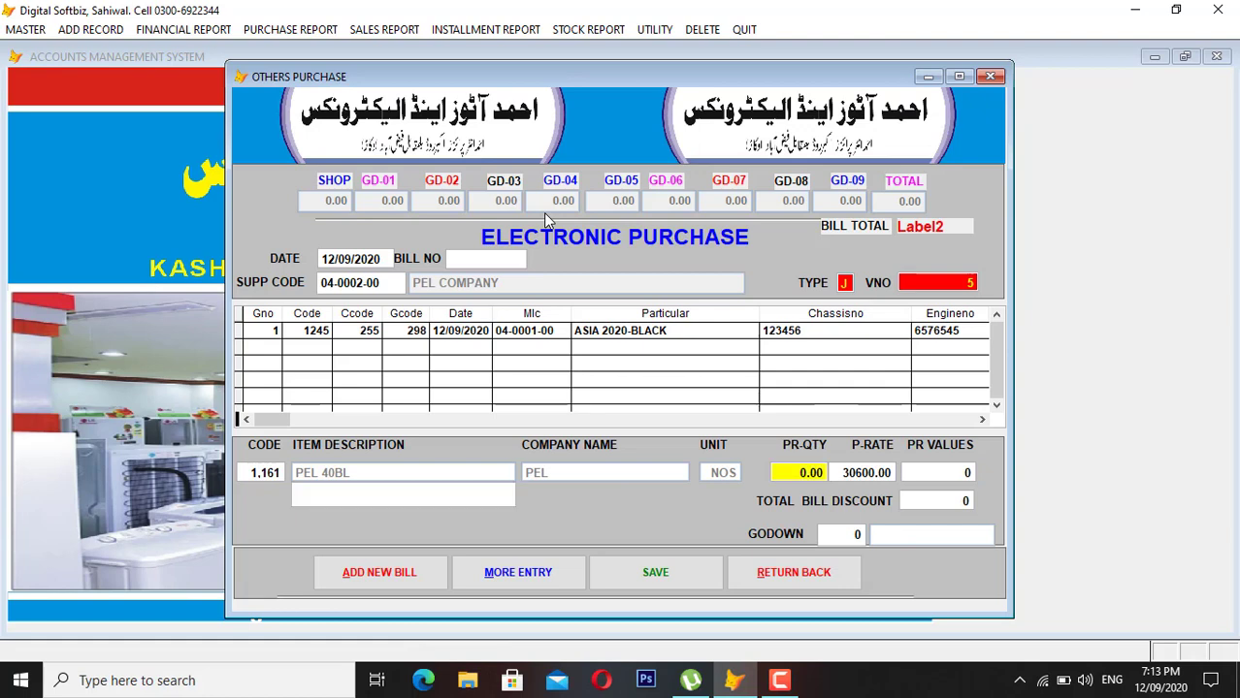
Set the LED's purchase quantity to 5 and its rate to 30500, leaving the bill discount at 0.
{"action": "type", "text": "5"}
{"action": "key", "text": "Return"}
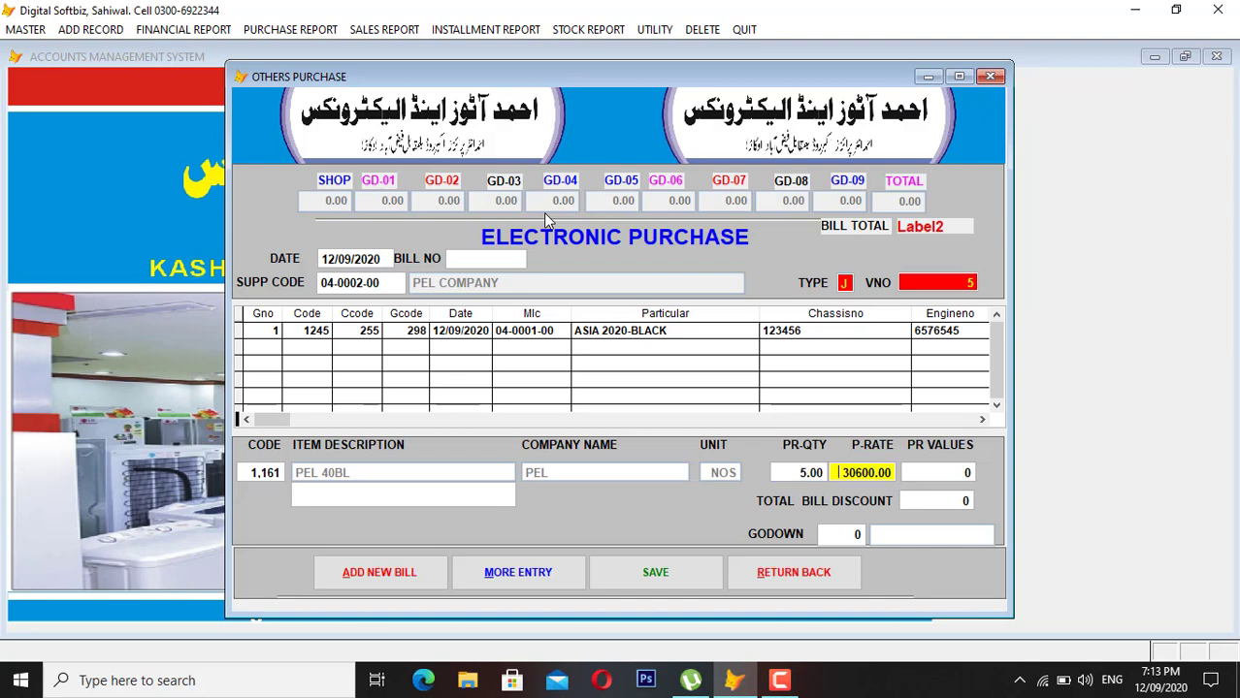
{"action": "type", "text": "300500"}
{"action": "key", "text": "Return"}
{"action": "key", "text": "Up"}
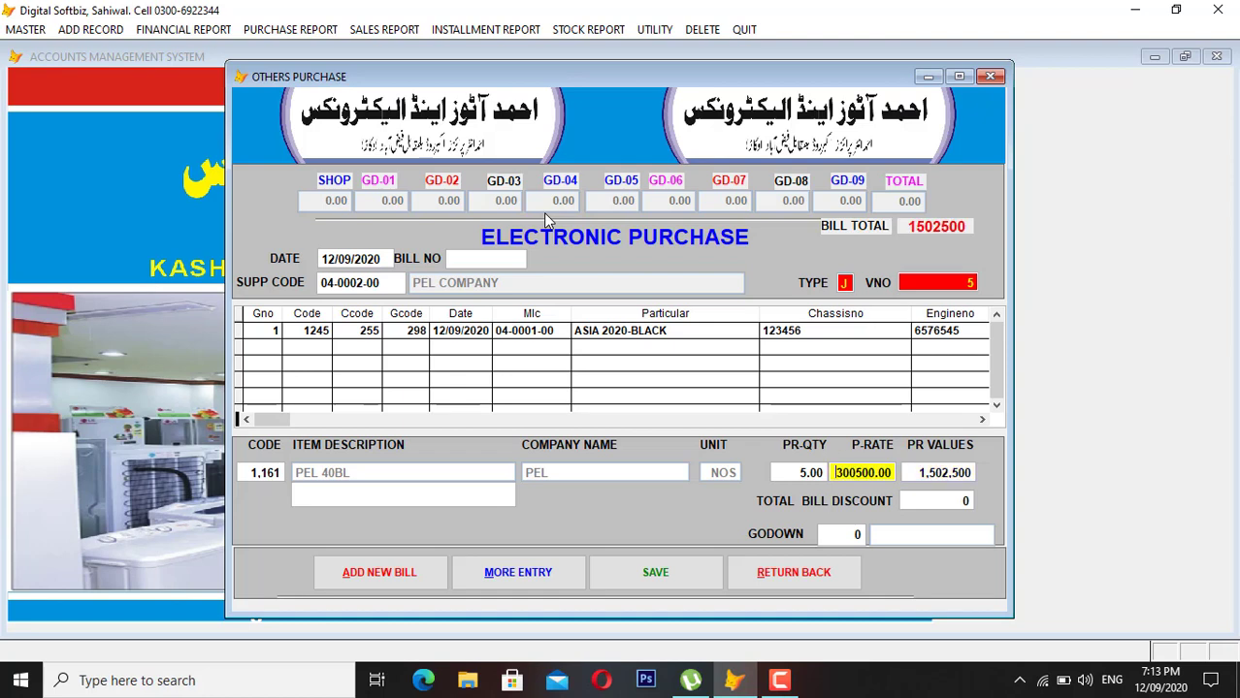
{"action": "type", "text": "30500."}
{"action": "key", "text": "Return"}
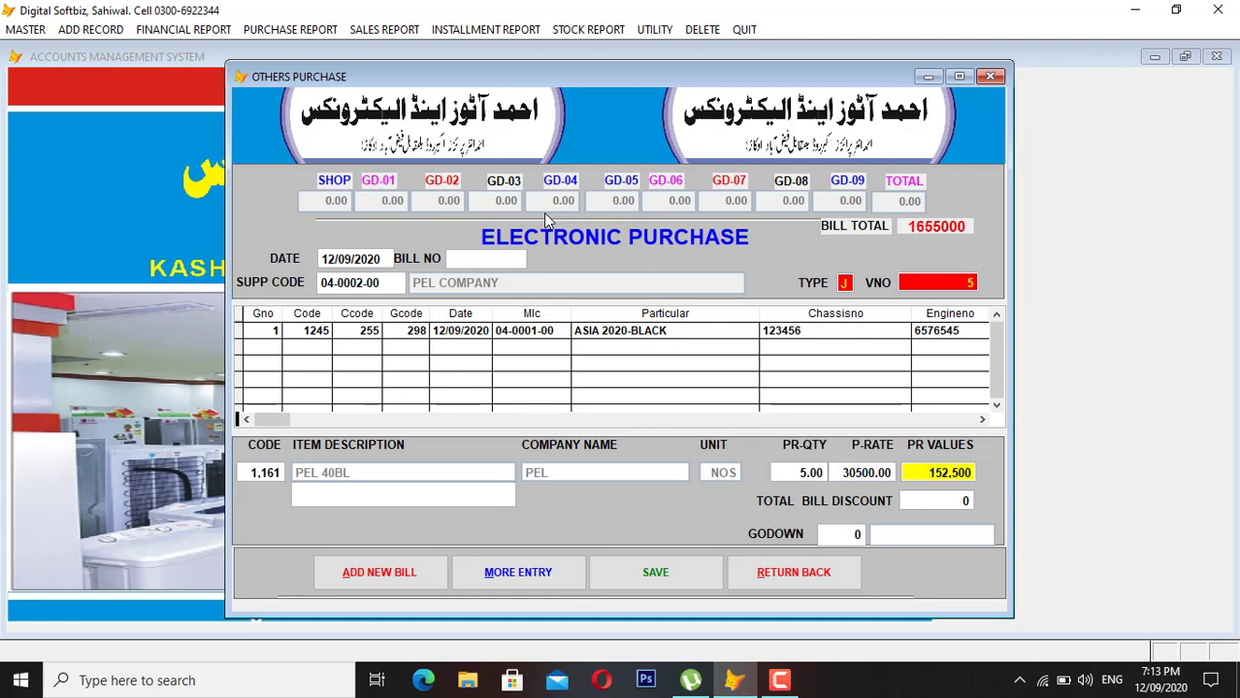
{"action": "key", "text": "Return"}
{"action": "key", "text": "Return"}
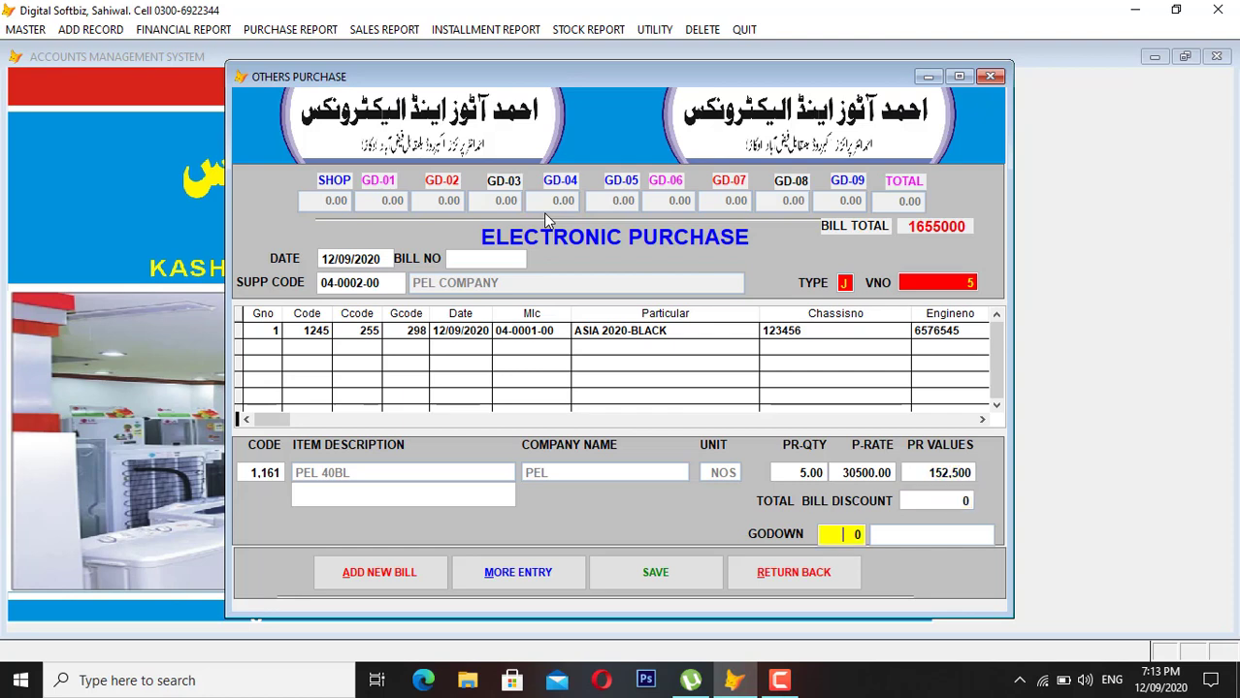
Set the godown to 1 (SHOP), save the electronic purchase bill, and close the form.
{"action": "type", "text": "1"}
{"action": "key", "text": "Return"}
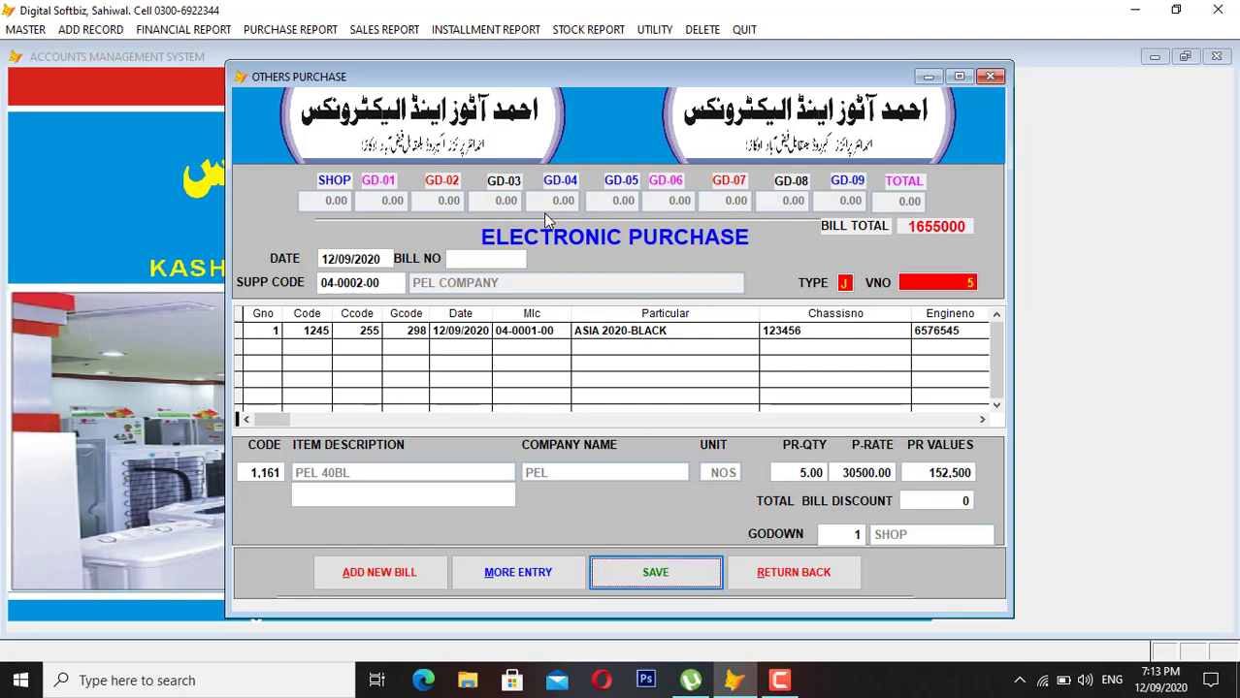
{"action": "key", "text": "Return"}
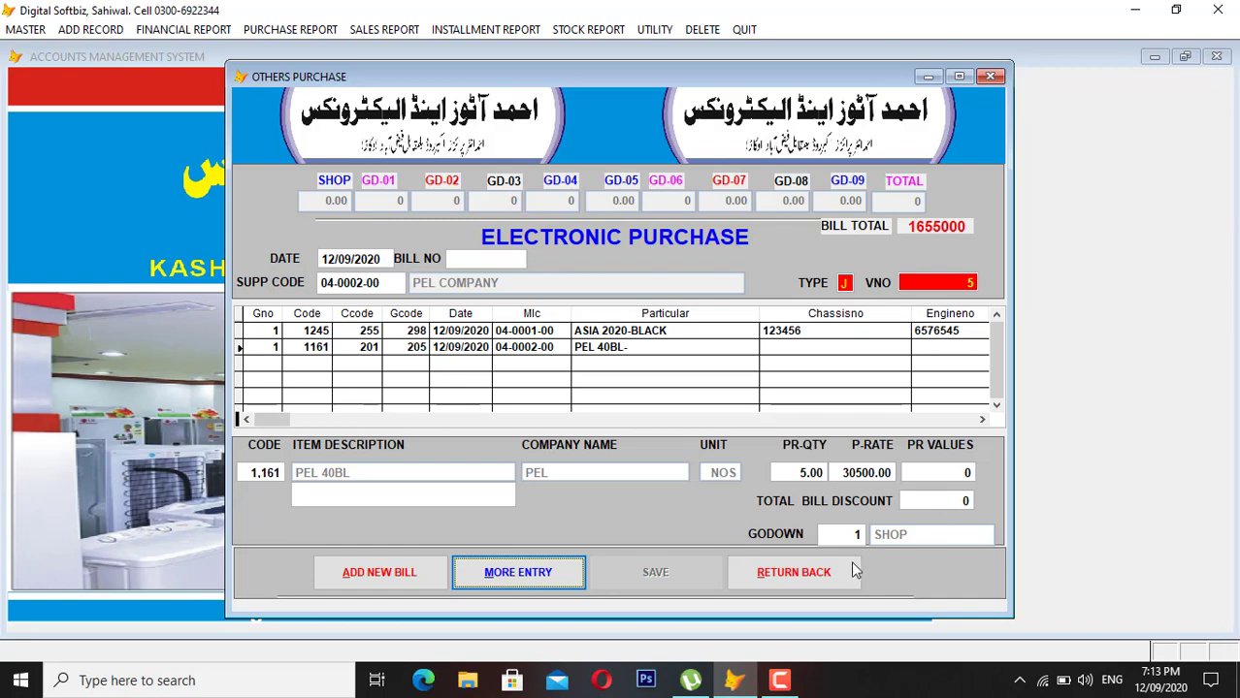
{"action": "left_click", "coordinate": [840, 574]}
Preview the stock in hand report with end date 12/09/2020, examine the PEL 40BL entry and stock totals, and close it.
{"action": "left_click", "coordinate": [588, 29]}
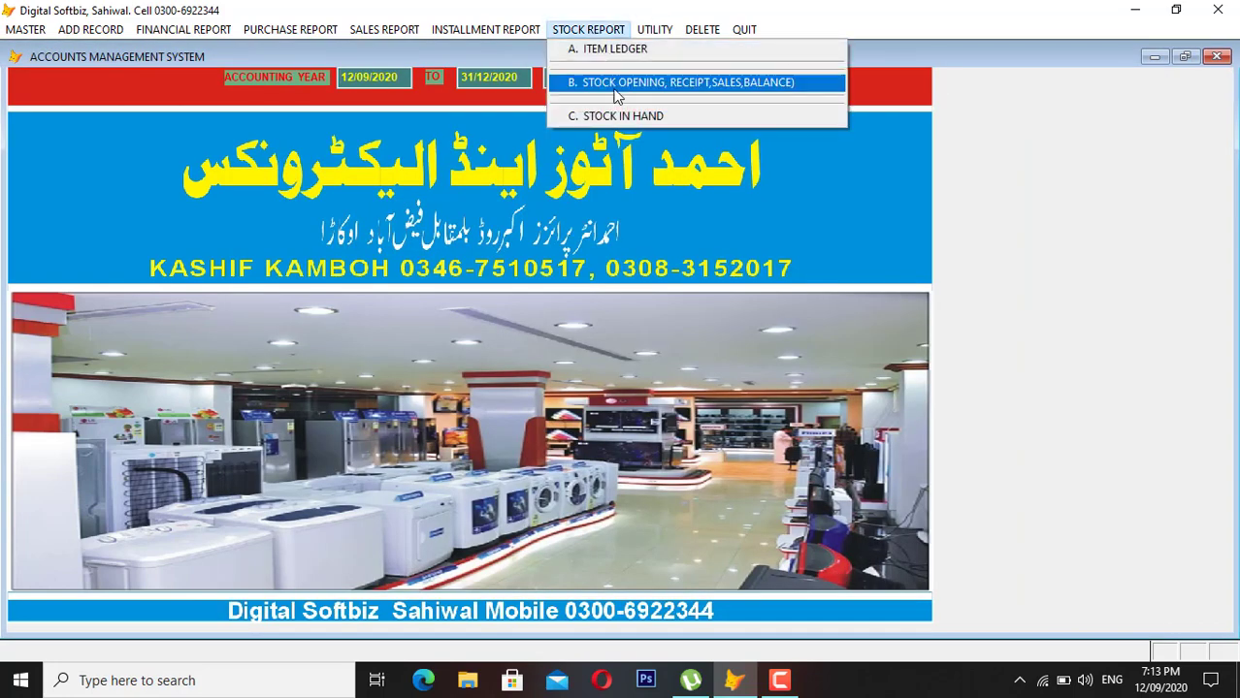
{"action": "left_click", "coordinate": [614, 116]}
{"action": "key", "text": "Return"}
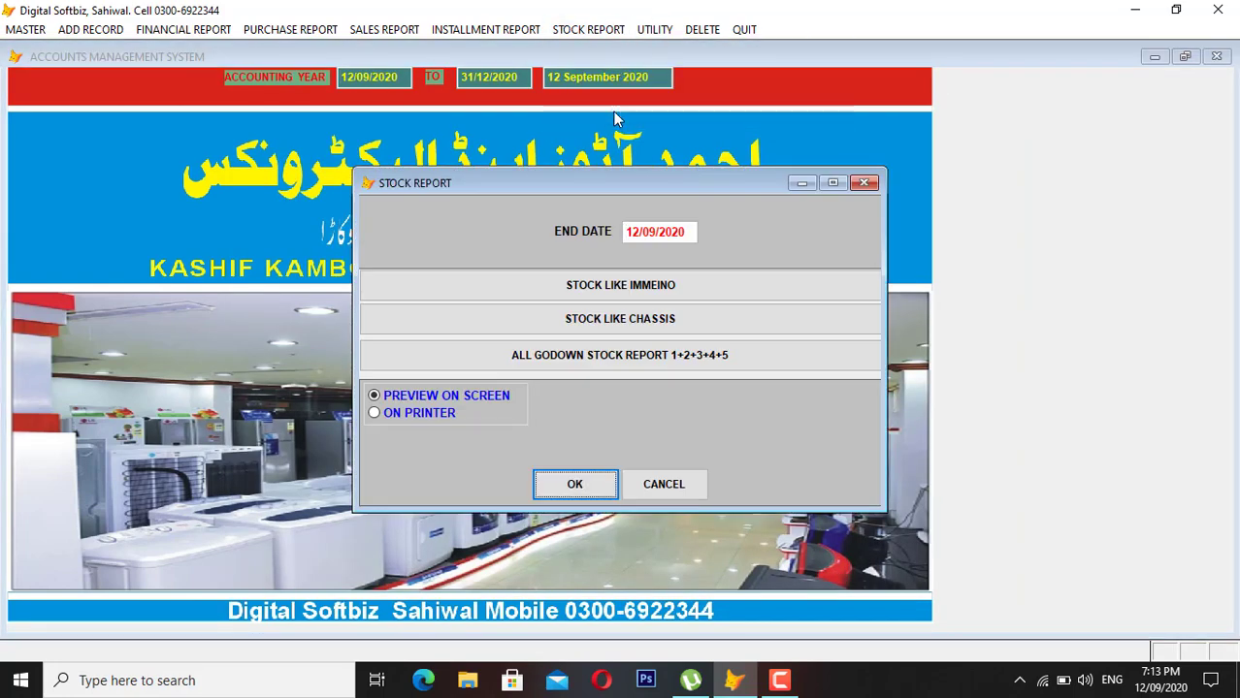
{"action": "key", "text": "Return"}
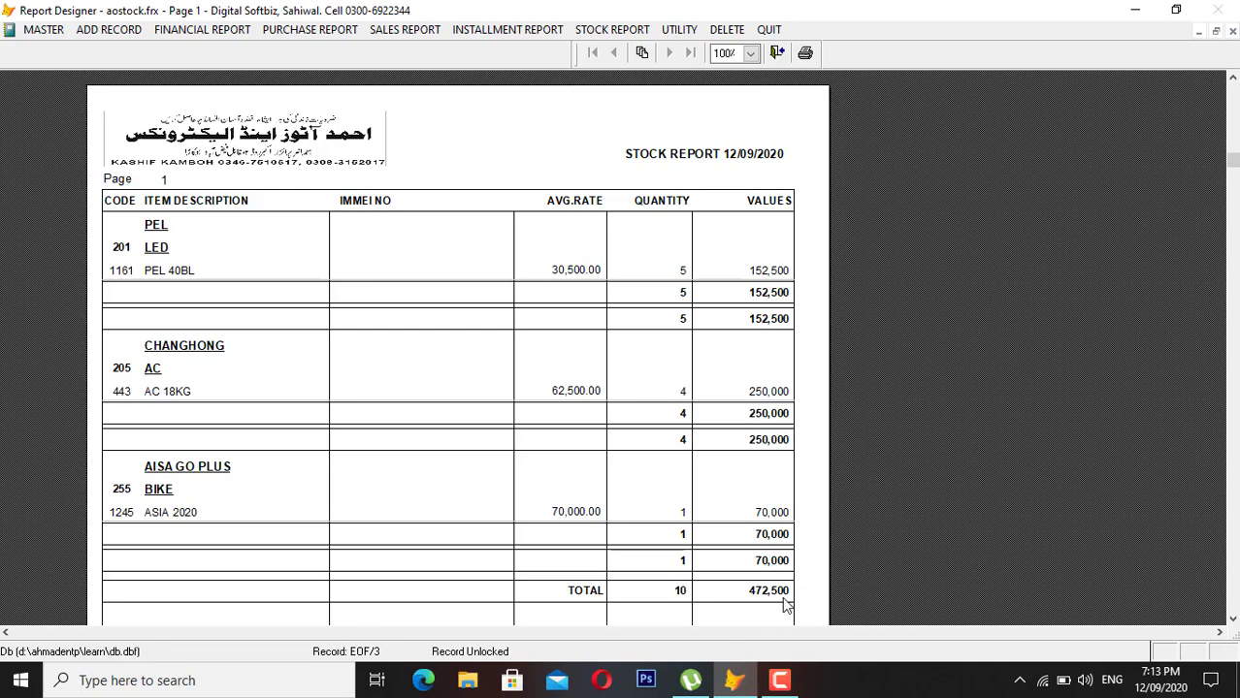
{"action": "key", "text": "Escape"}
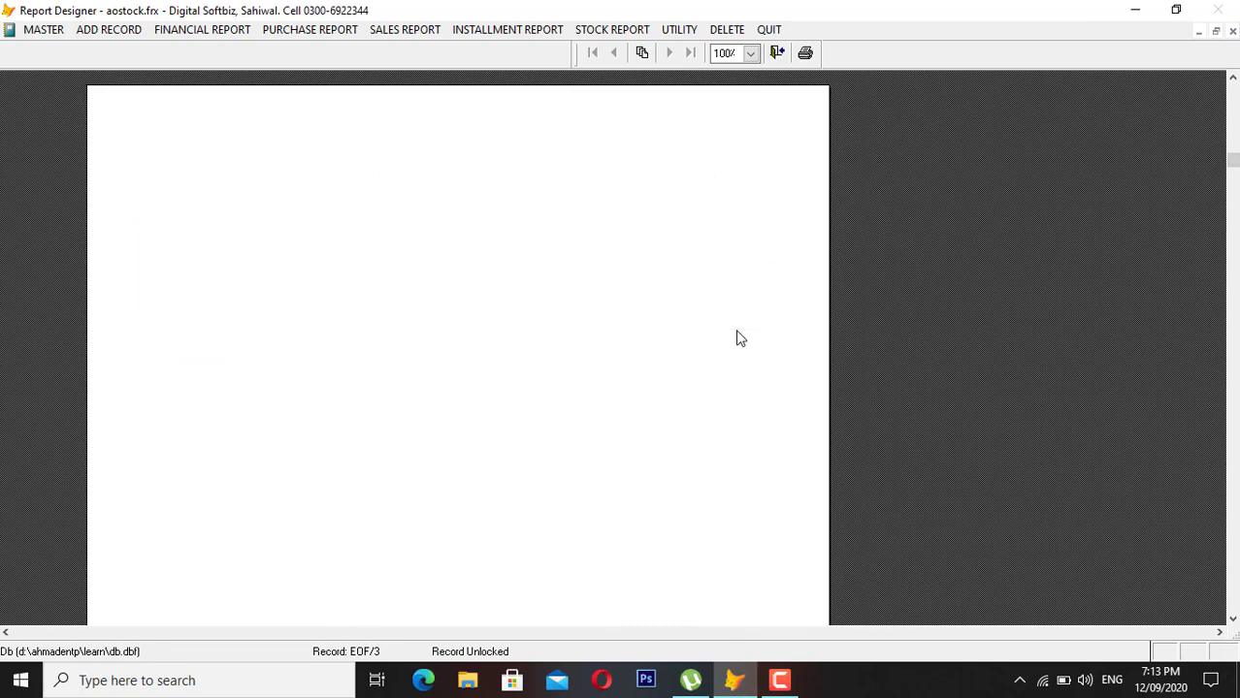
{"action": "left_click", "coordinate": [97, 29]}
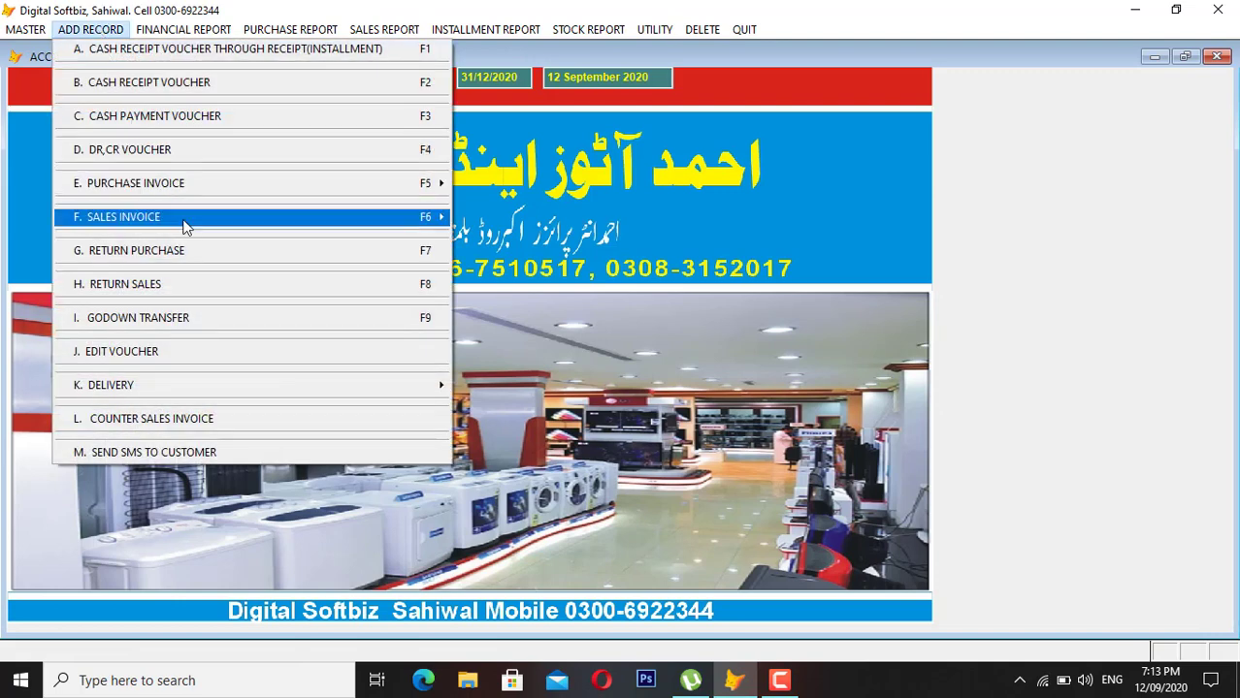
{"action": "mouse_move", "coordinate": [184, 225]}
{"action": "left_click", "coordinate": [133, 217]}
{"action": "left_click", "coordinate": [194, 217]}
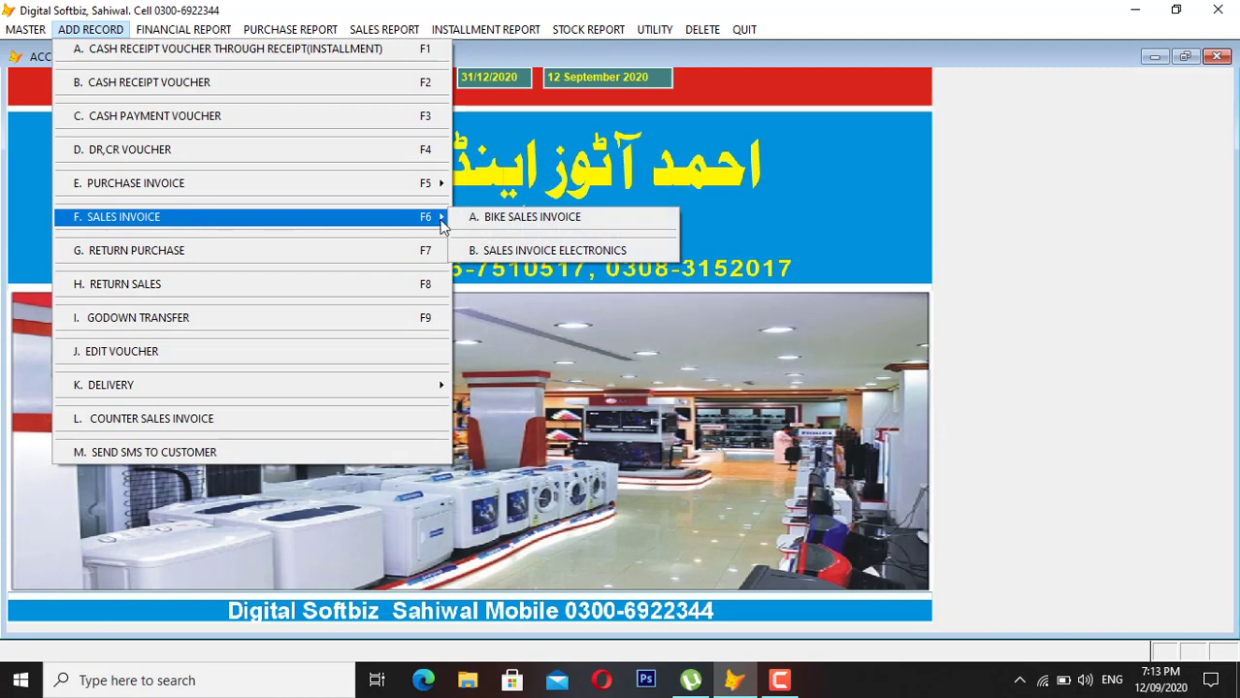
{"action": "left_click", "coordinate": [518, 216]}
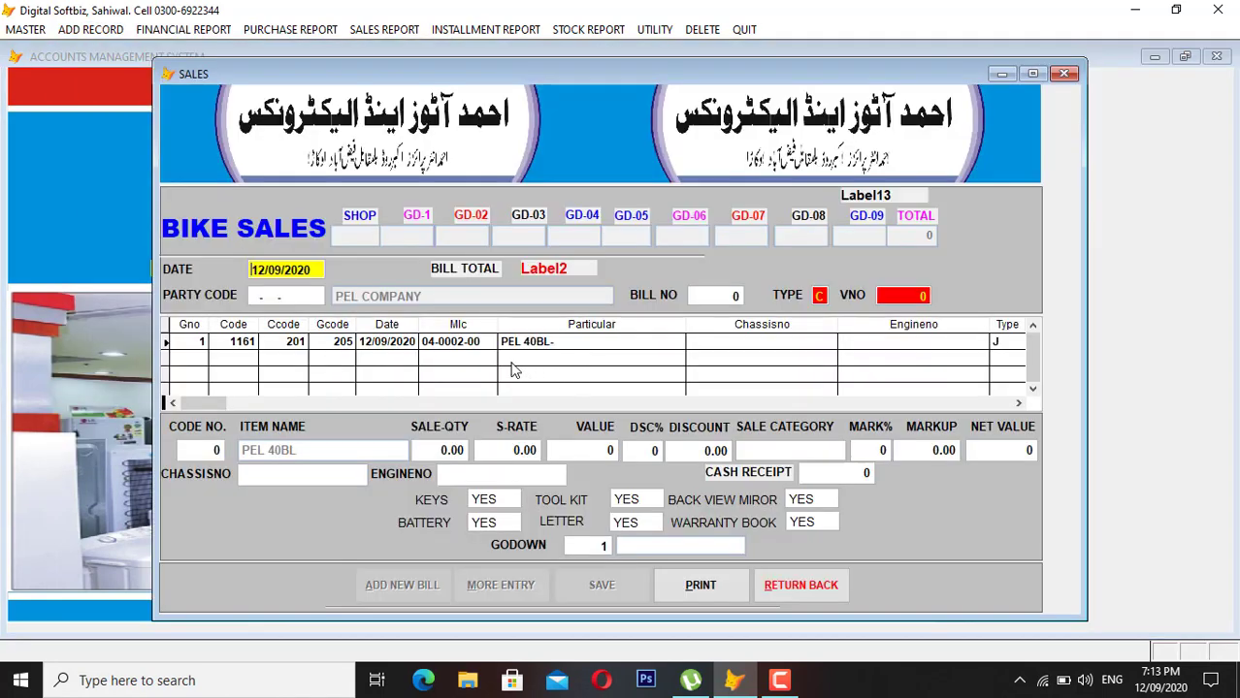
{"action": "left_click", "coordinate": [801, 585]}
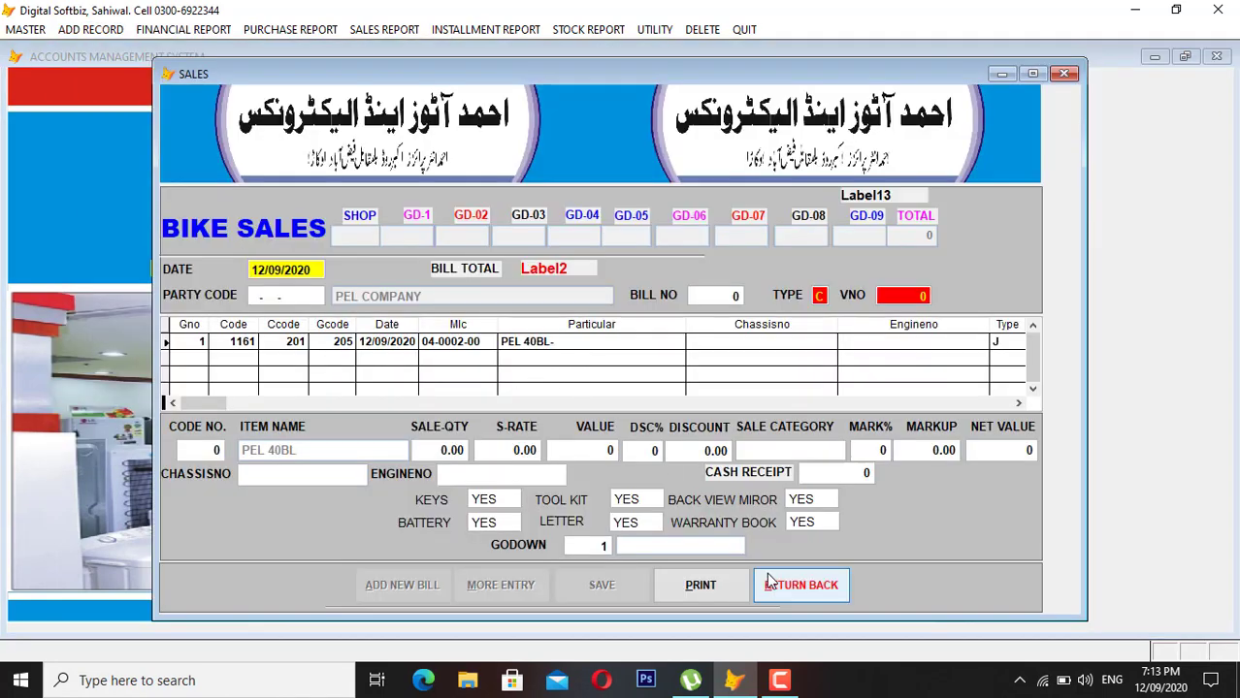
Open a new electronics sales invoice and accept its date of 12/09/2020.
{"action": "left_click", "coordinate": [118, 28]}
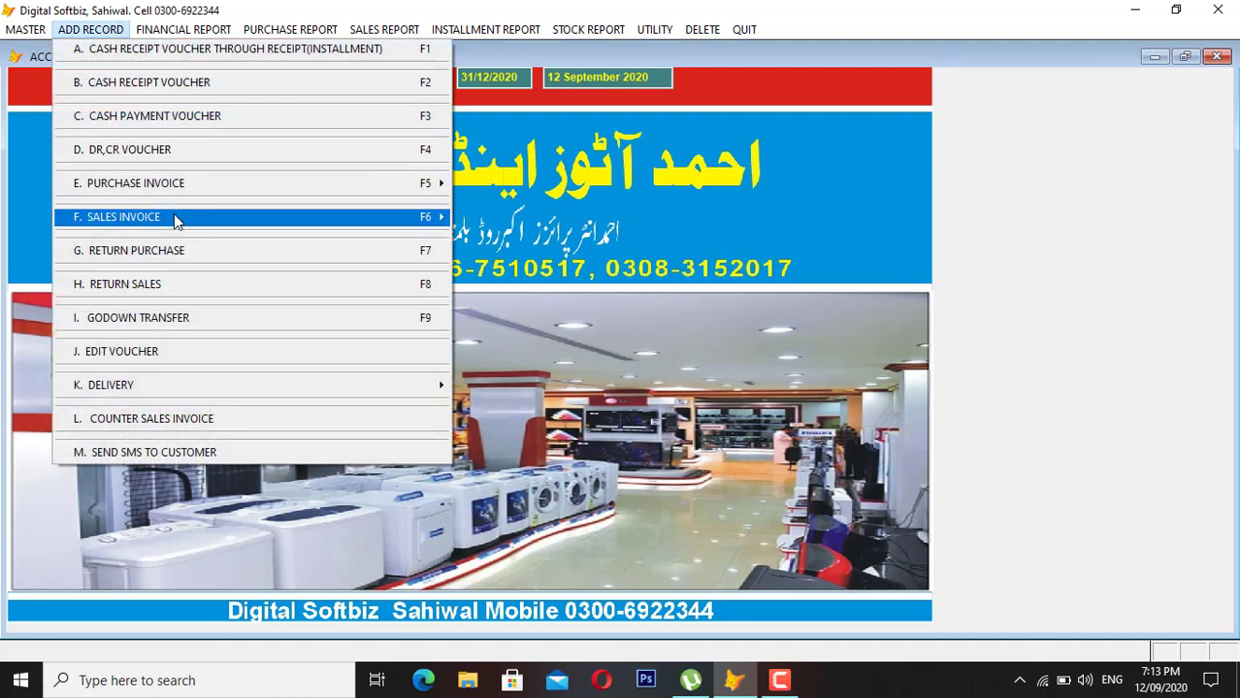
{"action": "mouse_move", "coordinate": [388, 228]}
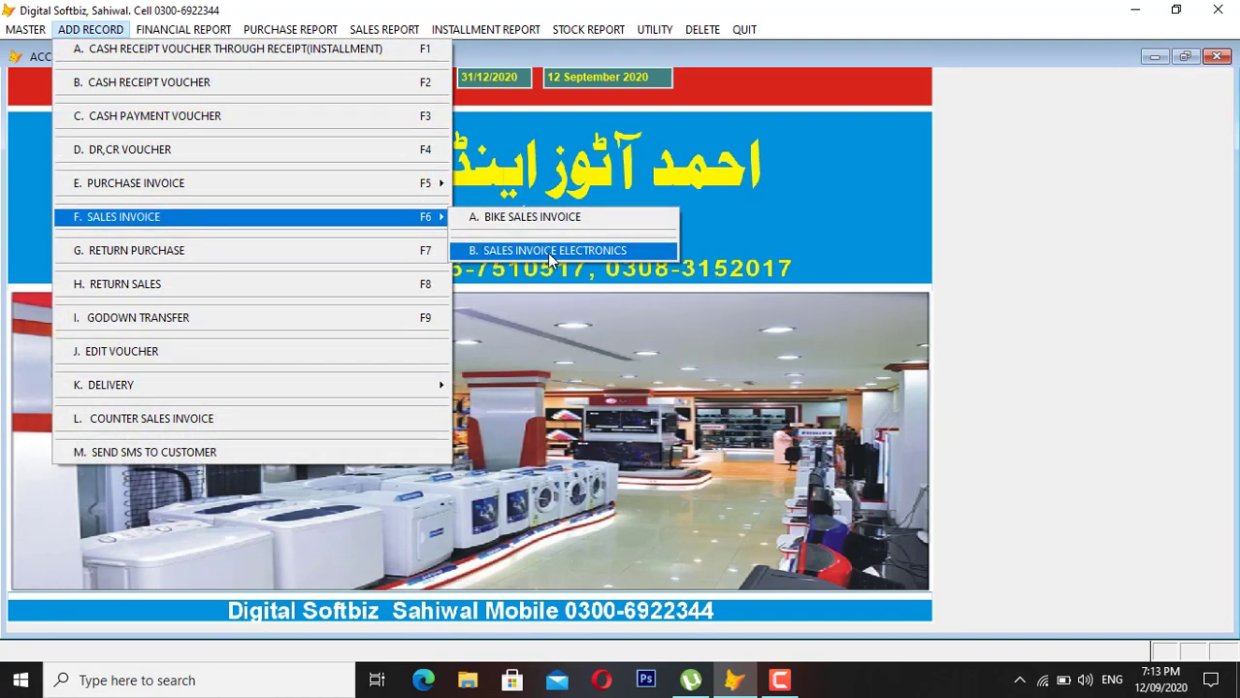
{"action": "left_click", "coordinate": [585, 253]}
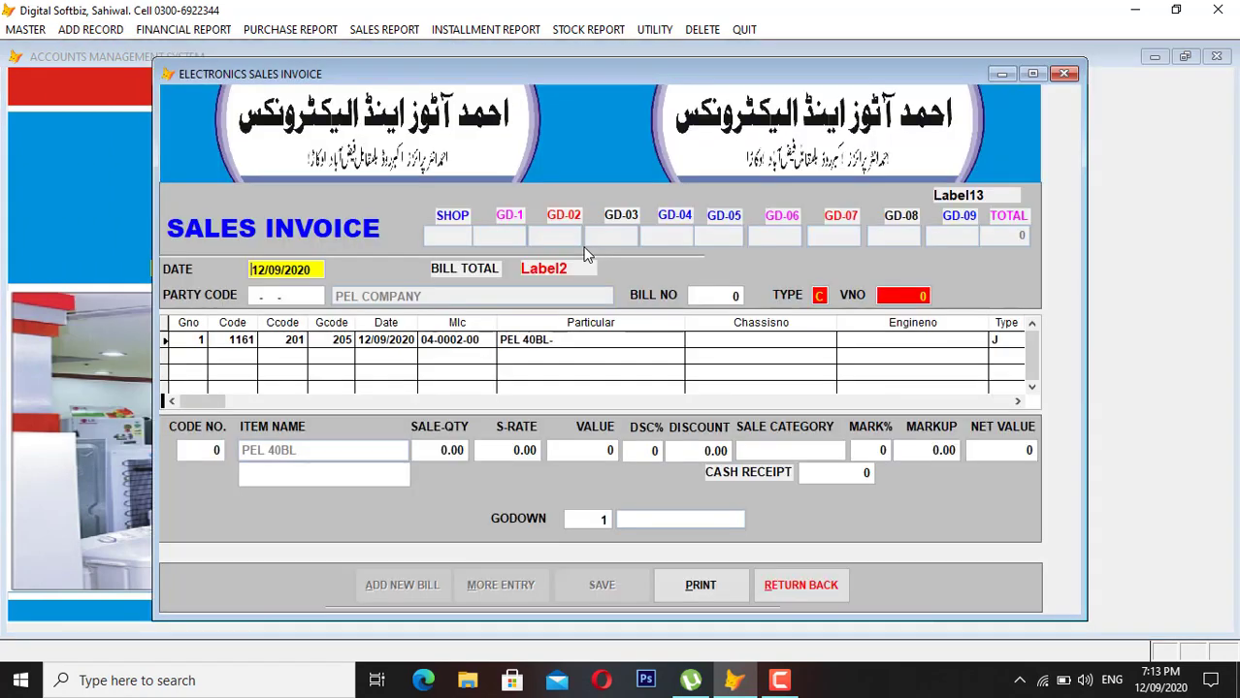
{"action": "key", "text": "Return"}
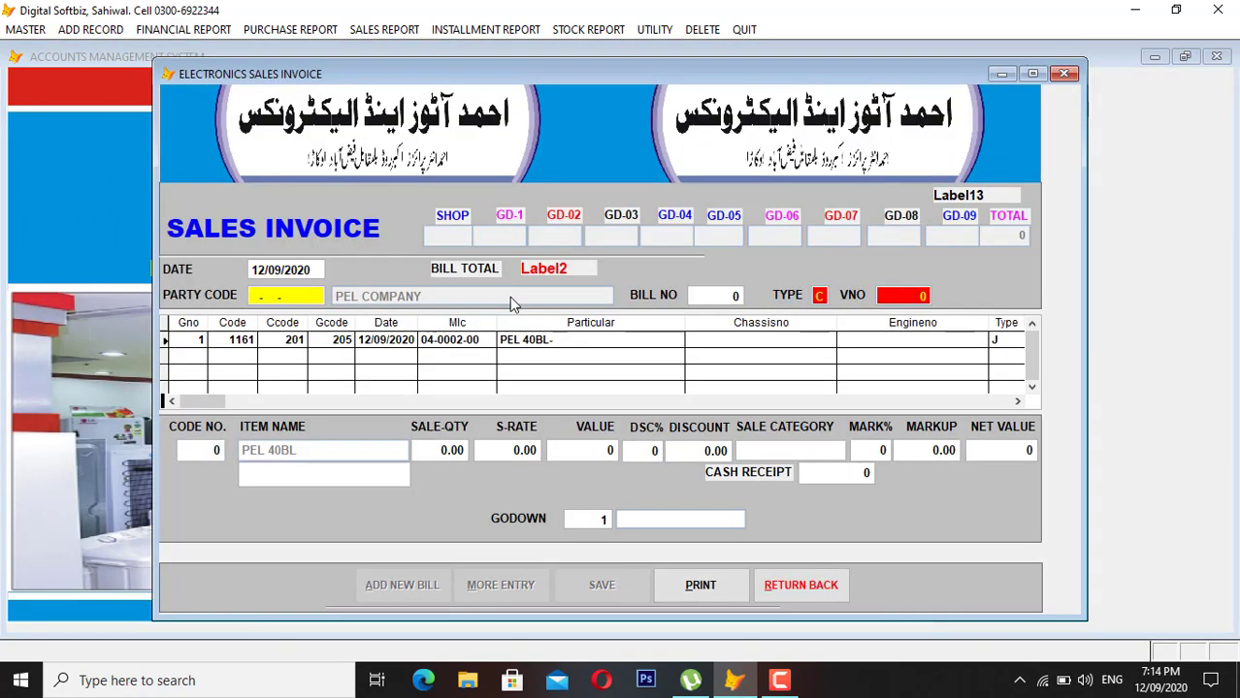
Look up the customer by name in the ledger list and assign that account as the invoice's party.
{"action": "key", "text": "Return"}
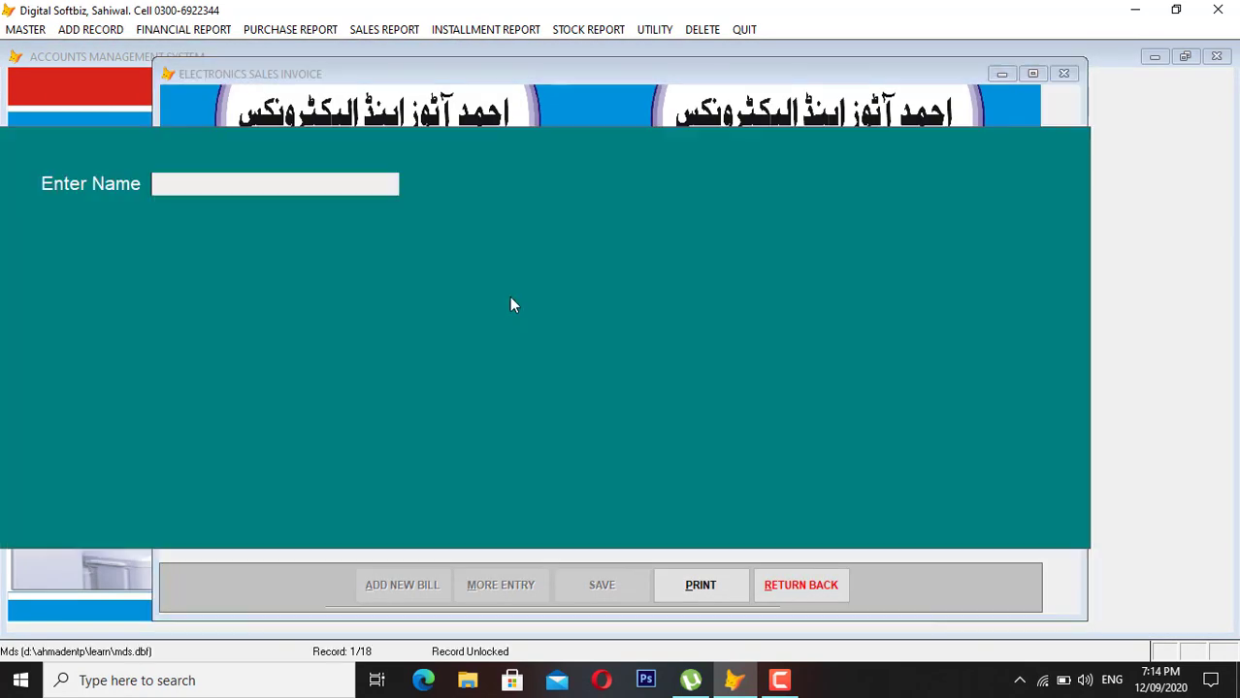
{"action": "type", "text": "A"}
{"action": "key", "text": "BackSpace"}
{"action": "type", "text": "JAM"}
{"action": "key", "text": "Return"}
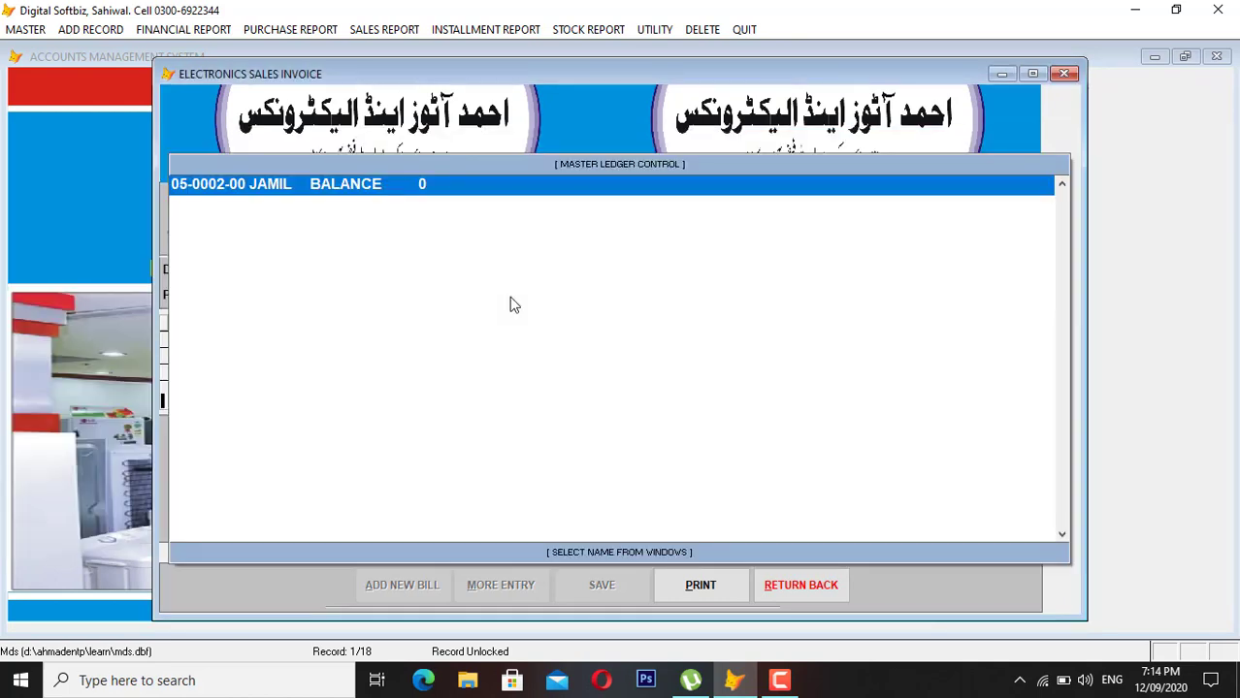
{"action": "key", "text": "Return"}
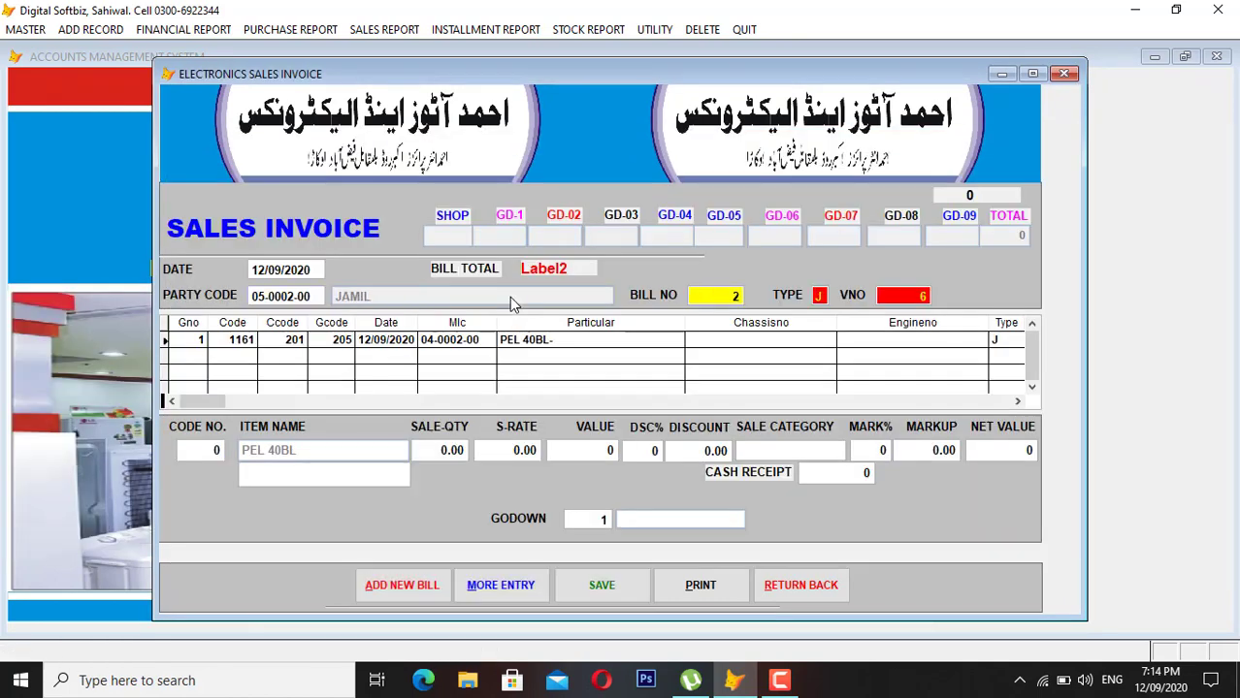
Keep the proposed bill number and choose the LED item PEL 40BL for the invoice line.
{"action": "key", "text": "Return"}
{"action": "key", "text": "Return"}
{"action": "key", "text": "Return"}
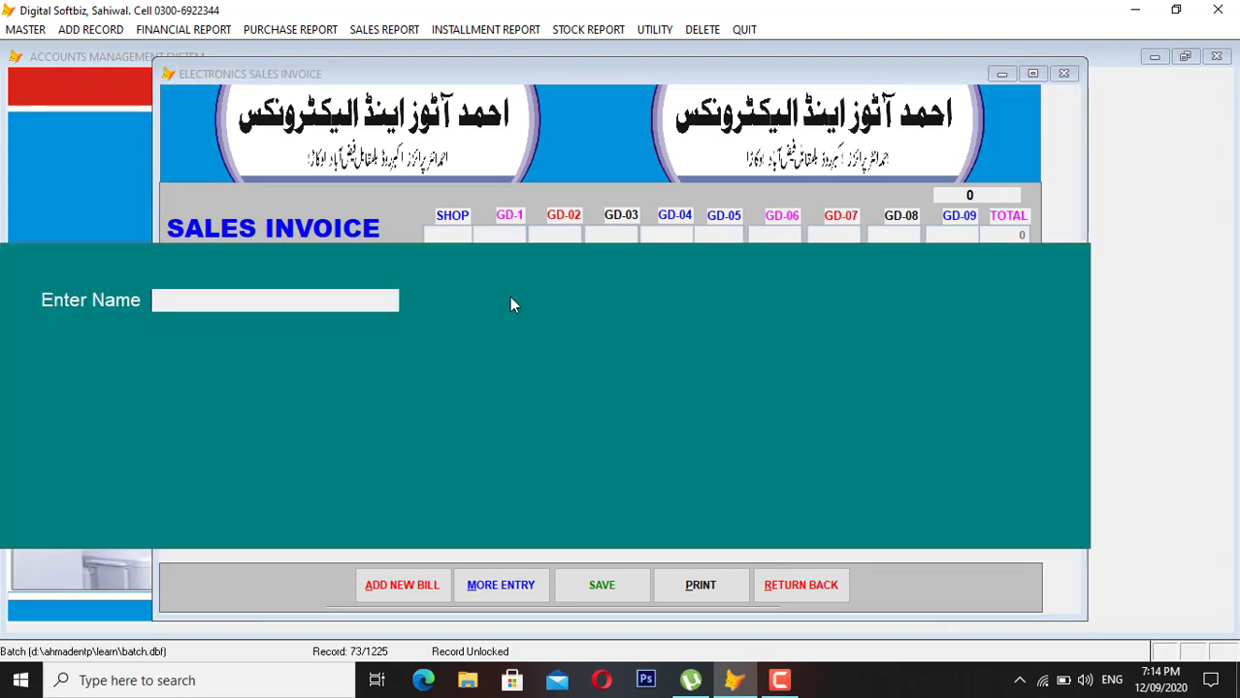
{"action": "type", "text": "P"}
{"action": "key", "text": "Return"}
{"action": "key", "text": "Down"}
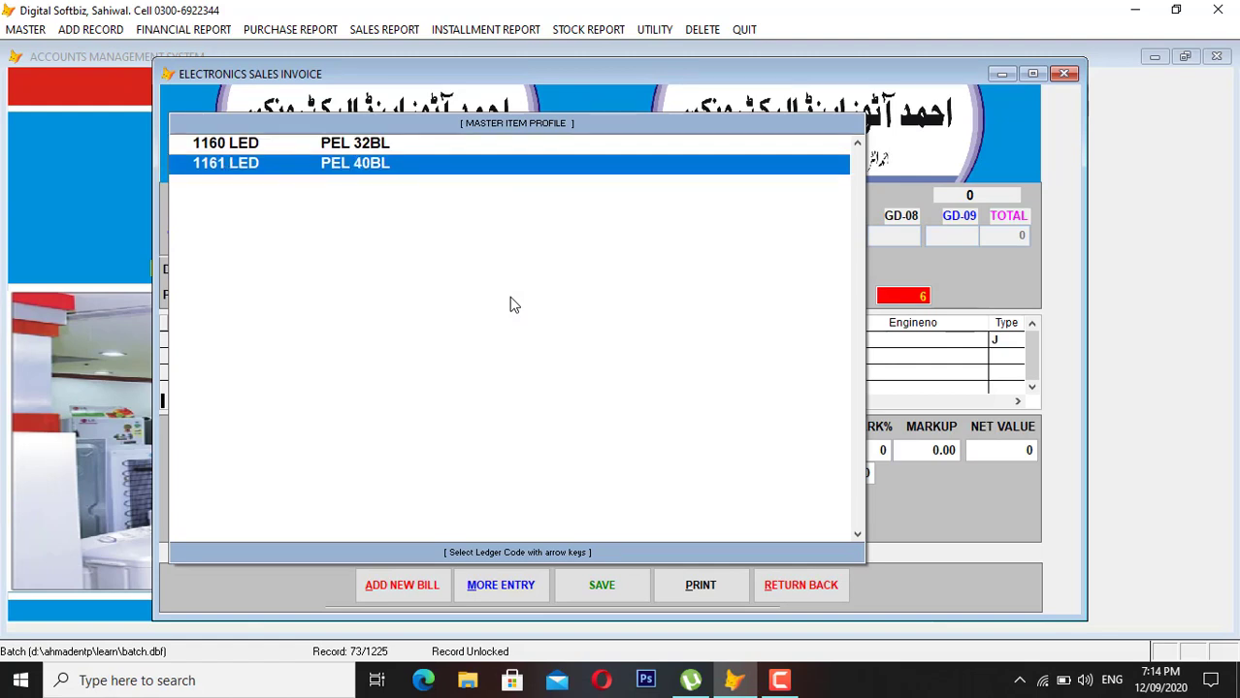
{"action": "key", "text": "Return"}
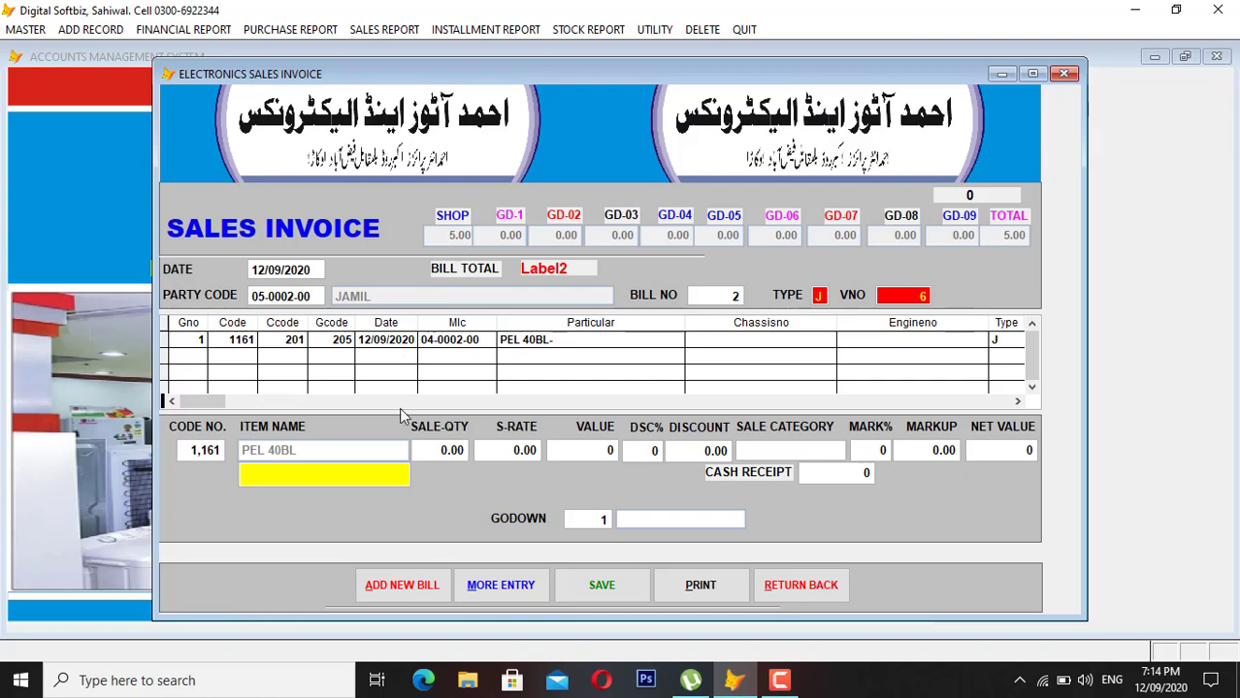
Set the item's sale quantity to 1 and its sale rate to 32000.
{"action": "key", "text": "Return"}
{"action": "type", "text": "1"}
{"action": "key", "text": "Return"}
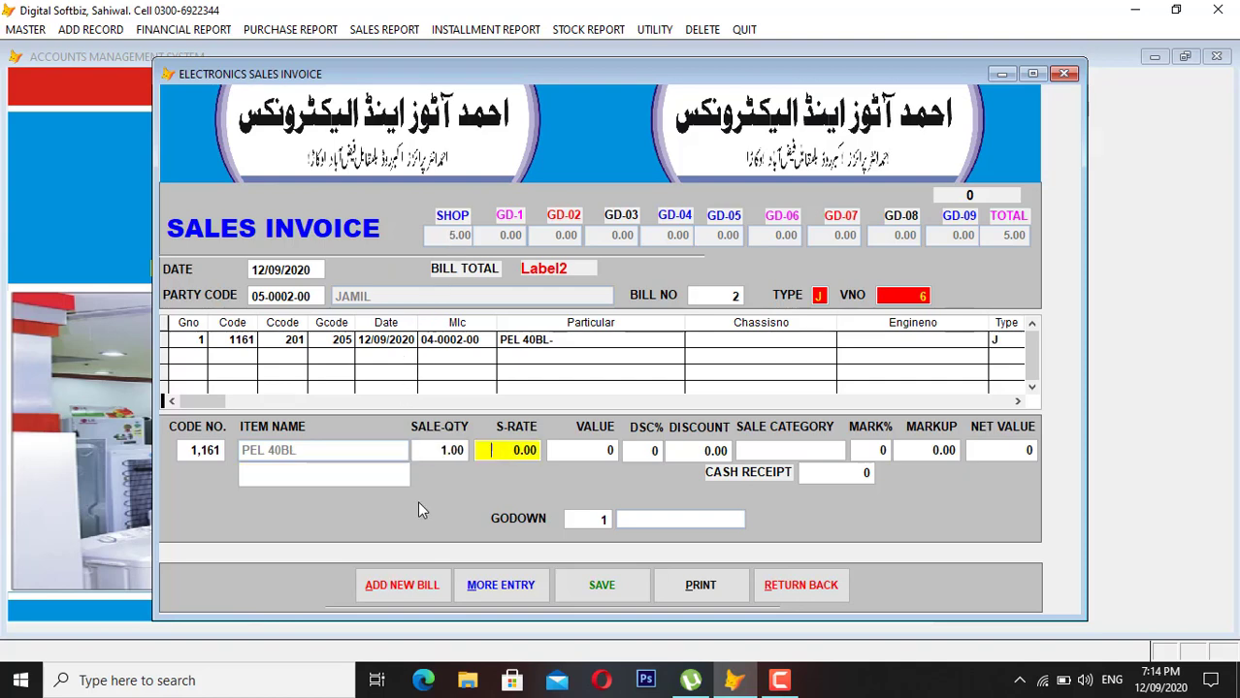
{"action": "type", "text": "32000"}
{"action": "key", "text": "Return"}
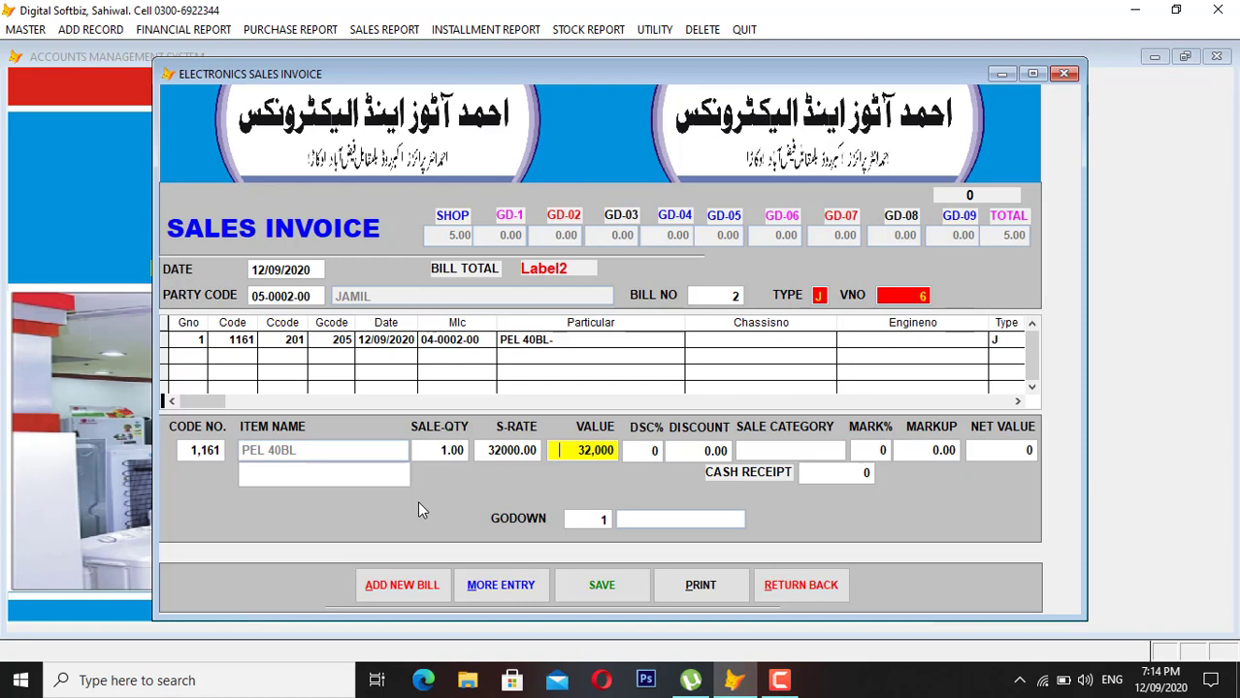
Correct the item's sale rate to 35000 and recalculate its value.
{"action": "key", "text": "shift+Tab"}
{"action": "type", "text": "25000"}
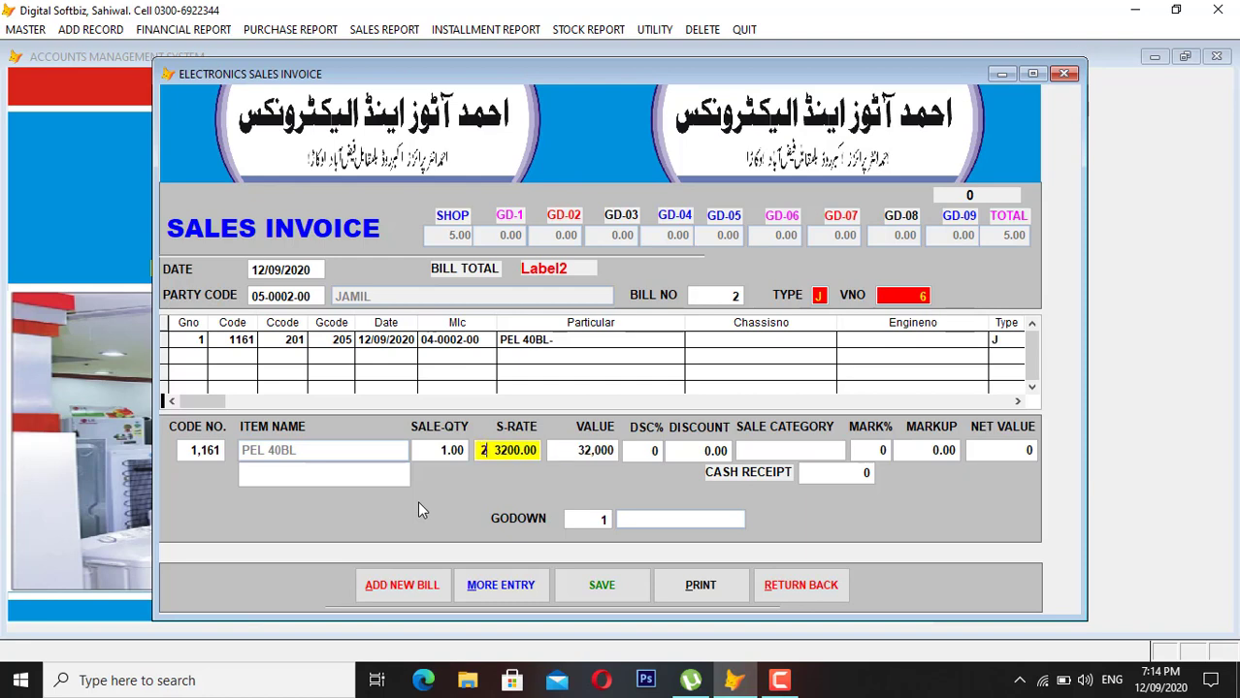
{"action": "key", "text": "BackSpace"}
{"action": "key", "text": "BackSpace"}
{"action": "key", "text": "BackSpace"}
{"action": "key", "text": "BackSpace"}
{"action": "key", "text": "BackSpace"}
{"action": "type", "text": "35000"}
{"action": "key", "text": "Tab"}
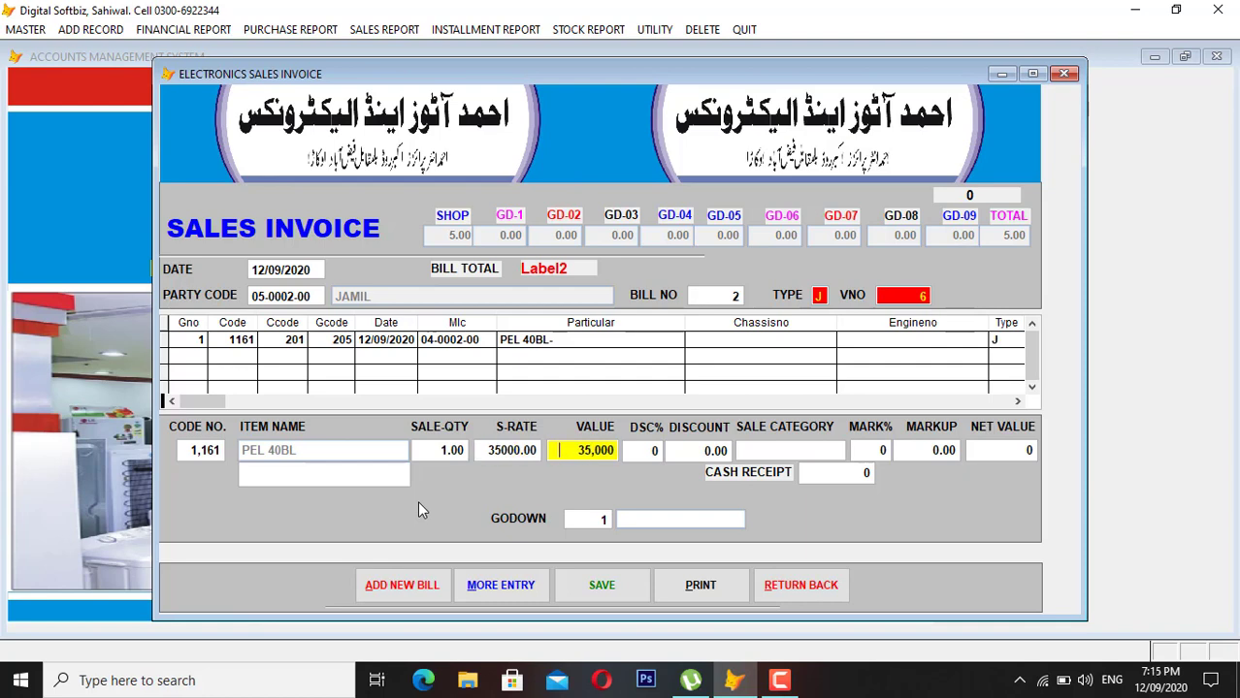
Leave the item without a discount and set its sale category to CASH SALES.
{"action": "key", "text": "Tab"}
{"action": "key", "text": "Tab"}
{"action": "key", "text": "Tab"}
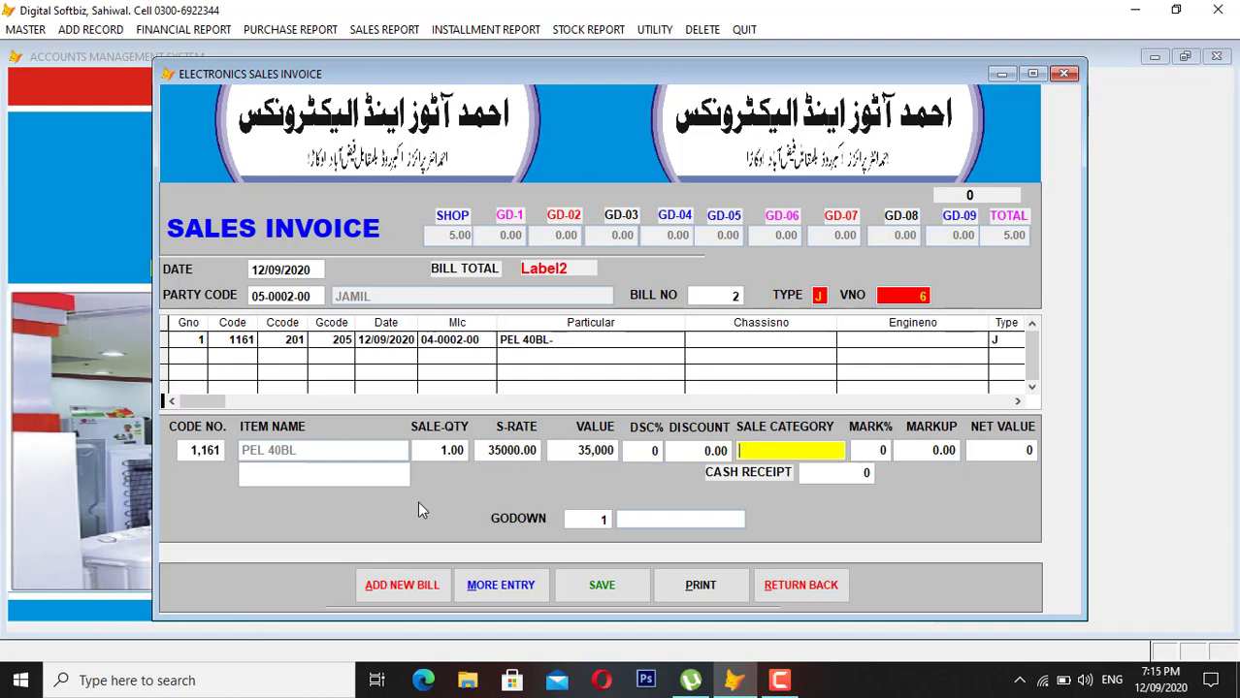
{"action": "key", "text": "Return"}
{"action": "type", "text": "C"}
{"action": "key", "text": "Return"}
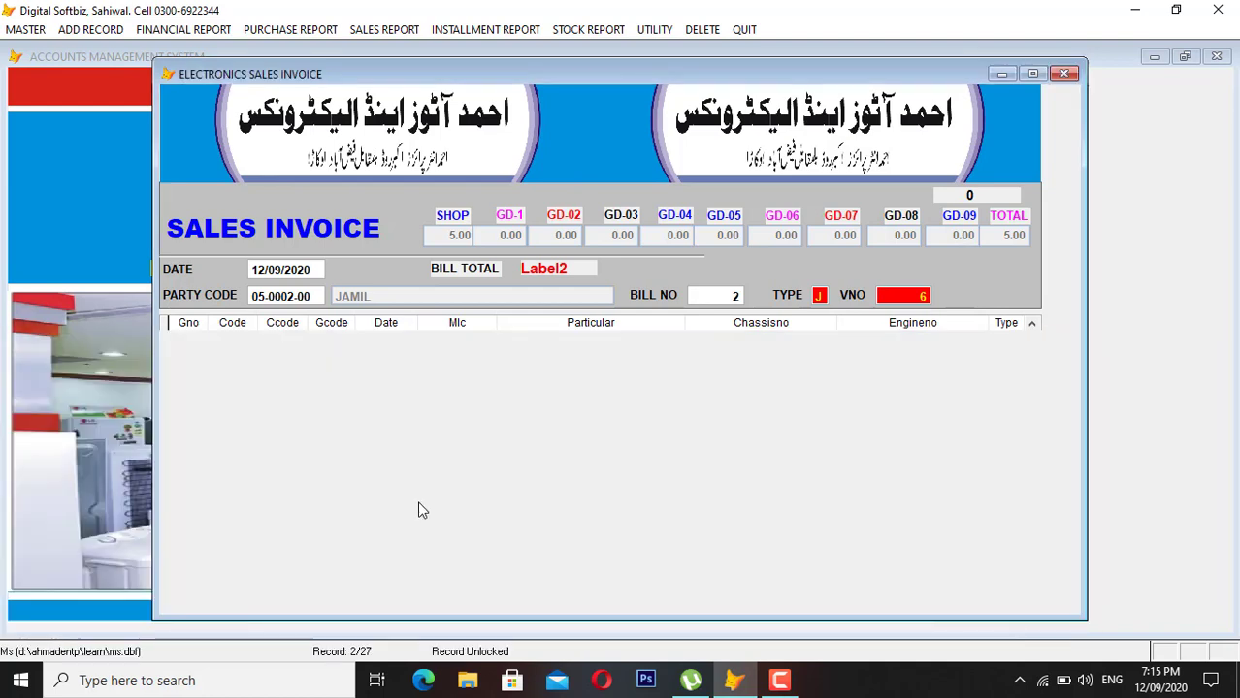
{"action": "key", "text": "Return"}
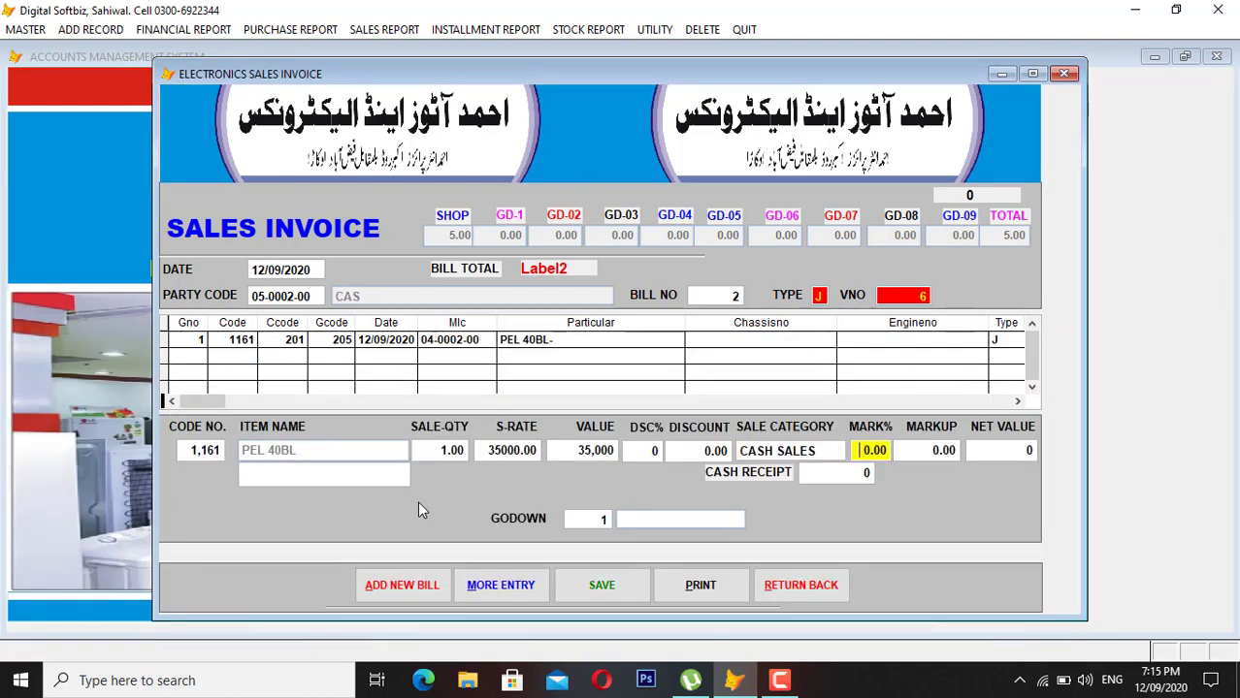
Save the invoice entry with zero markup, a cash receipt of 0 and godown 1.
{"action": "key", "text": "Tab"}
{"action": "key", "text": "Tab"}
{"action": "key", "text": "Return"}
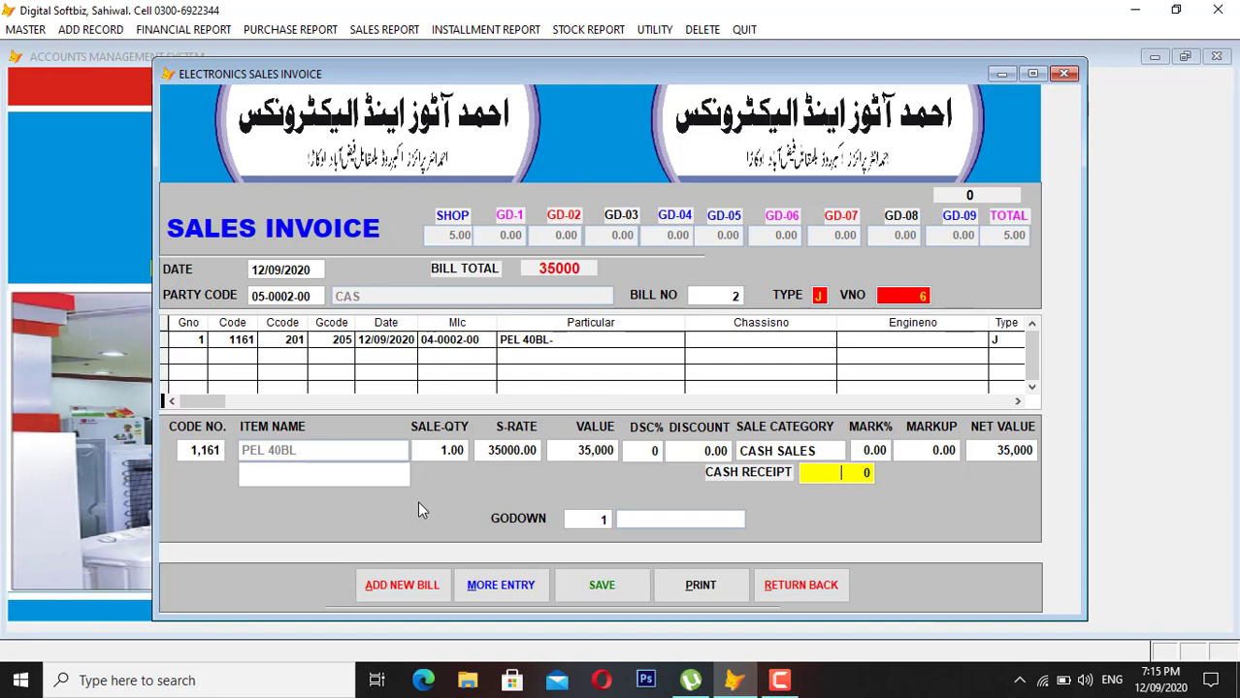
{"action": "type", "text": "5000"}
{"action": "key", "text": "BackSpace"}
{"action": "key", "text": "BackSpace"}
{"action": "key", "text": "BackSpace"}
{"action": "key", "text": "Return"}
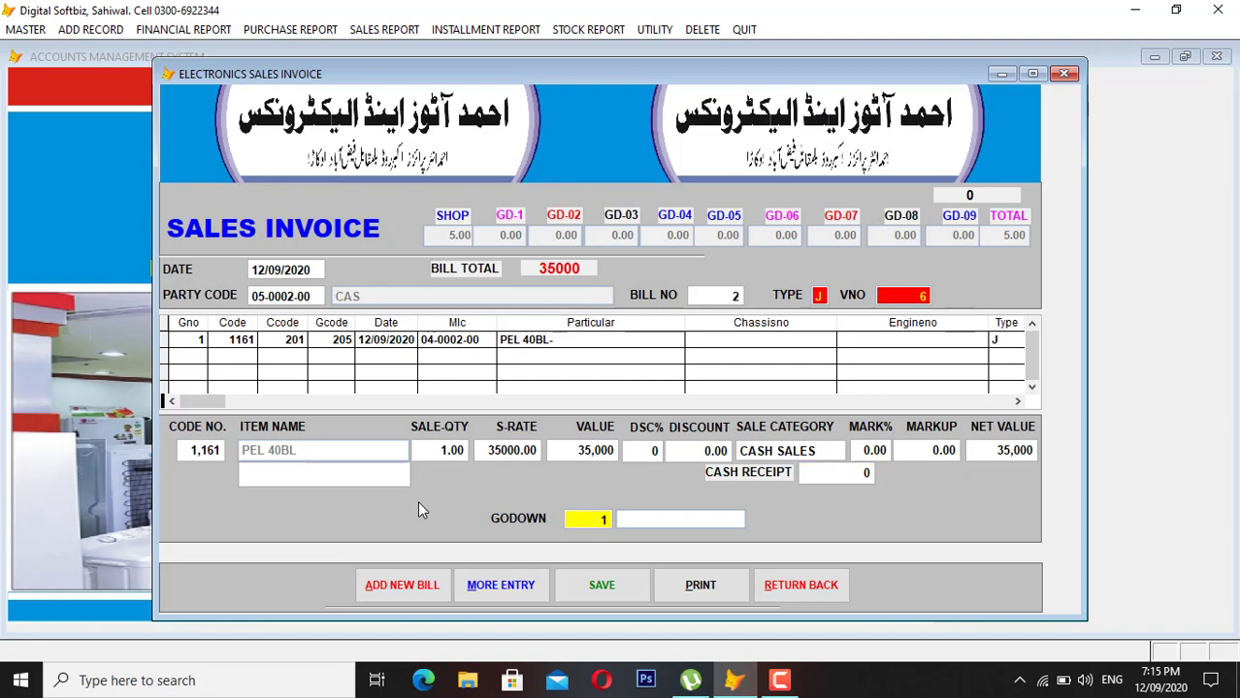
{"action": "key", "text": "Return"}
{"action": "key", "text": "Return"}
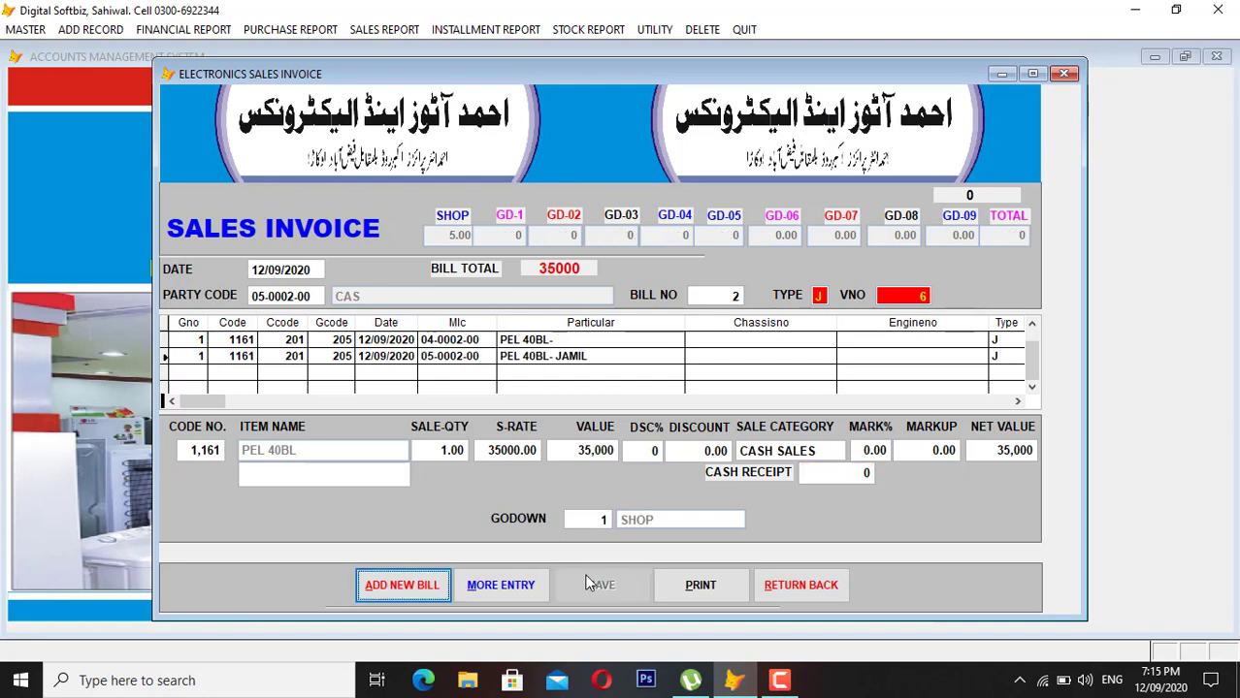
Preview the saved bill on screen, check its item line and balances, and close the preview and print layout.
{"action": "left_click", "coordinate": [686, 587]}
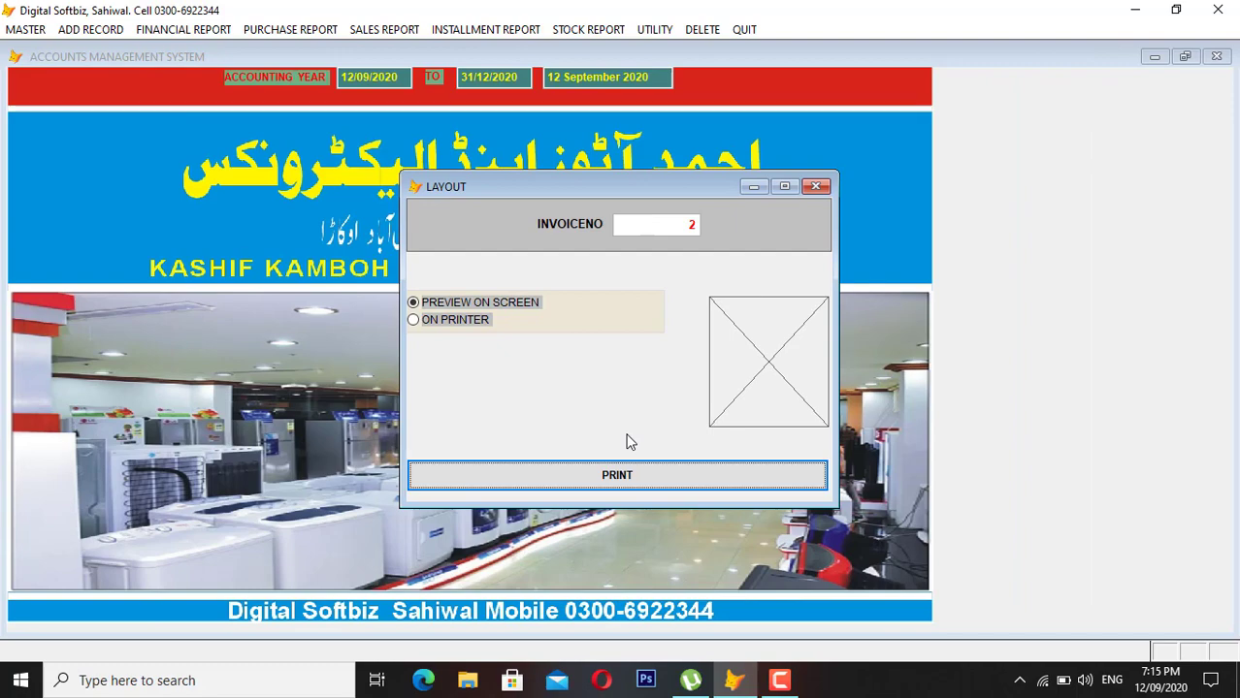
{"action": "key", "text": "Return"}
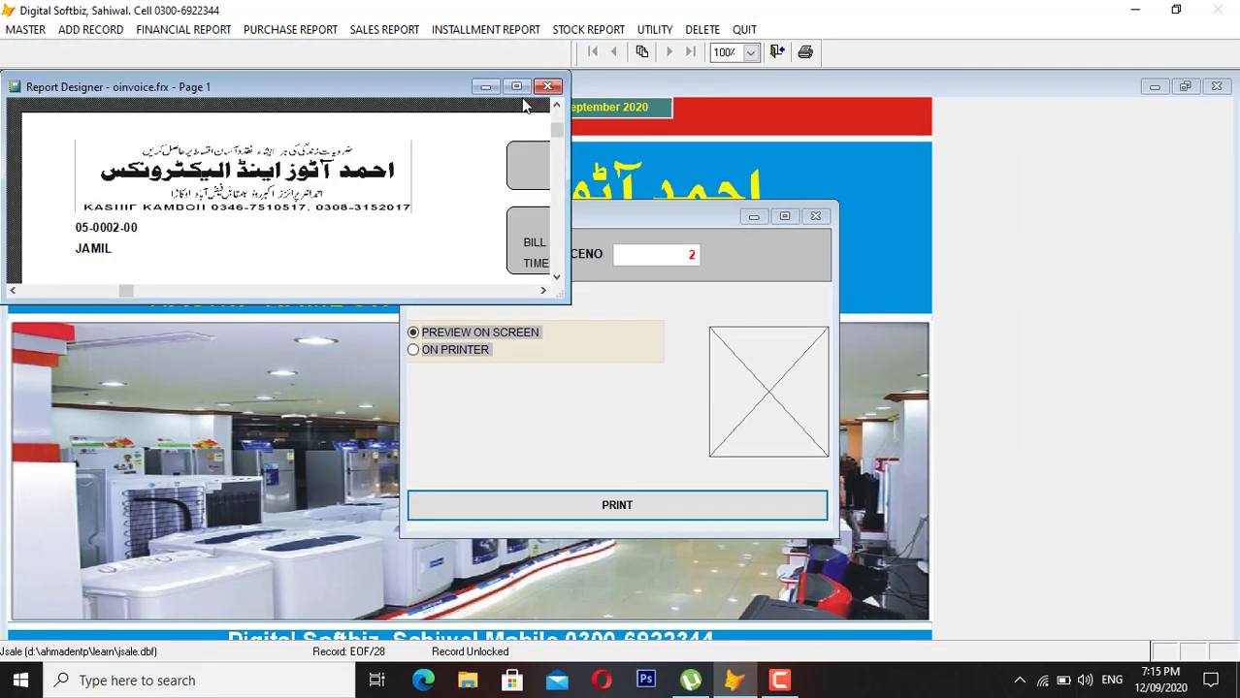
{"action": "left_click", "coordinate": [517, 87]}
{"action": "left_click", "coordinate": [484, 192]}
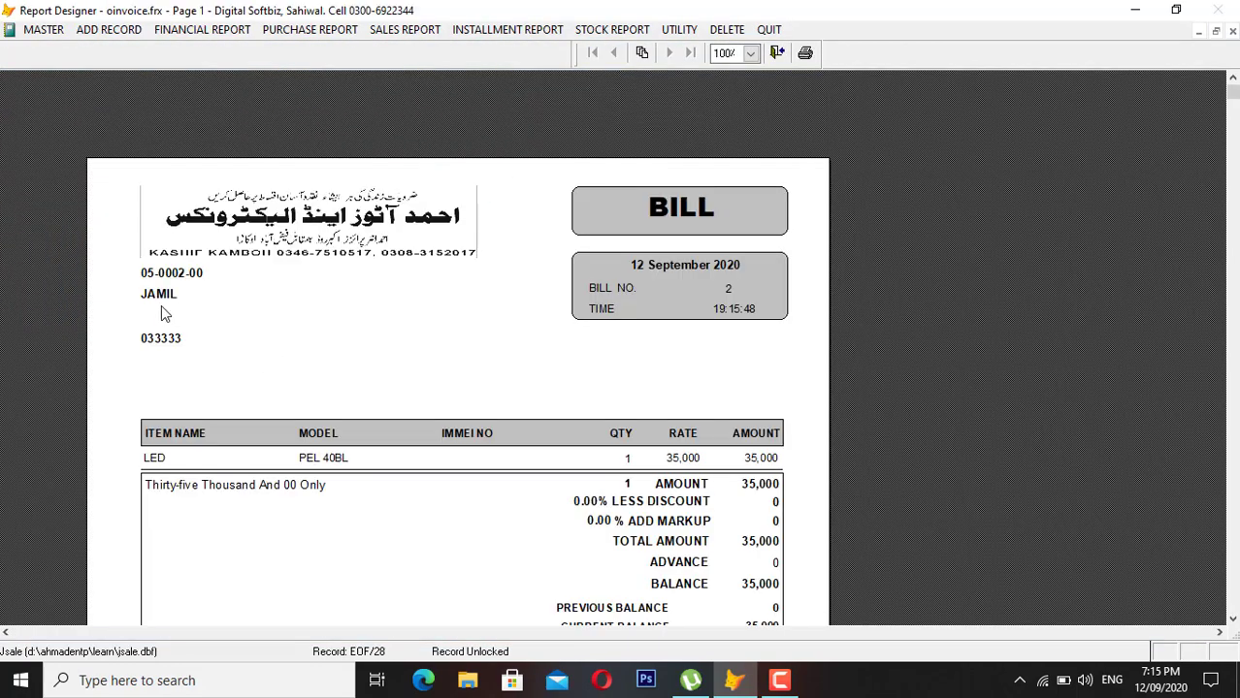
{"action": "left_click", "coordinate": [542, 476]}
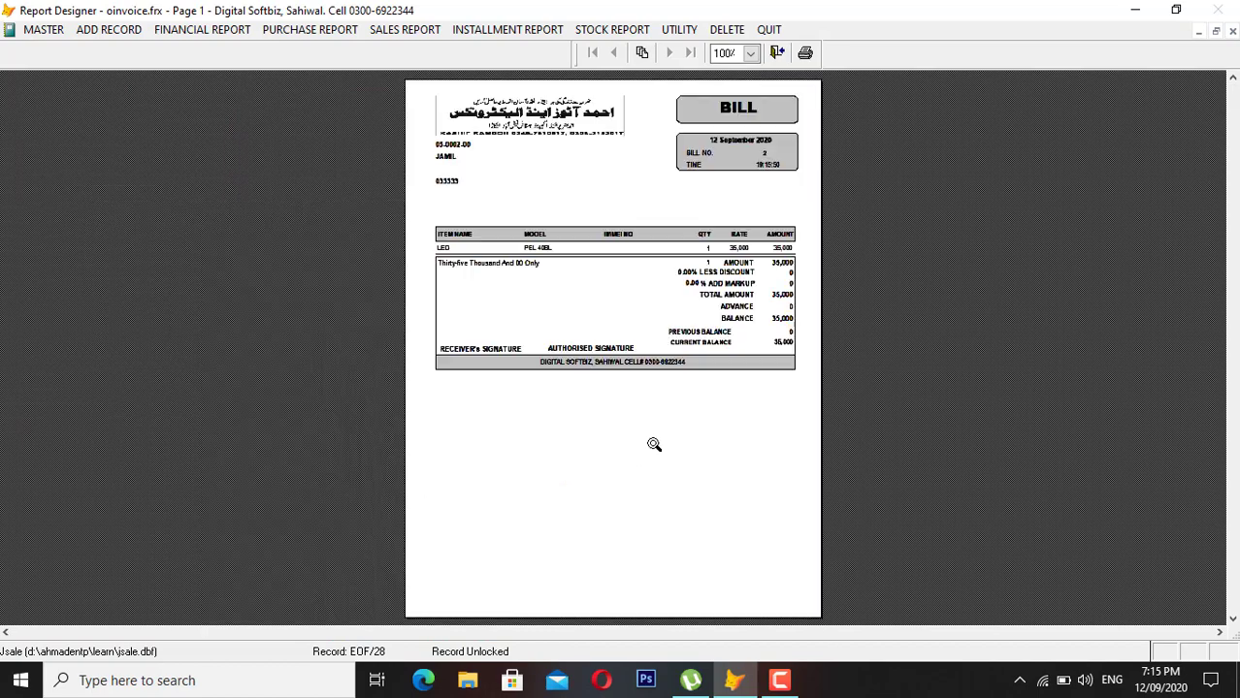
{"action": "left_click", "coordinate": [652, 443]}
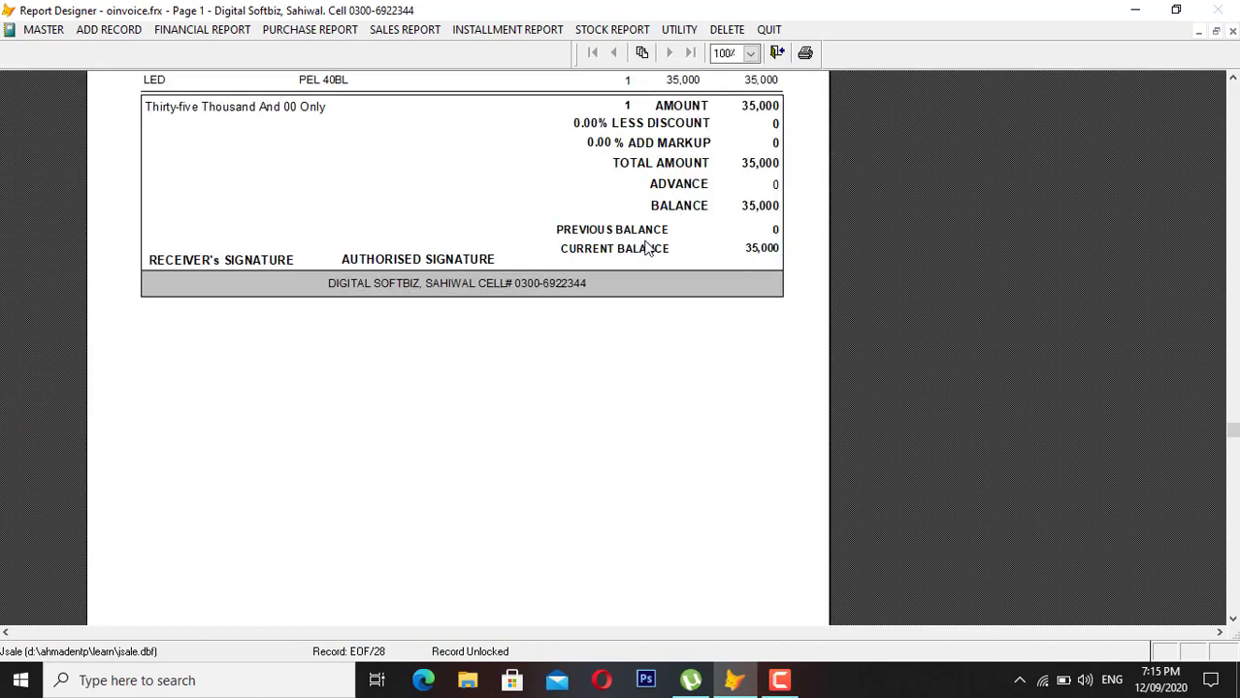
{"action": "key", "text": "Escape"}
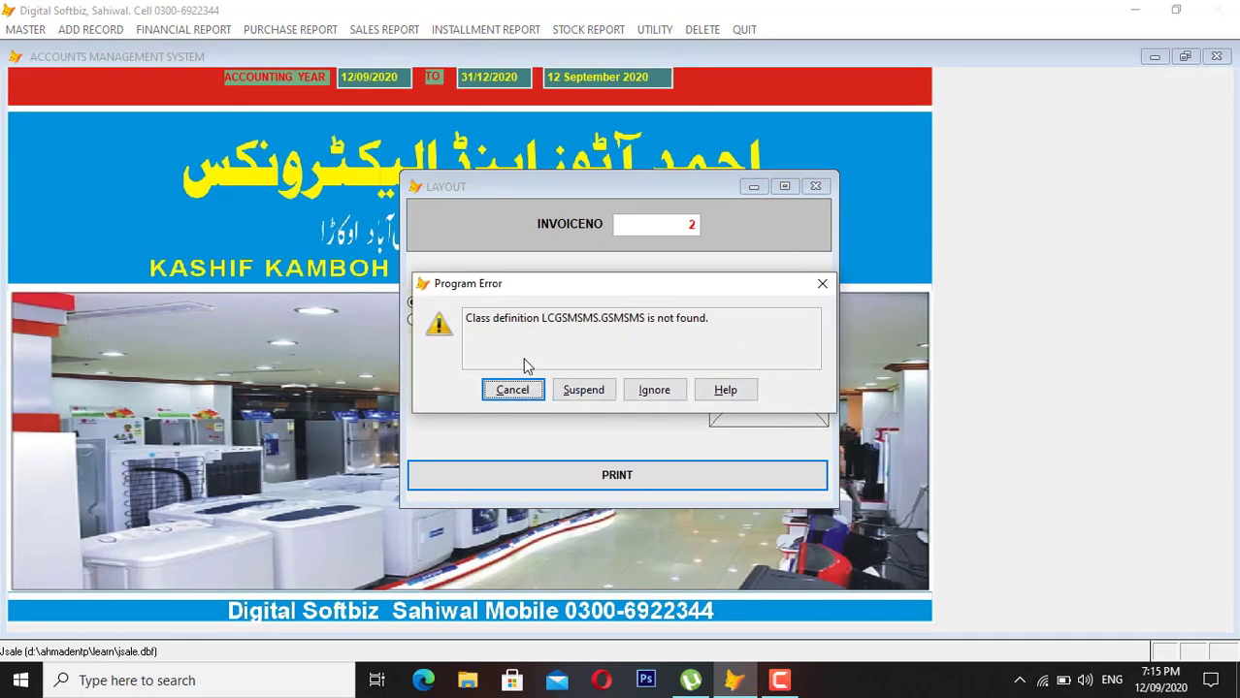
{"action": "left_click", "coordinate": [538, 389]}
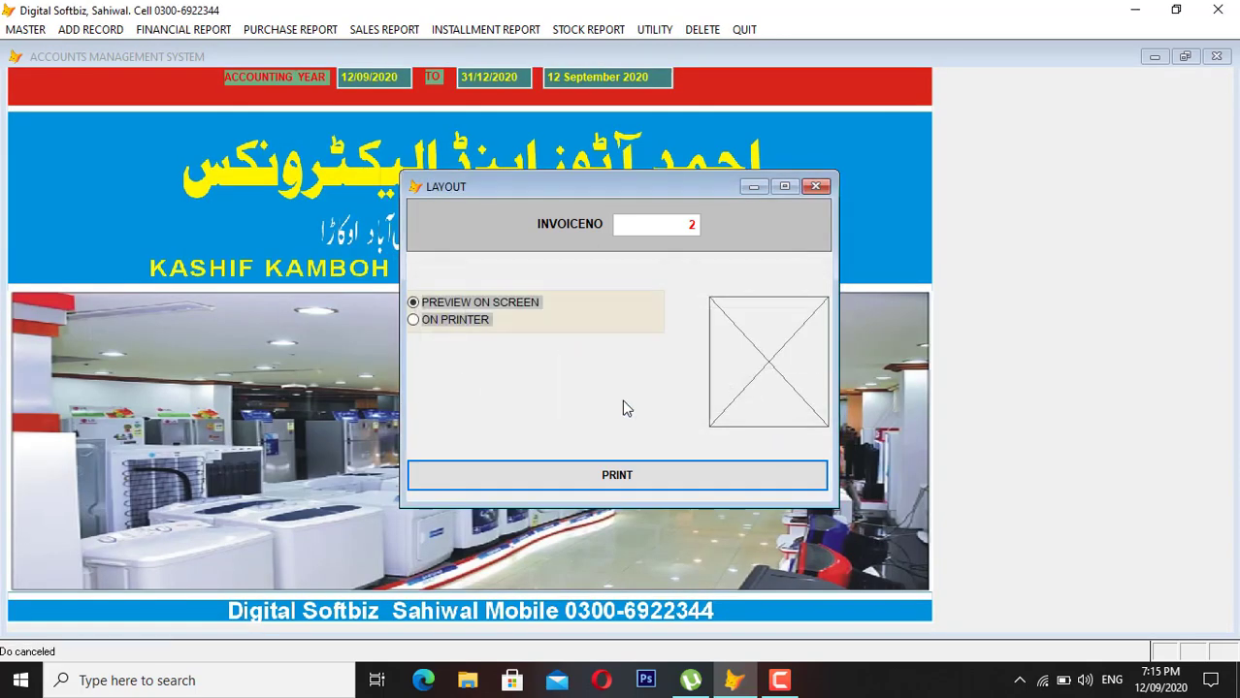
{"action": "left_click", "coordinate": [815, 188]}
View the same customer's ledger report on screen to check the posted sale, and close it.
{"action": "left_click", "coordinate": [111, 30]}
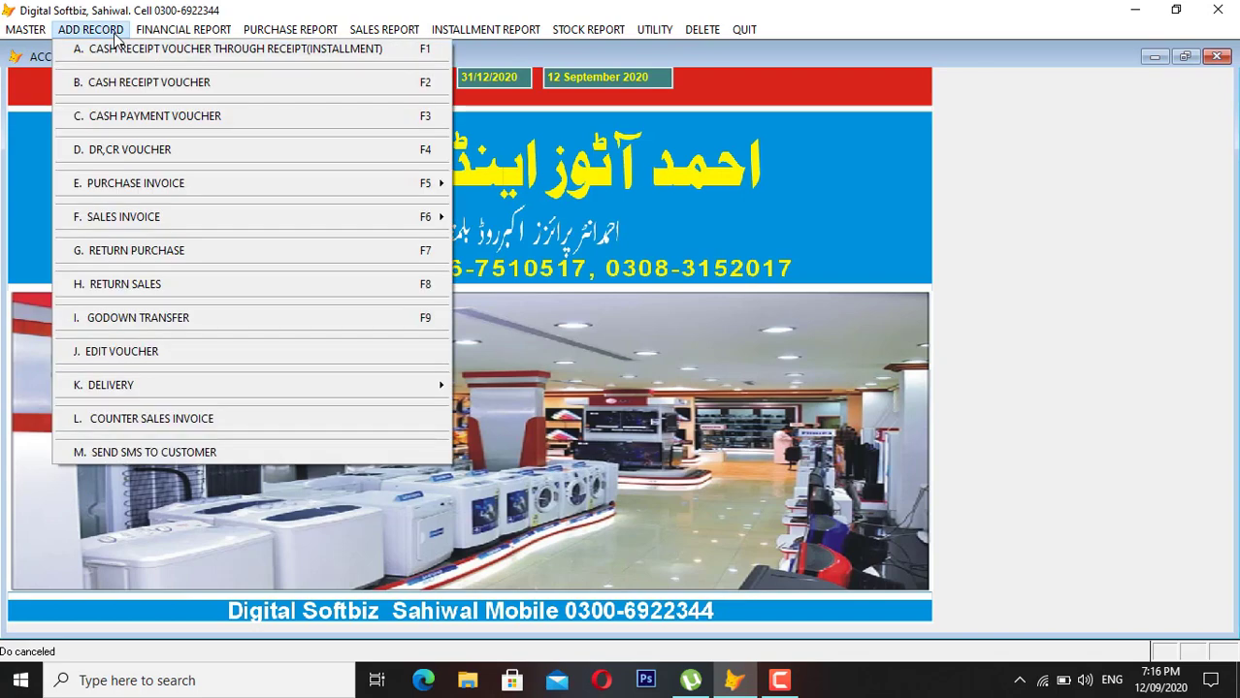
{"action": "mouse_move", "coordinate": [146, 37]}
{"action": "left_click", "coordinate": [180, 50]}
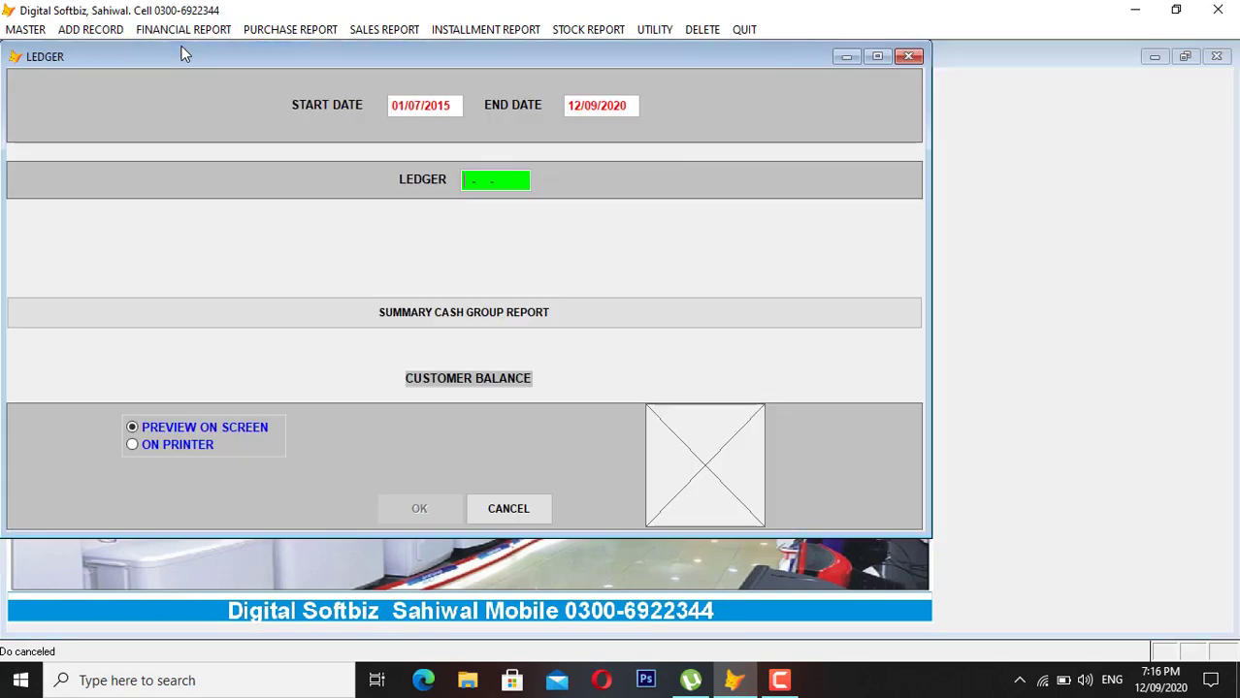
{"action": "type", "text": "JAM"}
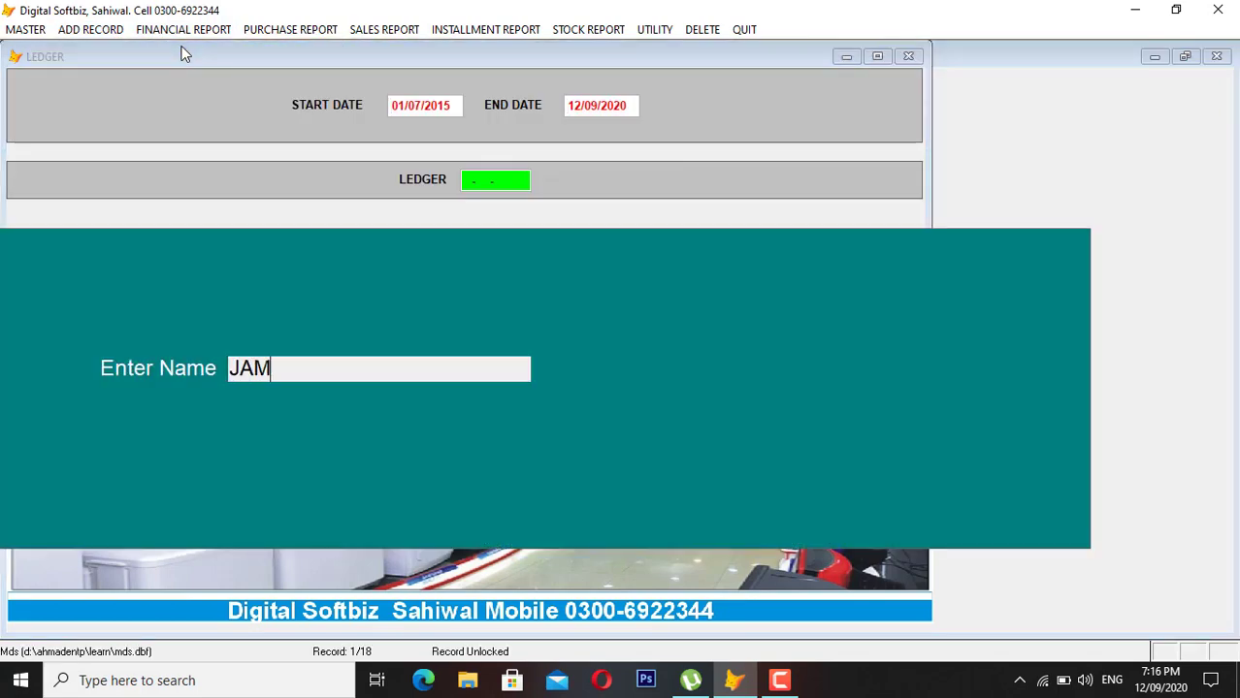
{"action": "key", "text": "Return"}
{"action": "key", "text": "Return"}
{"action": "key", "text": "Return"}
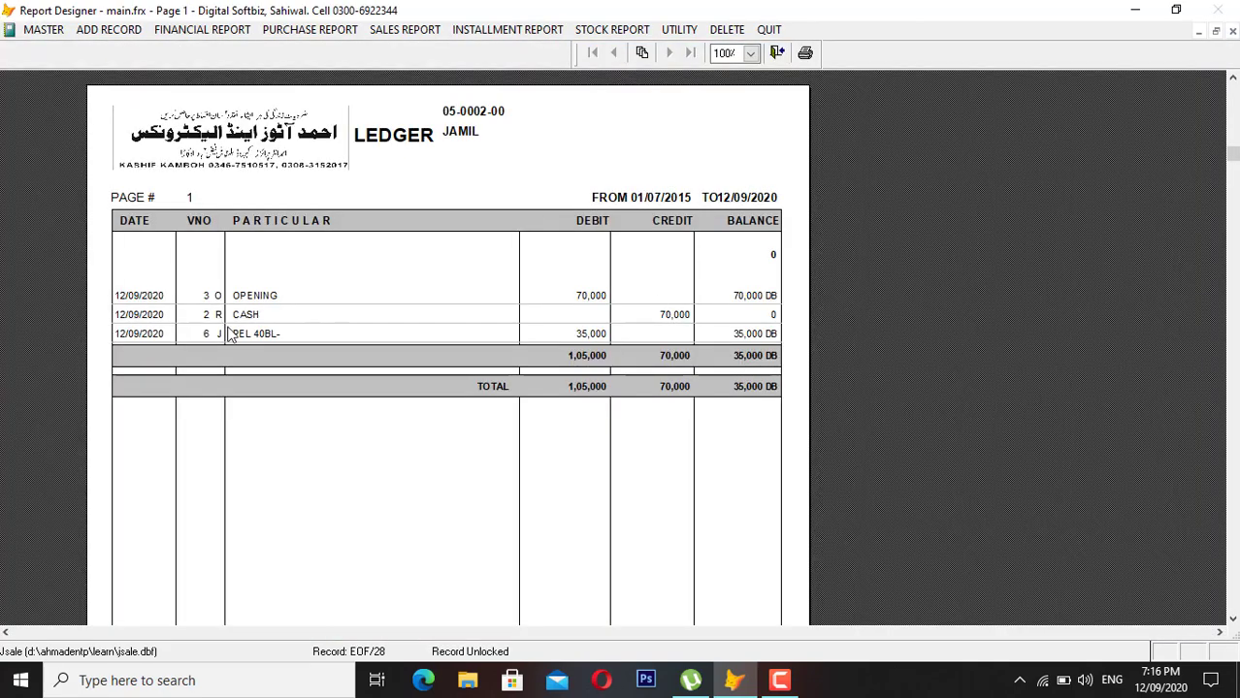
{"action": "key", "text": "Escape"}
{"action": "key", "text": "Escape"}
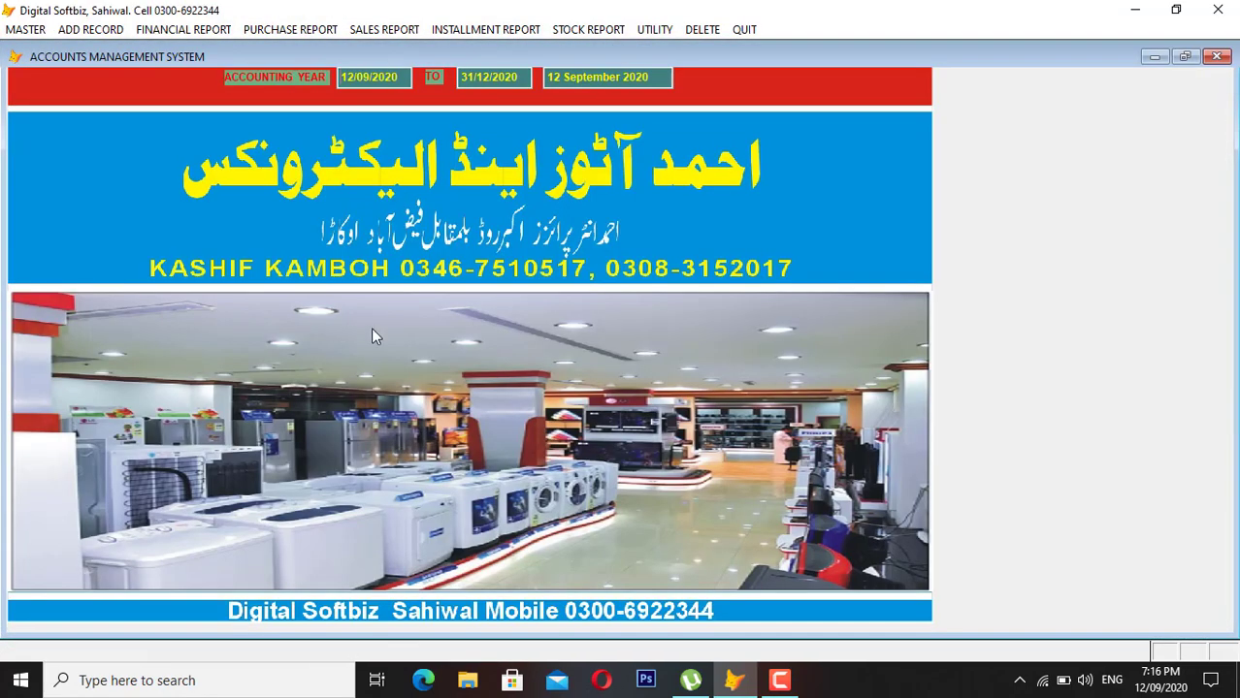
View the stock in hand report to check the remaining quantity of PEL 40BL, and close it.
{"action": "left_click", "coordinate": [616, 26]}
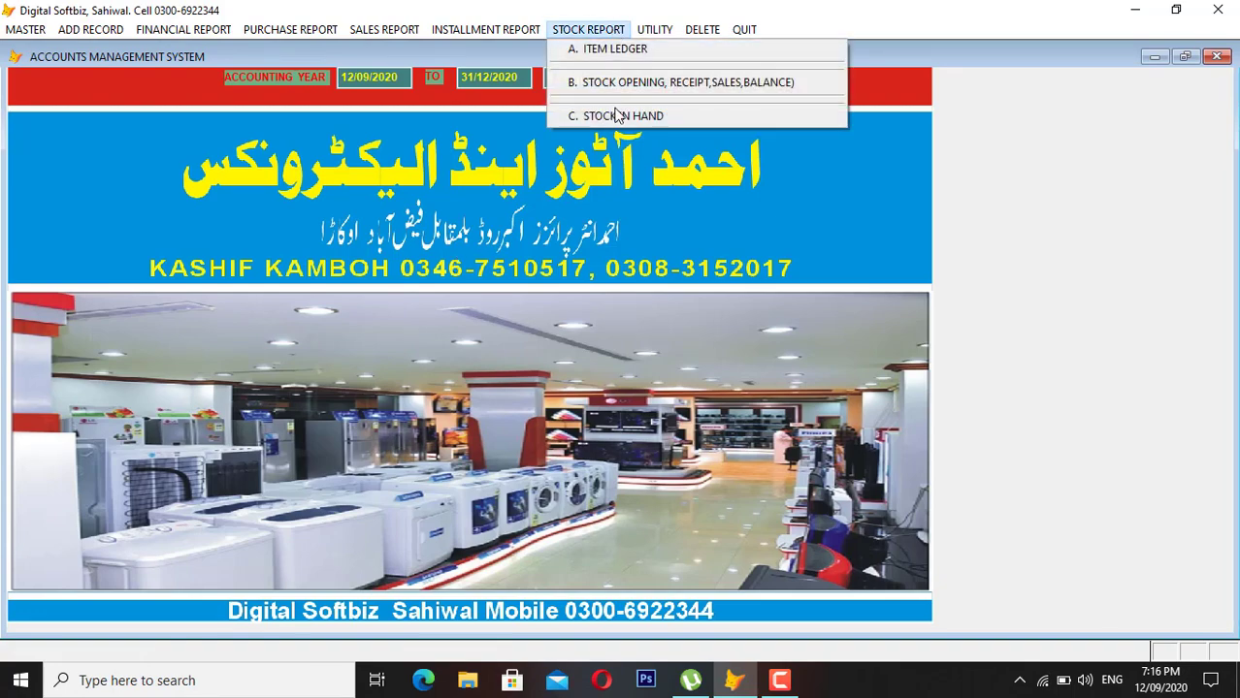
{"action": "left_click", "coordinate": [617, 114]}
{"action": "key", "text": "Return"}
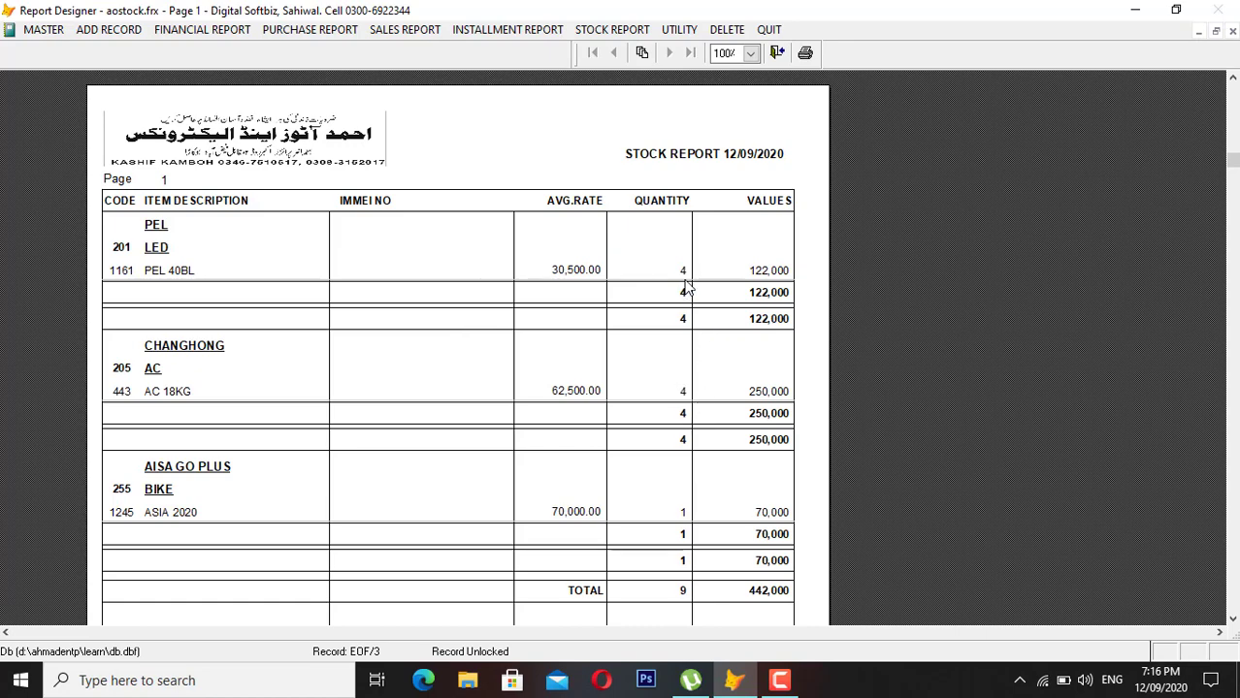
{"action": "key", "text": "Escape"}
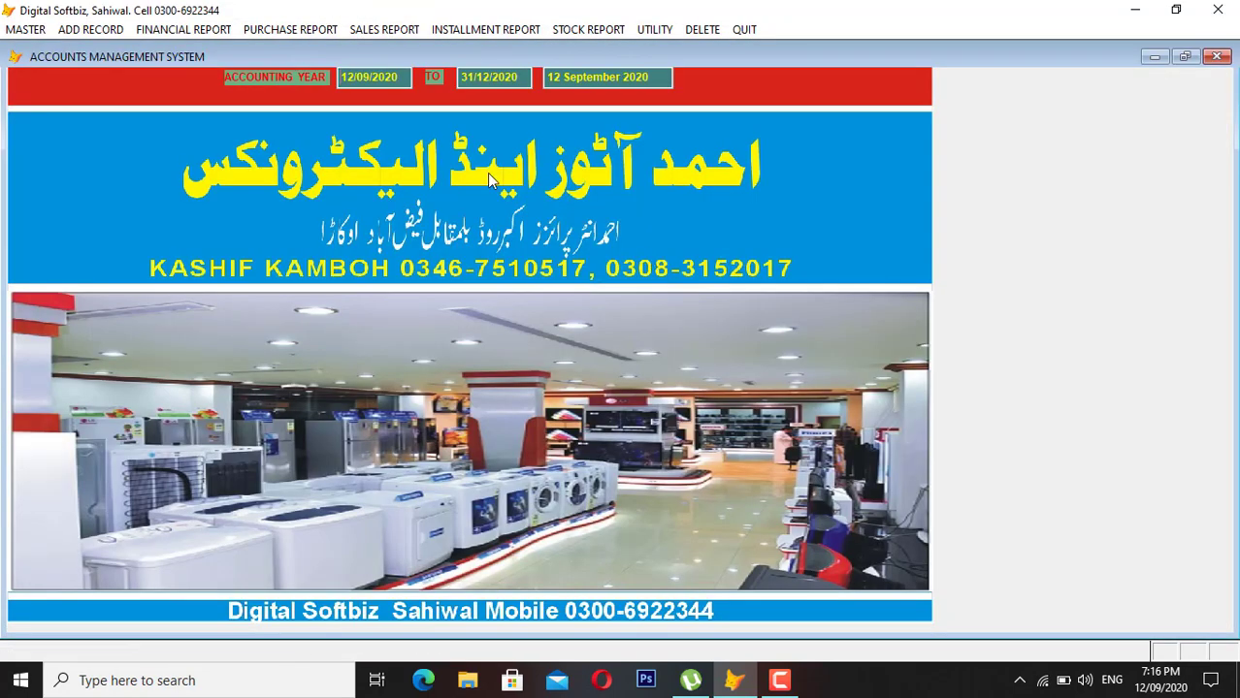
Start a new electronics sales invoice with the CASH BOOK account as the party.
{"action": "left_click", "coordinate": [107, 31]}
{"action": "left_click", "coordinate": [107, 31]}
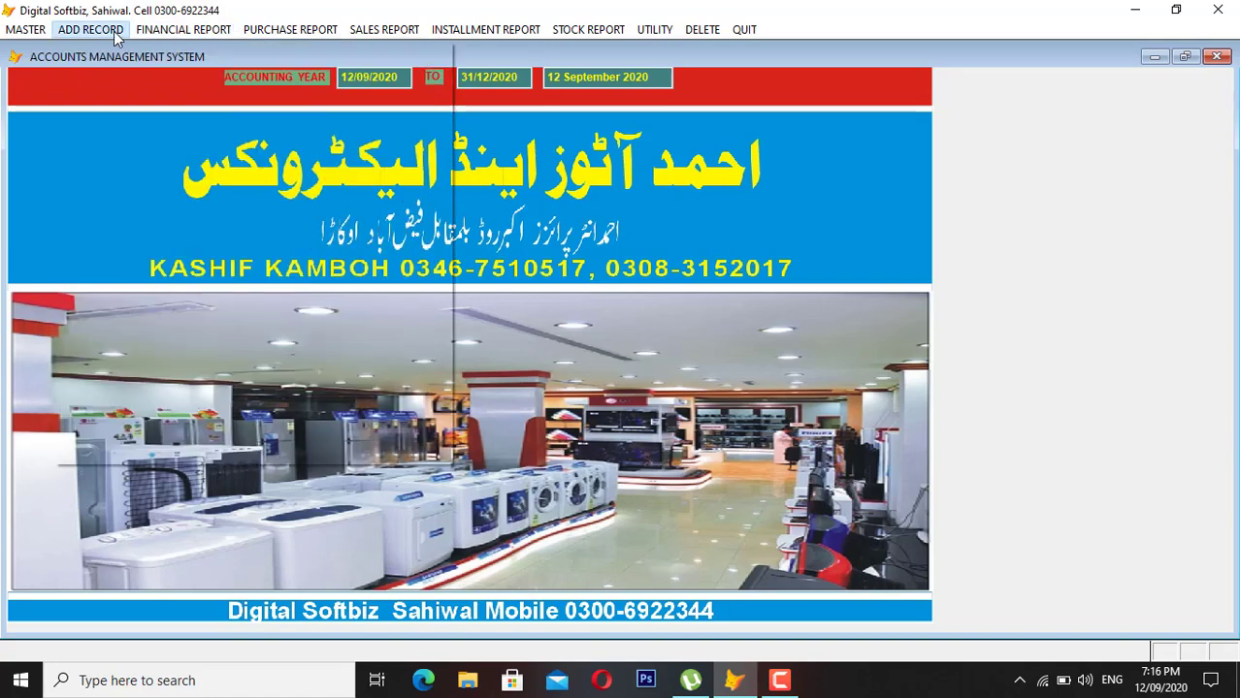
{"action": "left_click", "coordinate": [107, 31]}
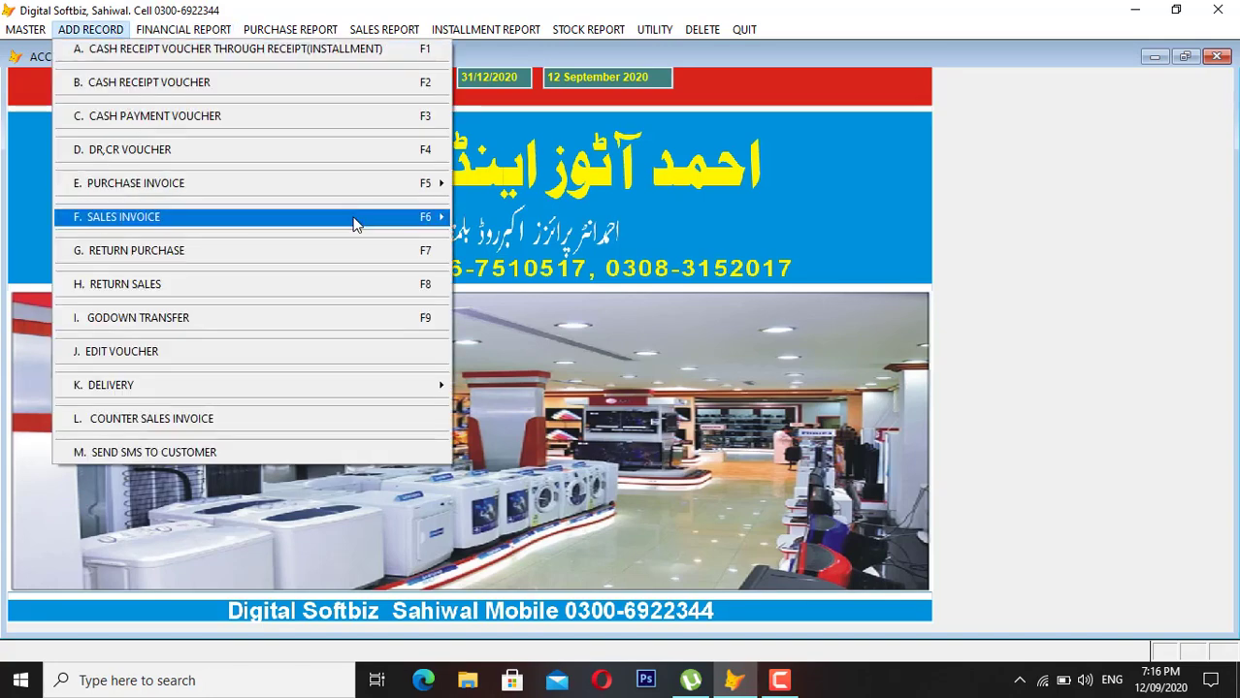
{"action": "mouse_move", "coordinate": [456, 225]}
{"action": "left_click", "coordinate": [505, 249]}
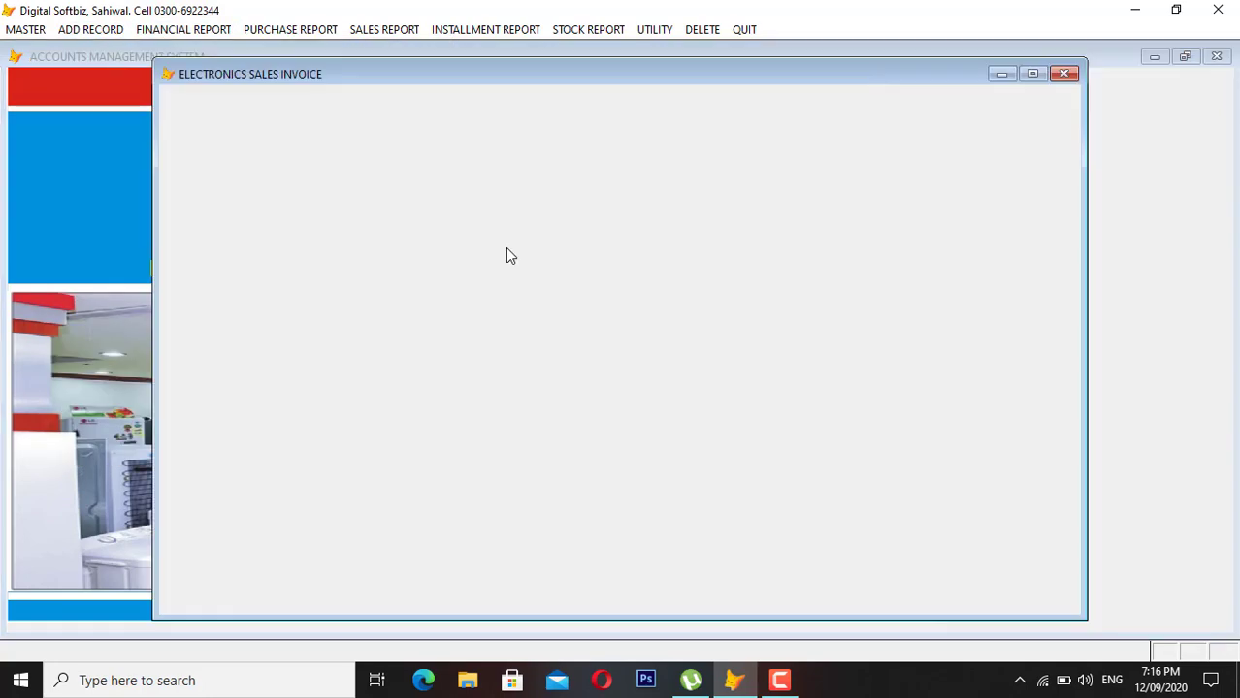
{"action": "key", "text": "Return"}
{"action": "type", "text": "CASH"}
{"action": "key", "text": "Return"}
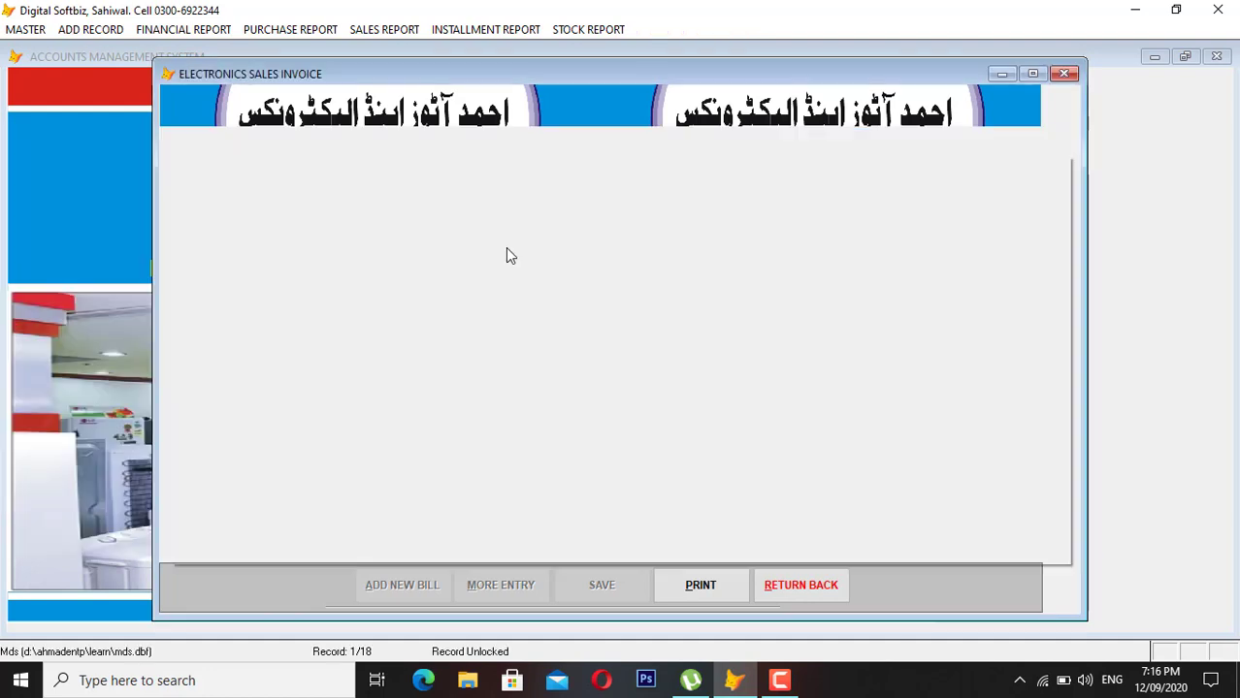
{"action": "key", "text": "Return"}
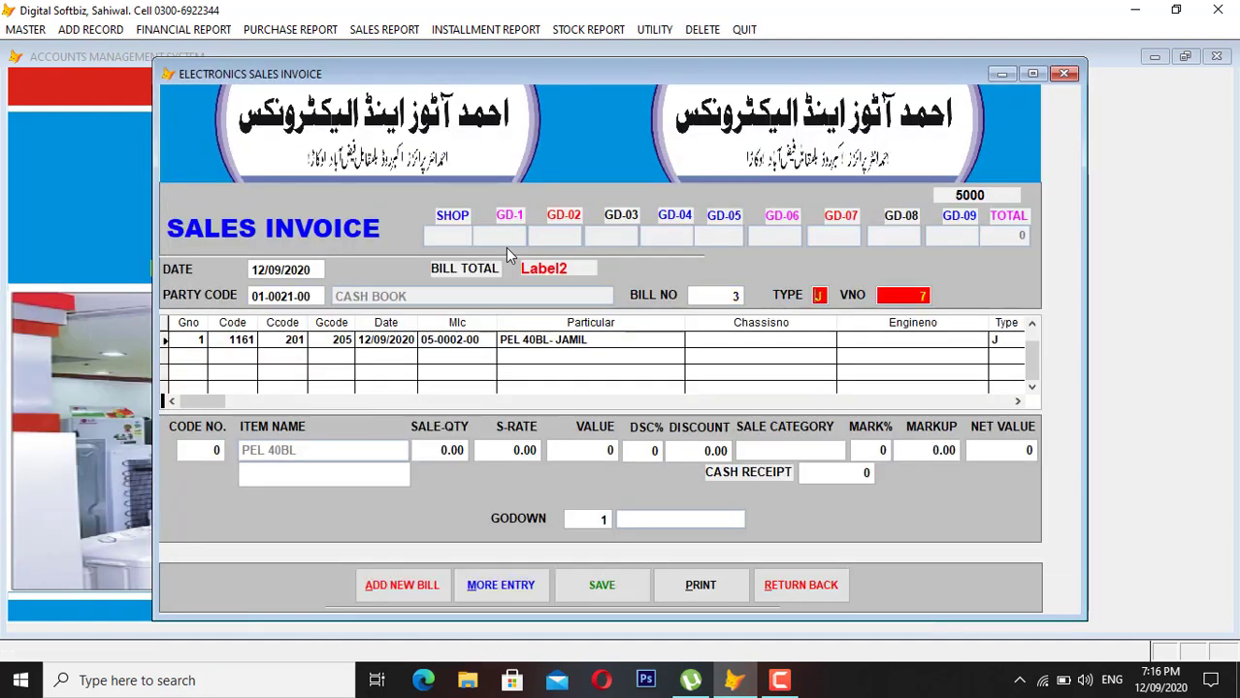
Add the item PEL 40BL to the invoice with a sale quantity of 1 and a rate of 35000.
{"action": "key", "text": "Return"}
{"action": "type", "text": "PEL"}
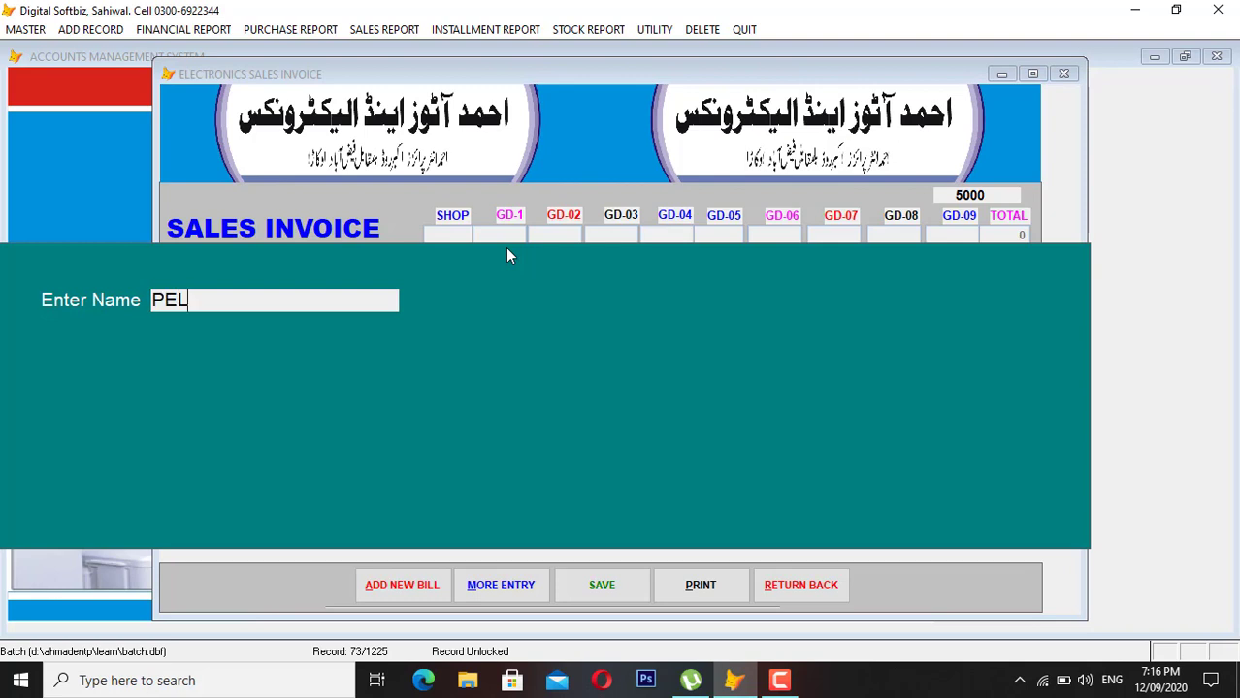
{"action": "key", "text": "Return"}
{"action": "key", "text": "Down"}
{"action": "key", "text": "Return"}
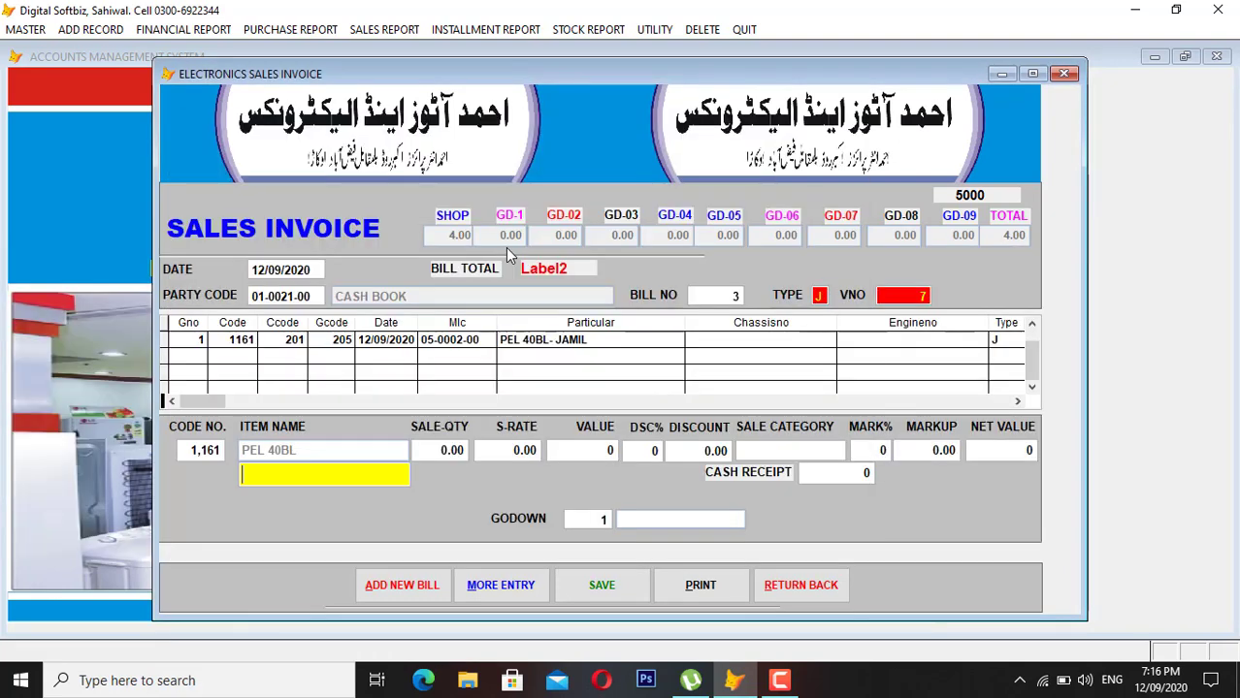
{"action": "type", "text": "1"}
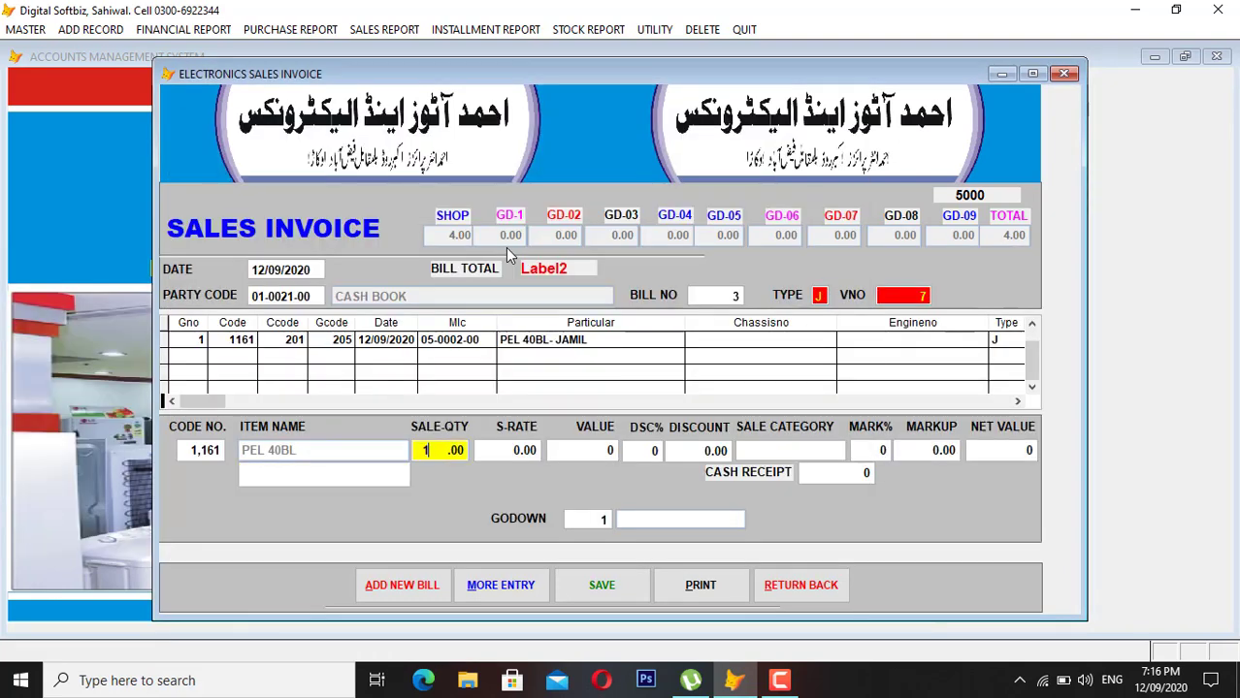
{"action": "key", "text": "Return"}
{"action": "type", "text": "35000"}
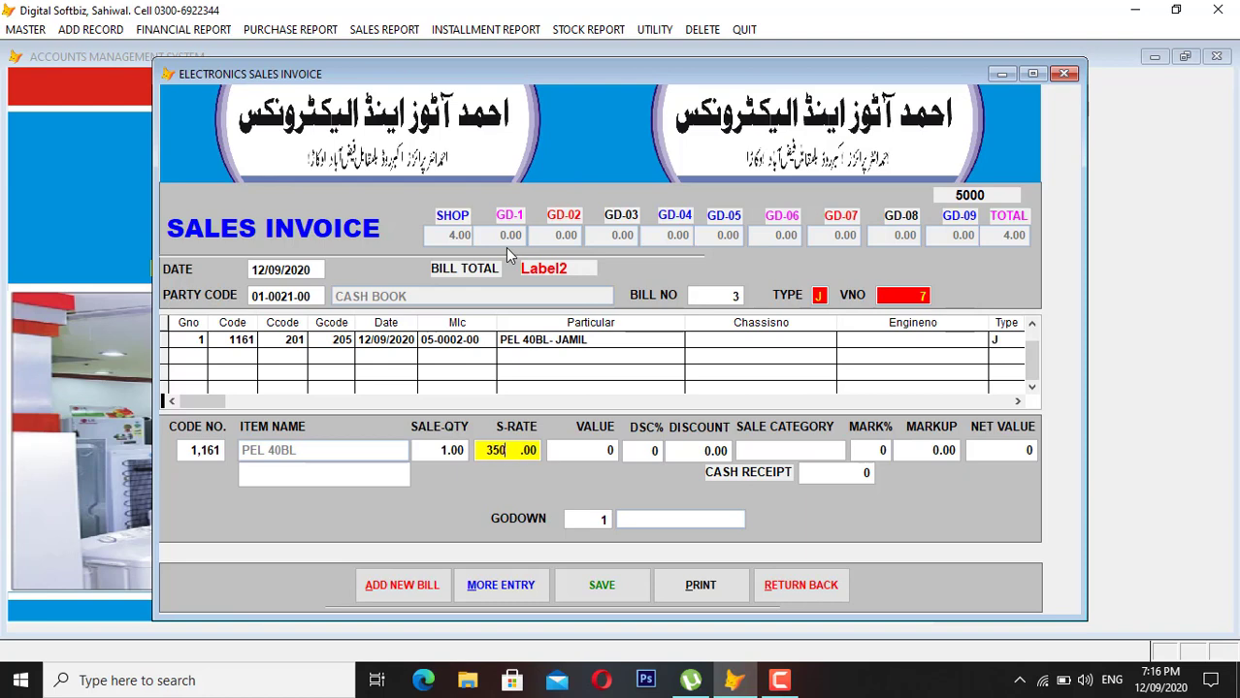
{"action": "key", "text": "Return"}
Save the invoice entry under CASH SALES with zero discount, zero markup and godown 1, and close the sales invoice form.
{"action": "key", "text": "Return"}
{"action": "key", "text": "Return"}
{"action": "key", "text": "Return"}
{"action": "key", "text": "Return"}
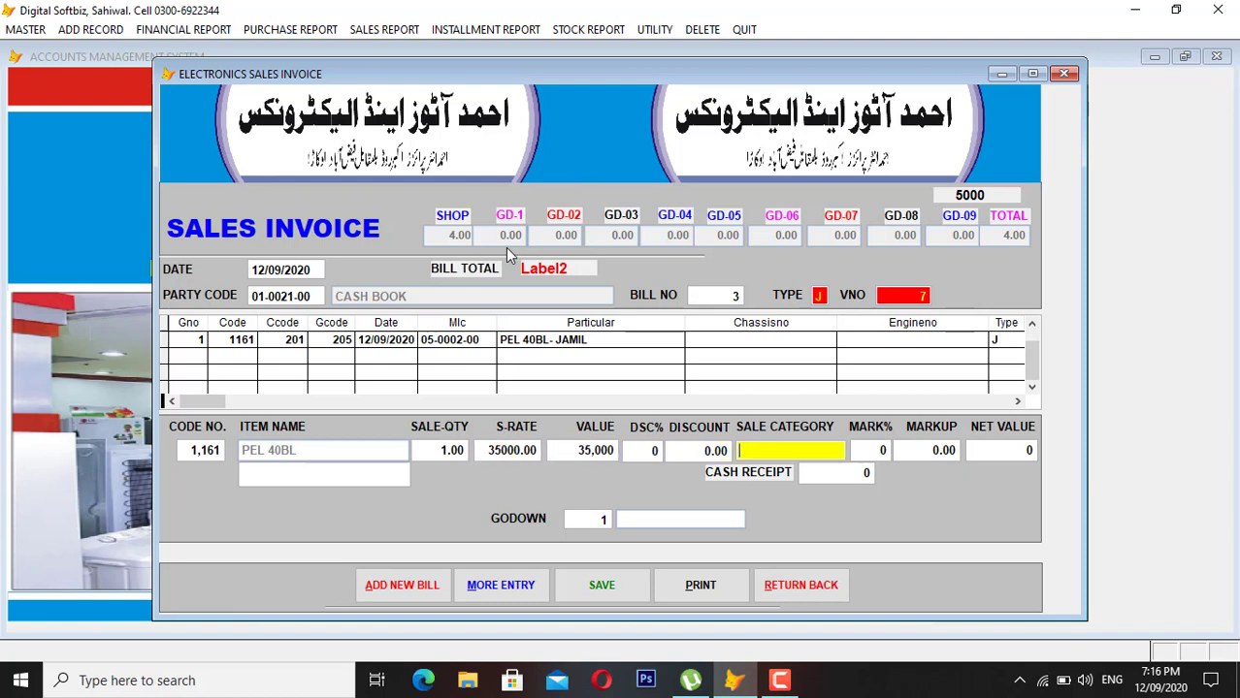
{"action": "key", "text": "Return"}
{"action": "key", "text": "Return"}
{"action": "key", "text": "Return"}
{"action": "key", "text": "Return"}
{"action": "key", "text": "Return"}
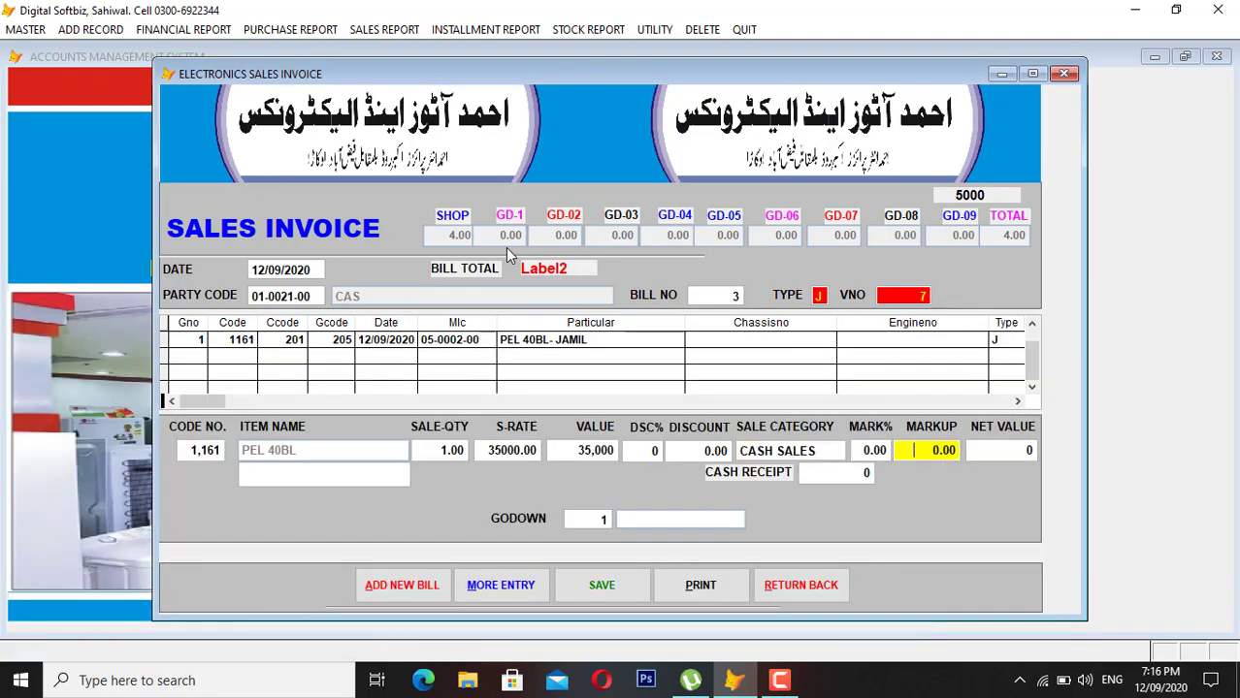
{"action": "key", "text": "Return"}
{"action": "key", "text": "Return"}
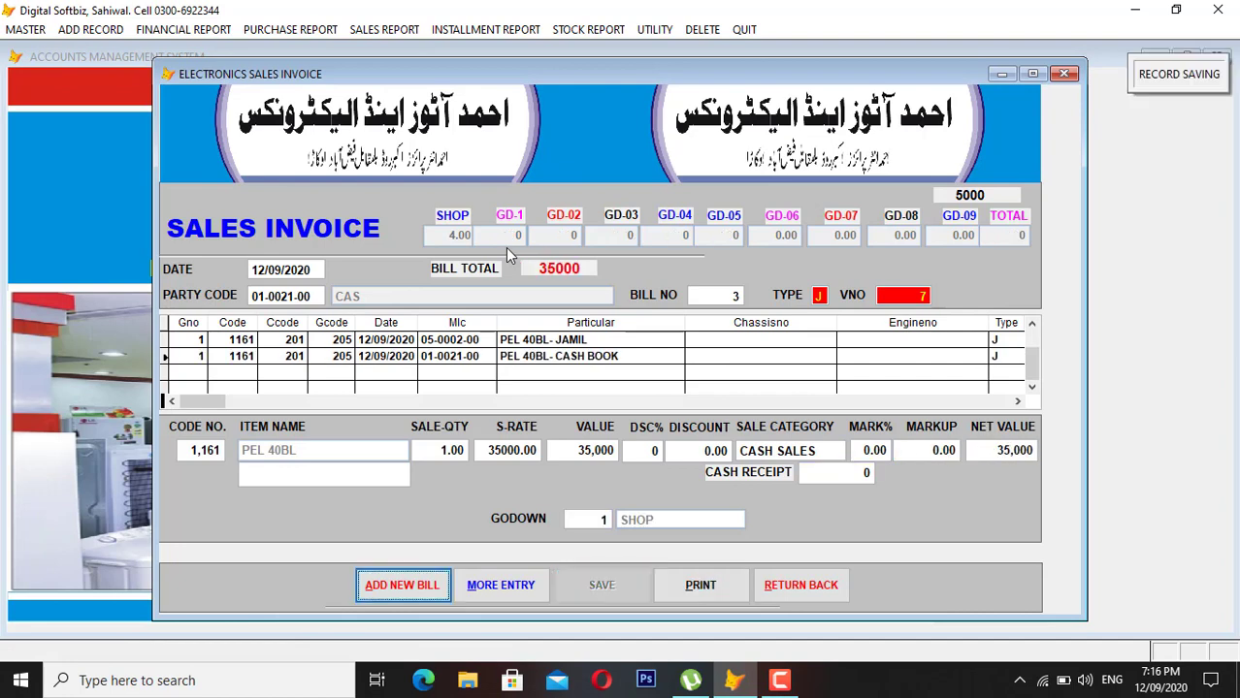
{"action": "left_click", "coordinate": [840, 585]}
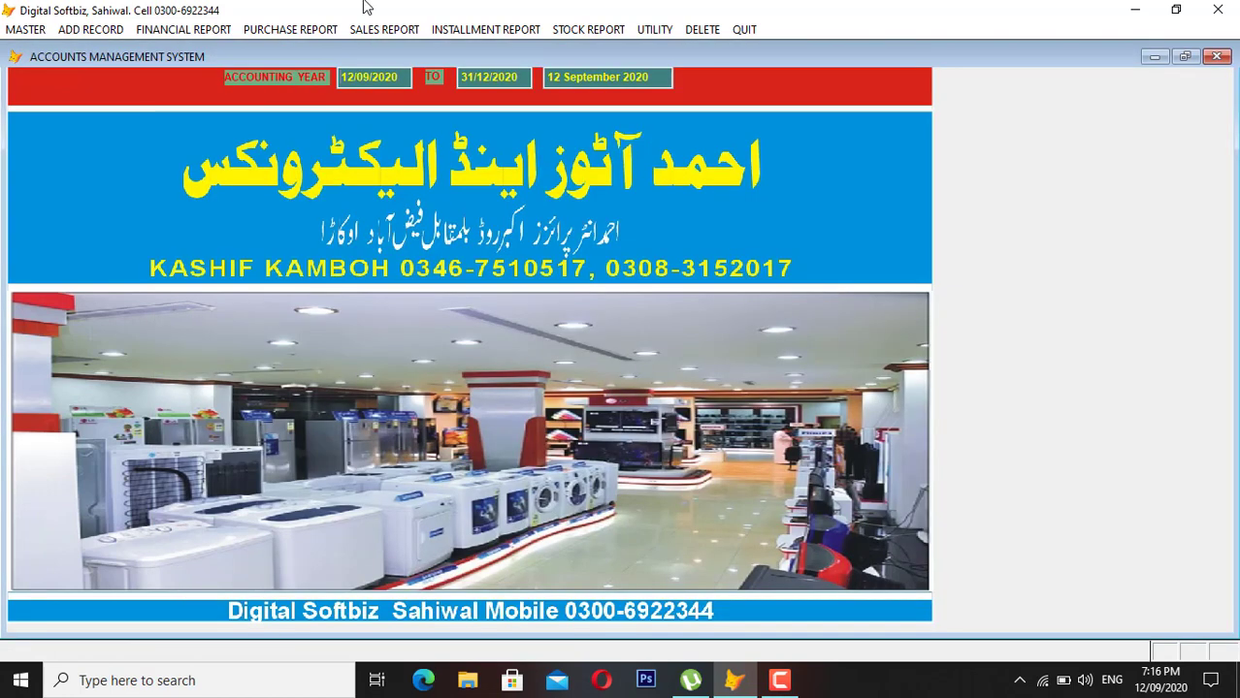
View the cash book report to check the posted PEL 40BL sale and the closing cash balance, and close it.
{"action": "left_click", "coordinate": [212, 30]}
{"action": "left_click", "coordinate": [240, 192]}
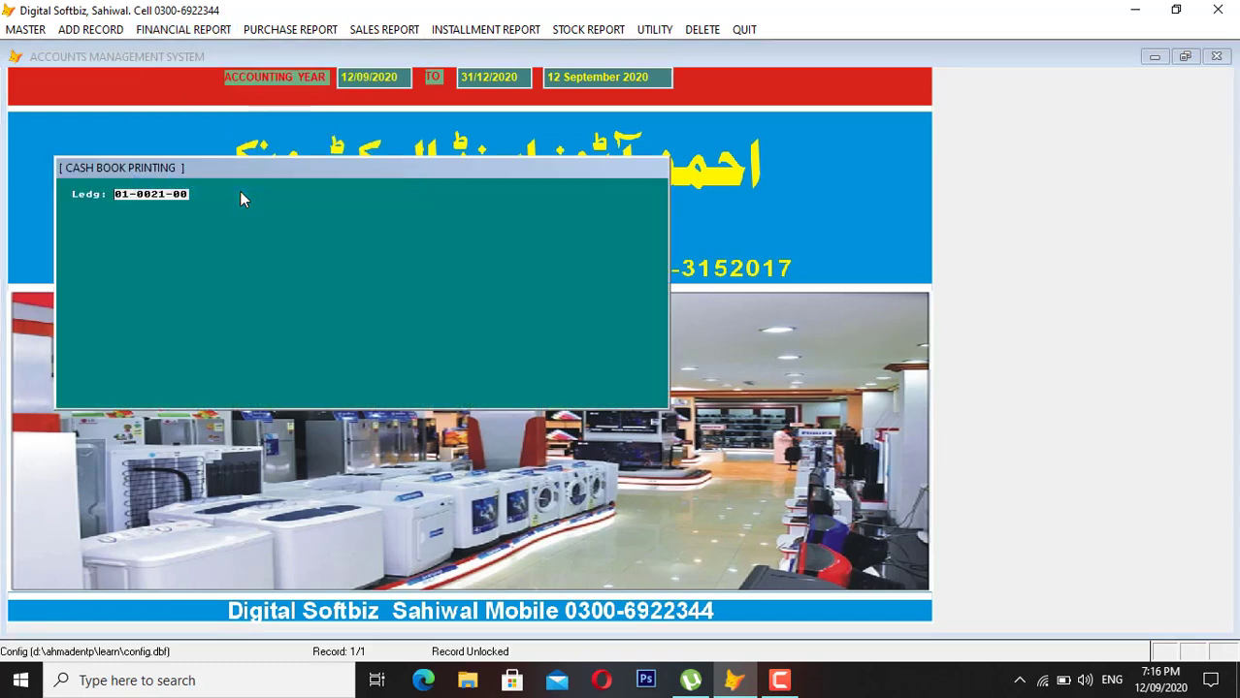
{"action": "key", "text": "Return"}
{"action": "key", "text": "Return"}
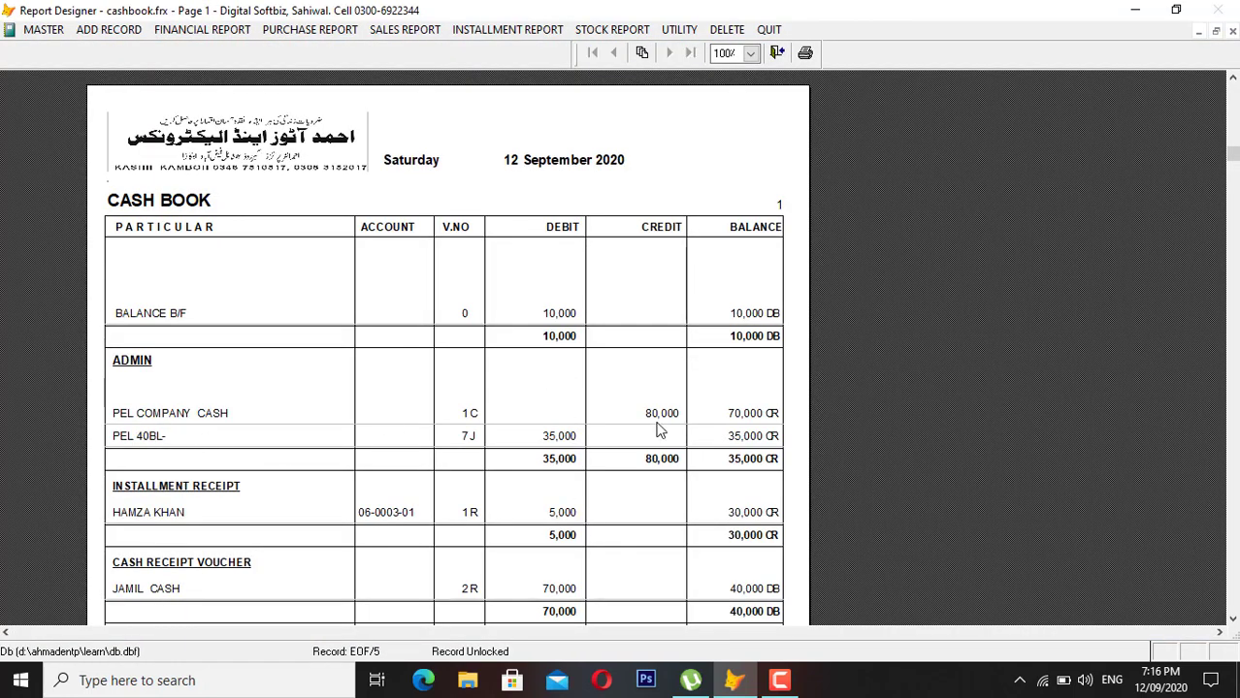
{"action": "left_click", "coordinate": [561, 442]}
{"action": "left_click", "coordinate": [559, 435]}
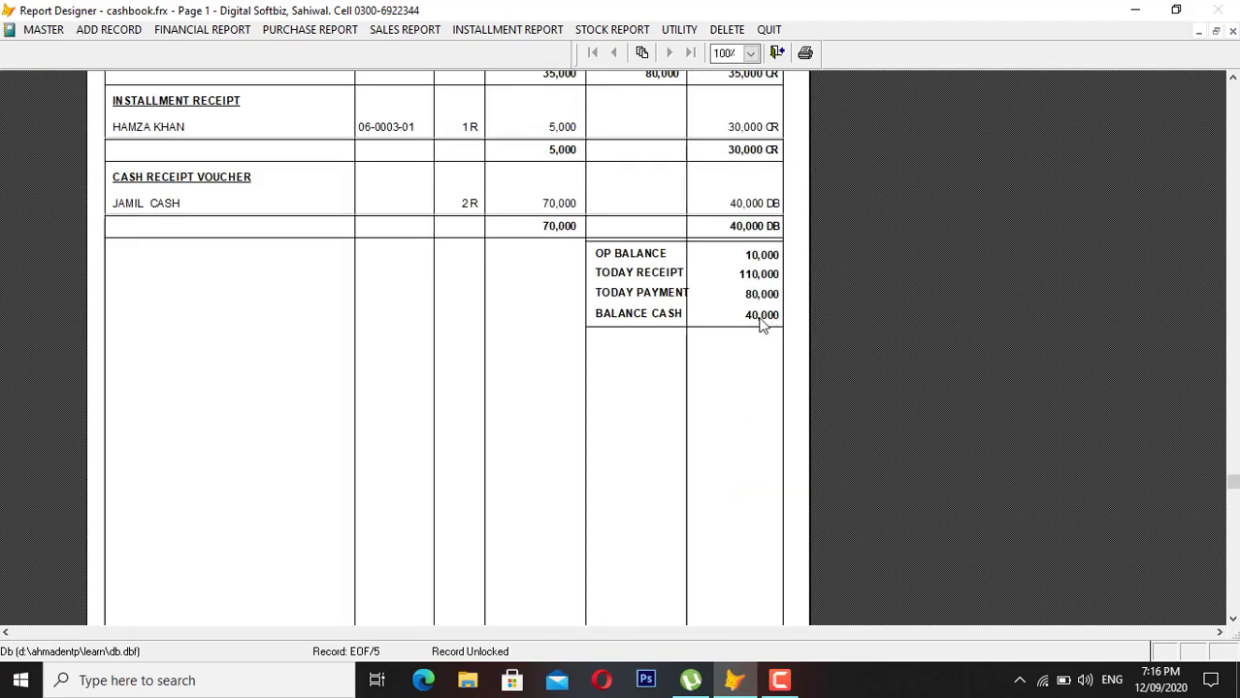
{"action": "key", "text": "Escape"}
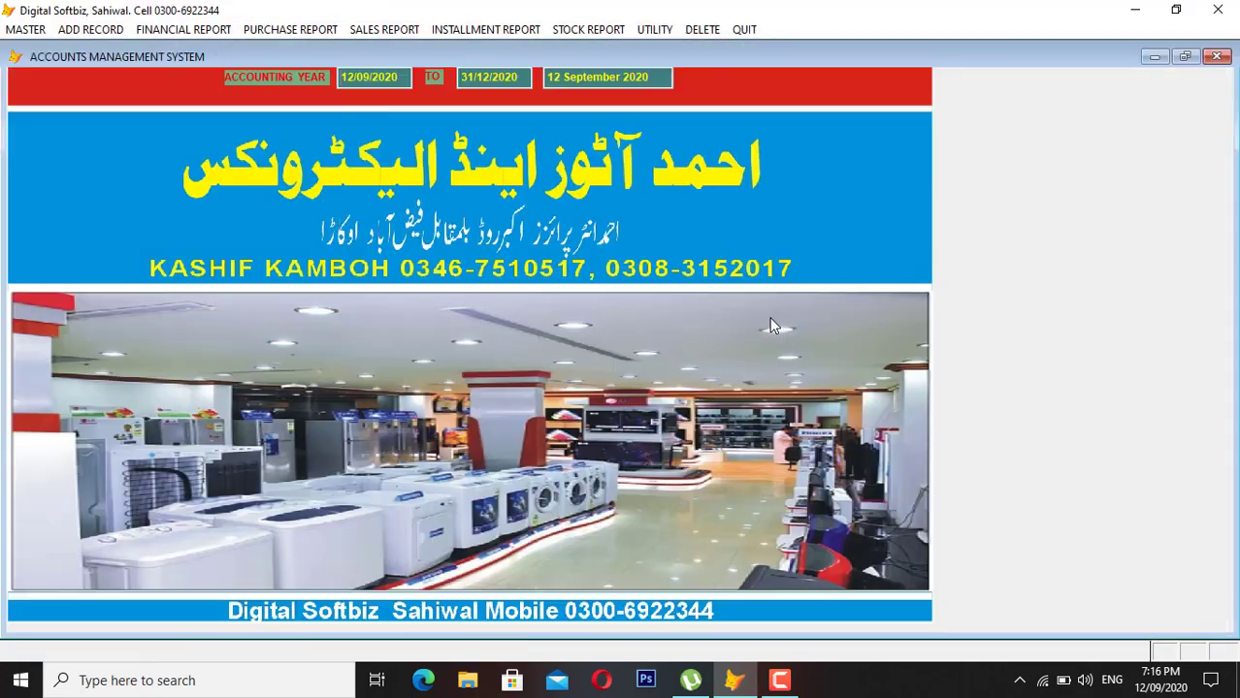
Open the area / recovery officer master, view its existing records, and close the list.
{"action": "left_click", "coordinate": [109, 27]}
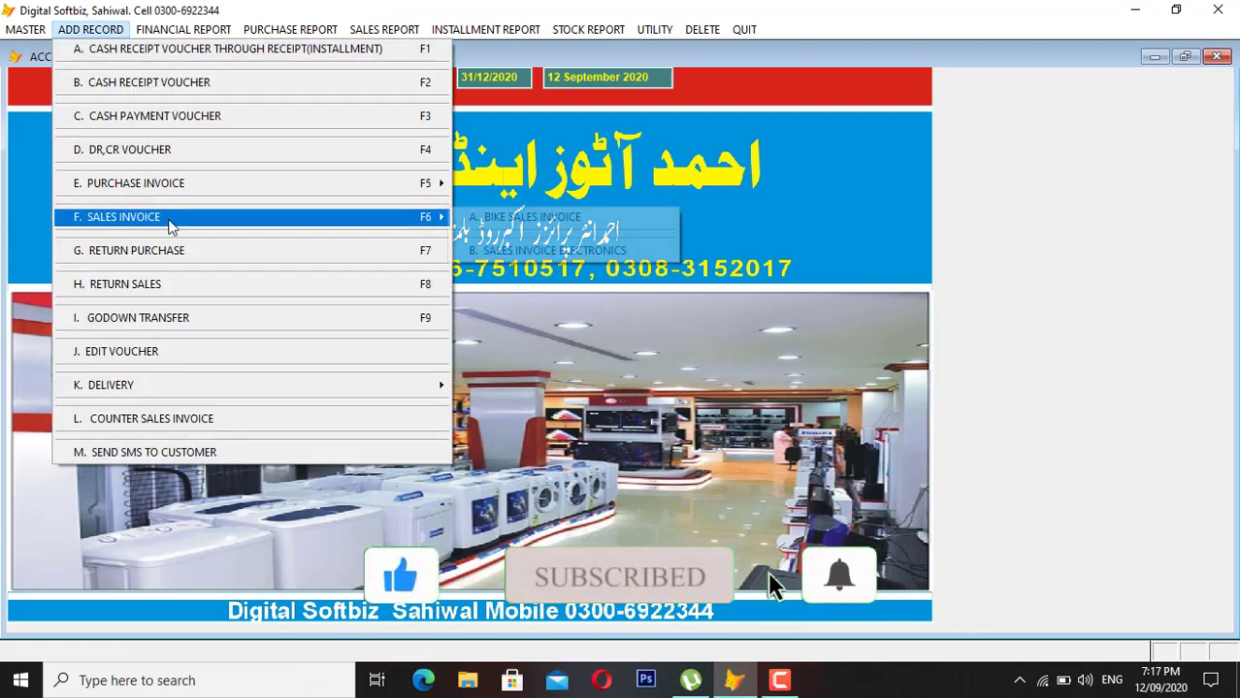
{"action": "mouse_move", "coordinate": [171, 222]}
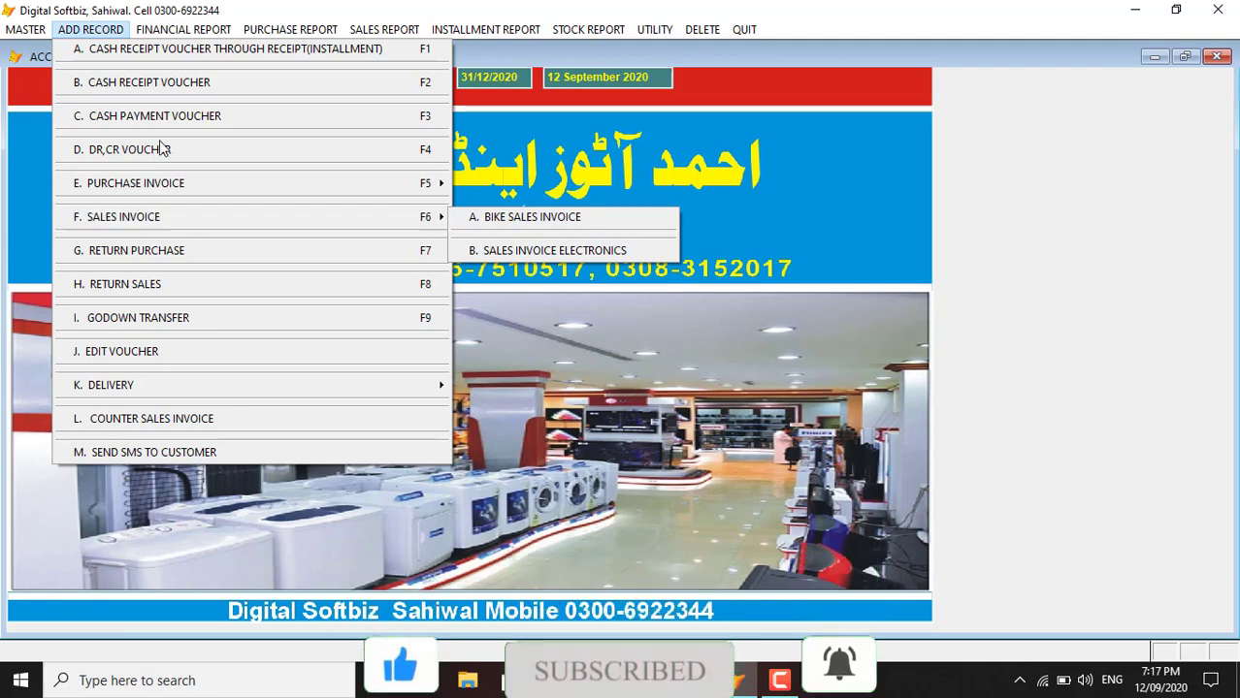
{"action": "mouse_move", "coordinate": [43, 38]}
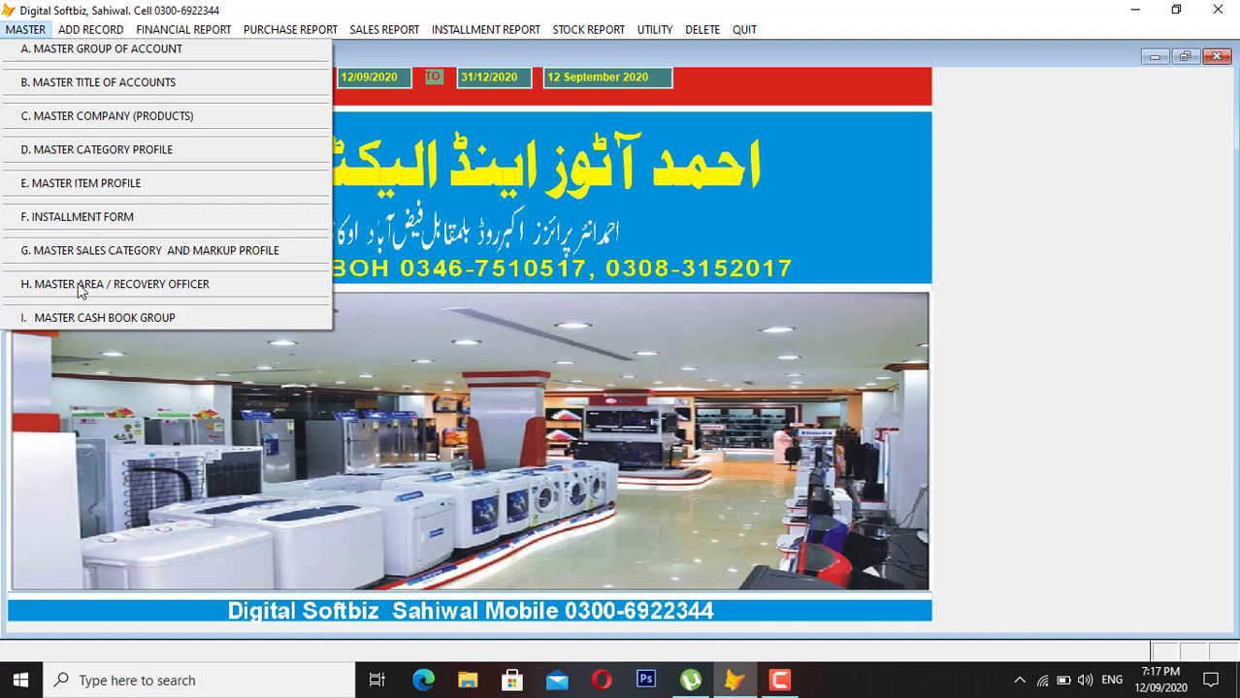
{"action": "left_click", "coordinate": [133, 284]}
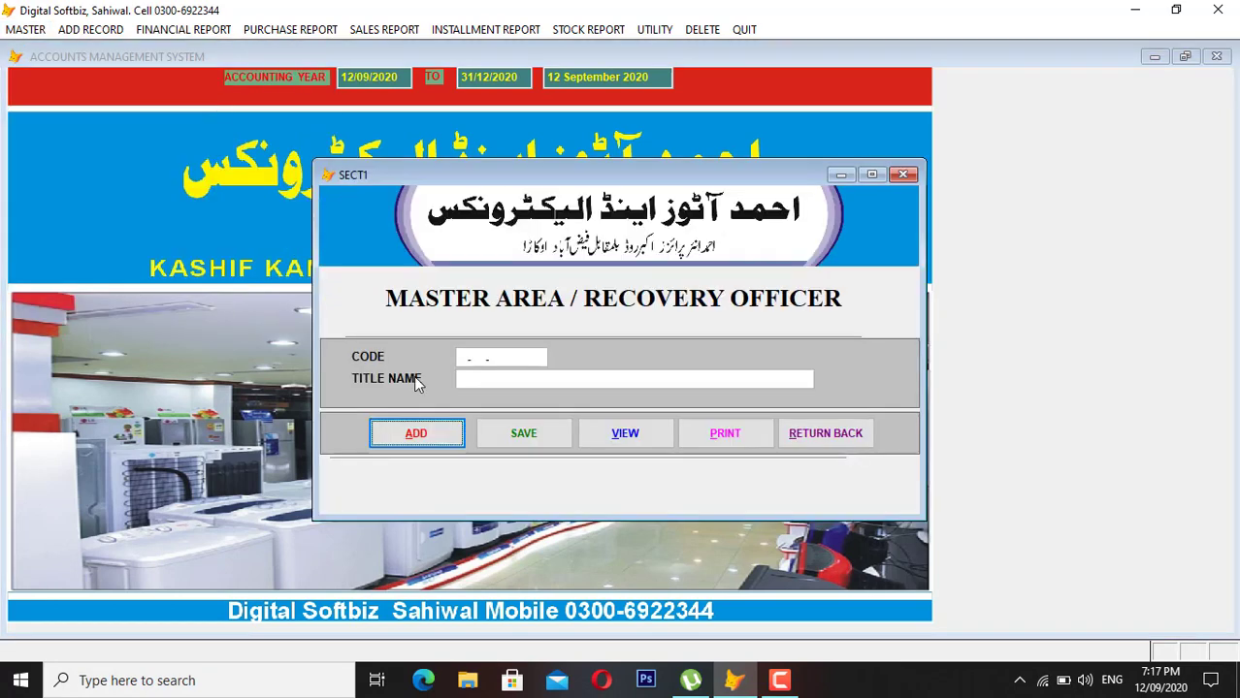
{"action": "left_click", "coordinate": [626, 433]}
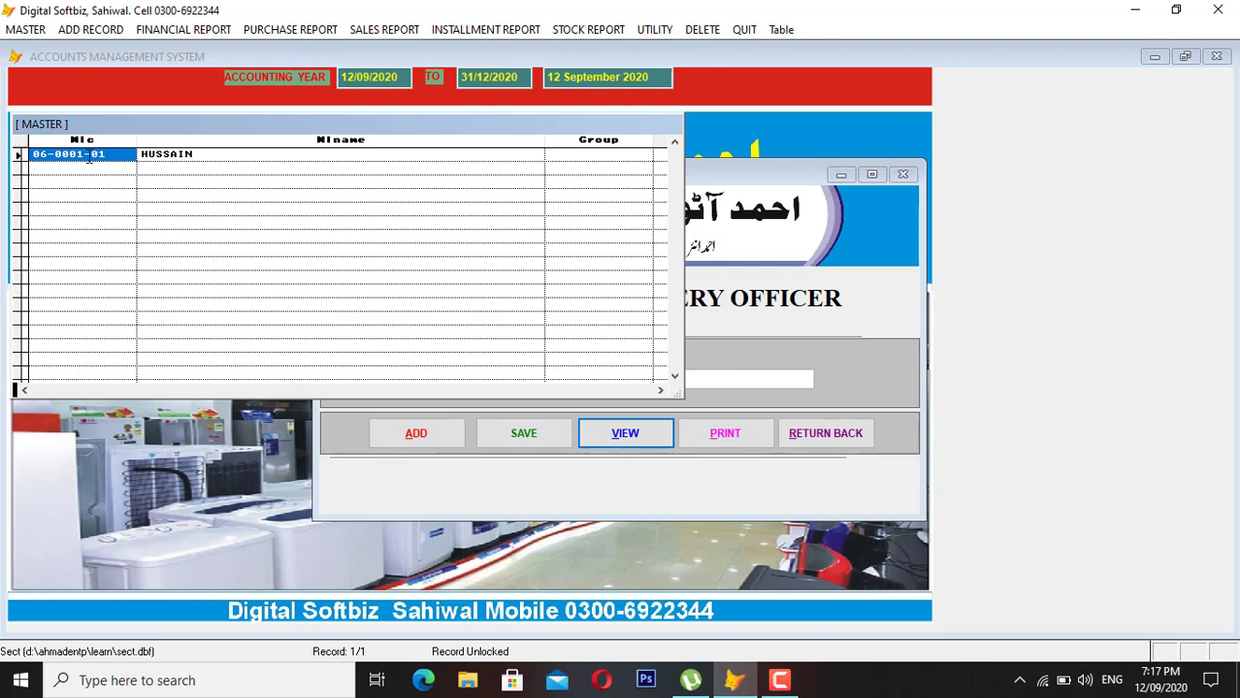
{"action": "key", "text": "End"}
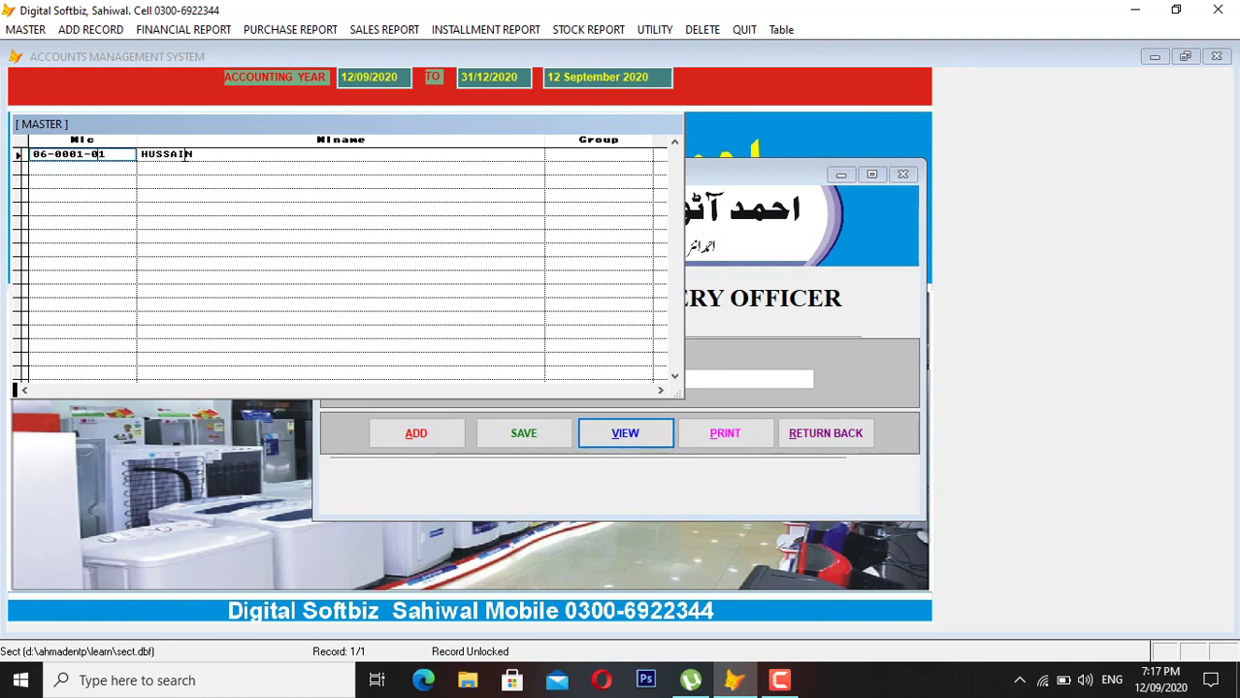
{"action": "left_click", "coordinate": [185, 155]}
{"action": "key", "text": "Escape"}
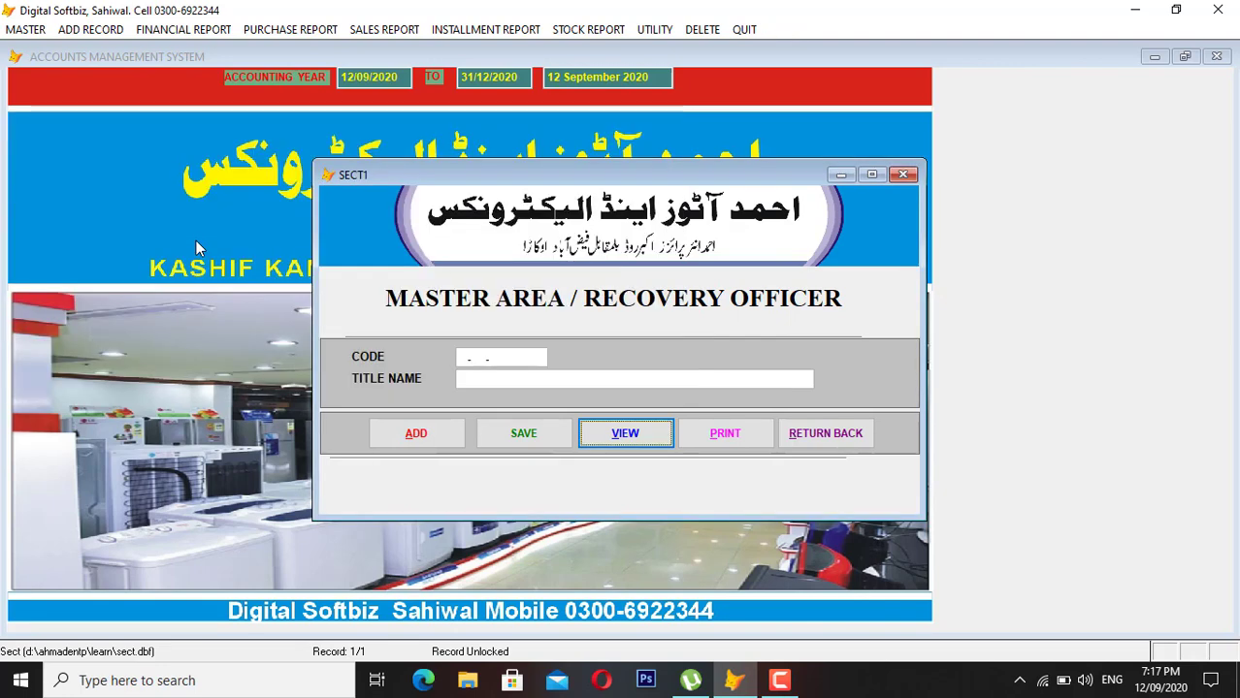
Add a recovery officer with code 05-0001-02 and the officer's name, save the record and close the form.
{"action": "left_click", "coordinate": [421, 433]}
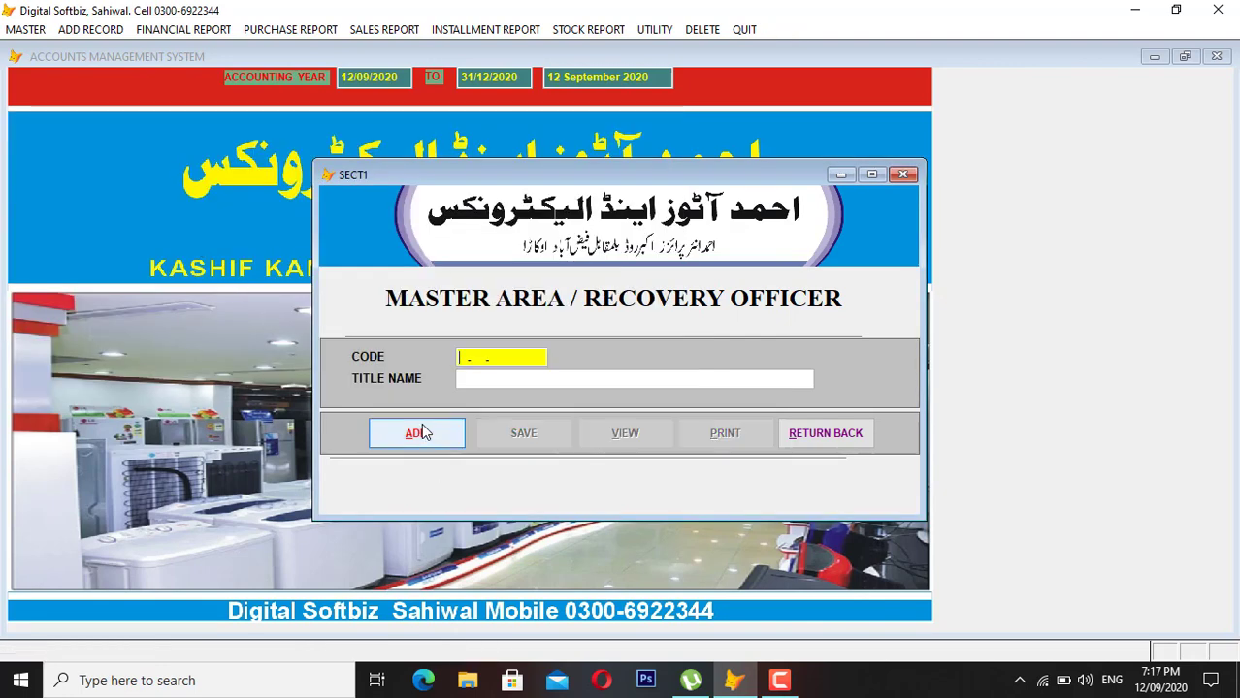
{"action": "type", "text": "05-0001-02"}
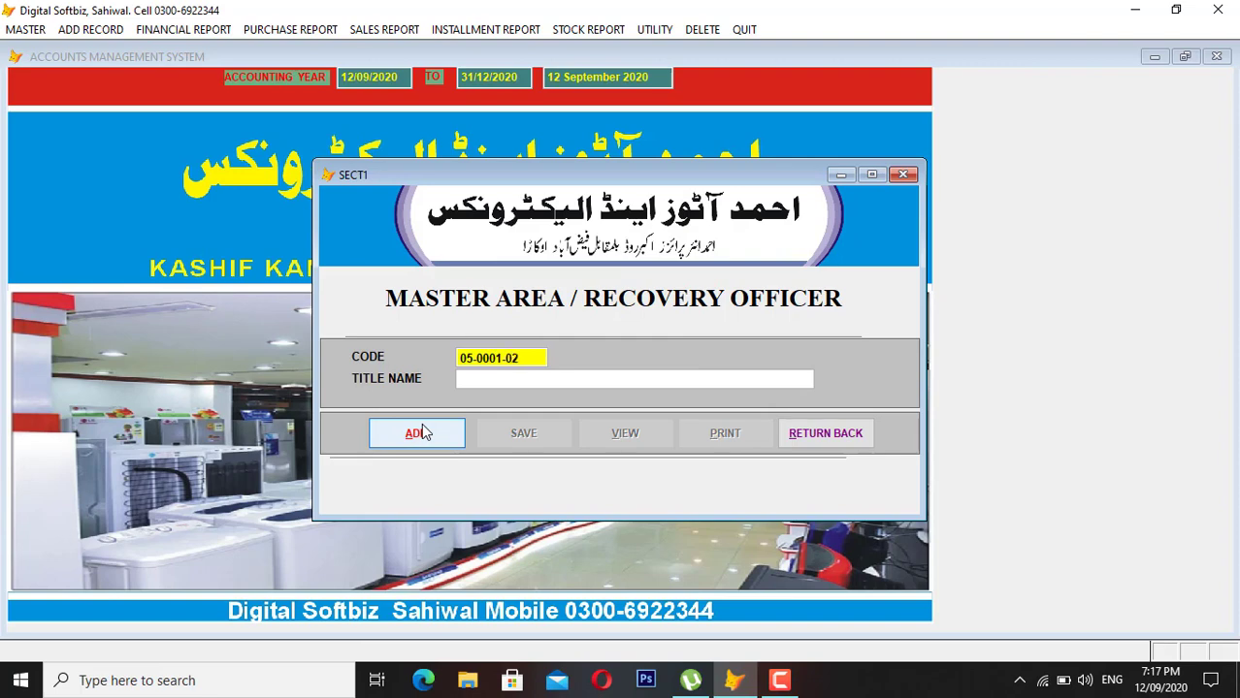
{"action": "key", "text": "Return"}
{"action": "type", "text": "JAVED"}
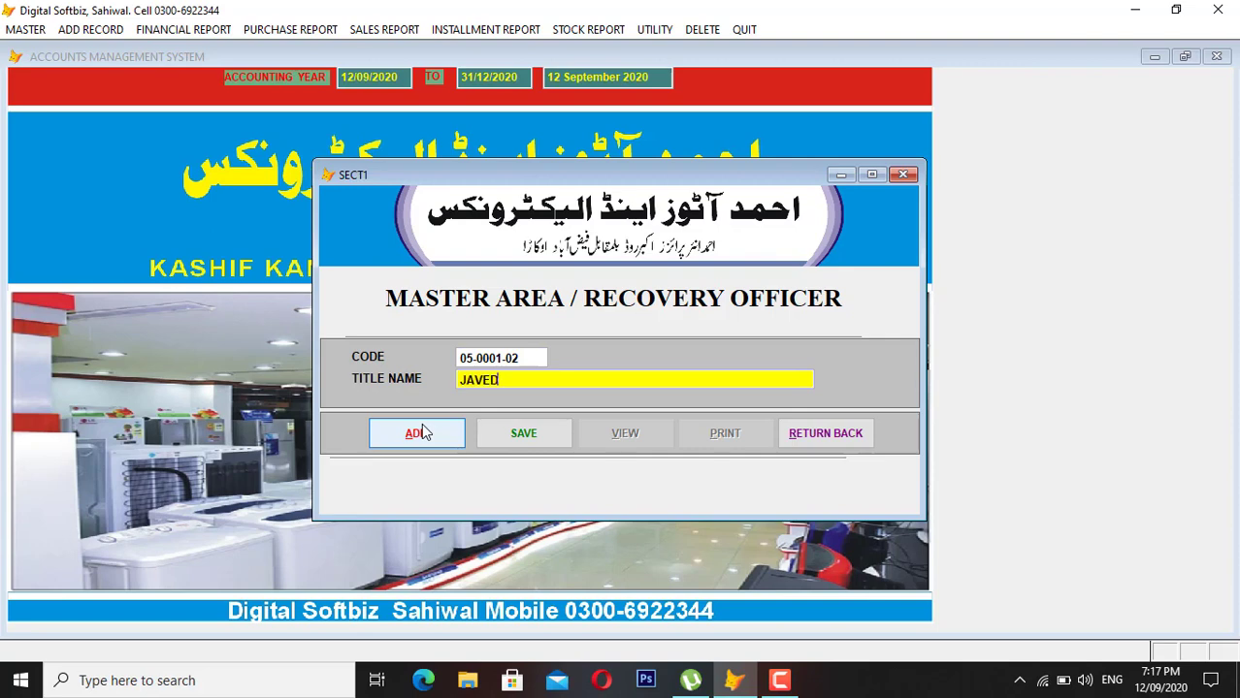
{"action": "key", "text": "Return"}
{"action": "key", "text": "Return"}
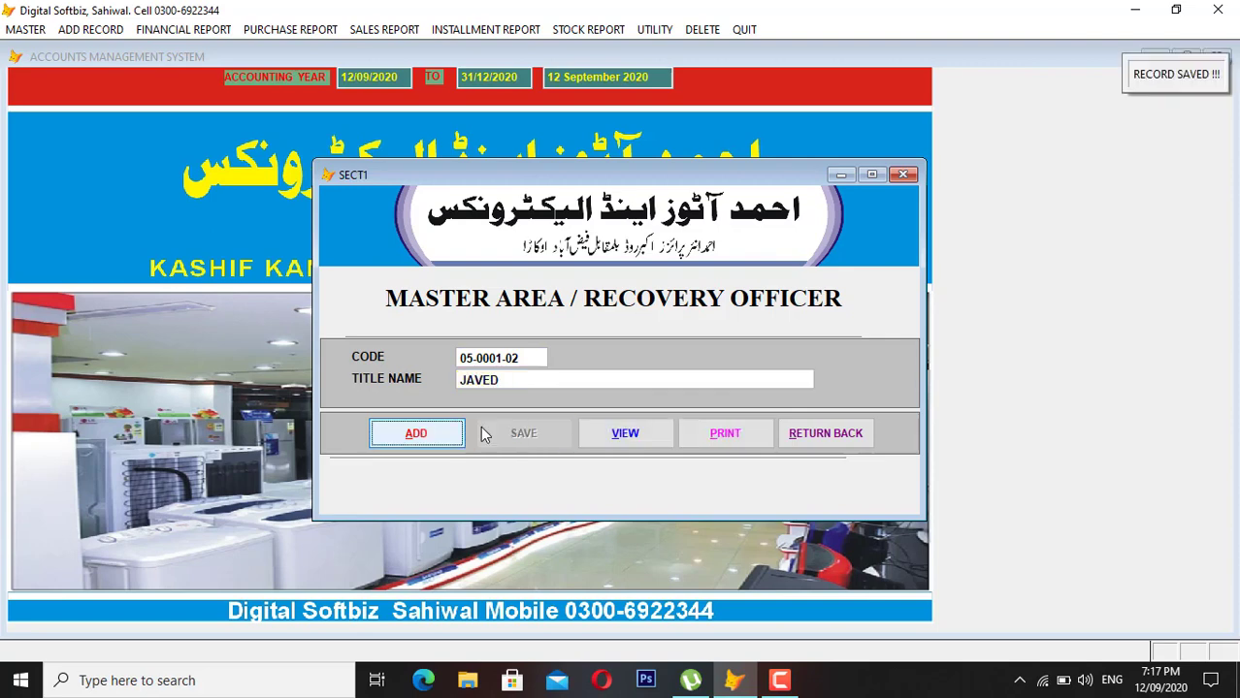
{"action": "left_click", "coordinate": [870, 430]}
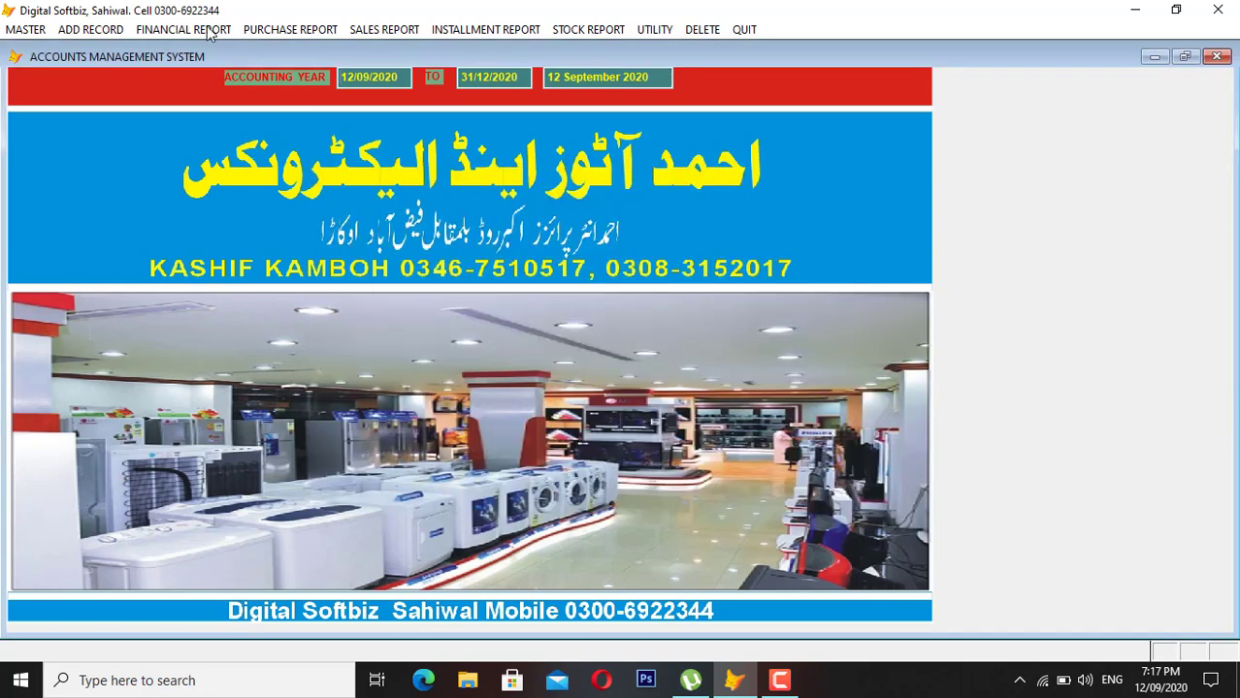
Open the installment form and enter the new customer's account code and party name.
{"action": "left_click", "coordinate": [27, 29]}
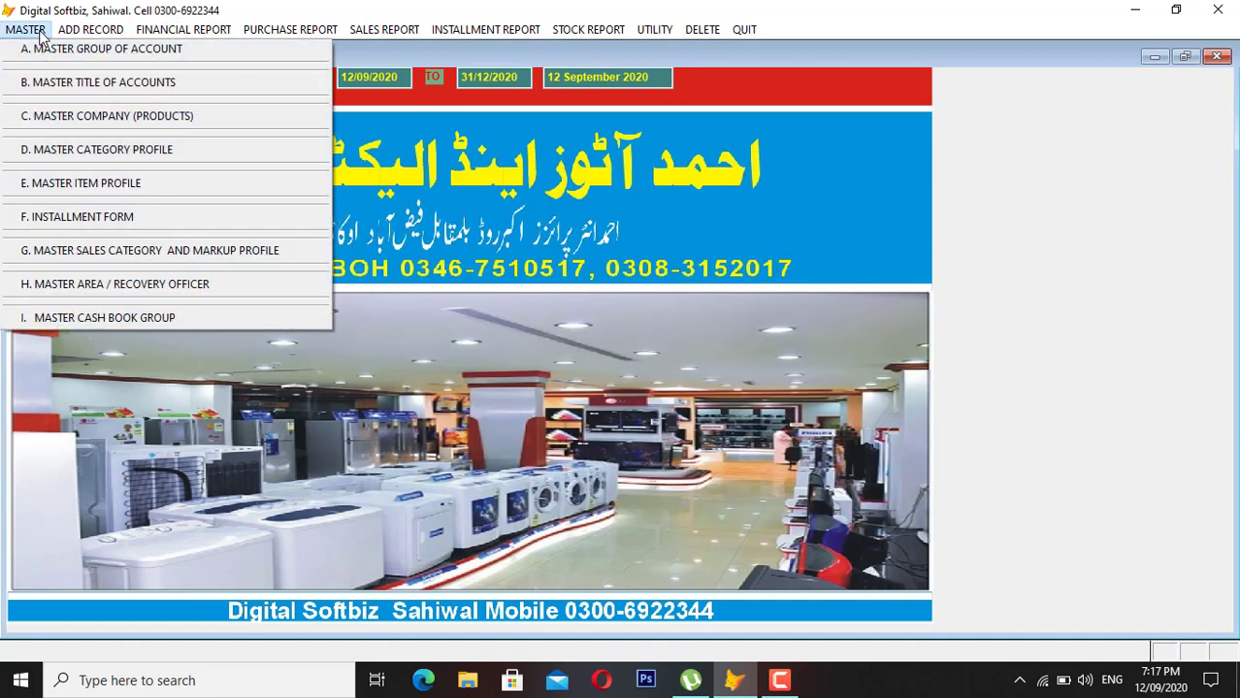
{"action": "left_click", "coordinate": [81, 215]}
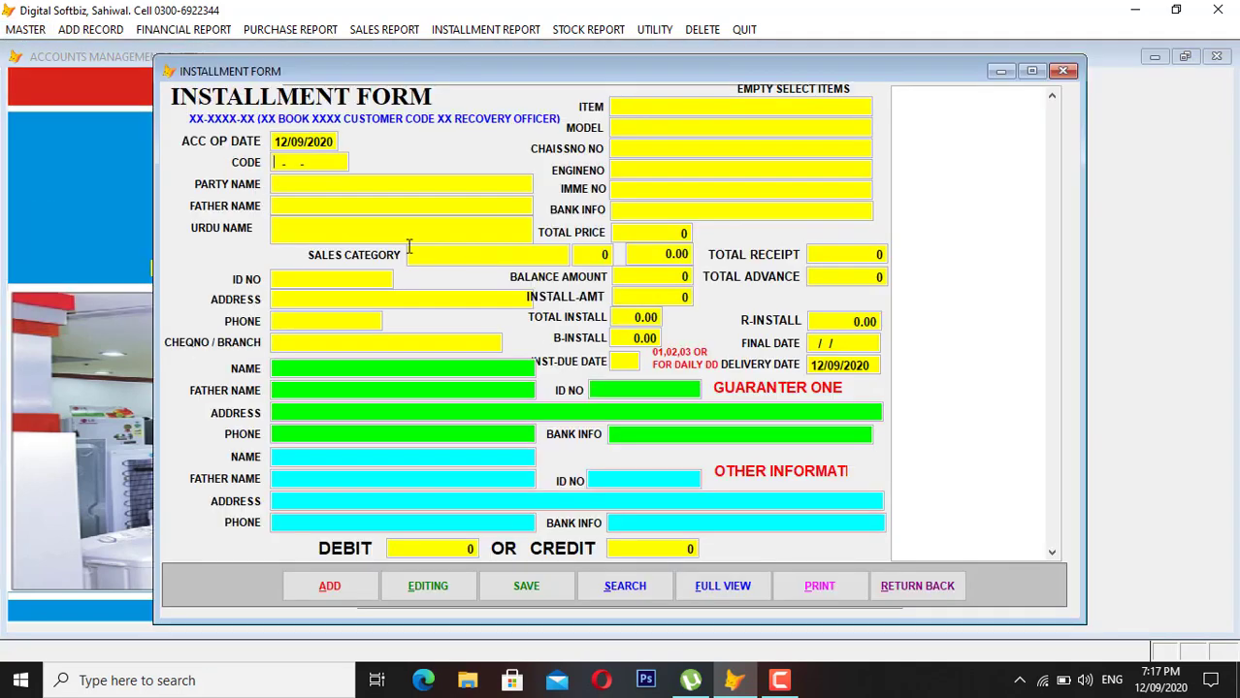
{"action": "type", "text": "05-"}
{"action": "type", "text": "000"}
{"action": "type", "text": "2-"}
{"action": "type", "text": "02"}
{"action": "type", "text": "KHALID "}
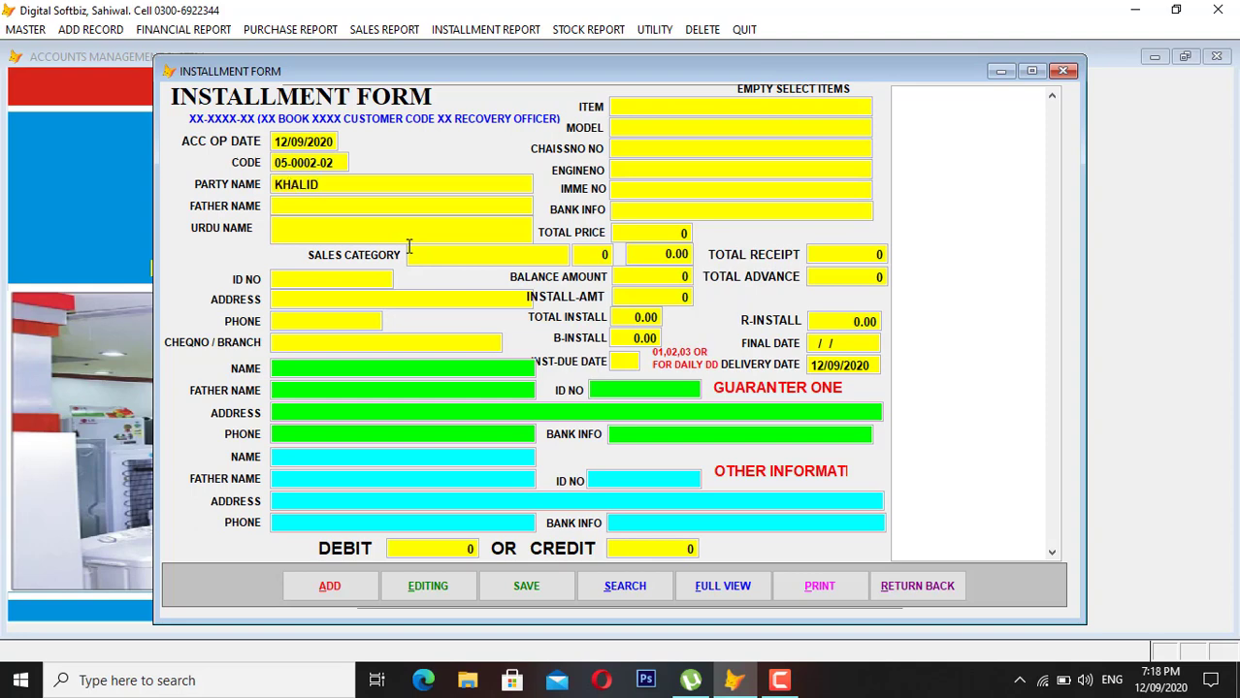
Fill in the father's name, ID number and phone number of the installment customer.
{"action": "type", "text": "ALI"}
{"action": "type", "text": "222222"}
{"action": "type", "text": "22333333"}
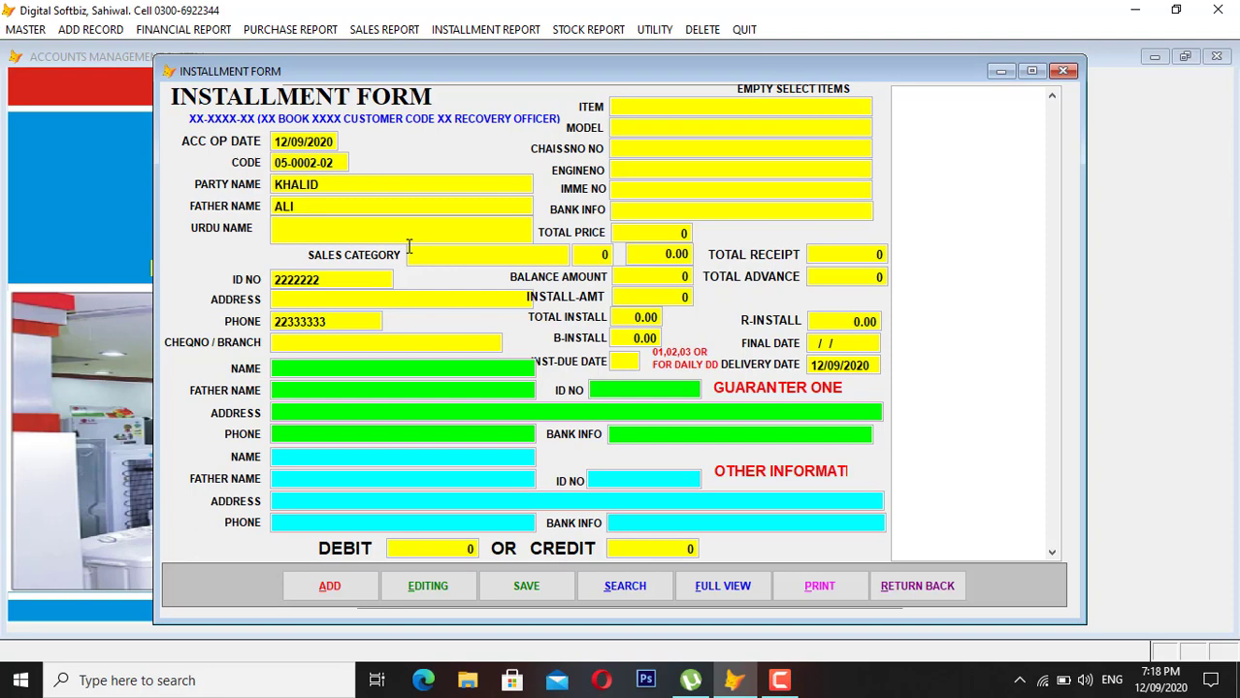
Select the item AC with model AC 12HK6 for the new installment customer.
{"action": "key", "text": "Return"}
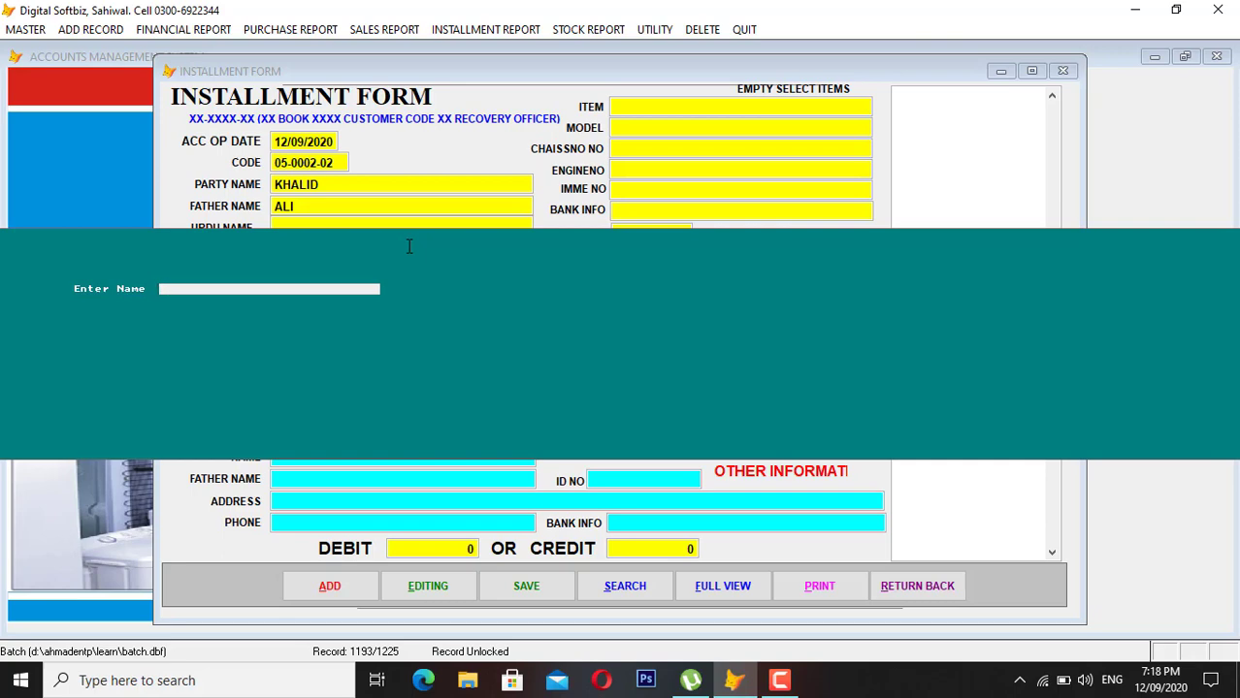
{"action": "key", "text": "Return"}
{"action": "key", "text": "Down"}
{"action": "key", "text": "Down"}
{"action": "key", "text": "Down"}
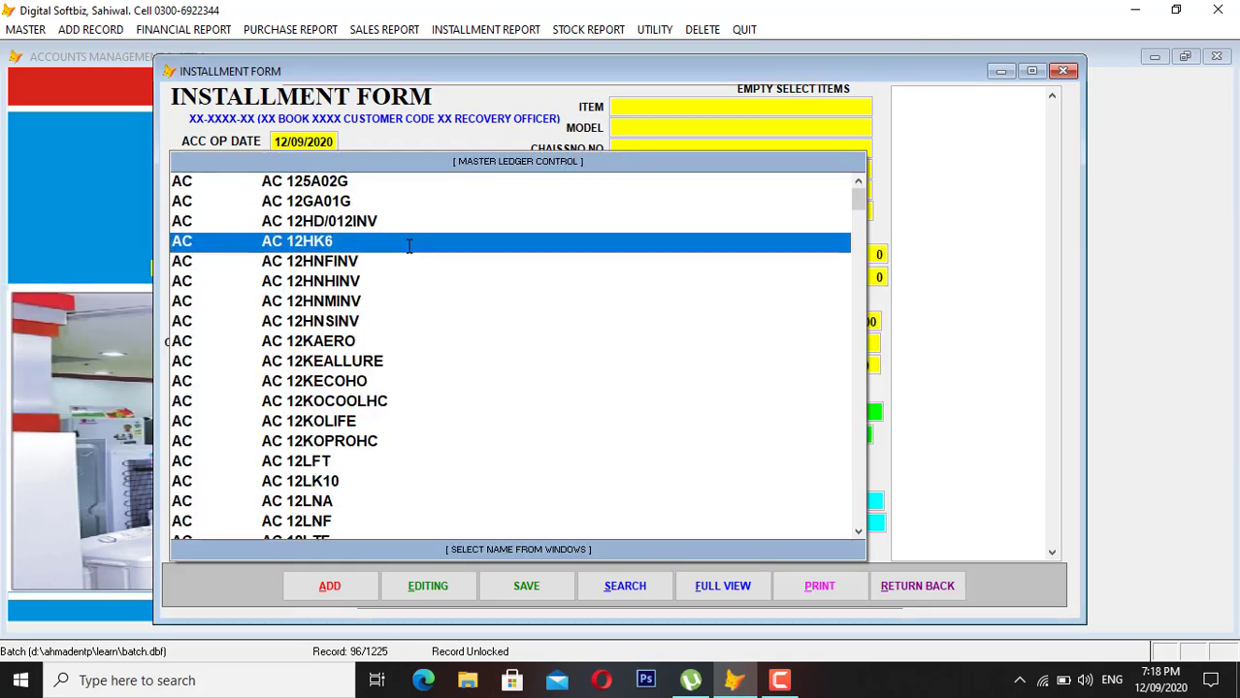
{"action": "key", "text": "Return"}
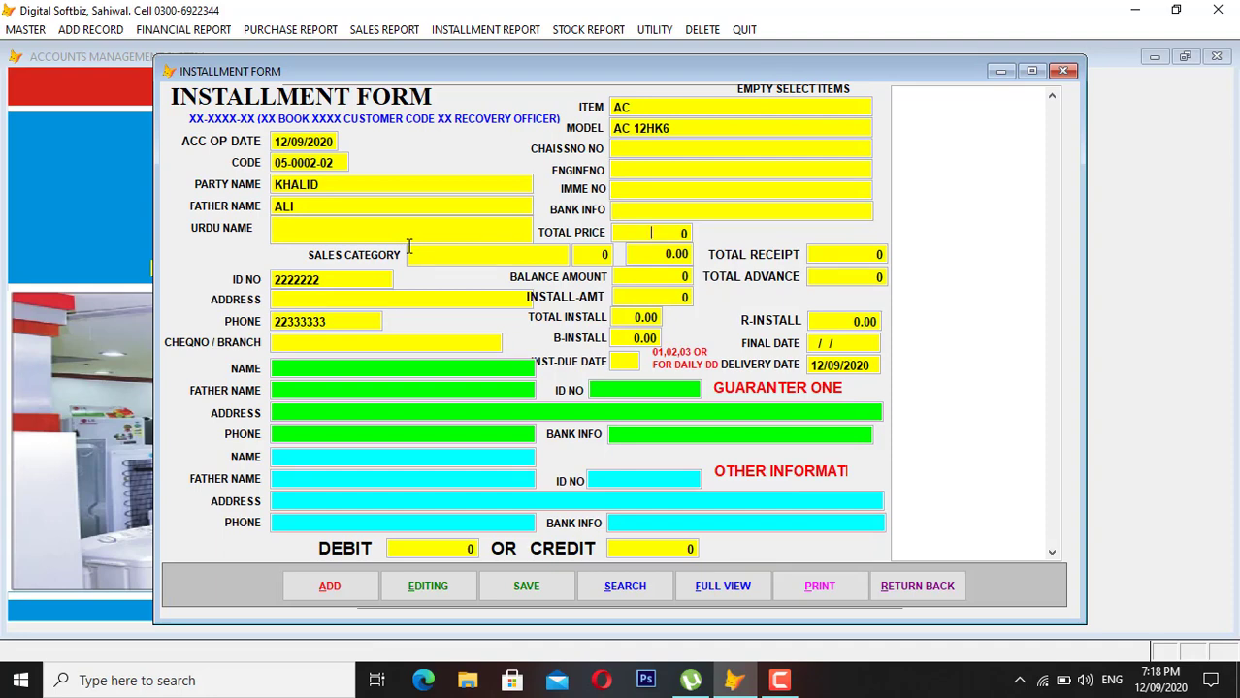
Set the total price to 80,000 and choose CASH SALES as the sales category.
{"action": "type", "text": "800000"}
{"action": "key", "text": "Return"}
{"action": "type", "text": "CAS"}
{"action": "key", "text": "Return"}
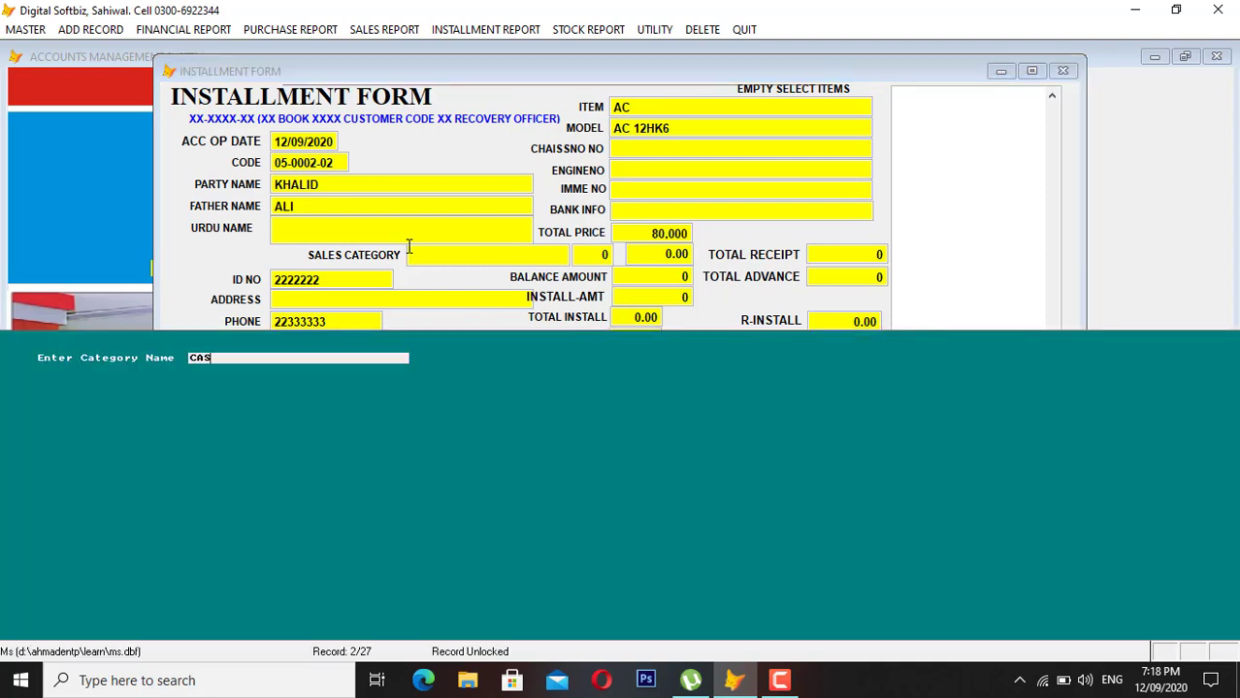
{"action": "key", "text": "Return"}
{"action": "key", "text": "Return"}
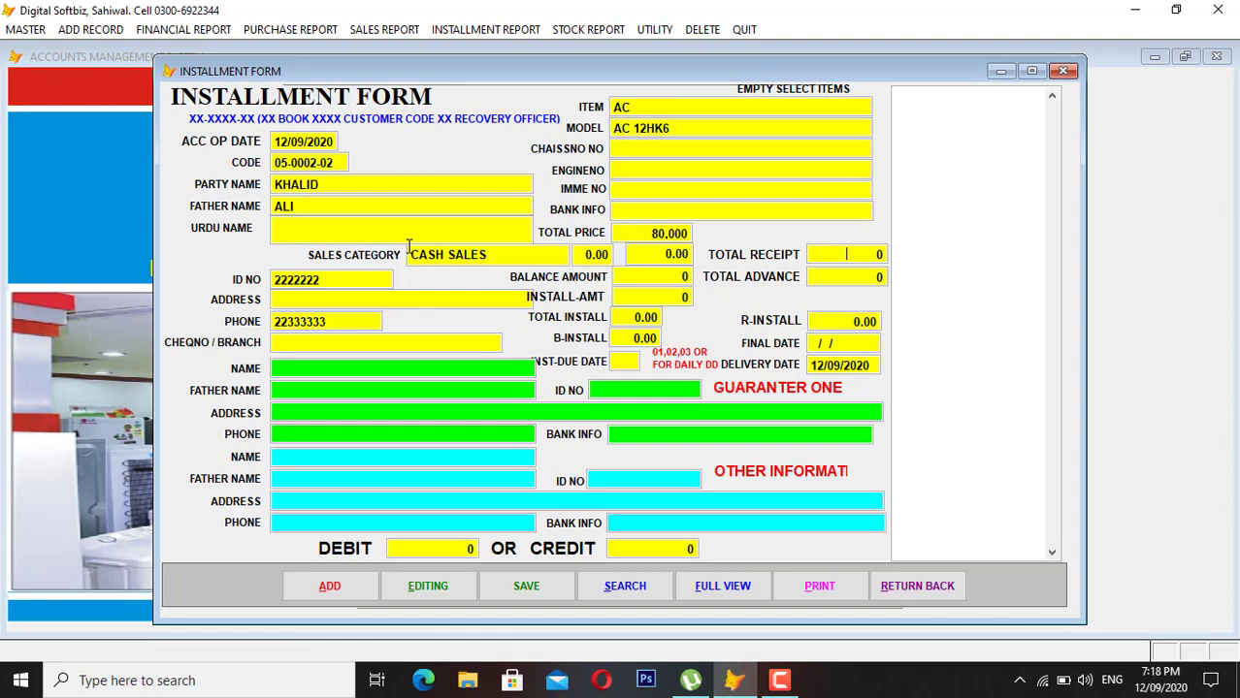
Enter a total receipt of 20,000 and an installment amount of 5,000, accepting the calculated installment fields.
{"action": "type", "text": "20,000"}
{"action": "key", "text": "Return"}
{"action": "key", "text": "Return"}
{"action": "type", "text": "5,000"}
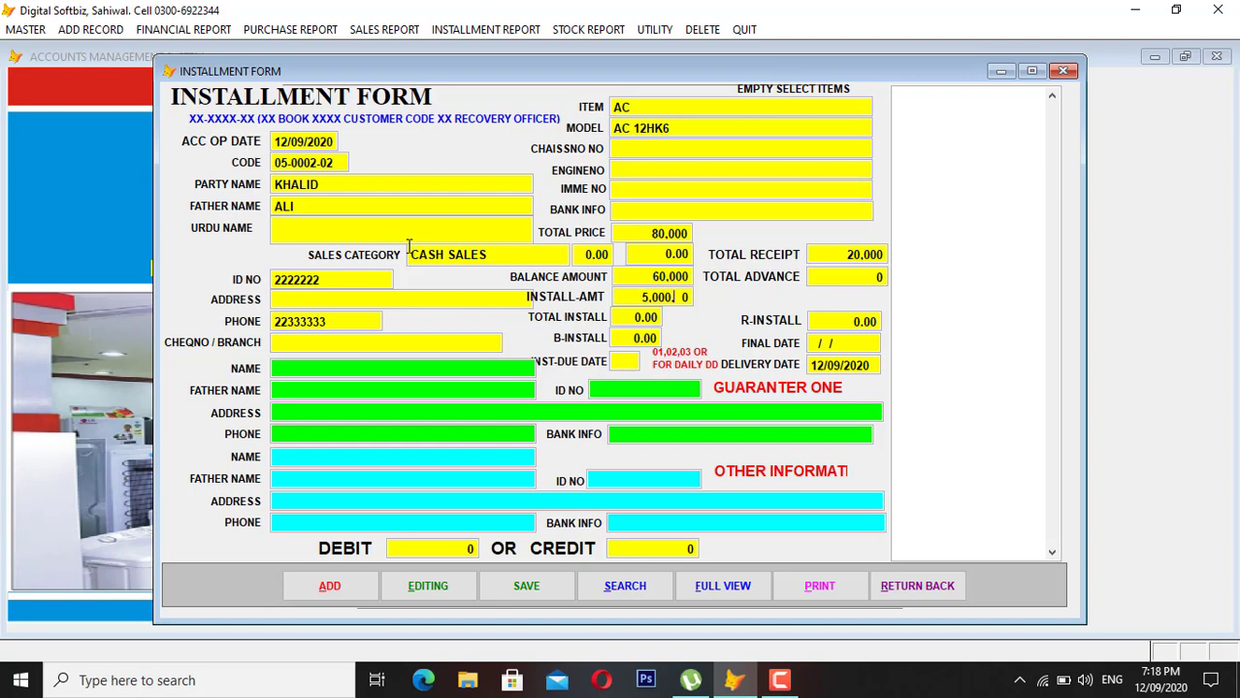
{"action": "key", "text": "Return"}
{"action": "key", "text": "Return"}
{"action": "key", "text": "Return"}
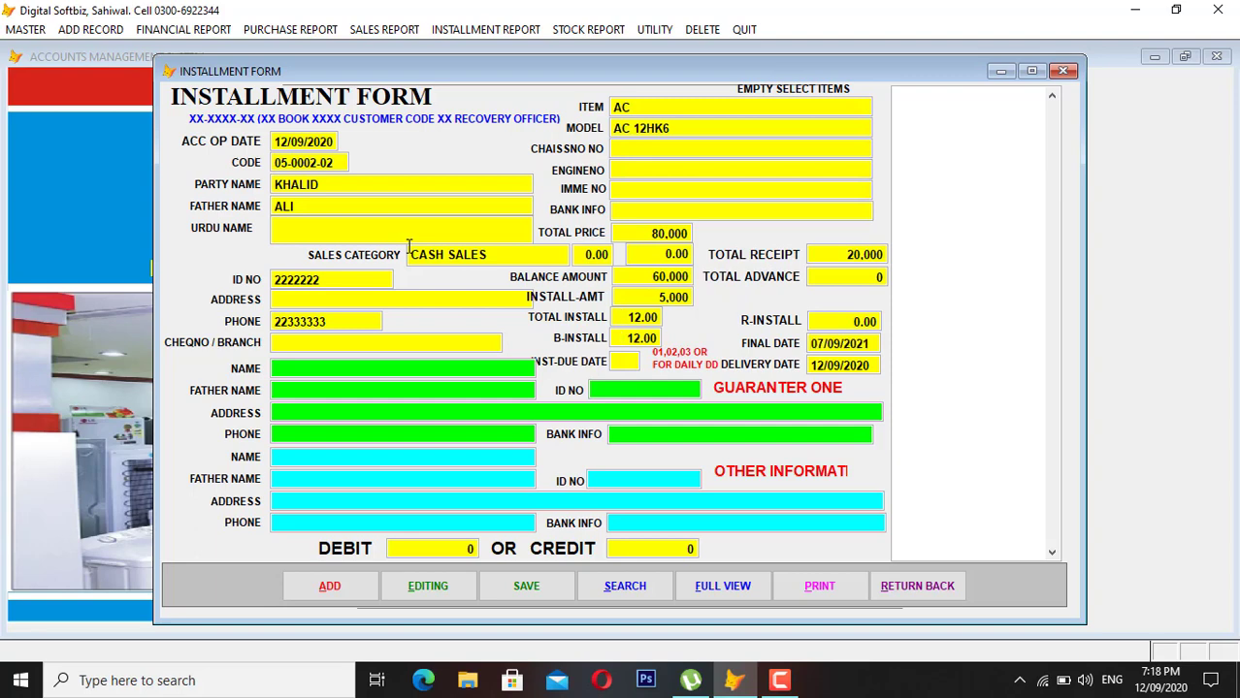
Set the installment due date to 04, guarantor's father name to AAA, other-information name to dsads, and the note to sdjkasjdkjas.
{"action": "type", "text": "04"}
{"action": "key", "text": "Return"}
{"action": "type", "text": "AAA"}
{"action": "type", "text": "dsads"}
{"action": "key", "text": "Return"}
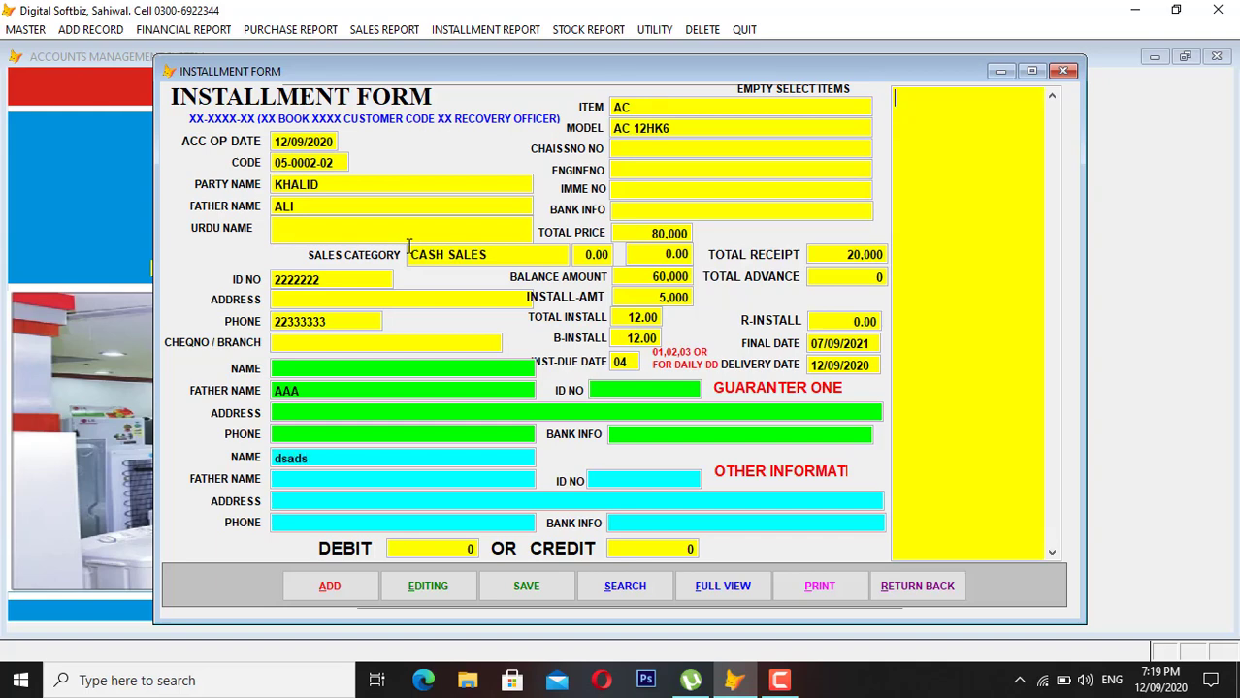
{"action": "type", "text": "sdjkasjdkjas"}
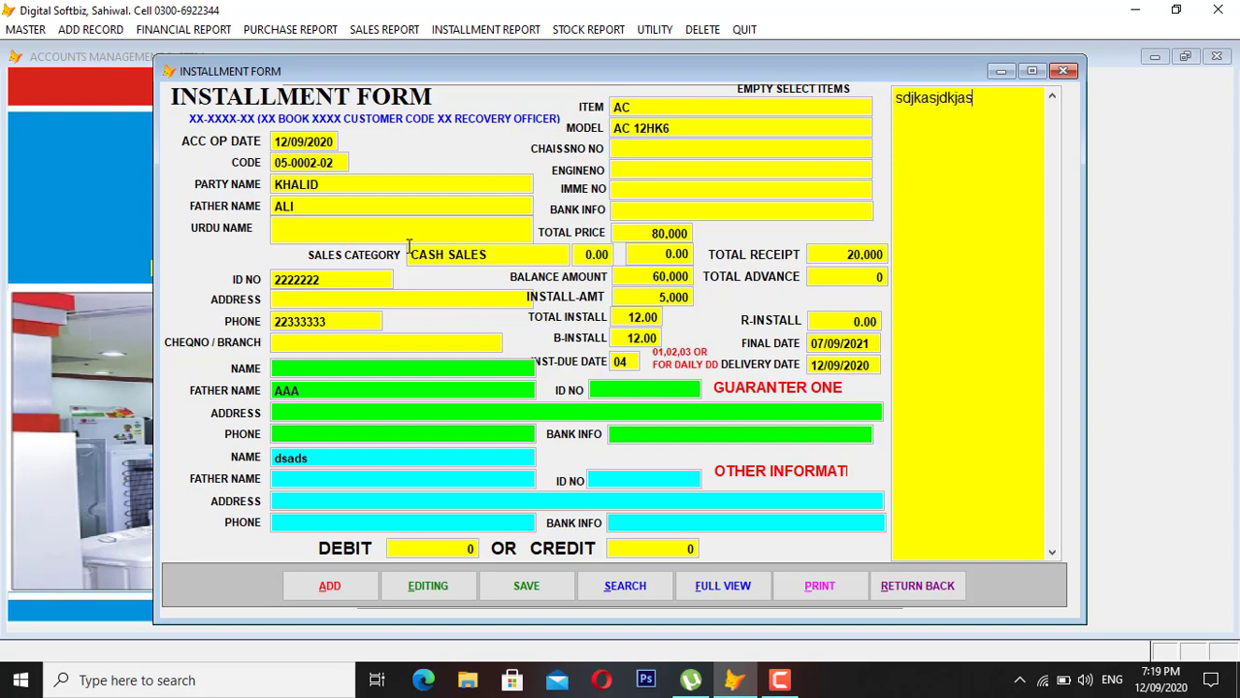
{"action": "key", "text": "Return"}
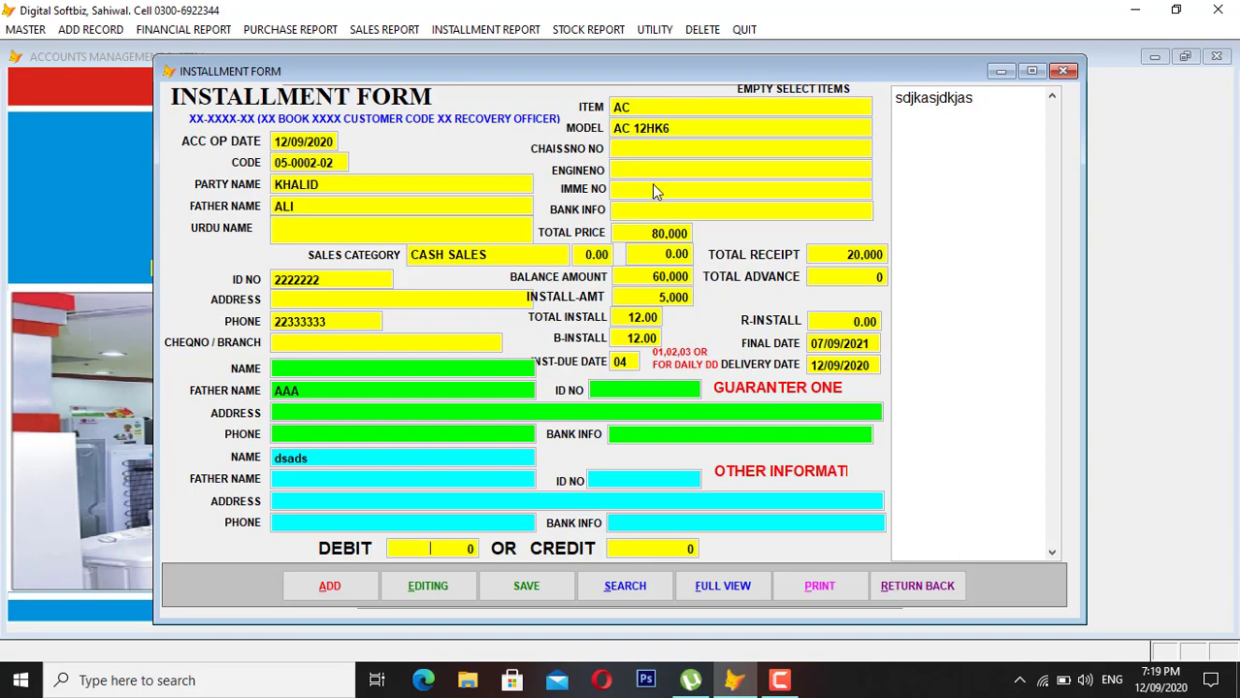
Enter 60,000 as the debit amount, save the installment record and close the form.
{"action": "type", "text": "600.00"}
{"action": "key", "text": "Return"}
{"action": "key", "text": "Return"}
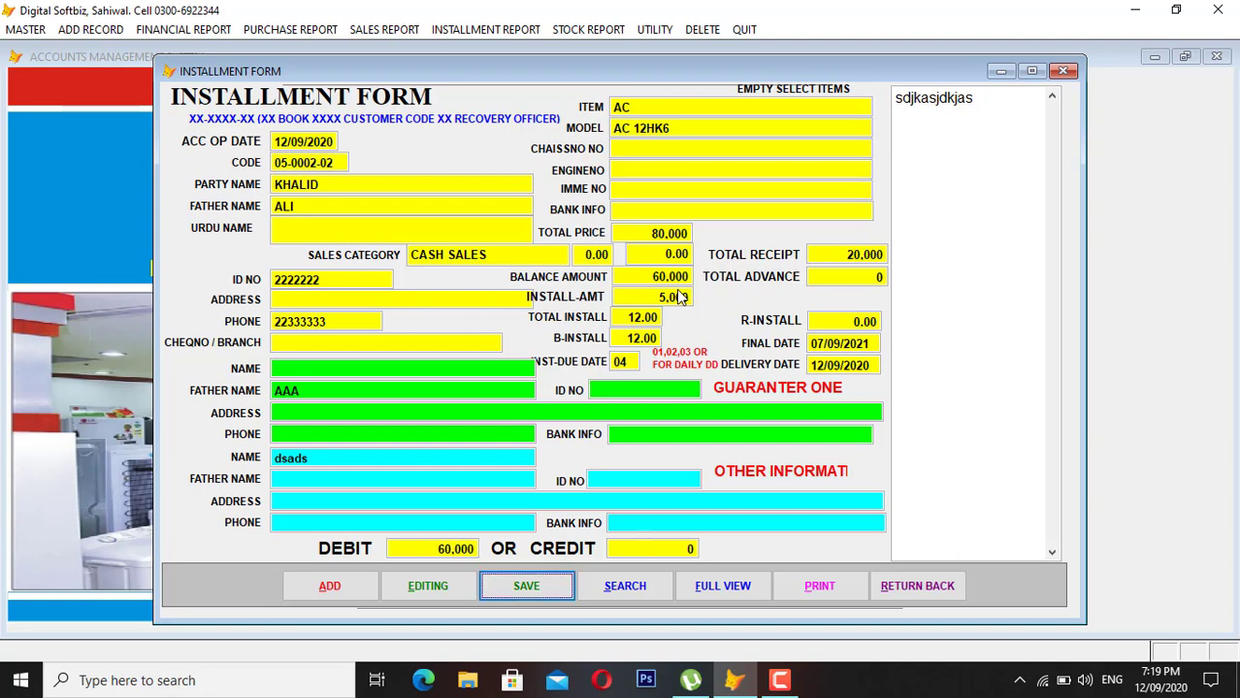
{"action": "left_click", "coordinate": [939, 588]}
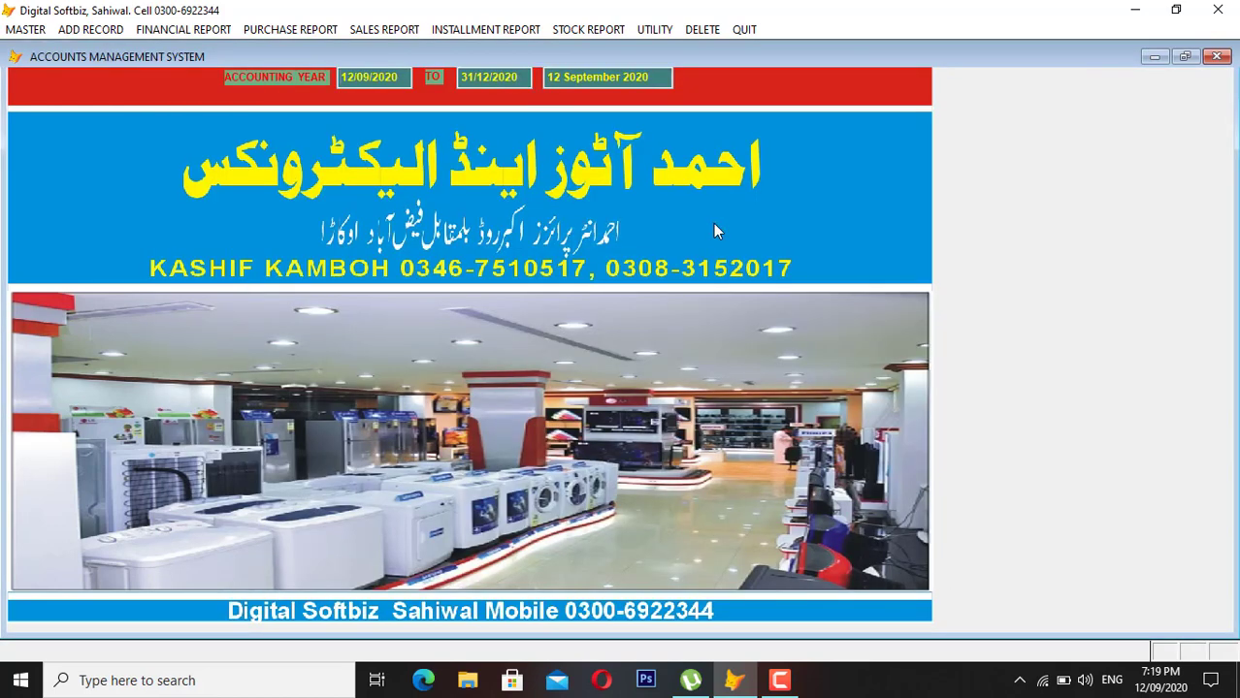
Preview the ledger report of the new installment customer on screen and close it.
{"action": "left_click", "coordinate": [204, 29]}
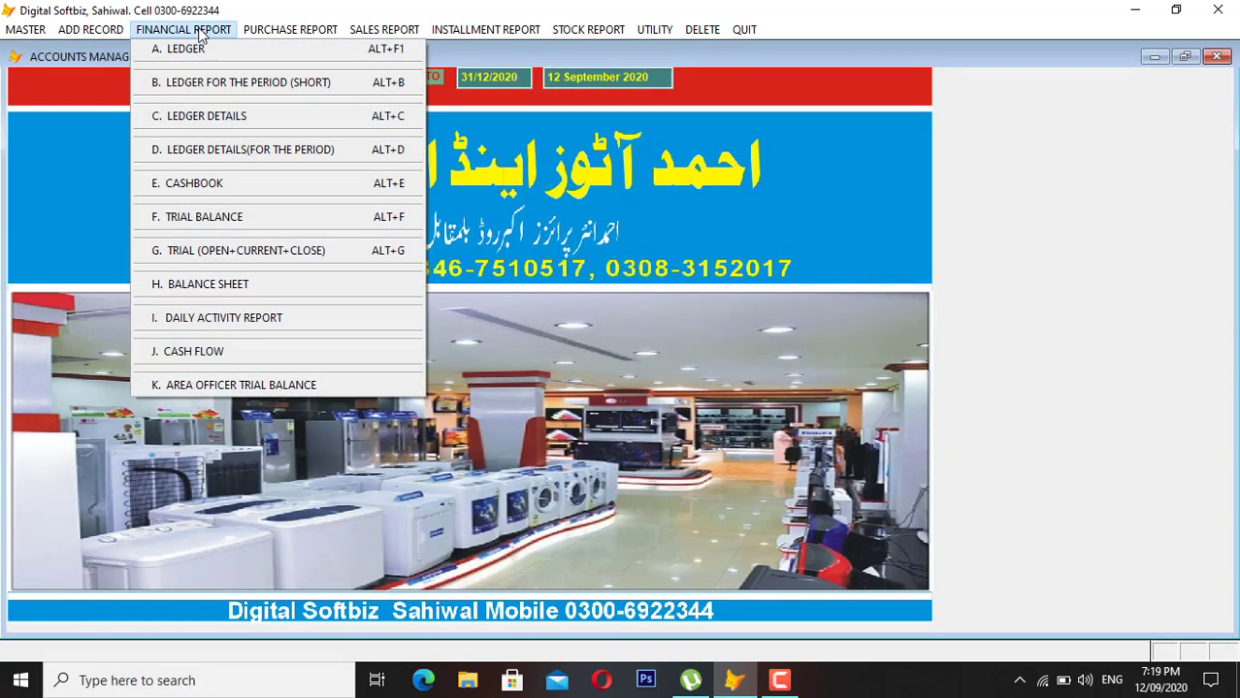
{"action": "left_click", "coordinate": [207, 50]}
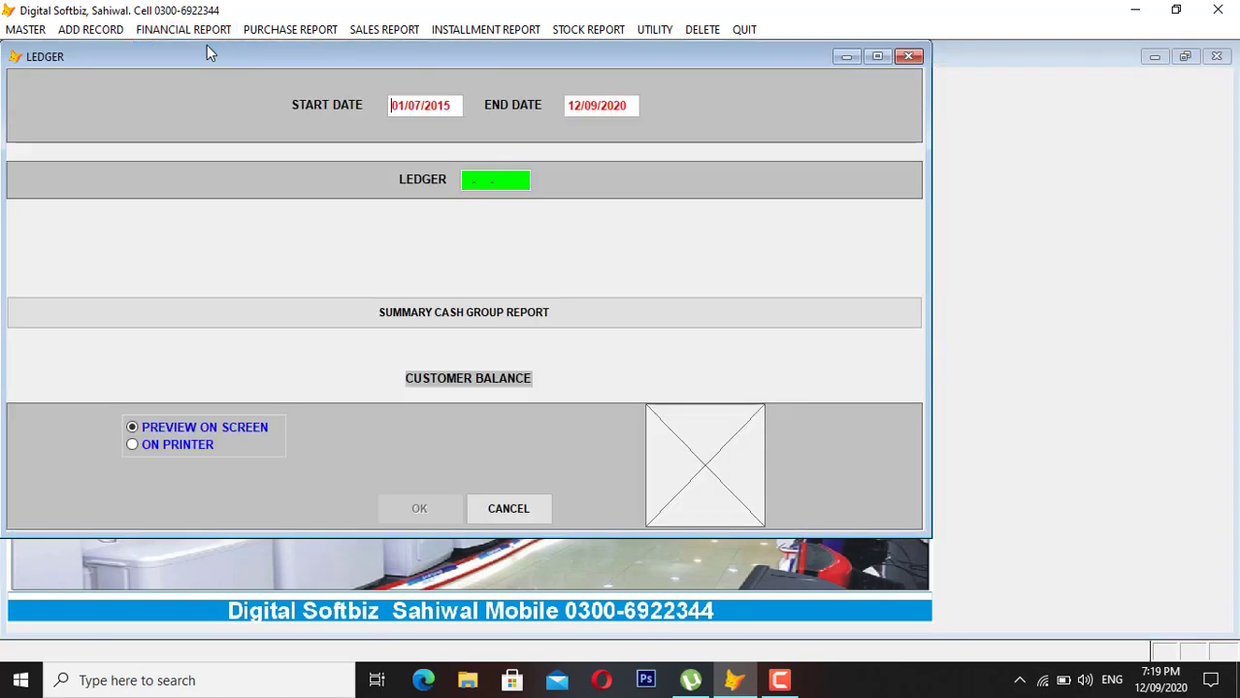
{"action": "type", "text": "KHA"}
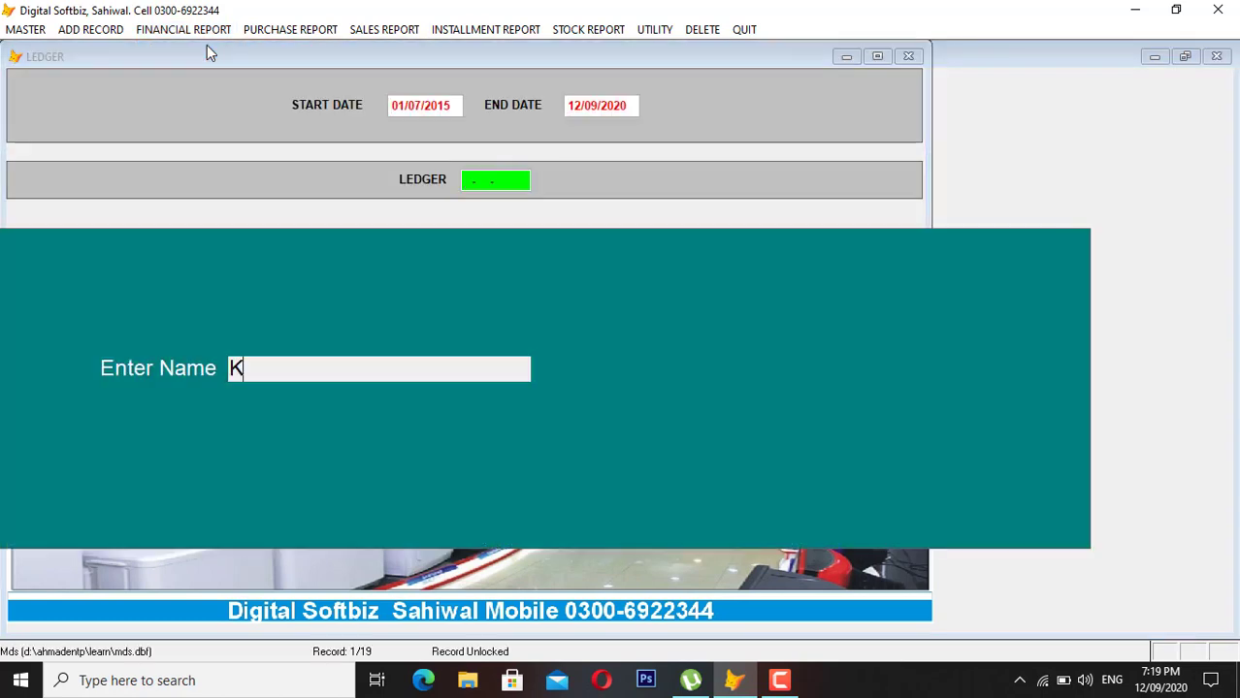
{"action": "key", "text": "Return"}
{"action": "key", "text": "Down"}
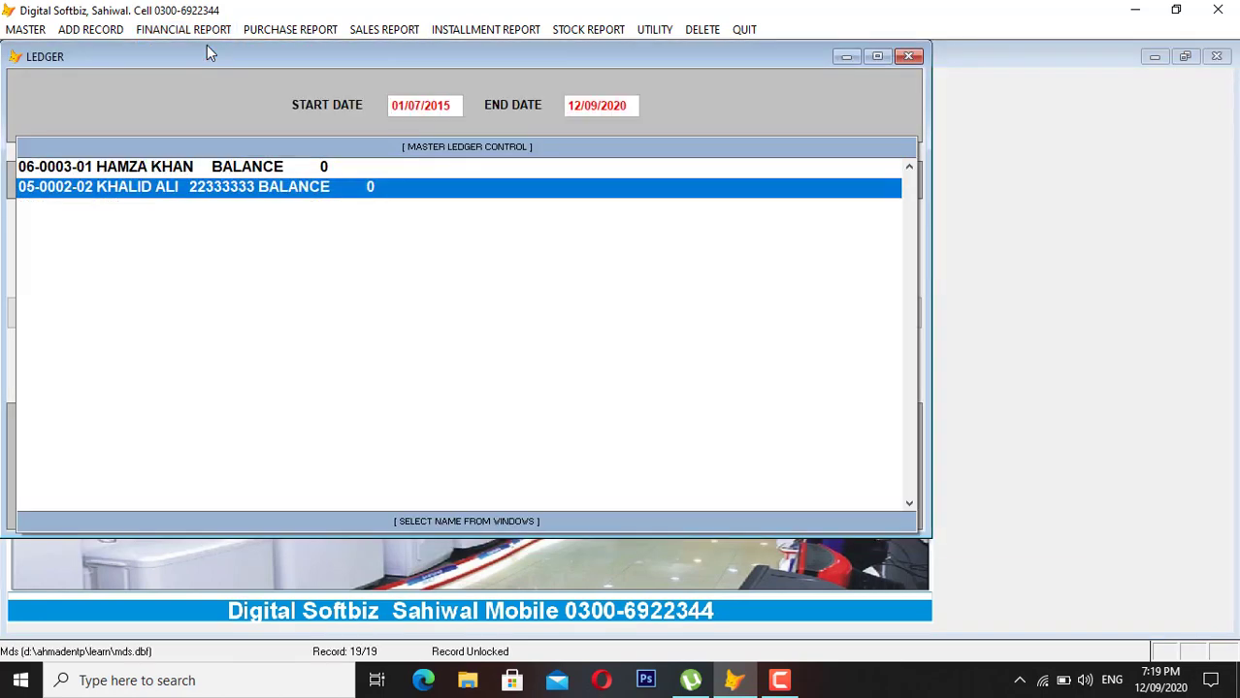
{"action": "key", "text": "Return"}
{"action": "key", "text": "Return"}
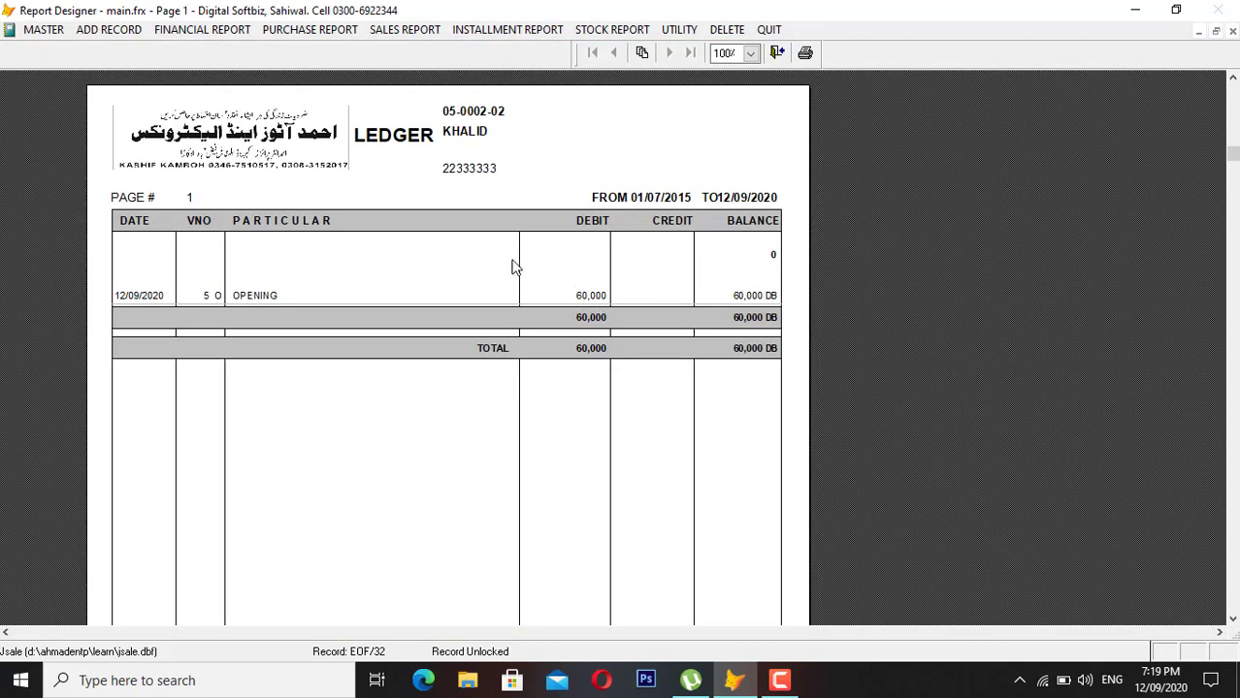
{"action": "key", "text": "Escape"}
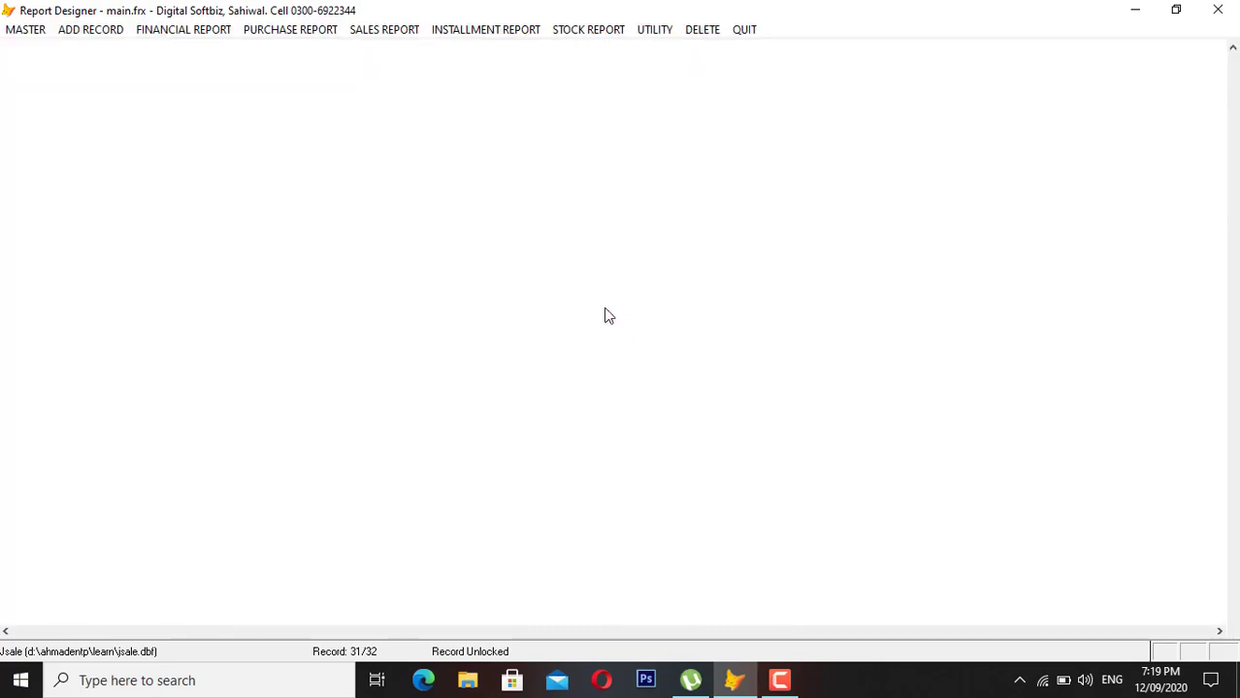
Open an installment cash receipt voucher and credit it to the new installment customer's account.
{"action": "left_click", "coordinate": [97, 30]}
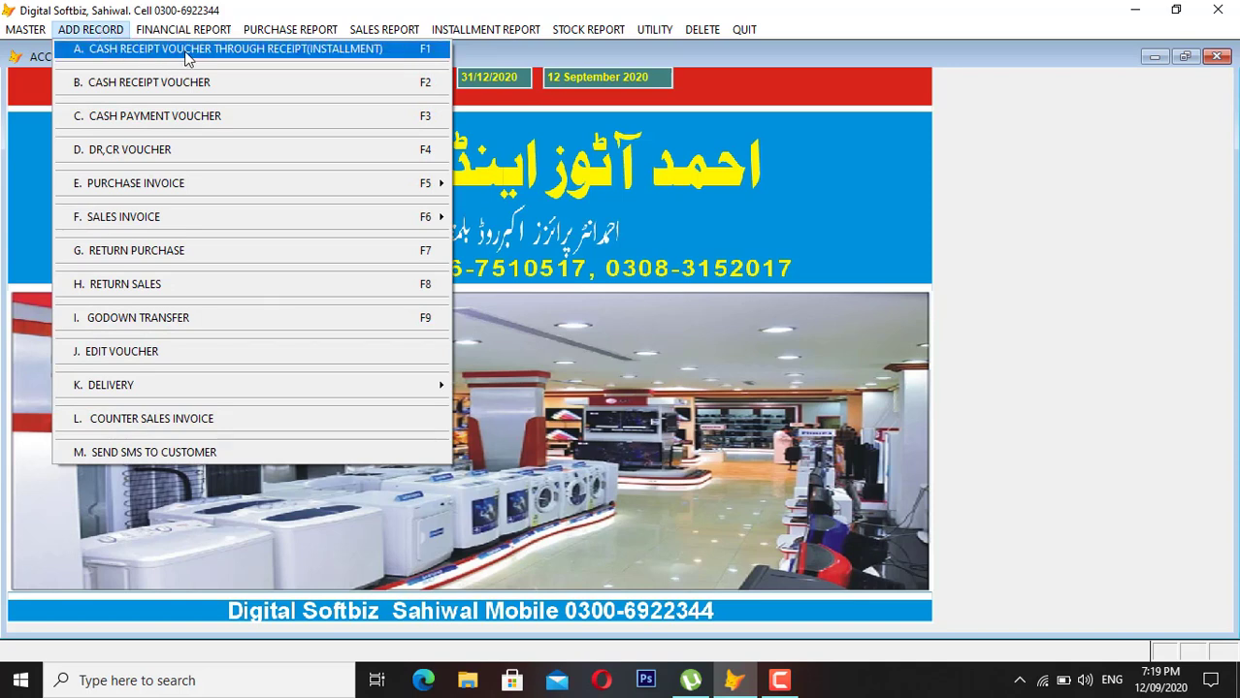
{"action": "left_click", "coordinate": [376, 52]}
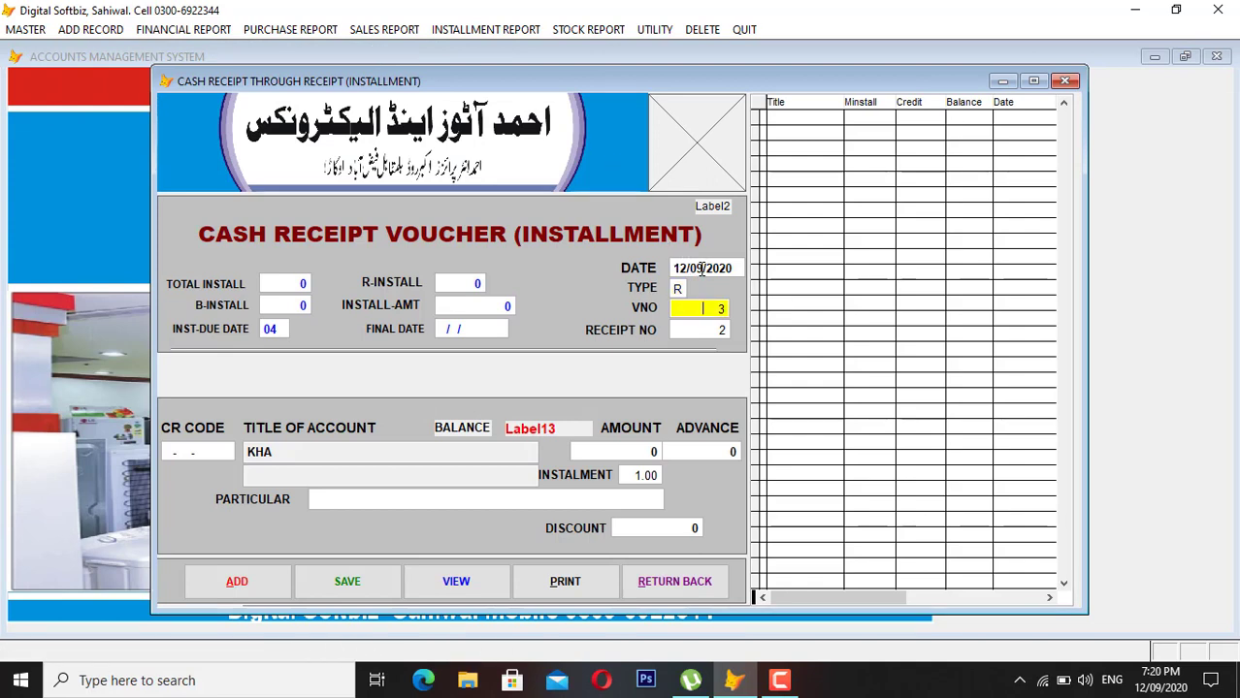
{"action": "key", "text": "Return"}
{"action": "key", "text": "Return"}
{"action": "key", "text": "Return"}
{"action": "type", "text": "K"}
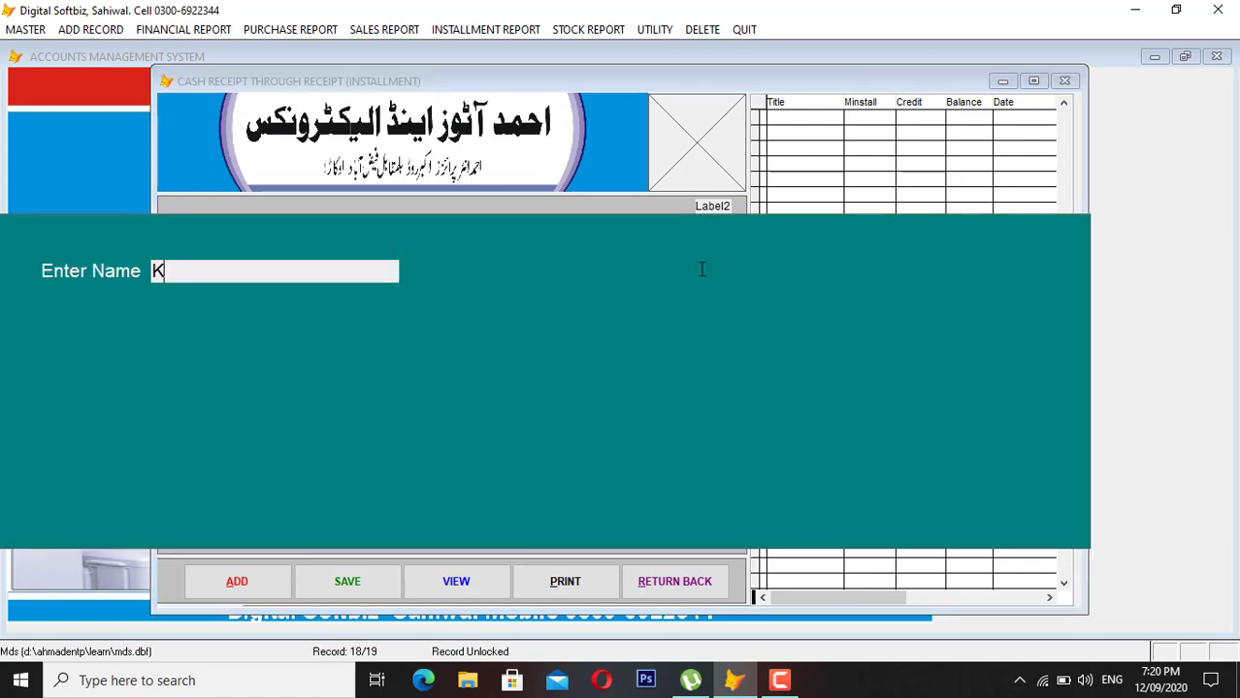
{"action": "type", "text": "HA"}
{"action": "key", "text": "Return"}
{"action": "key", "text": "Down"}
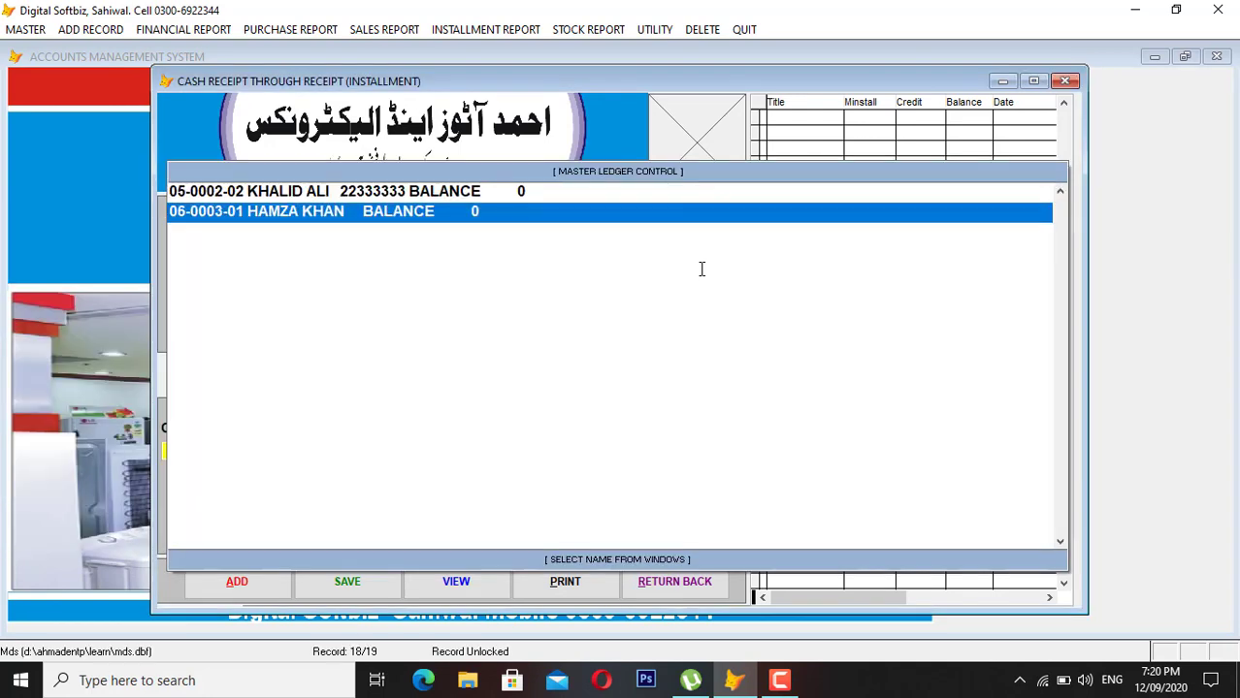
{"action": "key", "text": "Up"}
{"action": "key", "text": "Return"}
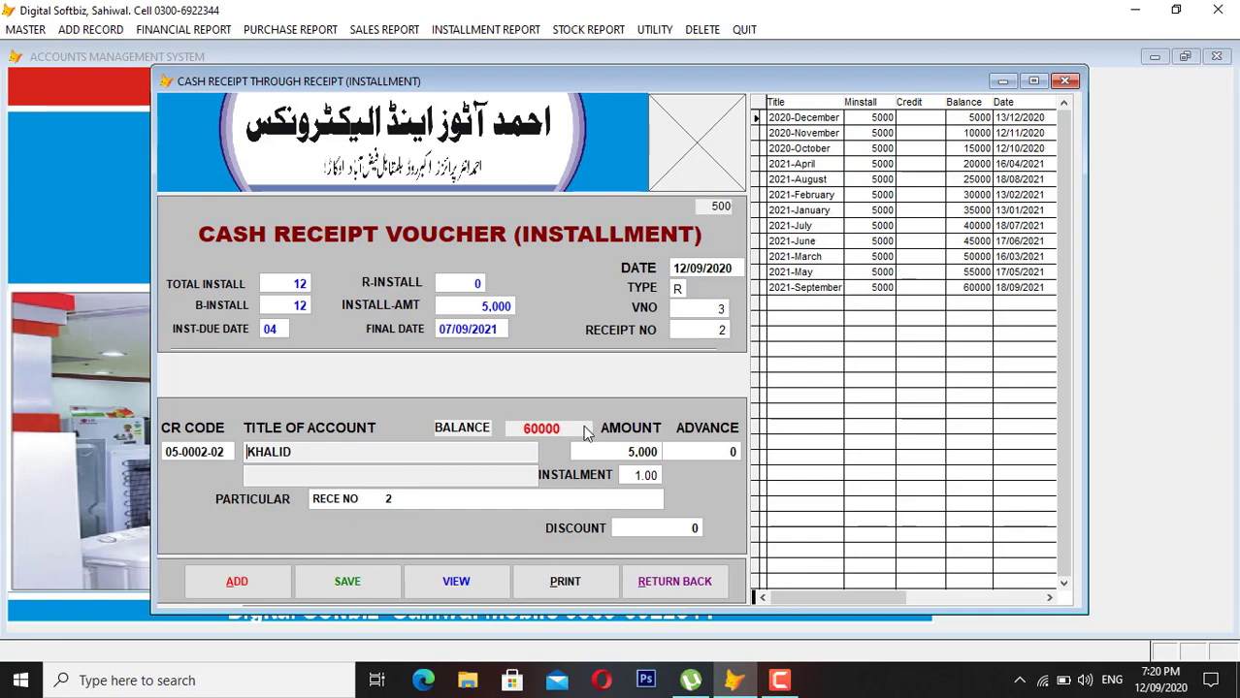
Accept the 5,000 installment amount, replace the particular with 231, save the receipt voucher and close its form.
{"action": "key", "text": "Return"}
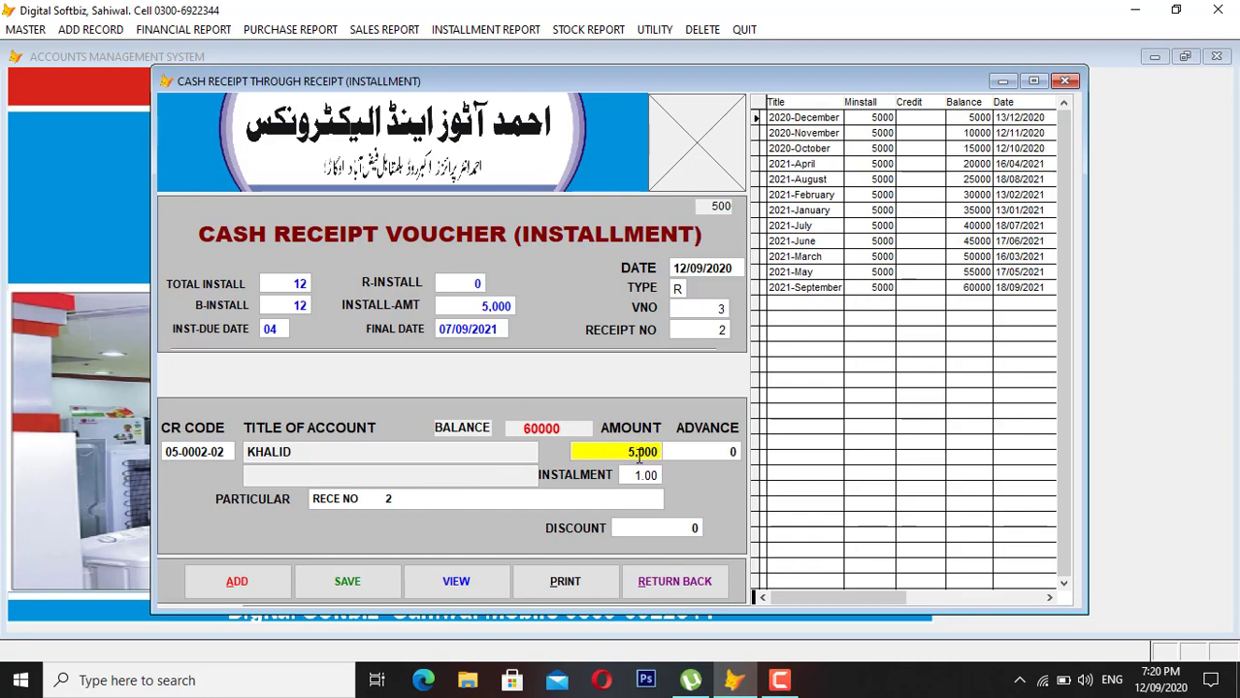
{"action": "key", "text": "Return"}
{"action": "key", "text": "Return"}
{"action": "key", "text": "Return"}
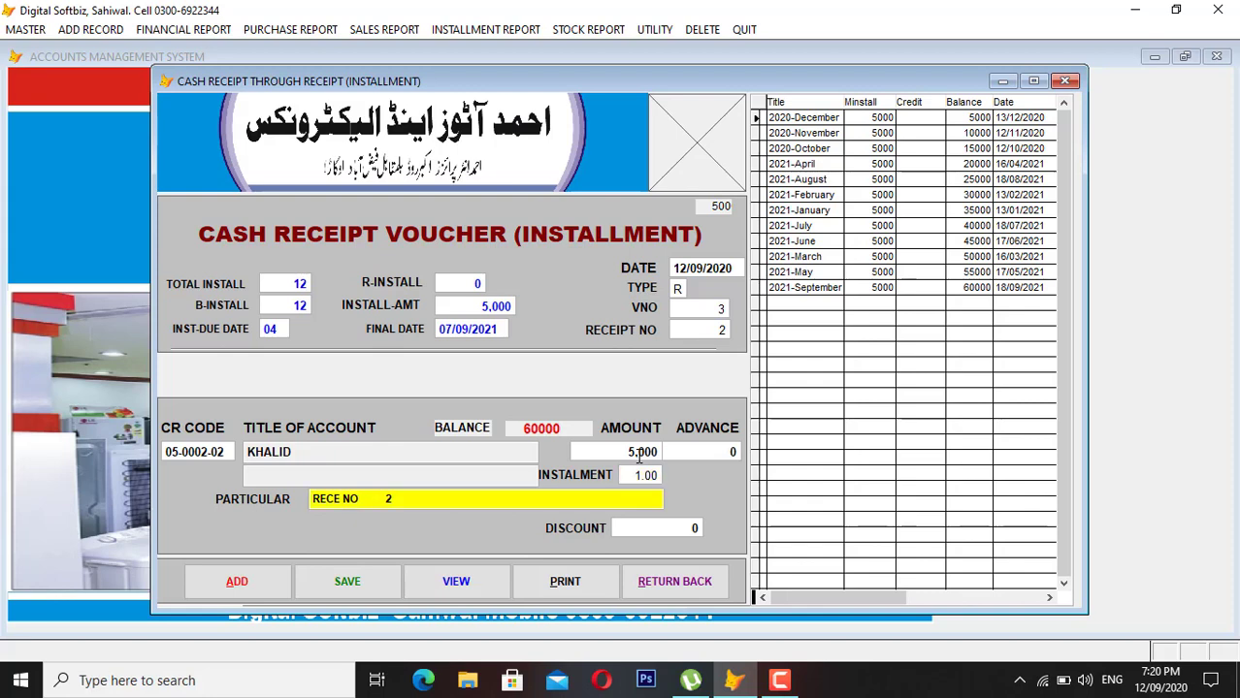
{"action": "key", "text": "shift+Home"}
{"action": "key", "text": "Delete"}
{"action": "type", "text": "231"}
{"action": "key", "text": "Return"}
{"action": "key", "text": "Return"}
{"action": "key", "text": "Return"}
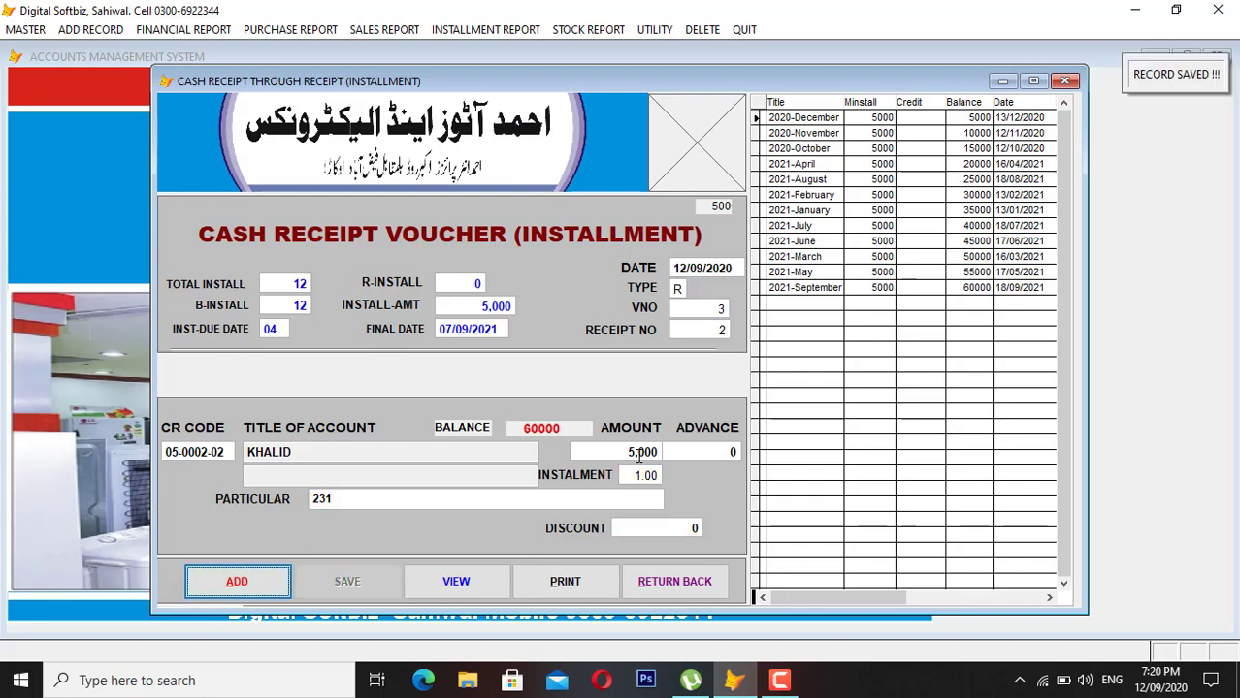
{"action": "left_click", "coordinate": [708, 586]}
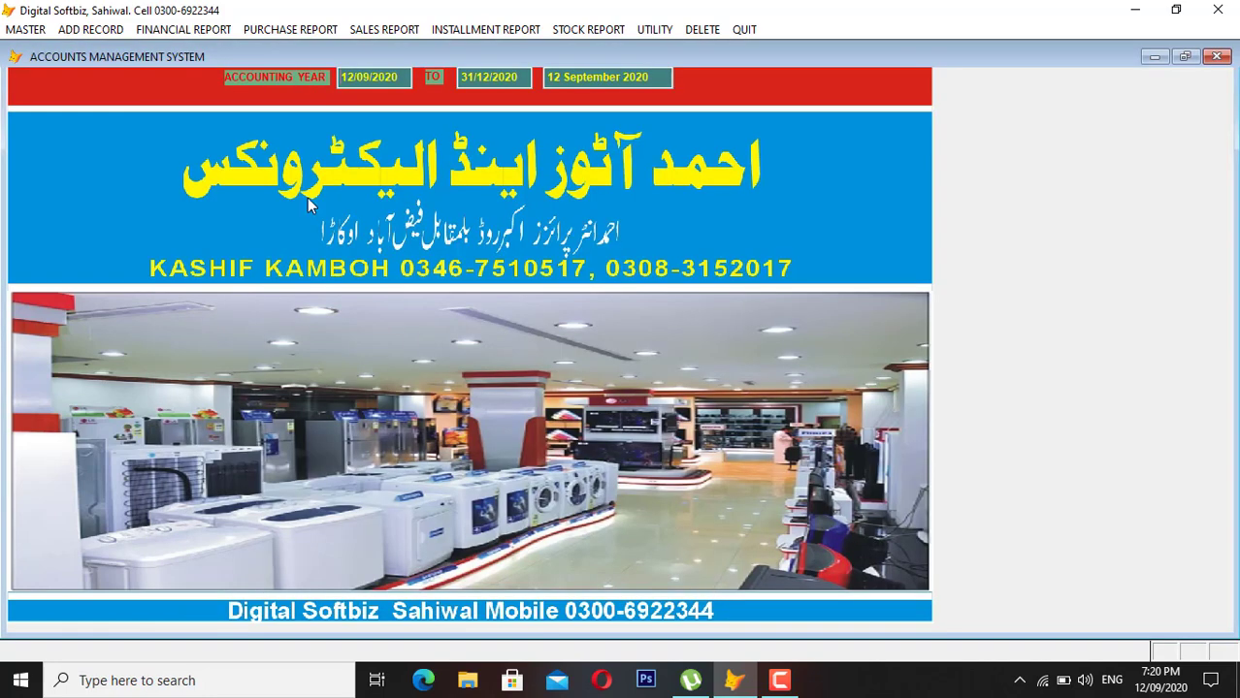
Preview the cashbook report, examine the installment receipt entries, and close the report.
{"action": "left_click", "coordinate": [180, 32]}
{"action": "mouse_move", "coordinate": [118, 33]}
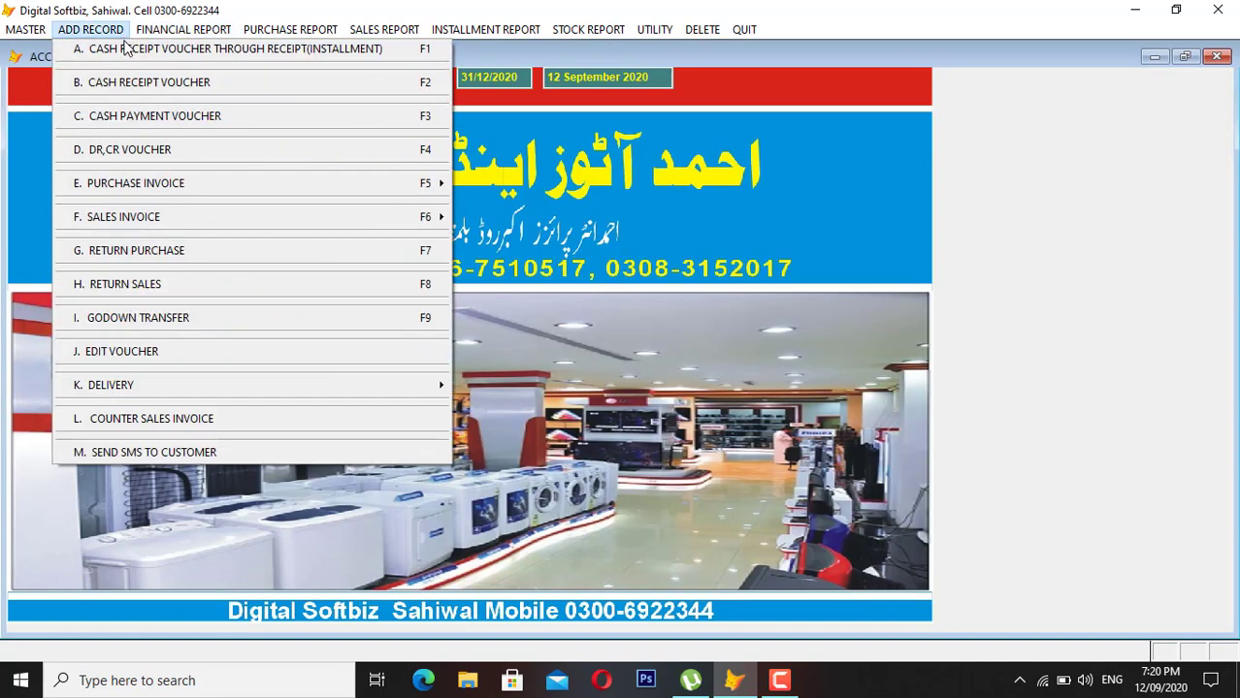
{"action": "mouse_move", "coordinate": [193, 33]}
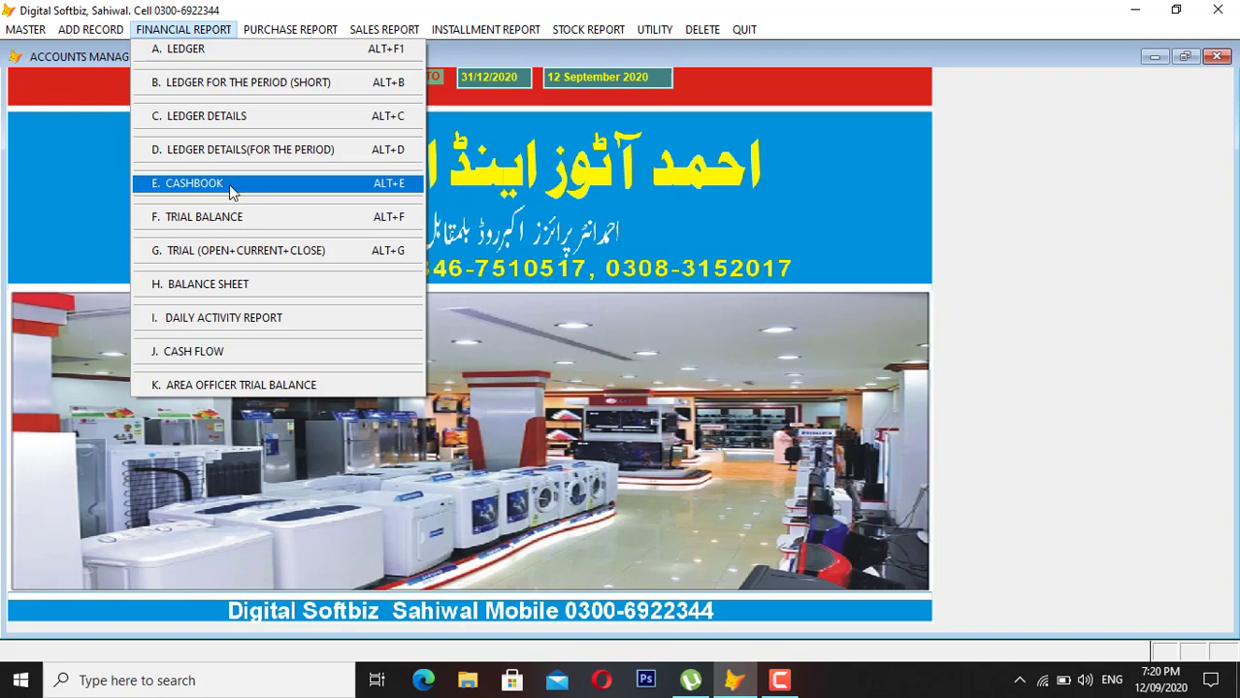
{"action": "left_click", "coordinate": [238, 185]}
{"action": "key", "text": "Return"}
{"action": "key", "text": "Return"}
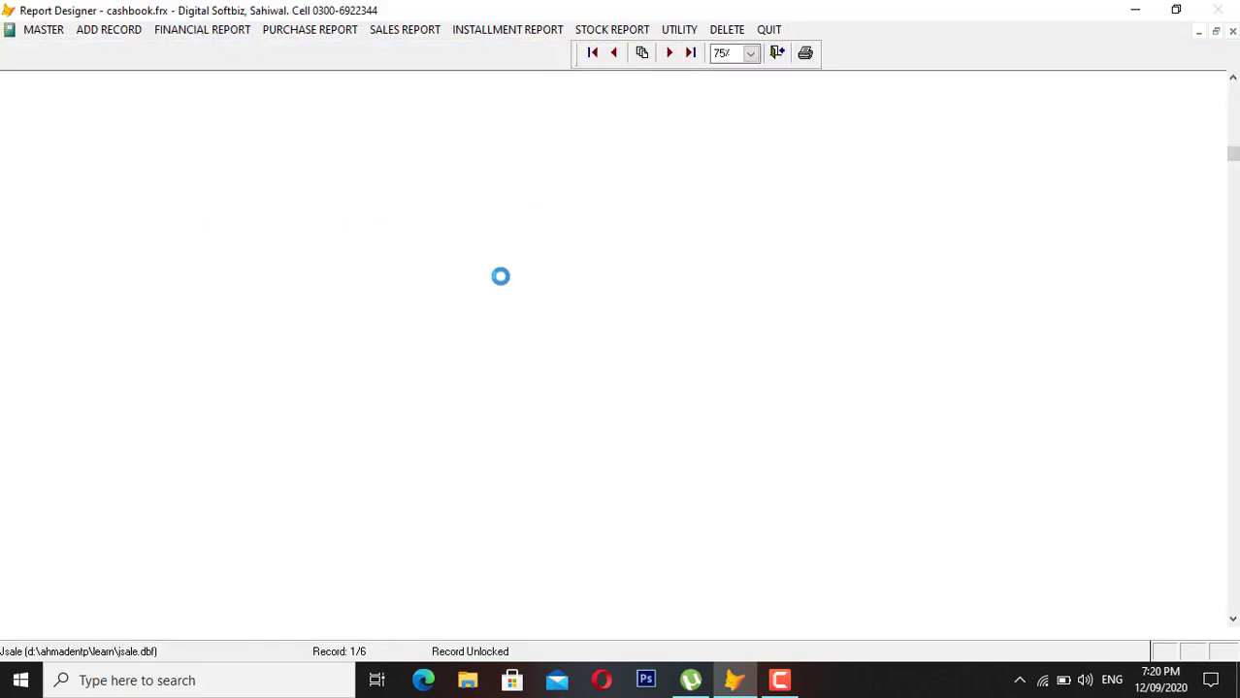
{"action": "scroll", "coordinate": [548, 412], "scroll_direction": "down", "scroll_amount": 1}
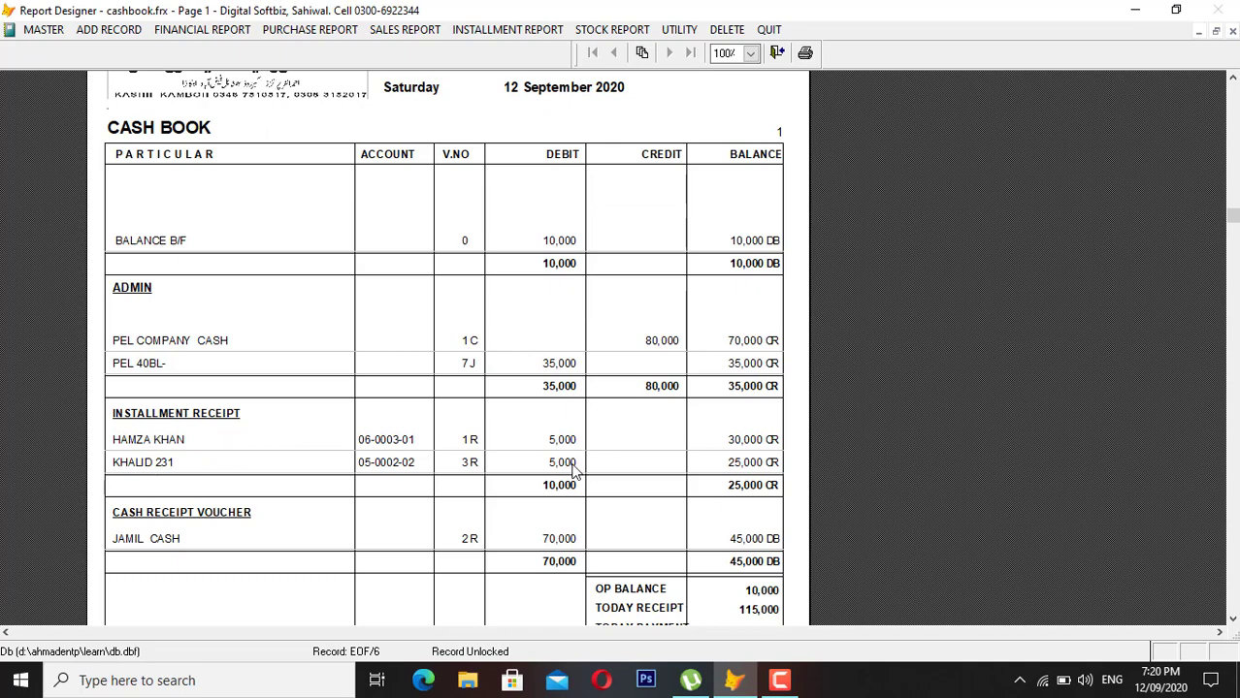
{"action": "key", "text": "Escape"}
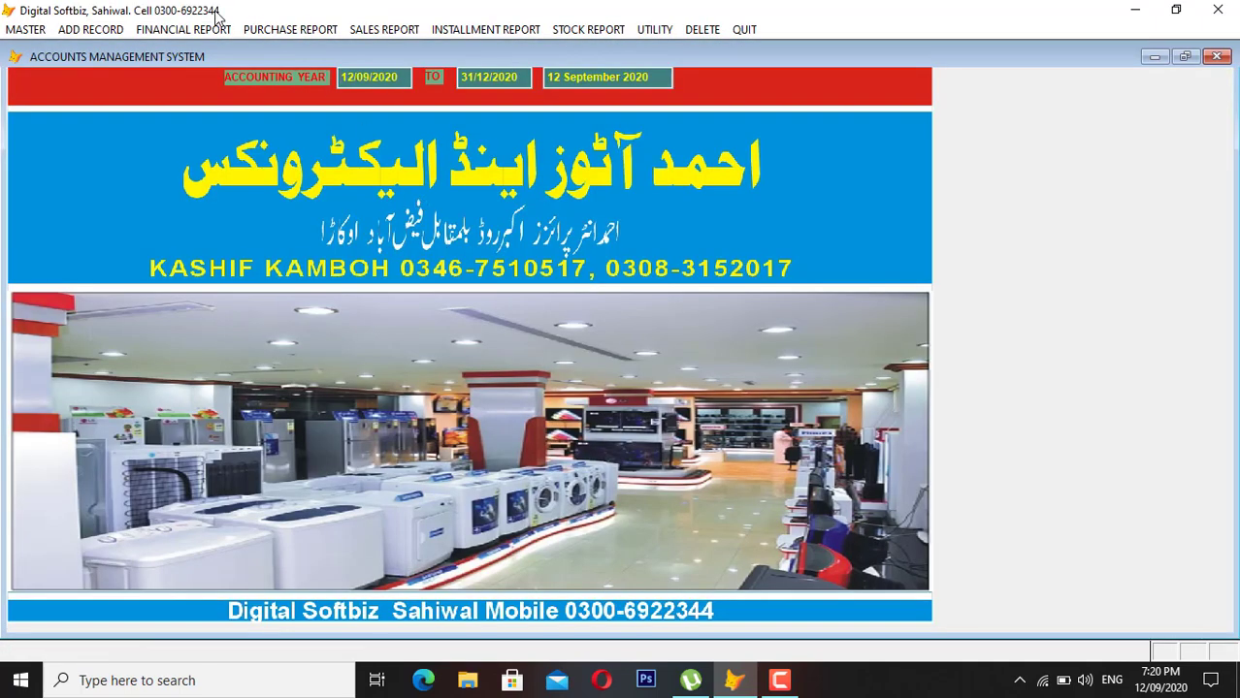
Preview the installment customer's updated ledger on screen, examine the installment receipt and balance, and close the report.
{"action": "left_click", "coordinate": [215, 30]}
{"action": "left_click", "coordinate": [226, 49]}
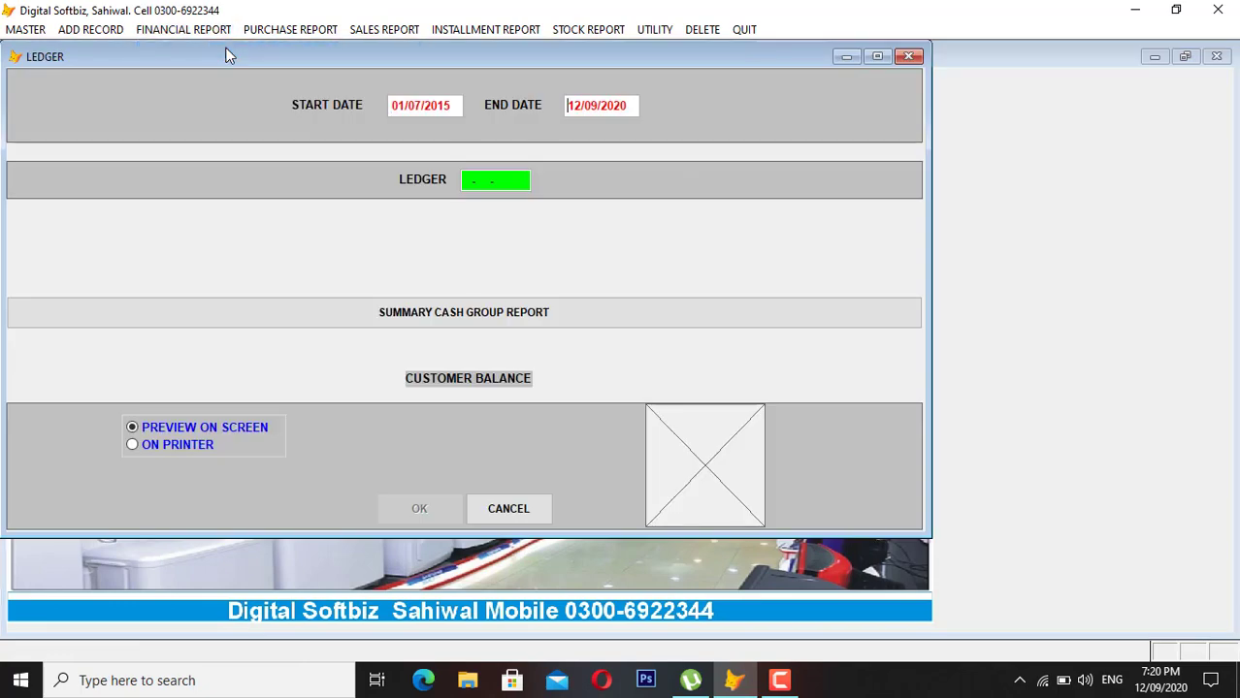
{"action": "type", "text": "KHAL"}
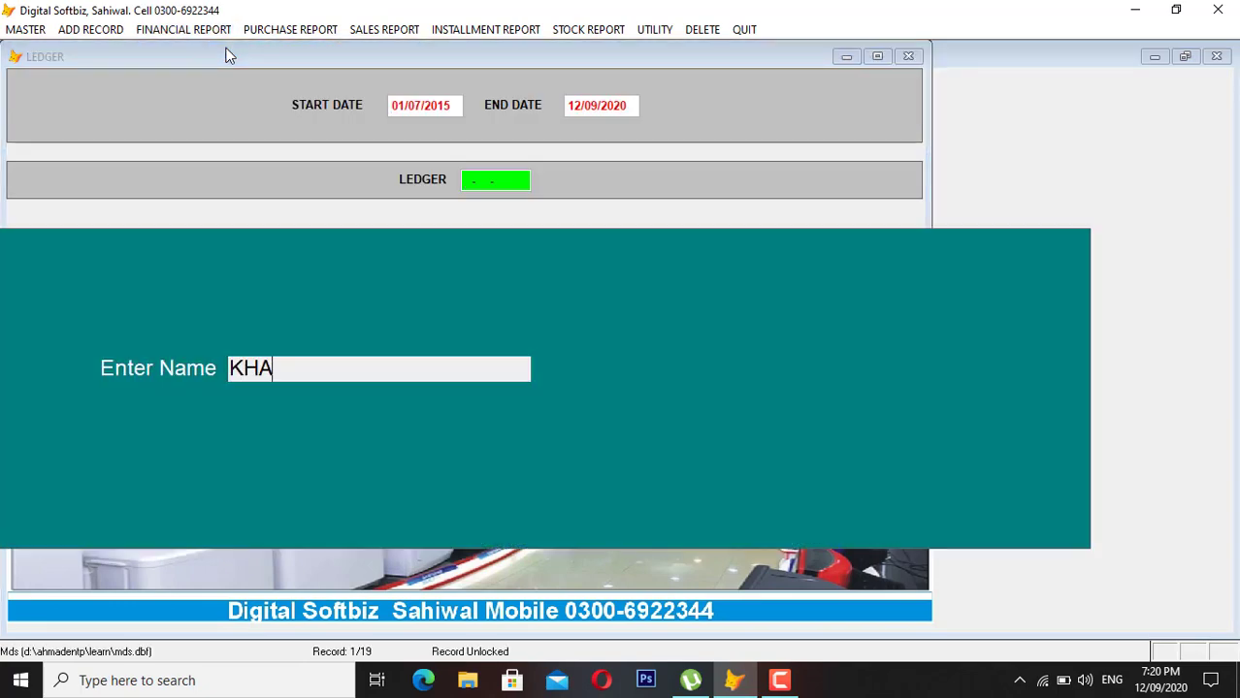
{"action": "key", "text": "Return"}
{"action": "key", "text": "Return"}
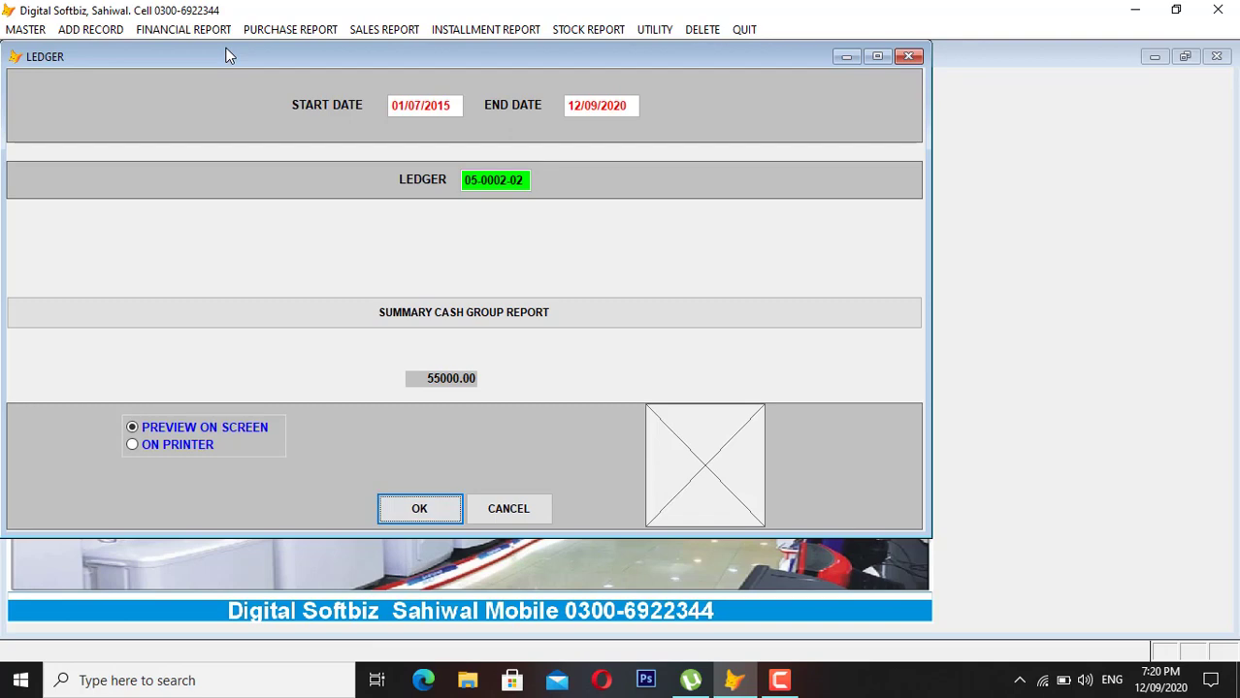
{"action": "key", "text": "Return"}
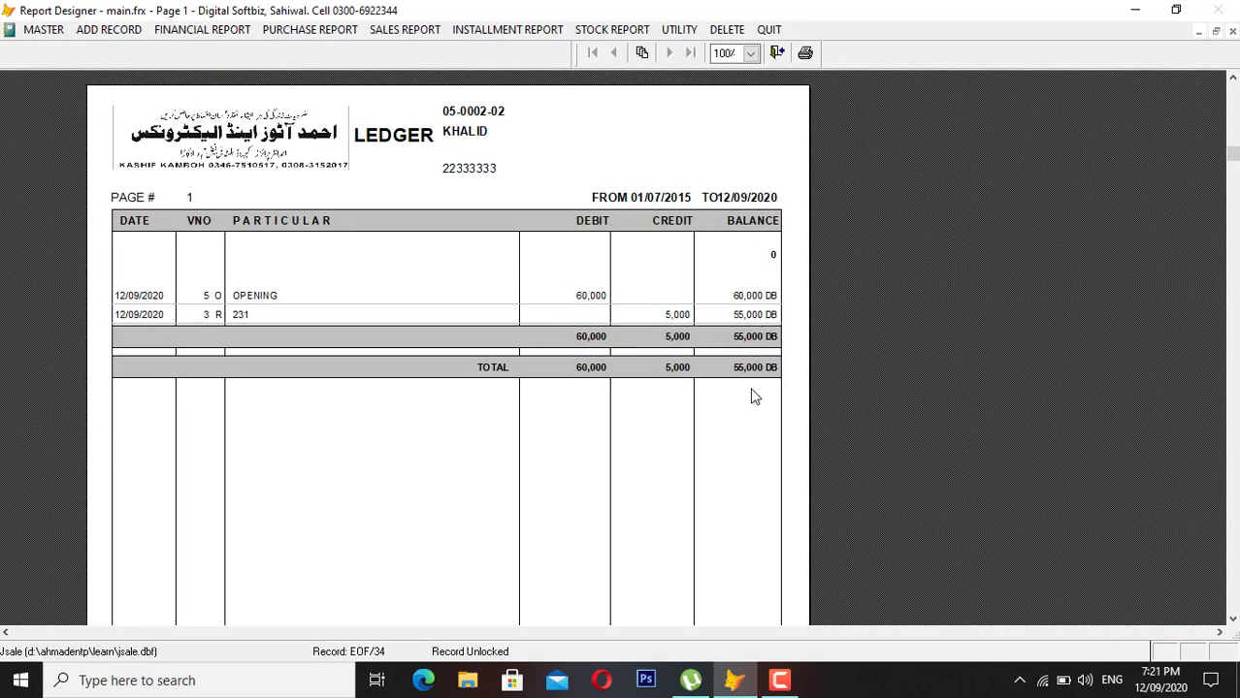
{"action": "key", "text": "Escape"}
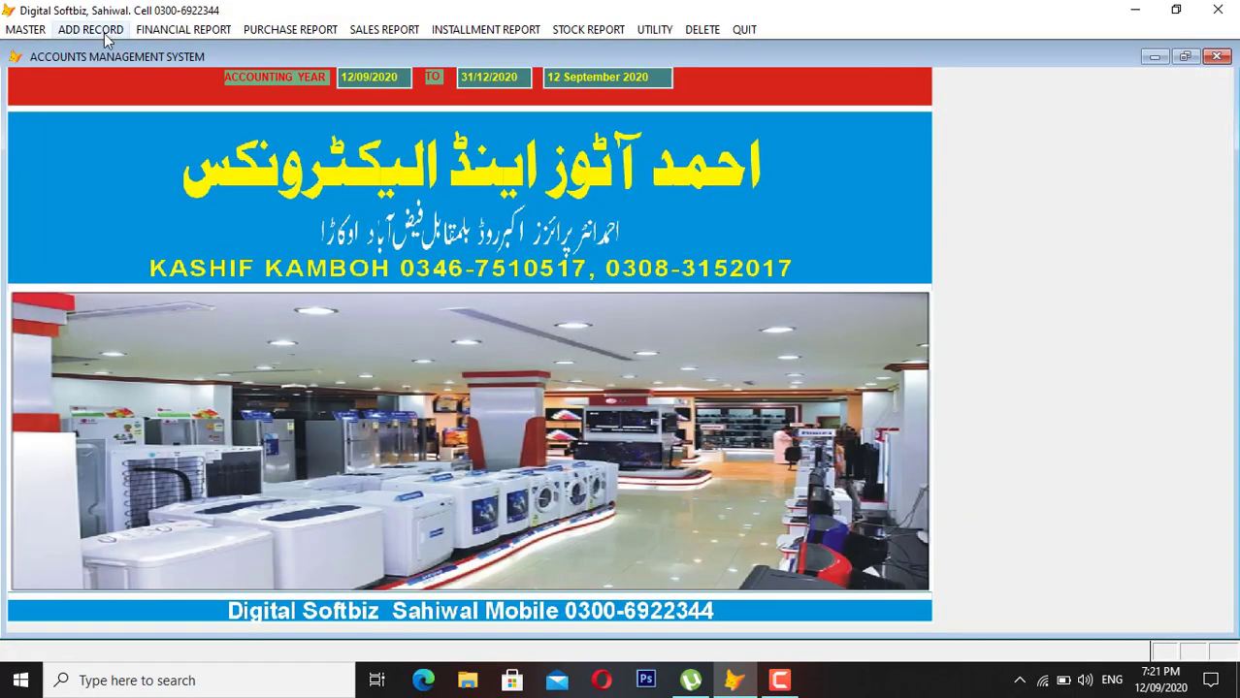
Look up the same customer in an installment cash receipt voucher, examine the monthly installment schedule, and close the form without saving.
{"action": "left_click", "coordinate": [90, 29]}
{"action": "left_click", "coordinate": [121, 50]}
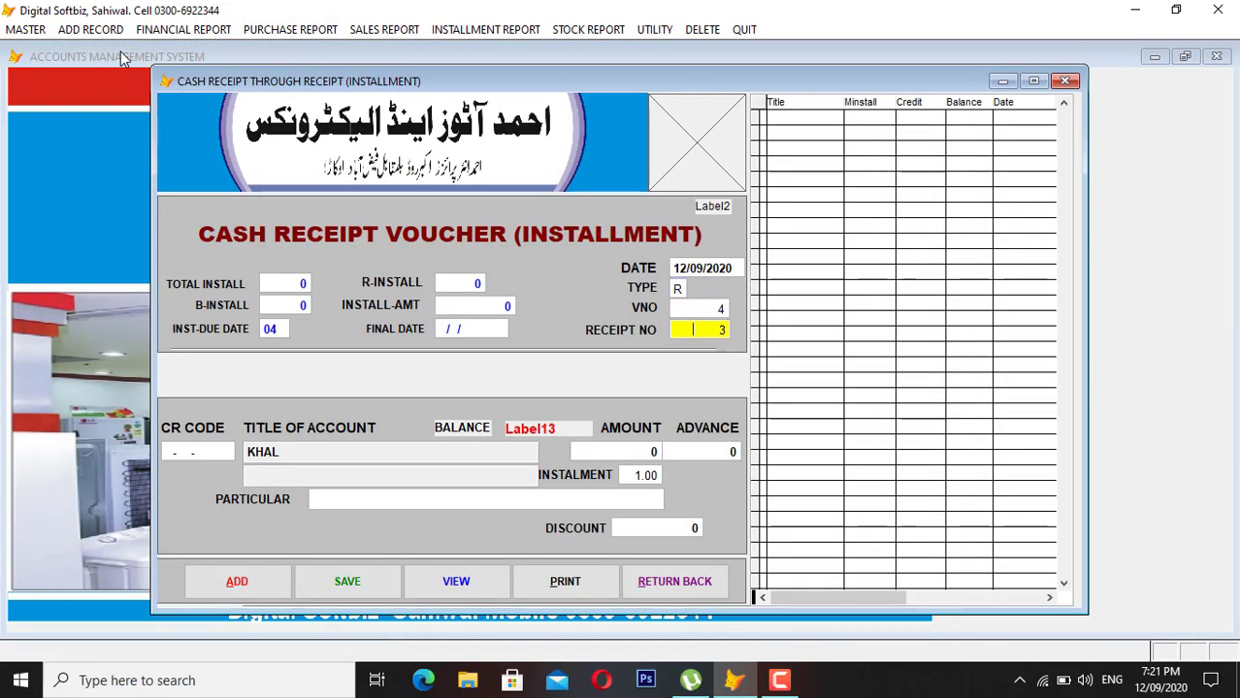
{"action": "key", "text": "Return"}
{"action": "type", "text": "KHA"}
{"action": "key", "text": "Return"}
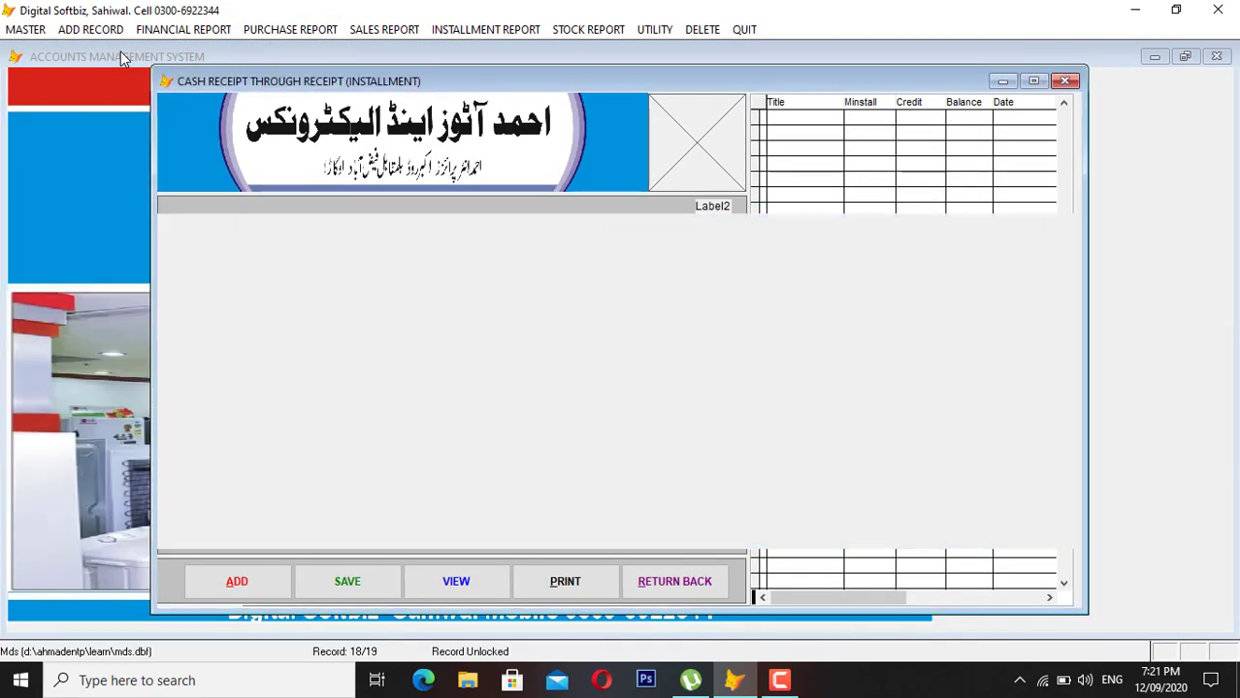
{"action": "key", "text": "Return"}
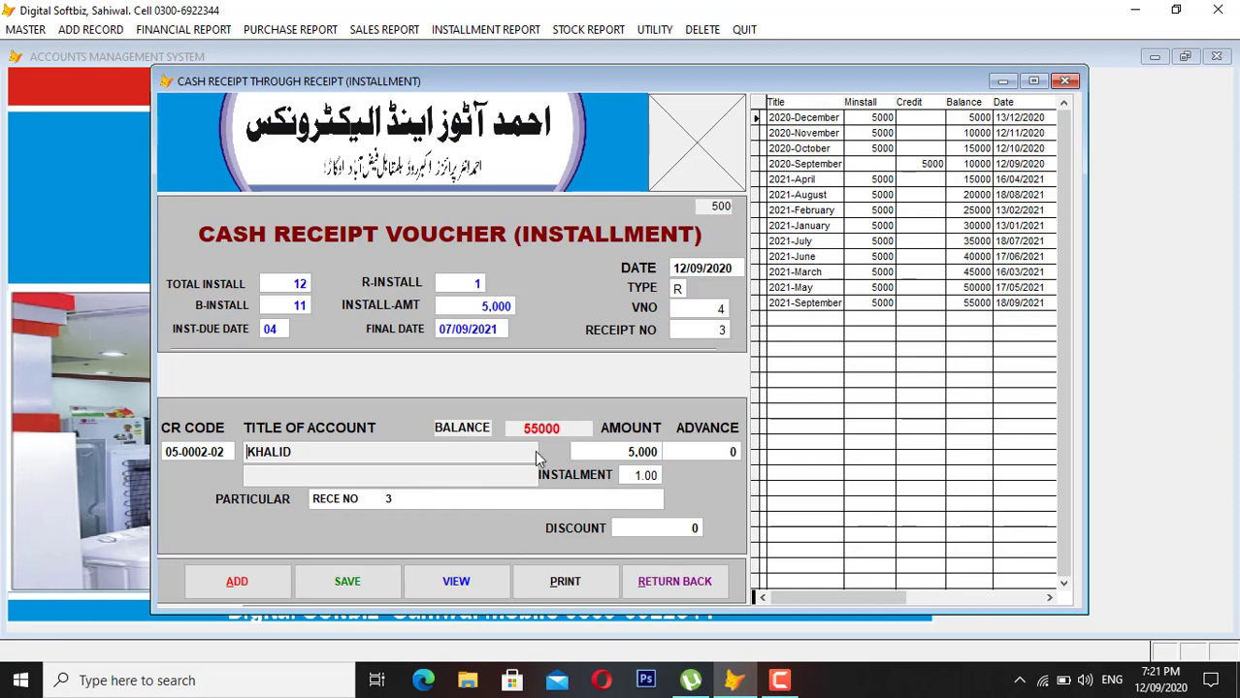
{"action": "left_click", "coordinate": [663, 585]}
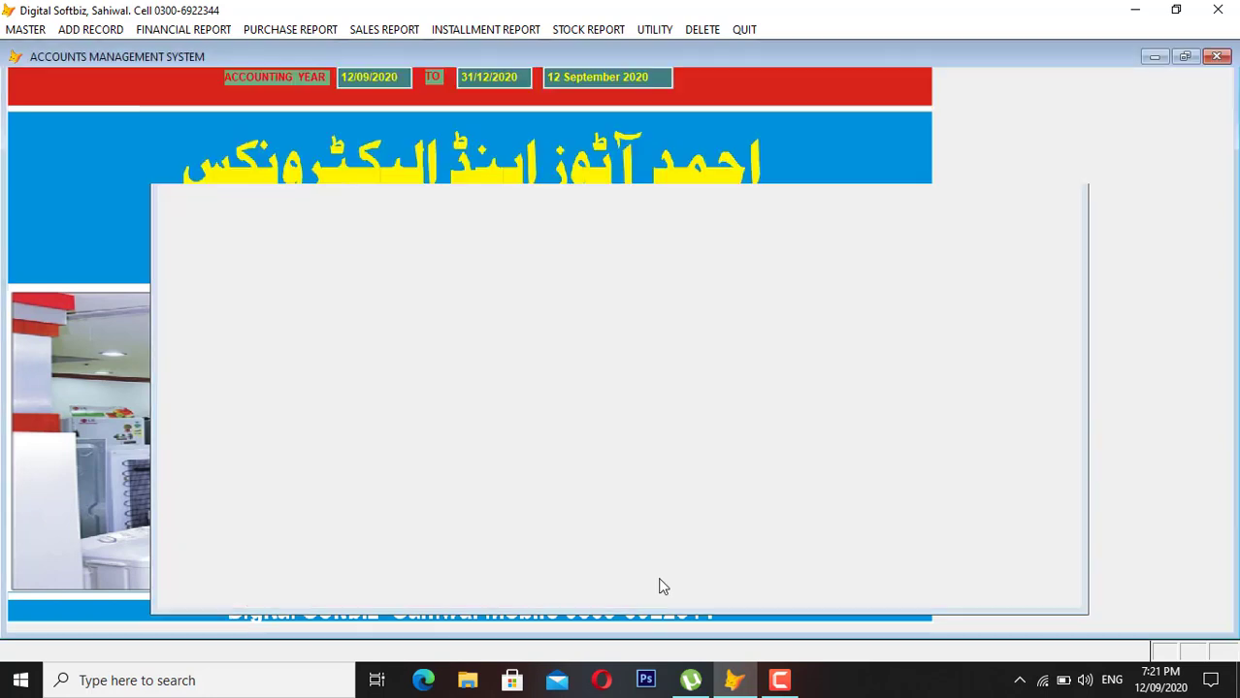
{"action": "left_click", "coordinate": [117, 30]}
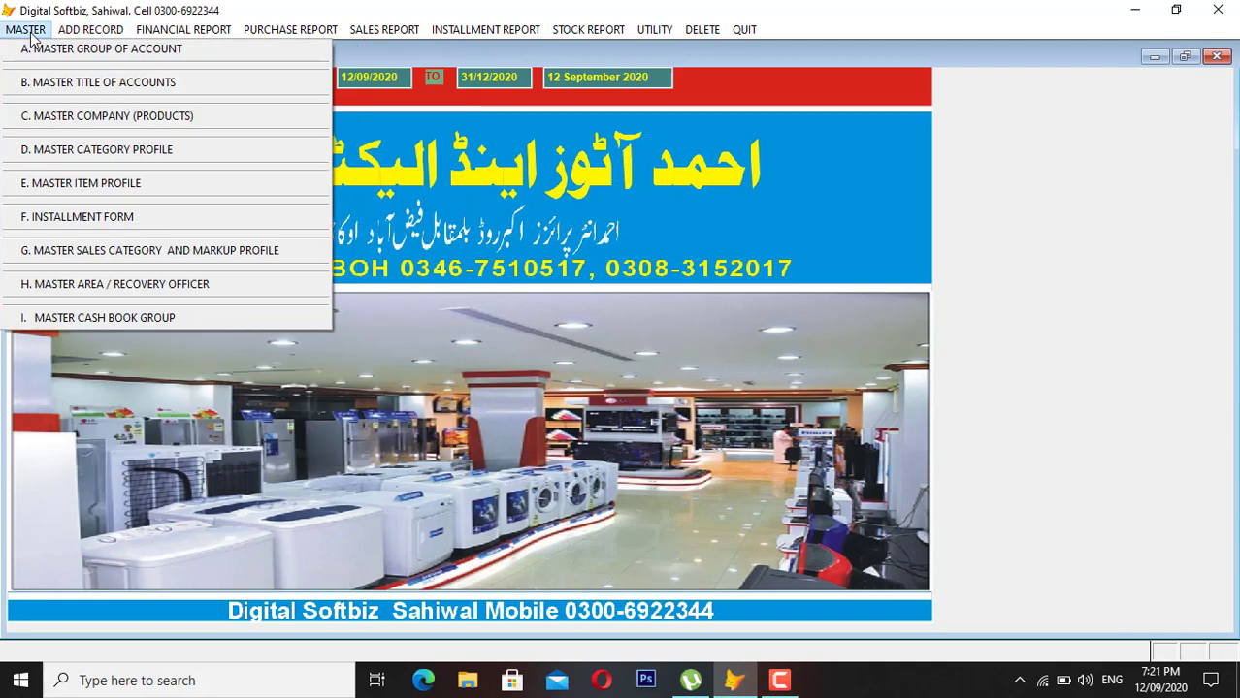
{"action": "mouse_move", "coordinate": [25, 29]}
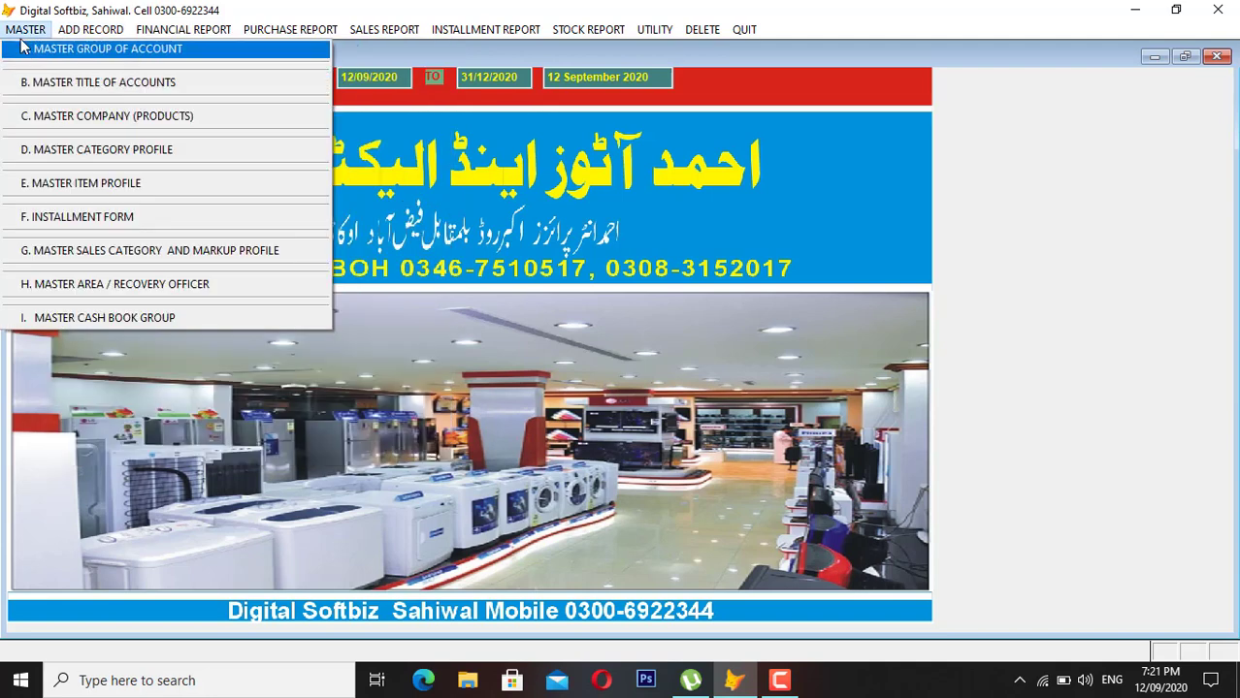
{"action": "left_click", "coordinate": [89, 219]}
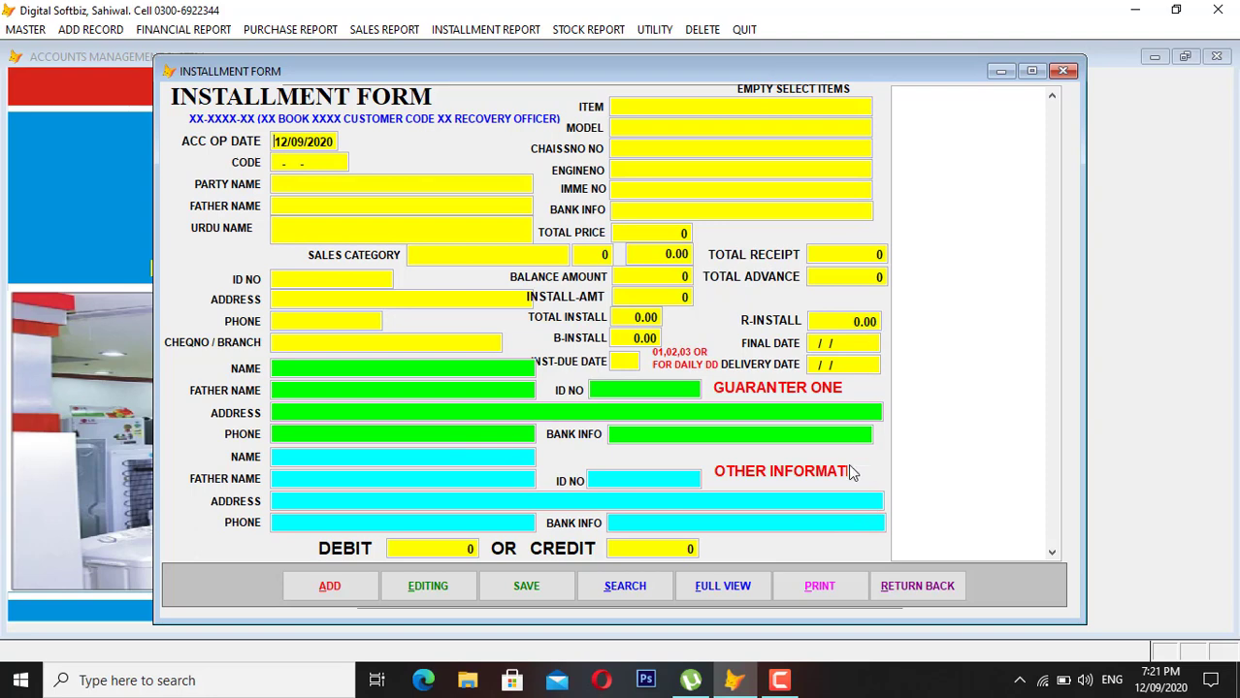
{"action": "left_click", "coordinate": [917, 586]}
Preview the stock-in-hand report on screen, examine the available items, and close it.
{"action": "left_click", "coordinate": [588, 29]}
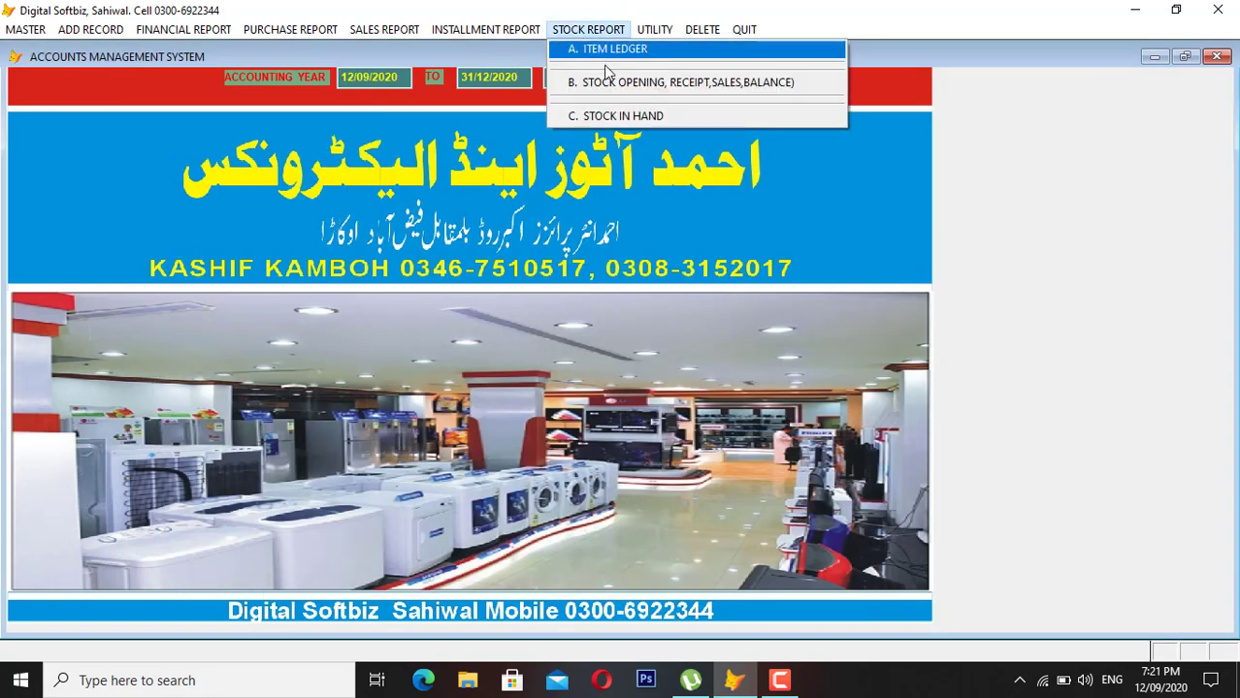
{"action": "left_click", "coordinate": [615, 115]}
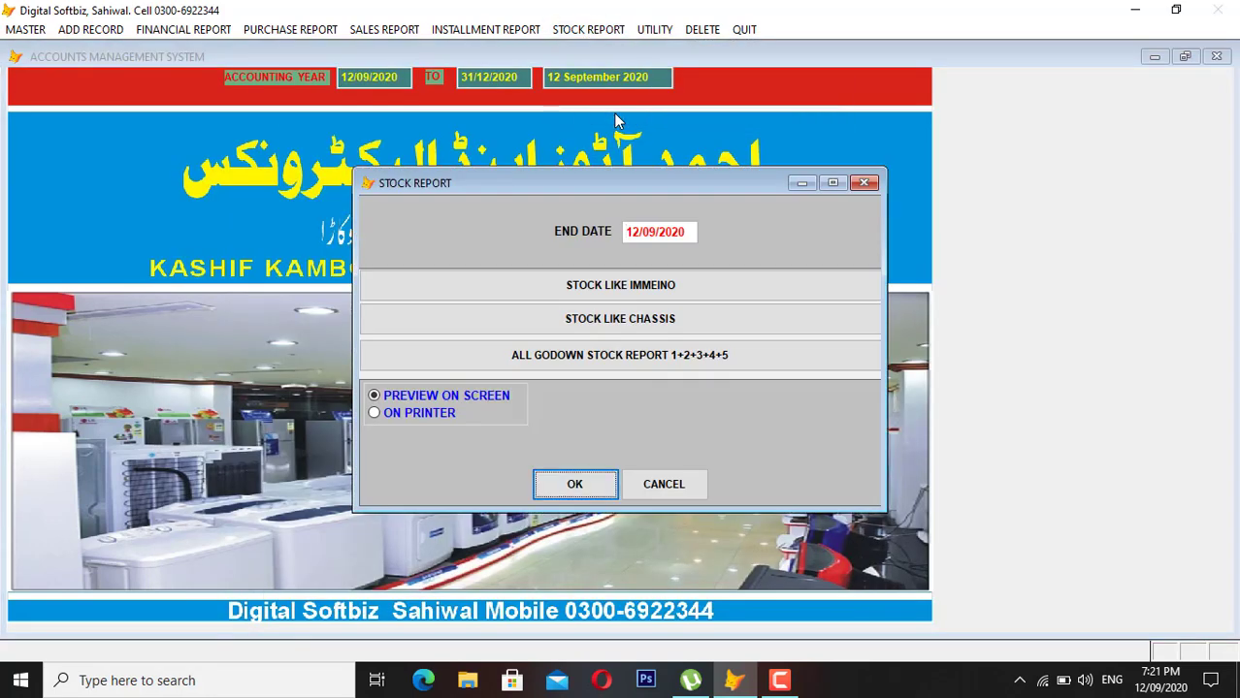
{"action": "key", "text": "Return"}
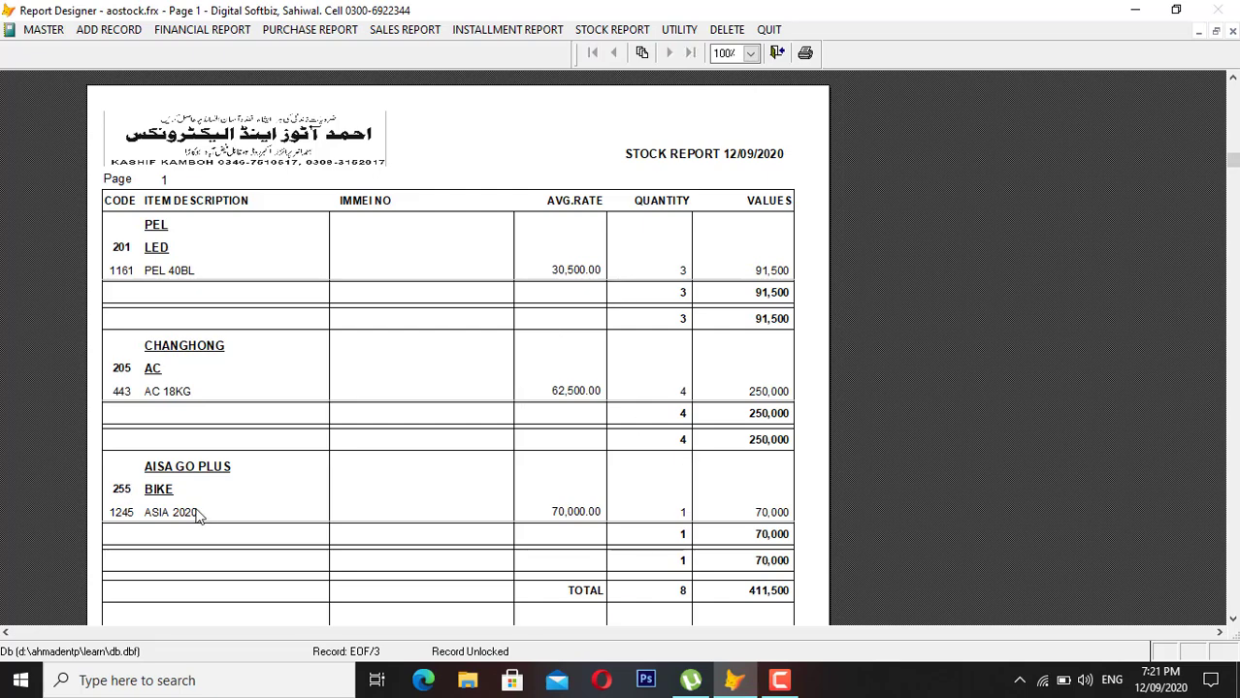
{"action": "key", "text": "Escape"}
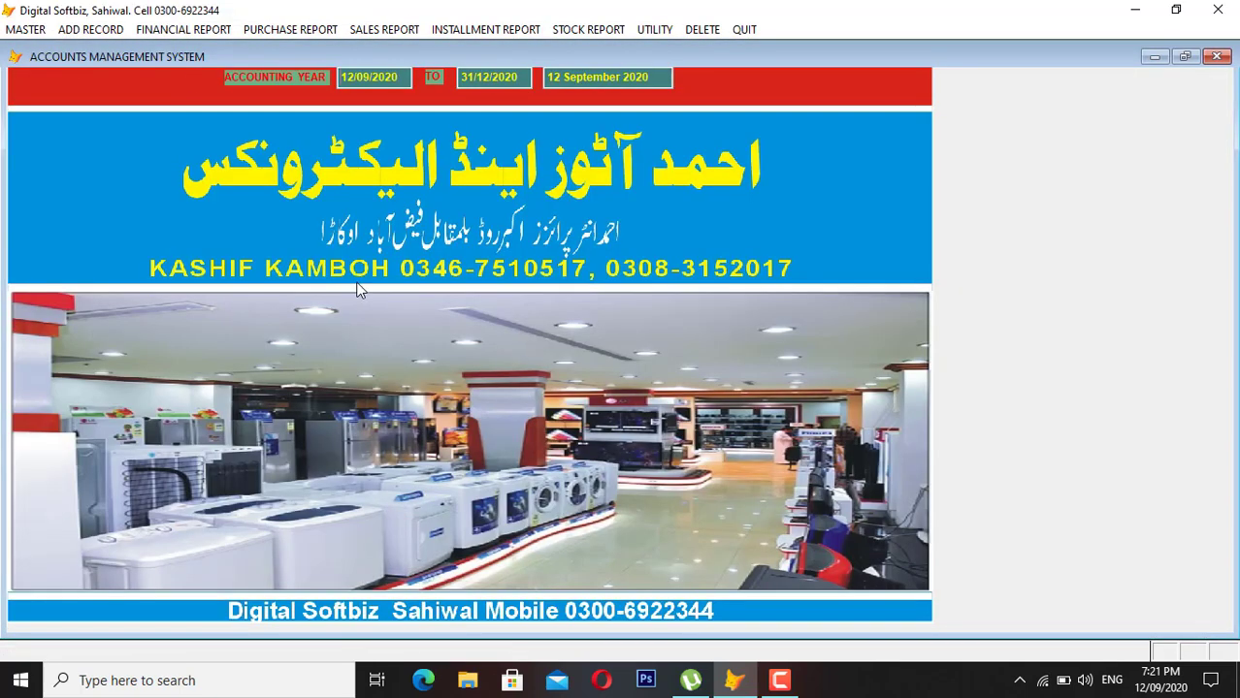
Open a new installment form and enter the new customer's code and party name.
{"action": "left_click", "coordinate": [14, 30]}
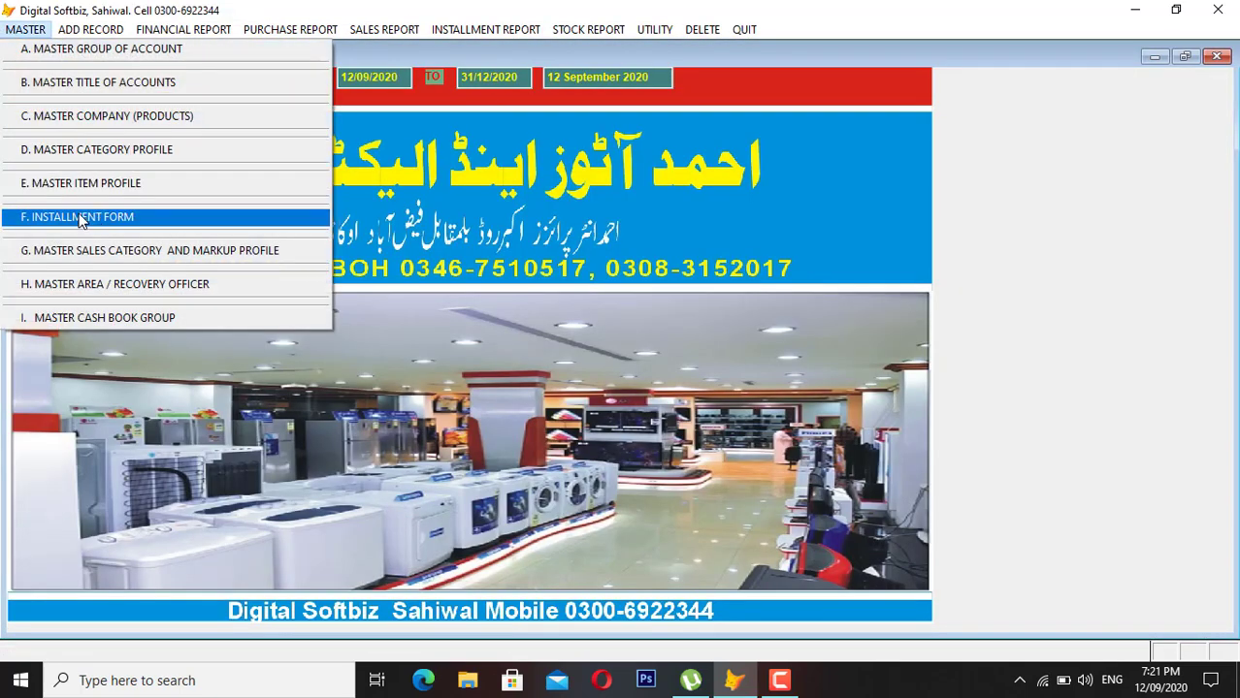
{"action": "left_click", "coordinate": [93, 216]}
{"action": "key", "text": "Return"}
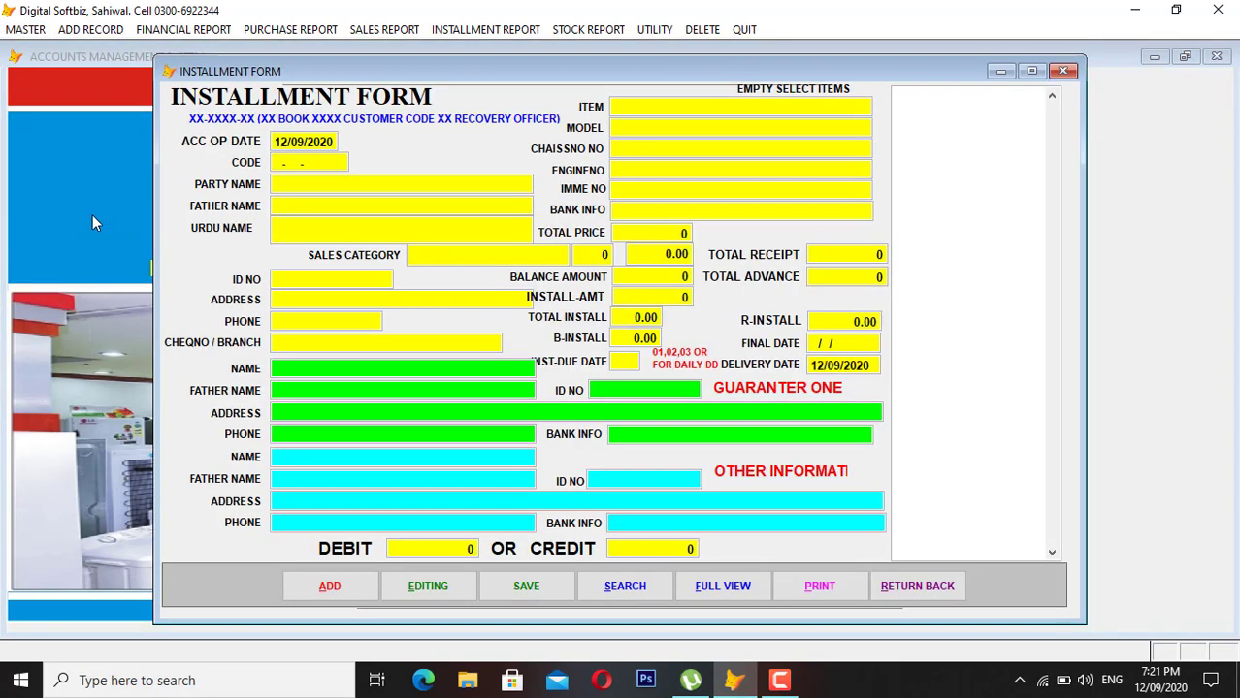
{"action": "type", "text": "05-"}
{"action": "type", "text": "0003"}
{"action": "type", "text": "NE"}
{"action": "key", "text": "BackSpace"}
{"action": "type", "text": "AVED"}
{"action": "key", "text": "Return"}
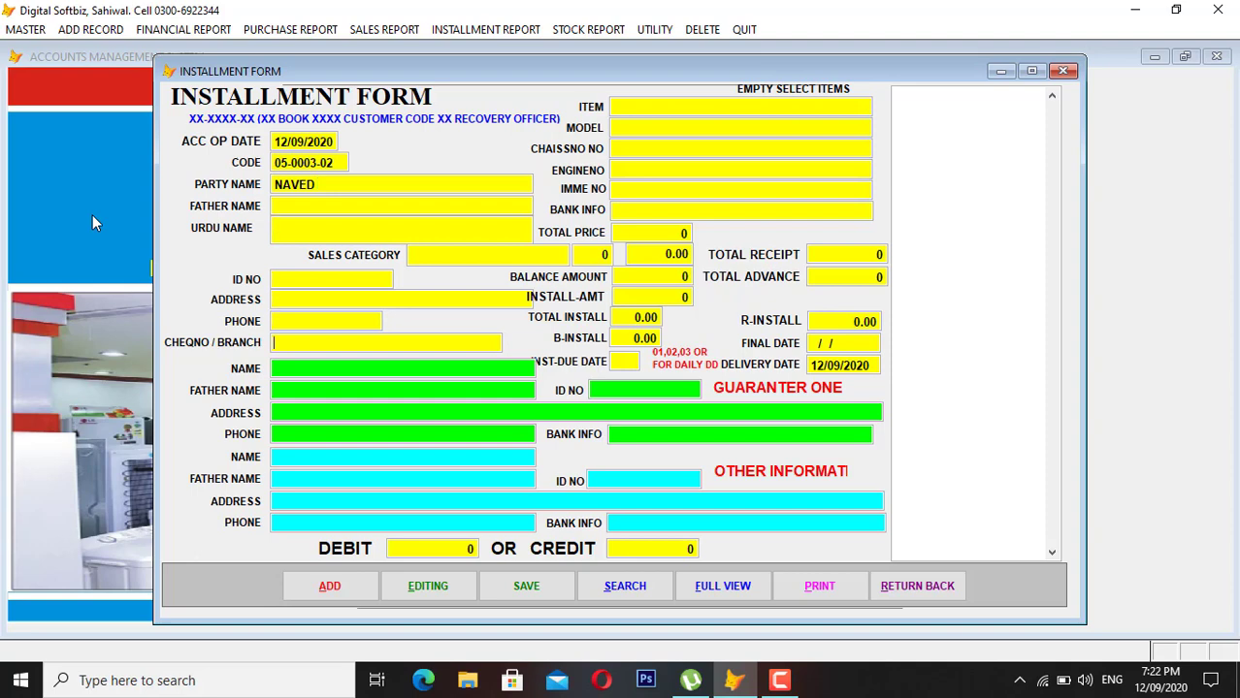
Assign the ASIA 2020 bike to the installment form with chassis number 123456 and engine number 343433.
{"action": "key", "text": "Return"}
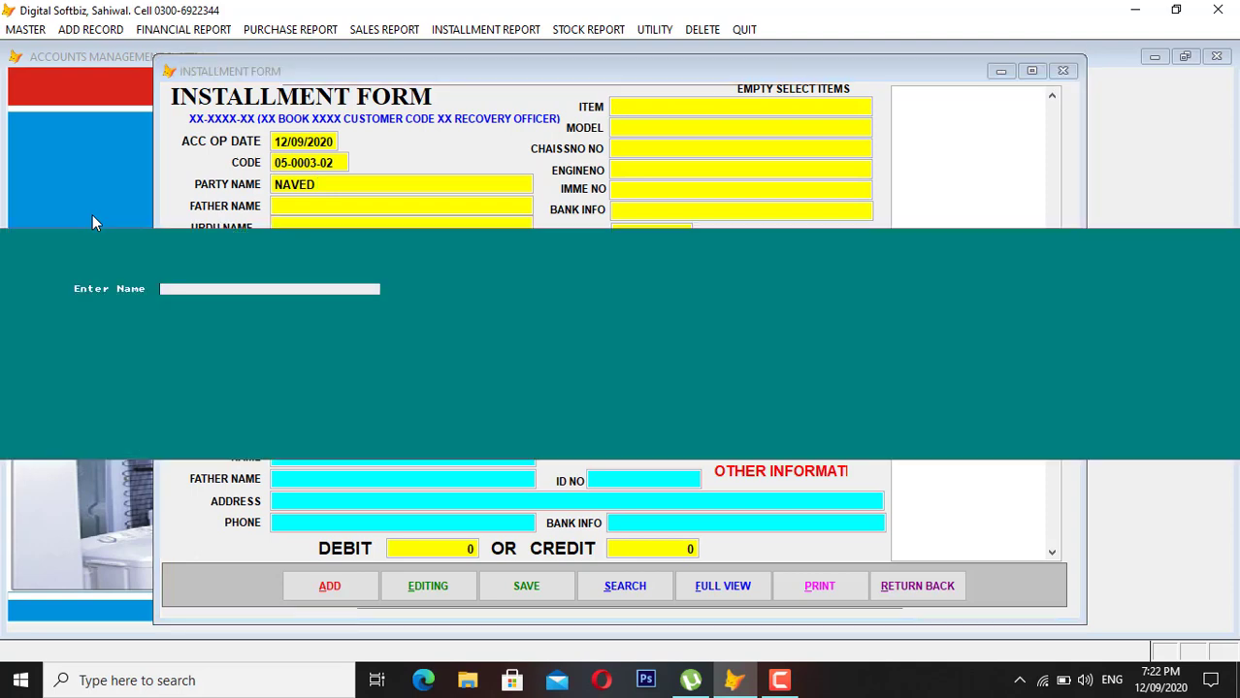
{"action": "type", "text": "ASIA"}
{"action": "key", "text": "Return"}
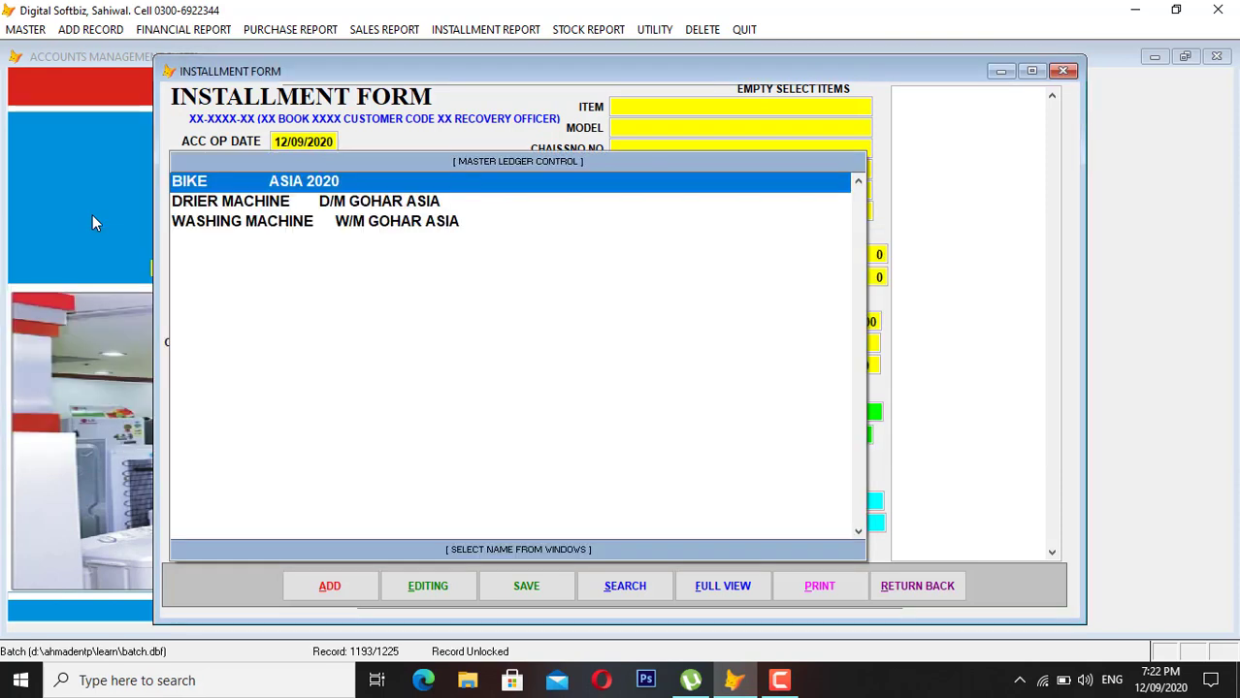
{"action": "key", "text": "Return"}
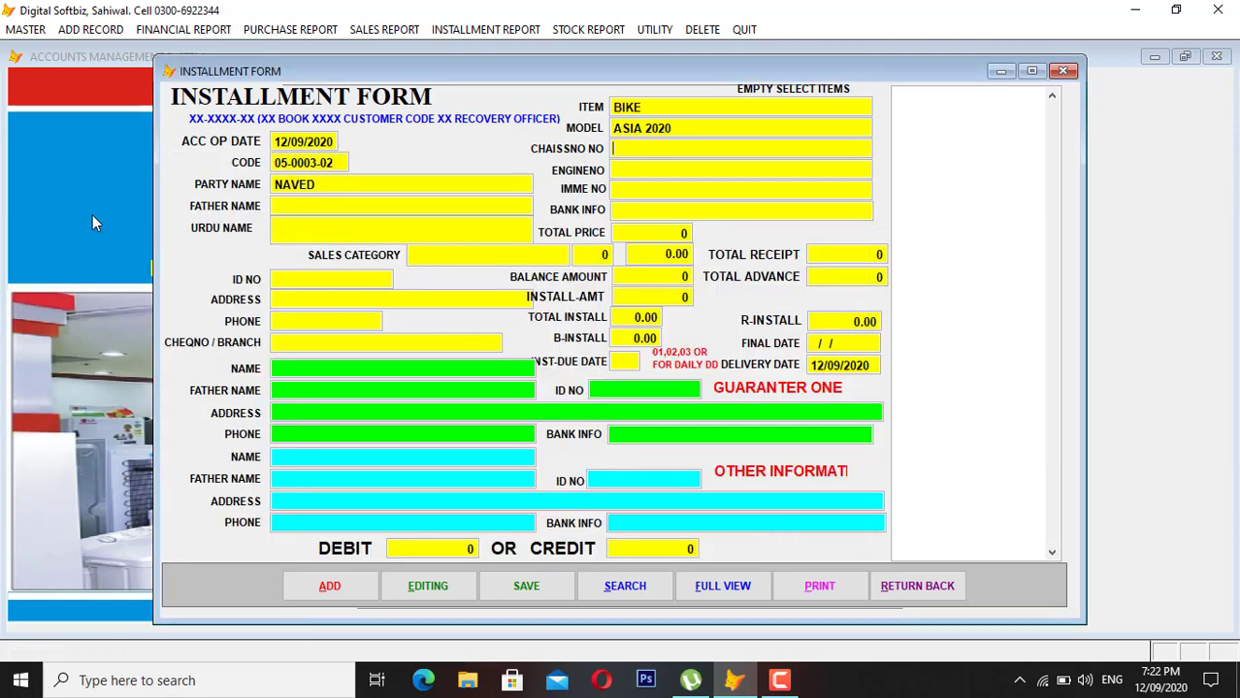
{"action": "type", "text": "123456"}
{"action": "type", "text": "343433"}
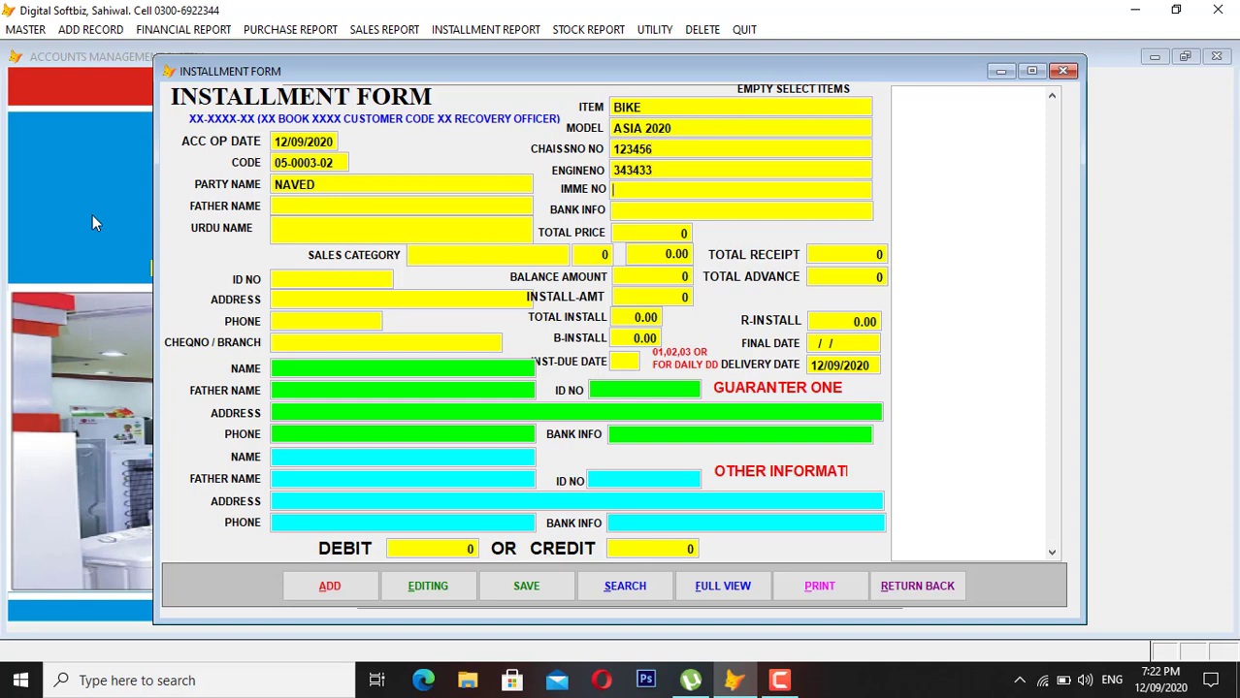
Set the bike's total price to 80,000 and its sales category to CASH SALES.
{"action": "key", "text": "Return"}
{"action": "type", "text": "80000"}
{"action": "key", "text": "Return"}
{"action": "key", "text": "Return"}
{"action": "type", "text": "cas"}
{"action": "key", "text": "Return"}
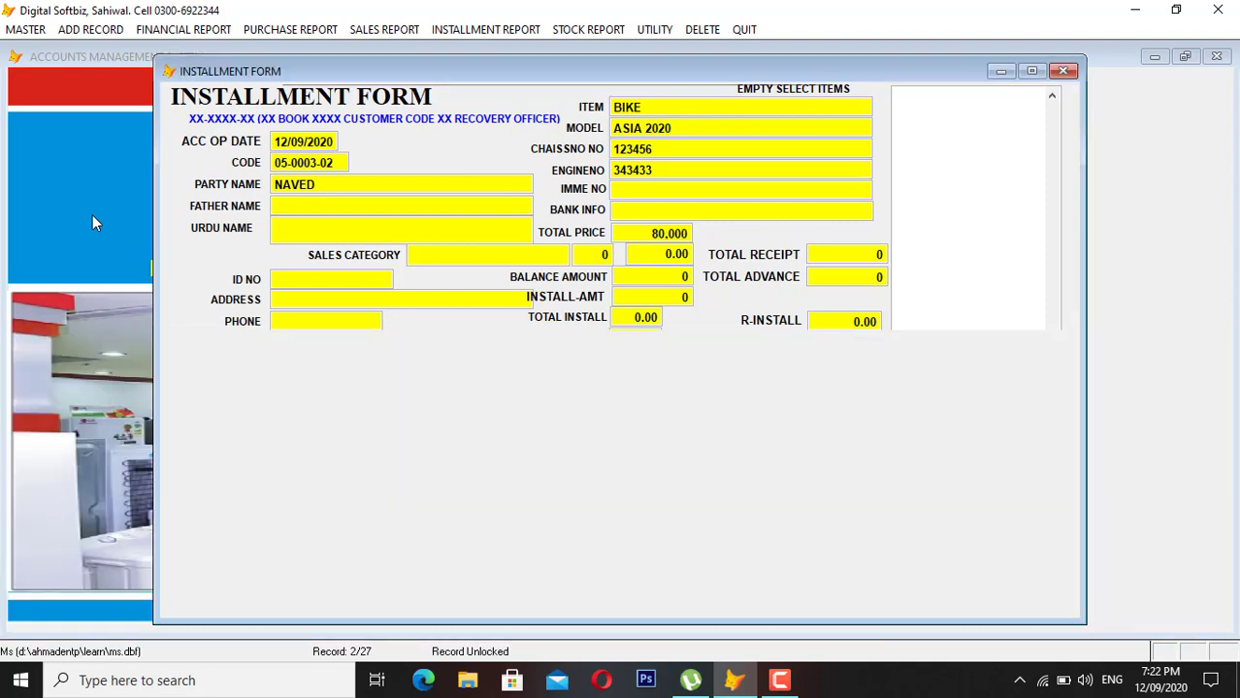
{"action": "key", "text": "Return"}
{"action": "key", "text": "Return"}
{"action": "key", "text": "Return"}
{"action": "key", "text": "Return"}
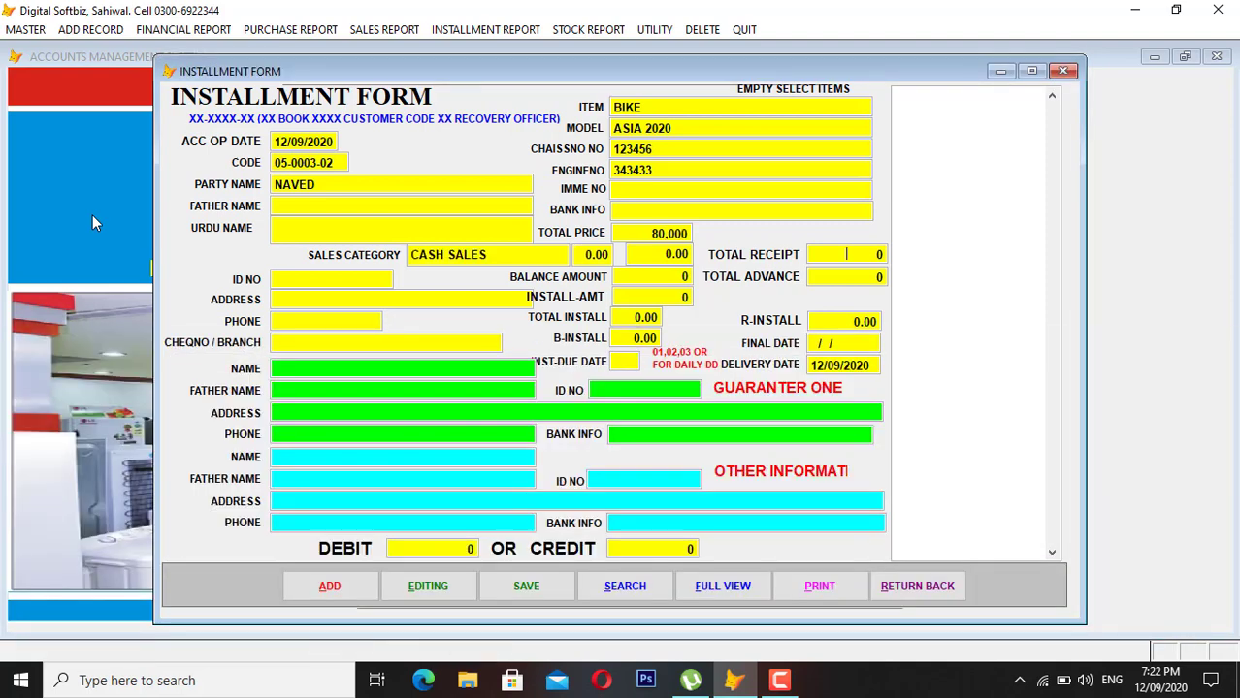
Record a total advance of 10,000 and set the total receipt to 0.
{"action": "key", "text": "Return"}
{"action": "type", "text": "10,000"}
{"action": "key", "text": "Return"}
{"action": "key", "text": "Return"}
{"action": "key", "text": "Up"}
{"action": "type", "text": "10,000"}
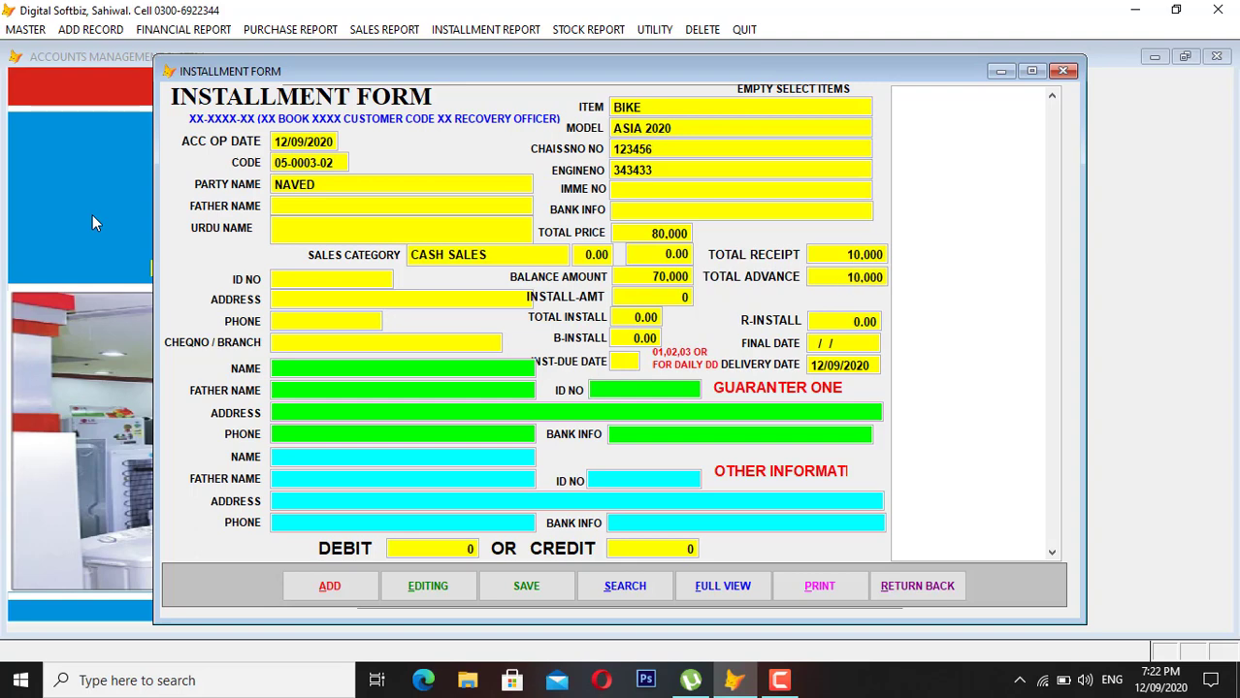
{"action": "key", "text": "Return"}
{"action": "type", "text": "0"}
{"action": "key", "text": "Return"}
{"action": "key", "text": "Return"}
Set the installment amount to 5,000 and the installment due date to 04, accepting the calculated installment count and final date.
{"action": "type", "text": "6000"}
{"action": "key", "text": "Return"}
{"action": "key", "text": "Up"}
{"action": "type", "text": "5000"}
{"action": "key", "text": "Return"}
{"action": "key", "text": "Return"}
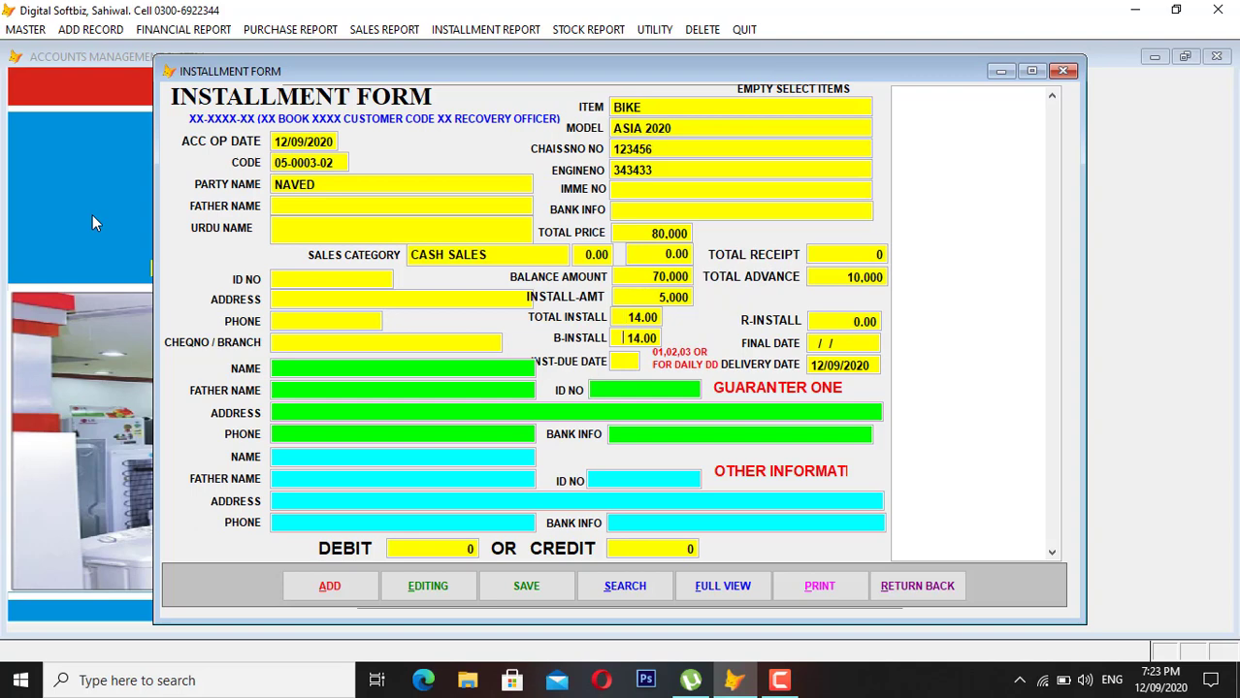
{"action": "key", "text": "Return"}
{"action": "type", "text": "04"}
{"action": "key", "text": "Return"}
{"action": "key", "text": "Return"}
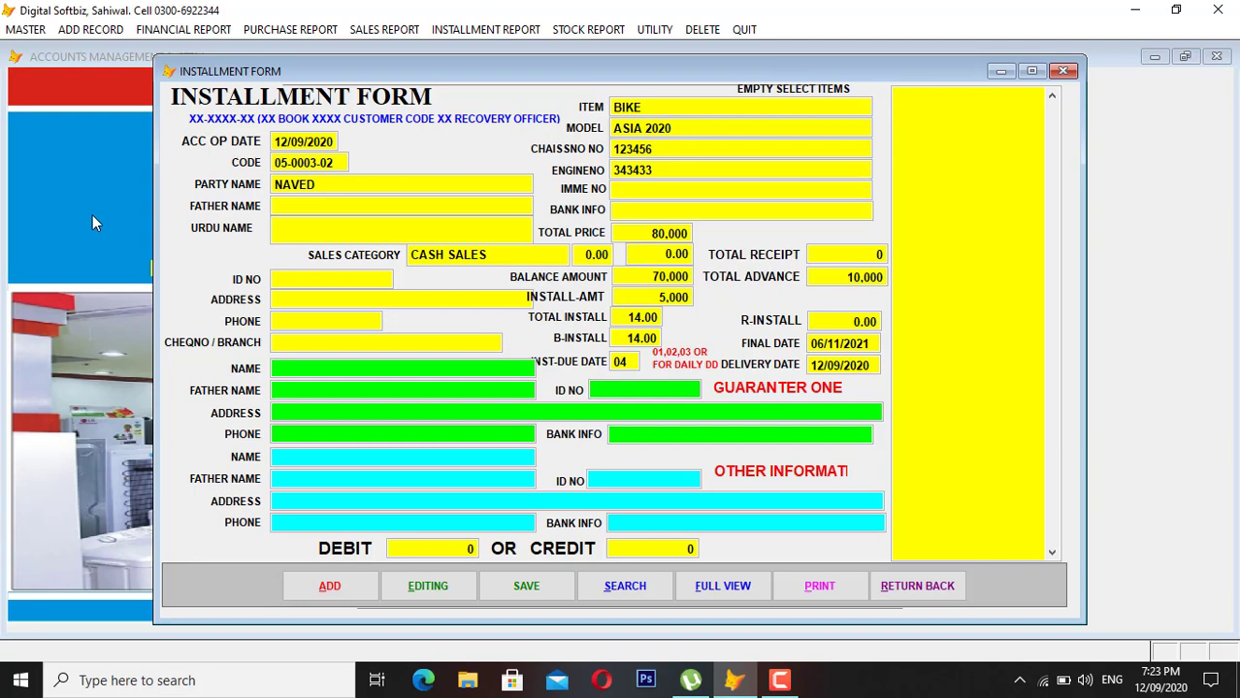
Enter the note "dasdas" in the installment form and save the record.
{"action": "type", "text": "dasdas"}
{"action": "key", "text": "Return"}
{"action": "key", "text": "Tab"}
{"action": "key", "text": "Tab"}
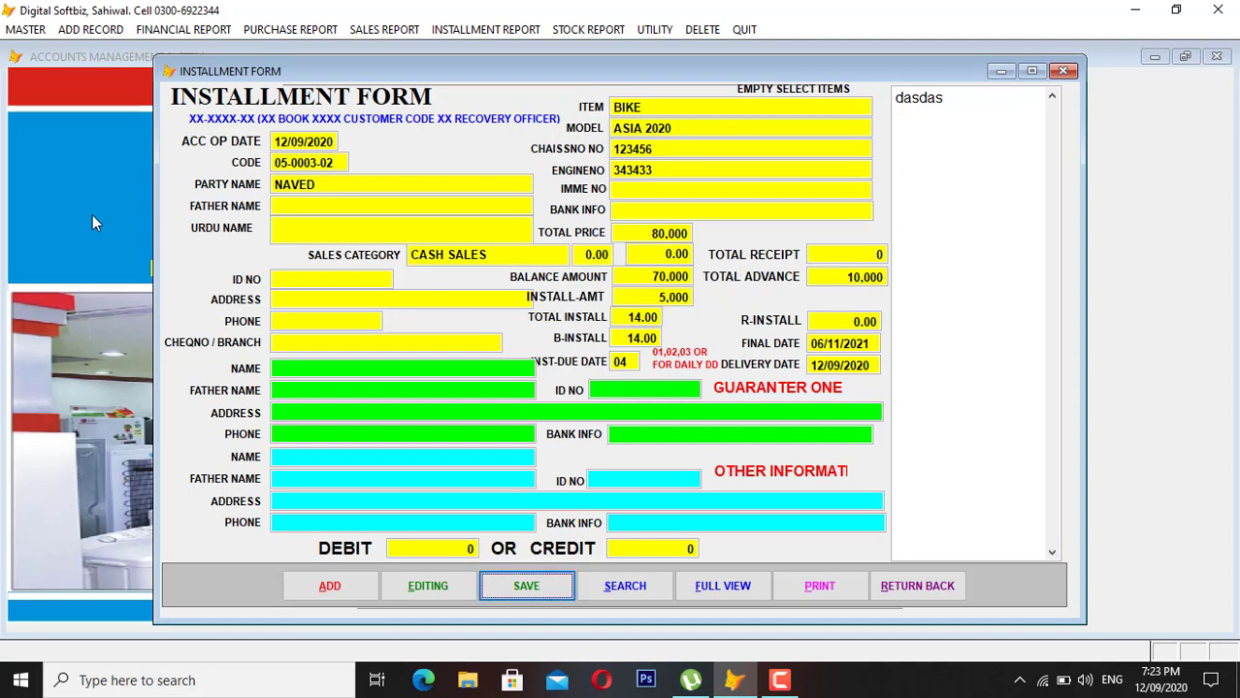
{"action": "key", "text": "Return"}
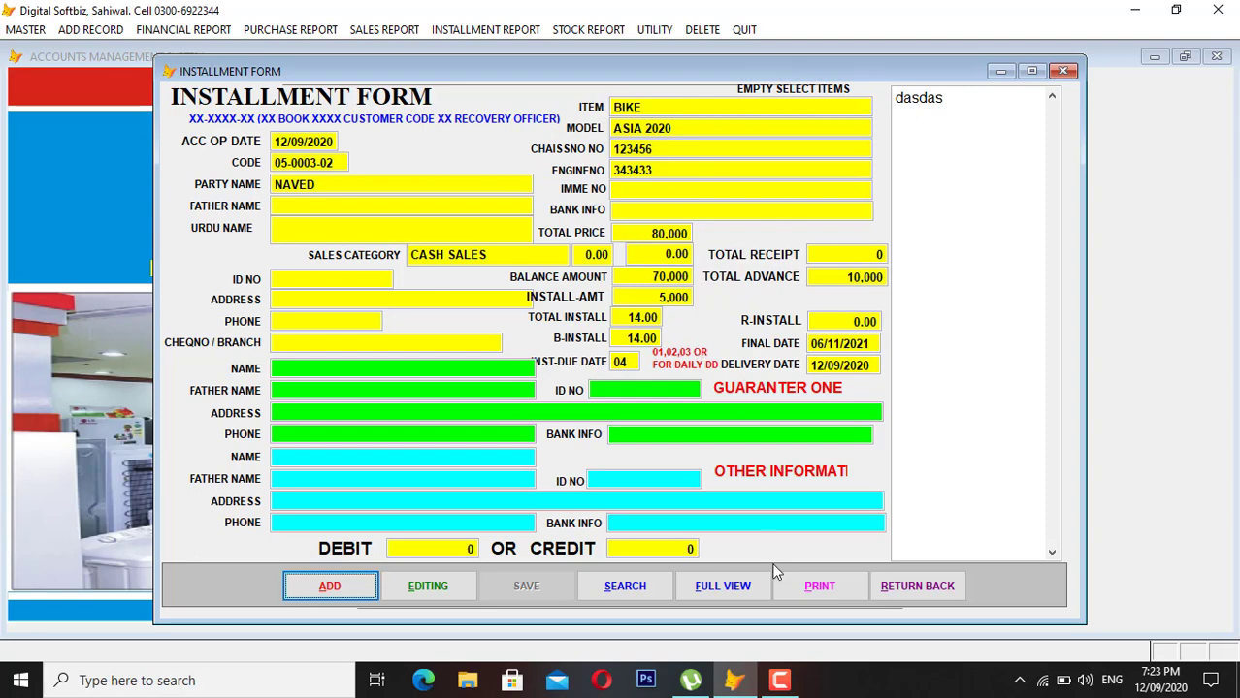
Preview the new customer's printable form on screen by customer code, maximize it, and examine the installment details and guarantor sections.
{"action": "left_click", "coordinate": [815, 586]}
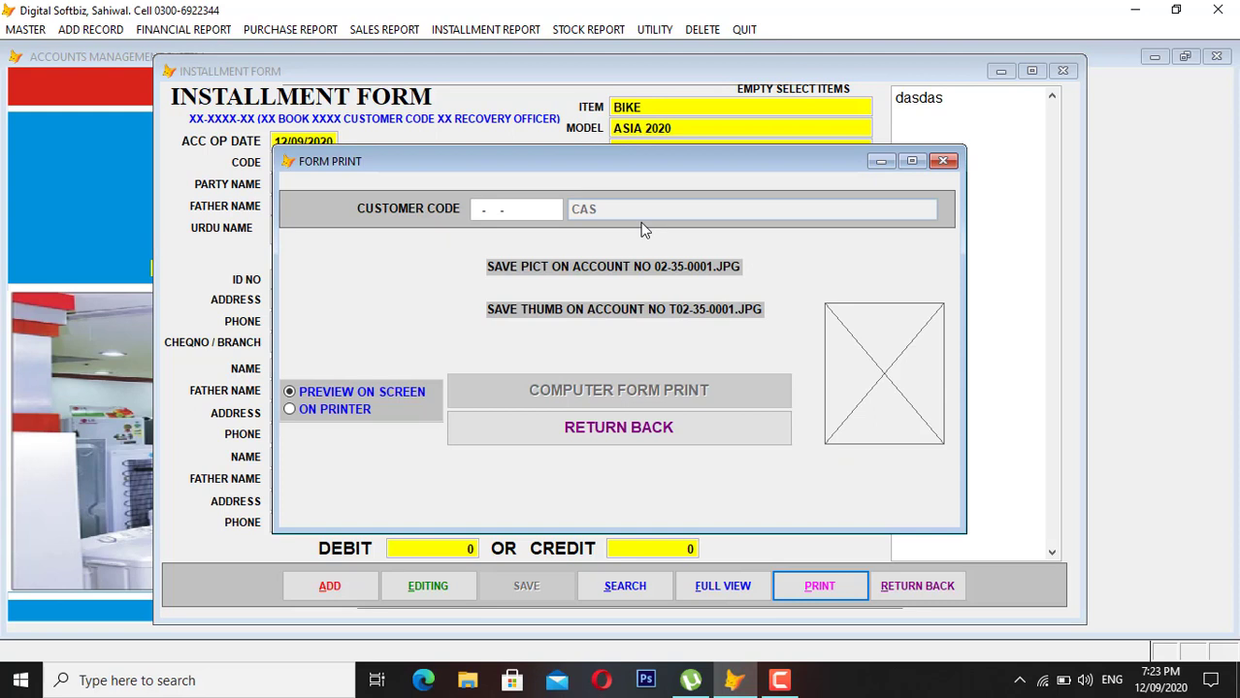
{"action": "type", "text": "05-0003-02"}
{"action": "key", "text": "Return"}
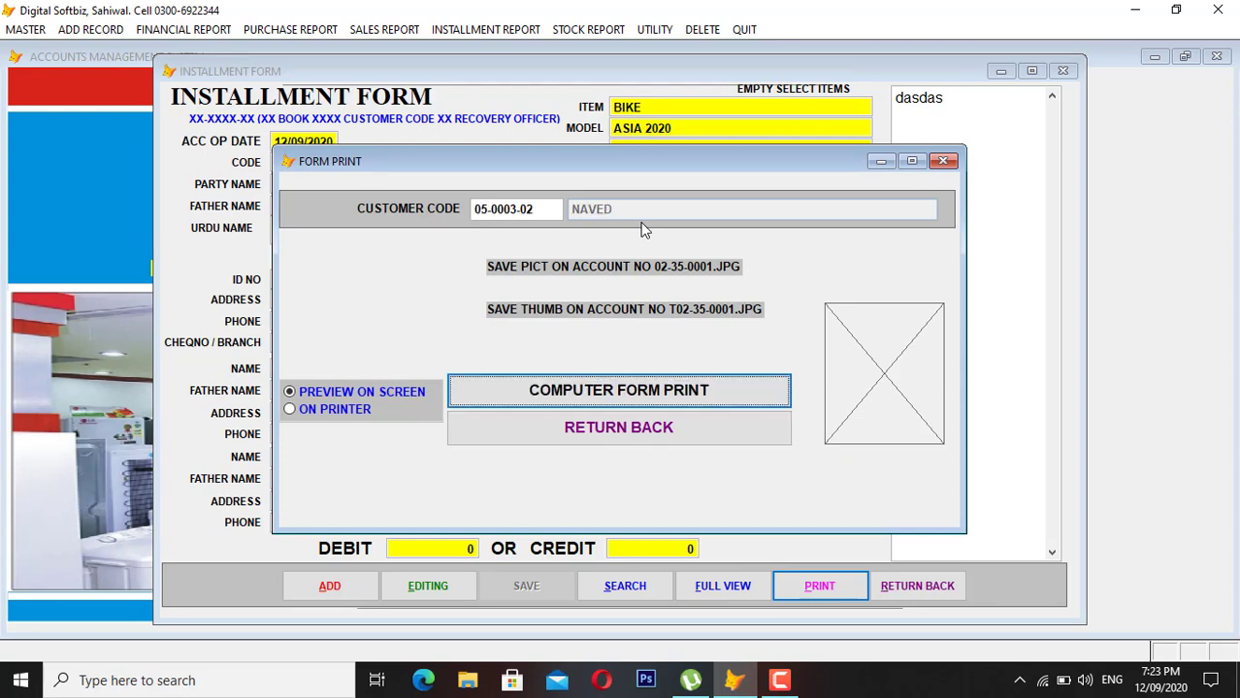
{"action": "left_click", "coordinate": [649, 390]}
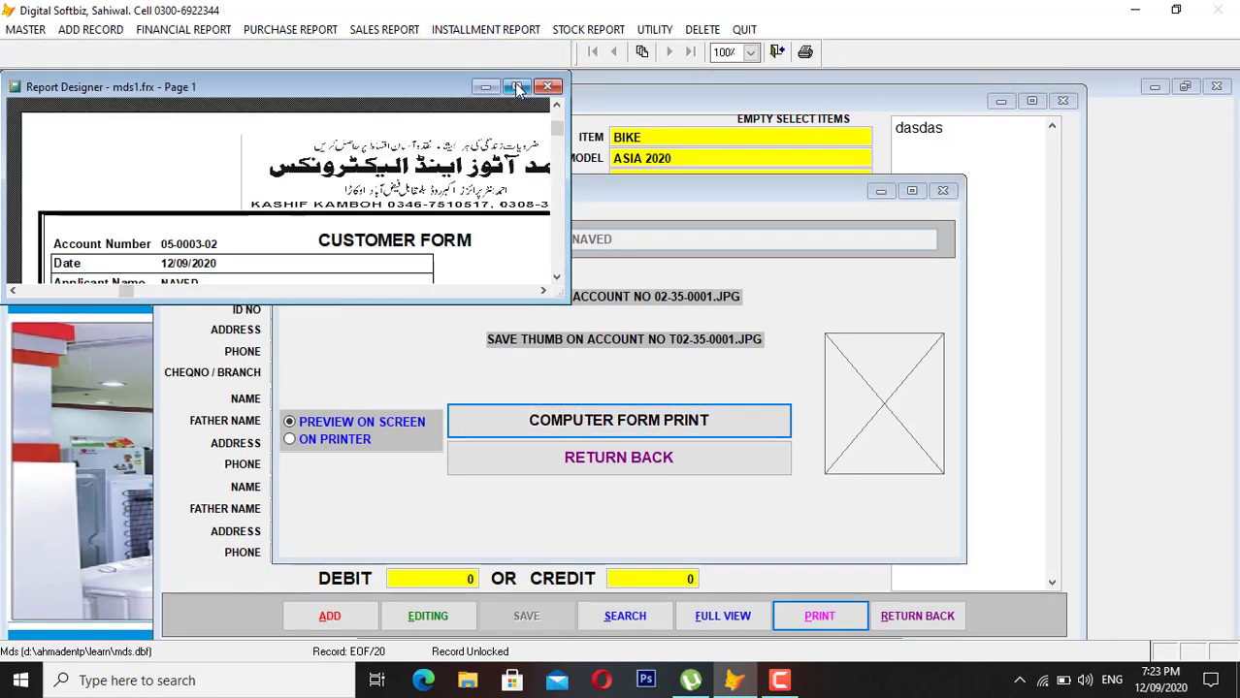
{"action": "left_click", "coordinate": [517, 87]}
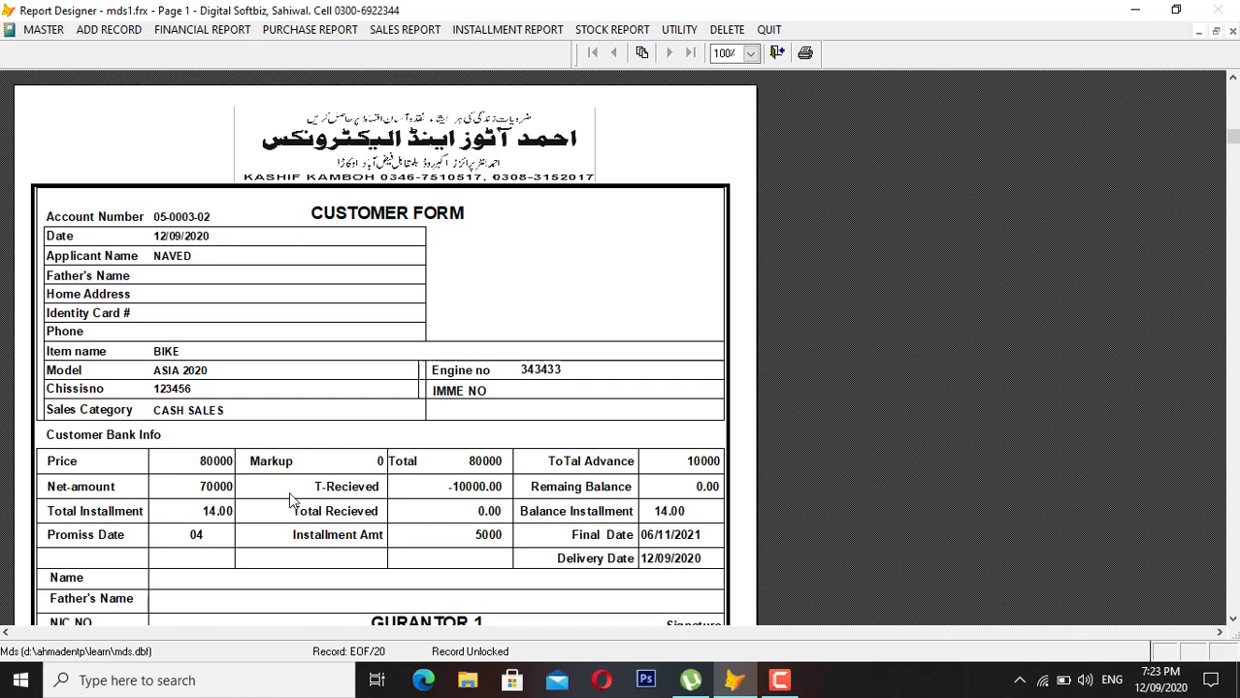
{"action": "left_click", "coordinate": [484, 550]}
{"action": "left_click", "coordinate": [613, 432]}
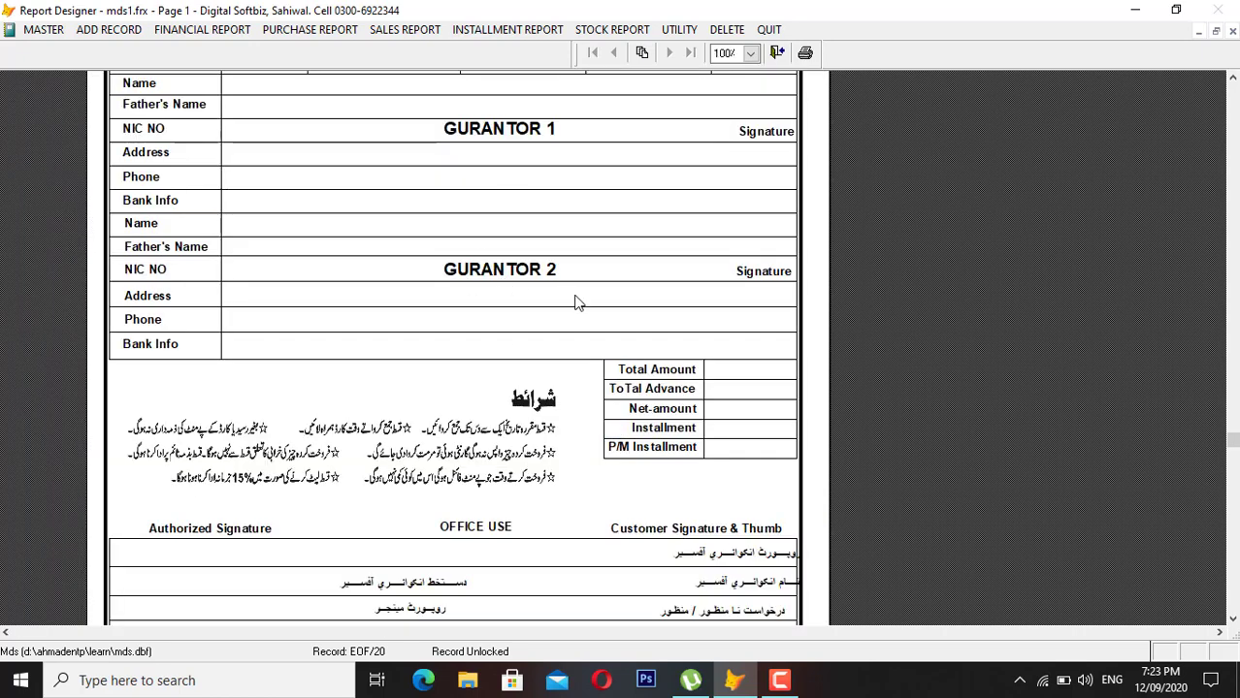
Close the customer form preview, the form print dialog and the installment form.
{"action": "left_click", "coordinate": [684, 472]}
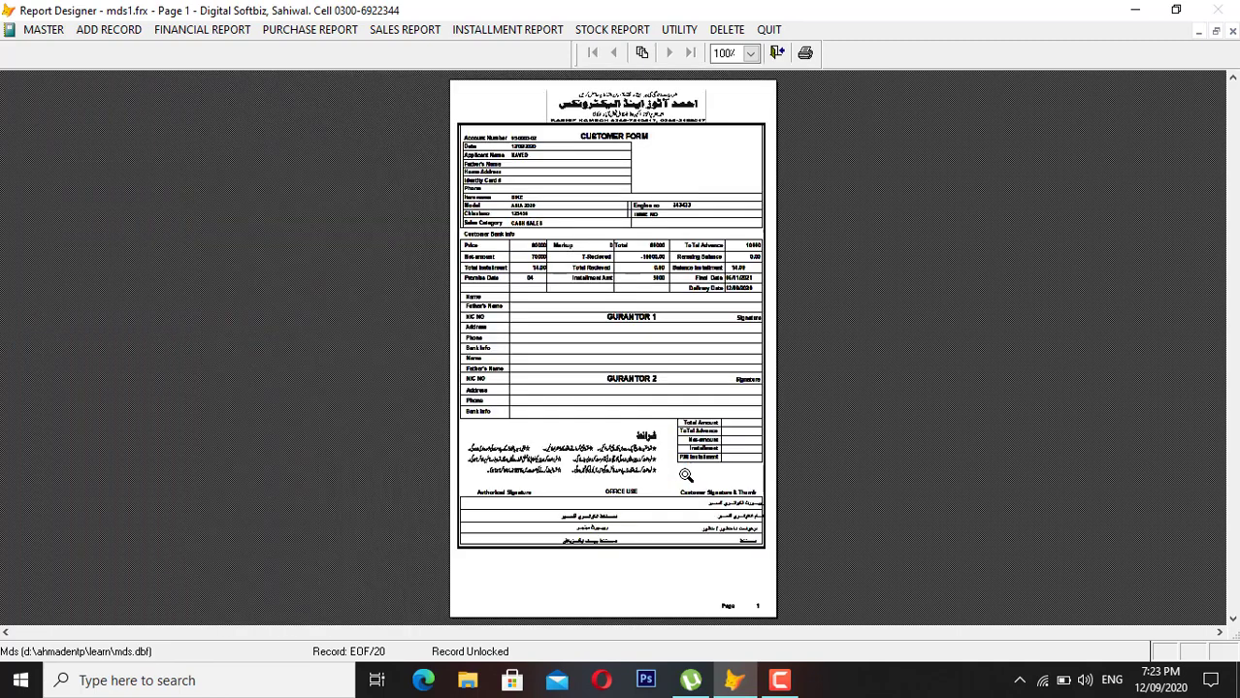
{"action": "left_click", "coordinate": [686, 475]}
{"action": "key", "text": "Escape"}
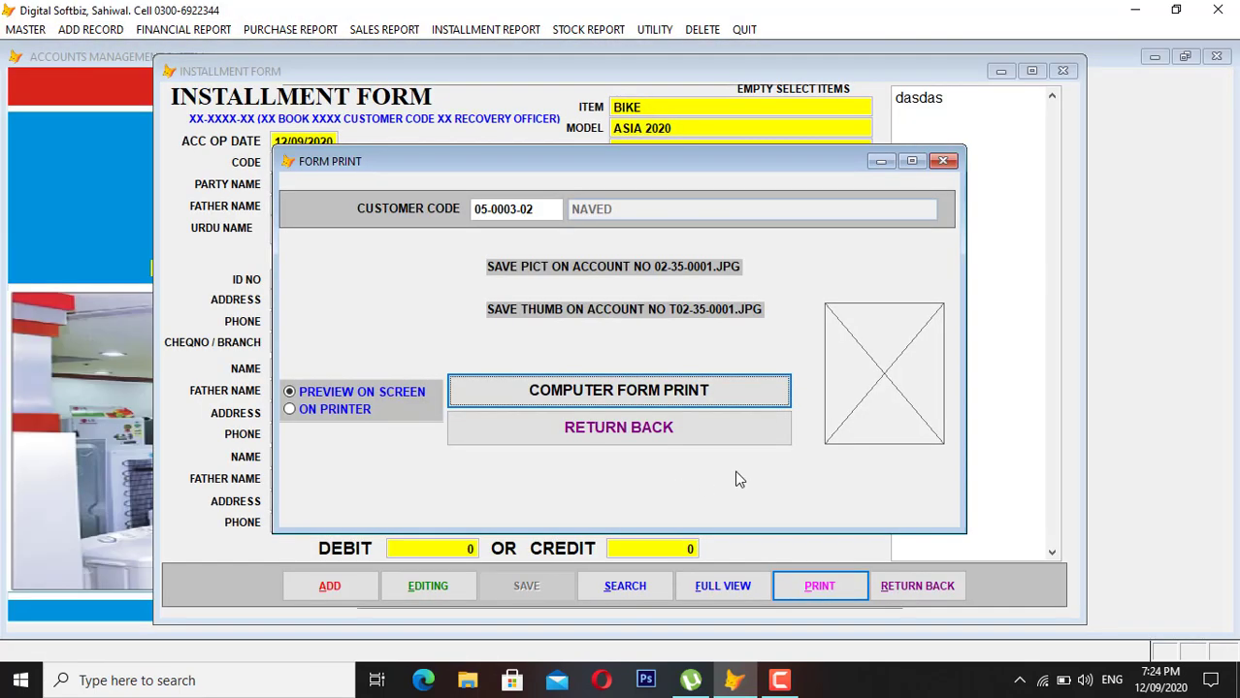
{"action": "left_click", "coordinate": [719, 438]}
{"action": "left_click", "coordinate": [917, 586]}
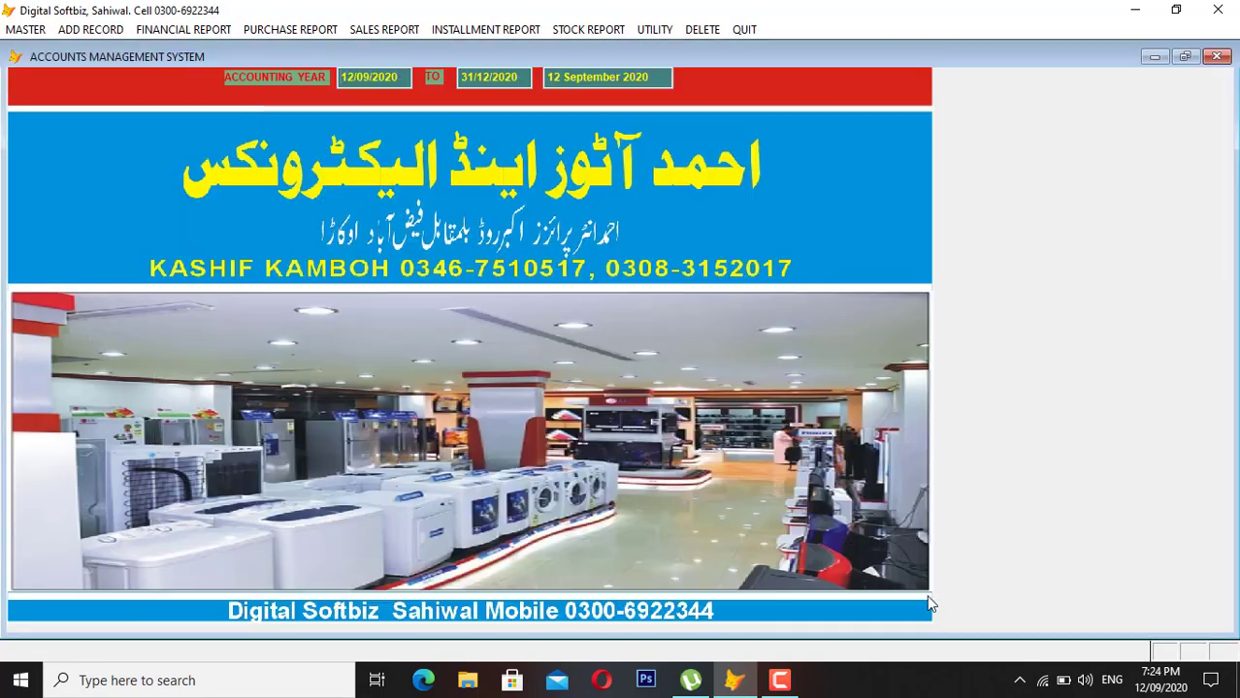
Start a bike sales invoice and select the newly registered installment customer as the party.
{"action": "left_click", "coordinate": [95, 30]}
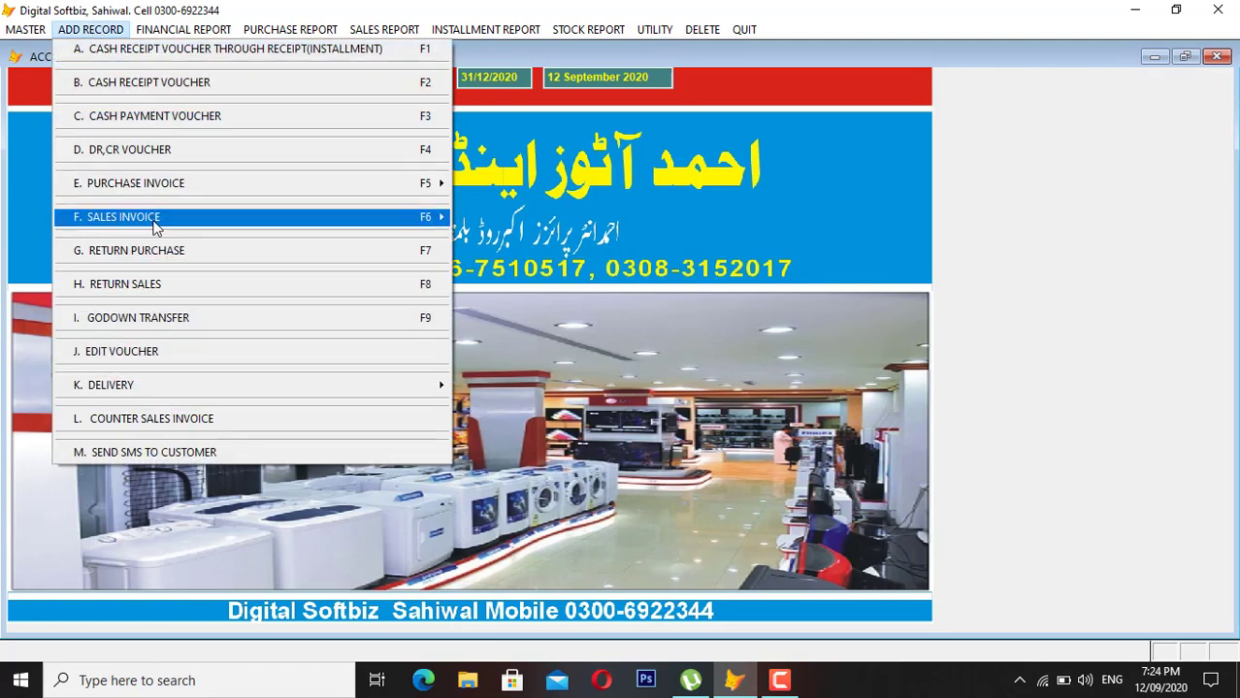
{"action": "mouse_move", "coordinate": [290, 215]}
{"action": "left_click", "coordinate": [578, 223]}
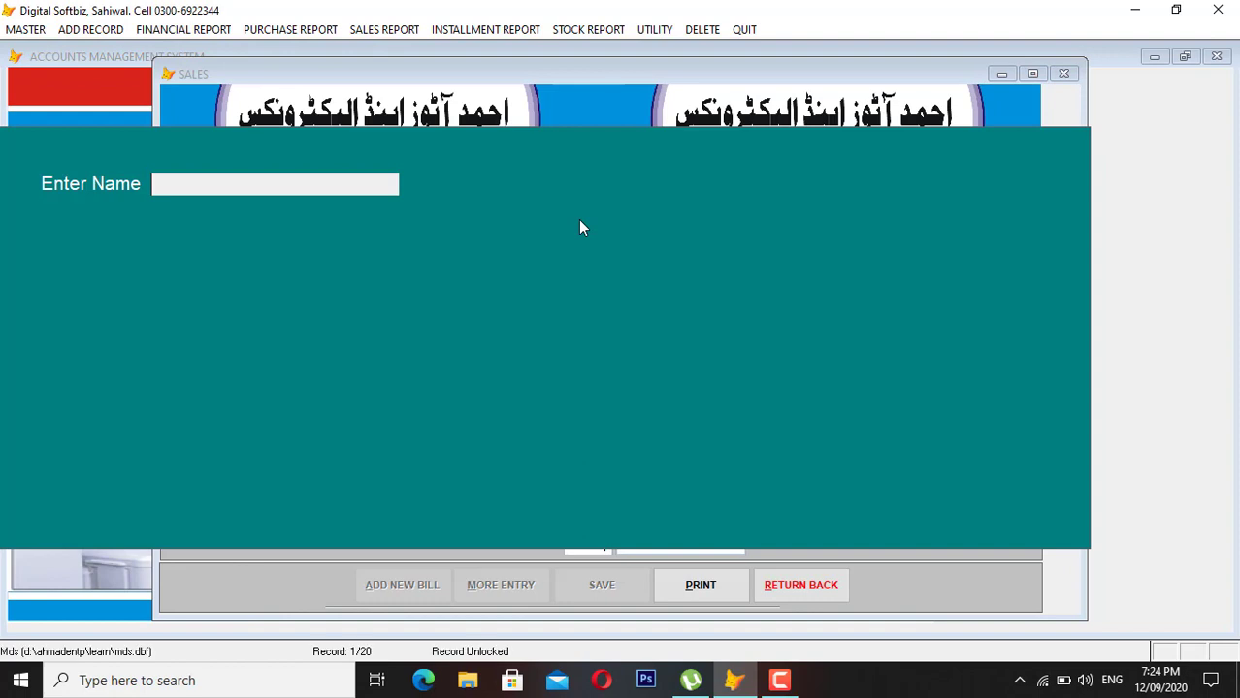
{"action": "type", "text": "NAVE"}
{"action": "key", "text": "Return"}
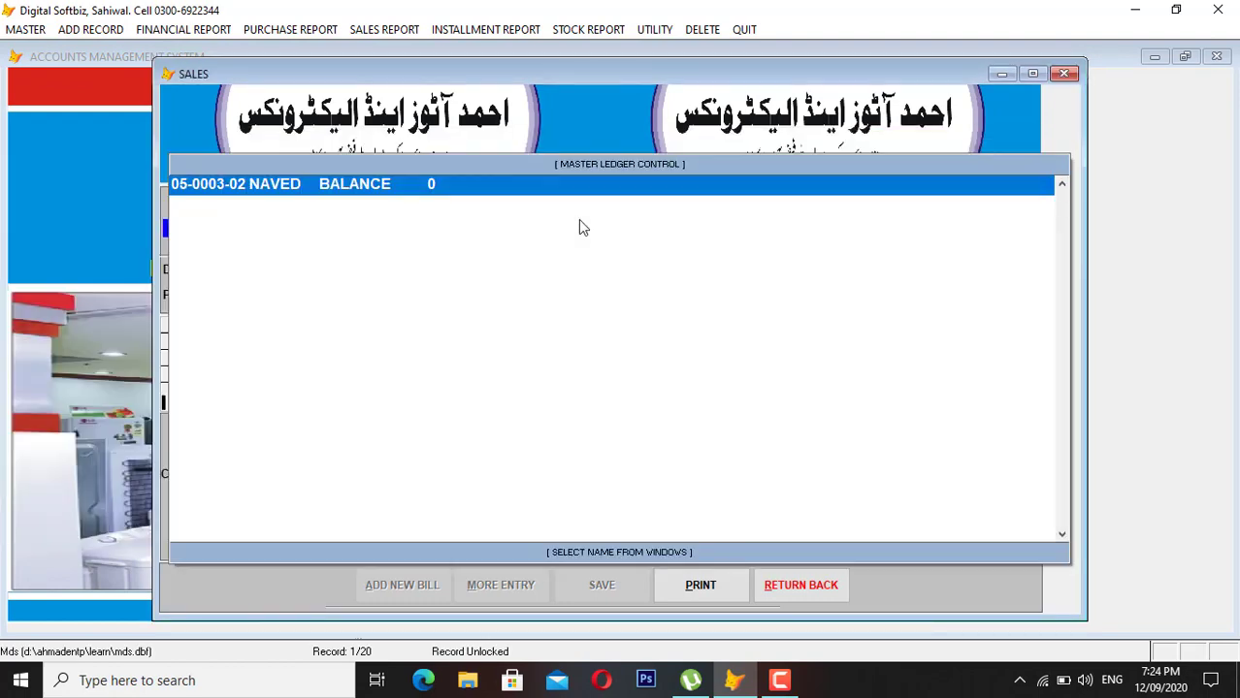
{"action": "key", "text": "Return"}
Add the black ASIA 2020 bike to the invoice with a sale quantity of 1.
{"action": "type", "text": "1 0"}
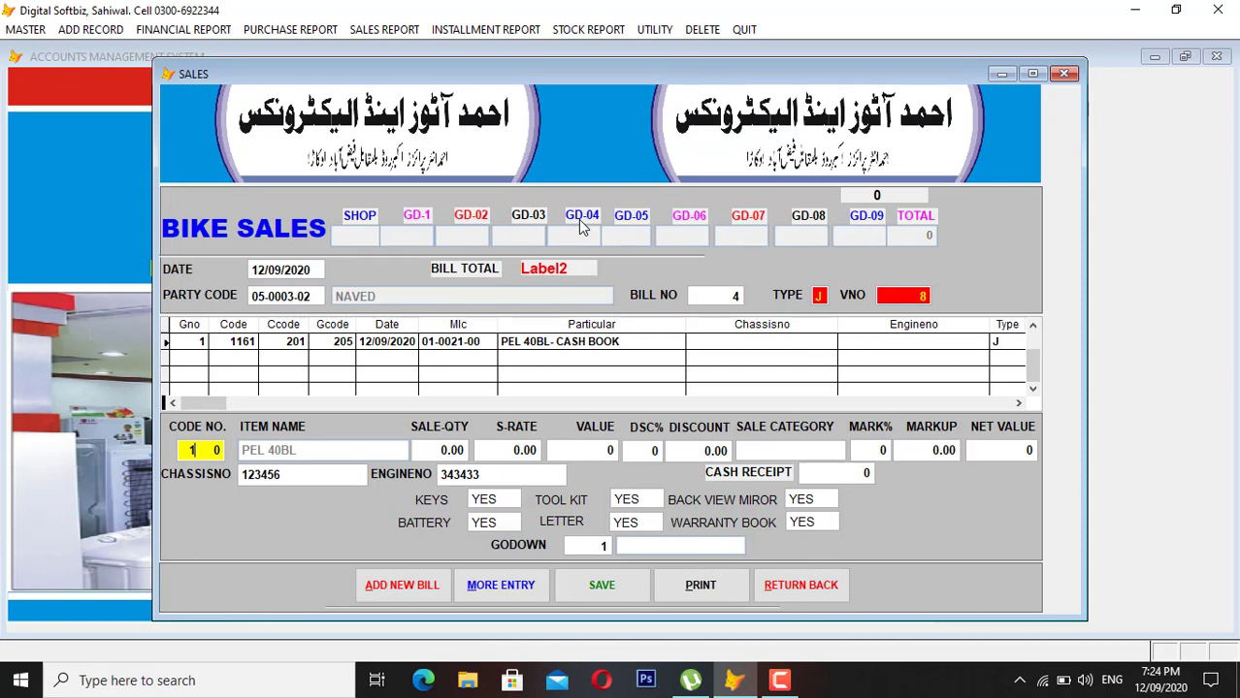
{"action": "key", "text": "Return"}
{"action": "type", "text": "ASI"}
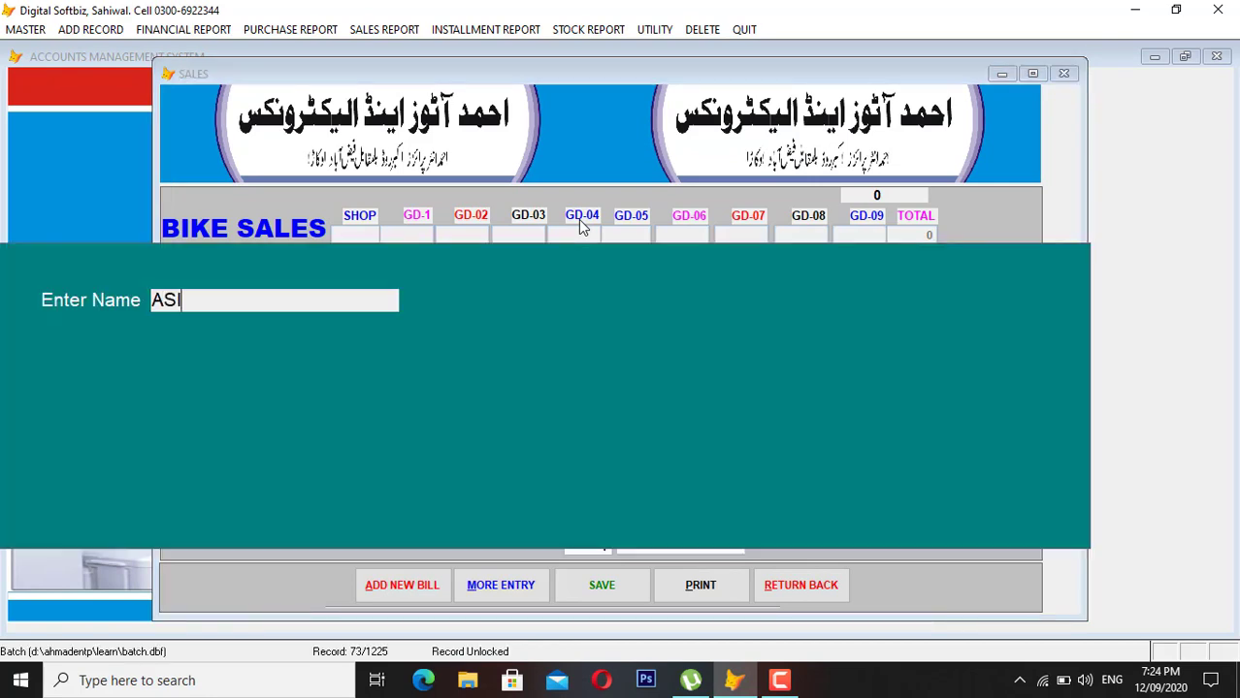
{"action": "type", "text": "A"}
{"action": "key", "text": "Return"}
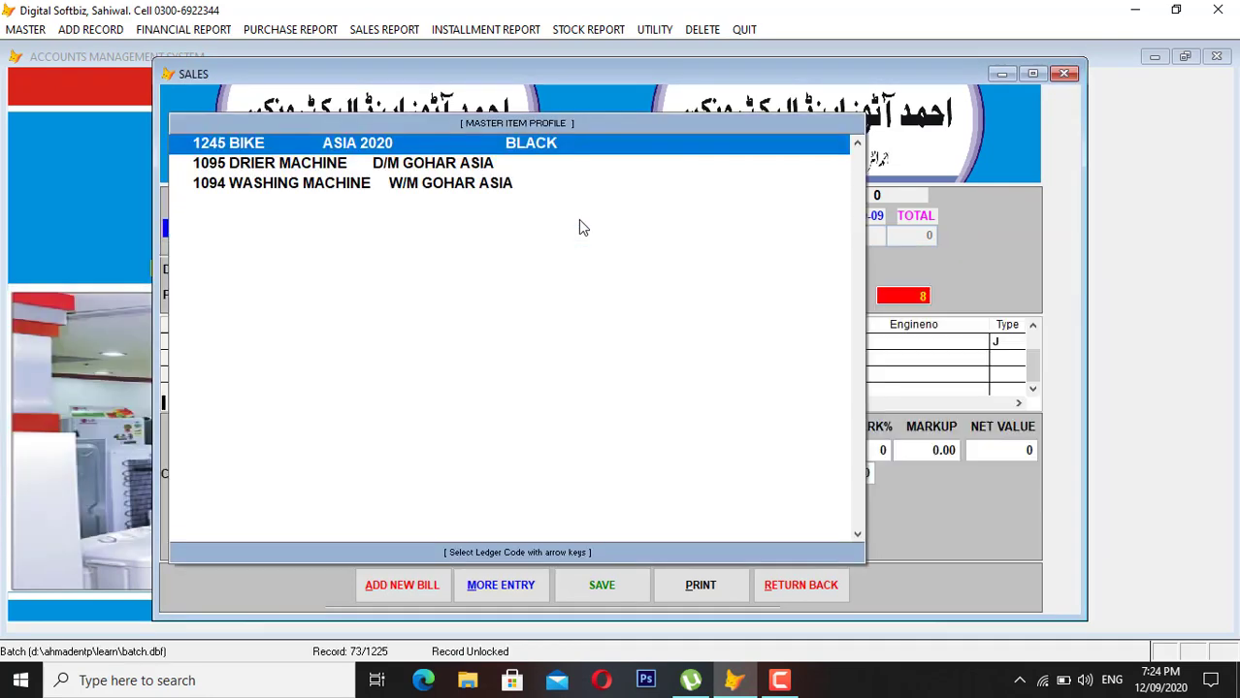
{"action": "key", "text": "Return"}
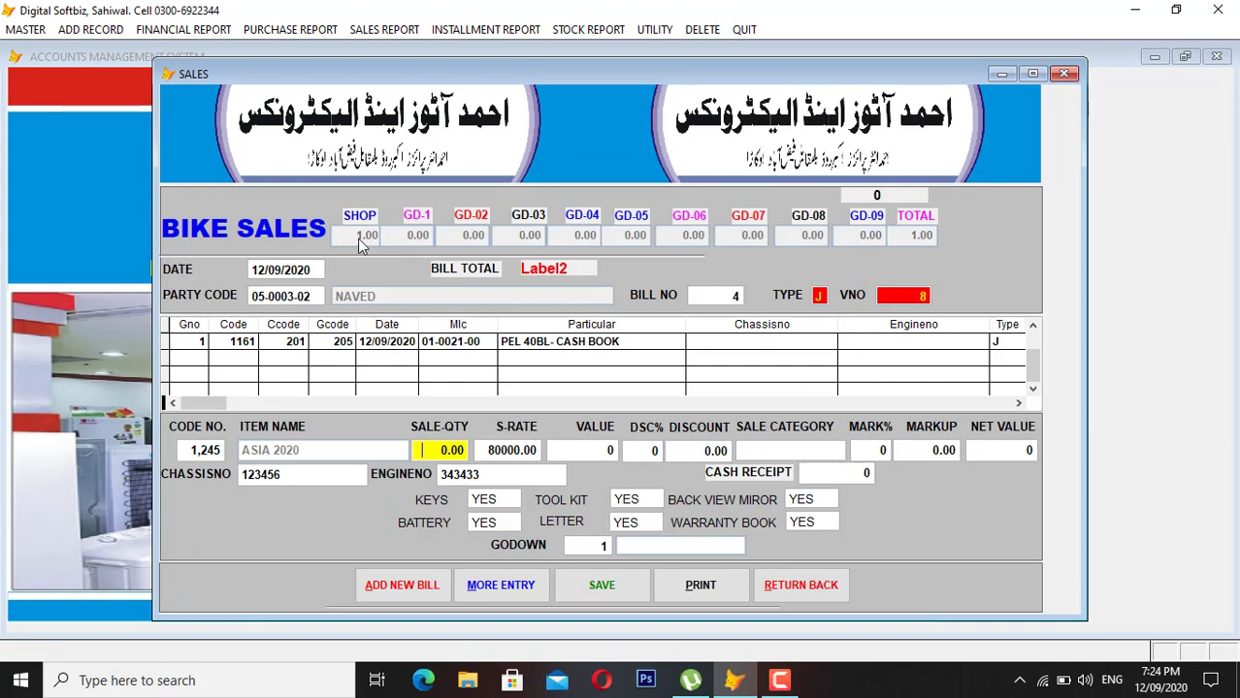
{"action": "type", "text": "1"}
{"action": "key", "text": "Return"}
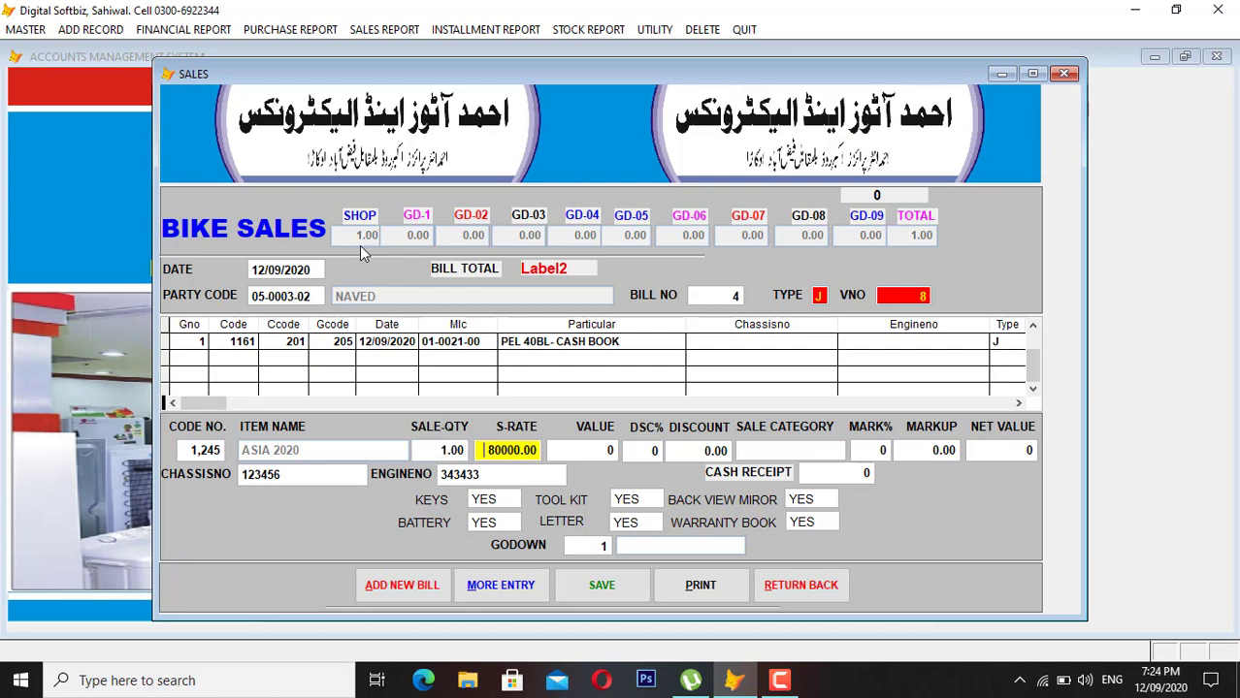
Accept the 80,000 sale rate without a discount and choose CASH SALES as the sale category.
{"action": "key", "text": "Return"}
{"action": "key", "text": "Return"}
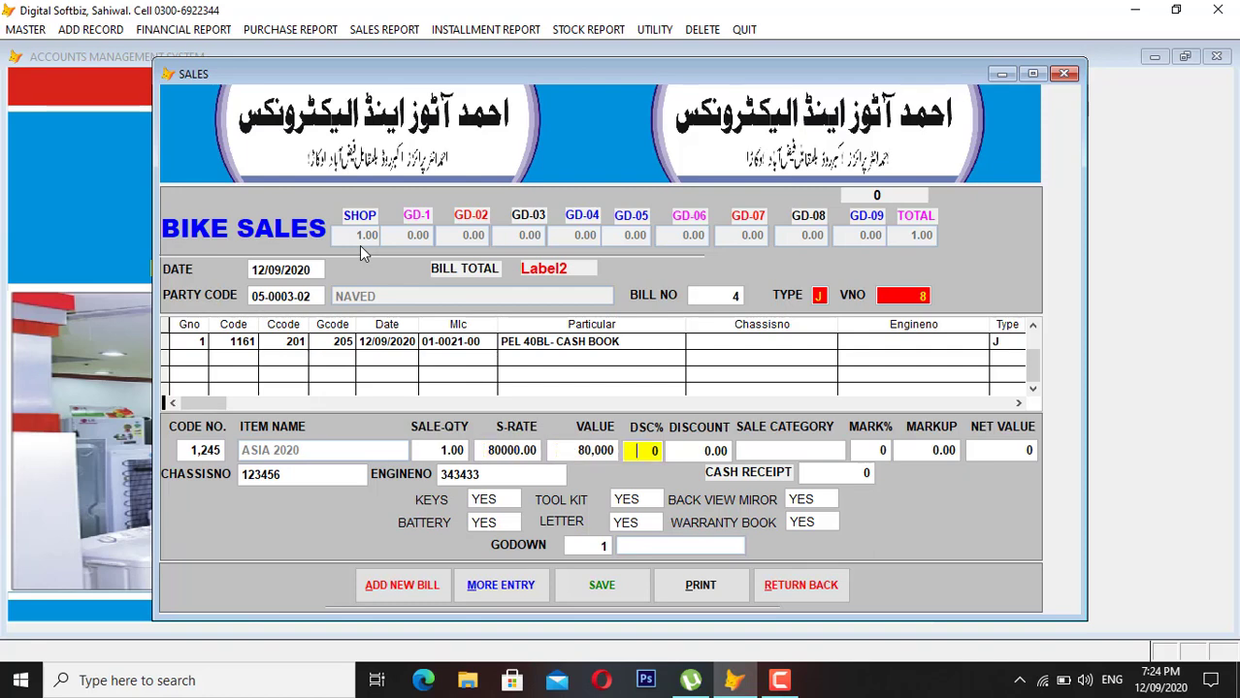
{"action": "key", "text": "Return"}
{"action": "key", "text": "Return"}
{"action": "type", "text": "CAS"}
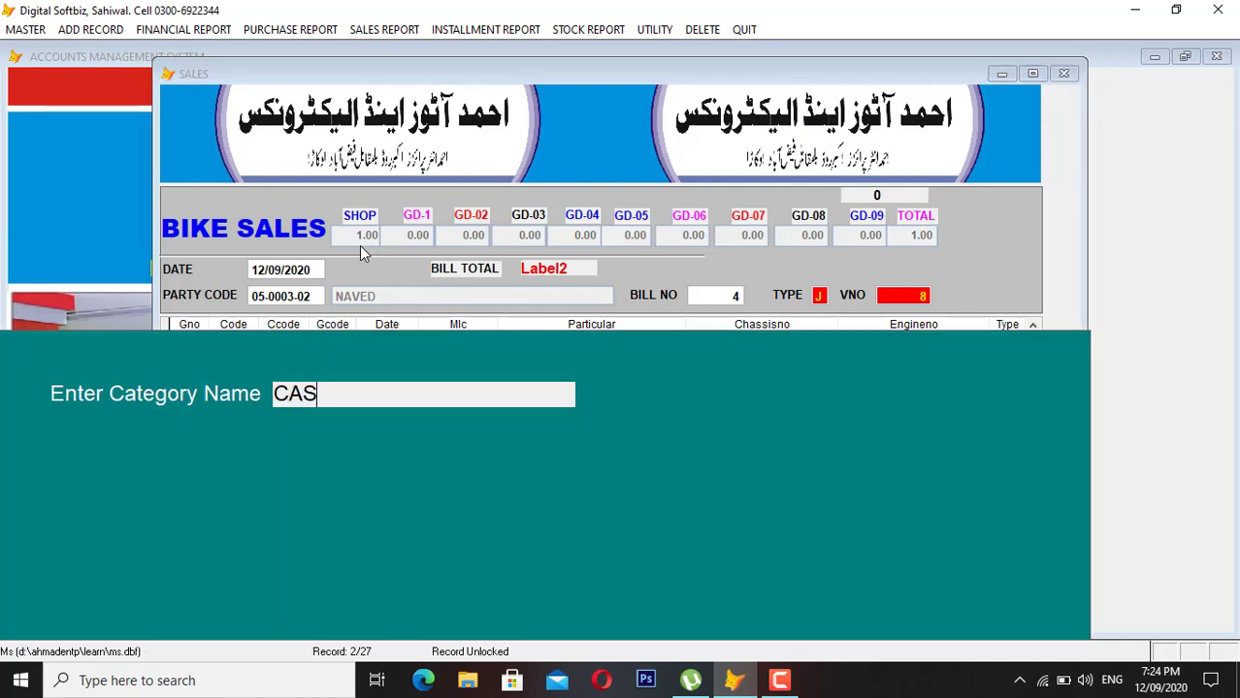
{"action": "key", "text": "Return"}
{"action": "key", "text": "Return"}
{"action": "key", "text": "Return"}
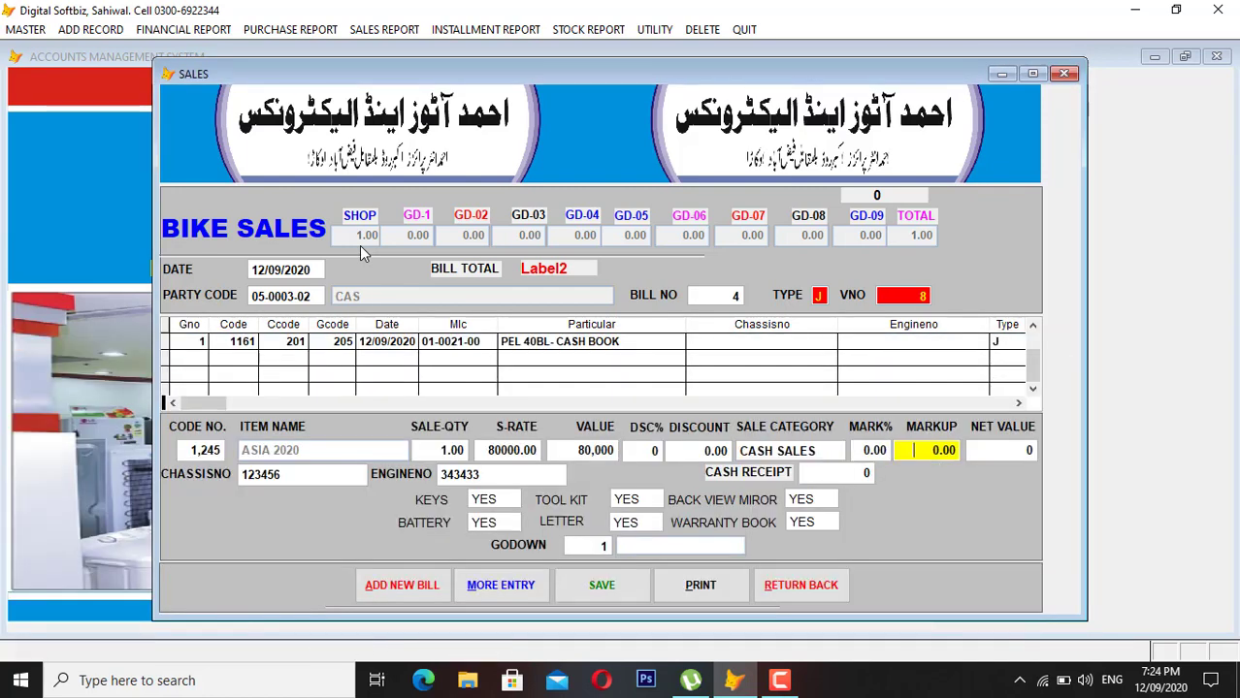
Accept zero markup and chassis number 123456, and try to use engine number 343433 for the bike.
{"action": "key", "text": "Return"}
{"action": "key", "text": "Return"}
{"action": "key", "text": "Return"}
{"action": "key", "text": "Return"}
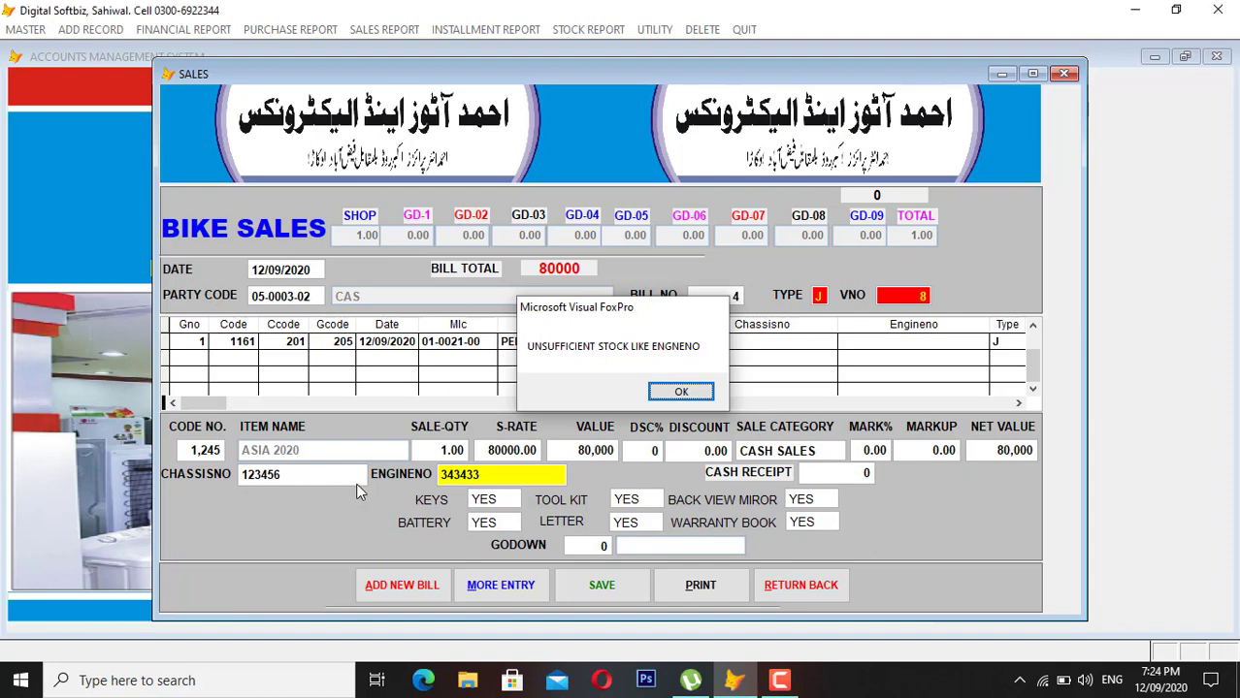
{"action": "key", "text": "Return"}
{"action": "key", "text": "Escape"}
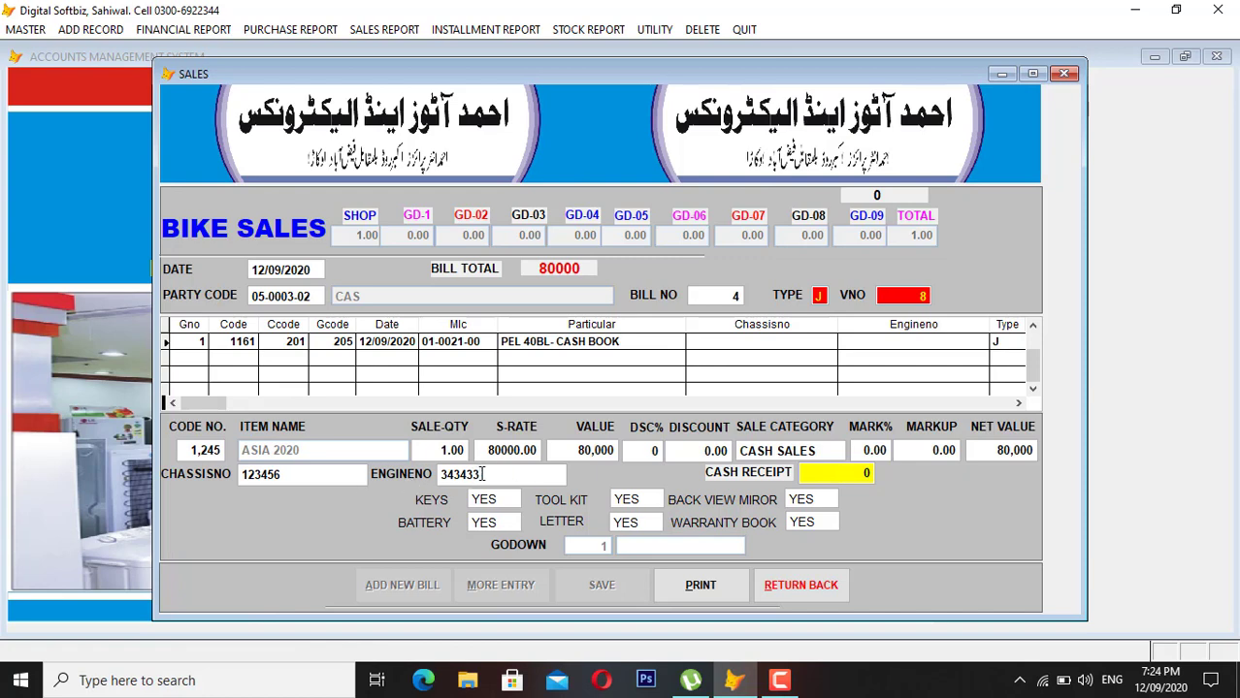
Enter a cash receipt of 10,000, keep the accessory options at YES, and leave the bike sales invoice.
{"action": "type", "text": "10,00"}
{"action": "key", "text": "Return"}
{"action": "key", "text": "Return"}
{"action": "key", "text": "Return"}
{"action": "key", "text": "Return"}
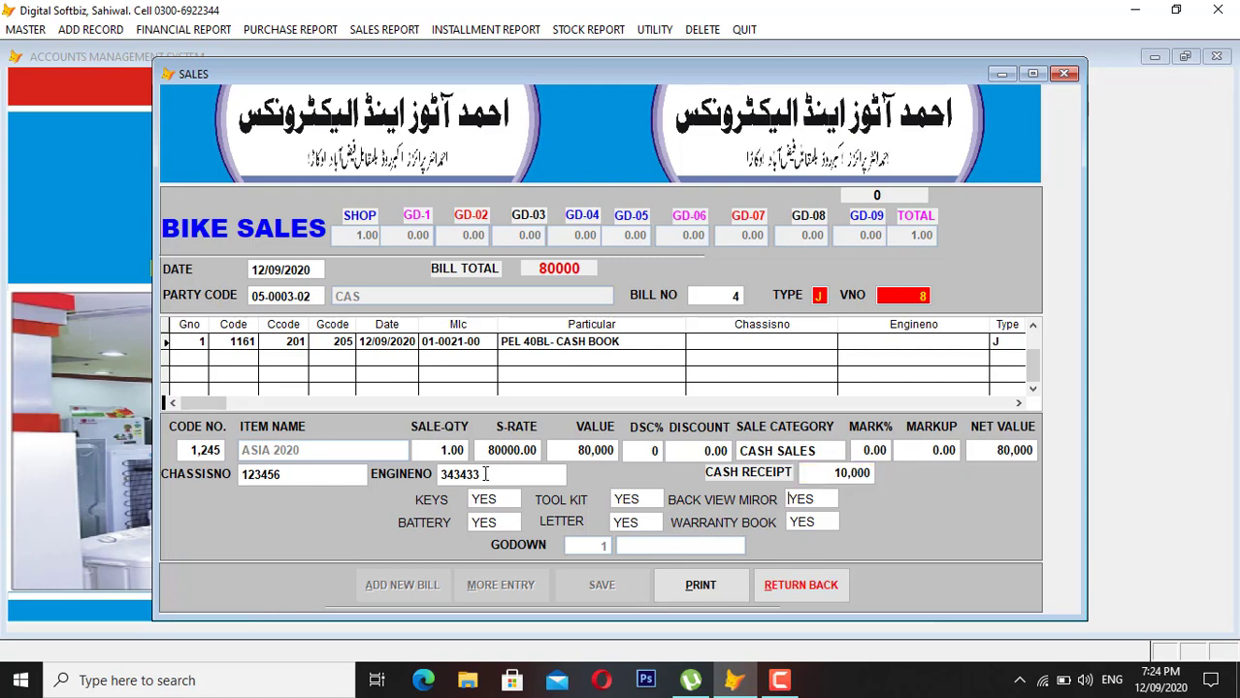
{"action": "key", "text": "Return"}
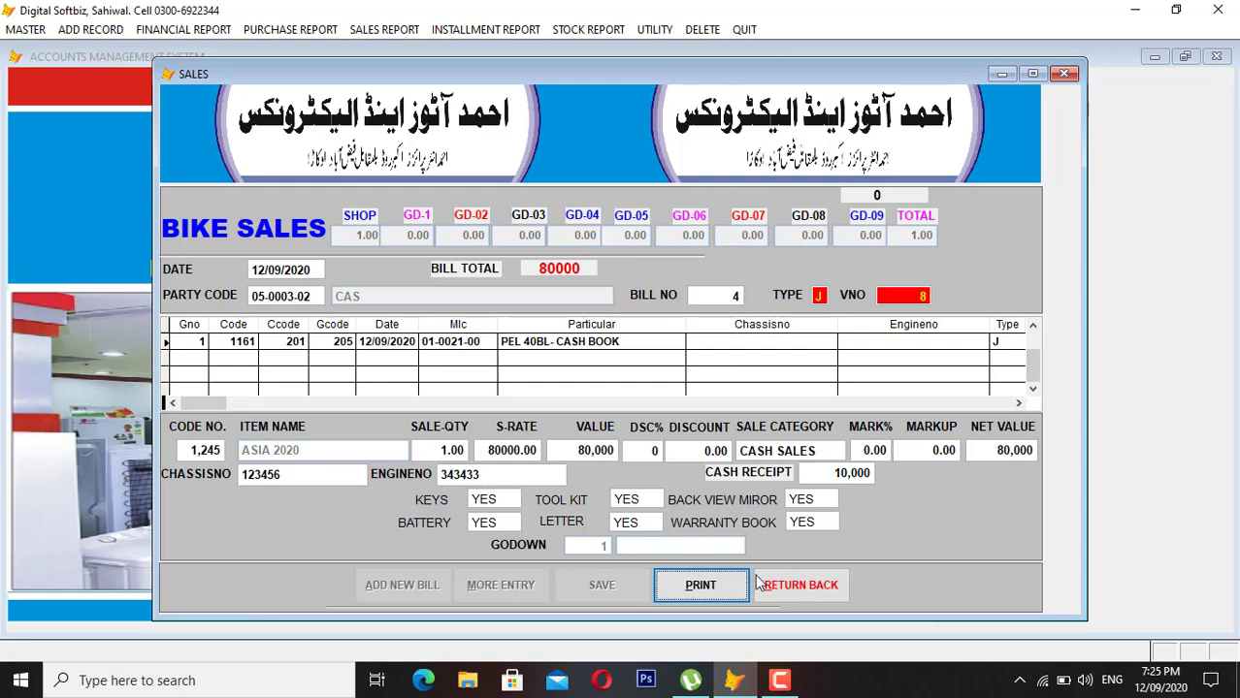
{"action": "left_click", "coordinate": [825, 588]}
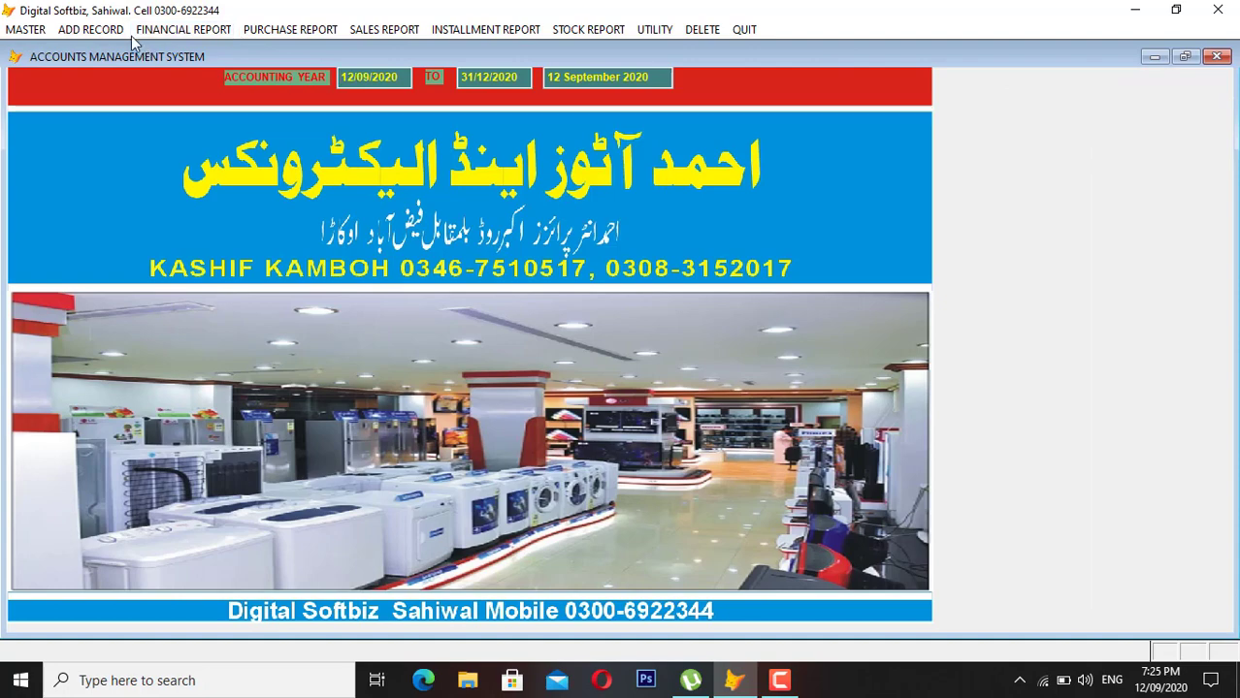
Preview the bike supplier's detailed ledger with a blank start date and check the engine number of the ASIA 2020 bike.
{"action": "left_click", "coordinate": [87, 30]}
{"action": "mouse_move", "coordinate": [157, 34]}
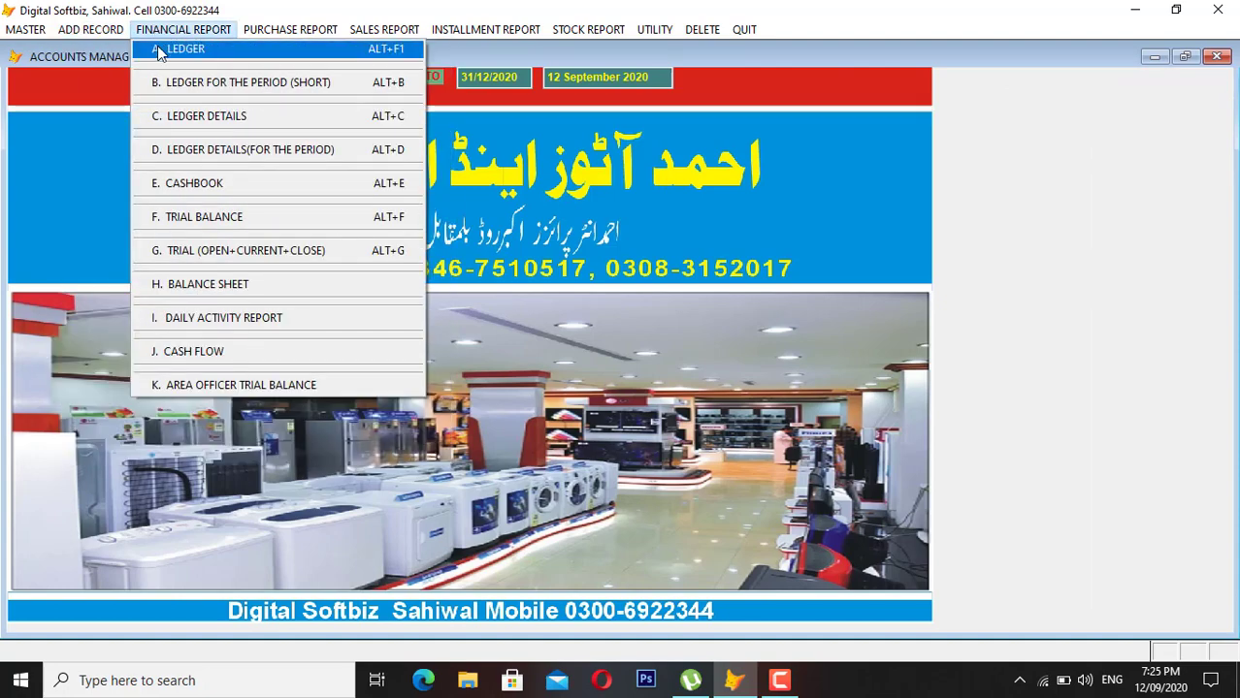
{"action": "left_click", "coordinate": [243, 118]}
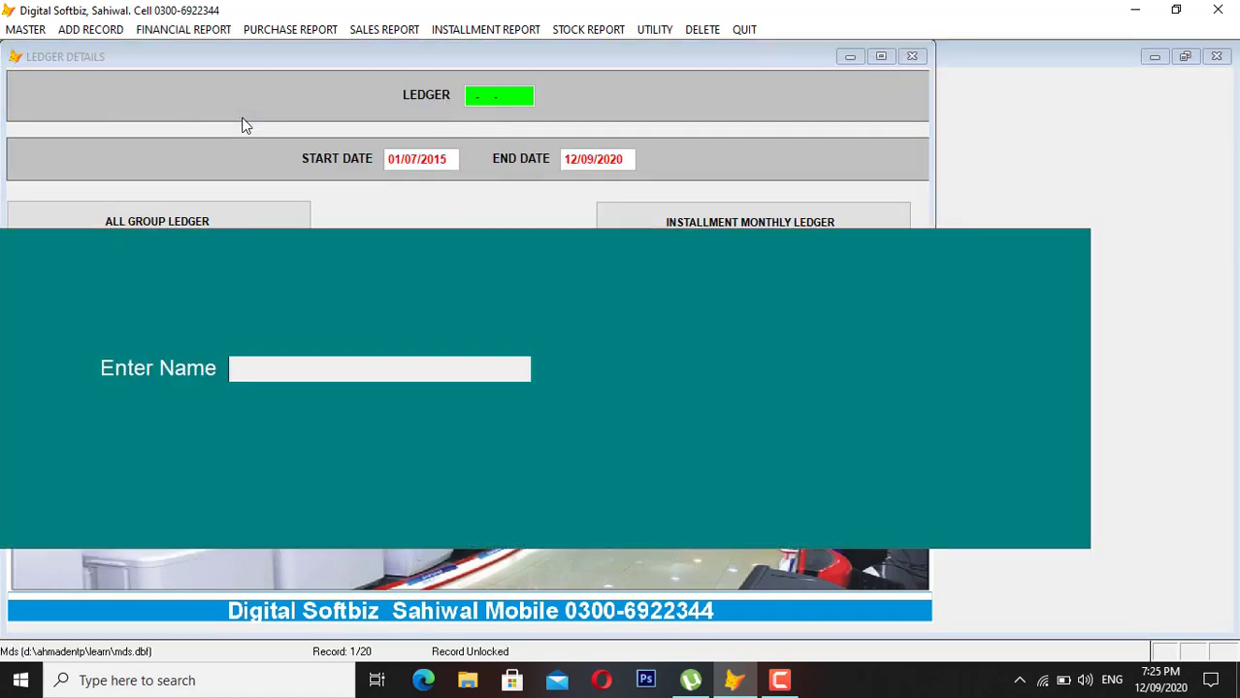
{"action": "type", "text": "NUM"}
{"action": "key", "text": "Return"}
{"action": "key", "text": "Return"}
{"action": "key", "text": "Return"}
{"action": "key", "text": "Return"}
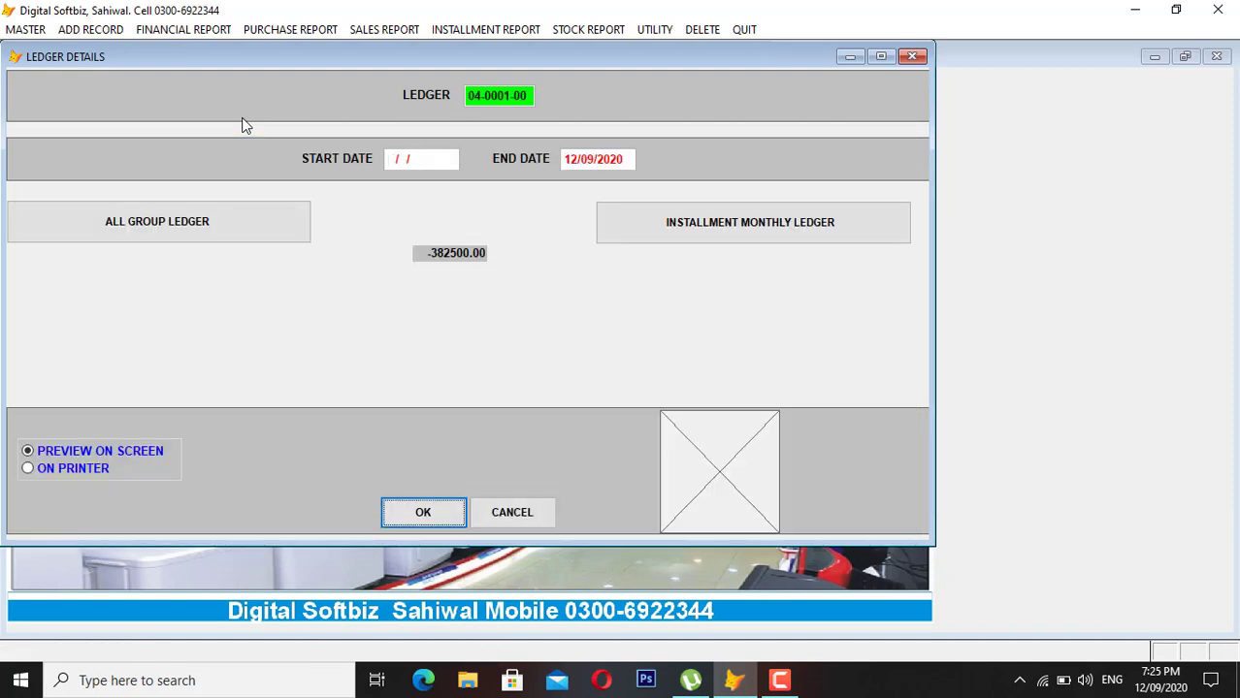
{"action": "key", "text": "Return"}
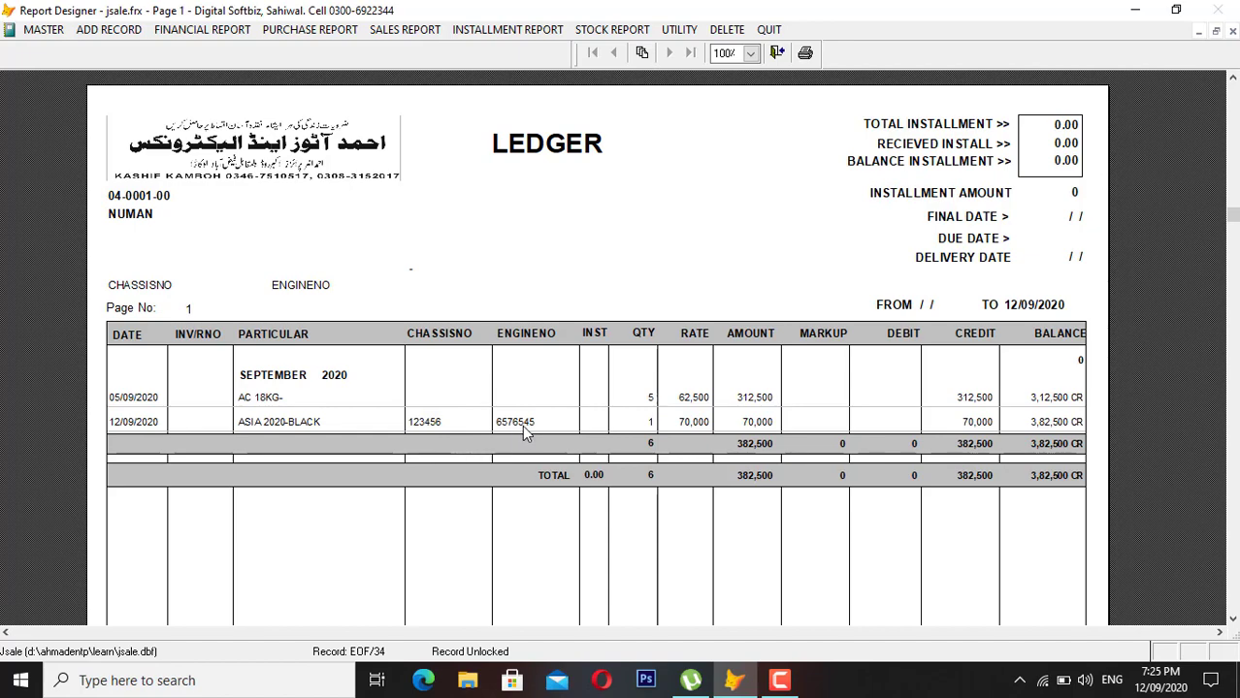
{"action": "scroll", "coordinate": [532, 418], "scroll_direction": "down", "scroll_amount": 3}
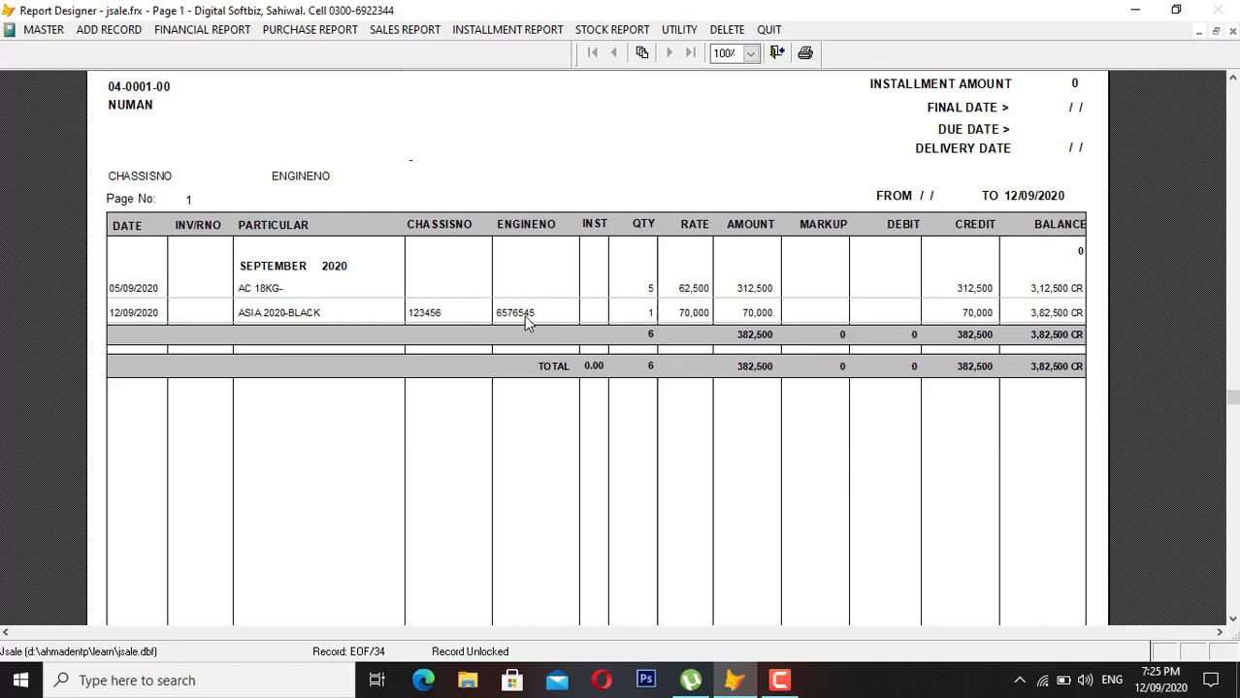
{"action": "key", "text": "Escape"}
Open a new bike sales invoice and select the same installment customer as the party again.
{"action": "left_click", "coordinate": [118, 30]}
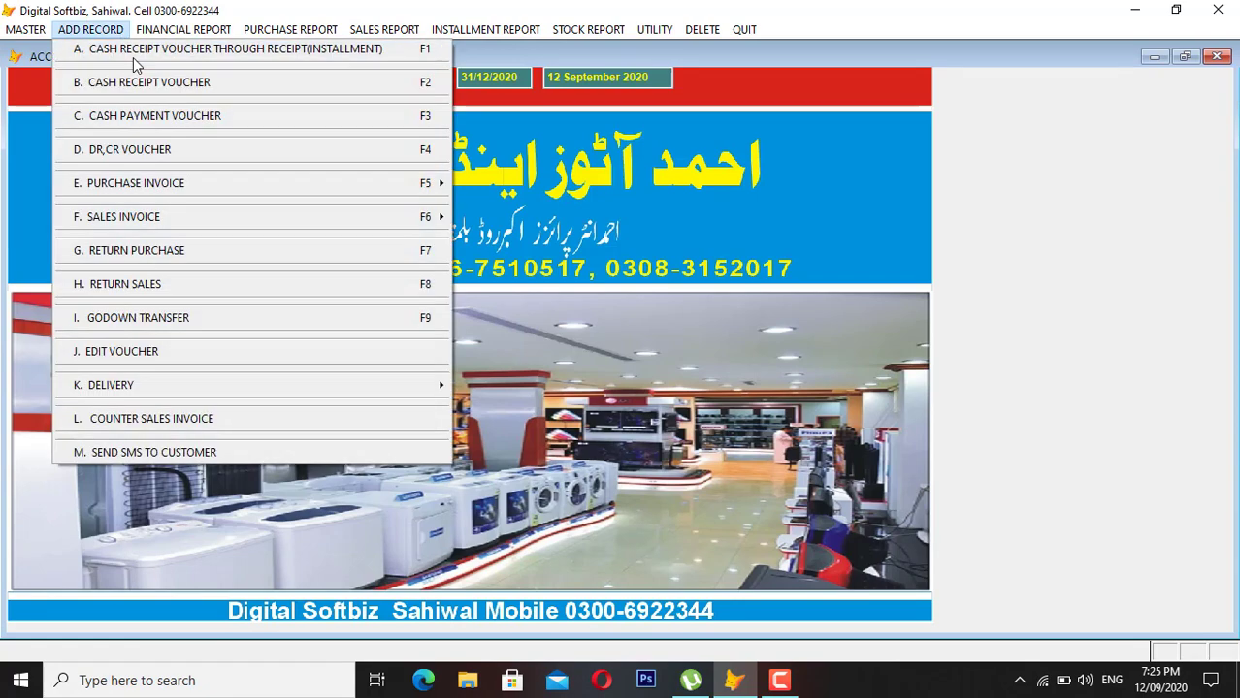
{"action": "mouse_move", "coordinate": [403, 226]}
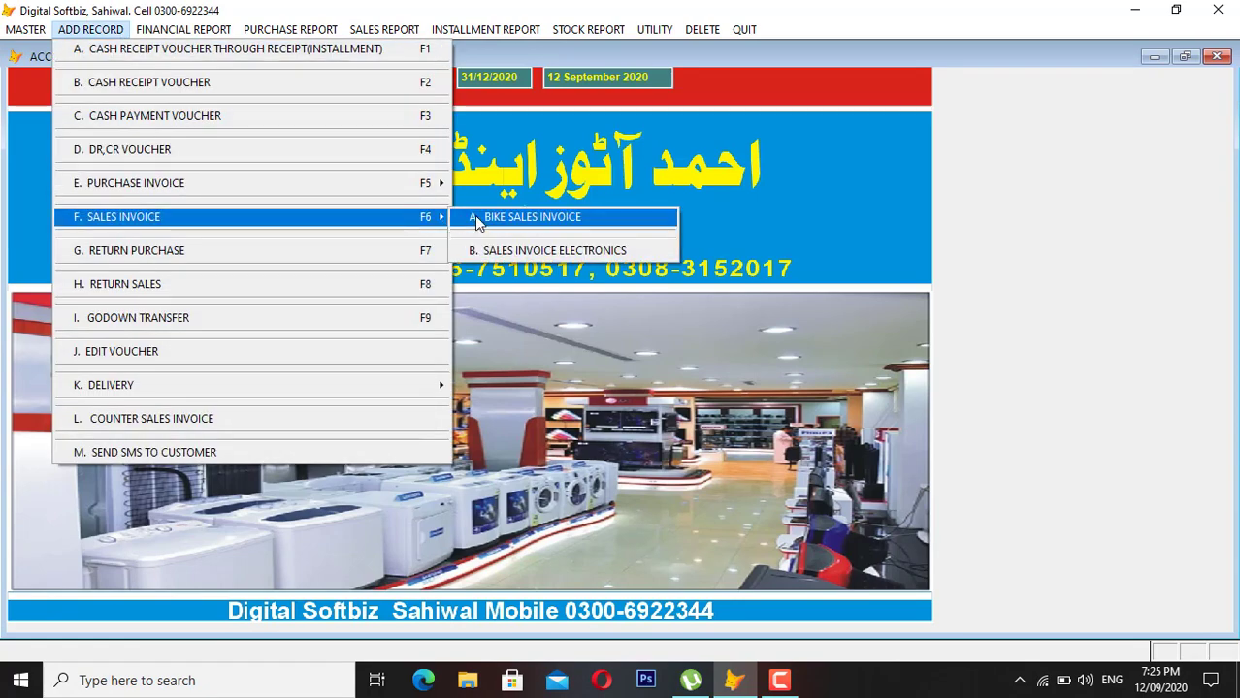
{"action": "left_click", "coordinate": [474, 216]}
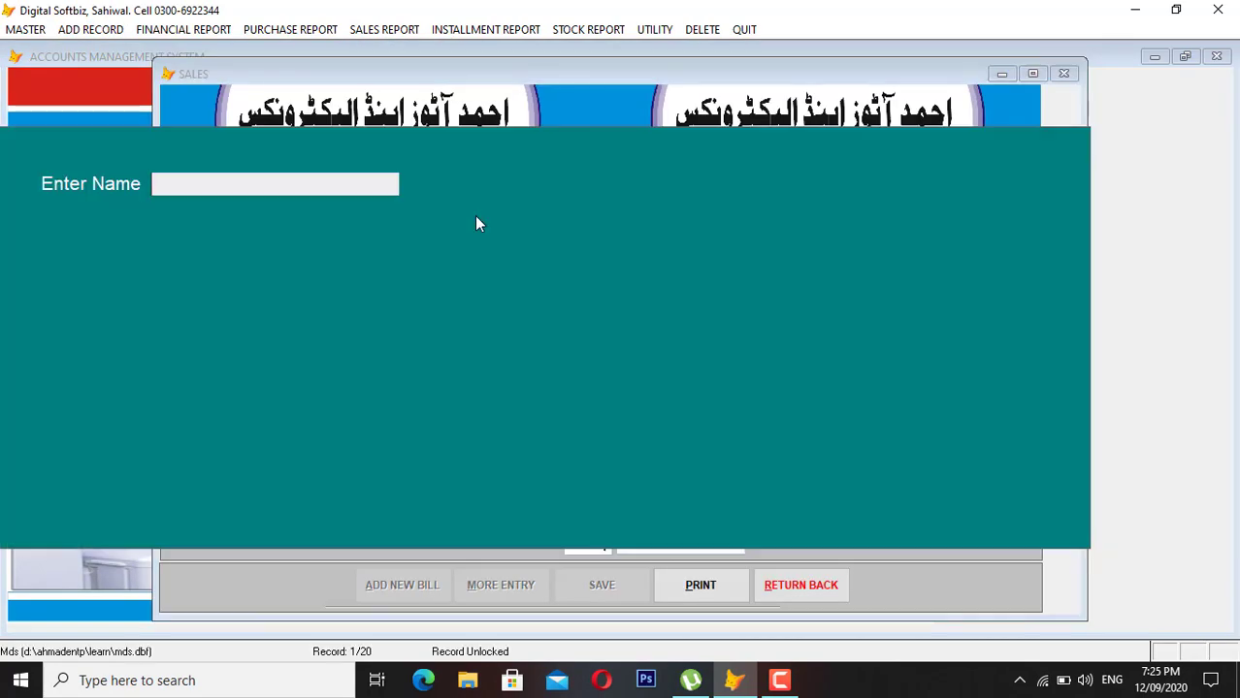
{"action": "type", "text": "NAV"}
{"action": "key", "text": "Return"}
{"action": "key", "text": "Return"}
{"action": "key", "text": "Return"}
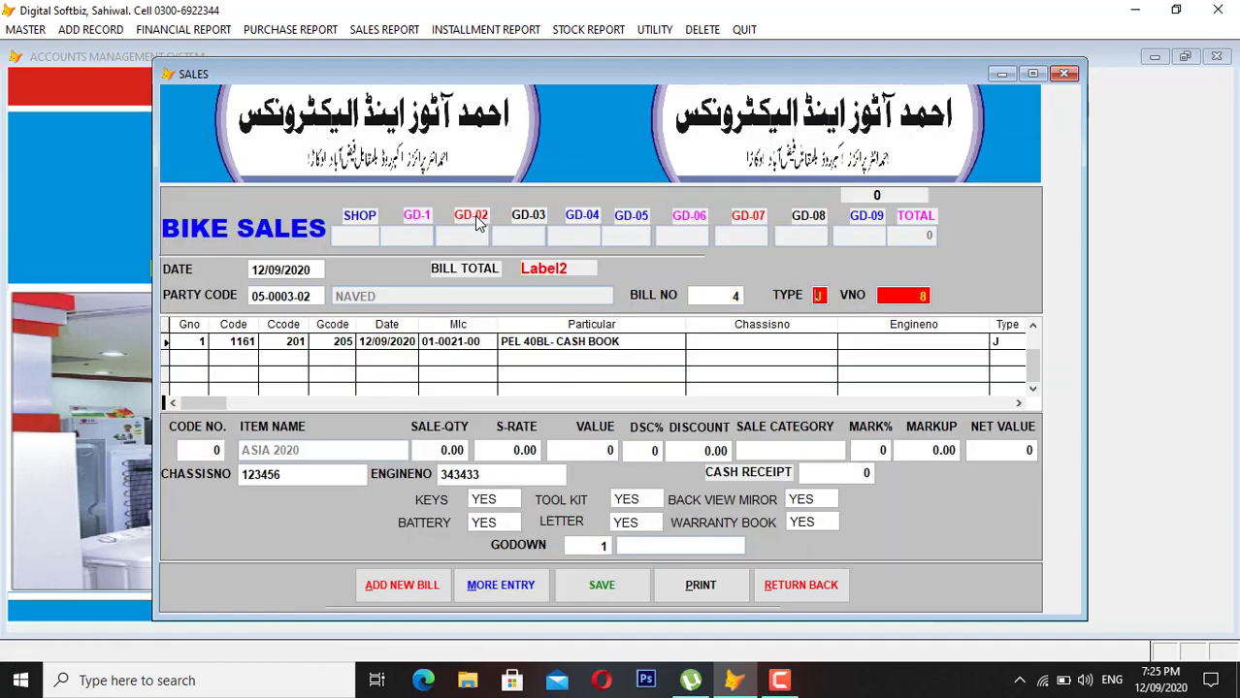
Select the ASIA 2020 bike as the invoice item and set its sale quantity to 1.
{"action": "key", "text": "Return"}
{"action": "type", "text": "ASIA"}
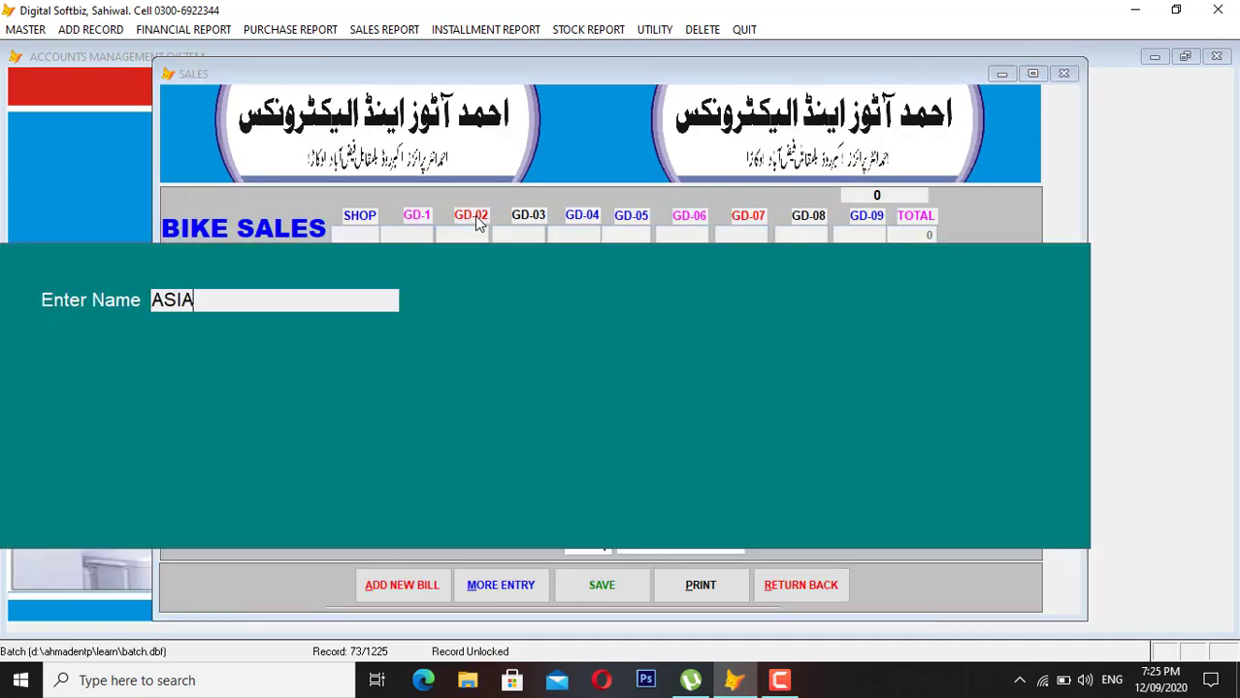
{"action": "key", "text": "Return"}
{"action": "key", "text": "Return"}
{"action": "key", "text": "Return"}
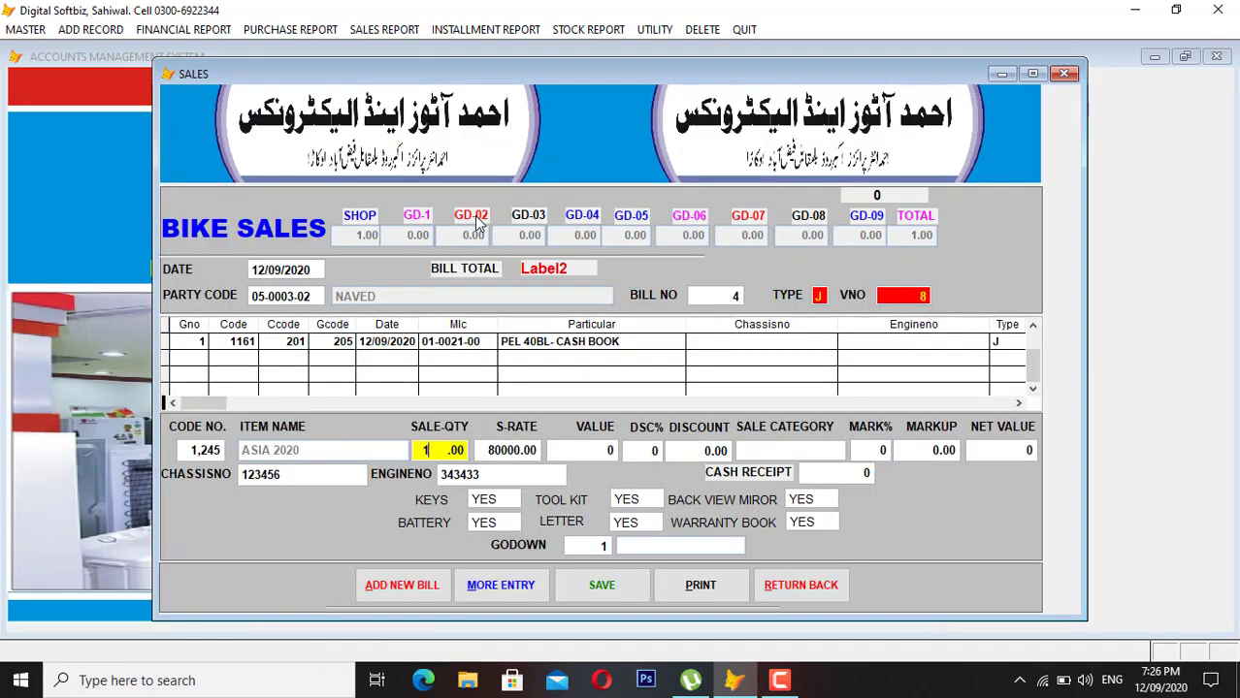
{"action": "key", "text": "Return"}
Keep the bike's 80,000 rate with no discount and set the sale category to CASH SALES.
{"action": "key", "text": "Return"}
{"action": "key", "text": "Return"}
{"action": "key", "text": "Return"}
{"action": "key", "text": "Return"}
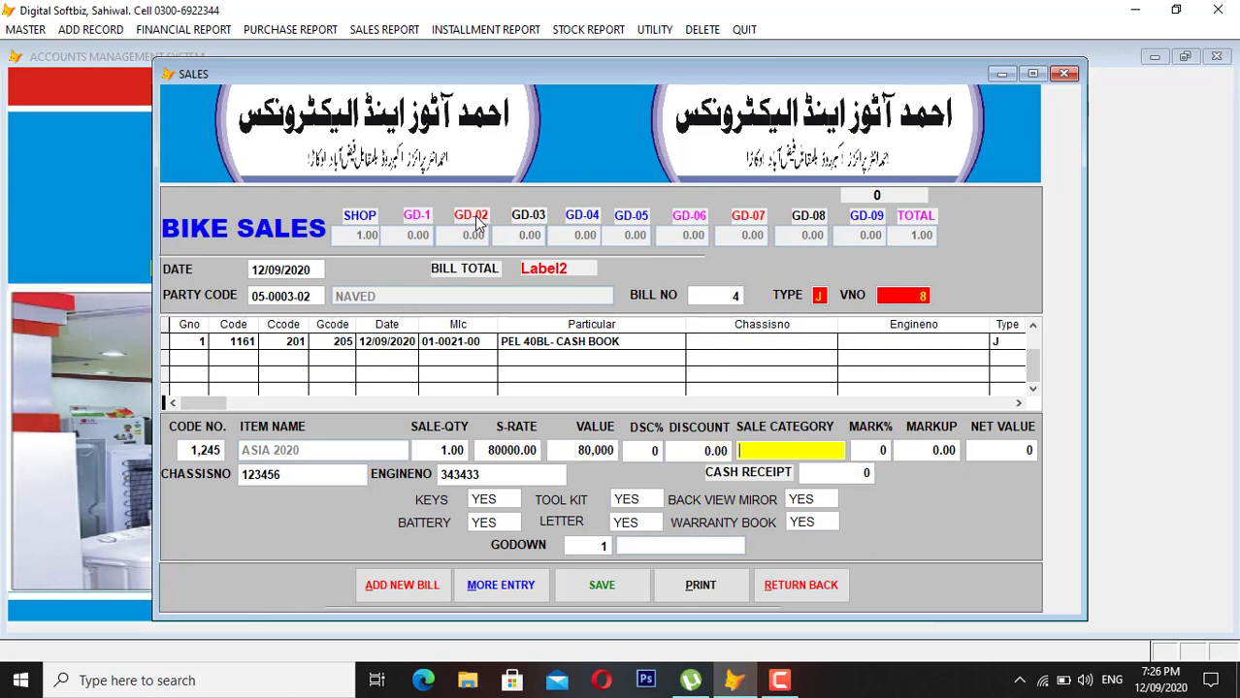
{"action": "type", "text": "CAS"}
{"action": "key", "text": "Return"}
{"action": "key", "text": "Return"}
{"action": "key", "text": "Return"}
{"action": "key", "text": "Return"}
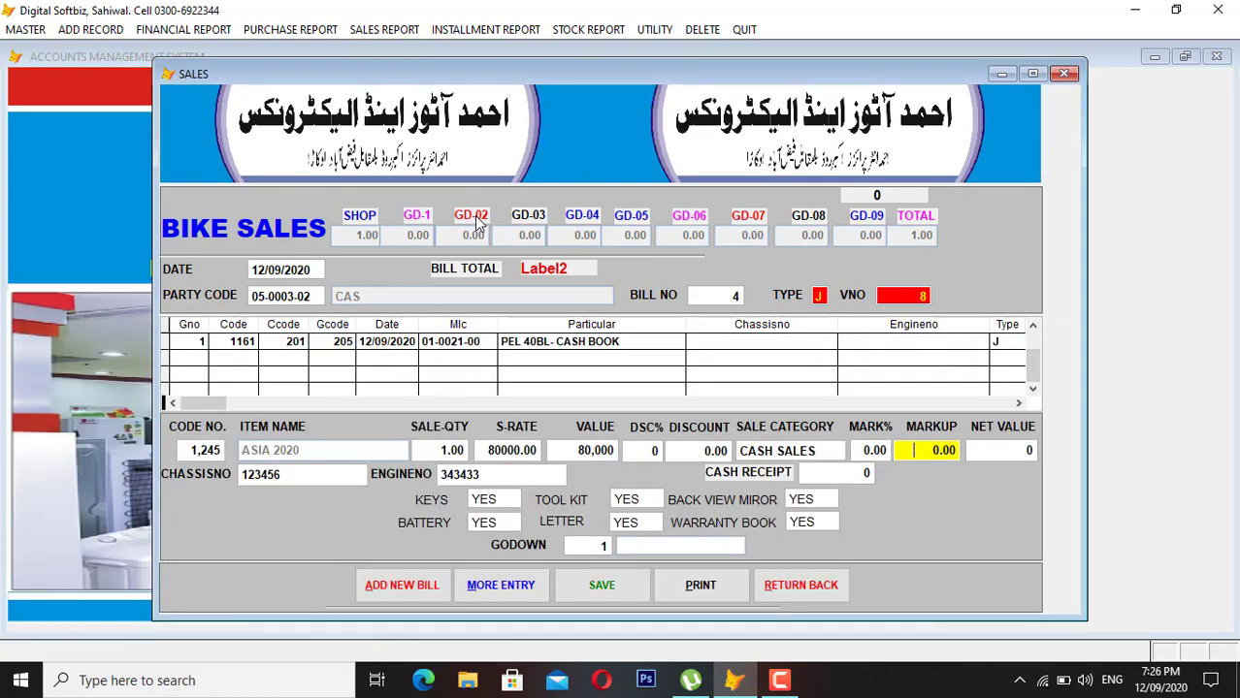
Accept zero markup and chassis number 123456, and set the engine number to 6576545.
{"action": "key", "text": "Return"}
{"action": "key", "text": "Return"}
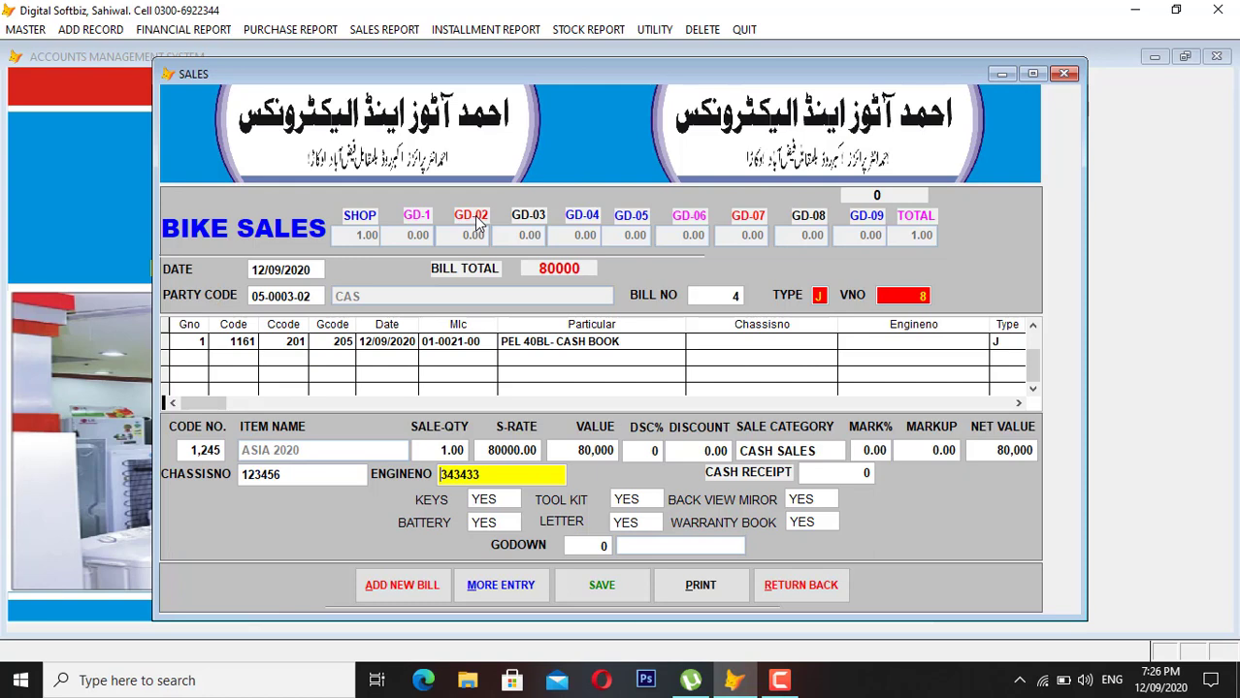
{"action": "key", "text": "ctrl+a"}
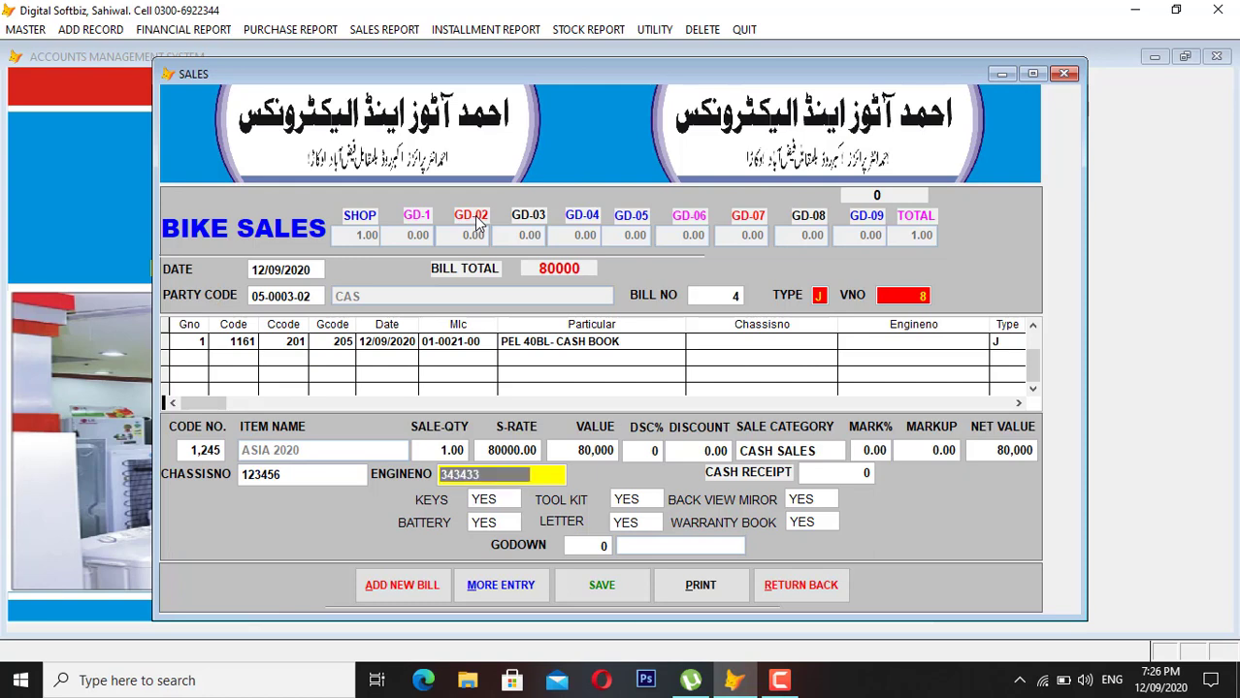
{"action": "type", "text": "6576545"}
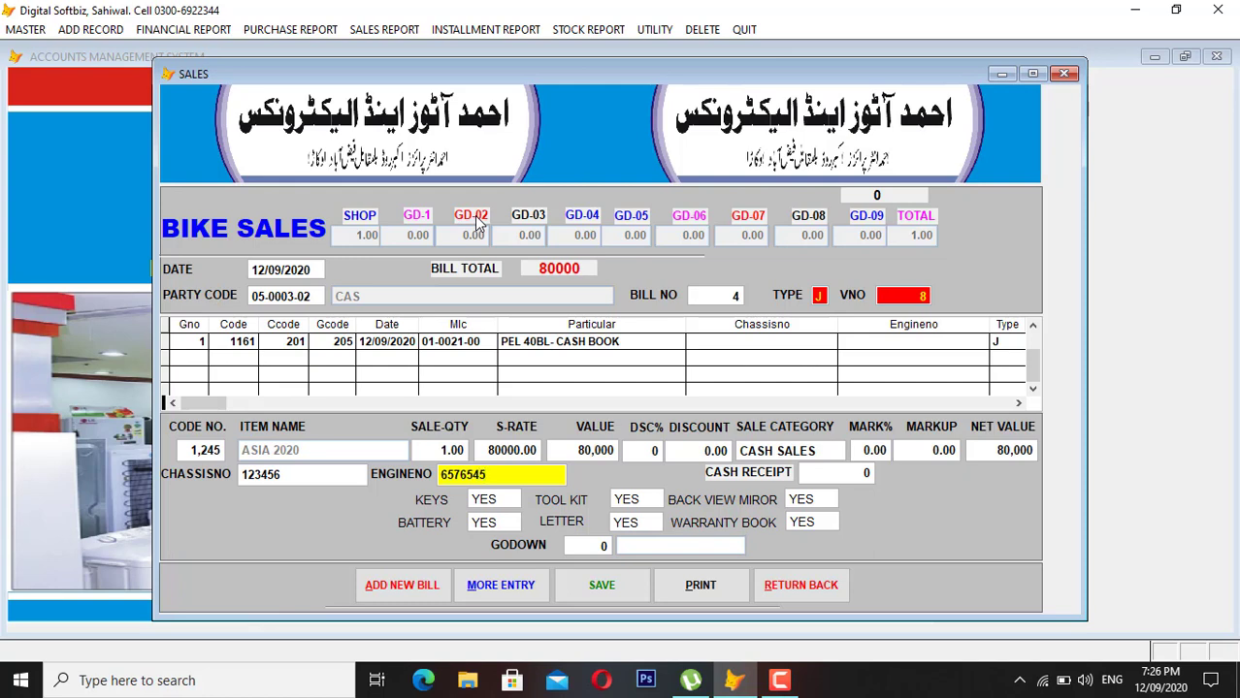
Complete the bike invoice with a 10,000 cash receipt, accessories kept at YES and godown 1 SHOP, and save and close it.
{"action": "key", "text": "Return"}
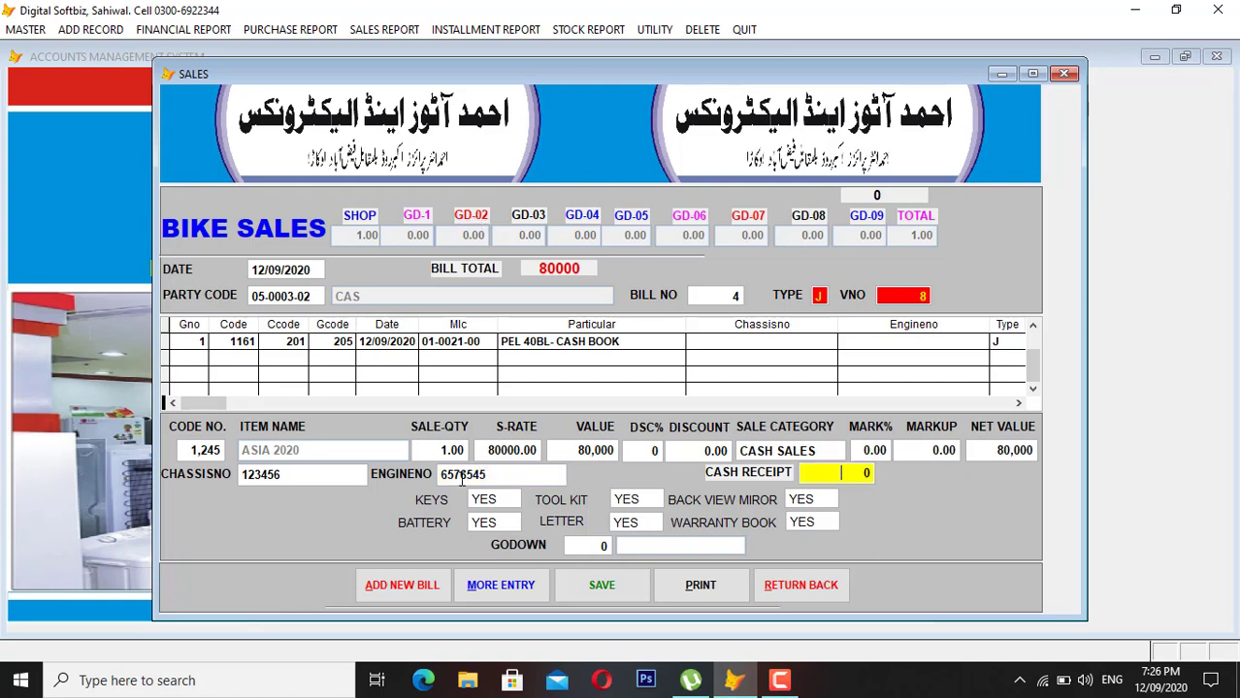
{"action": "type", "text": "100,00"}
{"action": "key", "text": "Return"}
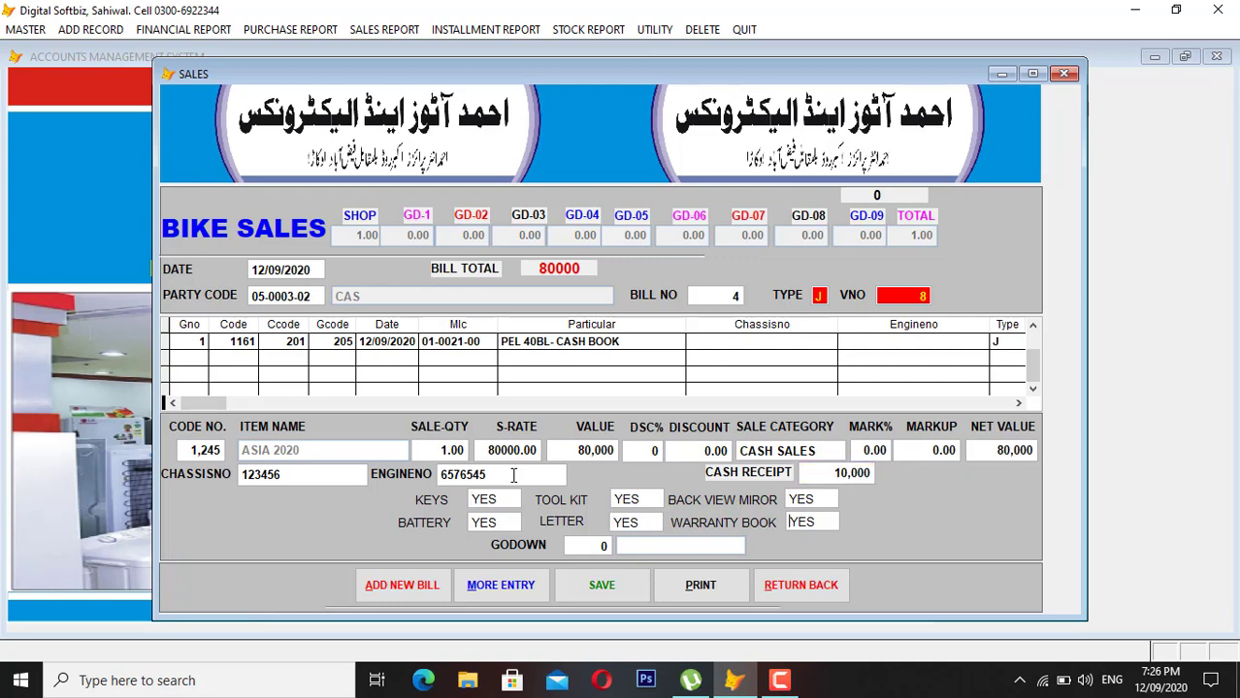
{"action": "key", "text": "Return"}
{"action": "key", "text": "Return"}
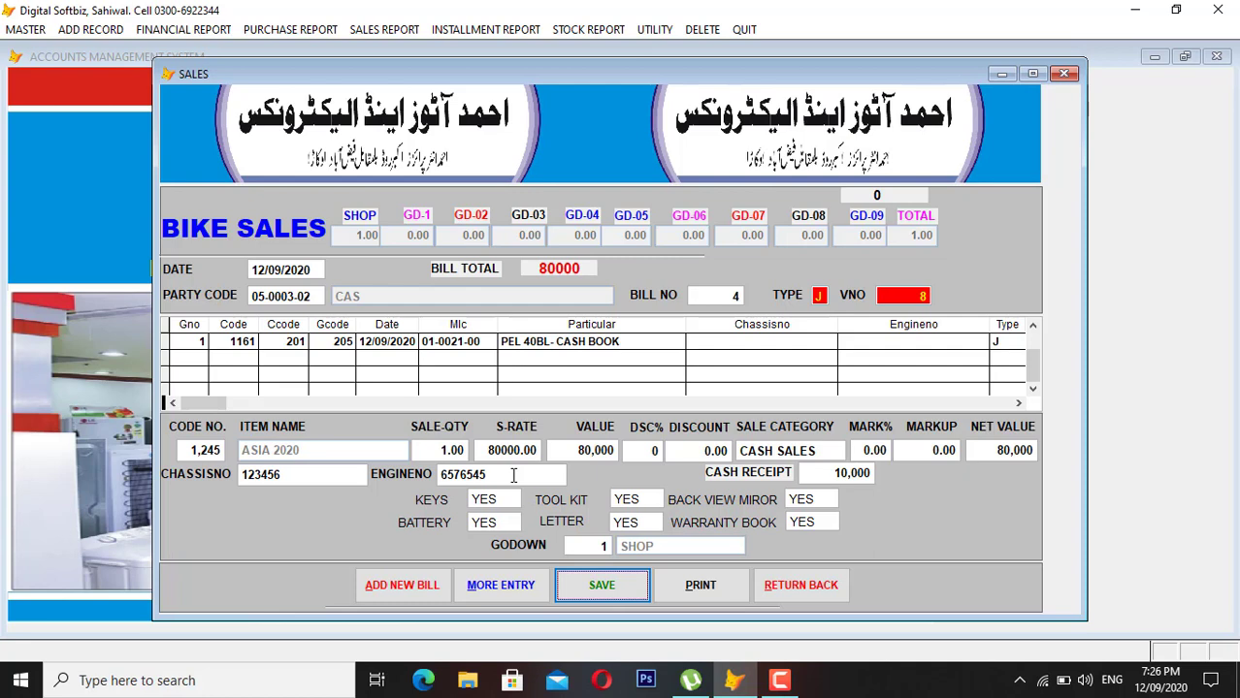
{"action": "key", "text": "Return"}
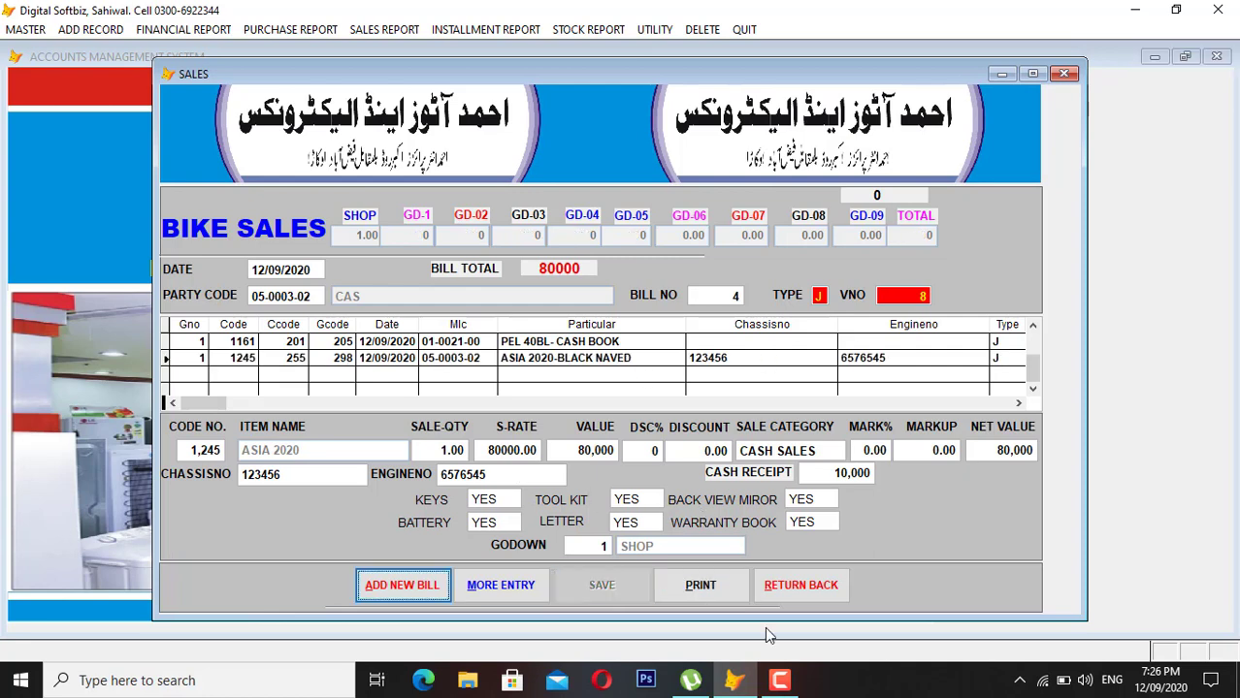
{"action": "left_click", "coordinate": [805, 589]}
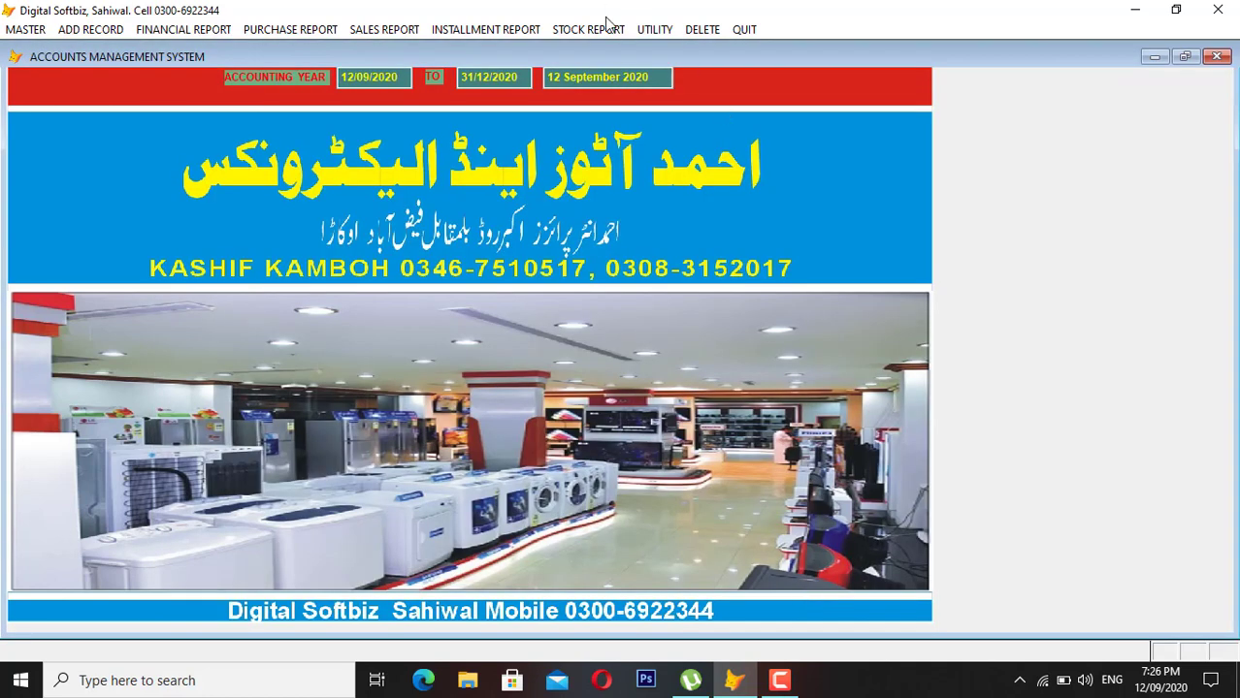
Preview the stock report up to 12/09/2020 on screen and close it.
{"action": "left_click", "coordinate": [609, 24]}
{"action": "left_click", "coordinate": [642, 116]}
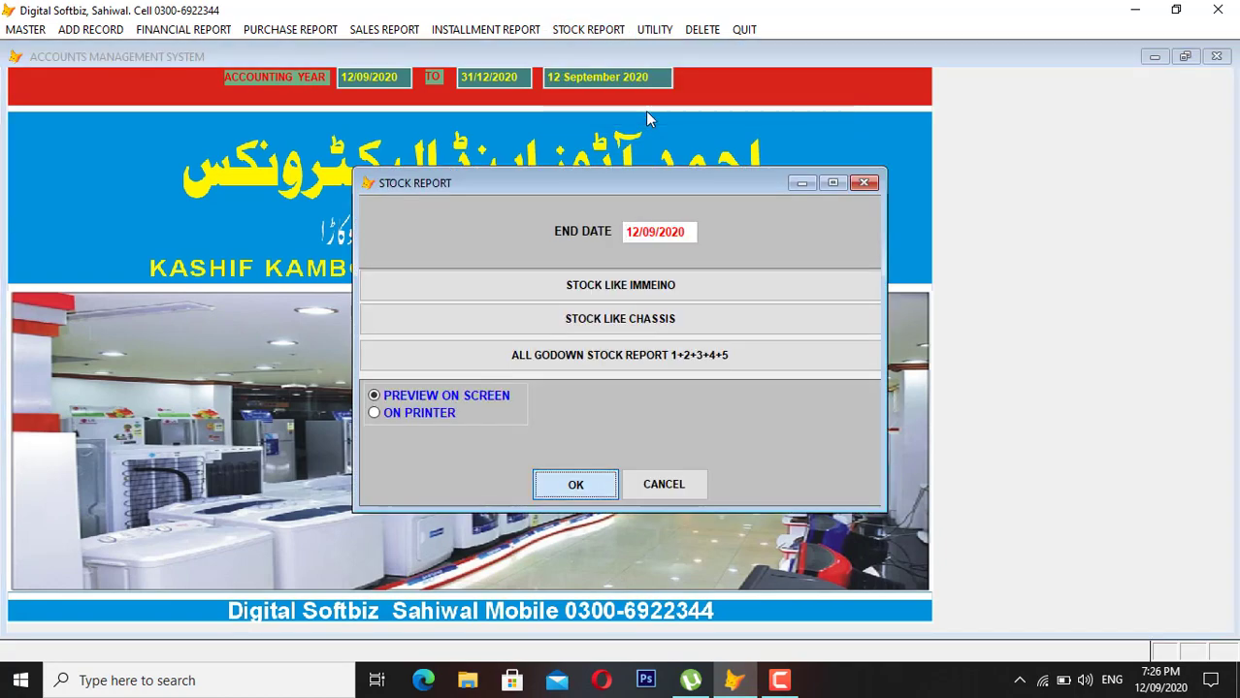
{"action": "key", "text": "Return"}
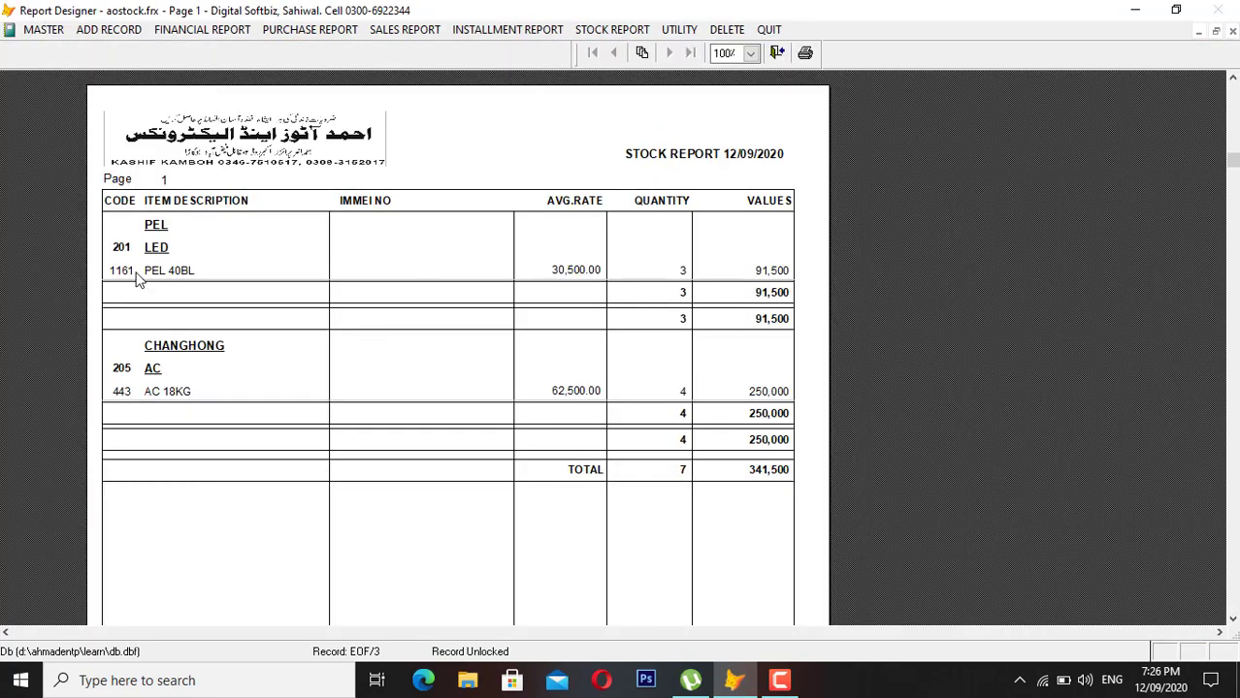
{"action": "key", "text": "Escape"}
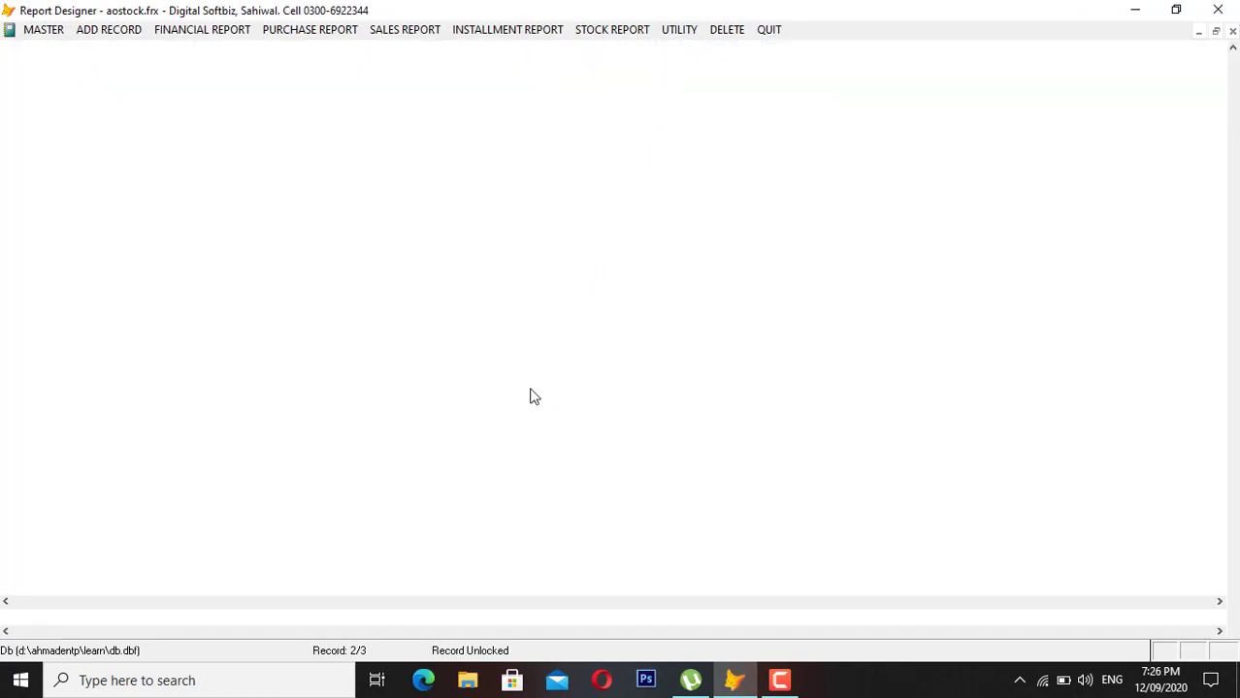
Preview the bike customer's ledger from 01/07/2015 to 12/09/2020 on screen and close it.
{"action": "left_click", "coordinate": [199, 35]}
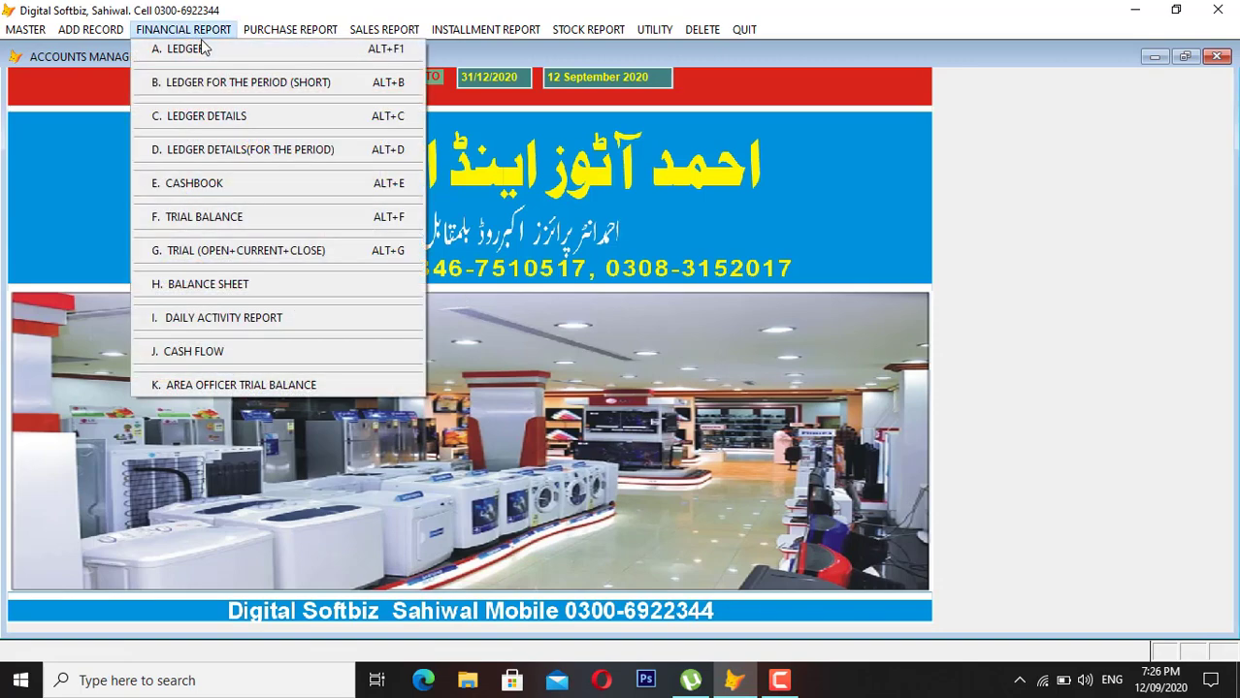
{"action": "left_click", "coordinate": [203, 49]}
{"action": "type", "text": "NAV"}
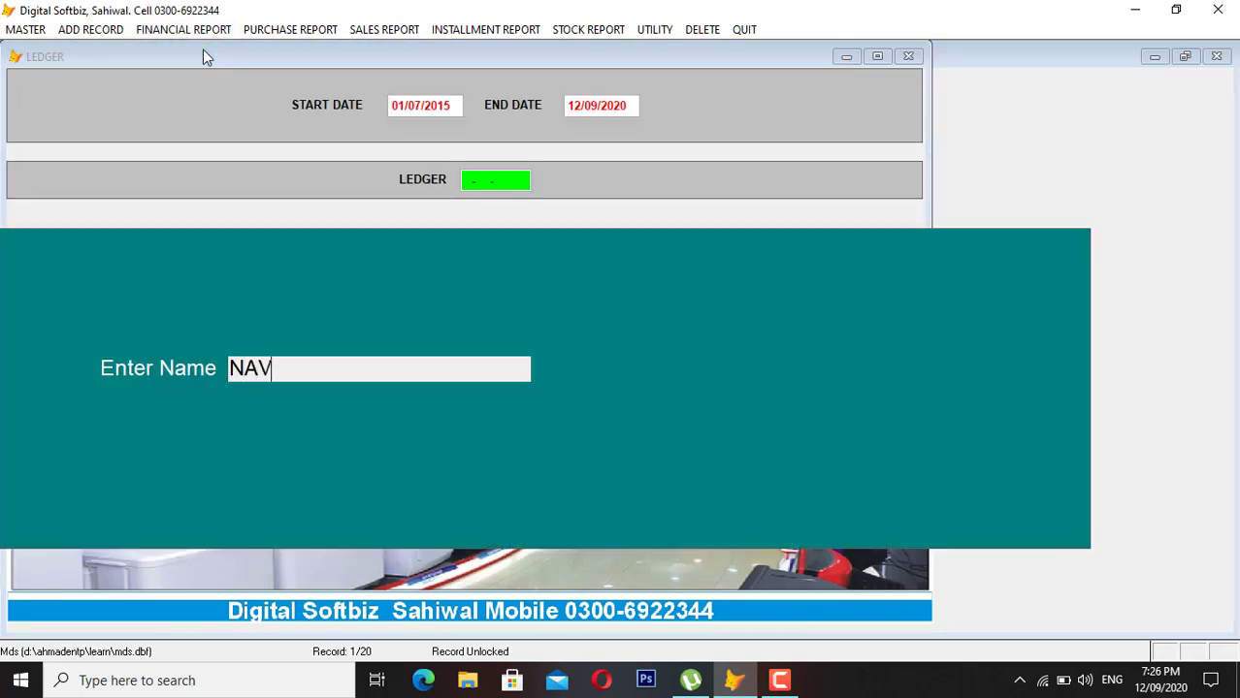
{"action": "key", "text": "Return"}
{"action": "key", "text": "Return"}
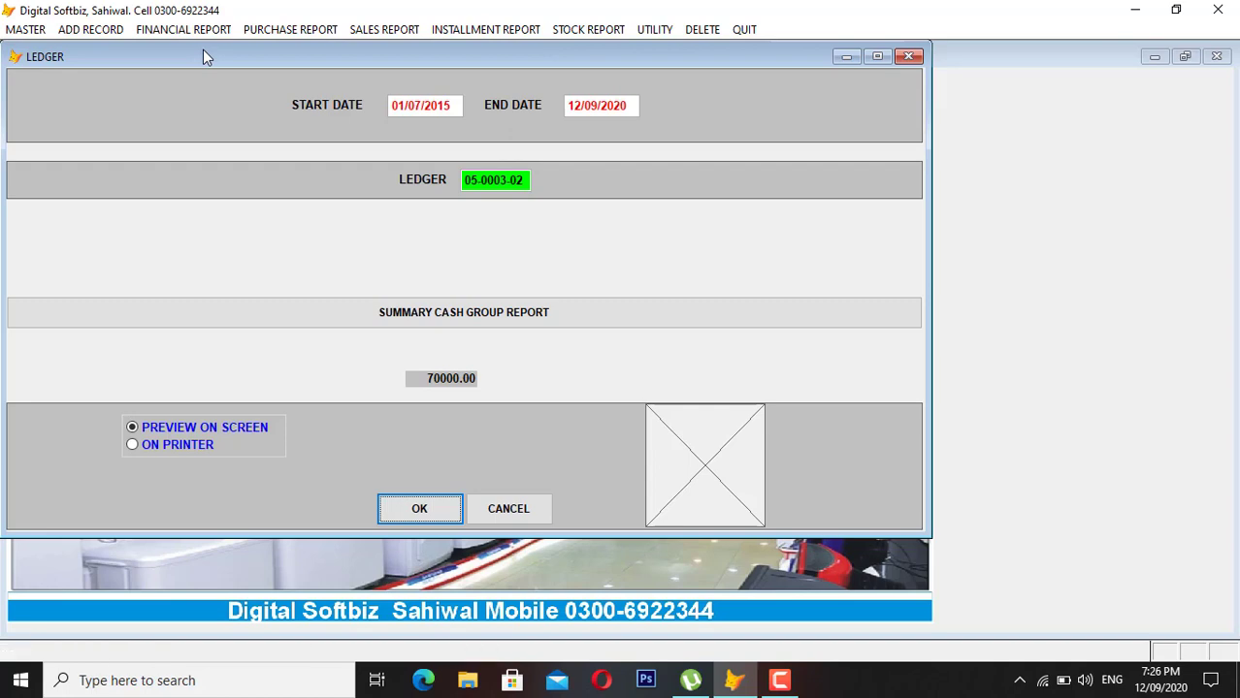
{"action": "key", "text": "Return"}
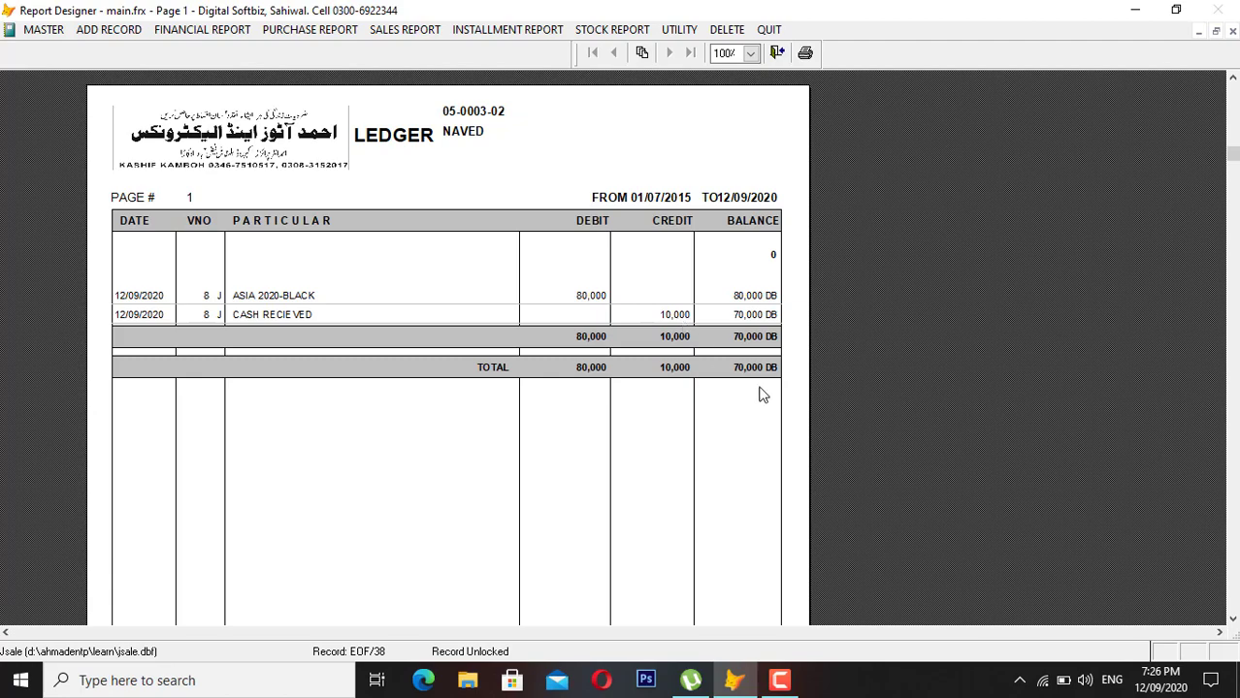
{"action": "key", "text": "Escape"}
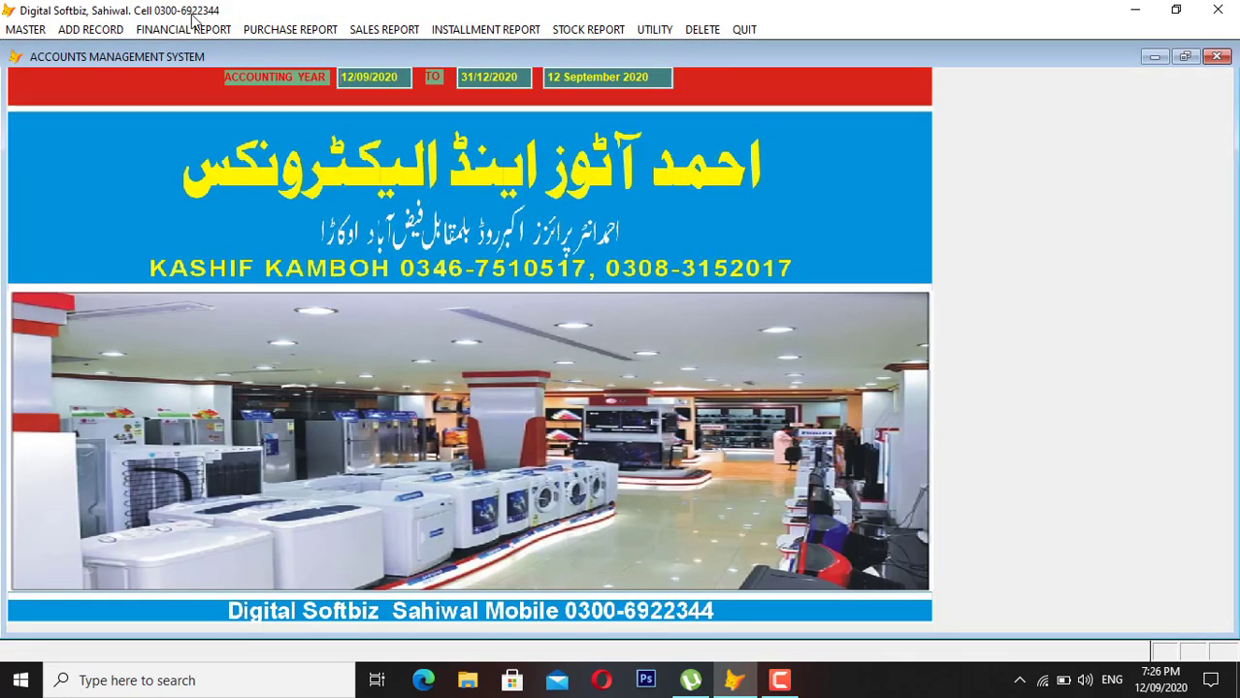
Load the bike customer into an installment cash receipt voucher, review the installment schedule, and leave the voucher unsaved.
{"action": "left_click", "coordinate": [105, 31]}
{"action": "left_click", "coordinate": [113, 45]}
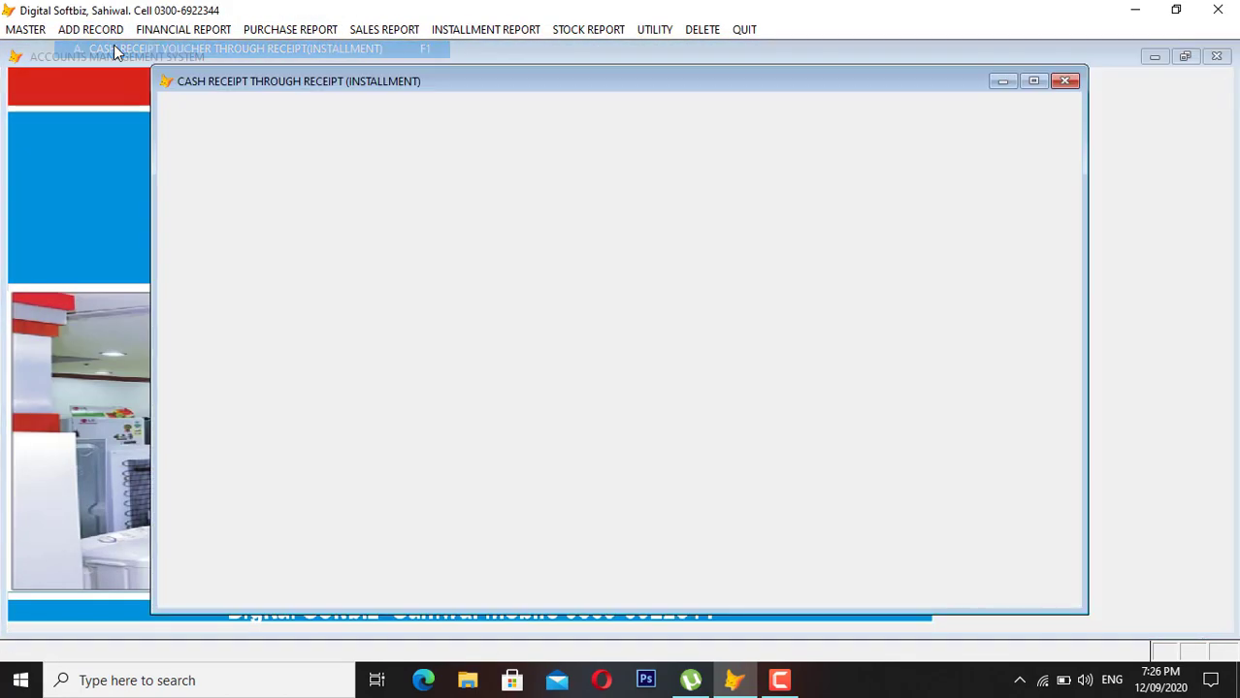
{"action": "key", "text": "Return"}
{"action": "key", "text": "Return"}
{"action": "key", "text": "Return"}
{"action": "key", "text": "Return"}
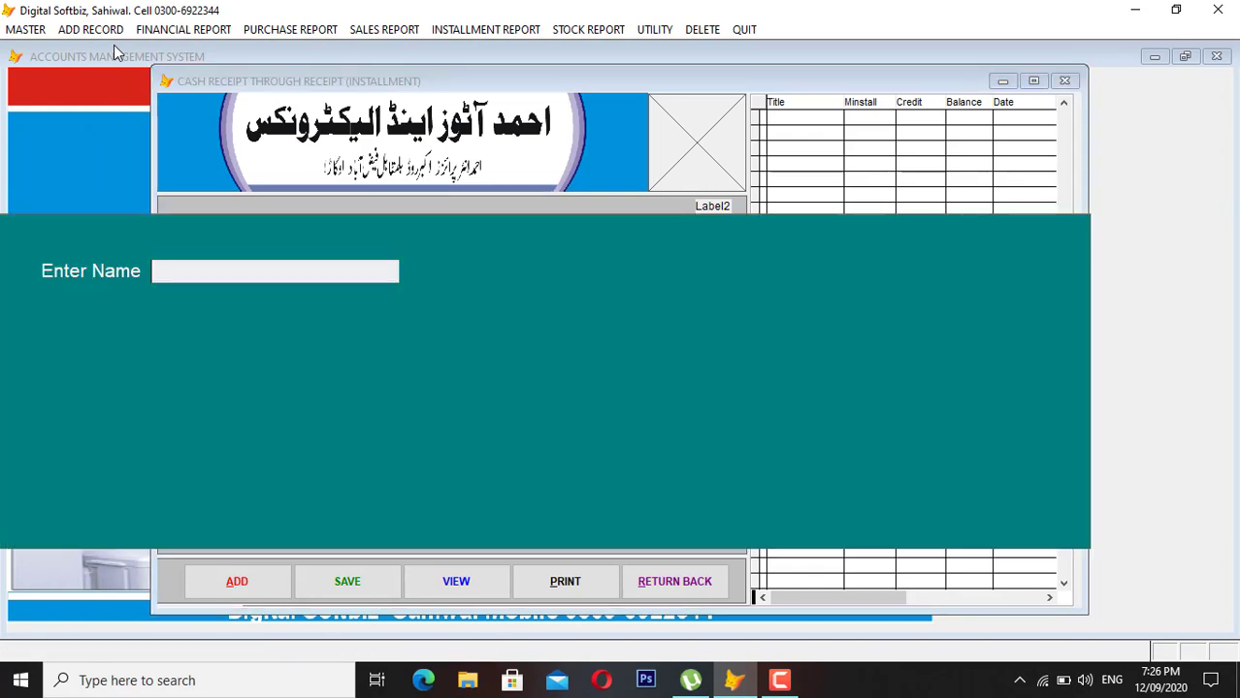
{"action": "type", "text": "NAVE"}
{"action": "key", "text": "Return"}
{"action": "key", "text": "Return"}
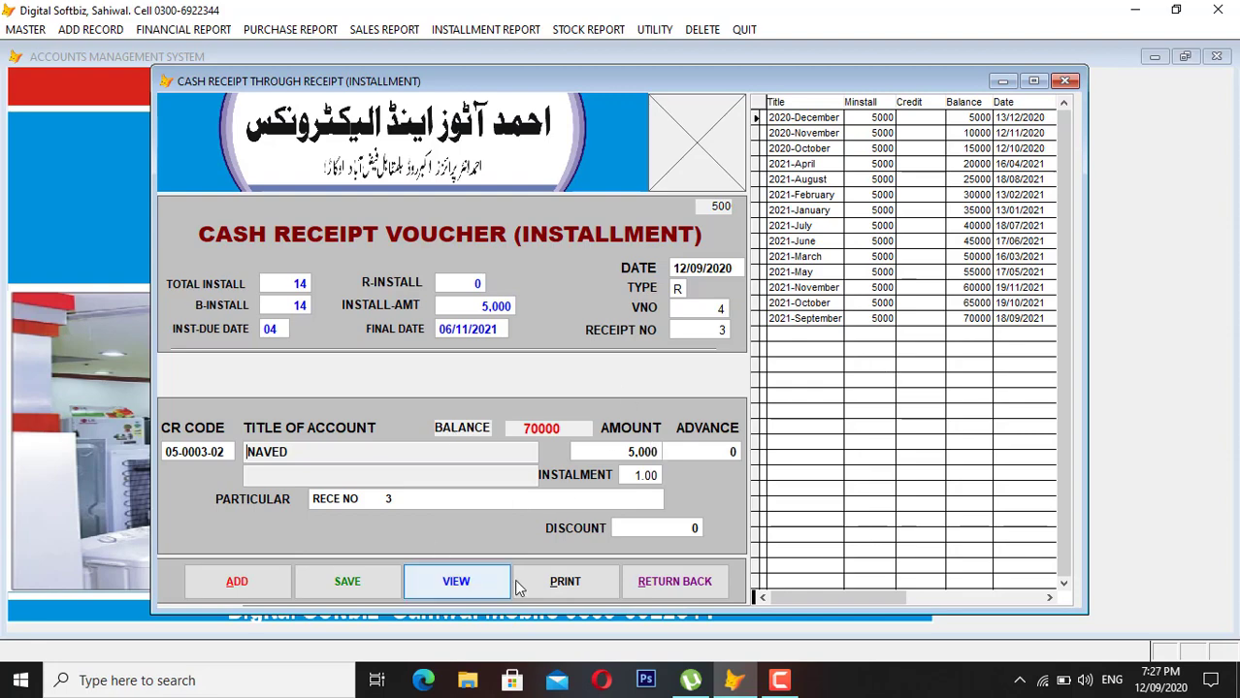
{"action": "left_click", "coordinate": [683, 582]}
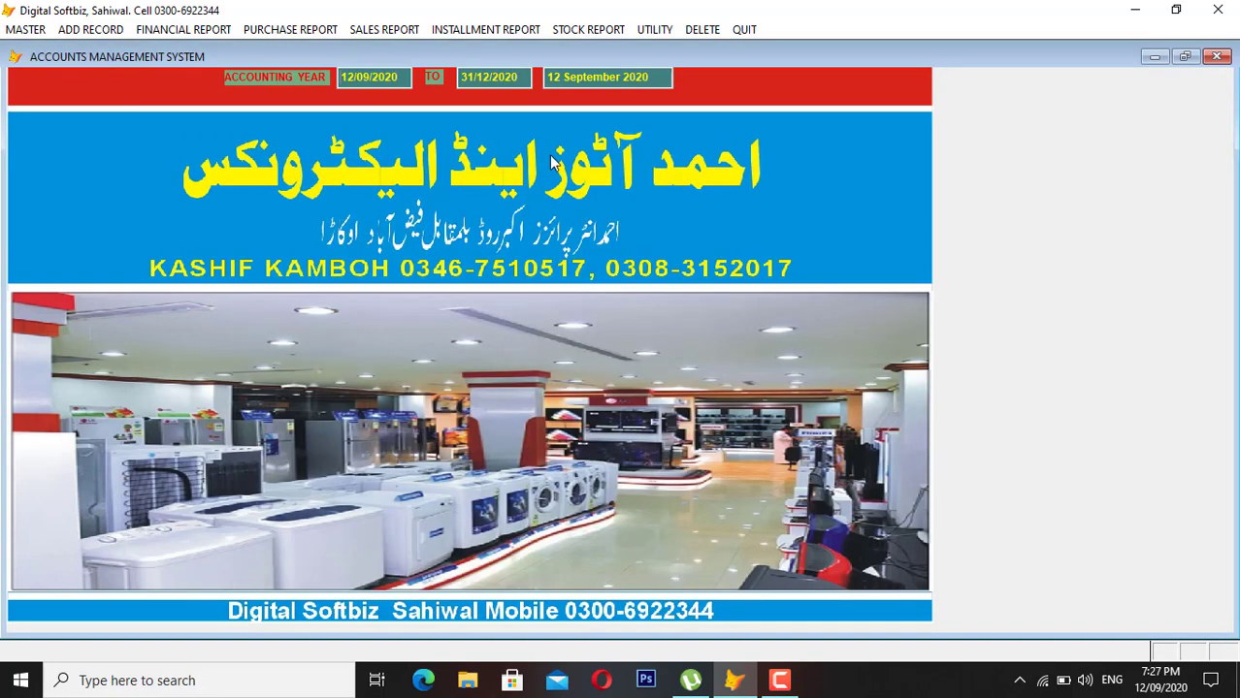
Look over the purchase return and sales return entry forms, closing each without an entry.
{"action": "left_click", "coordinate": [91, 30]}
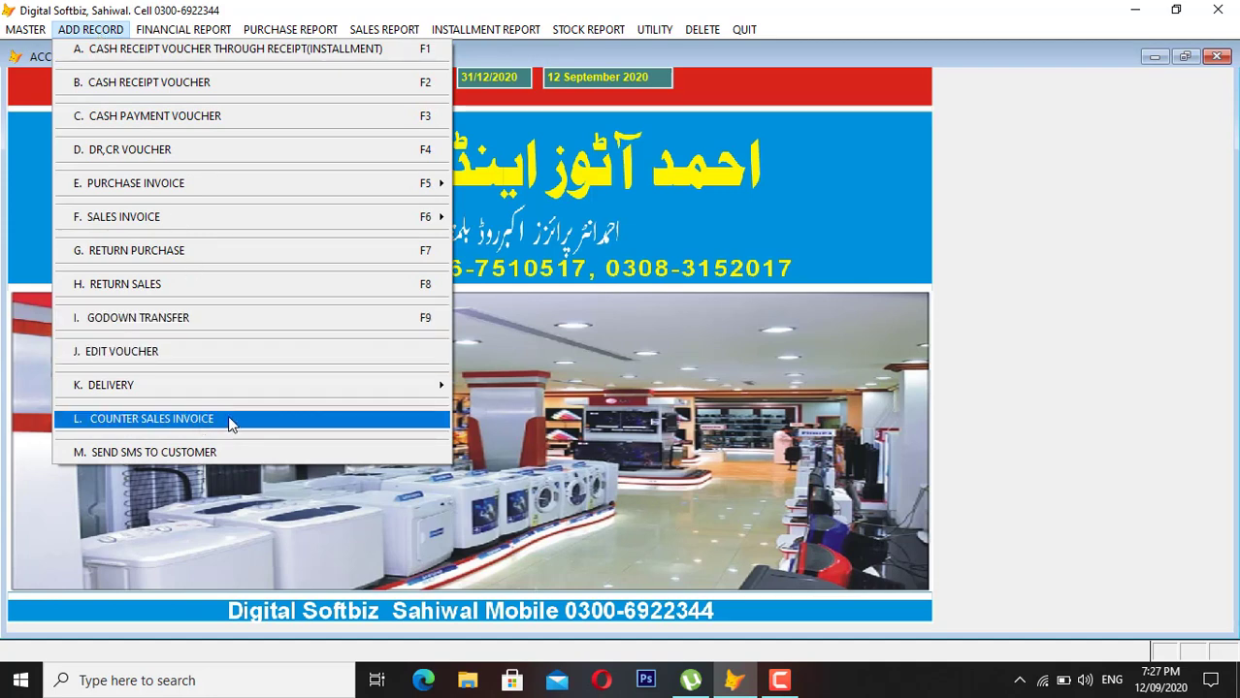
{"action": "mouse_move", "coordinate": [221, 380]}
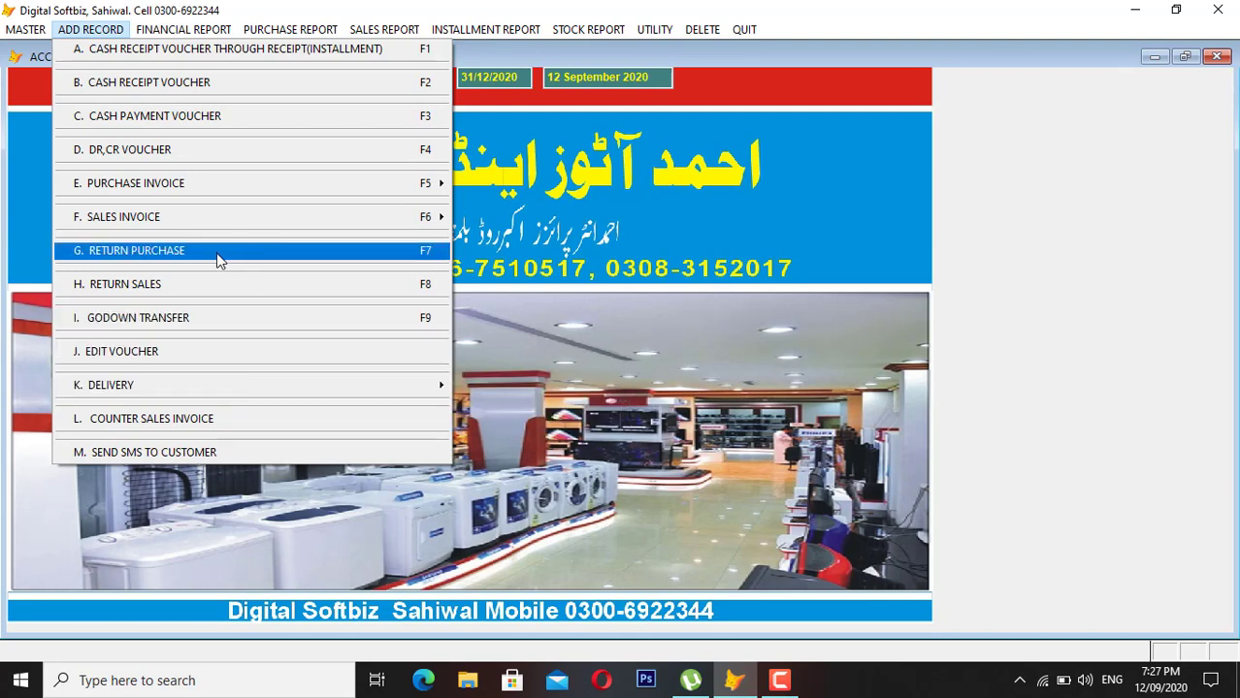
{"action": "left_click", "coordinate": [187, 258]}
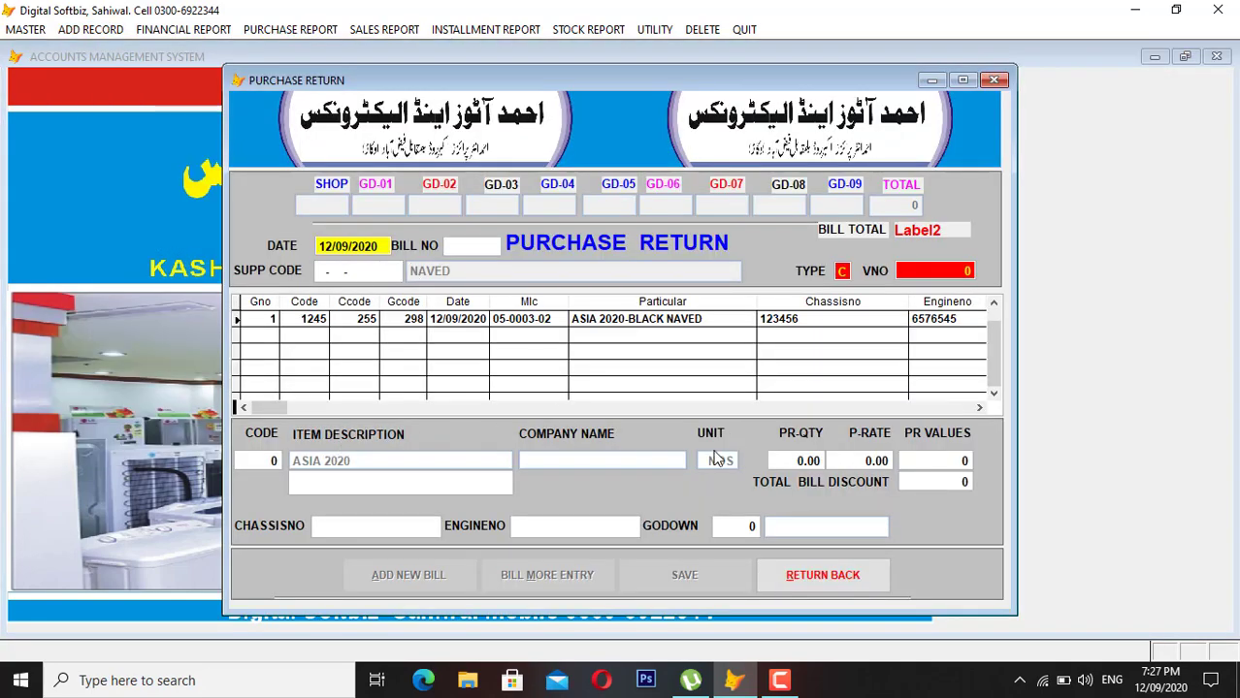
{"action": "left_click", "coordinate": [872, 578]}
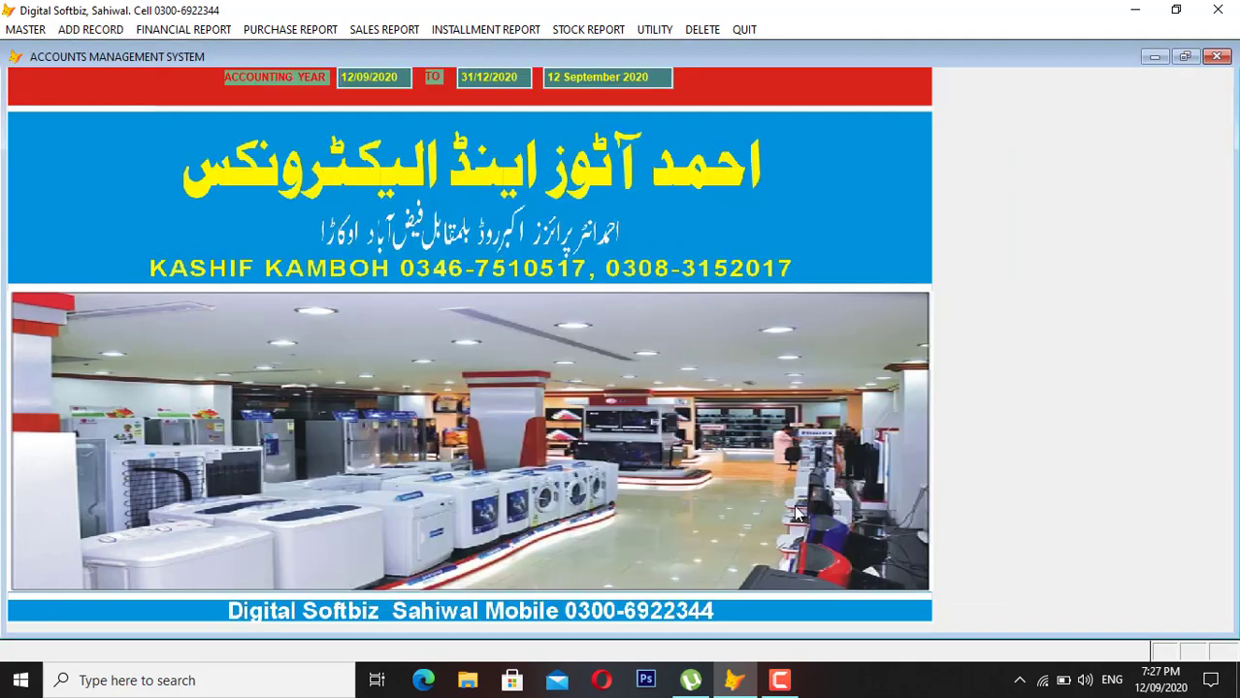
{"action": "left_click", "coordinate": [90, 29]}
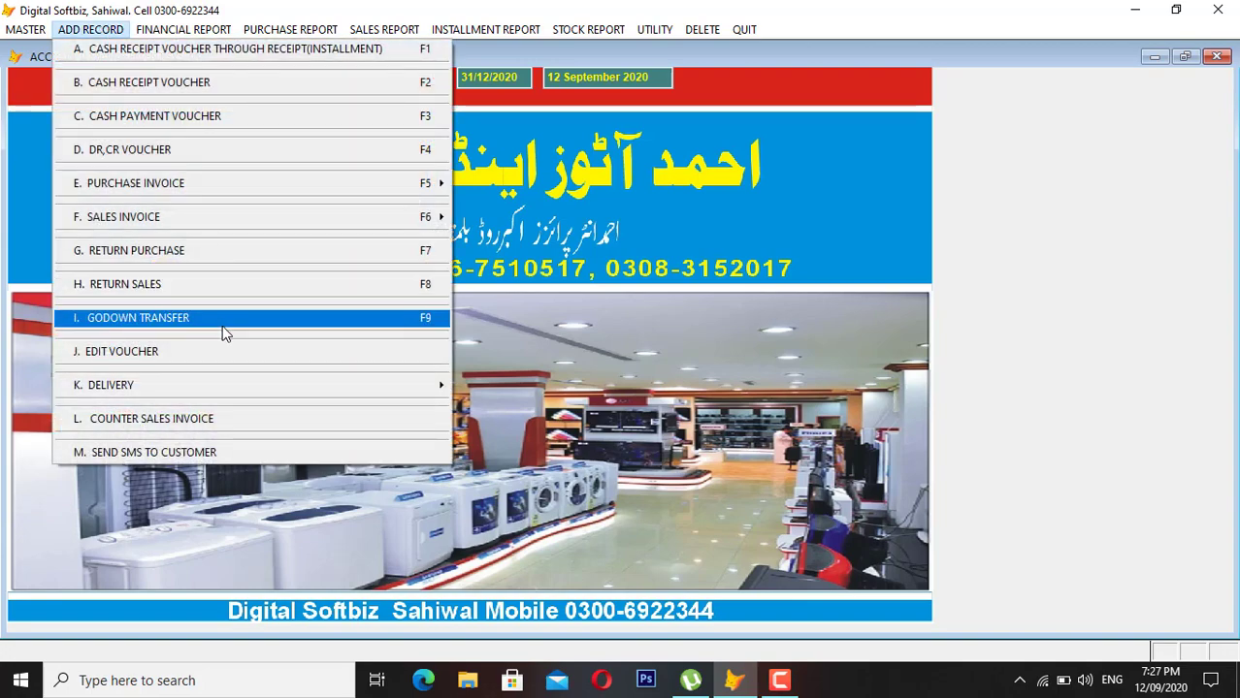
{"action": "left_click", "coordinate": [239, 289]}
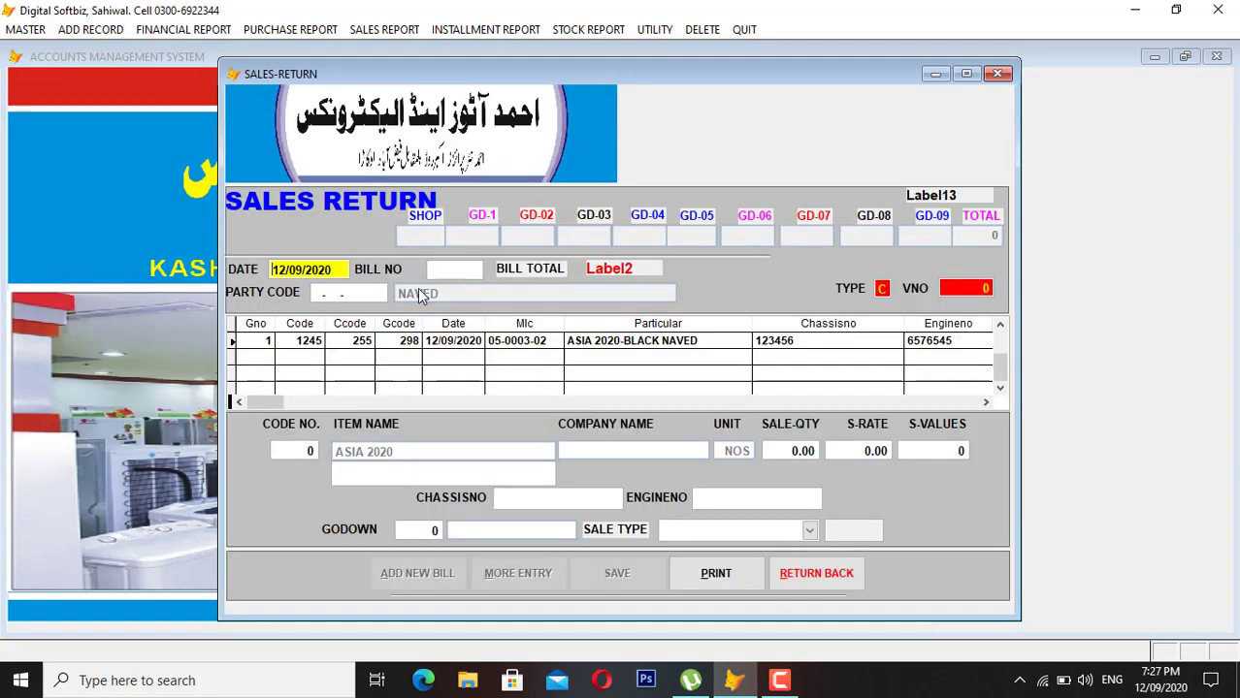
{"action": "left_click", "coordinate": [786, 581]}
Review the report choices offered for the trial balance and close them without running a report.
{"action": "left_click", "coordinate": [209, 32]}
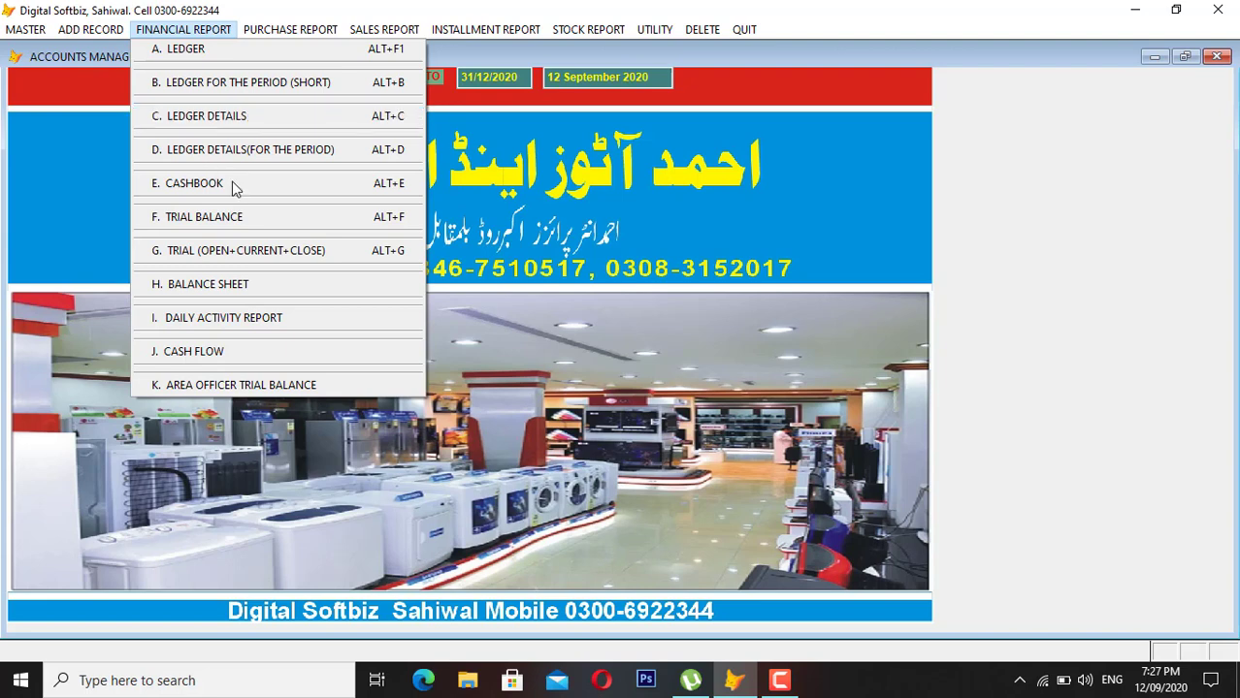
{"action": "left_click", "coordinate": [270, 215]}
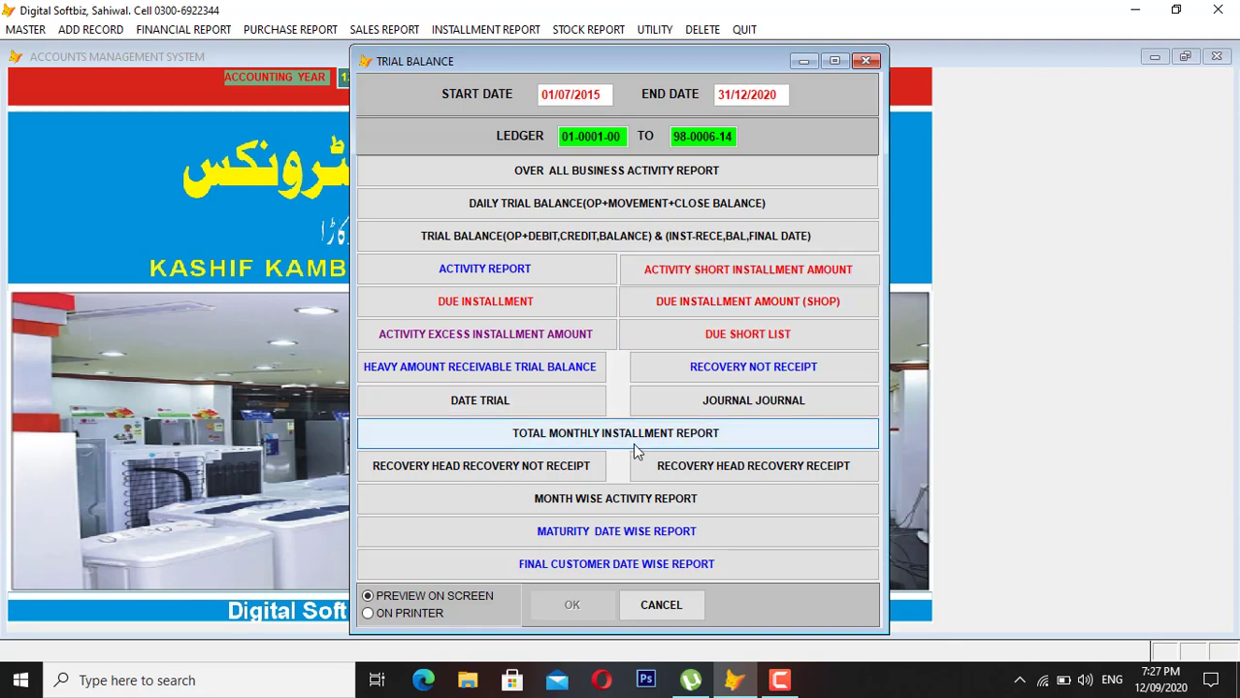
{"action": "left_click", "coordinate": [683, 606]}
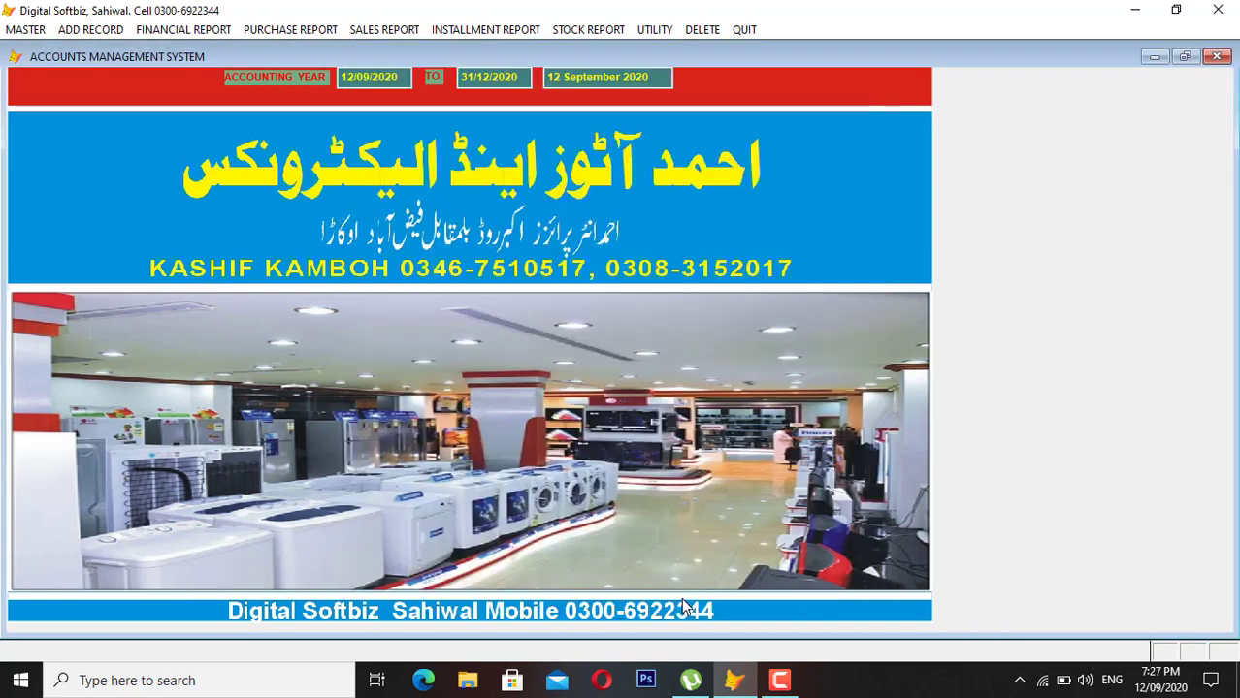
Preview the daily purchase report for 12/09/2020 on screen and close it.
{"action": "left_click", "coordinate": [305, 30]}
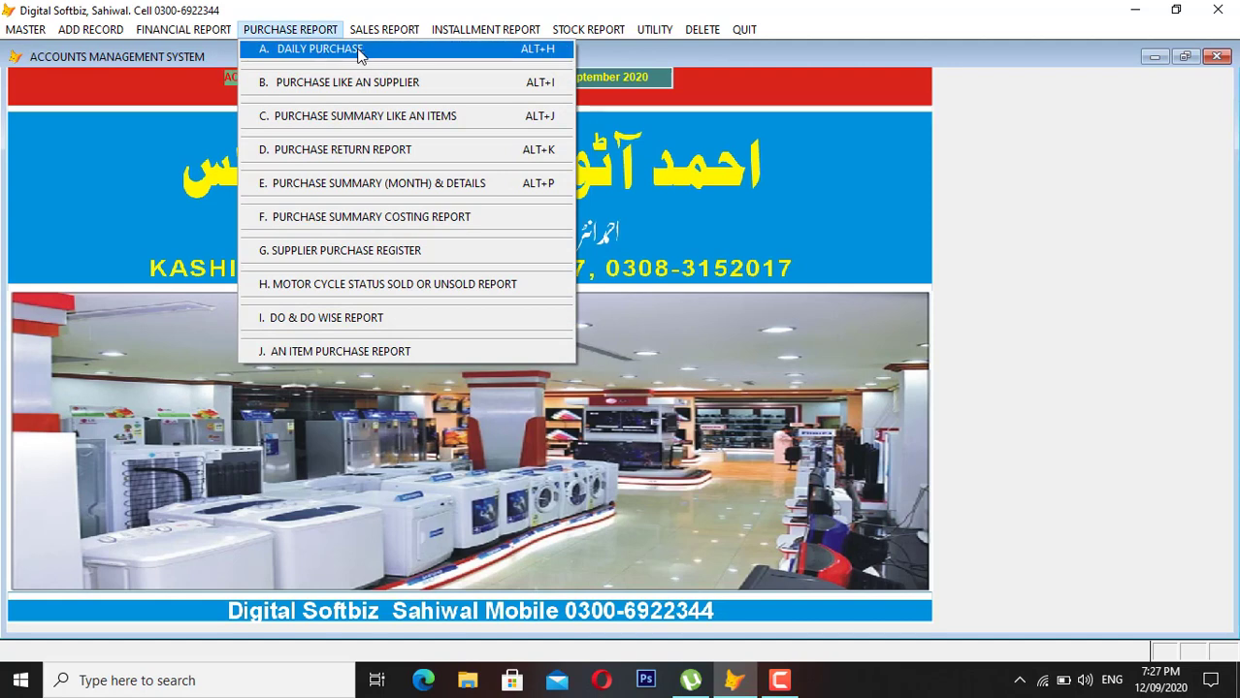
{"action": "left_click", "coordinate": [359, 51]}
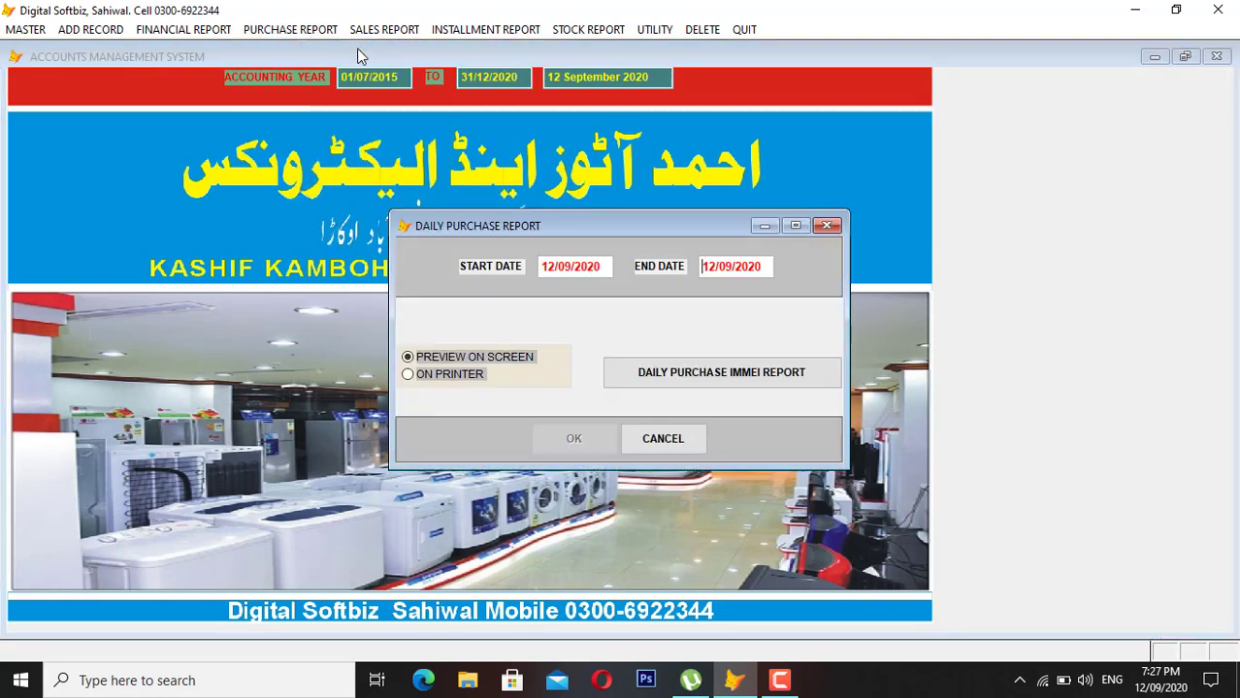
{"action": "key", "text": "Return"}
{"action": "key", "text": "Return"}
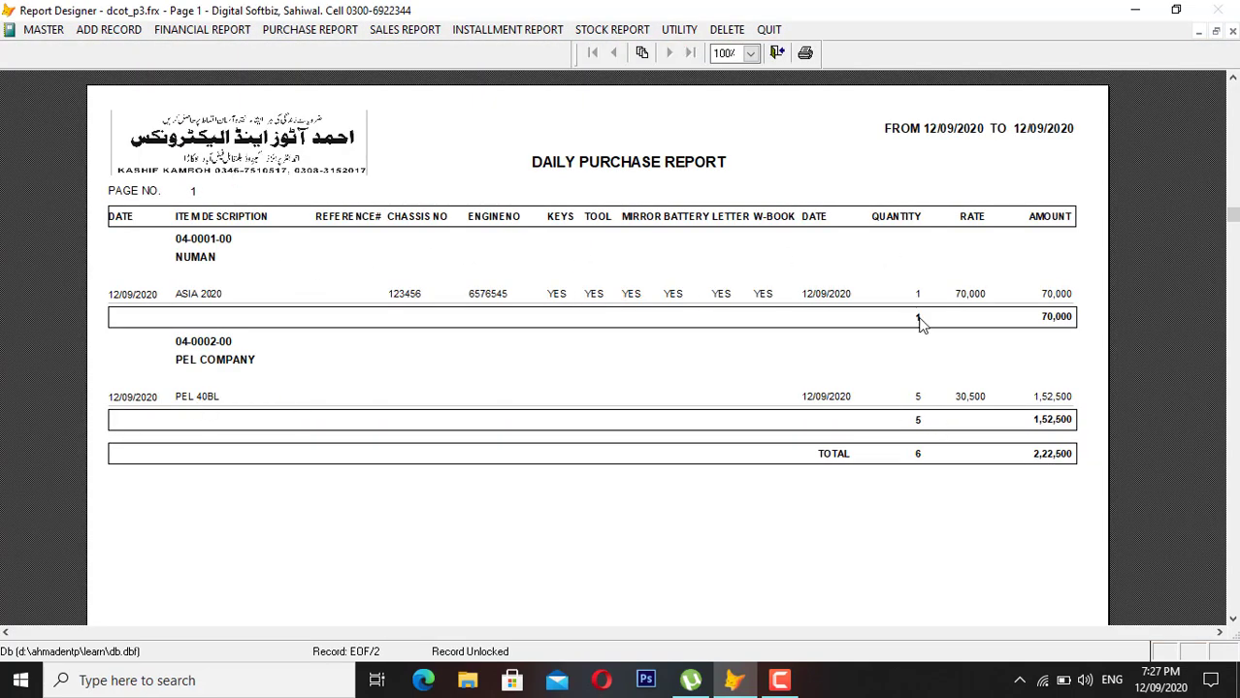
{"action": "key", "text": "Escape"}
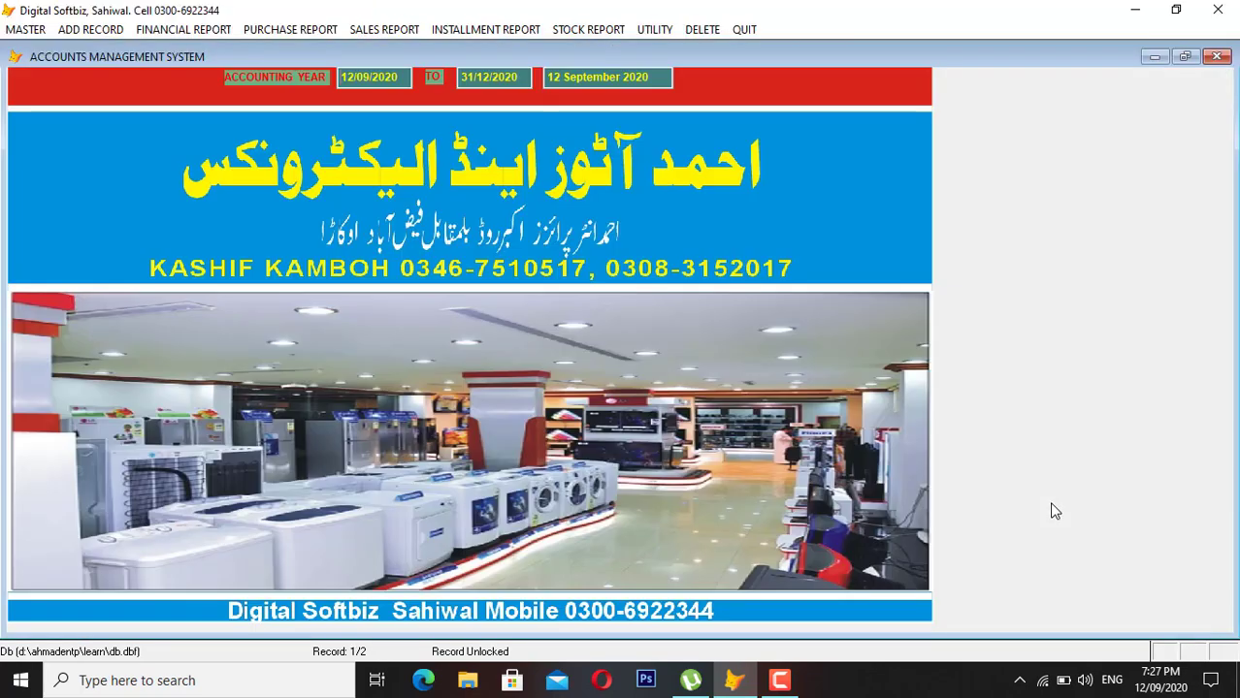
Preview the daily sales report with start and end date 12/09/2020 for all ledgers and close it.
{"action": "left_click", "coordinate": [393, 29]}
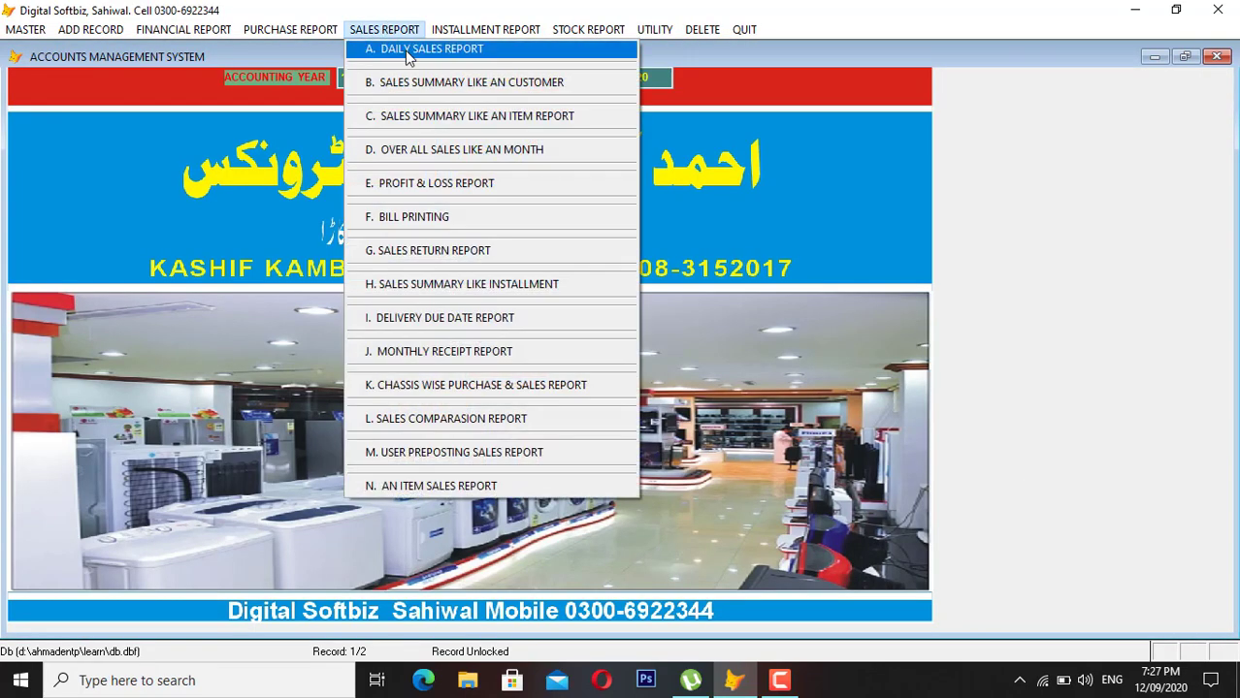
{"action": "left_click", "coordinate": [415, 50]}
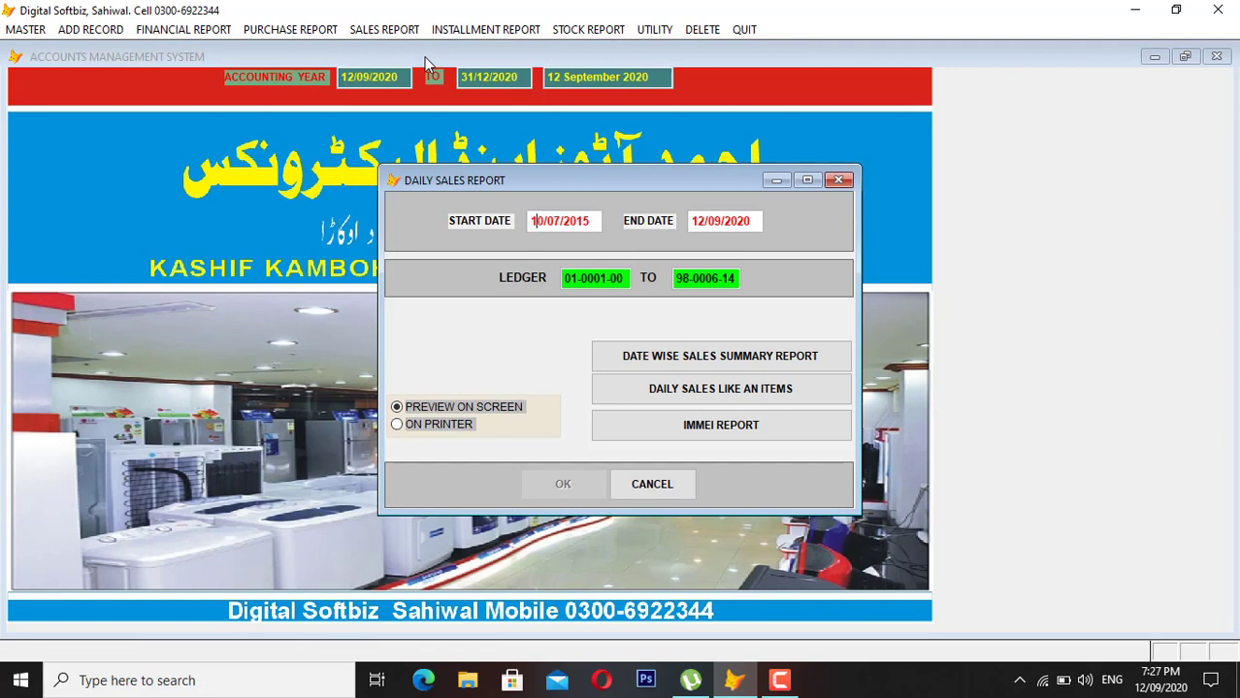
{"action": "key", "text": "Return"}
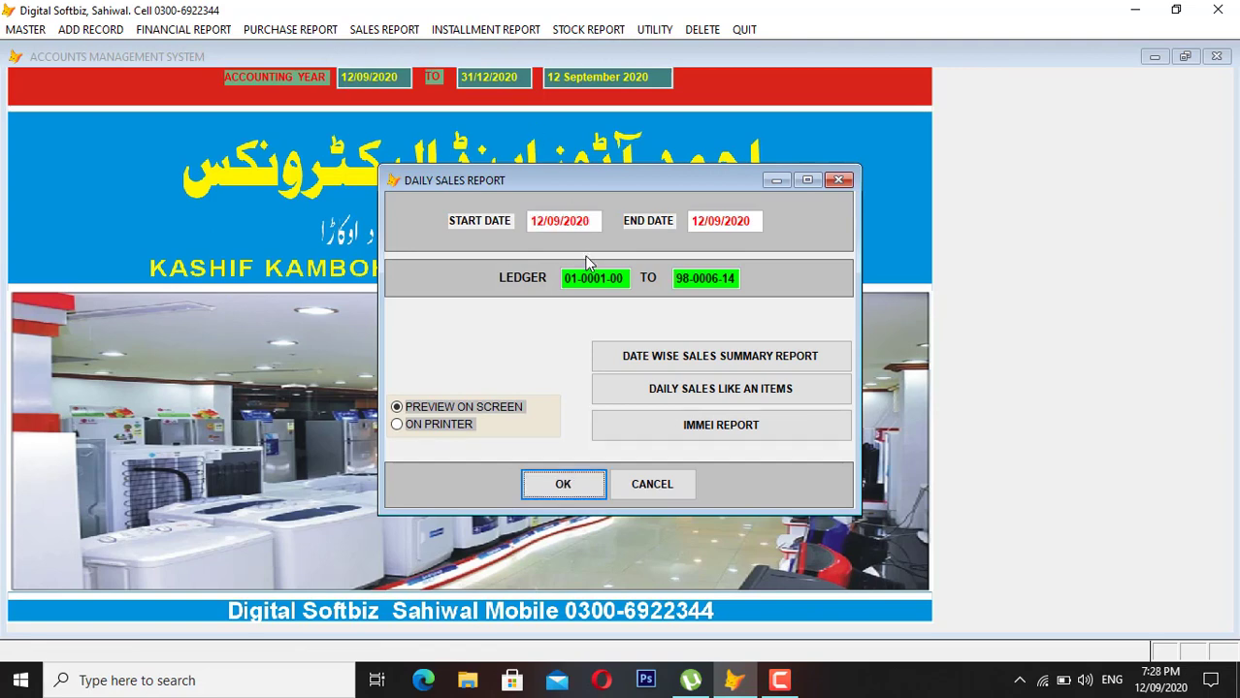
{"action": "left_click", "coordinate": [567, 484]}
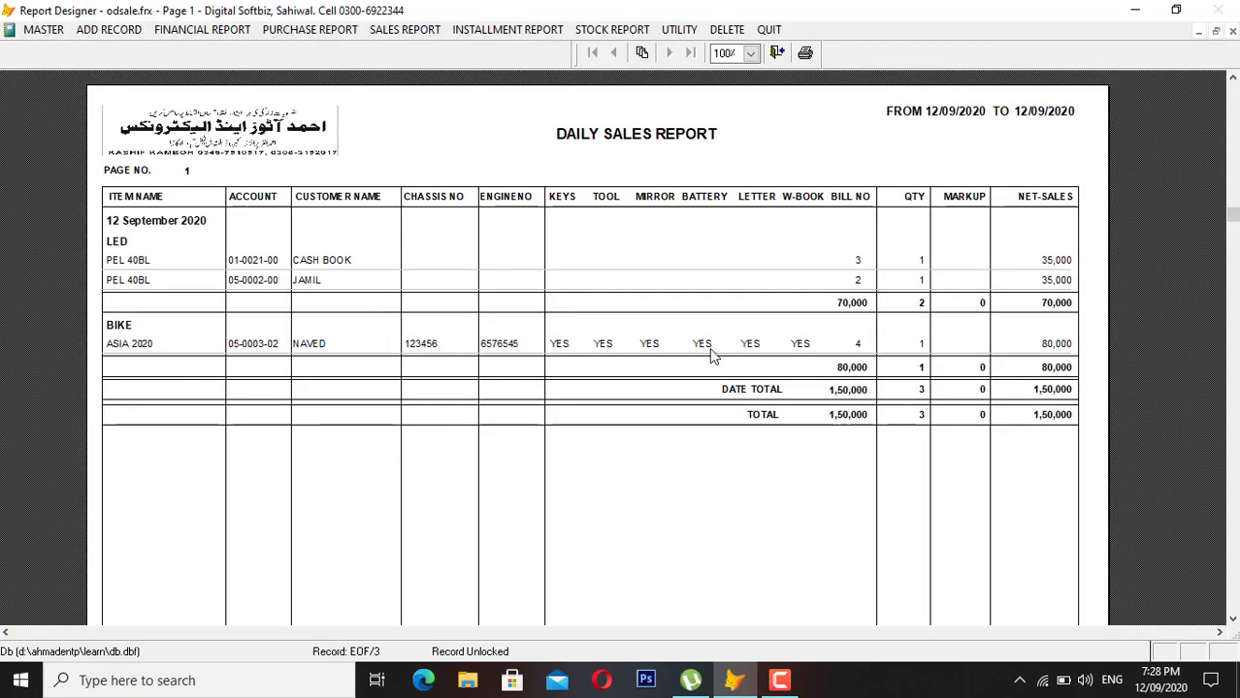
{"action": "key", "text": "Escape"}
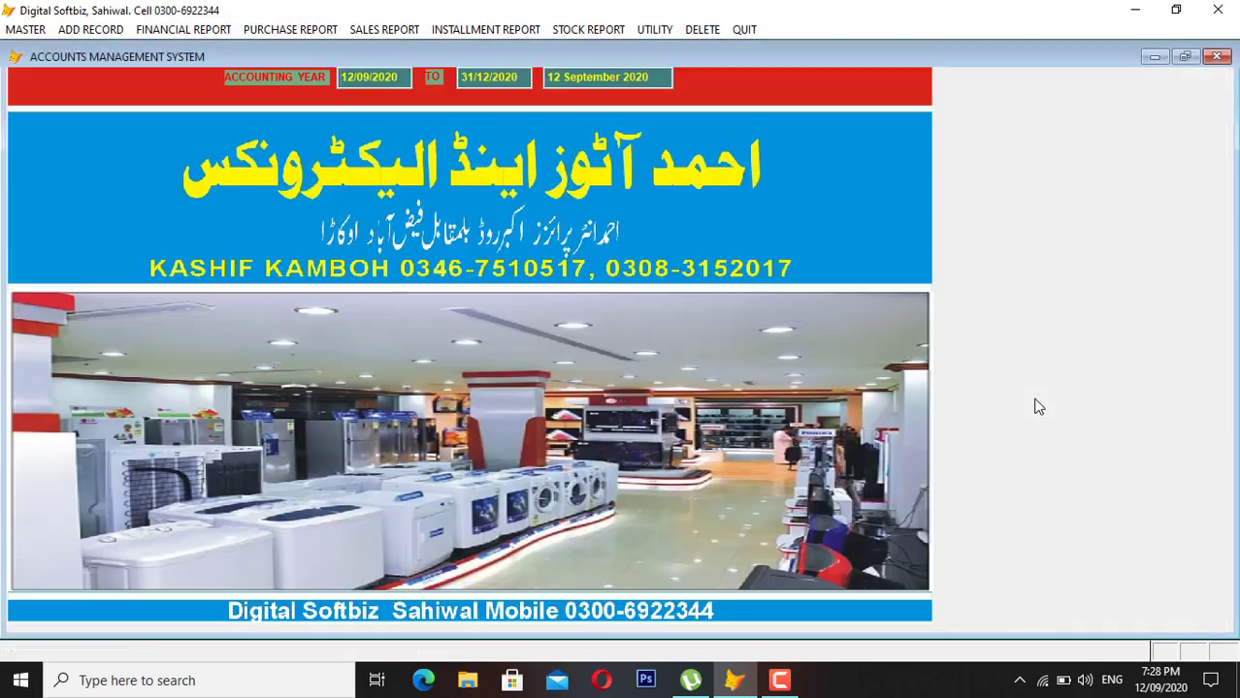
Preview the installment running accounts report from 01/07/2015 to 12/09/2020 for the full ledger range and close it.
{"action": "left_click", "coordinate": [503, 31]}
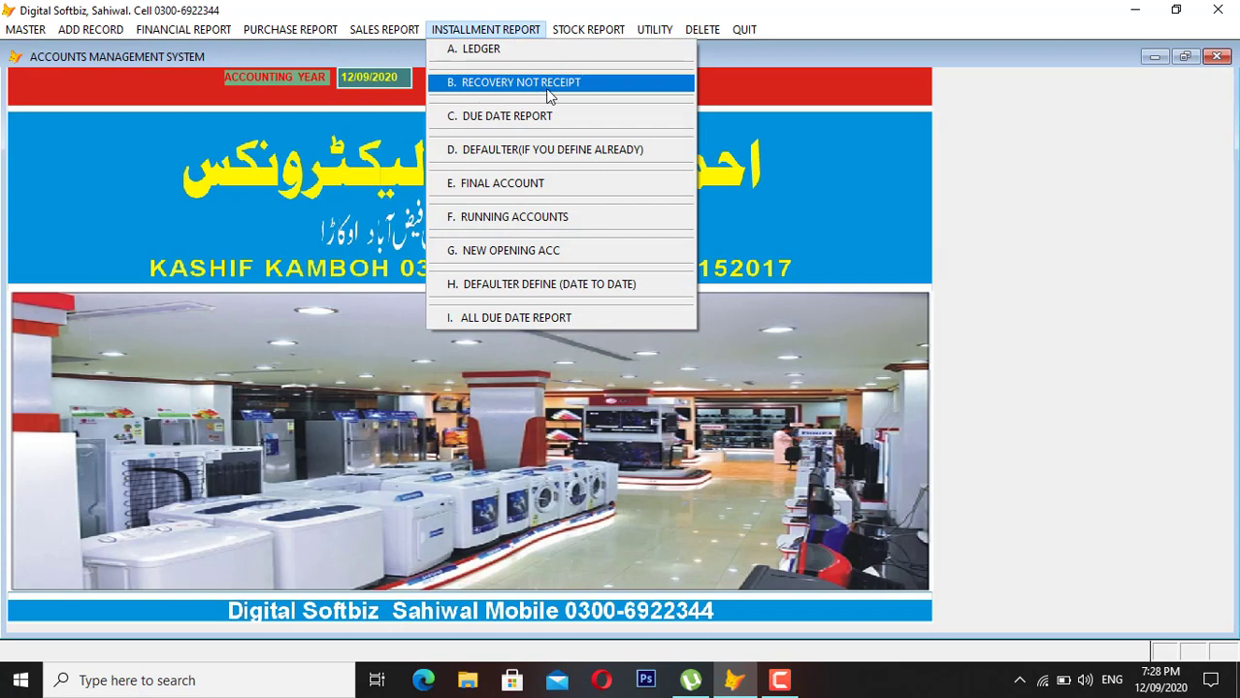
{"action": "left_click", "coordinate": [573, 217]}
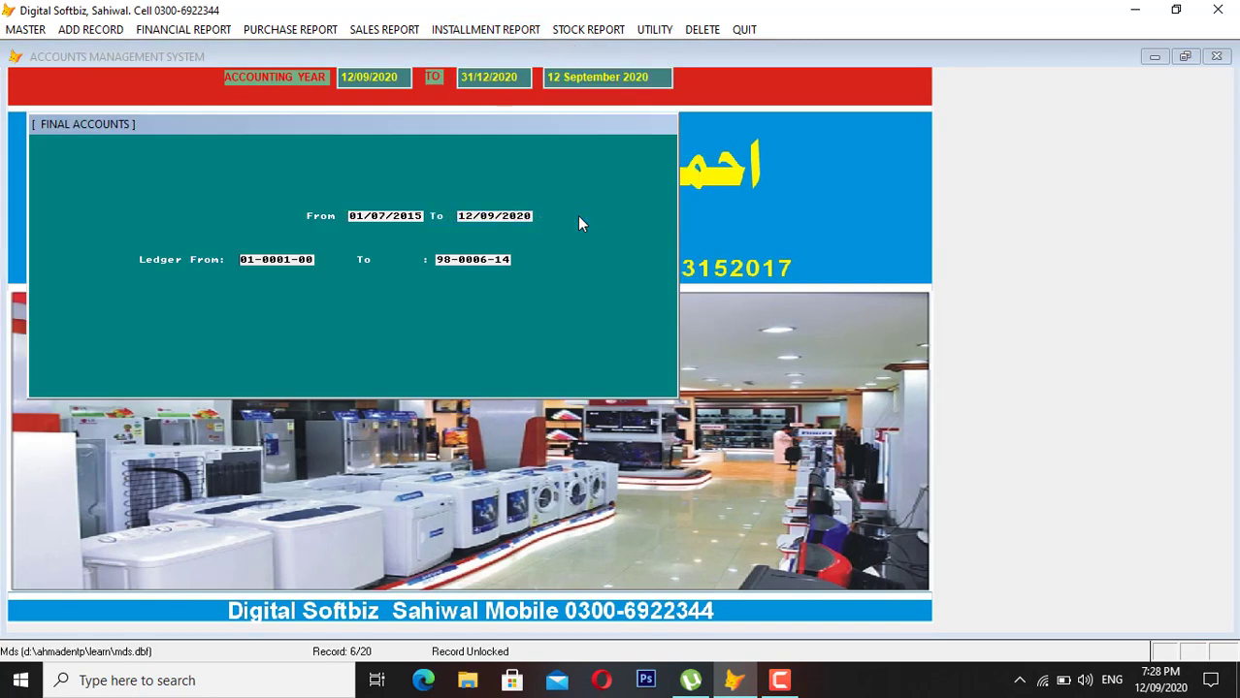
{"action": "key", "text": "Return"}
{"action": "key", "text": "Return"}
{"action": "key", "text": "Return"}
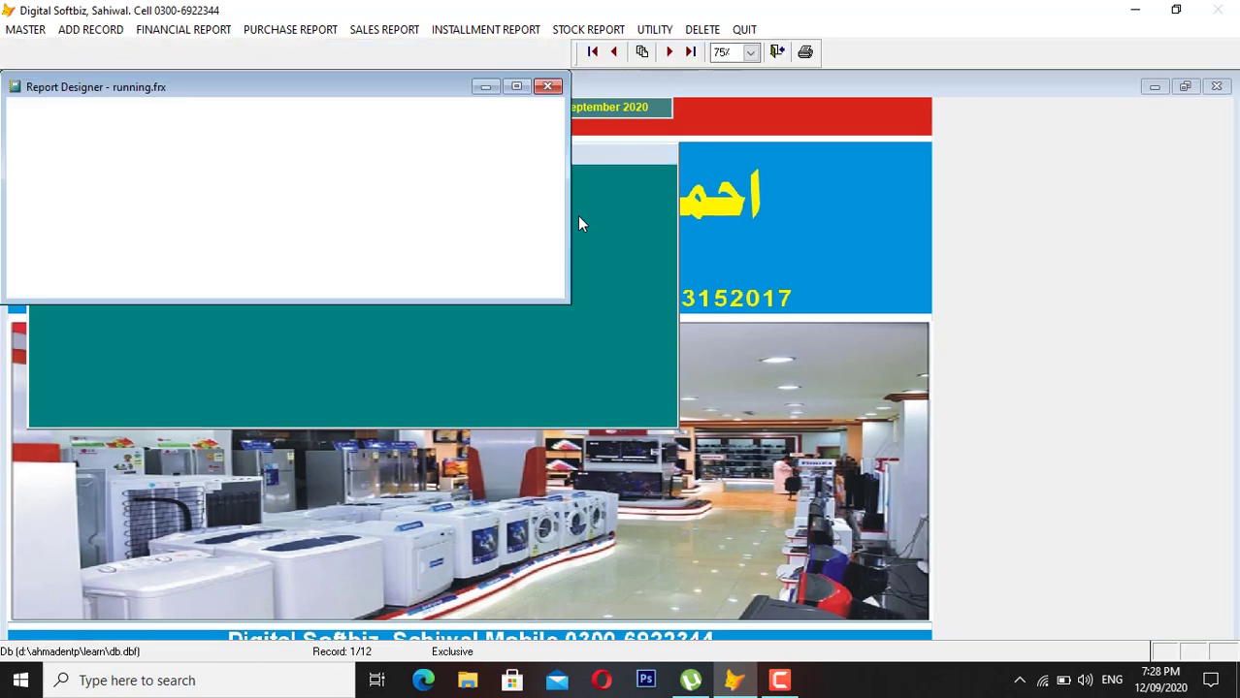
{"action": "left_click", "coordinate": [521, 89]}
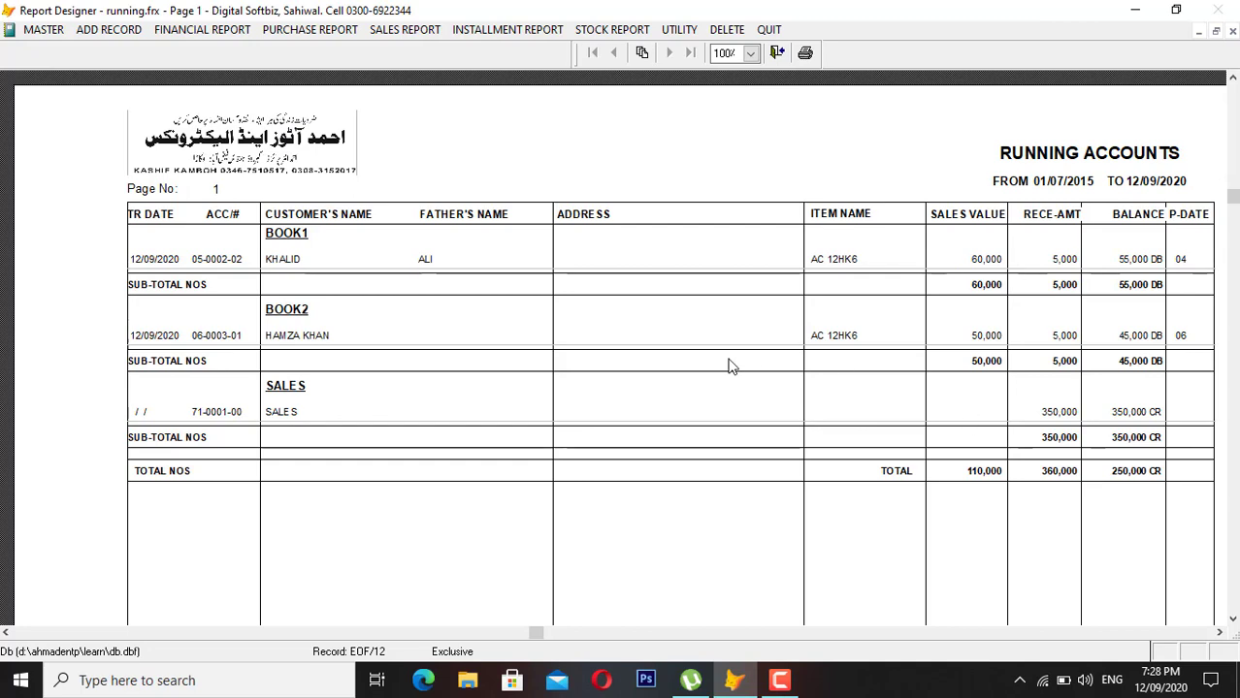
{"action": "key", "text": "Escape"}
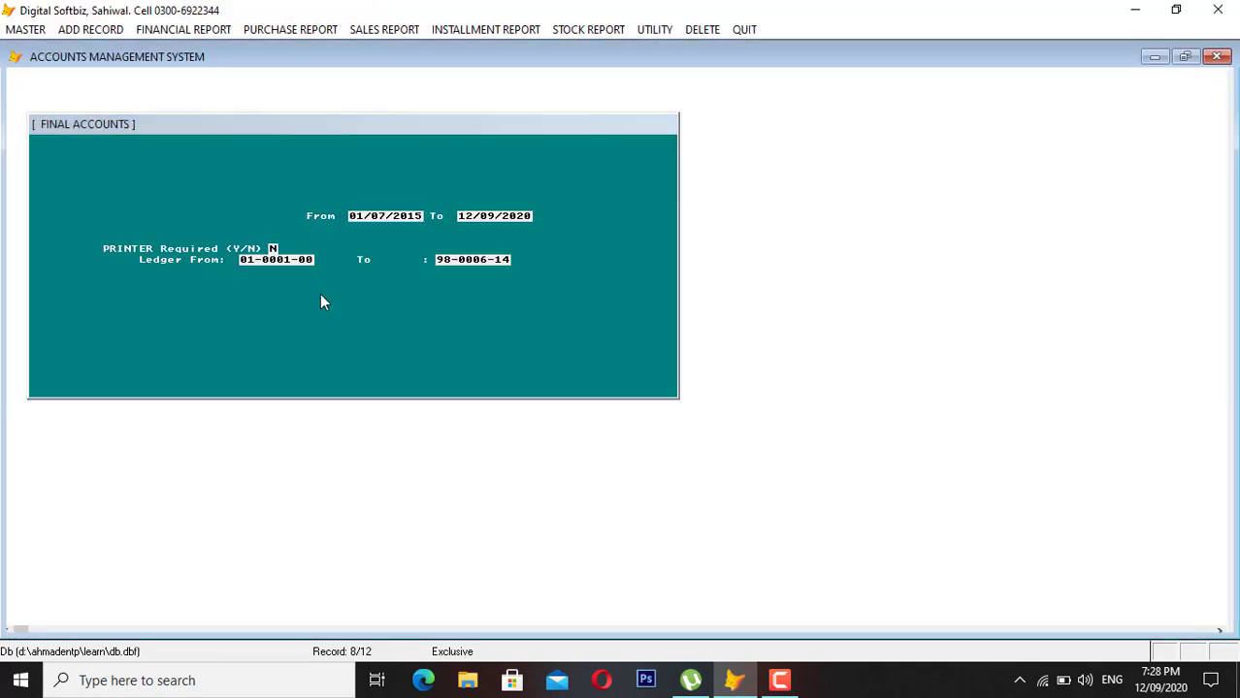
{"action": "key", "text": "Escape"}
{"action": "left_click", "coordinate": [480, 29]}
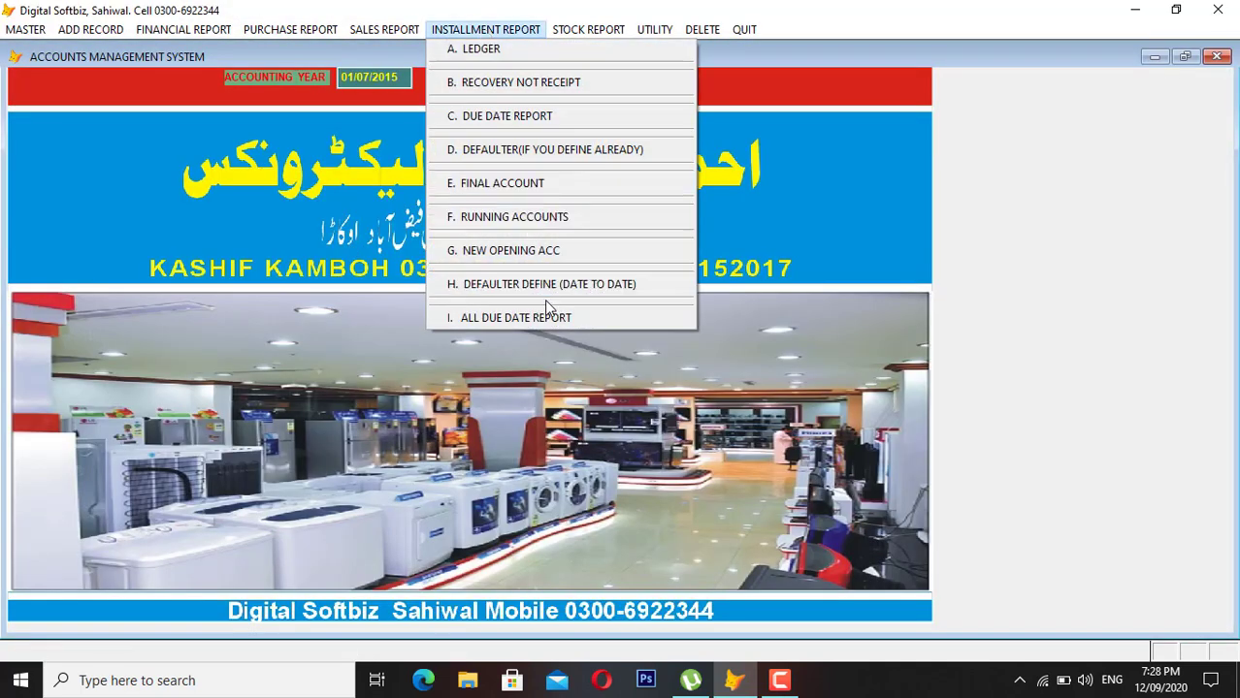
{"action": "mouse_move", "coordinate": [598, 23]}
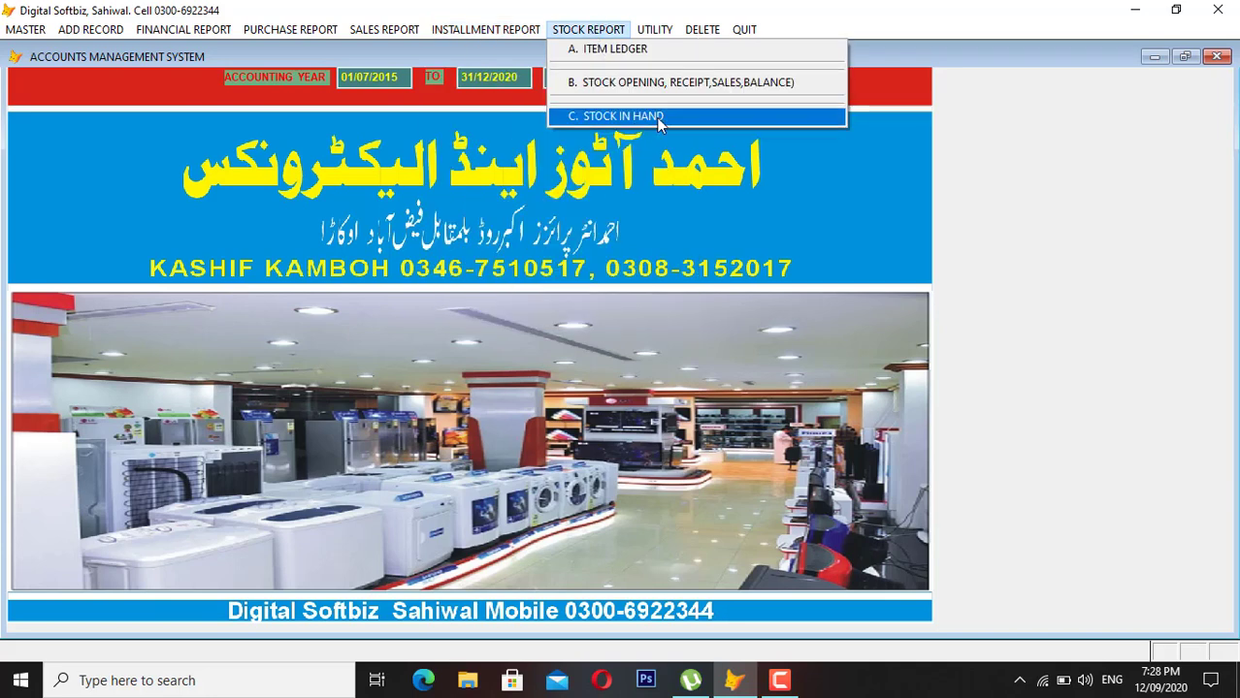
{"action": "mouse_move", "coordinate": [658, 25]}
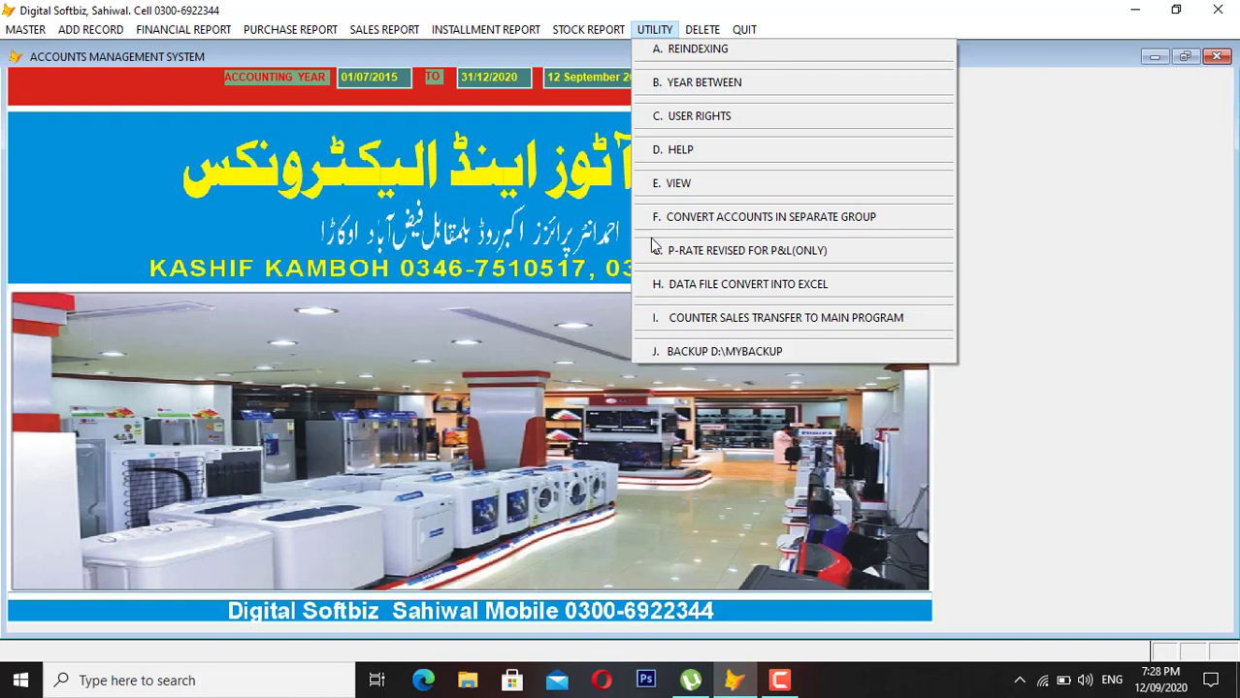
{"action": "left_click", "coordinate": [655, 29]}
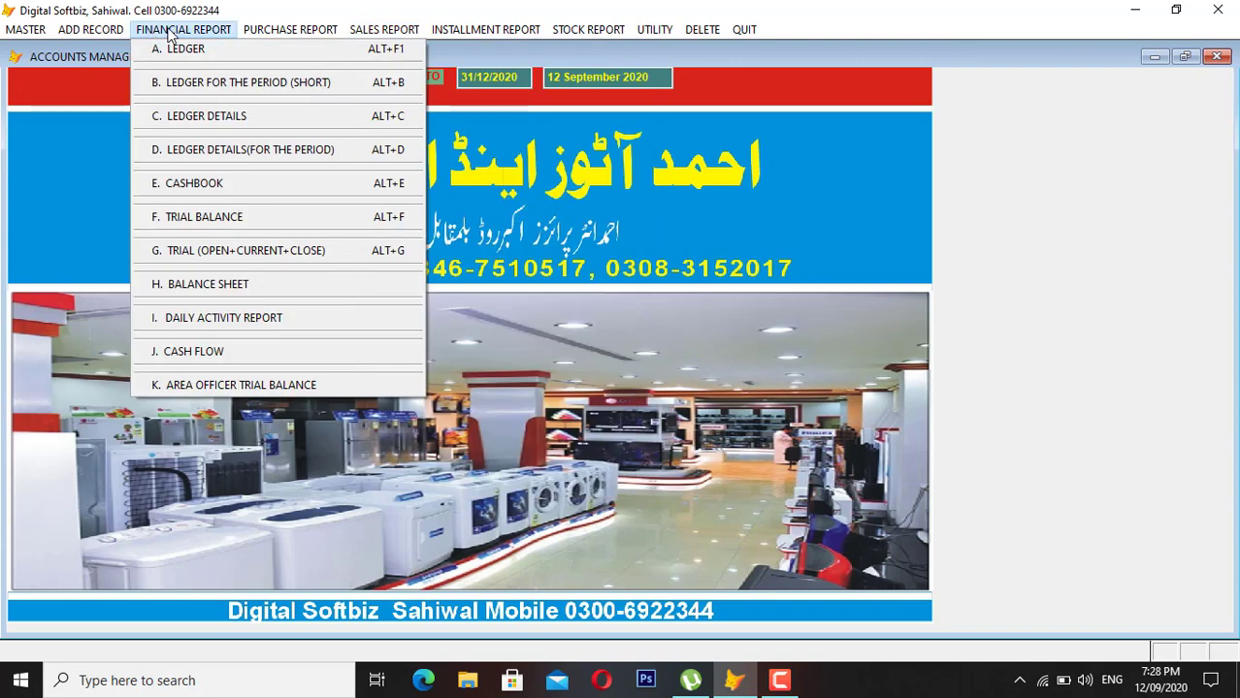
Look up the ASIA 2020 bike customer by name, preview their ledger from 01/07/2015 to 12/09/2020 on screen and close it.
{"action": "left_click", "coordinate": [179, 45]}
{"action": "key", "text": "Tab"}
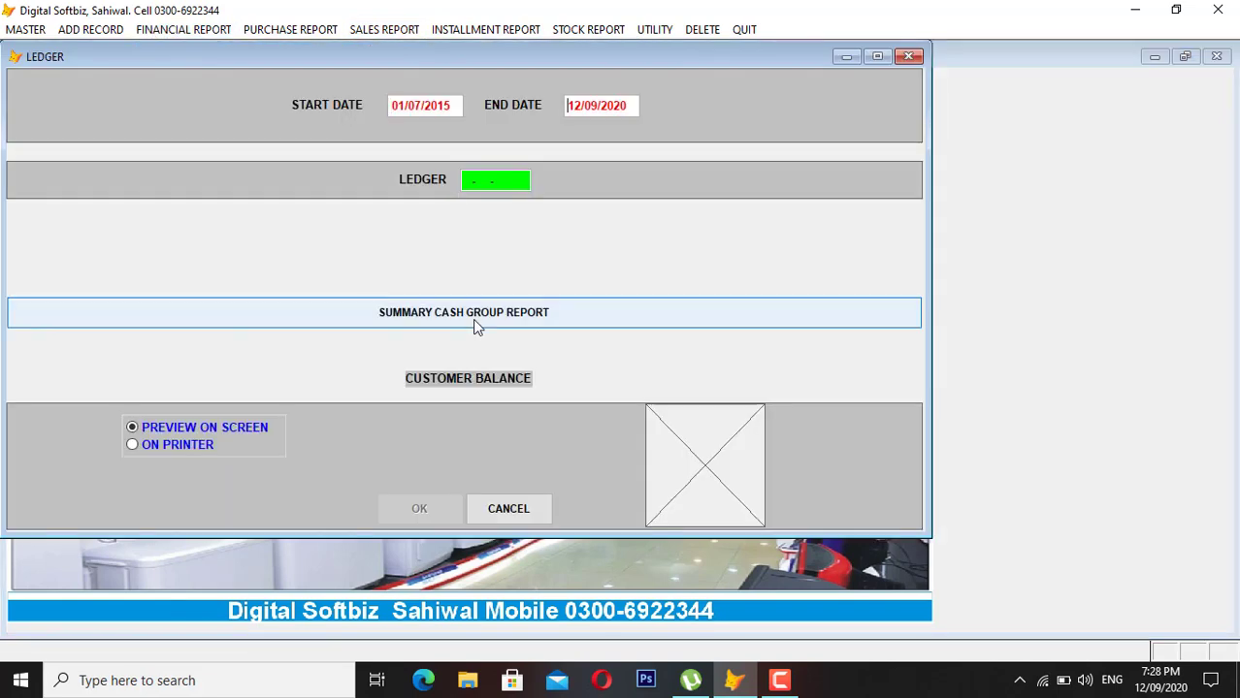
{"action": "left_click", "coordinate": [474, 326]}
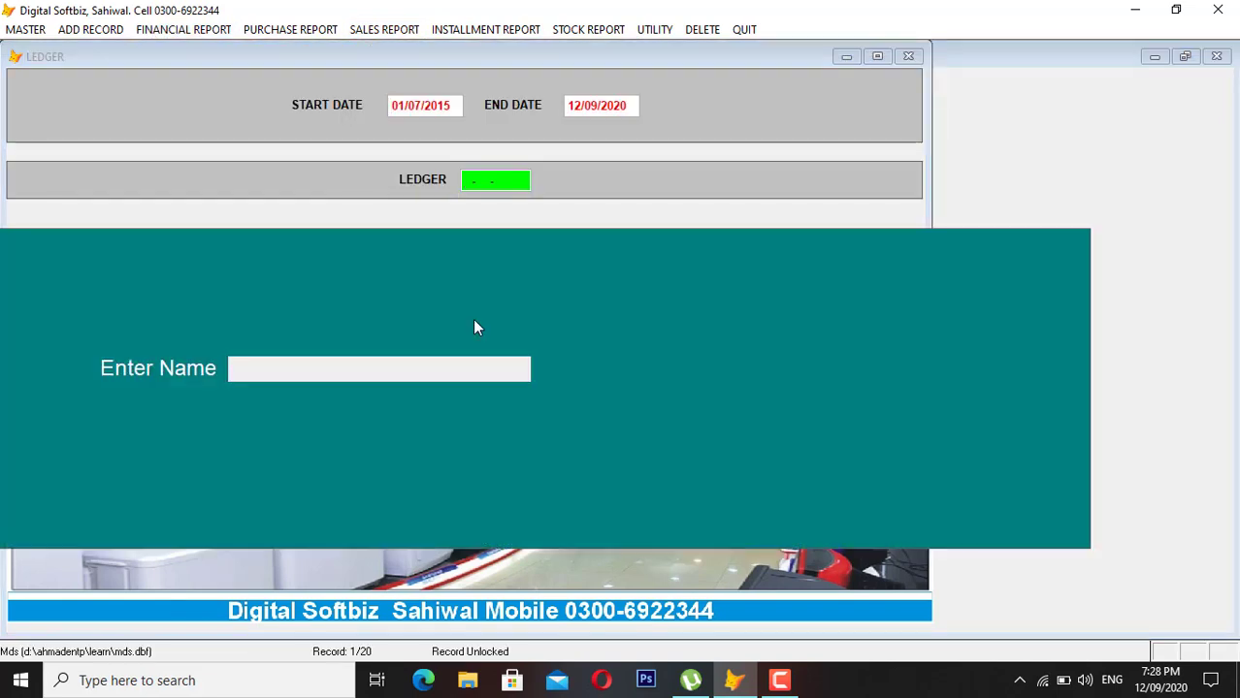
{"action": "type", "text": "NAV"}
{"action": "key", "text": "Return"}
{"action": "key", "text": "Return"}
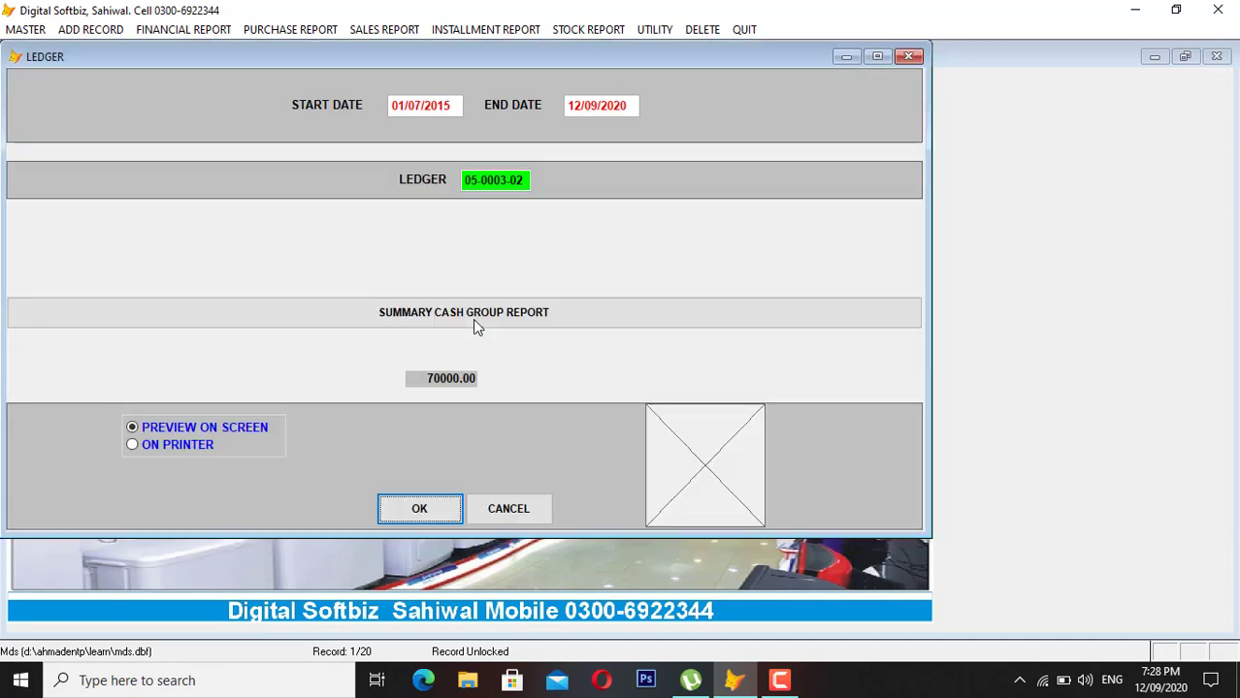
{"action": "key", "text": "Return"}
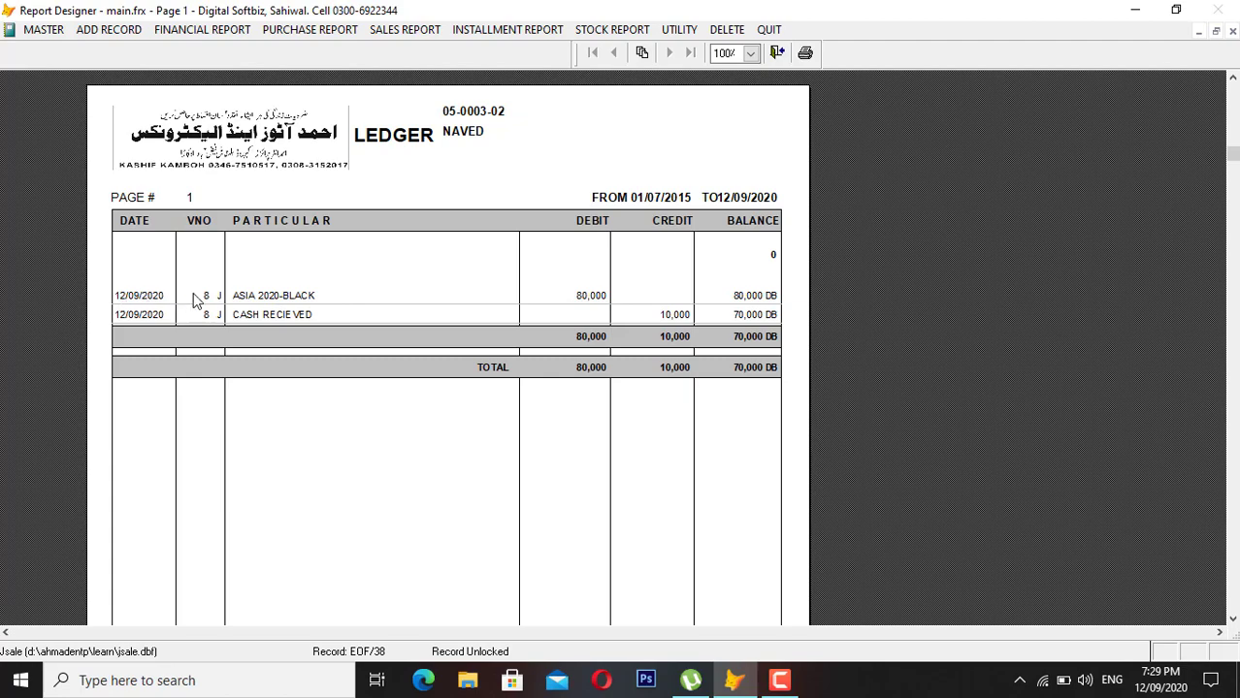
{"action": "key", "text": "Escape"}
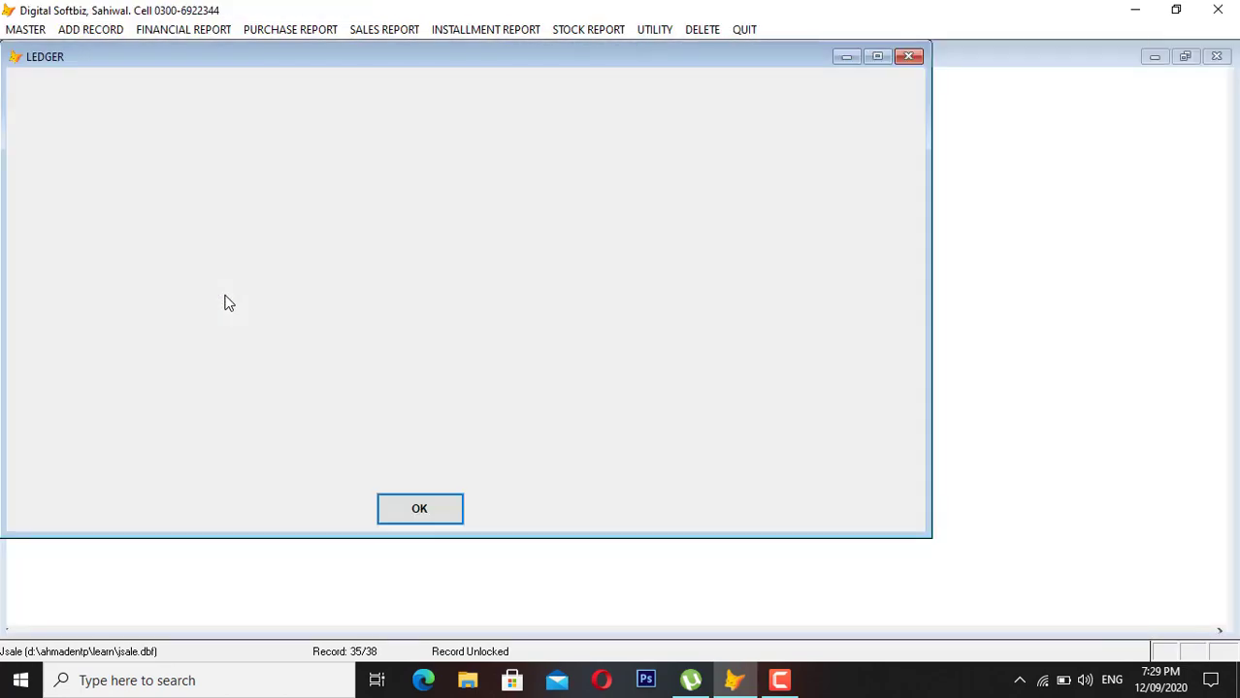
{"action": "key", "text": "Escape"}
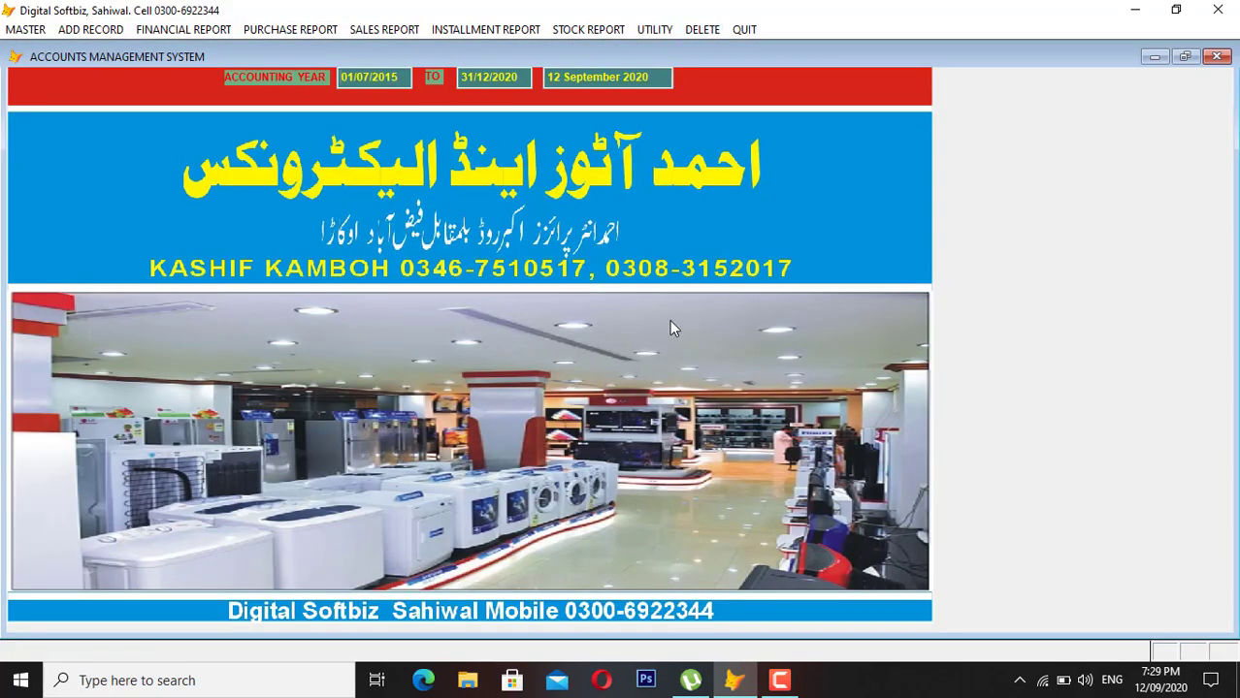
Delete voucher 8 of type J dated 12/09/2020 and reindex the data files.
{"action": "left_click", "coordinate": [702, 30]}
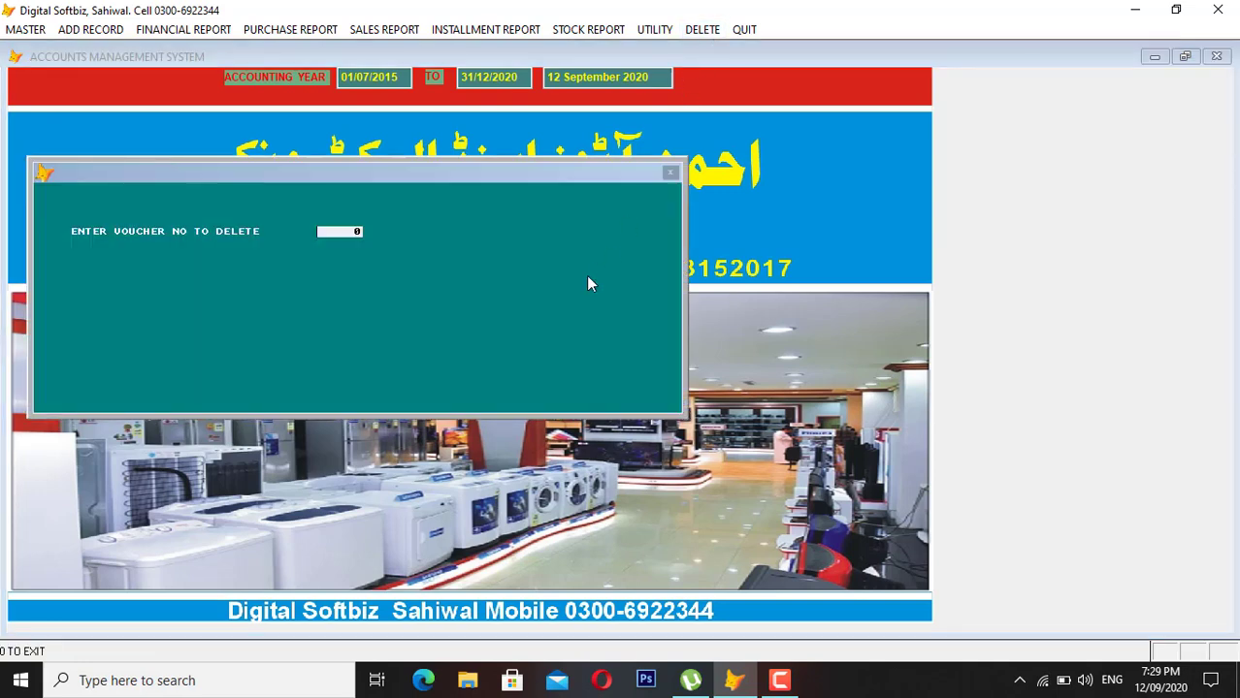
{"action": "type", "text": "8"}
{"action": "key", "text": "Return"}
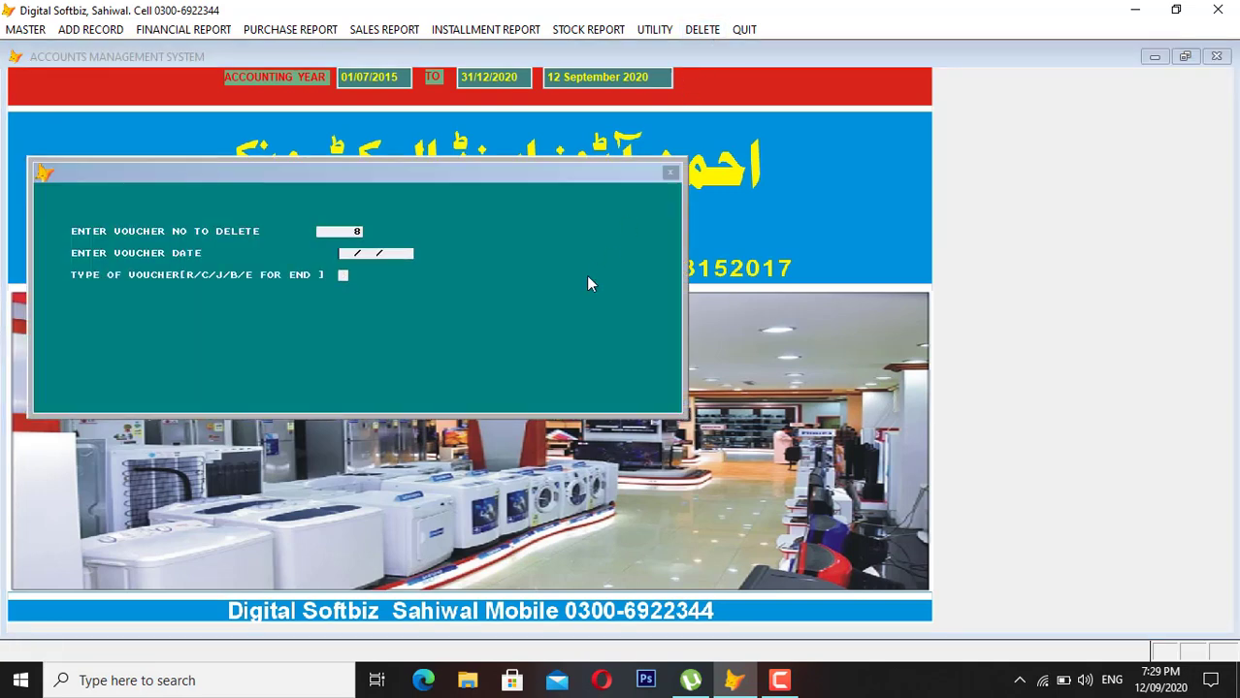
{"action": "type", "text": "12092020"}
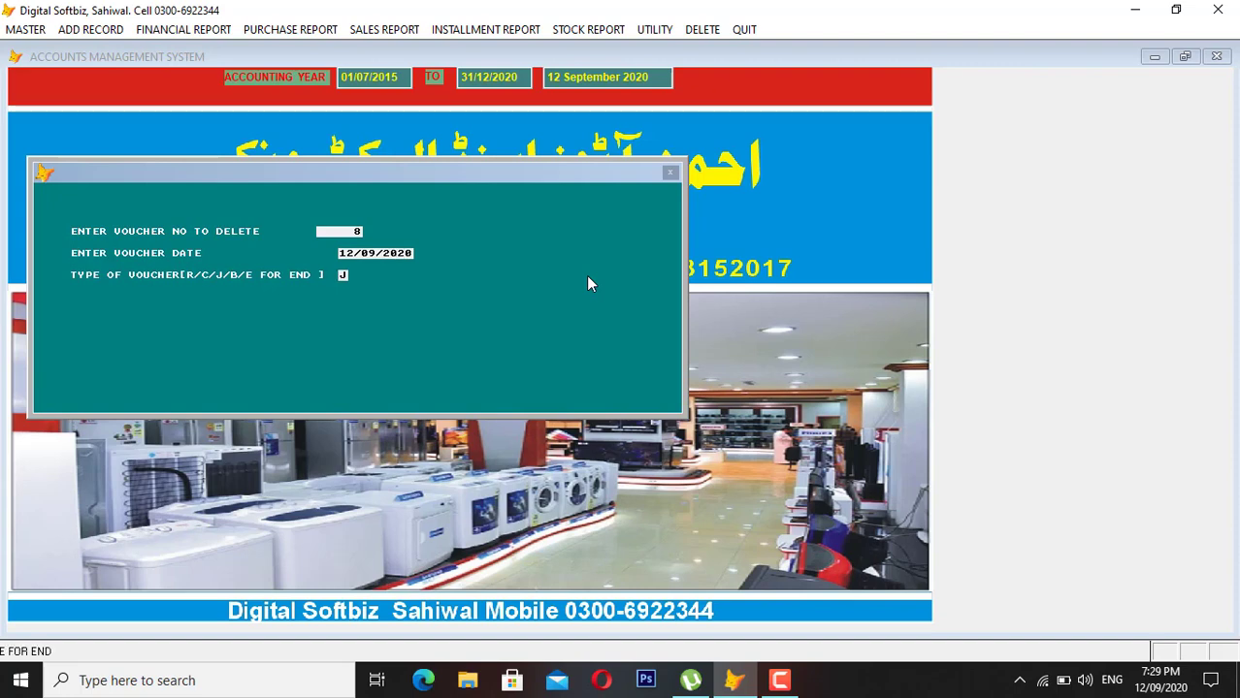
{"action": "type", "text": "J"}
{"action": "key", "text": "Return"}
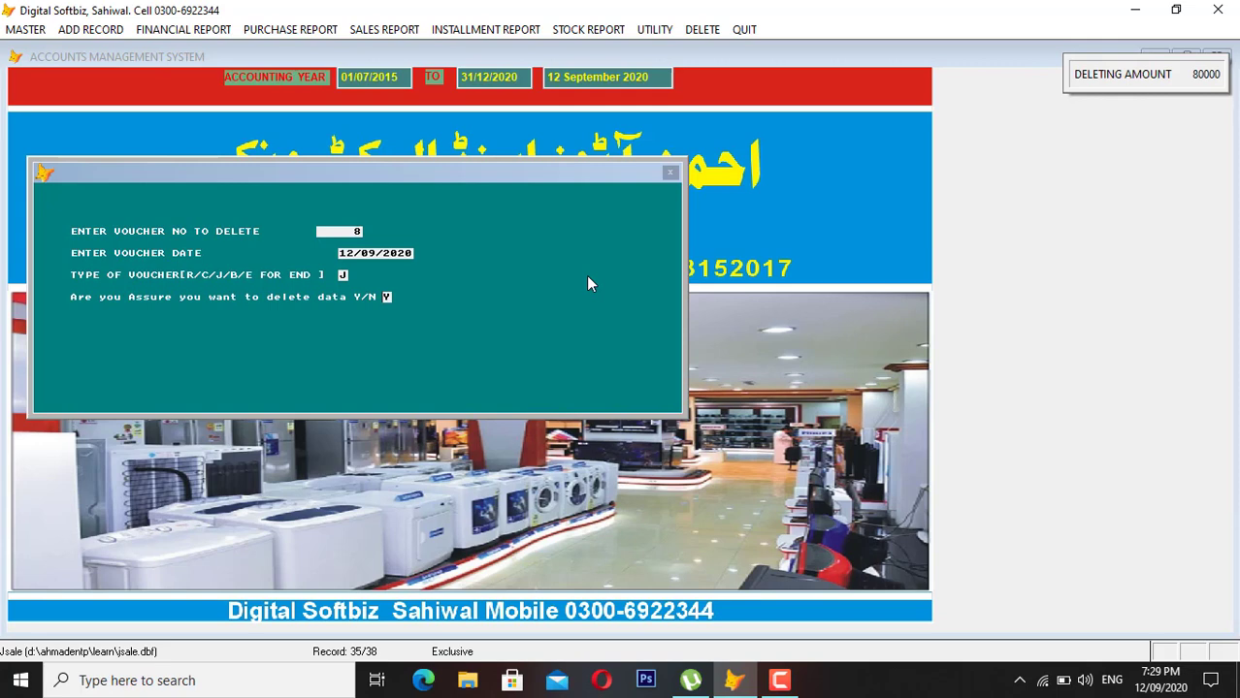
{"action": "key", "text": "Return"}
{"action": "left_click", "coordinate": [655, 27]}
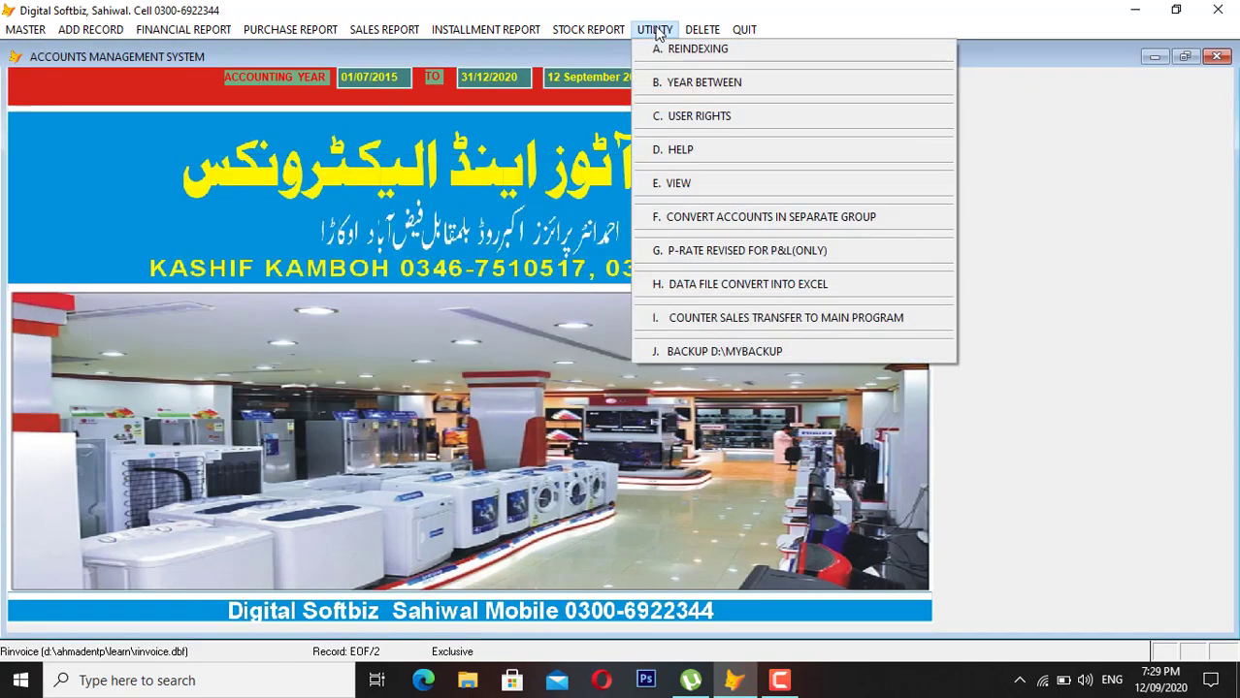
{"action": "left_click", "coordinate": [669, 47]}
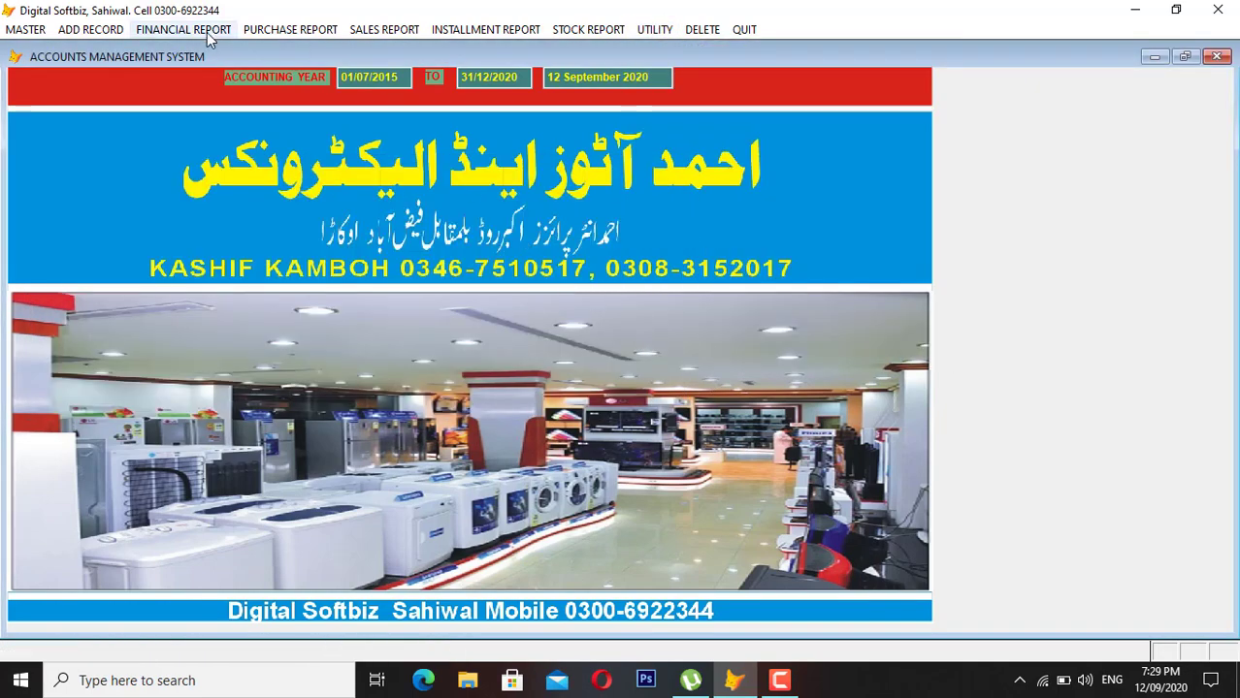
Check the bike customer's balance in the ledger form by name and cancel without previewing the report.
{"action": "left_click", "coordinate": [206, 30]}
{"action": "left_click", "coordinate": [212, 47]}
{"action": "key", "text": "Return"}
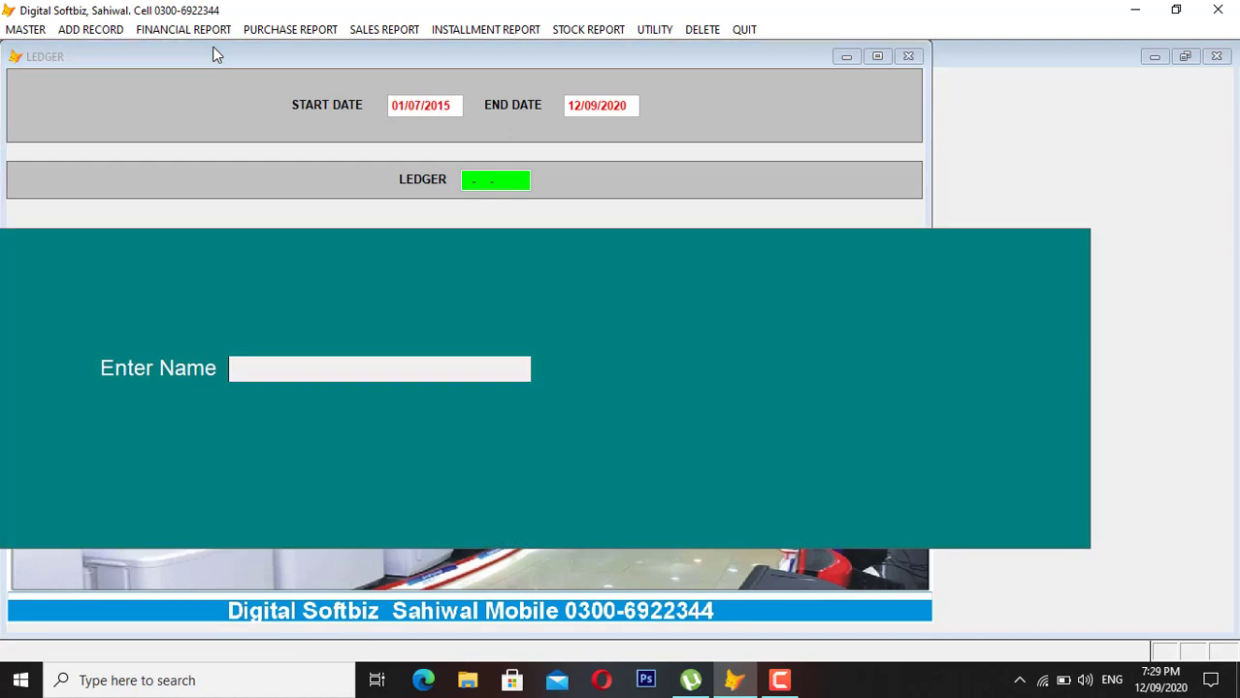
{"action": "type", "text": "NAVE"}
{"action": "key", "text": "Return"}
{"action": "key", "text": "Return"}
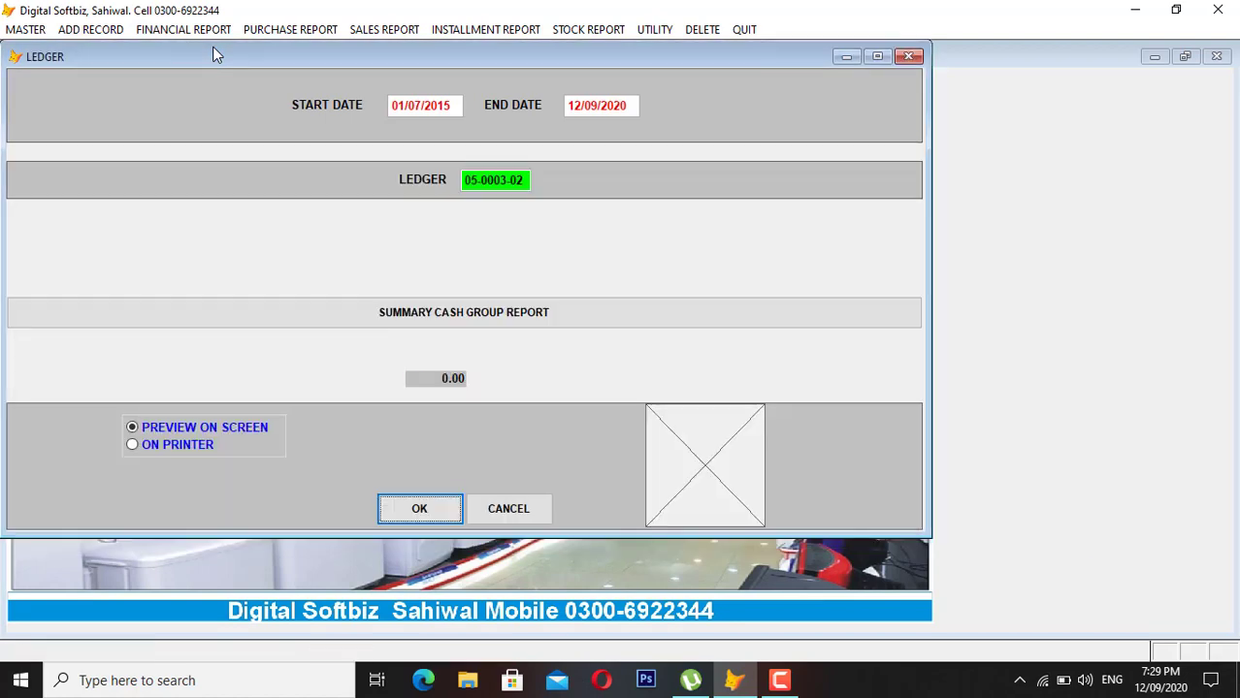
{"action": "left_click", "coordinate": [538, 510]}
Preview the stock in hand report for 12/09/2020, check the ASIA 2020 bike quantity and close it.
{"action": "left_click", "coordinate": [593, 29]}
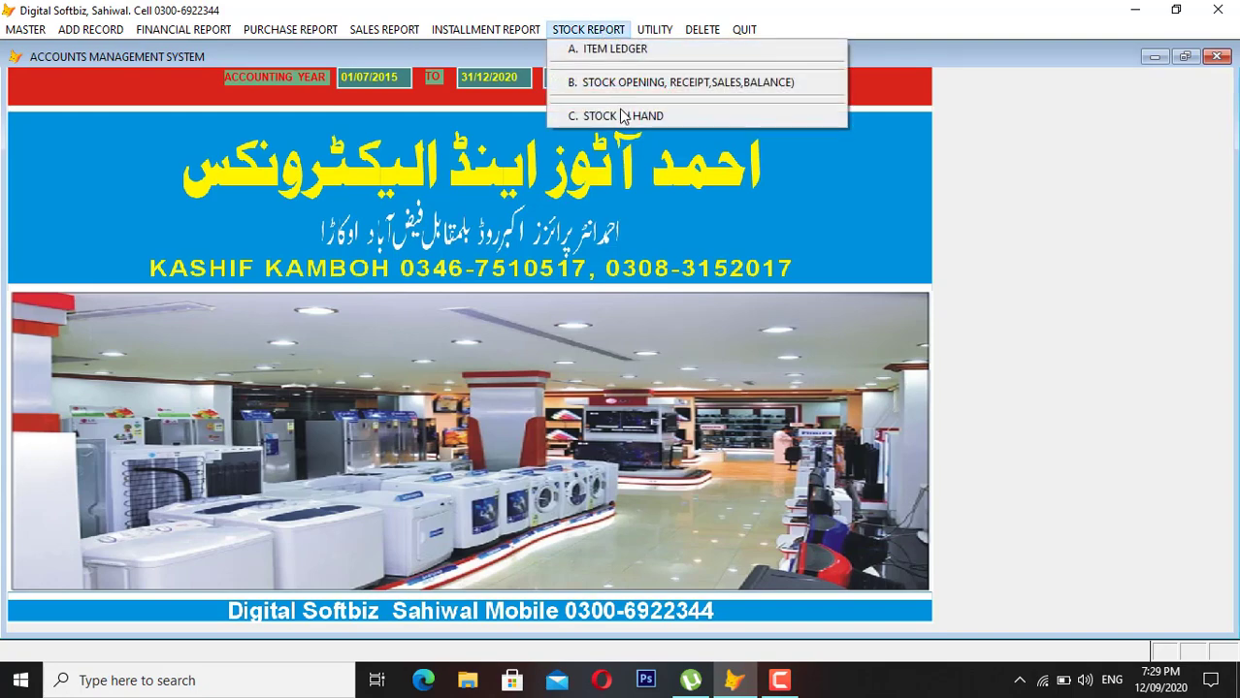
{"action": "left_click", "coordinate": [620, 114]}
{"action": "key", "text": "Return"}
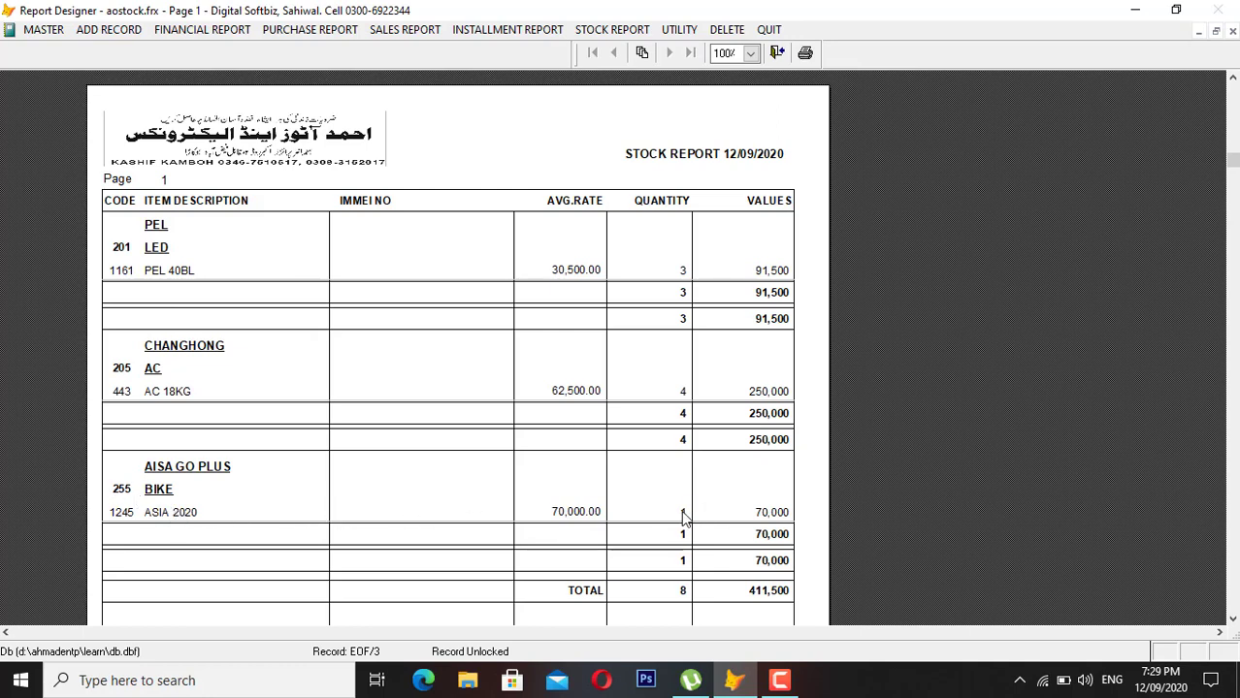
{"action": "key", "text": "Escape"}
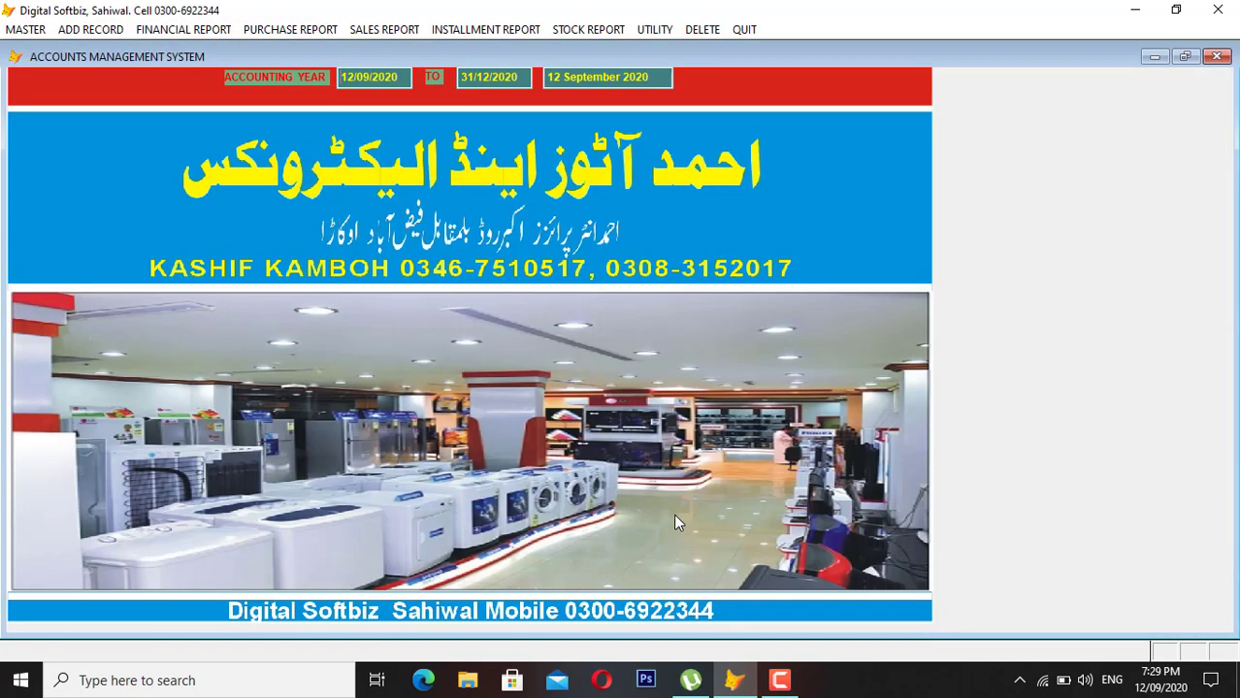